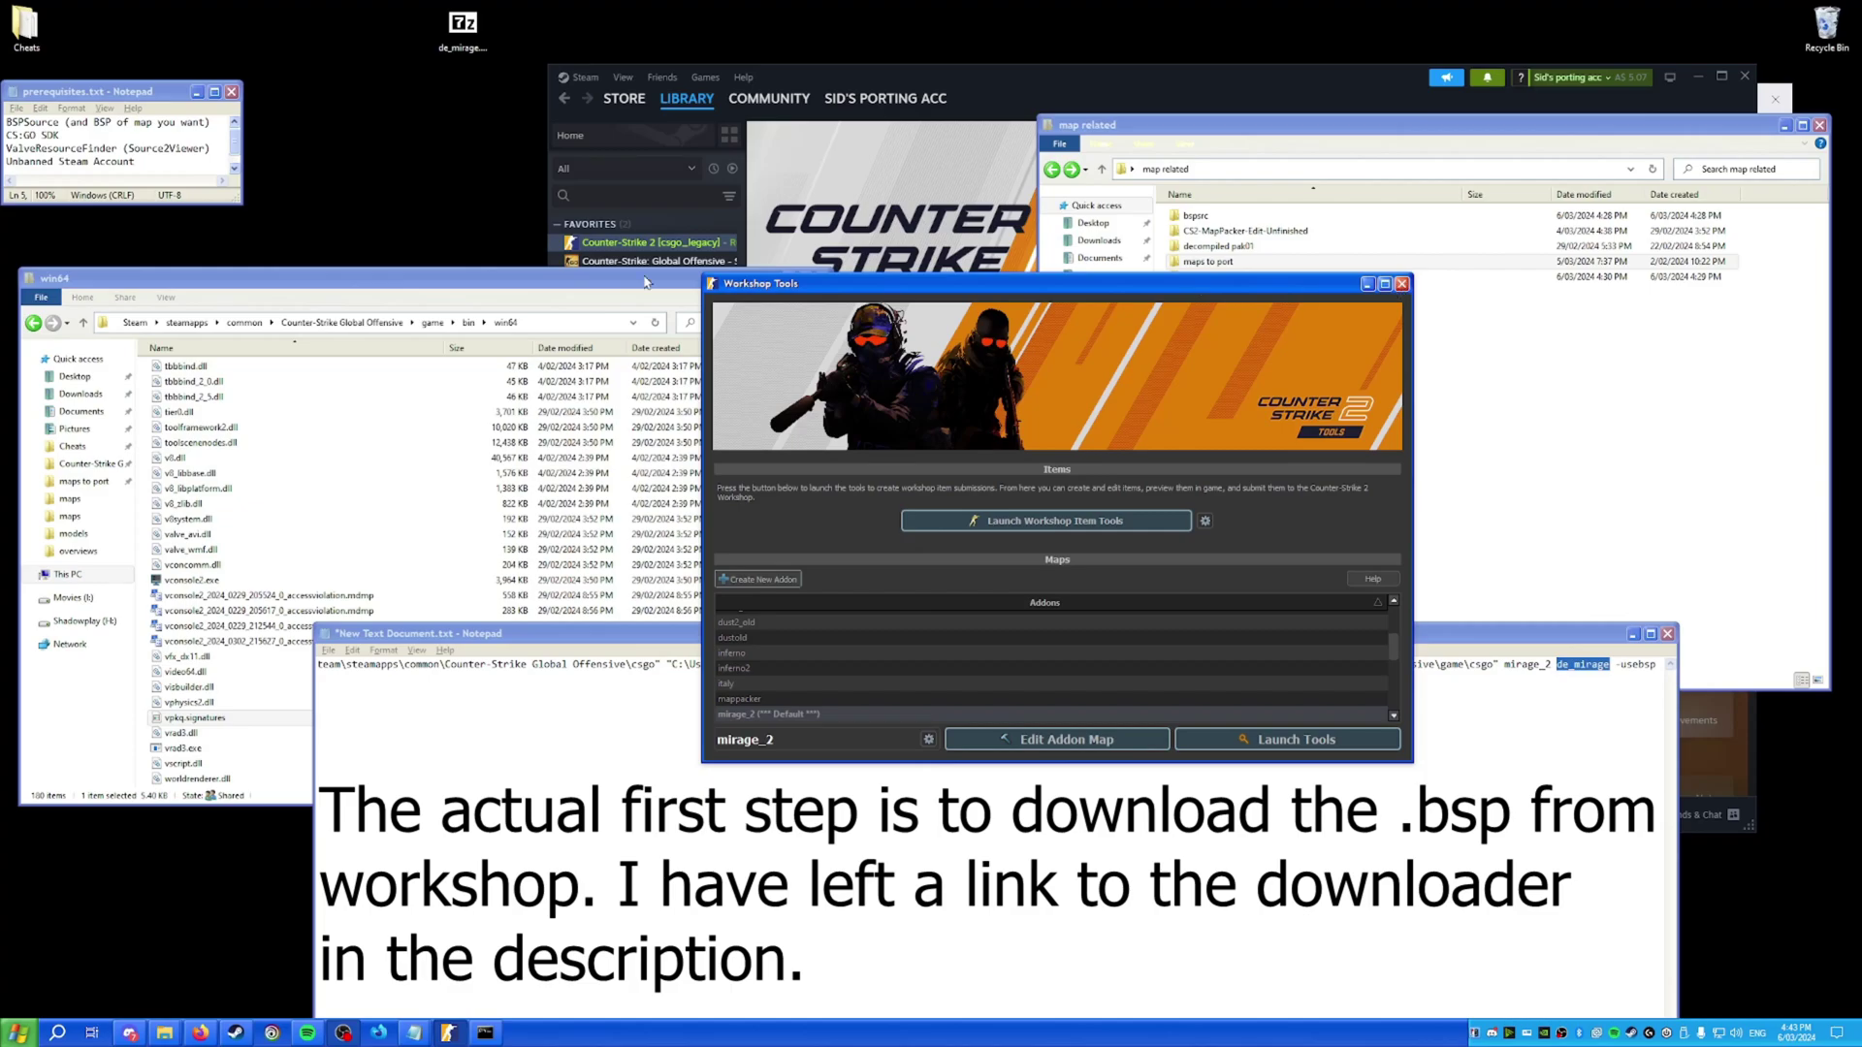
Narrow the win64 folder window and open the mirage folder inside map related.
{"action": "left_click", "coordinate": [557, 287]}
{"action": "left_click_drag", "start_coordinate": [830, 347], "coordinate": [315, 353]}
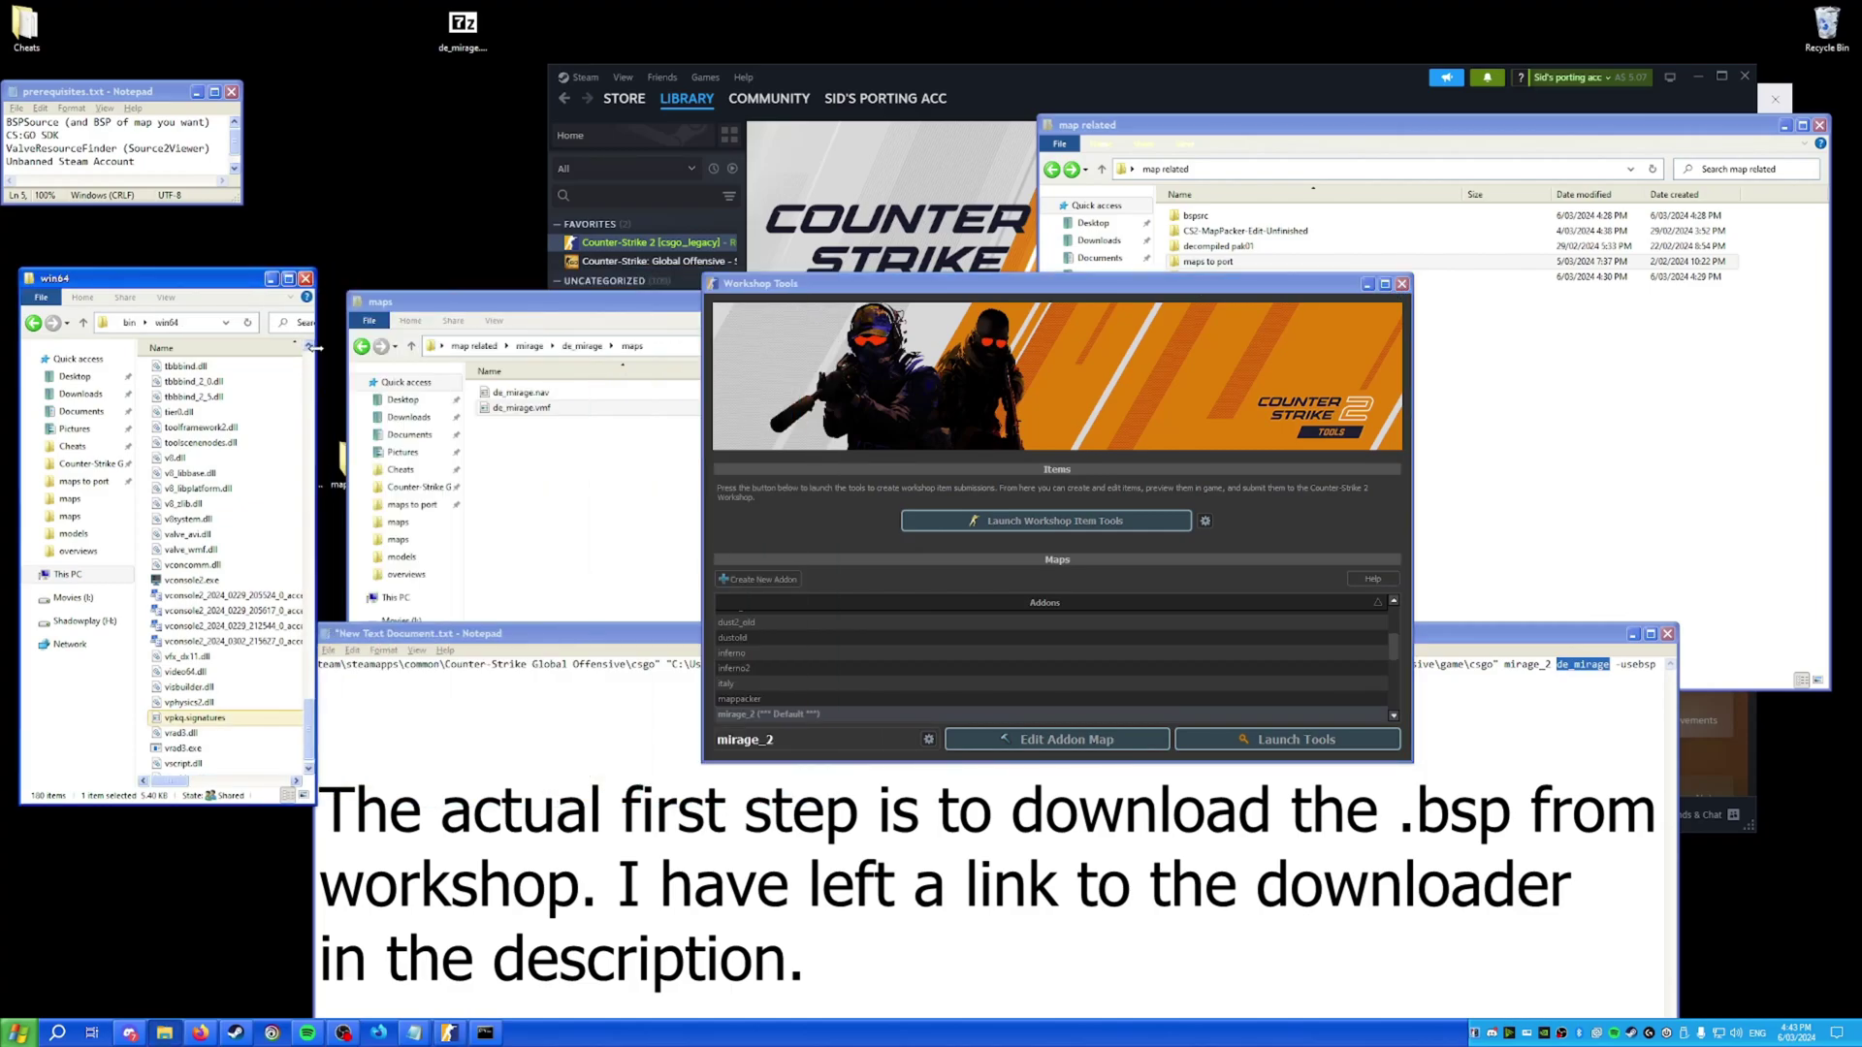
{"action": "left_click", "coordinate": [623, 303]}
{"action": "left_click", "coordinate": [490, 345]}
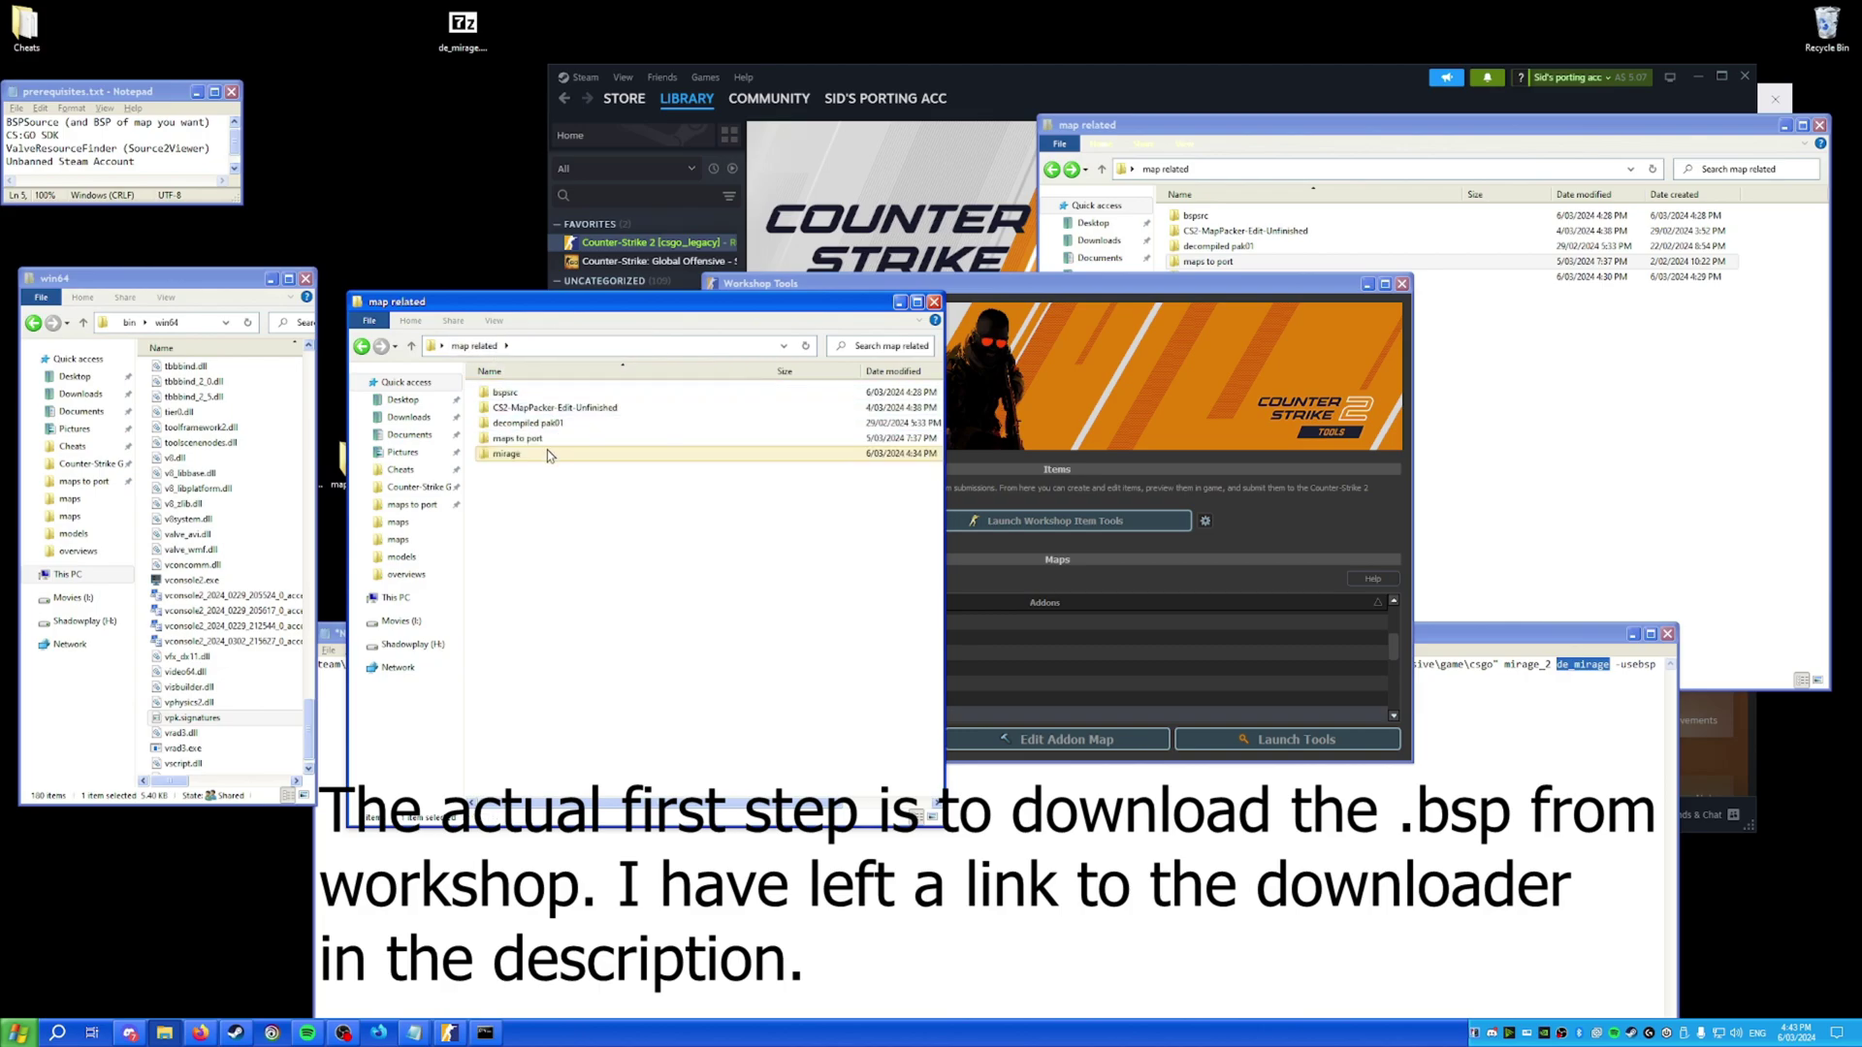
{"action": "double_click", "coordinate": [506, 454]}
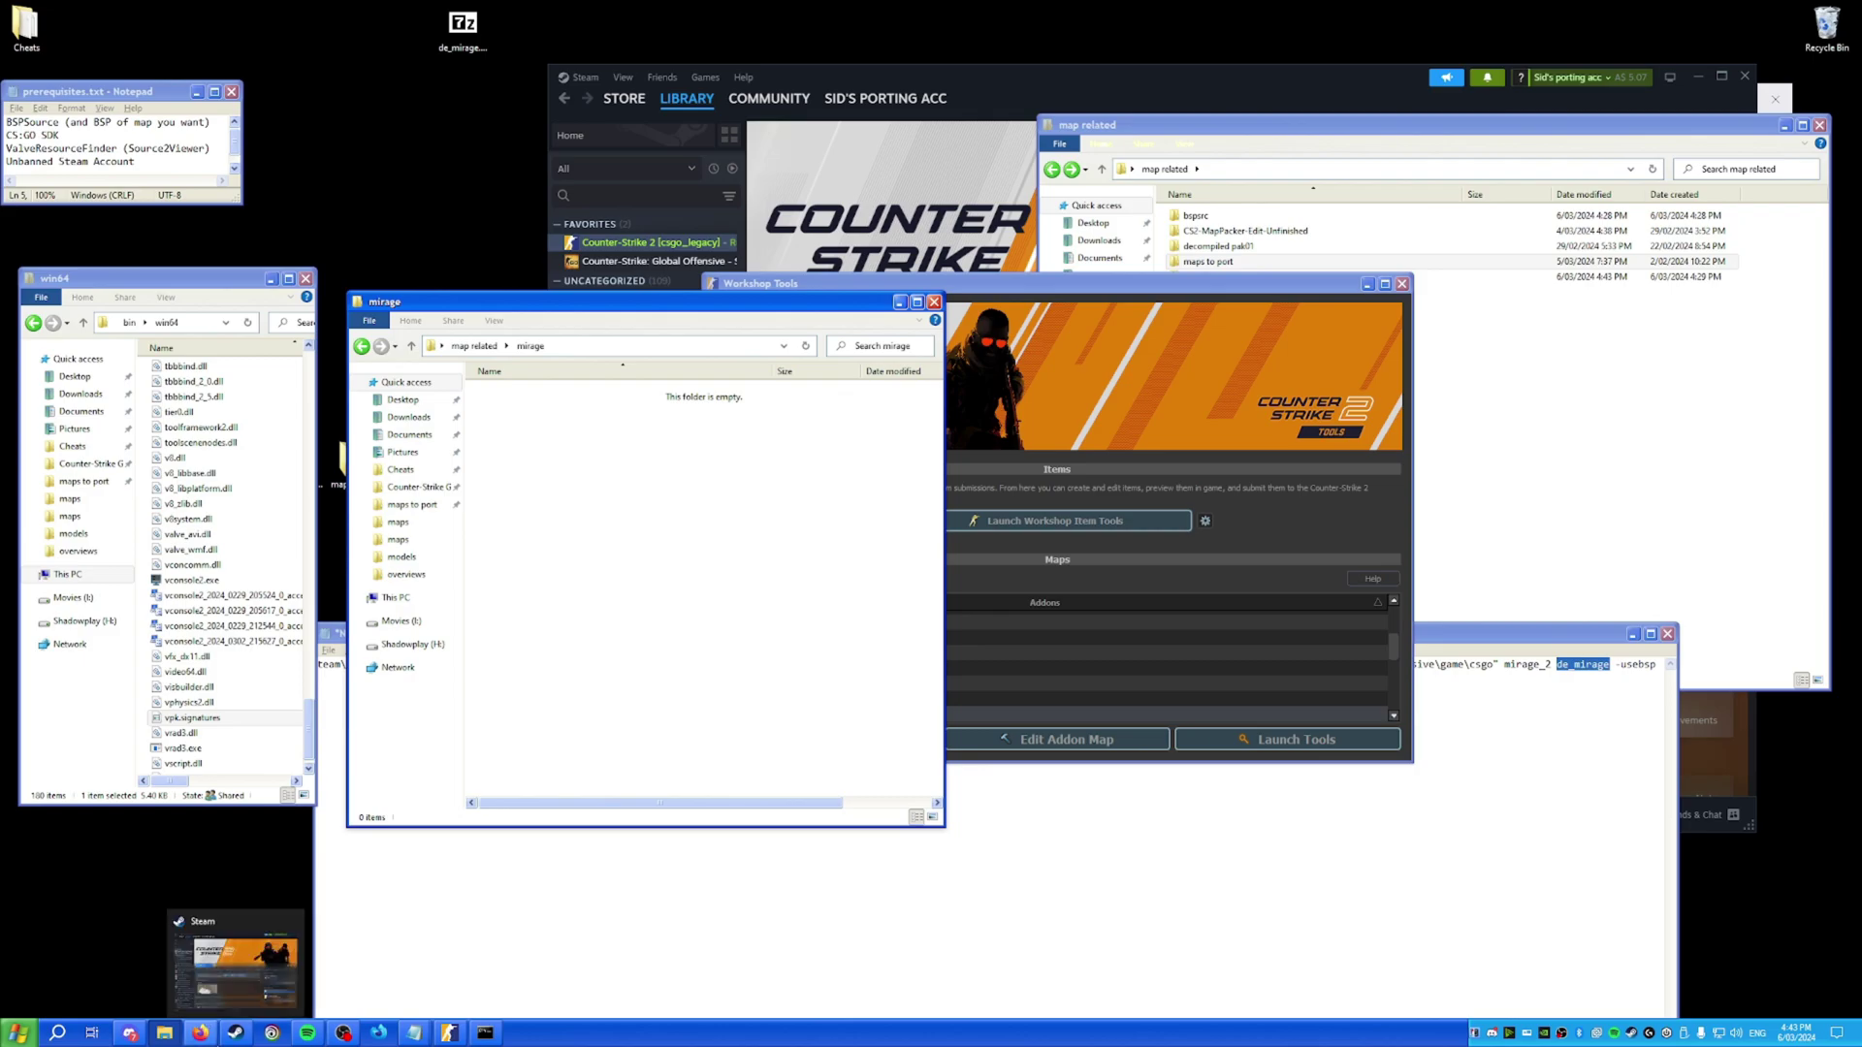
Switch to the browser's BSPSource releases page and check the recent downloads for the bspsrc-windows archive.
{"action": "left_click", "coordinate": [197, 999]}
{"action": "left_click", "coordinate": [916, 99]}
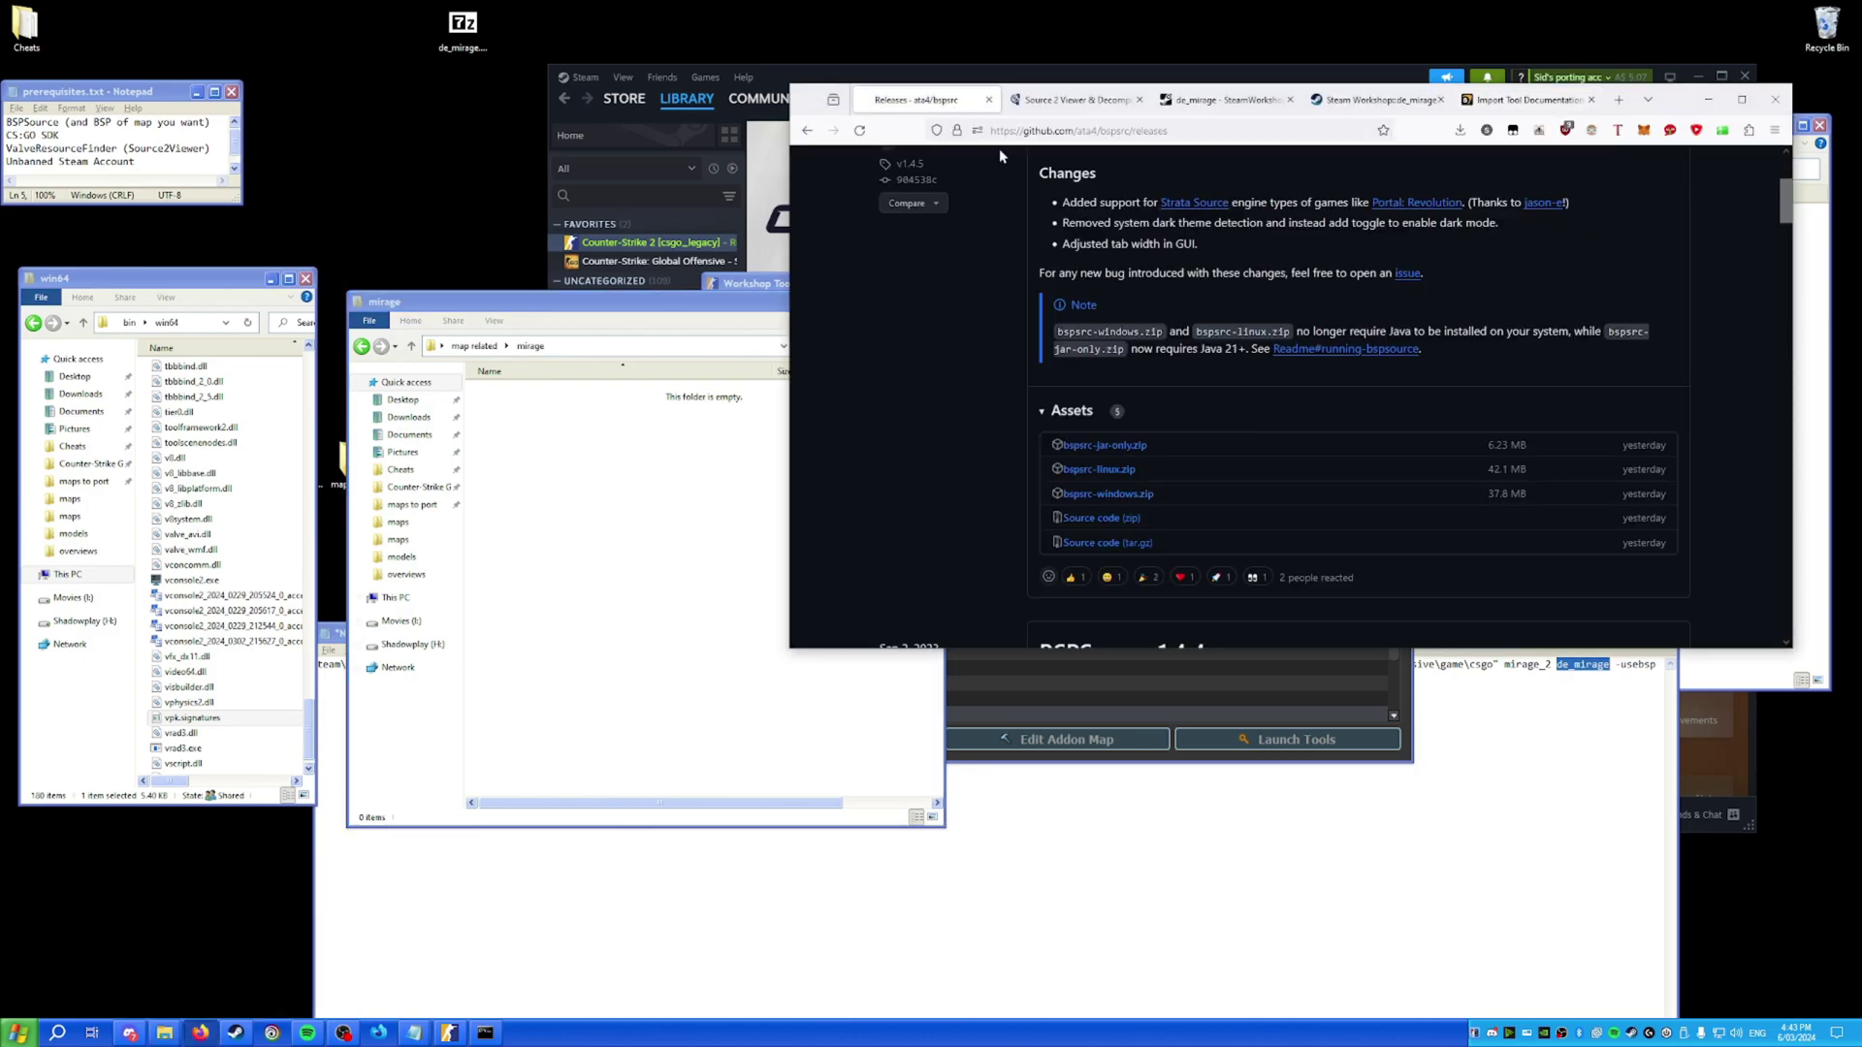
{"action": "left_click", "coordinate": [1459, 130]}
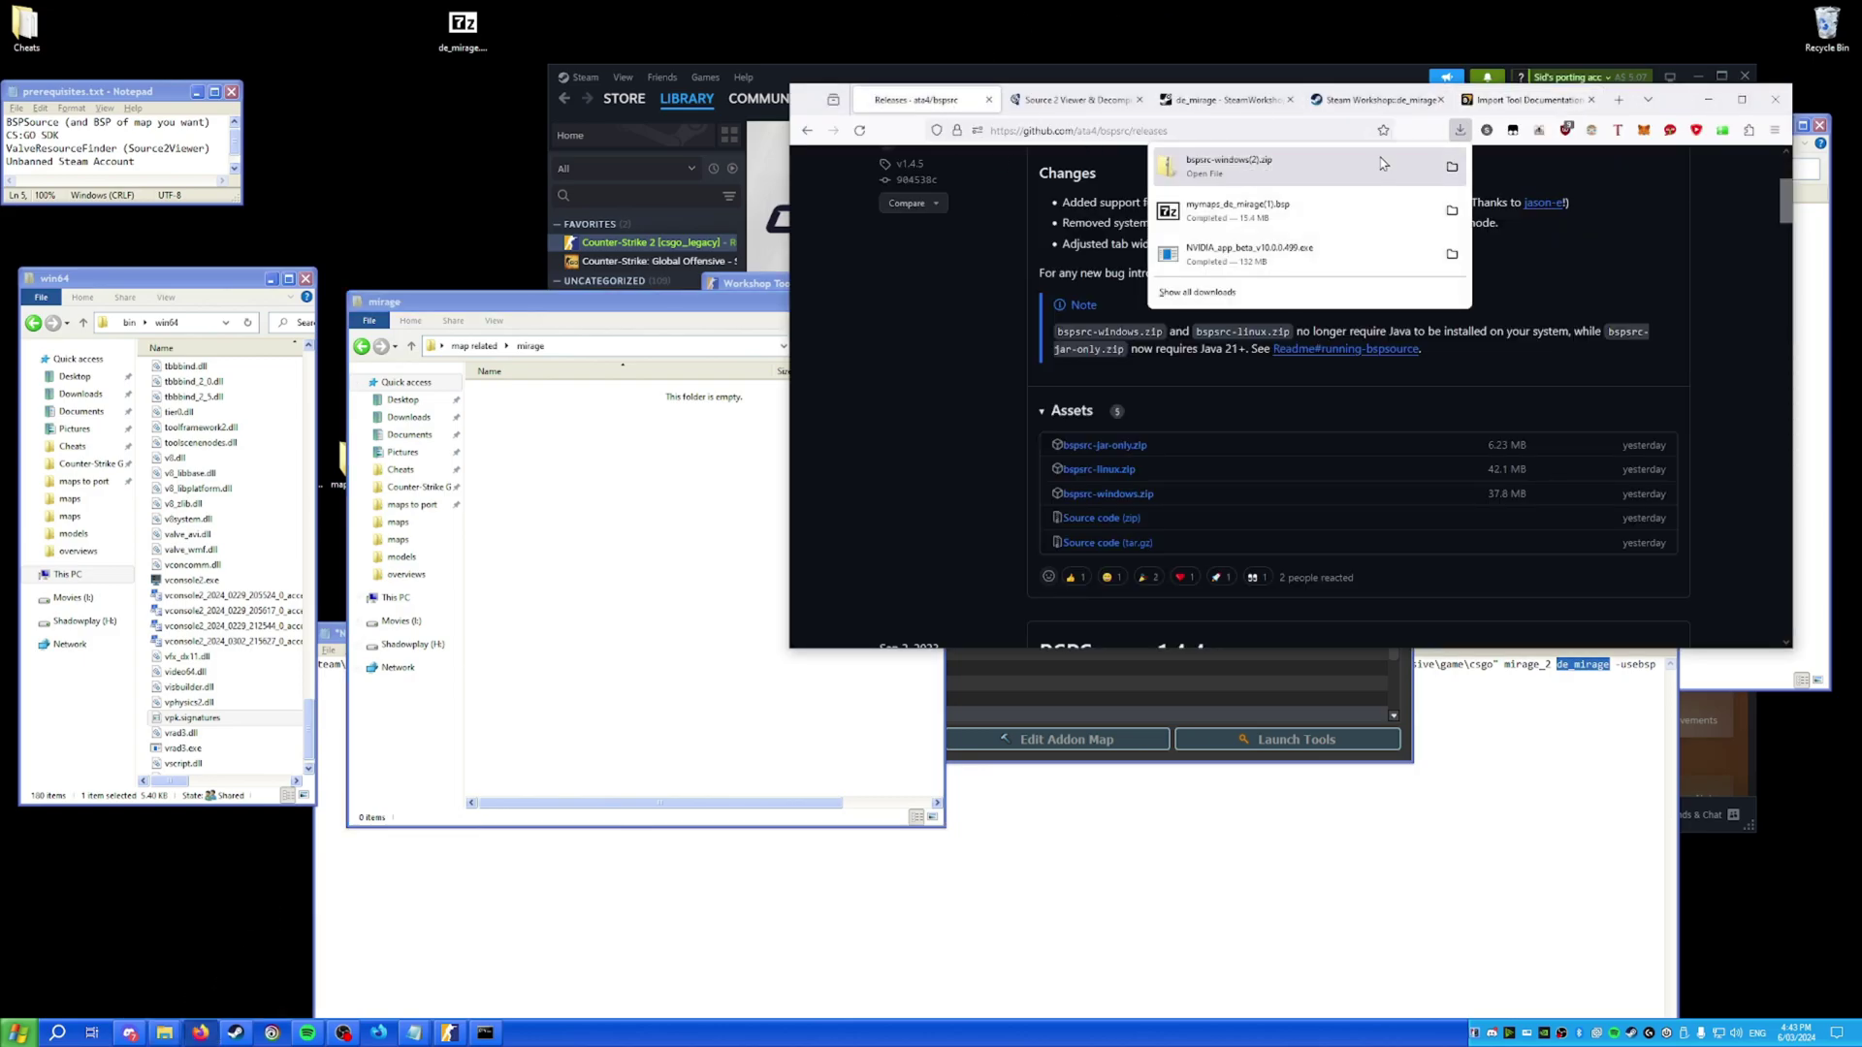
{"action": "left_click", "coordinate": [1252, 180]}
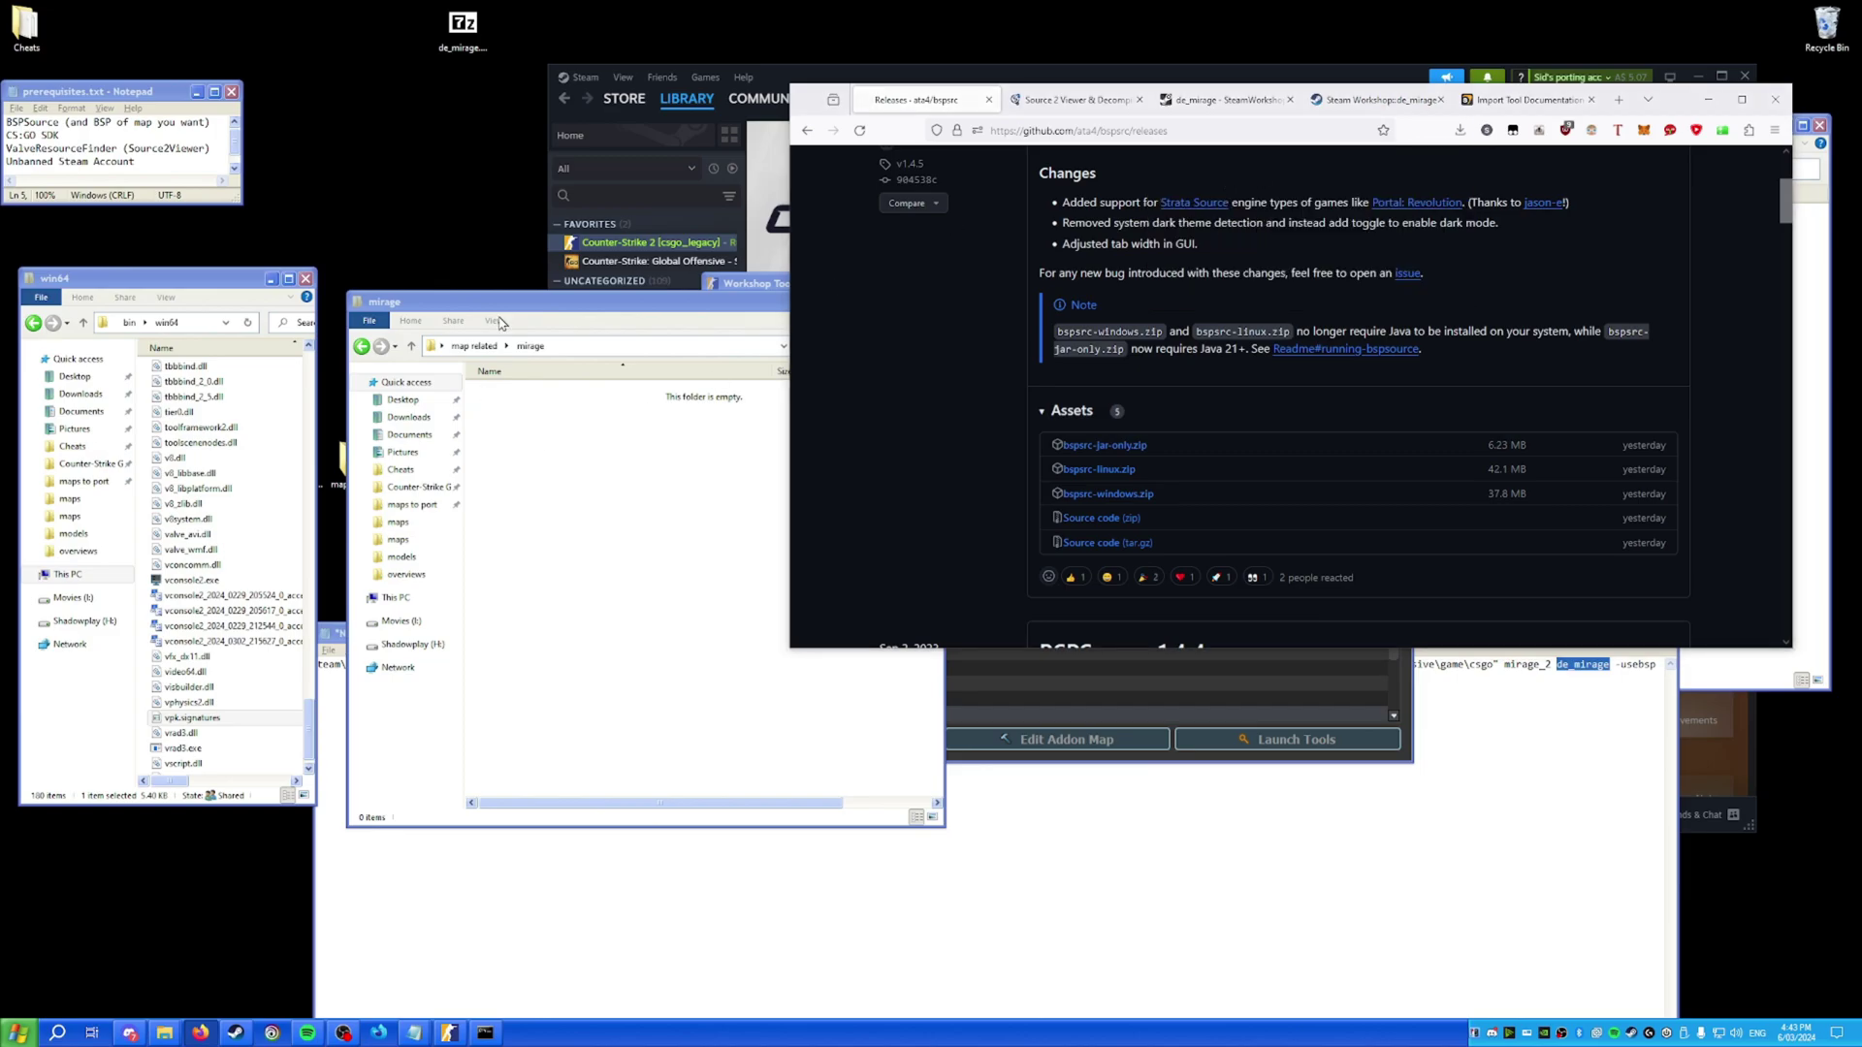
Open the bspsrc folder inside map related, launch bspsrc.bat and resize the BSPSource window.
{"action": "left_click", "coordinate": [328, 300]}
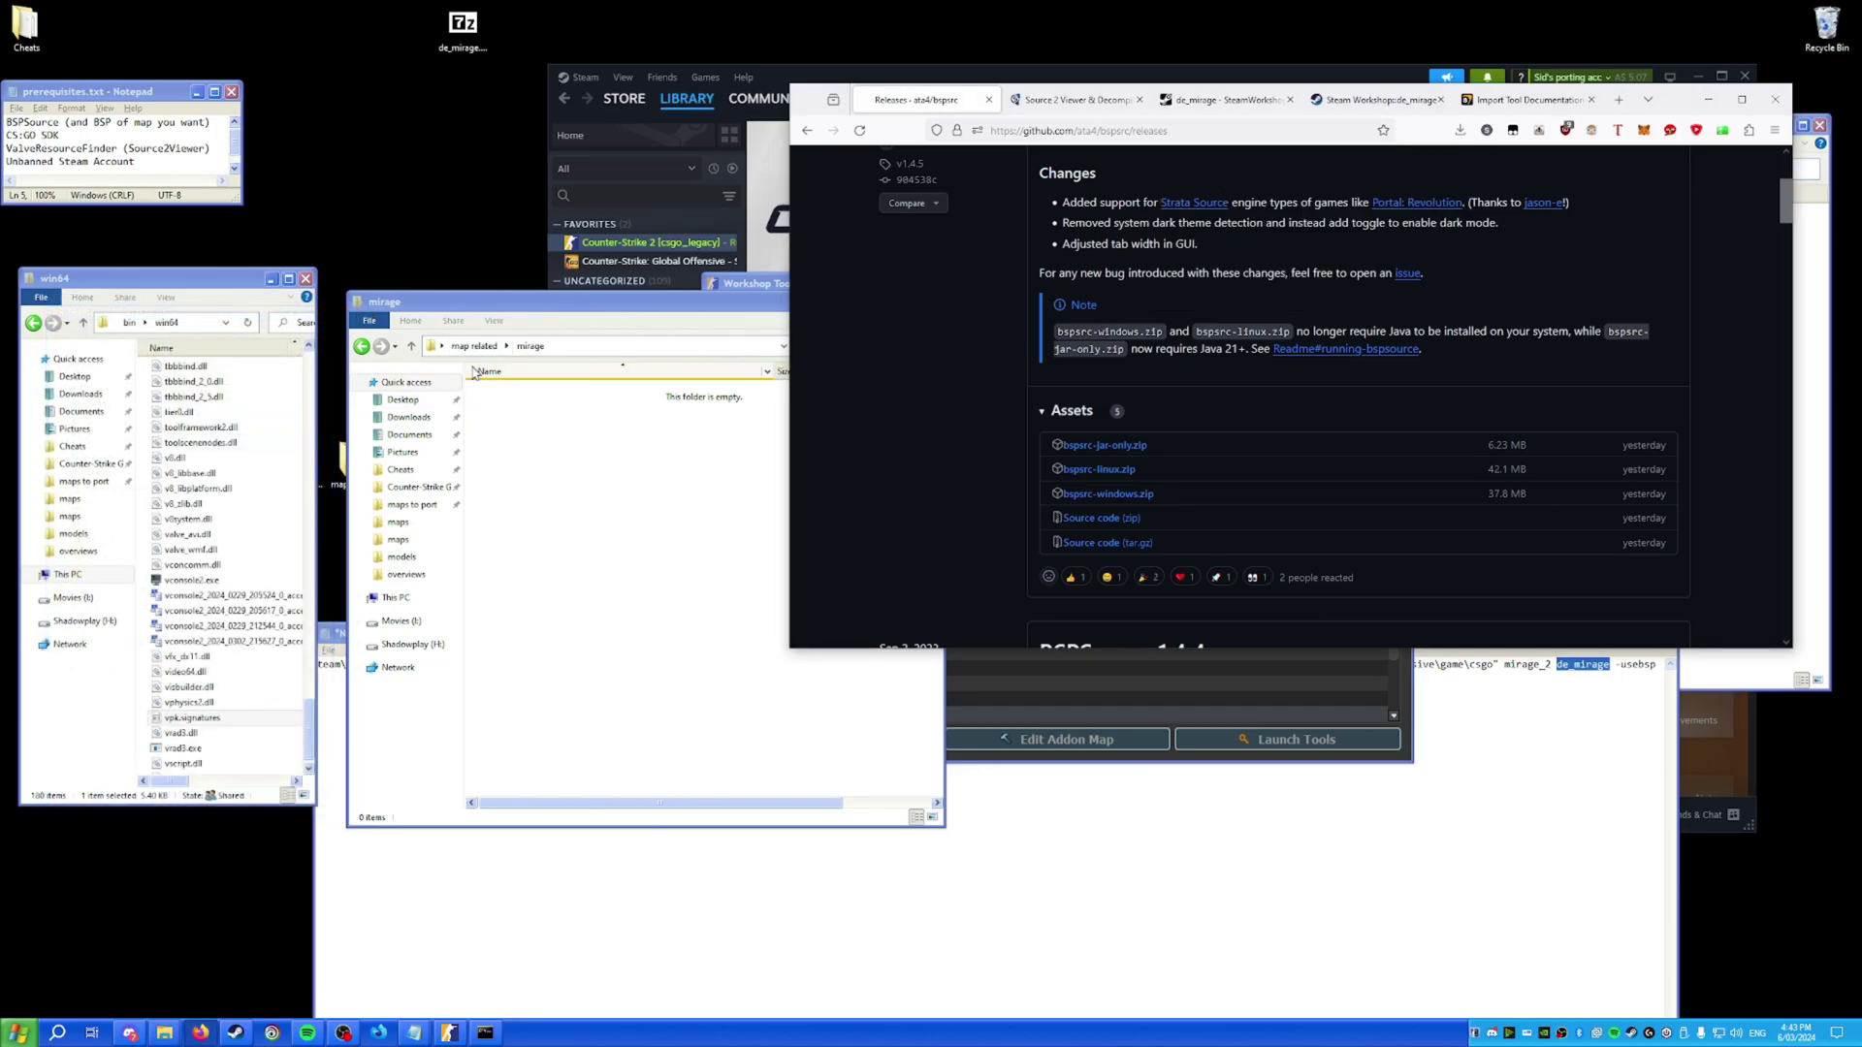
{"action": "left_click", "coordinate": [475, 345]}
{"action": "double_click", "coordinate": [506, 393]}
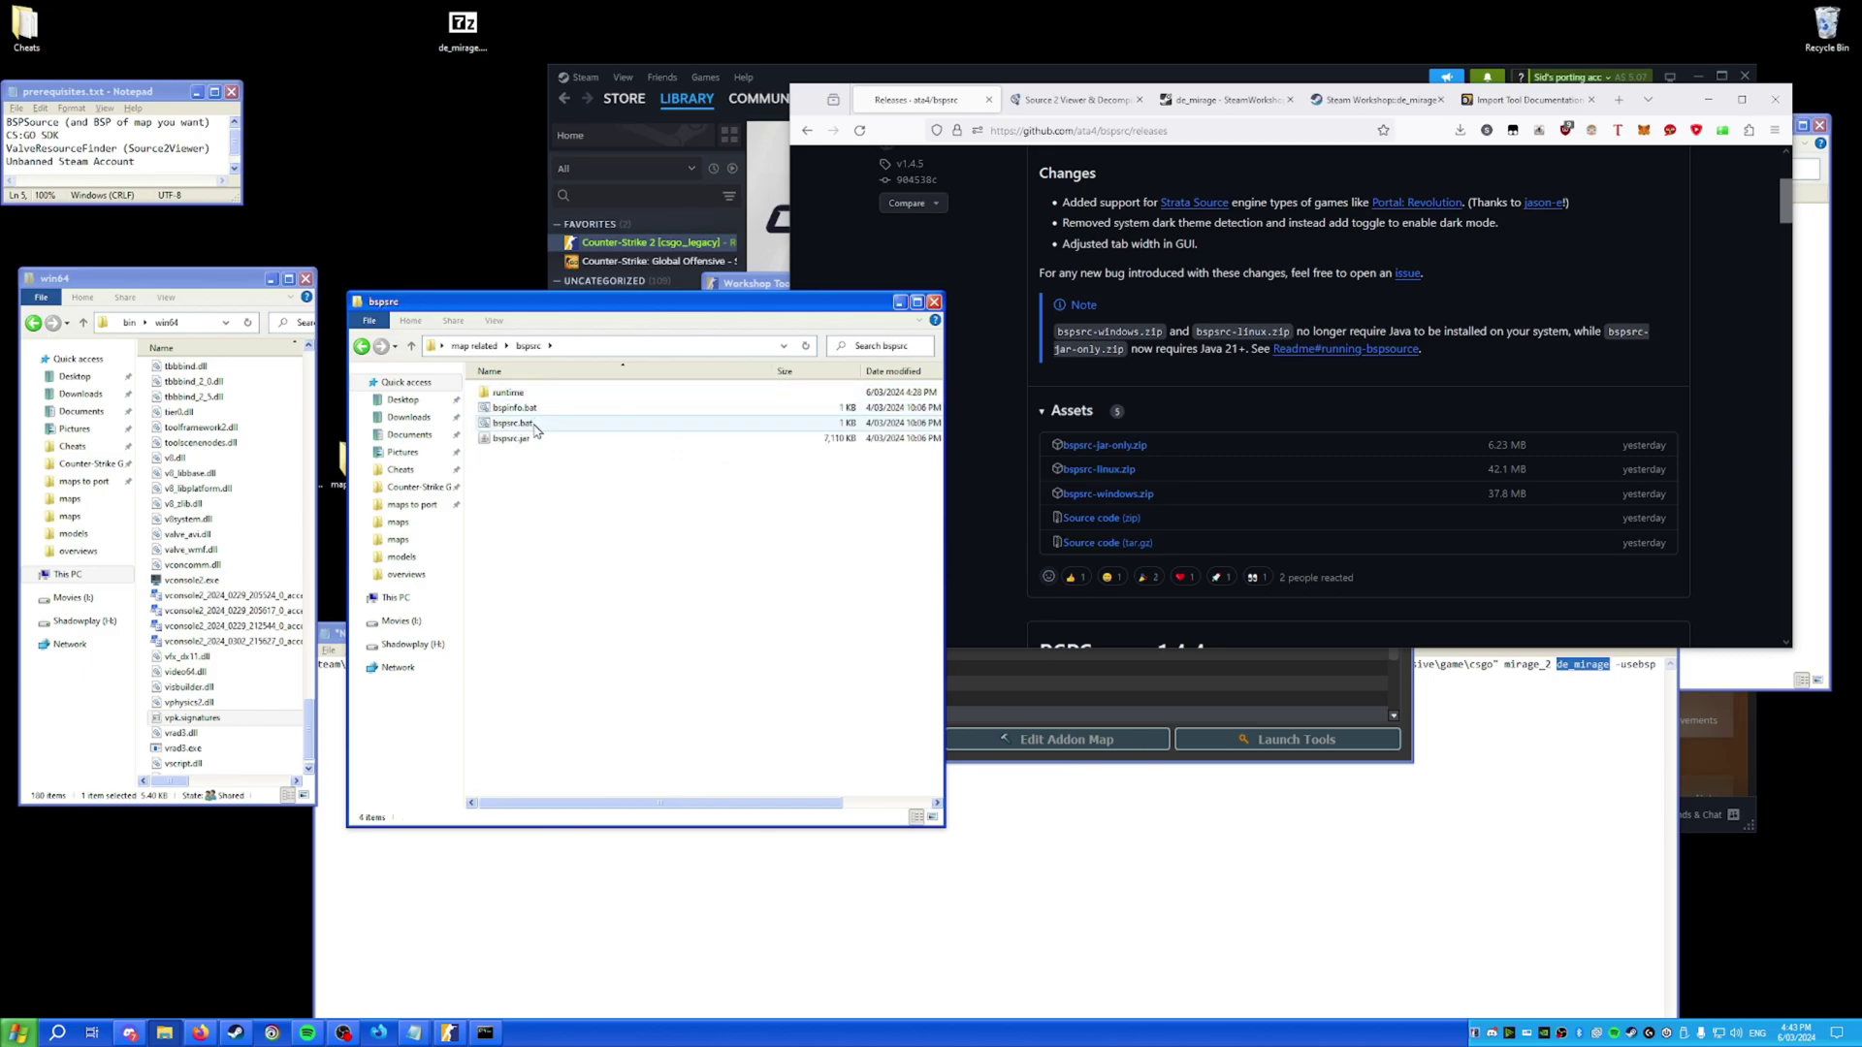
{"action": "double_click", "coordinate": [532, 423]}
{"action": "left_click_drag", "start_coordinate": [282, 249], "coordinate": [531, 423]}
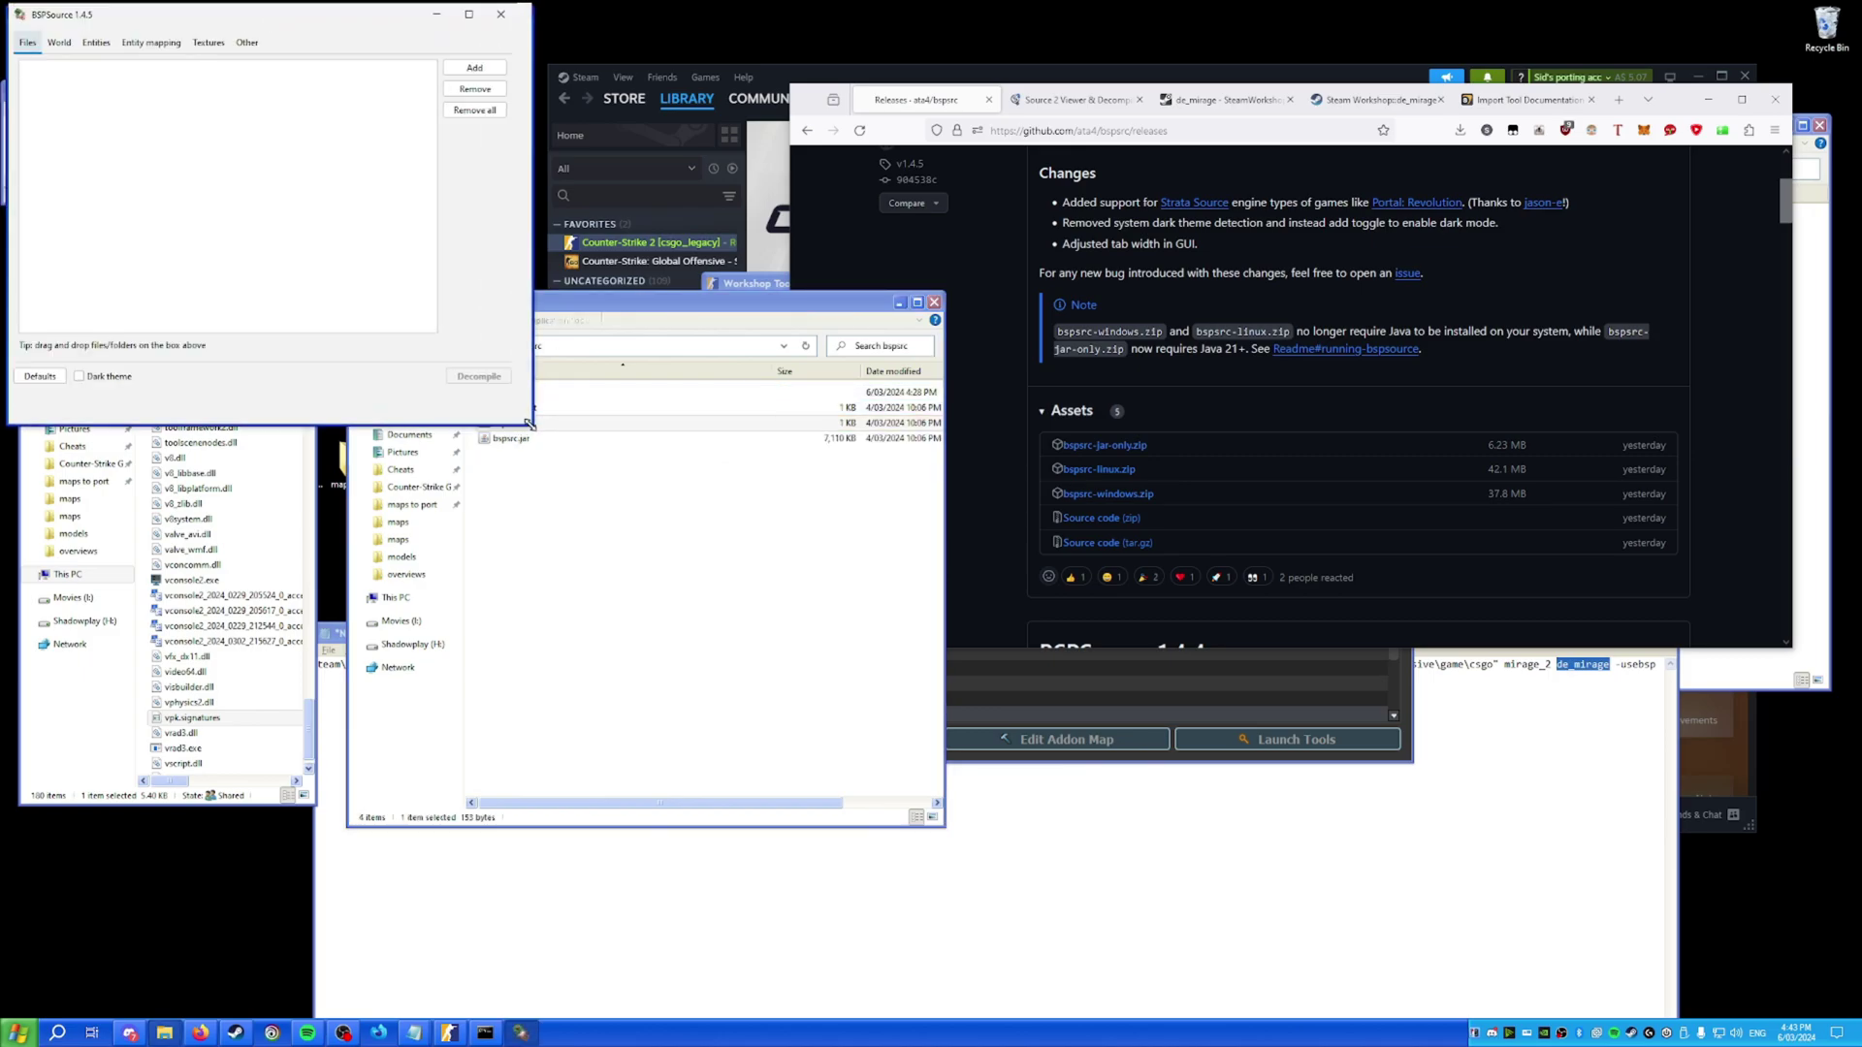
Add de_mirage.bsp from the Desktop folder to the BSPSource file list.
{"action": "left_click", "coordinate": [649, 532]}
{"action": "left_click_drag", "start_coordinate": [545, 306], "coordinate": [809, 417]}
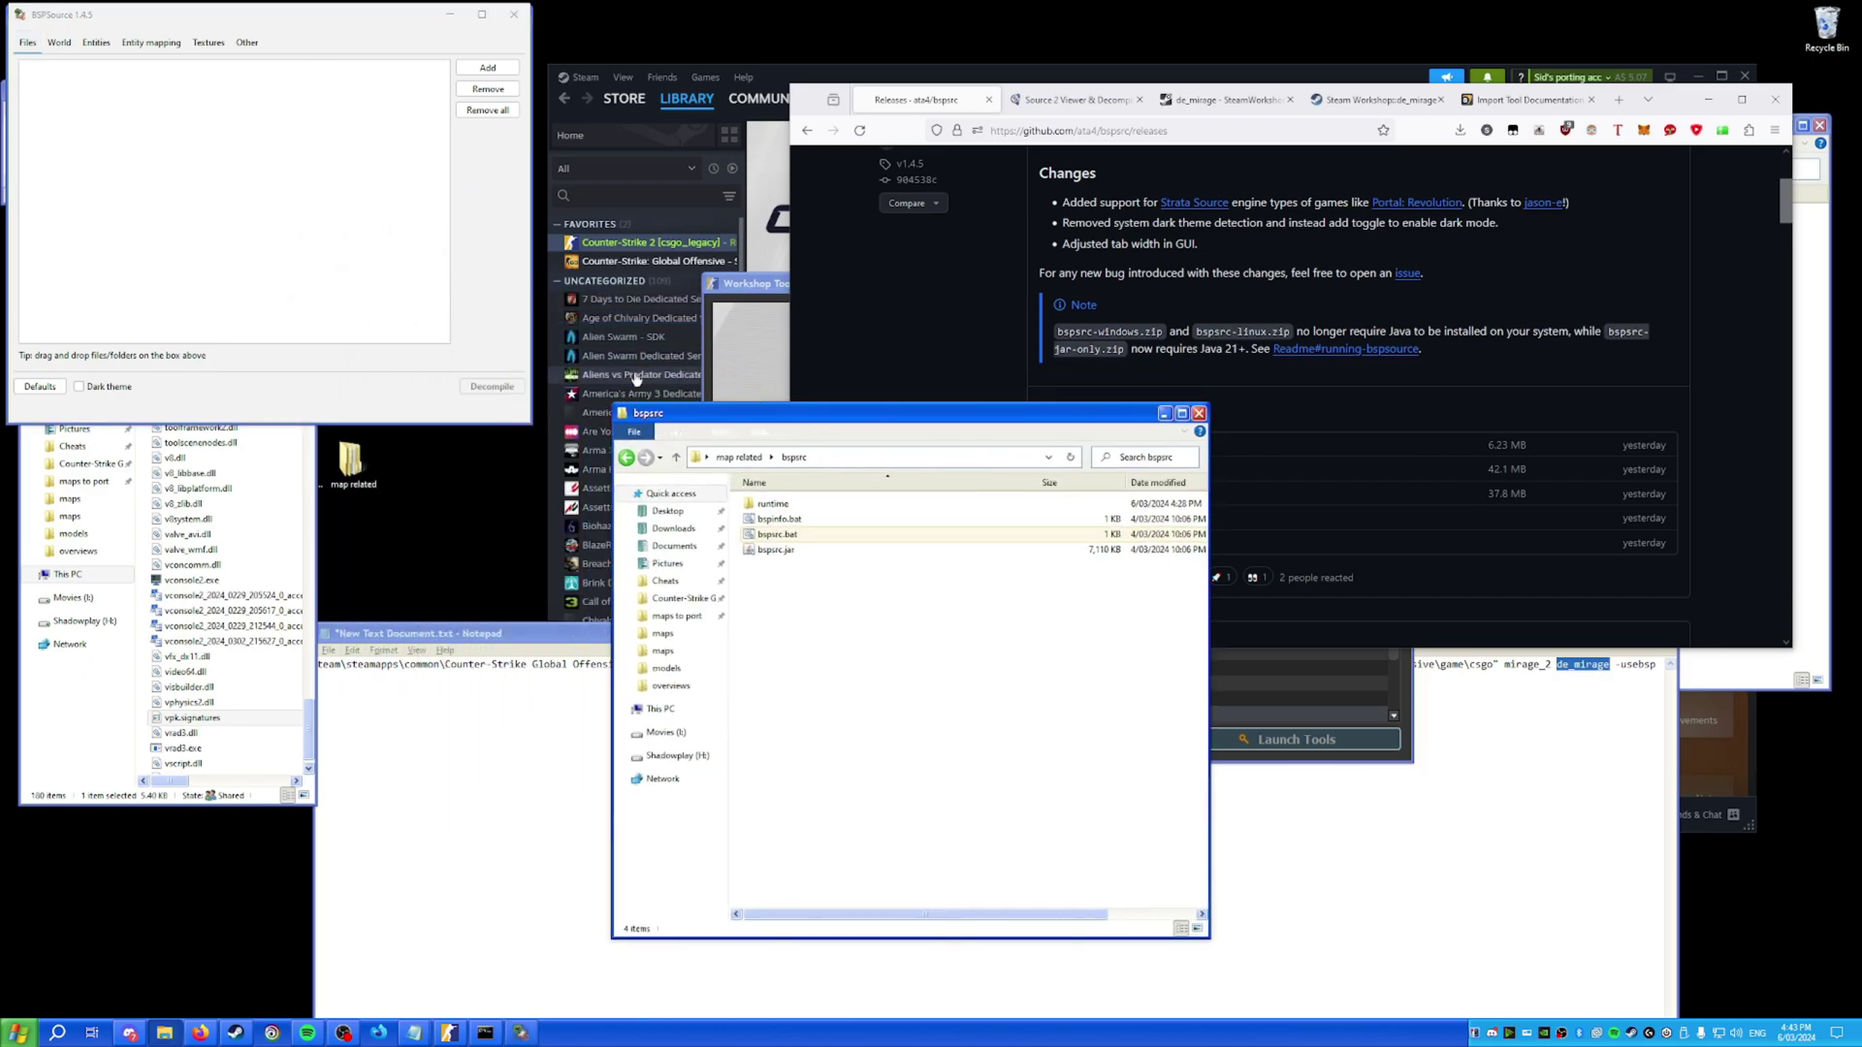
{"action": "left_click", "coordinate": [680, 511]}
{"action": "left_click_drag", "start_coordinate": [785, 717], "coordinate": [255, 249]}
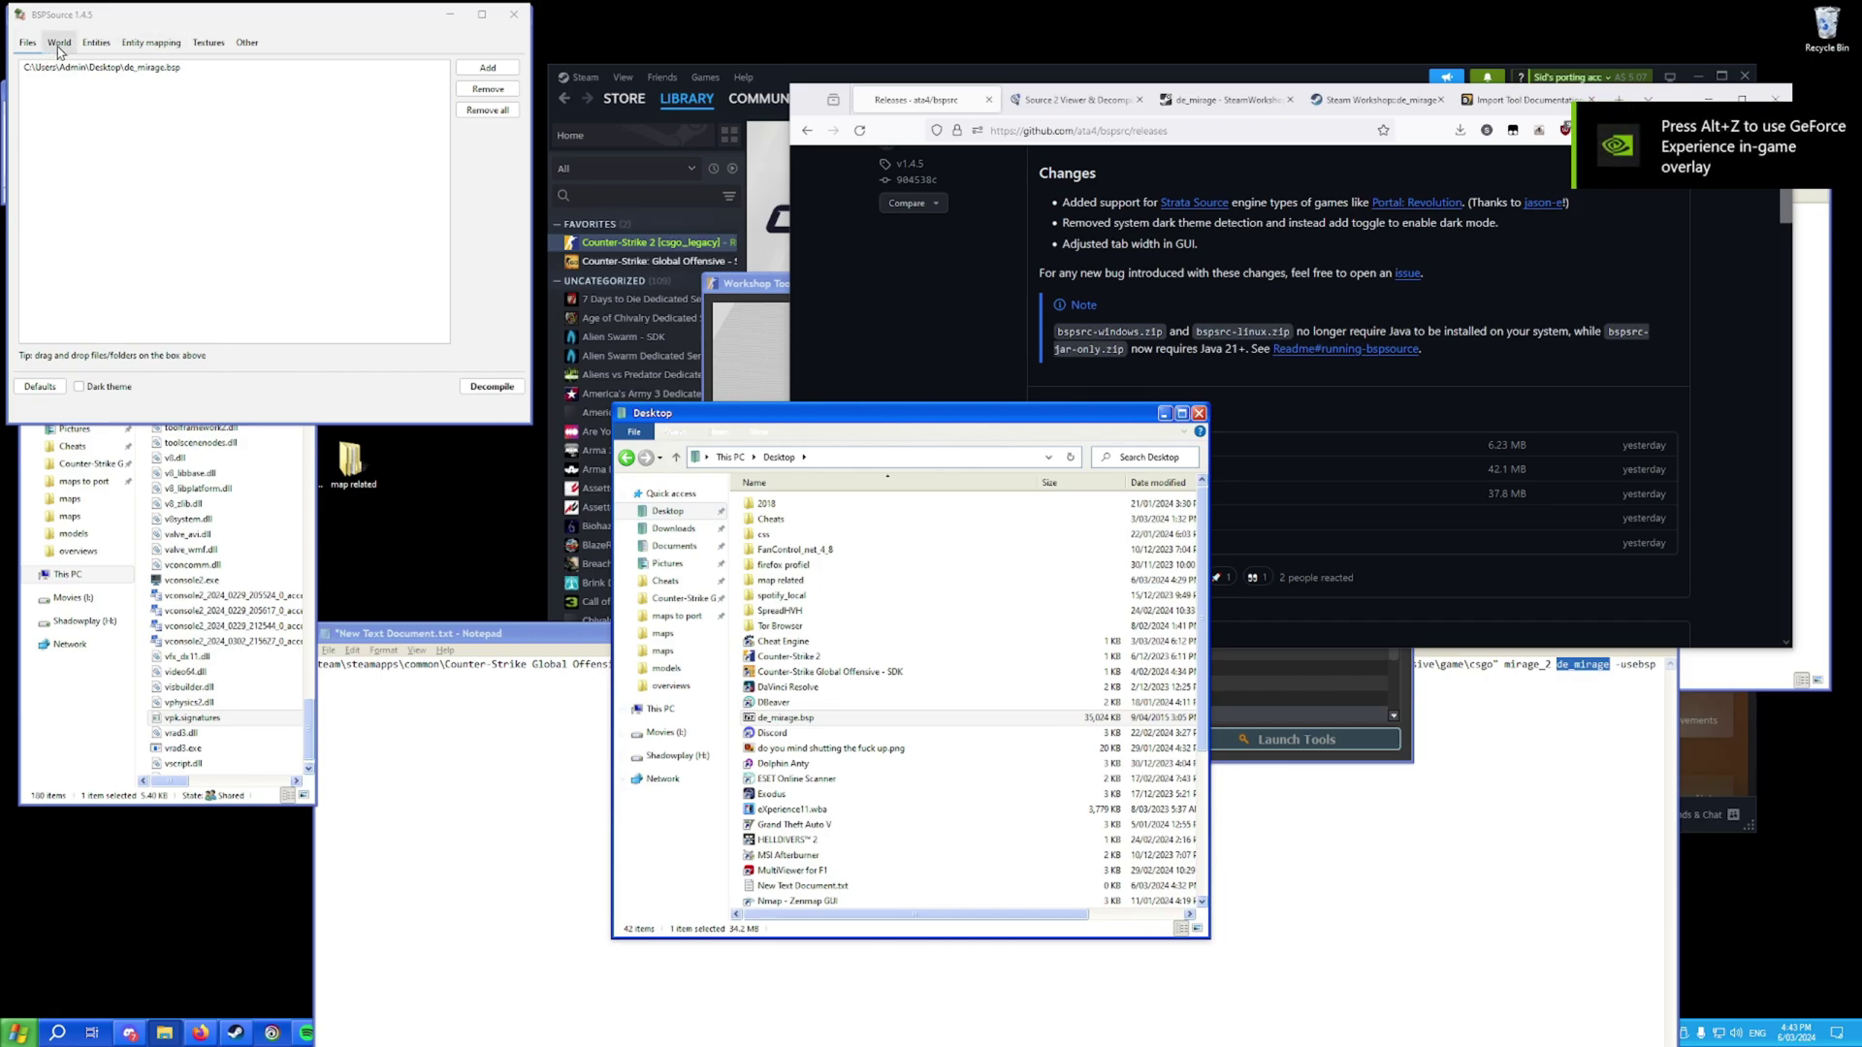
Enable extraction of embedded files, decompile the map into map related\mirage as de_mirage.vmf, and close BSPSource.
{"action": "left_click", "coordinate": [247, 45]}
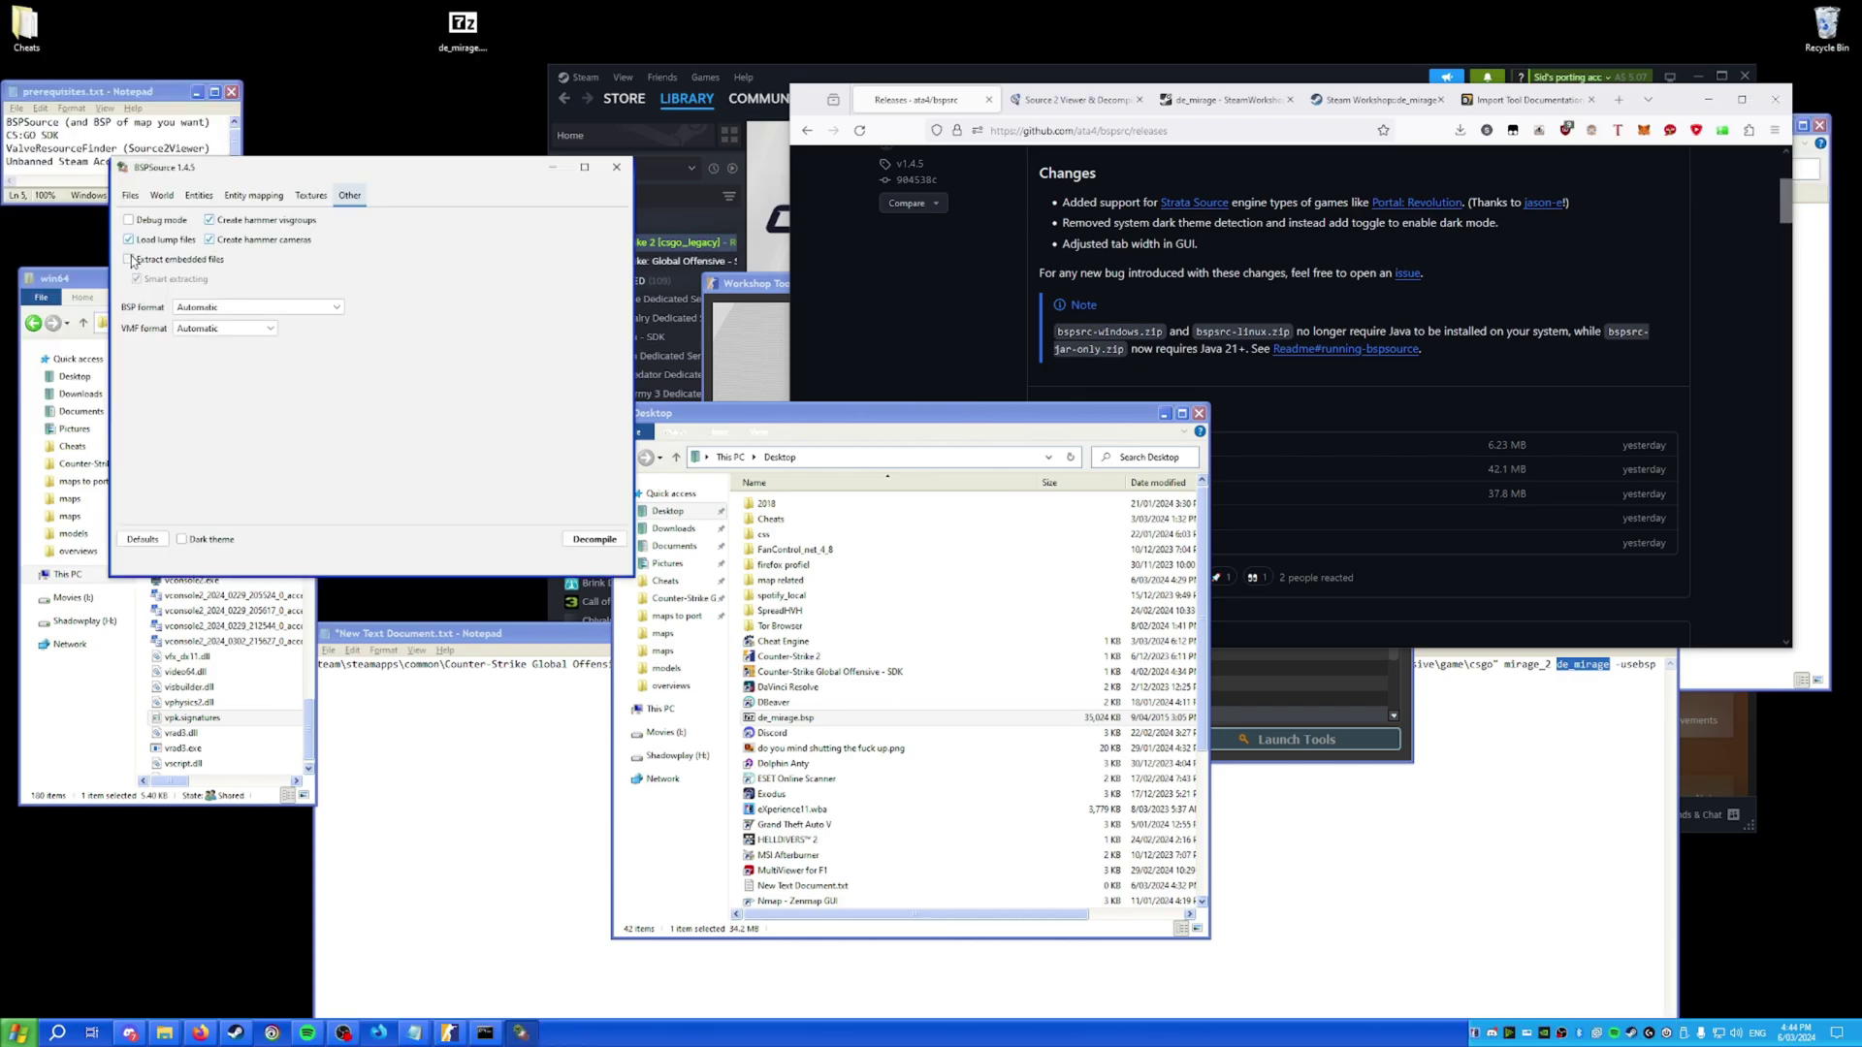
{"action": "left_click", "coordinate": [129, 260]}
{"action": "left_click", "coordinate": [593, 539]}
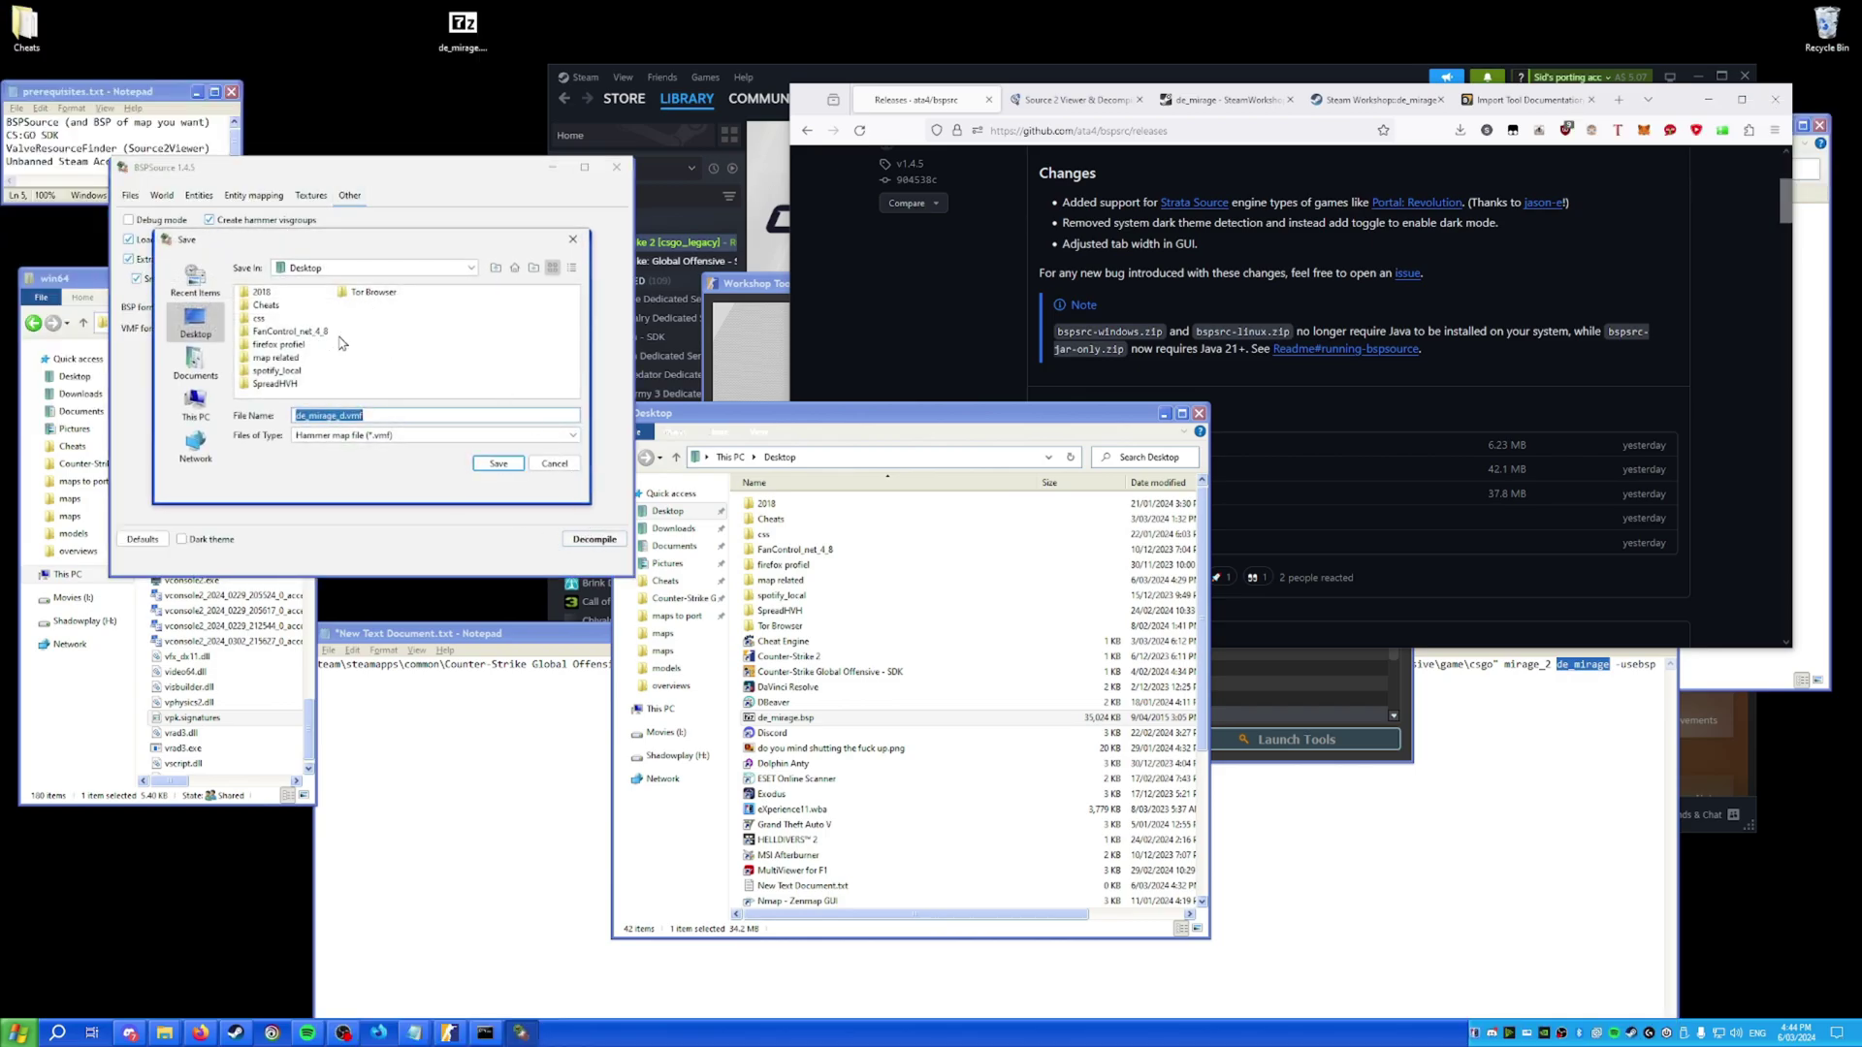
{"action": "double_click", "coordinate": [275, 357]}
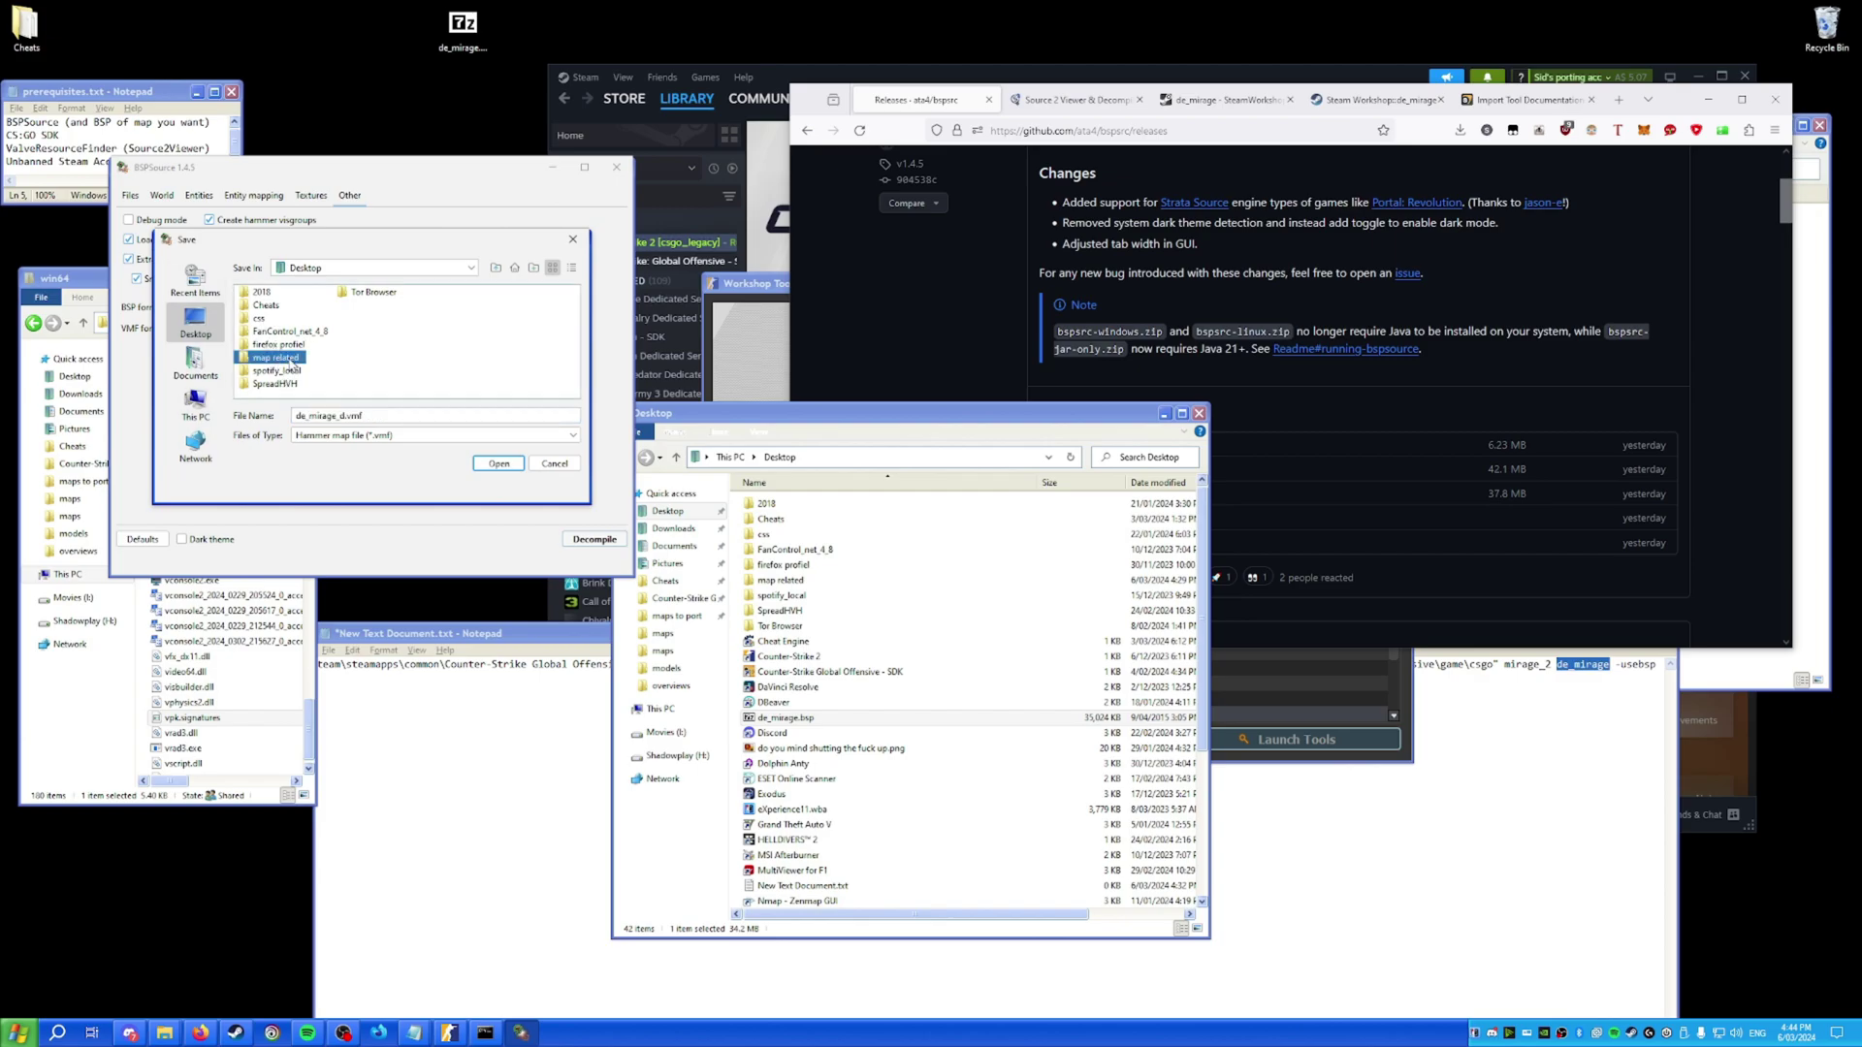
{"action": "double_click", "coordinate": [266, 346]}
{"action": "left_click", "coordinate": [344, 418]}
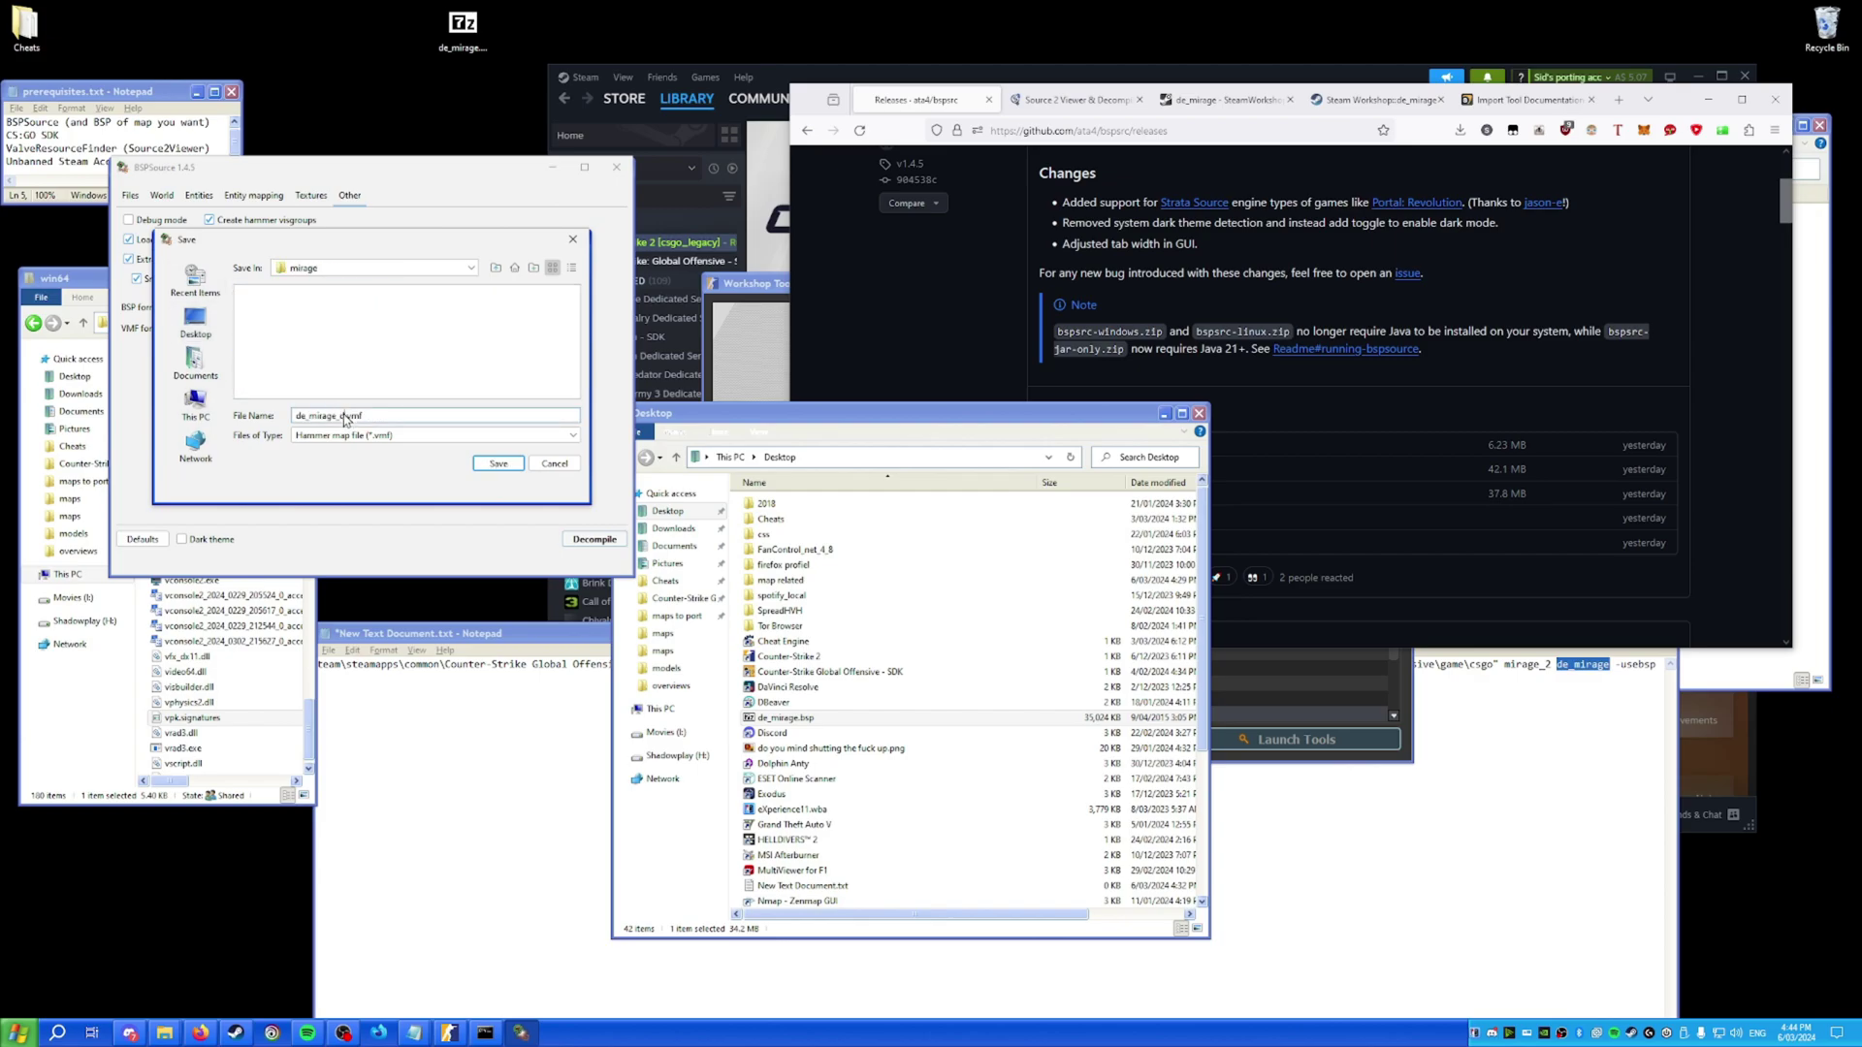
{"action": "left_click", "coordinate": [497, 473]}
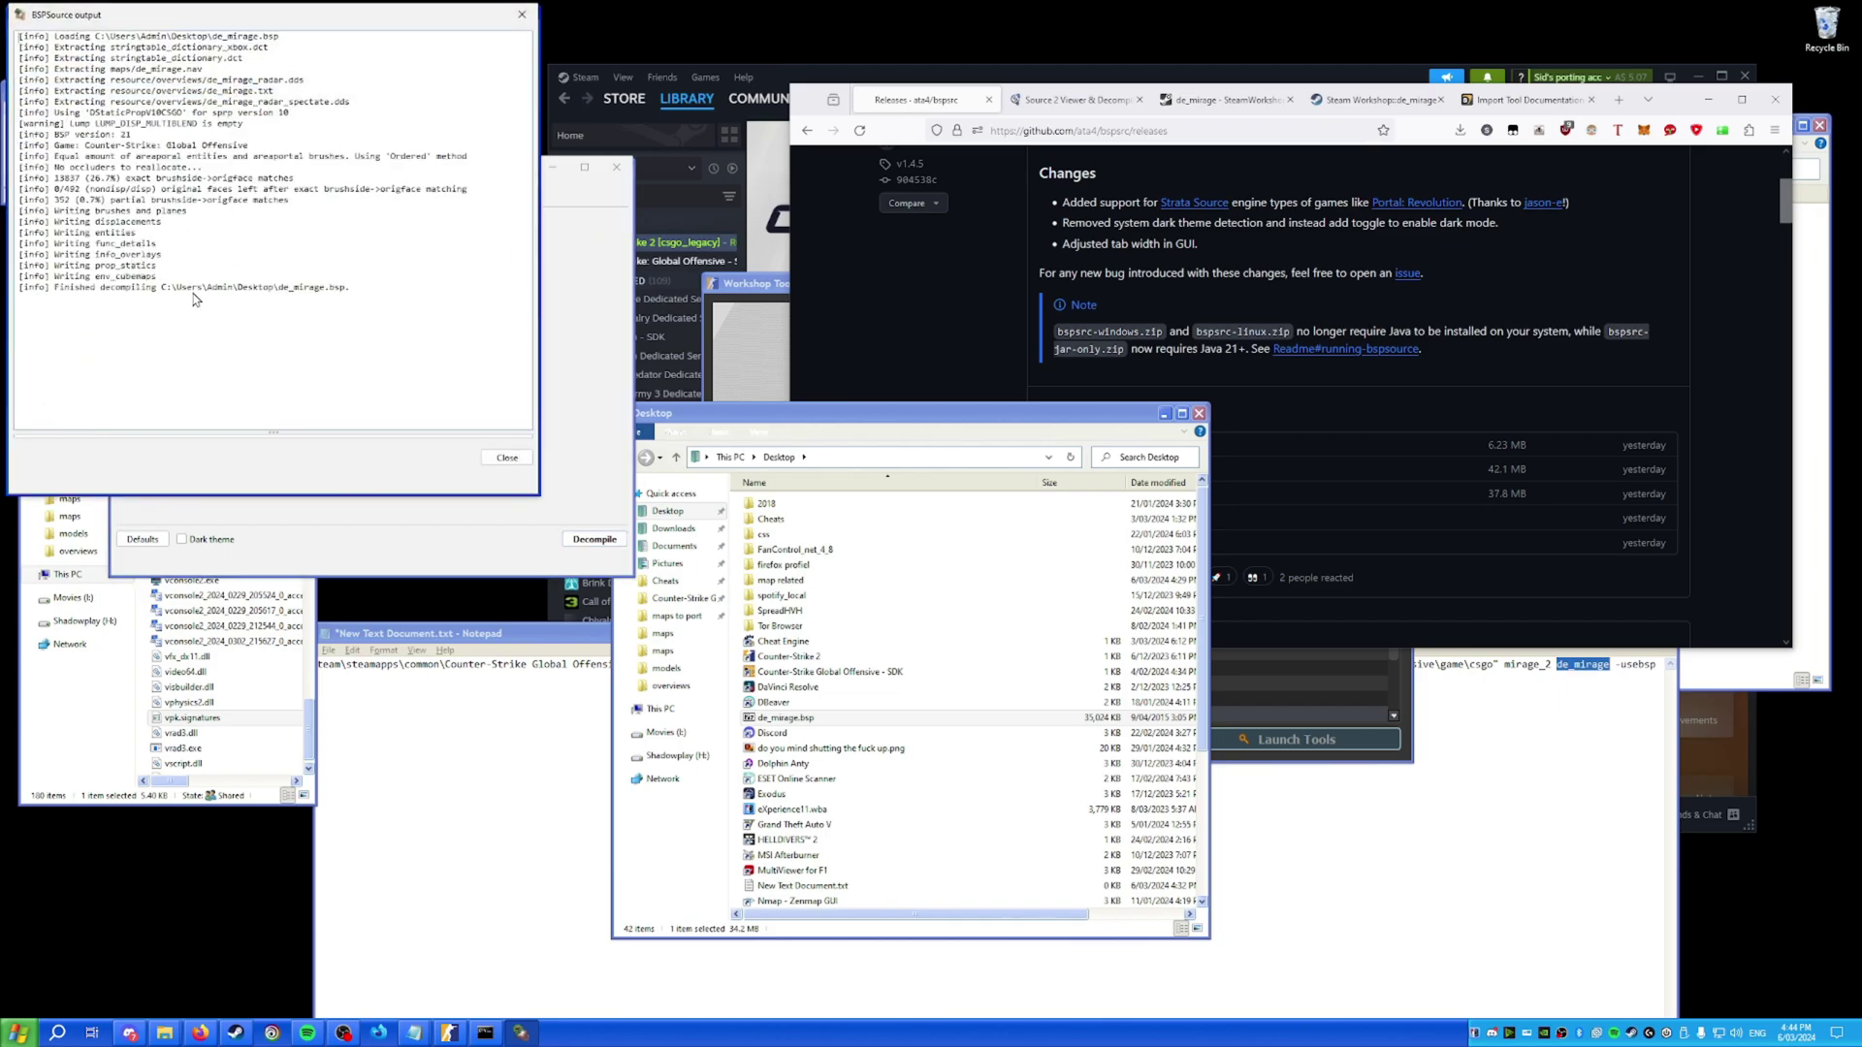
{"action": "left_click", "coordinate": [506, 457]}
{"action": "left_click", "coordinate": [584, 168]}
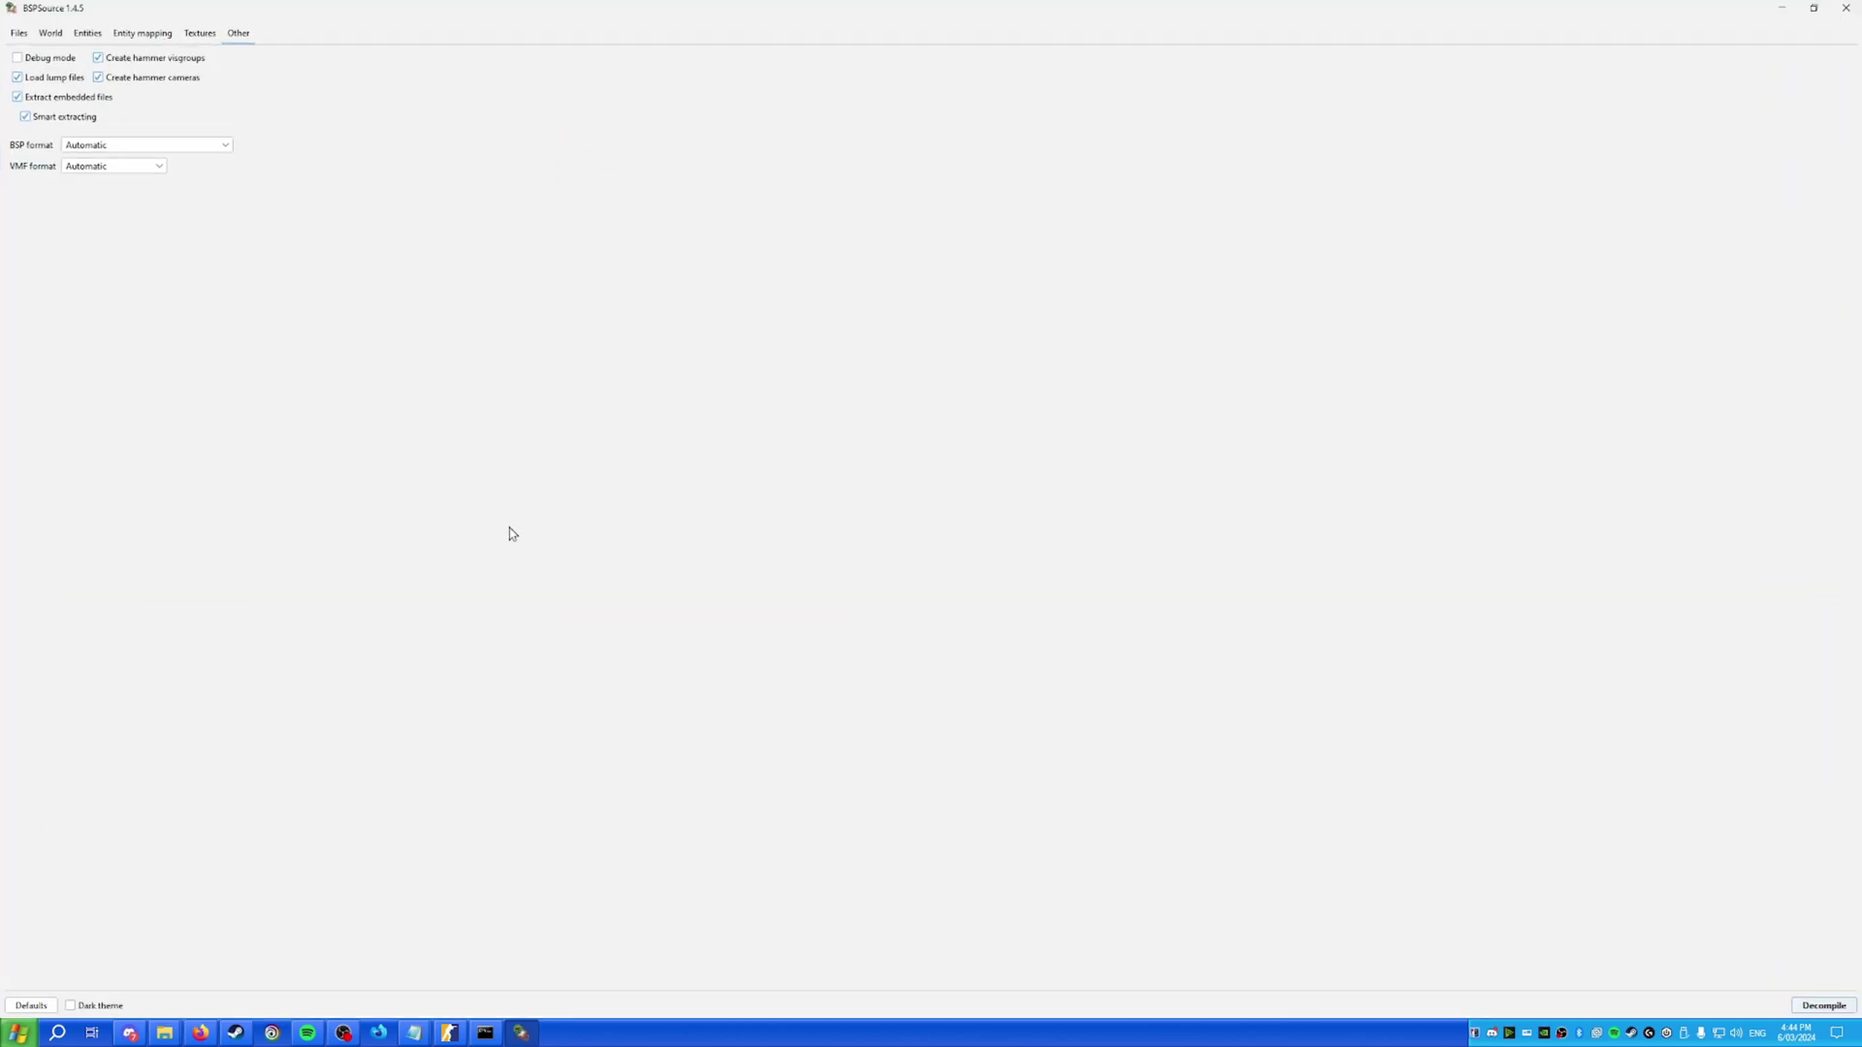
{"action": "left_click", "coordinate": [1845, 8]}
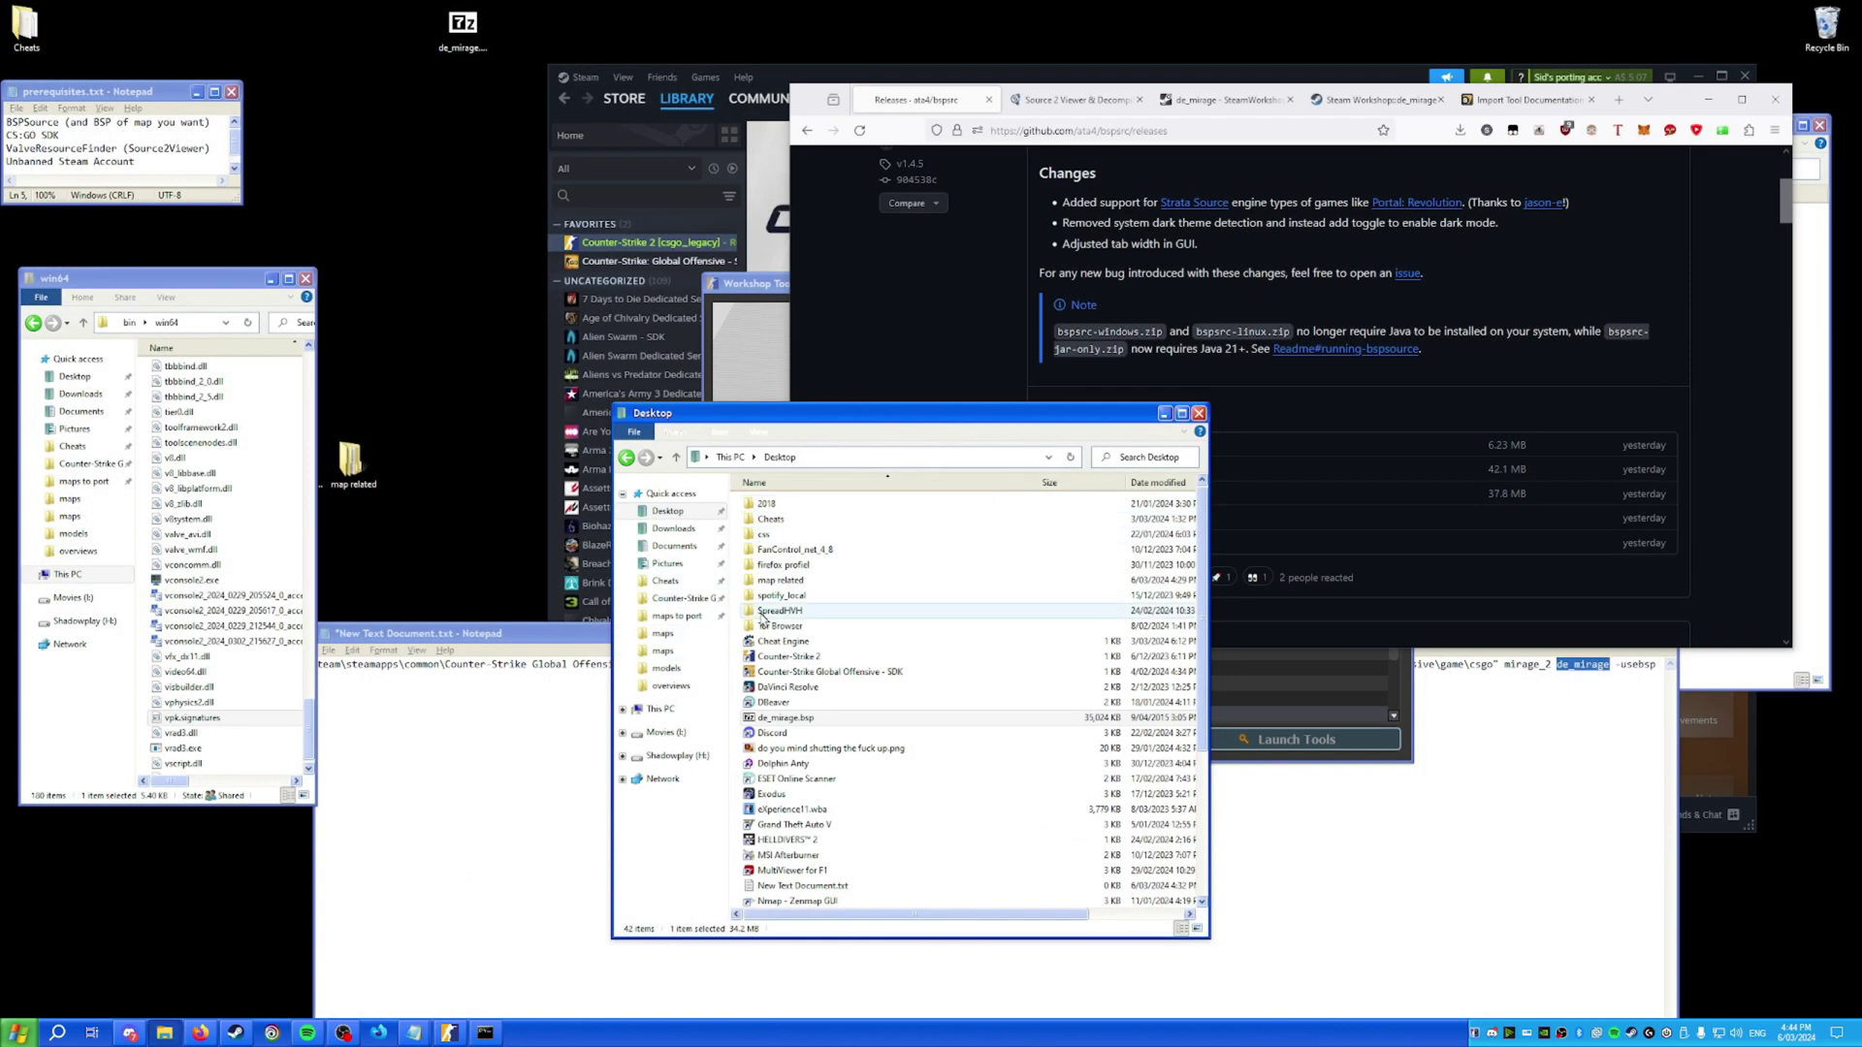
Move de_mirage.vmf from the map related\mirage folder into its de_mirage\maps subfolder.
{"action": "double_click", "coordinate": [790, 580]}
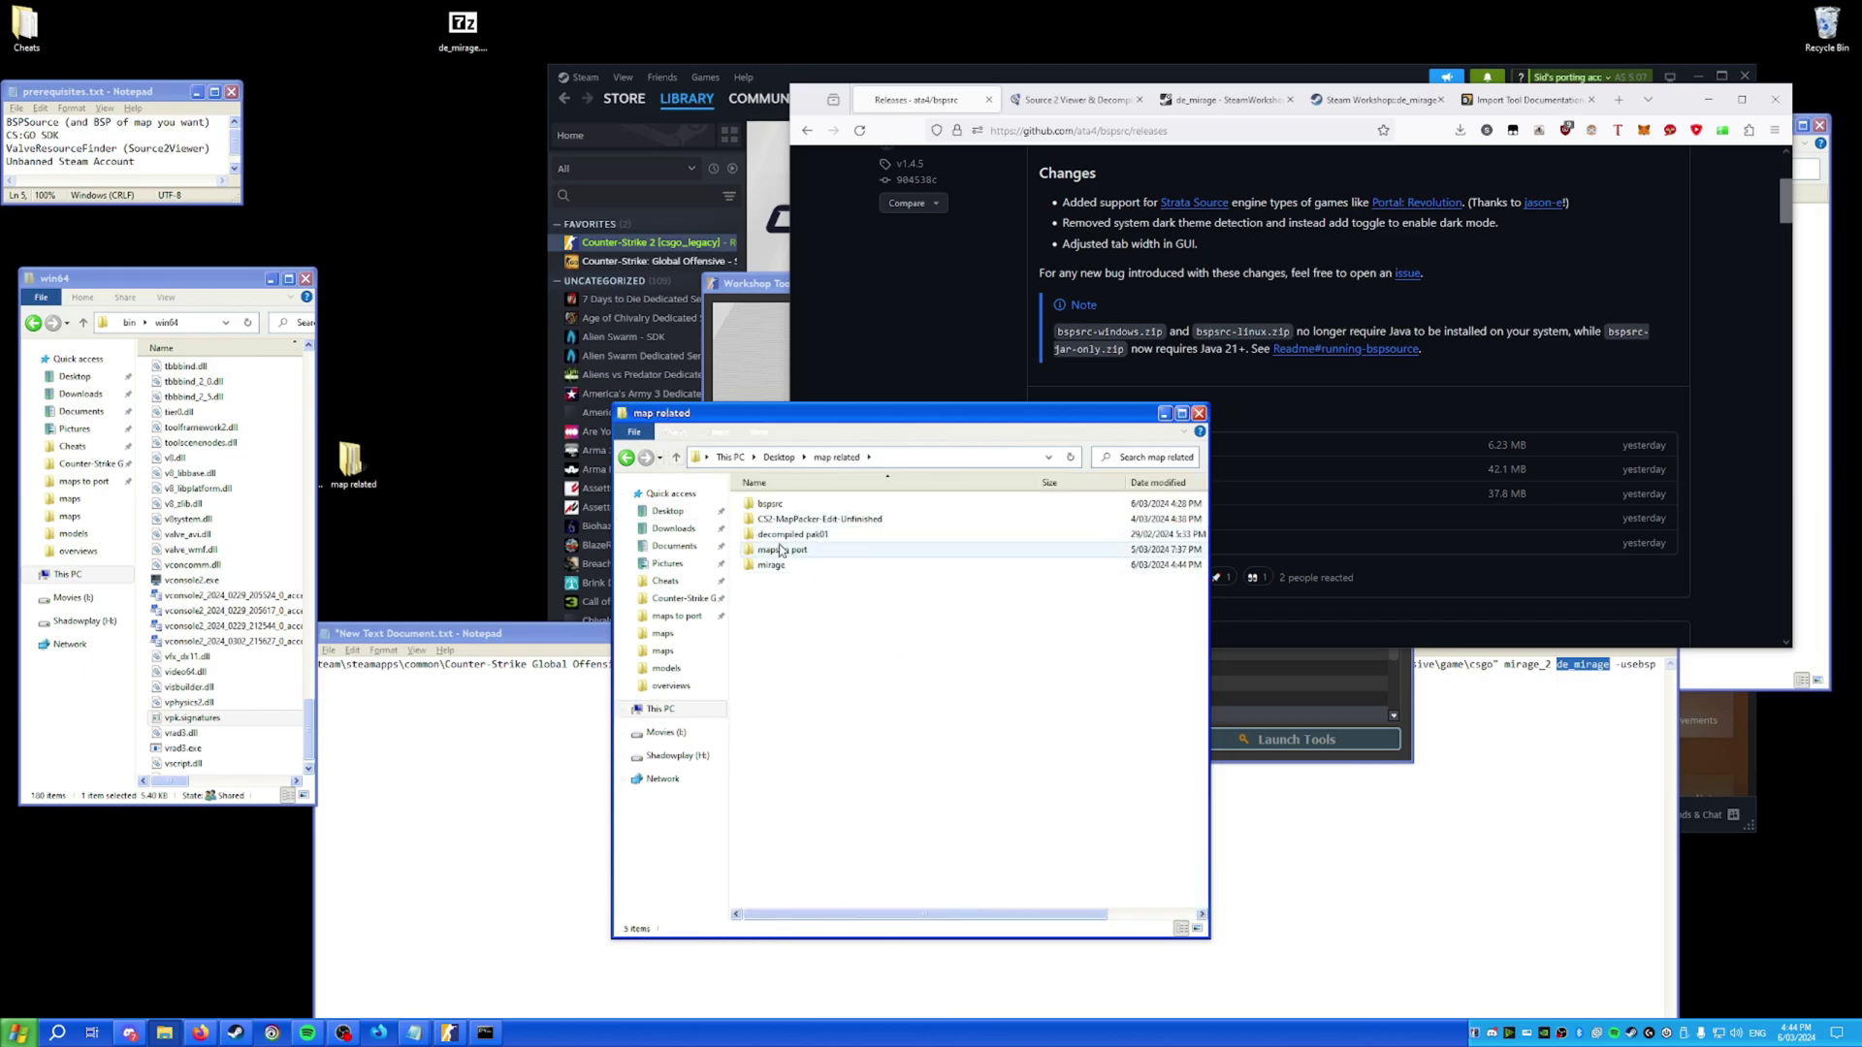
{"action": "double_click", "coordinate": [801, 566]}
{"action": "left_click", "coordinate": [806, 538]}
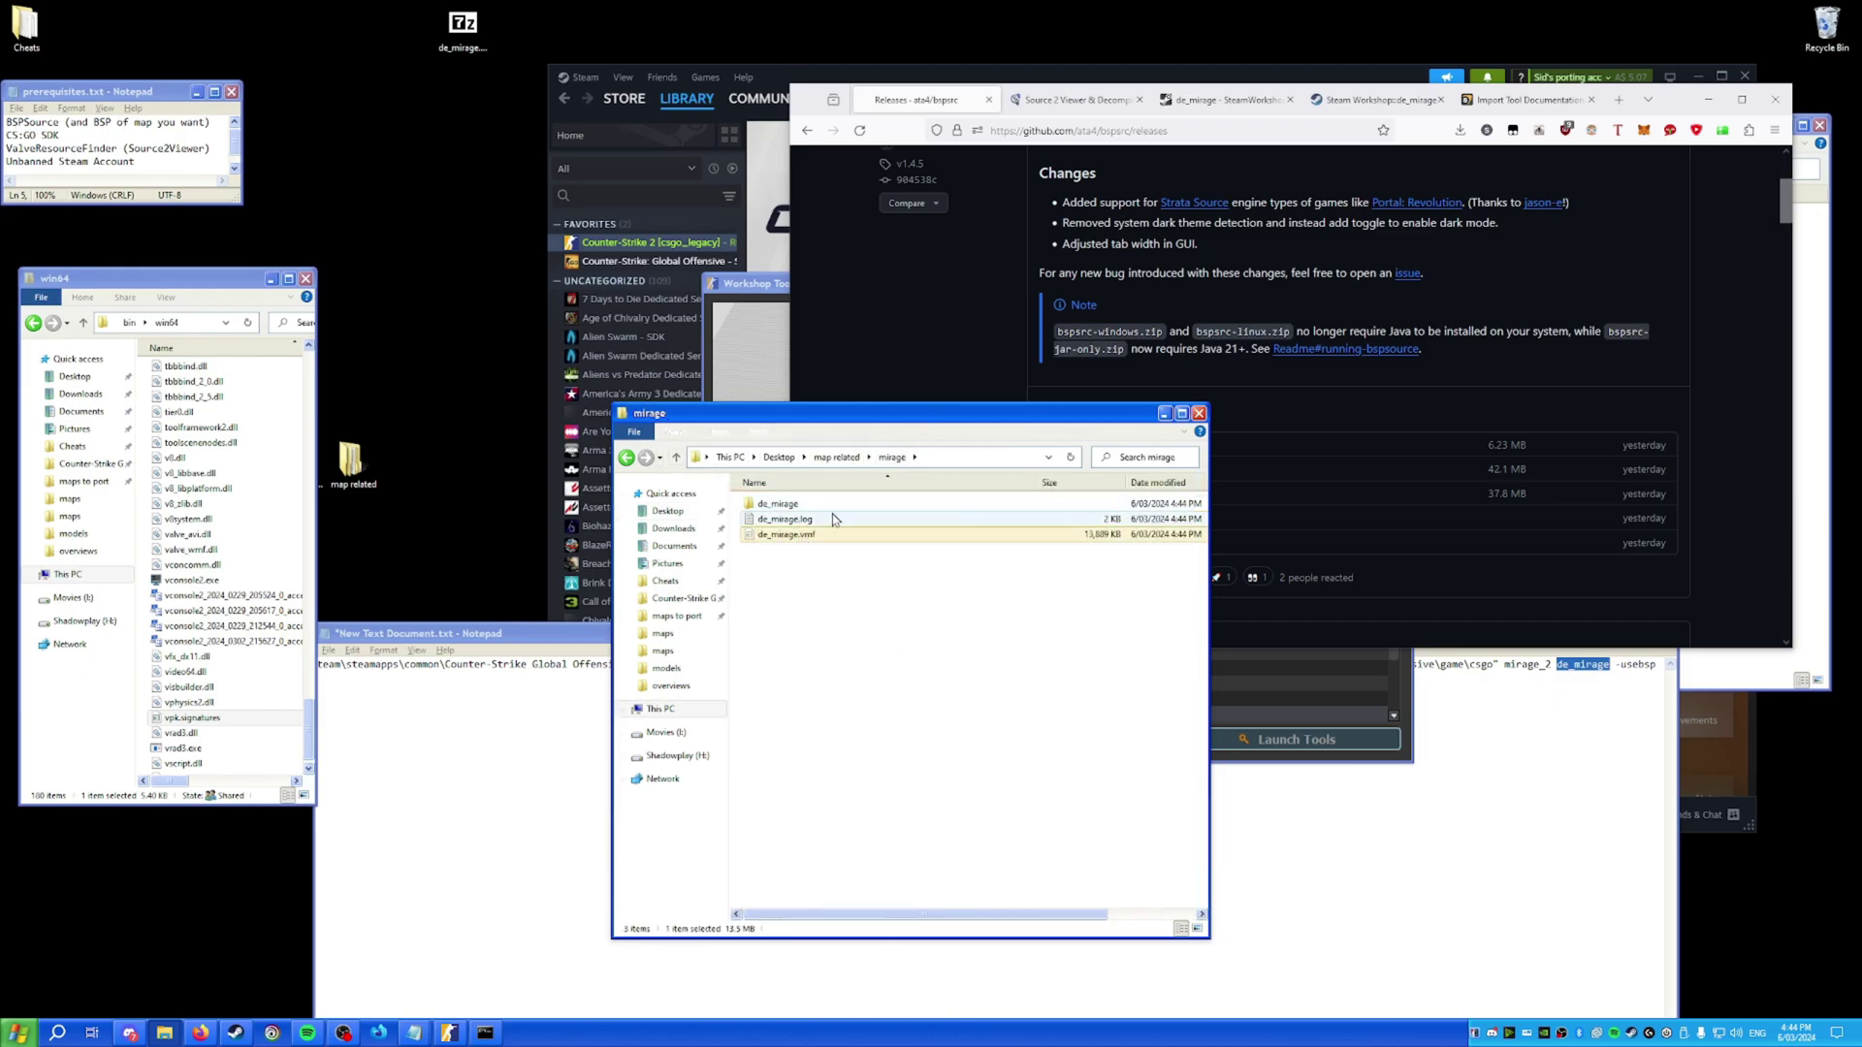
{"action": "double_click", "coordinate": [779, 504]}
{"action": "double_click", "coordinate": [778, 504]}
{"action": "key", "text": "ctrl+v"}
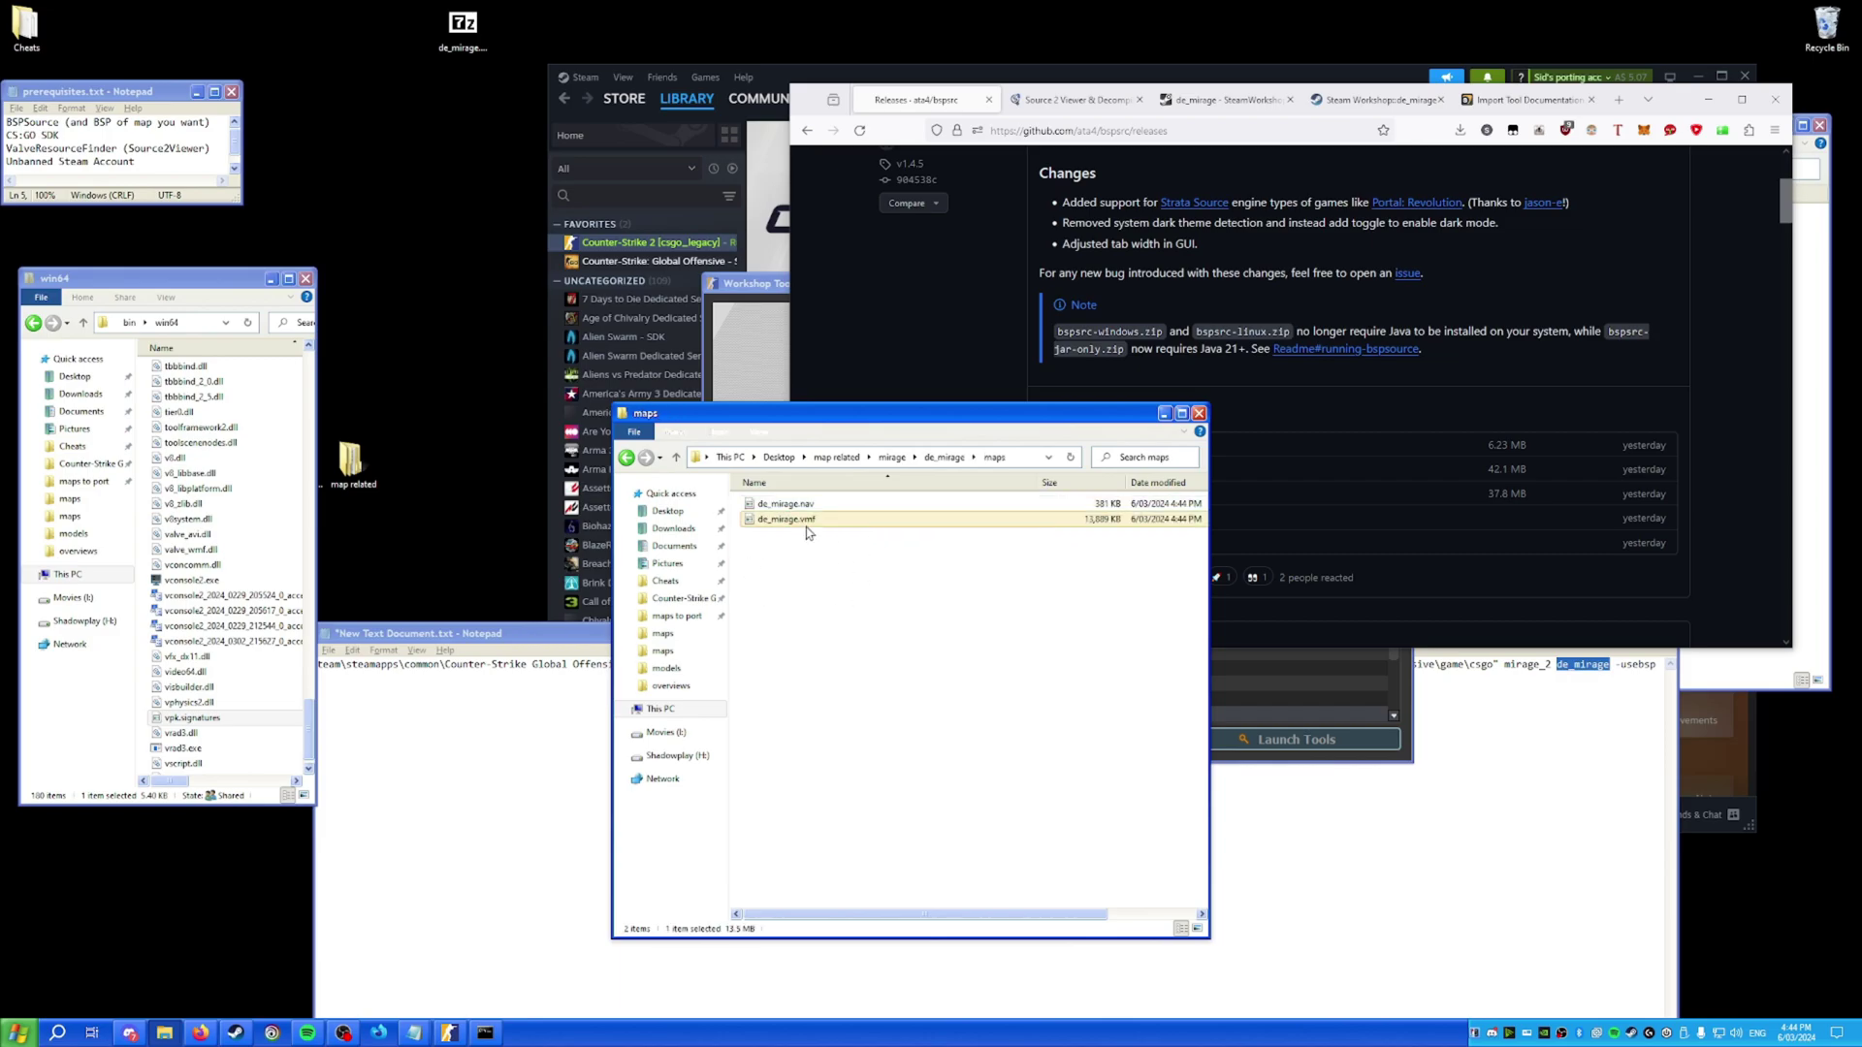
{"action": "left_click_drag", "start_coordinate": [1036, 424], "coordinate": [885, 348]}
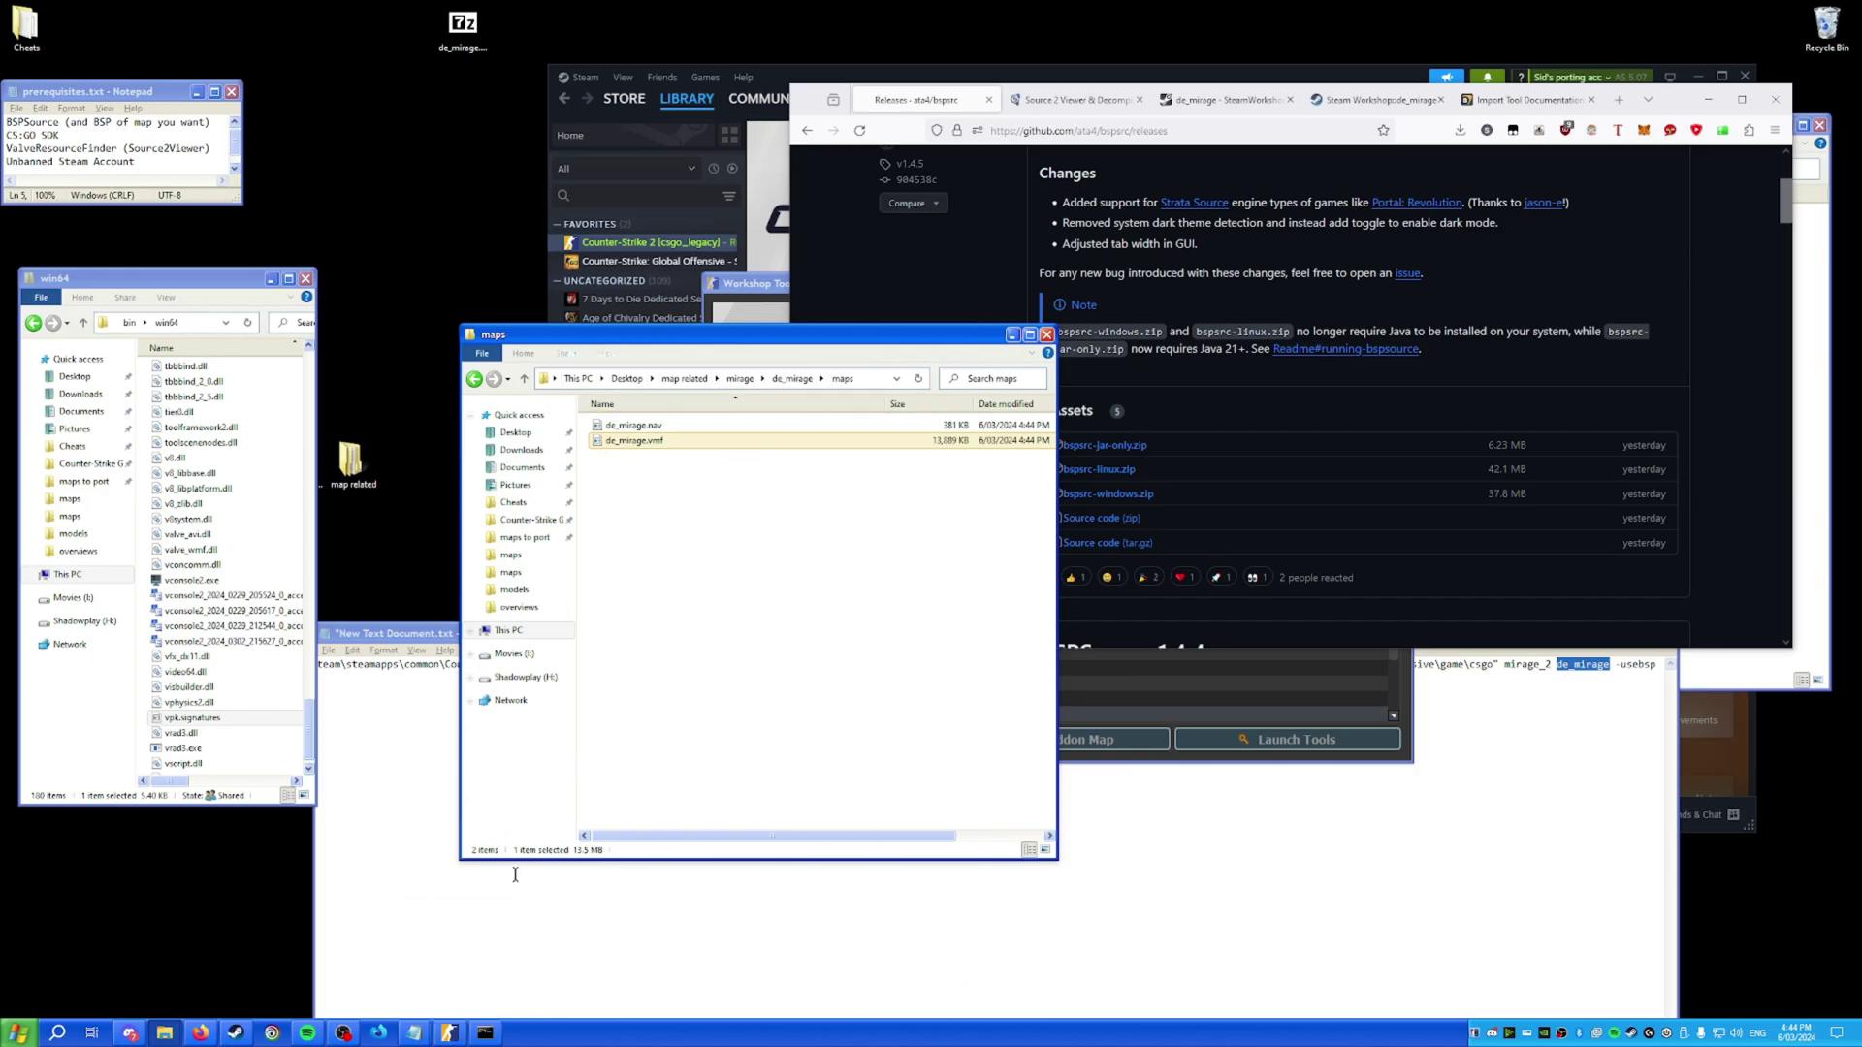
Launch Counter-Strike: Global Offensive - SDK from the Steam library and start Hammer World Editor.
{"action": "left_click", "coordinate": [448, 1032]}
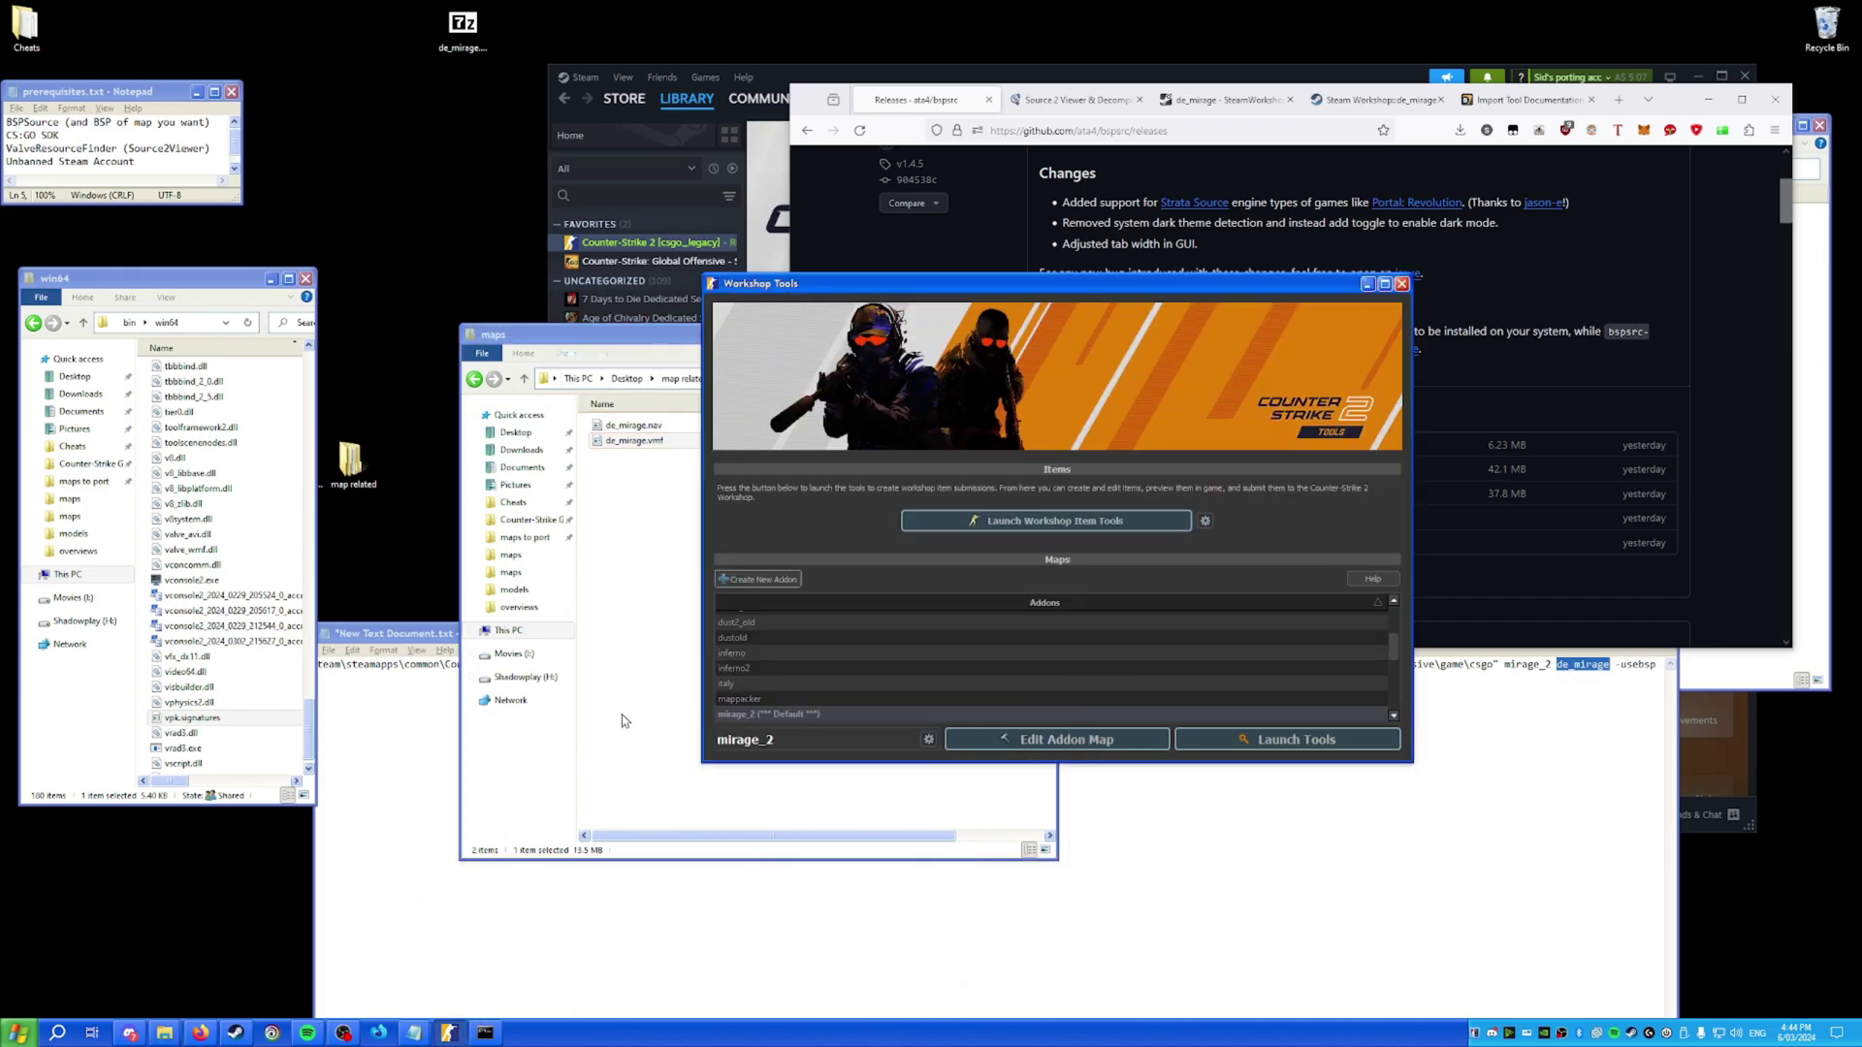
{"action": "left_click", "coordinate": [763, 225]}
{"action": "double_click", "coordinate": [679, 261]}
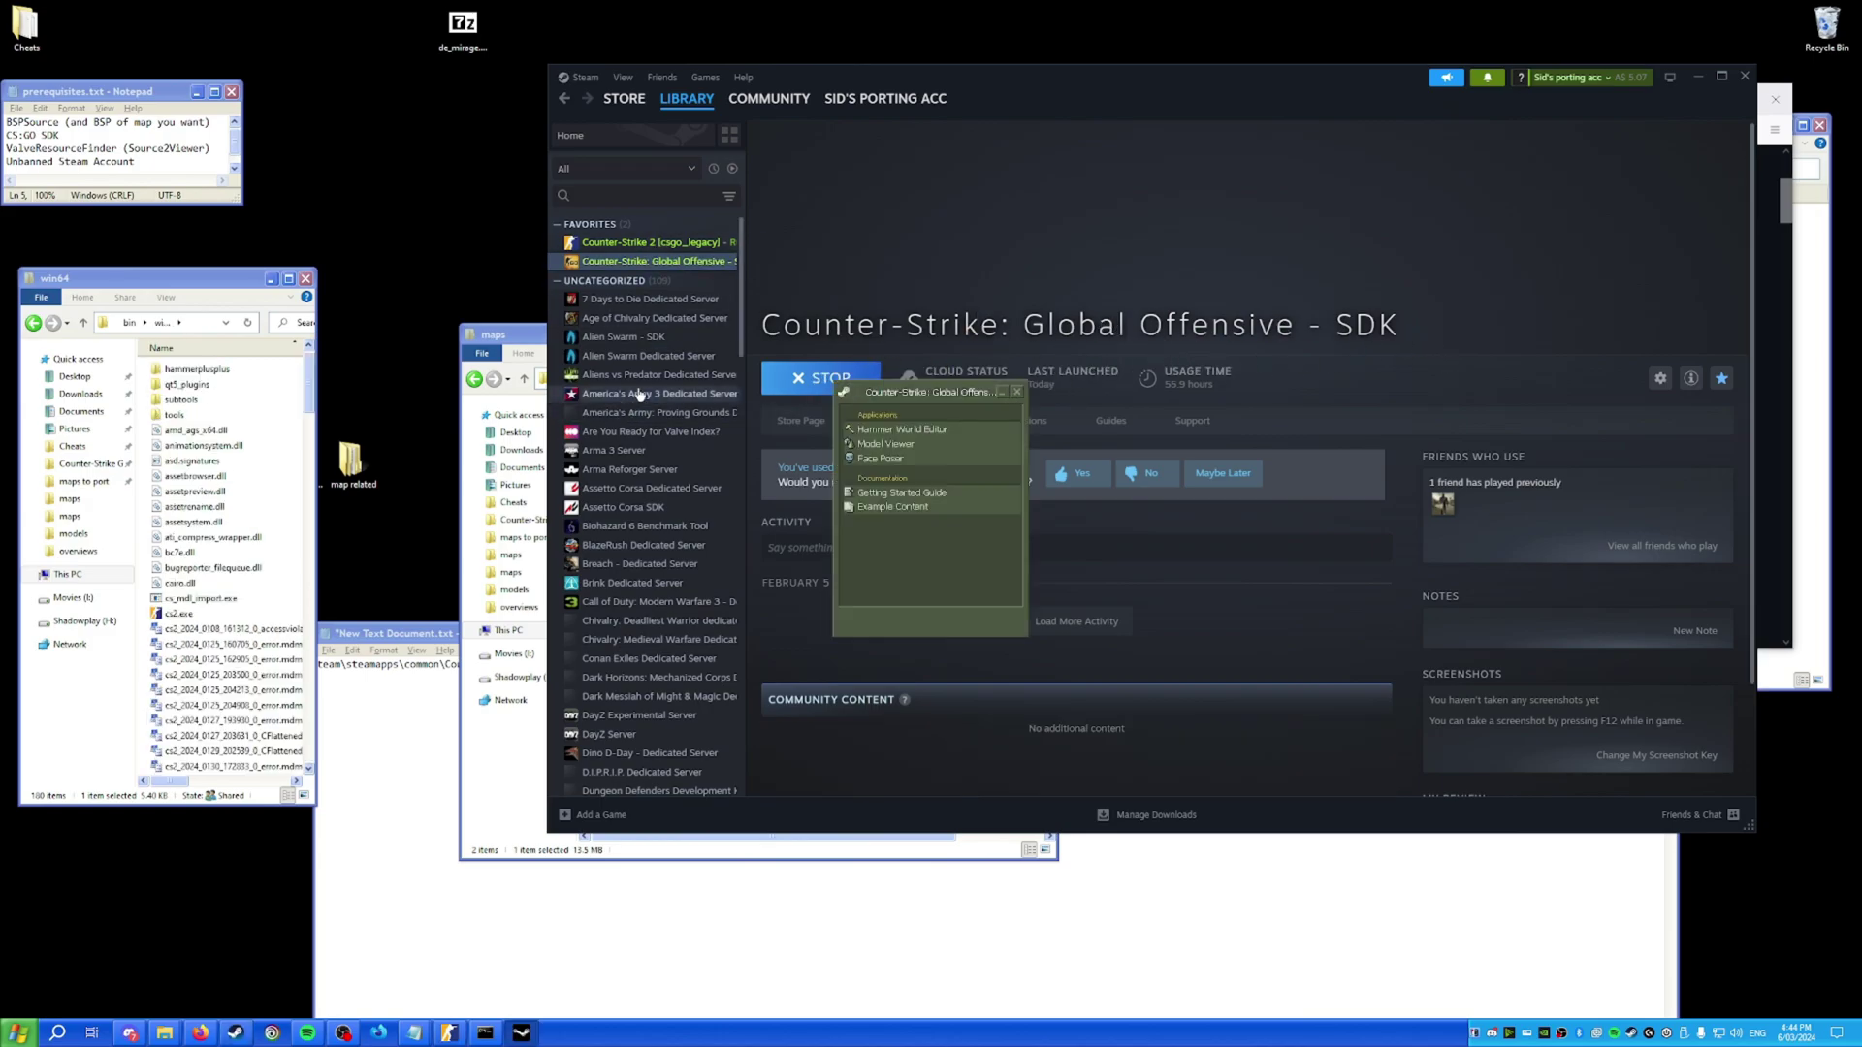
{"action": "left_click", "coordinate": [616, 170]}
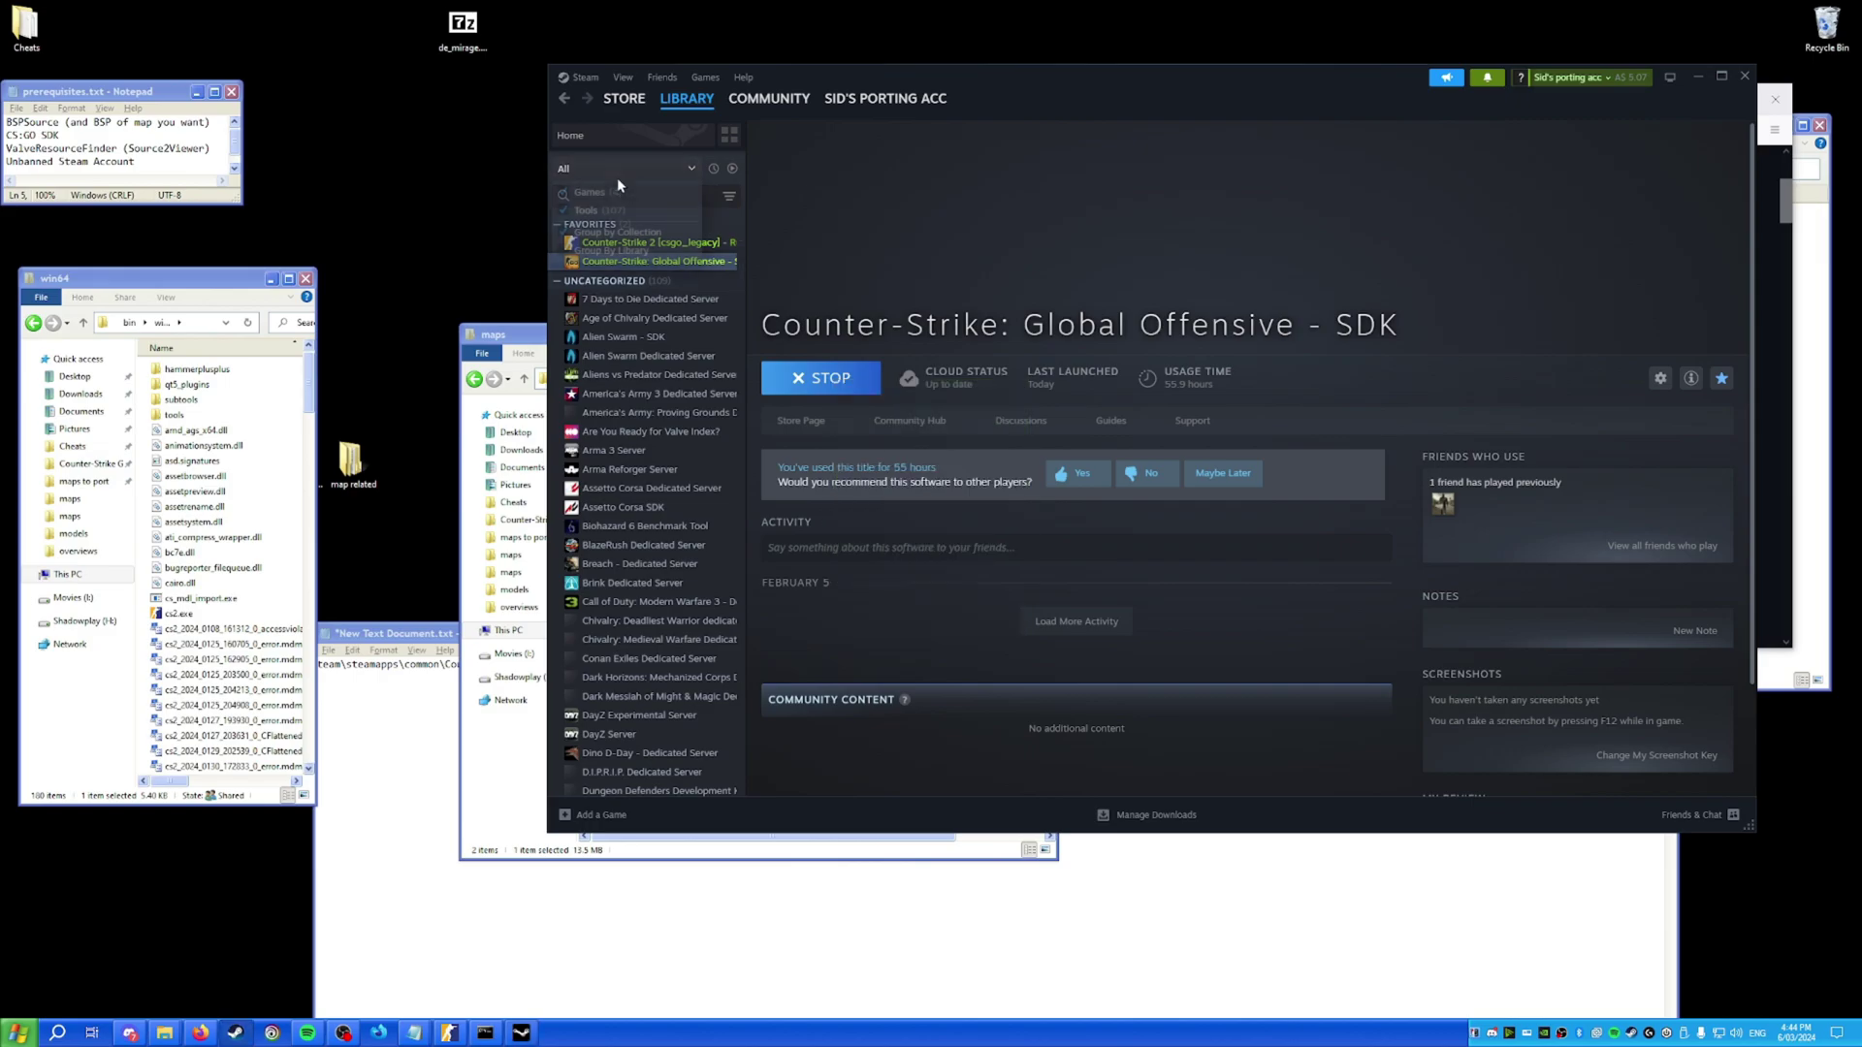
{"action": "left_click", "coordinate": [524, 1032]}
{"action": "double_click", "coordinate": [930, 433]}
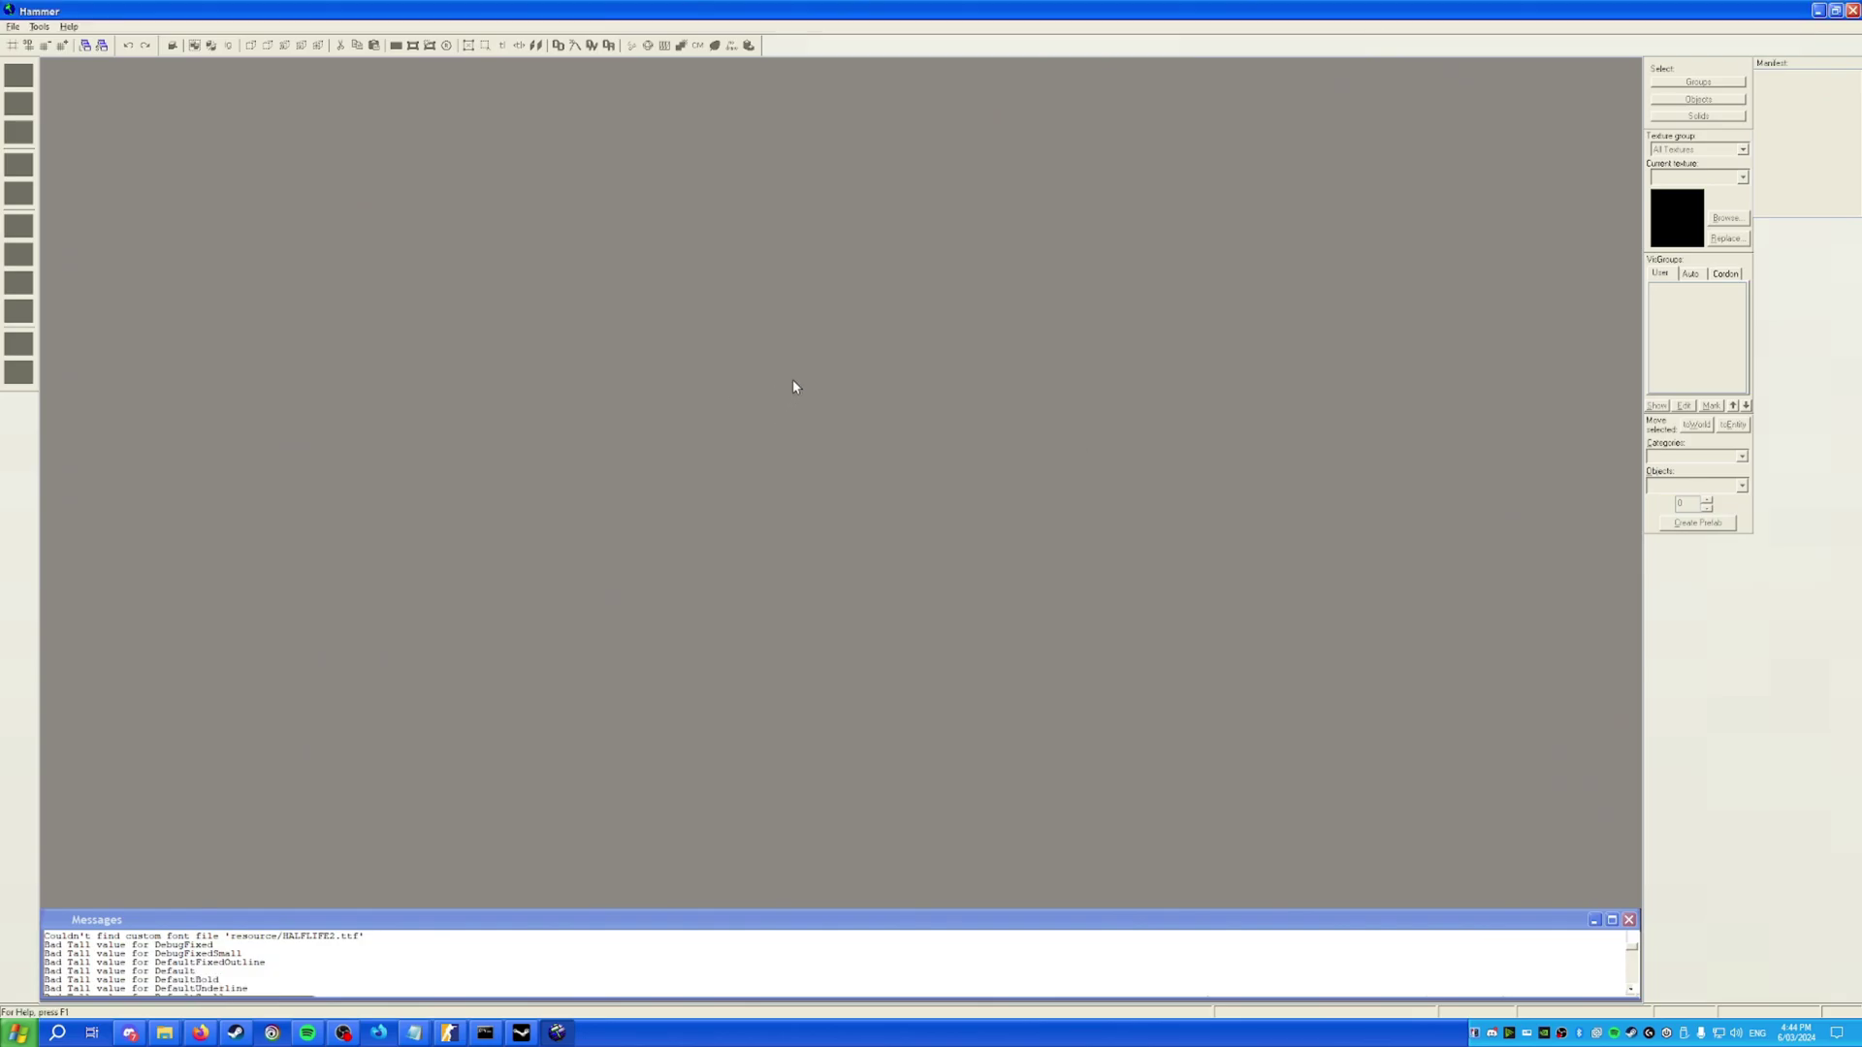
Open de_mirage.vmf from the de_mirage\maps folder in Hammer.
{"action": "key", "text": "ctrl+o"}
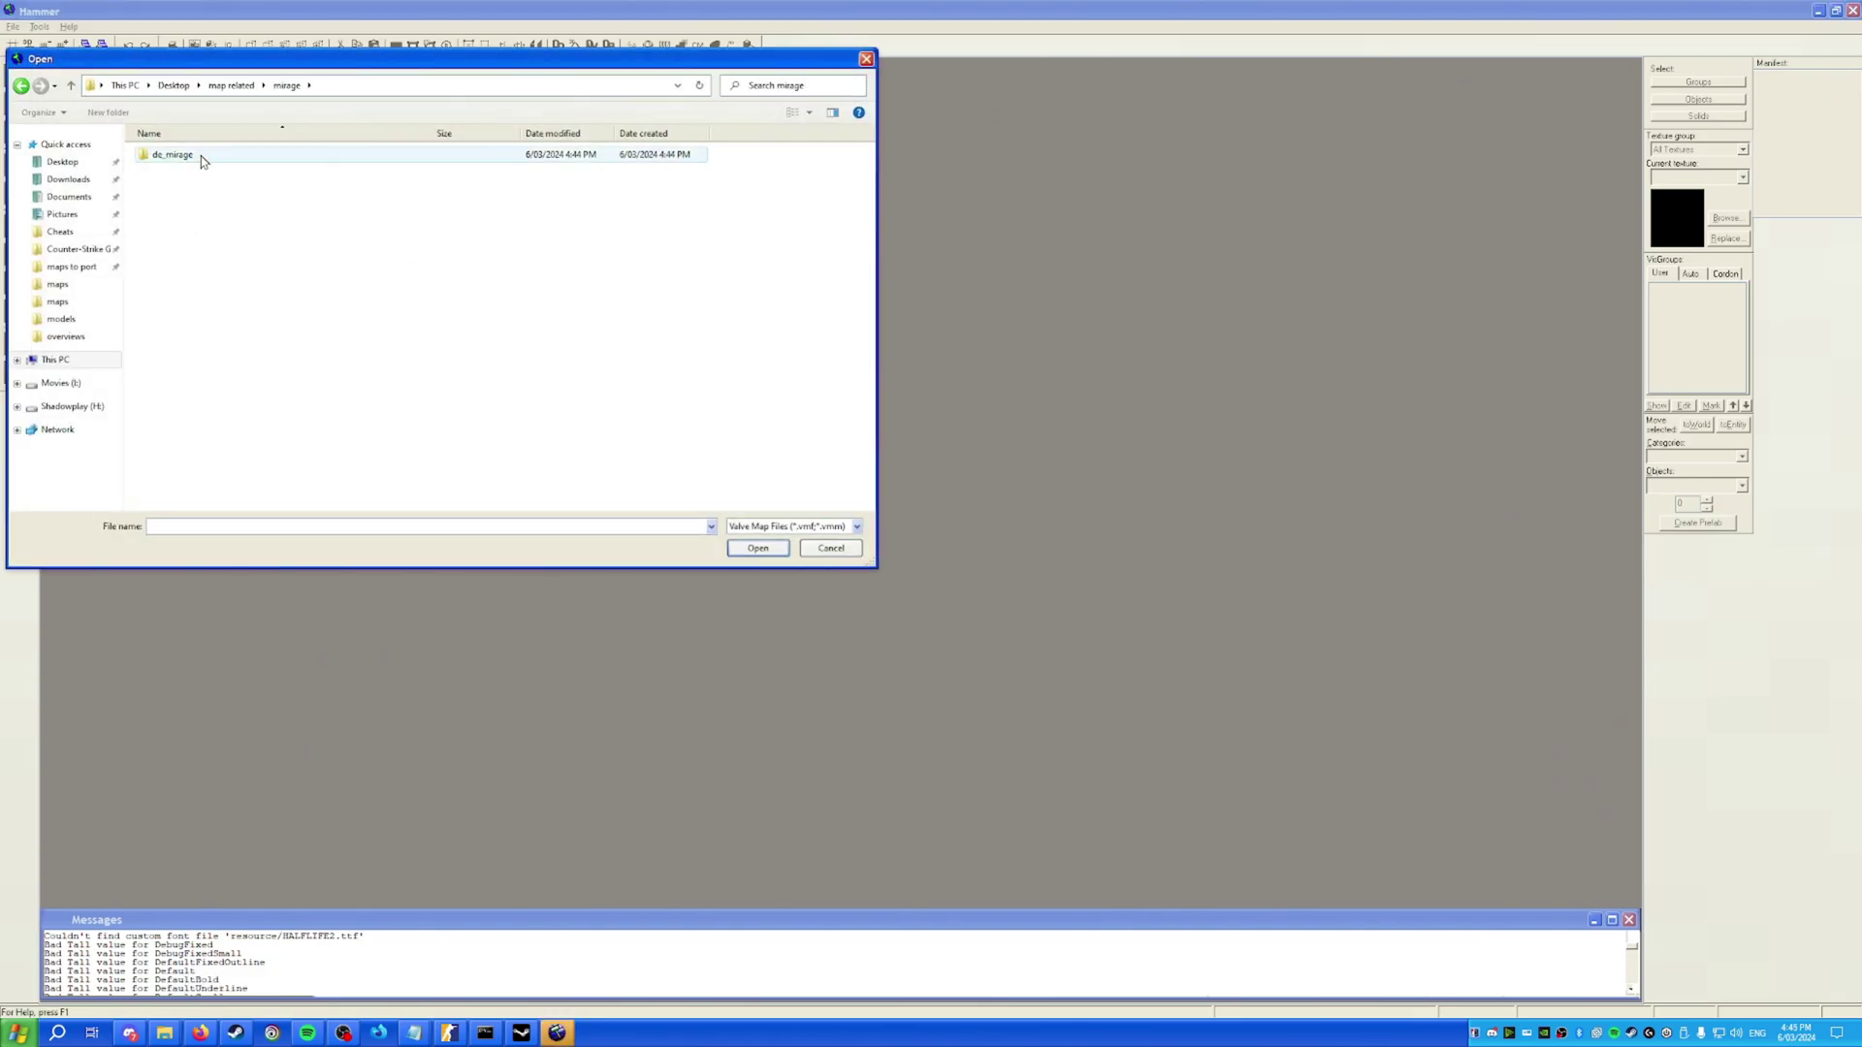
{"action": "double_click", "coordinate": [199, 157]}
{"action": "double_click", "coordinate": [201, 158]}
{"action": "double_click", "coordinate": [224, 160]}
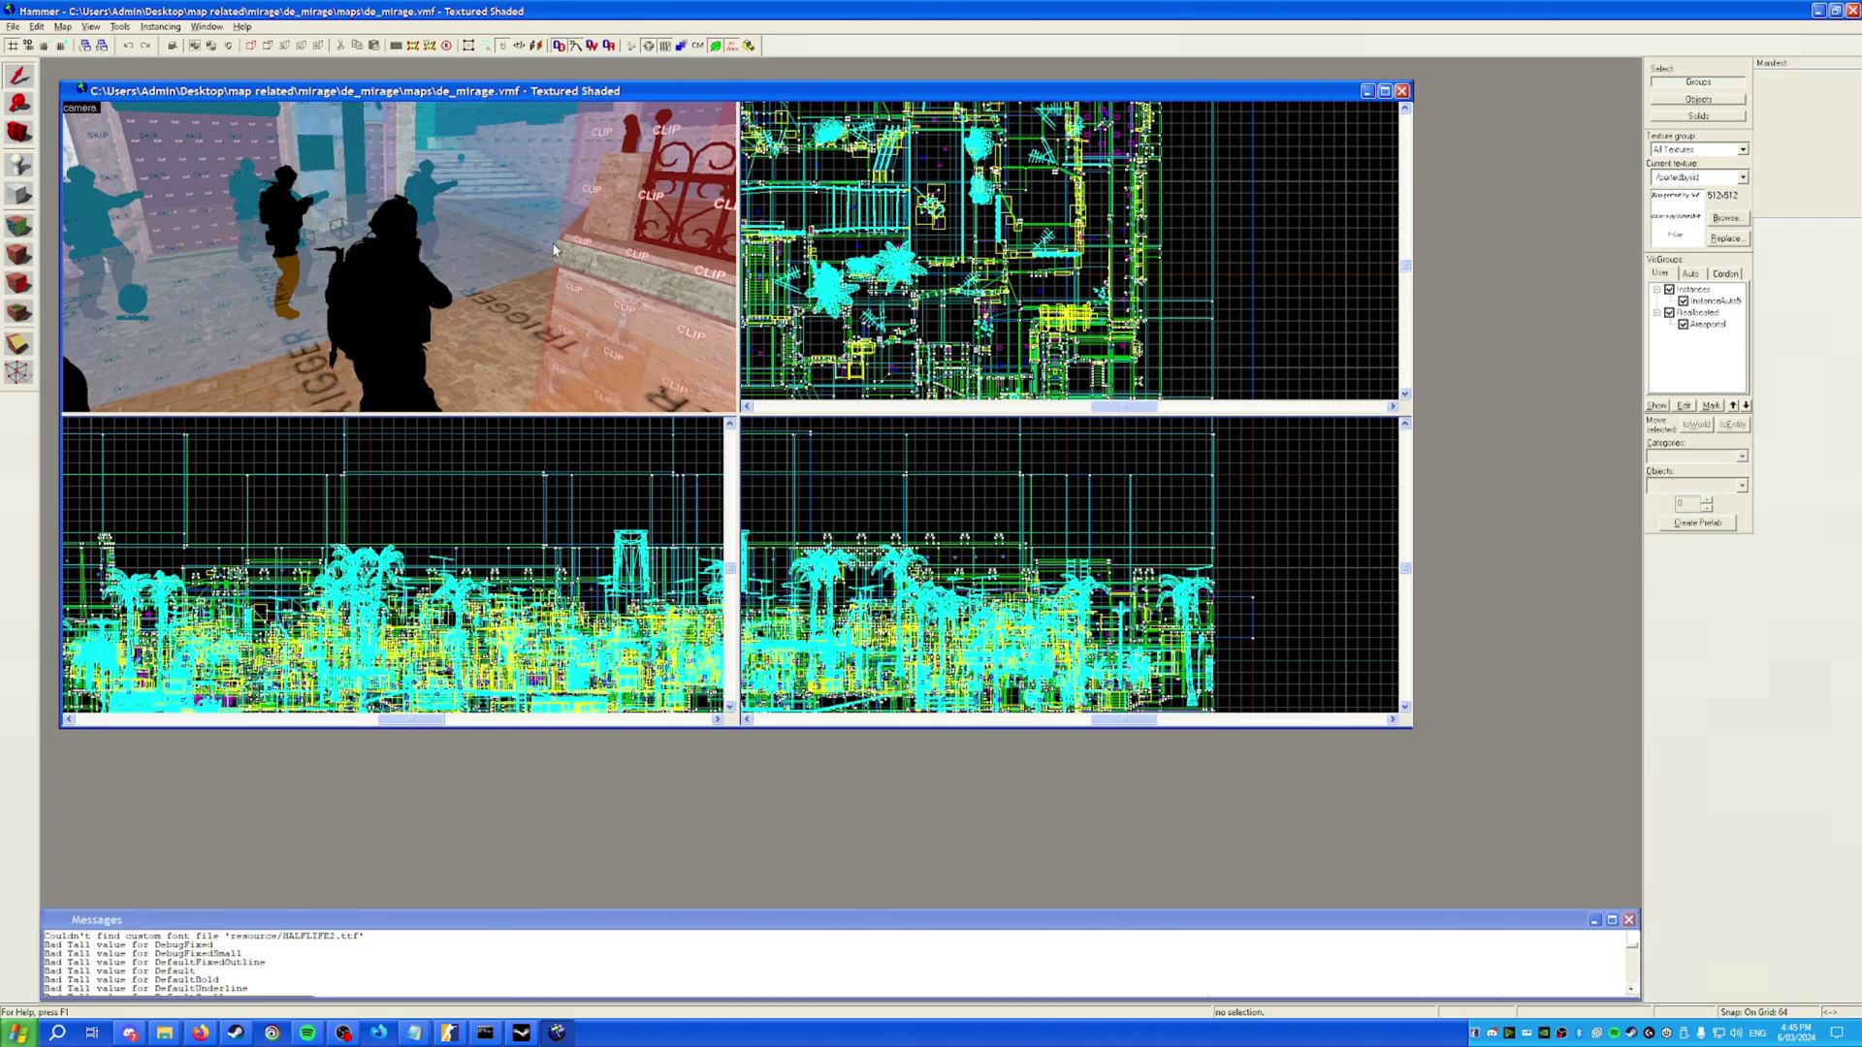
Run the check for map problems on de_mirage and look through the list of problems found.
{"action": "left_click", "coordinate": [68, 28]}
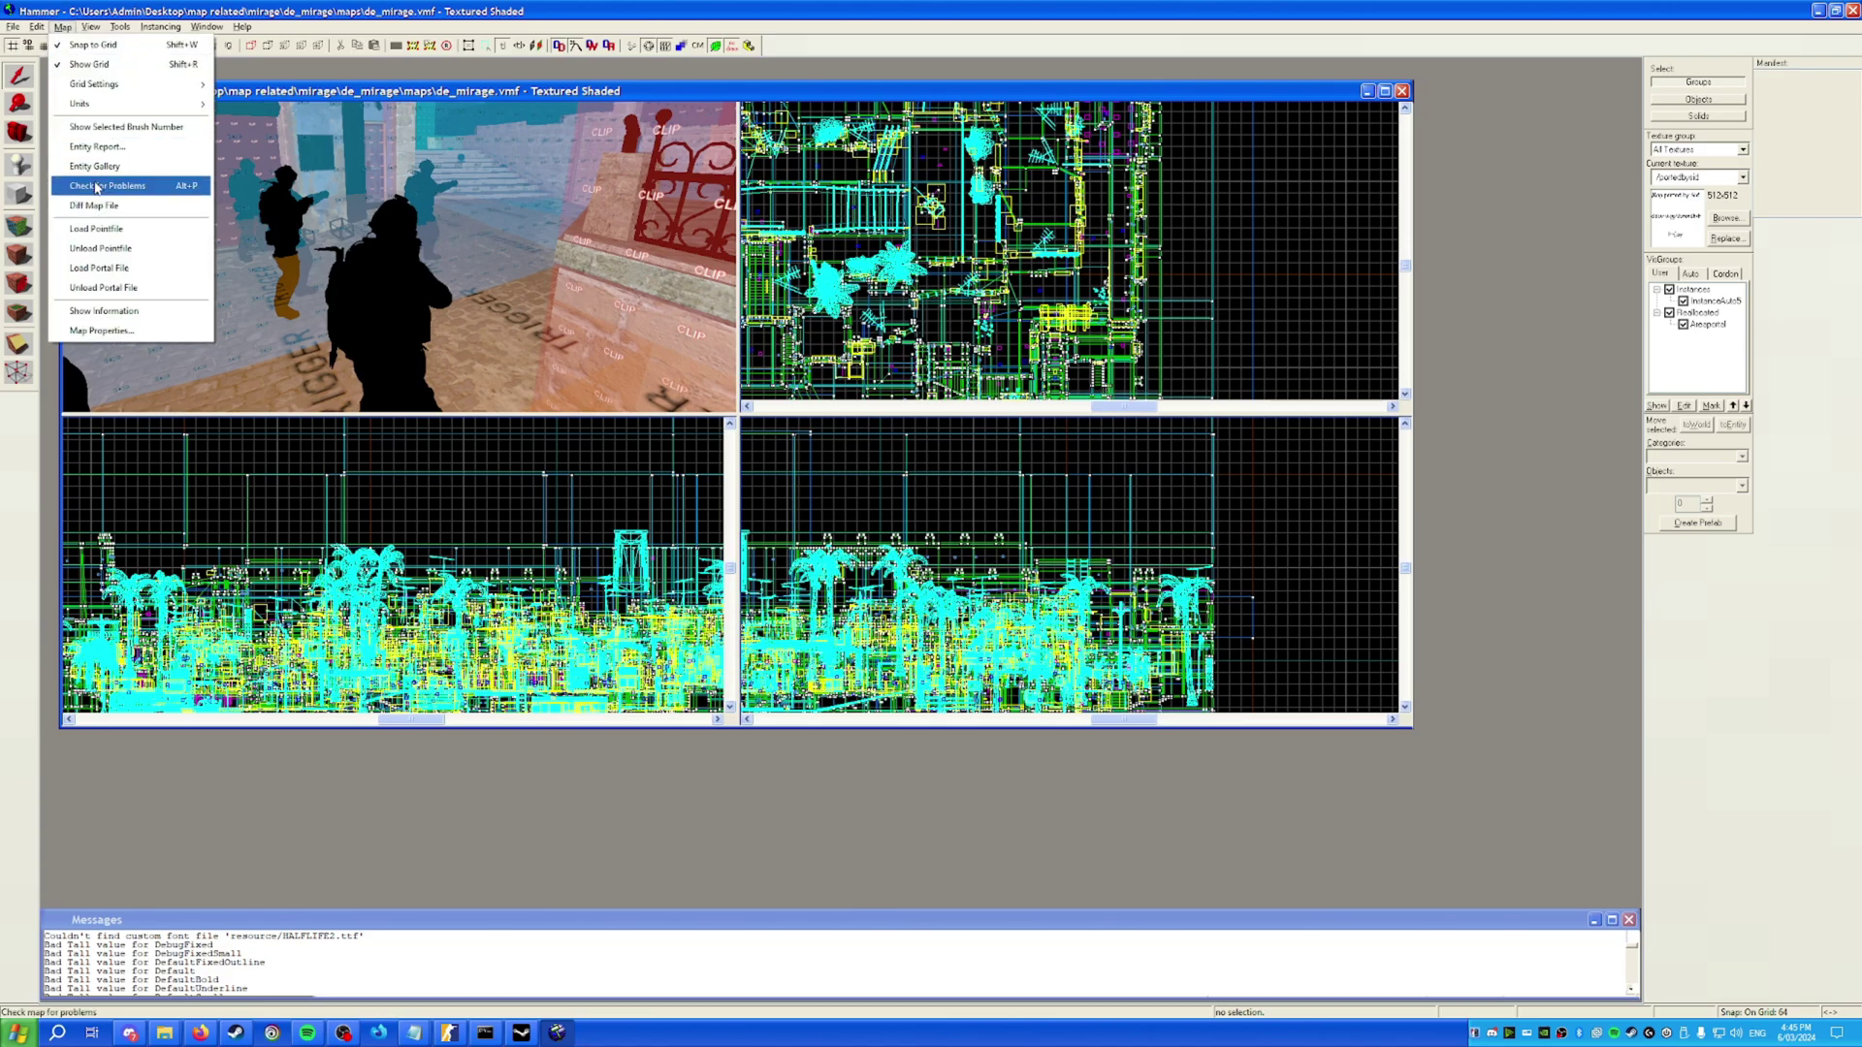
{"action": "left_click", "coordinate": [413, 189]}
{"action": "left_click", "coordinate": [447, 275]}
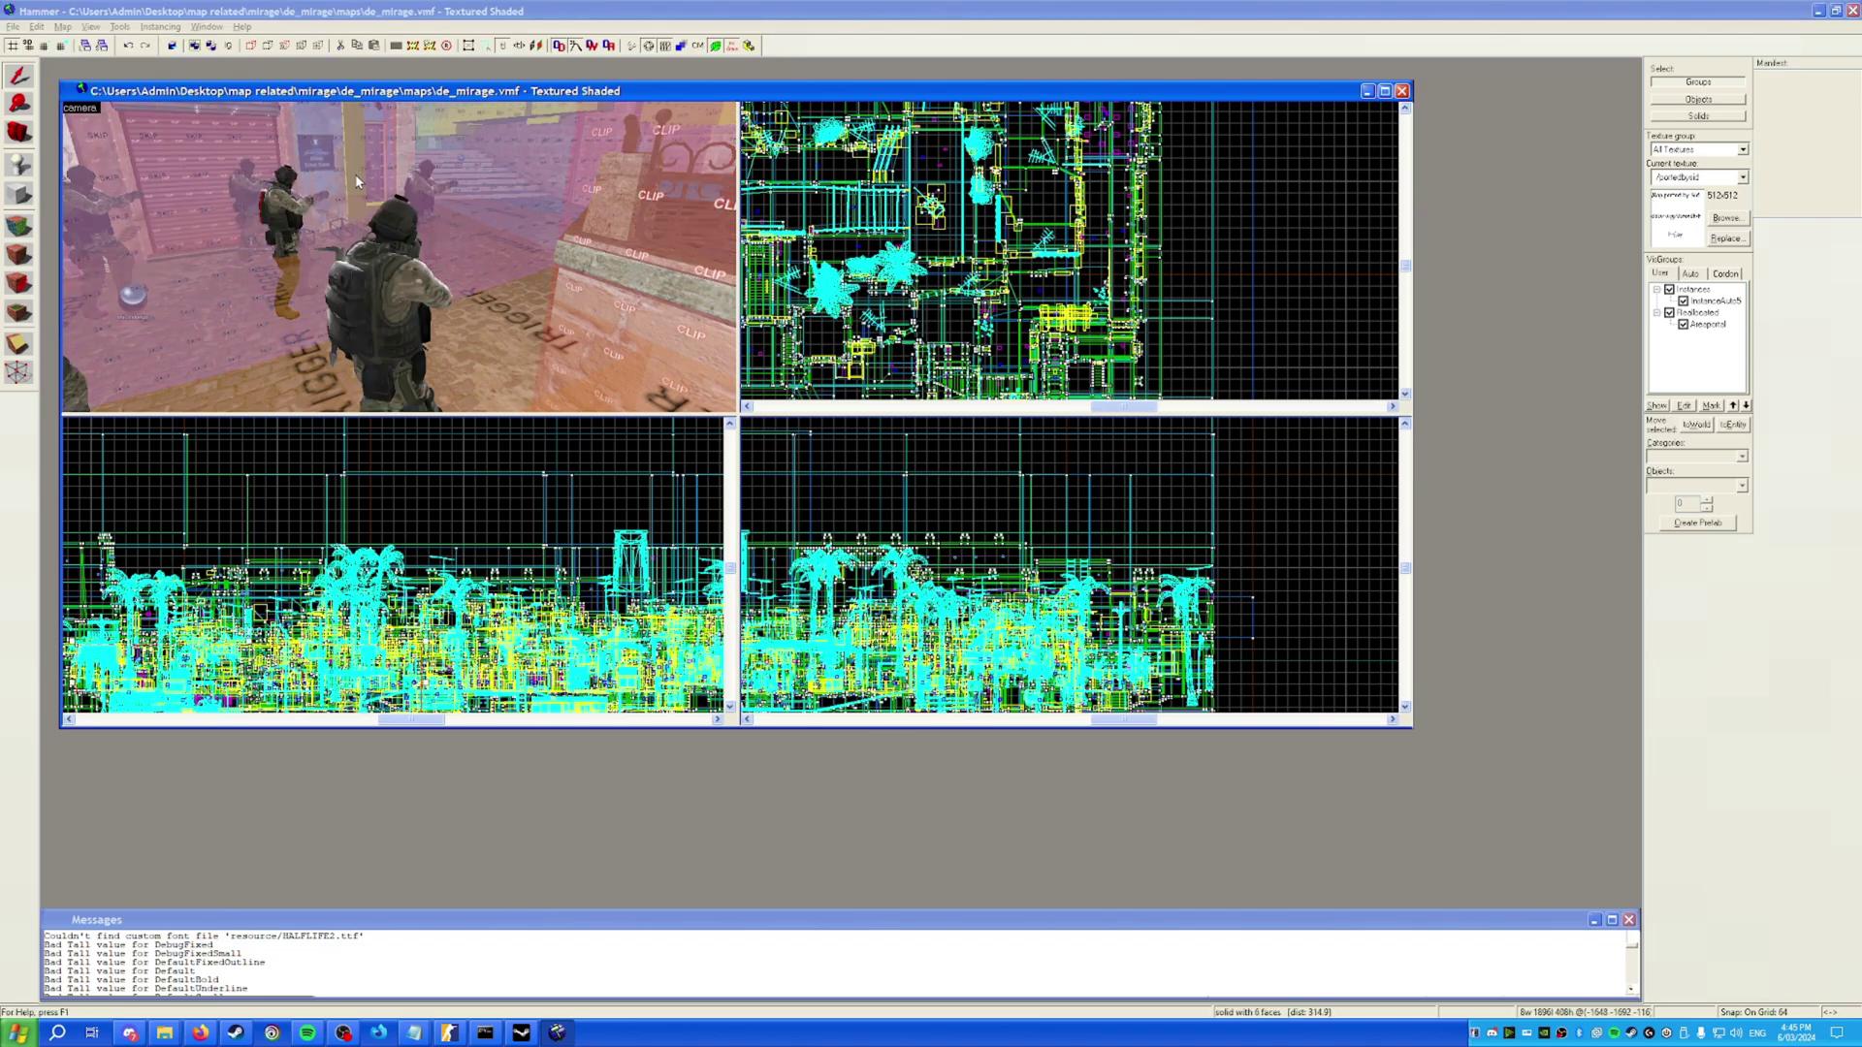
{"action": "left_click", "coordinate": [166, 98]}
{"action": "scroll", "coordinate": [206, 150], "scroll_direction": "down", "scroll_amount": 3}
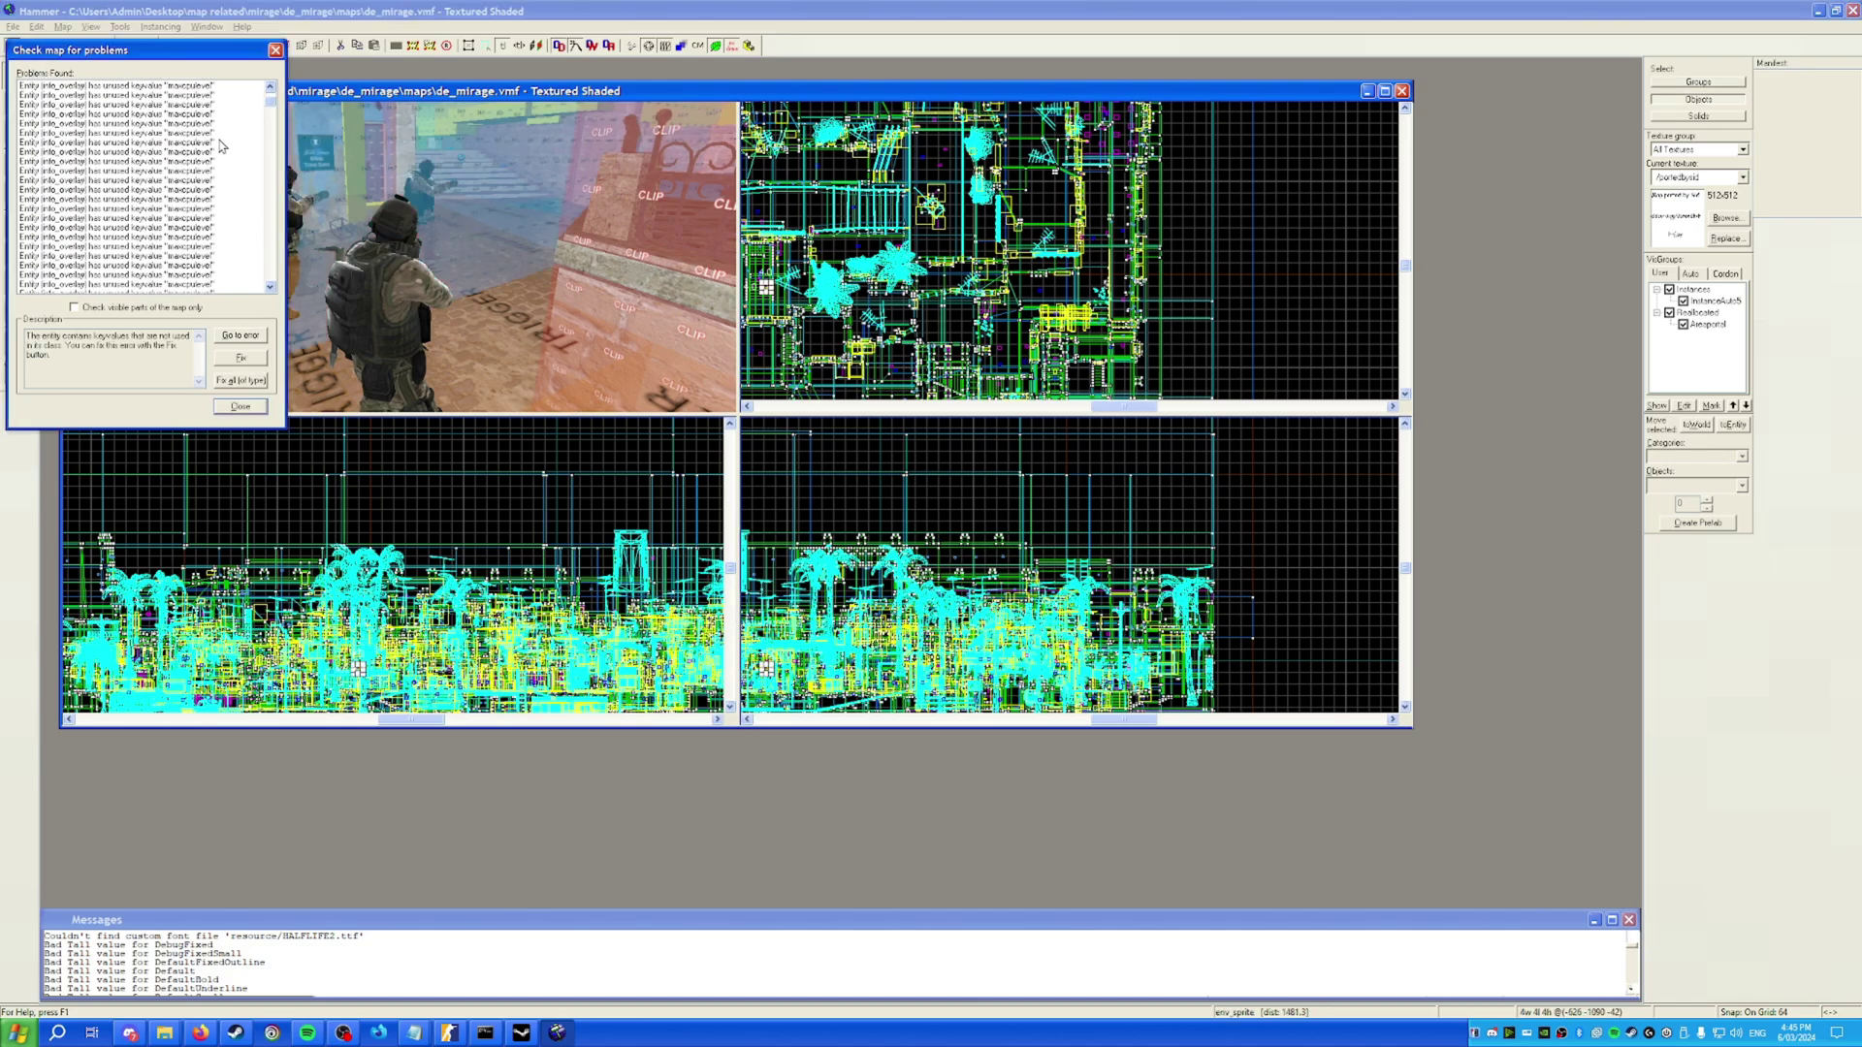
{"action": "left_click_drag", "start_coordinate": [273, 148], "coordinate": [277, 51]}
{"action": "left_click", "coordinate": [275, 50]}
Fix all map problems of the unused keyvalue and bad I/O connection types, and close the problem check.
{"action": "left_click", "coordinate": [239, 380]}
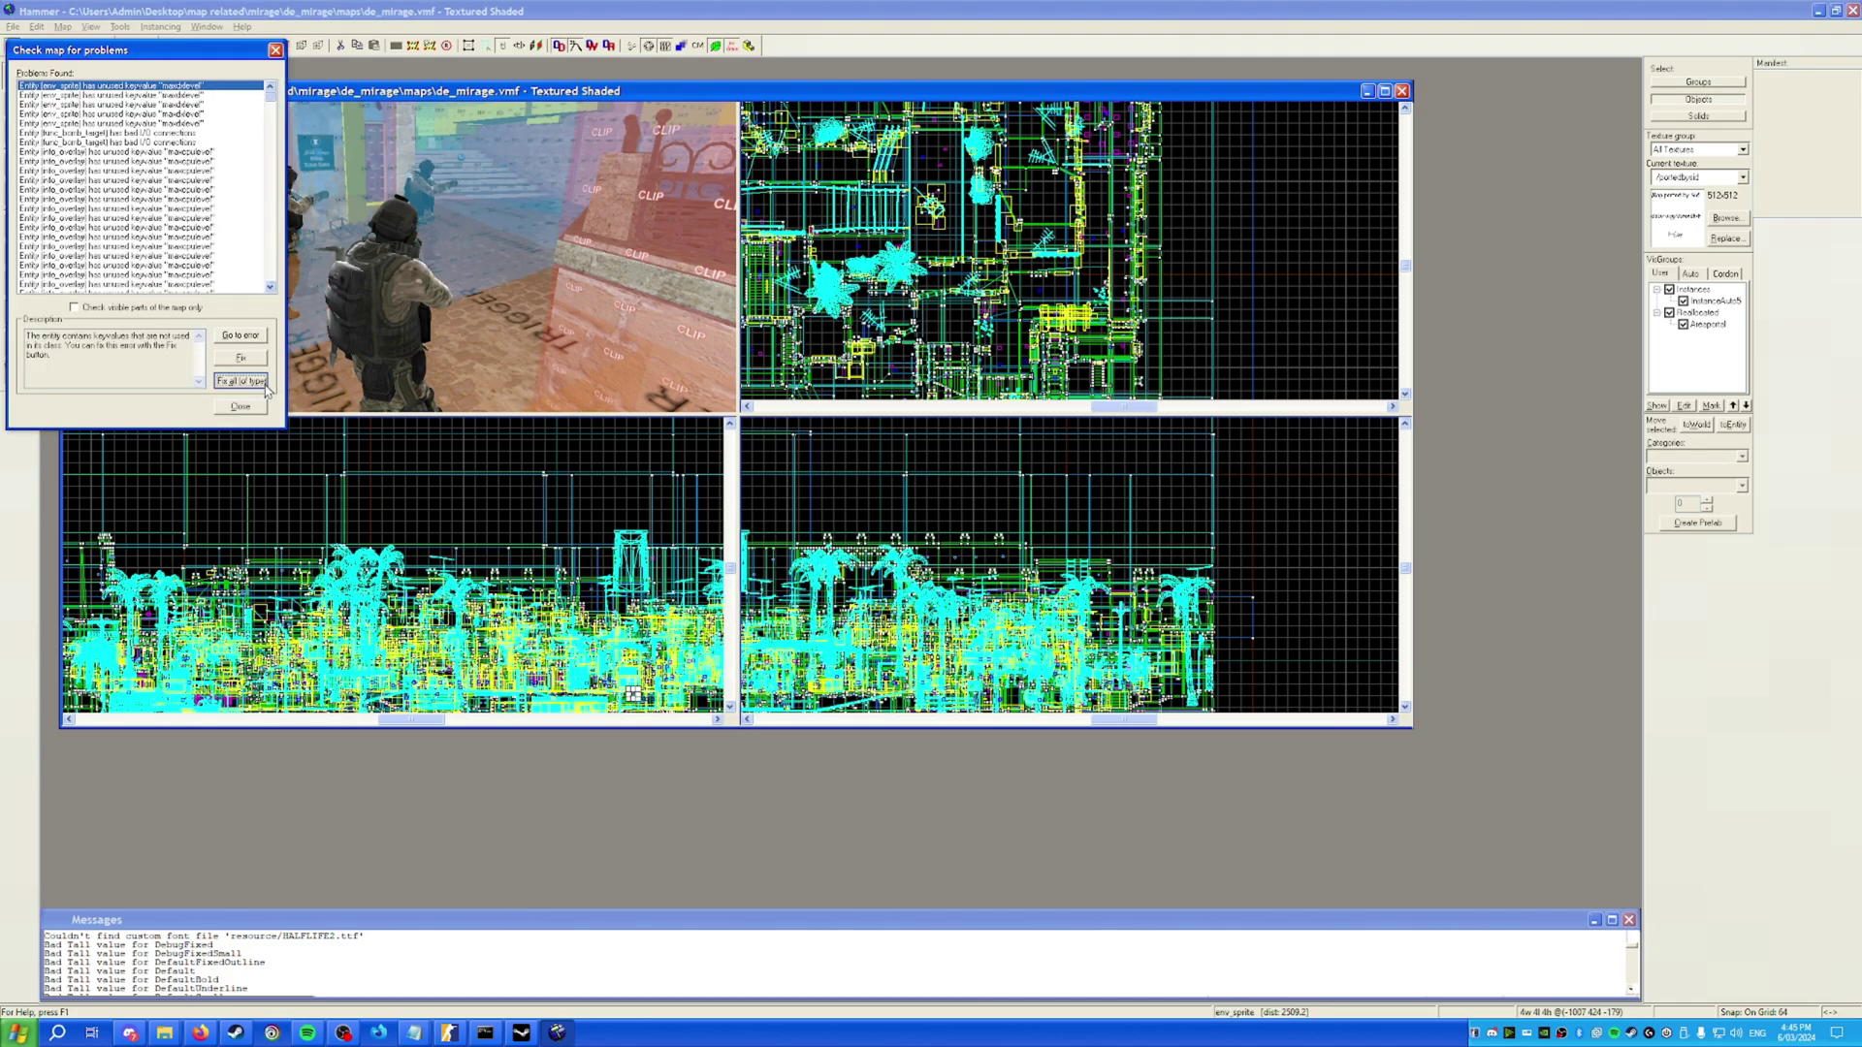
{"action": "left_click", "coordinate": [170, 132]}
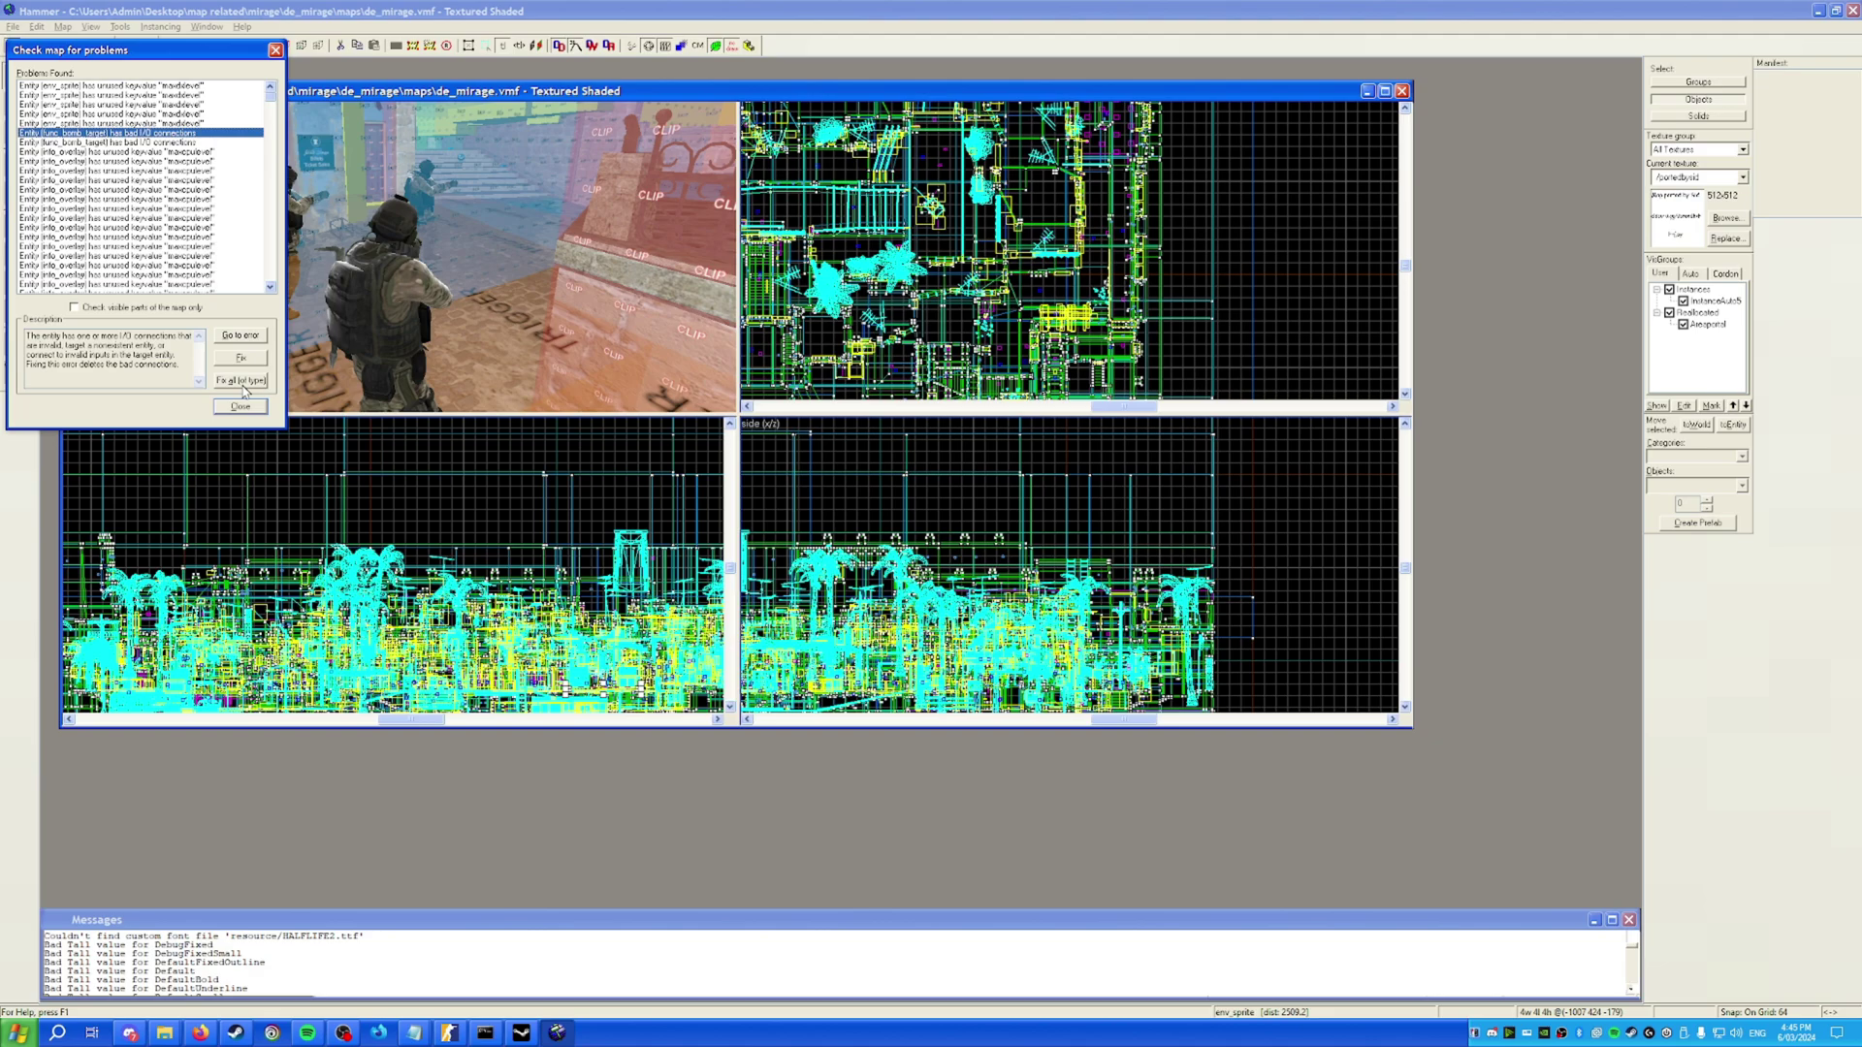
{"action": "left_click", "coordinate": [120, 162]}
{"action": "left_click", "coordinate": [254, 381]}
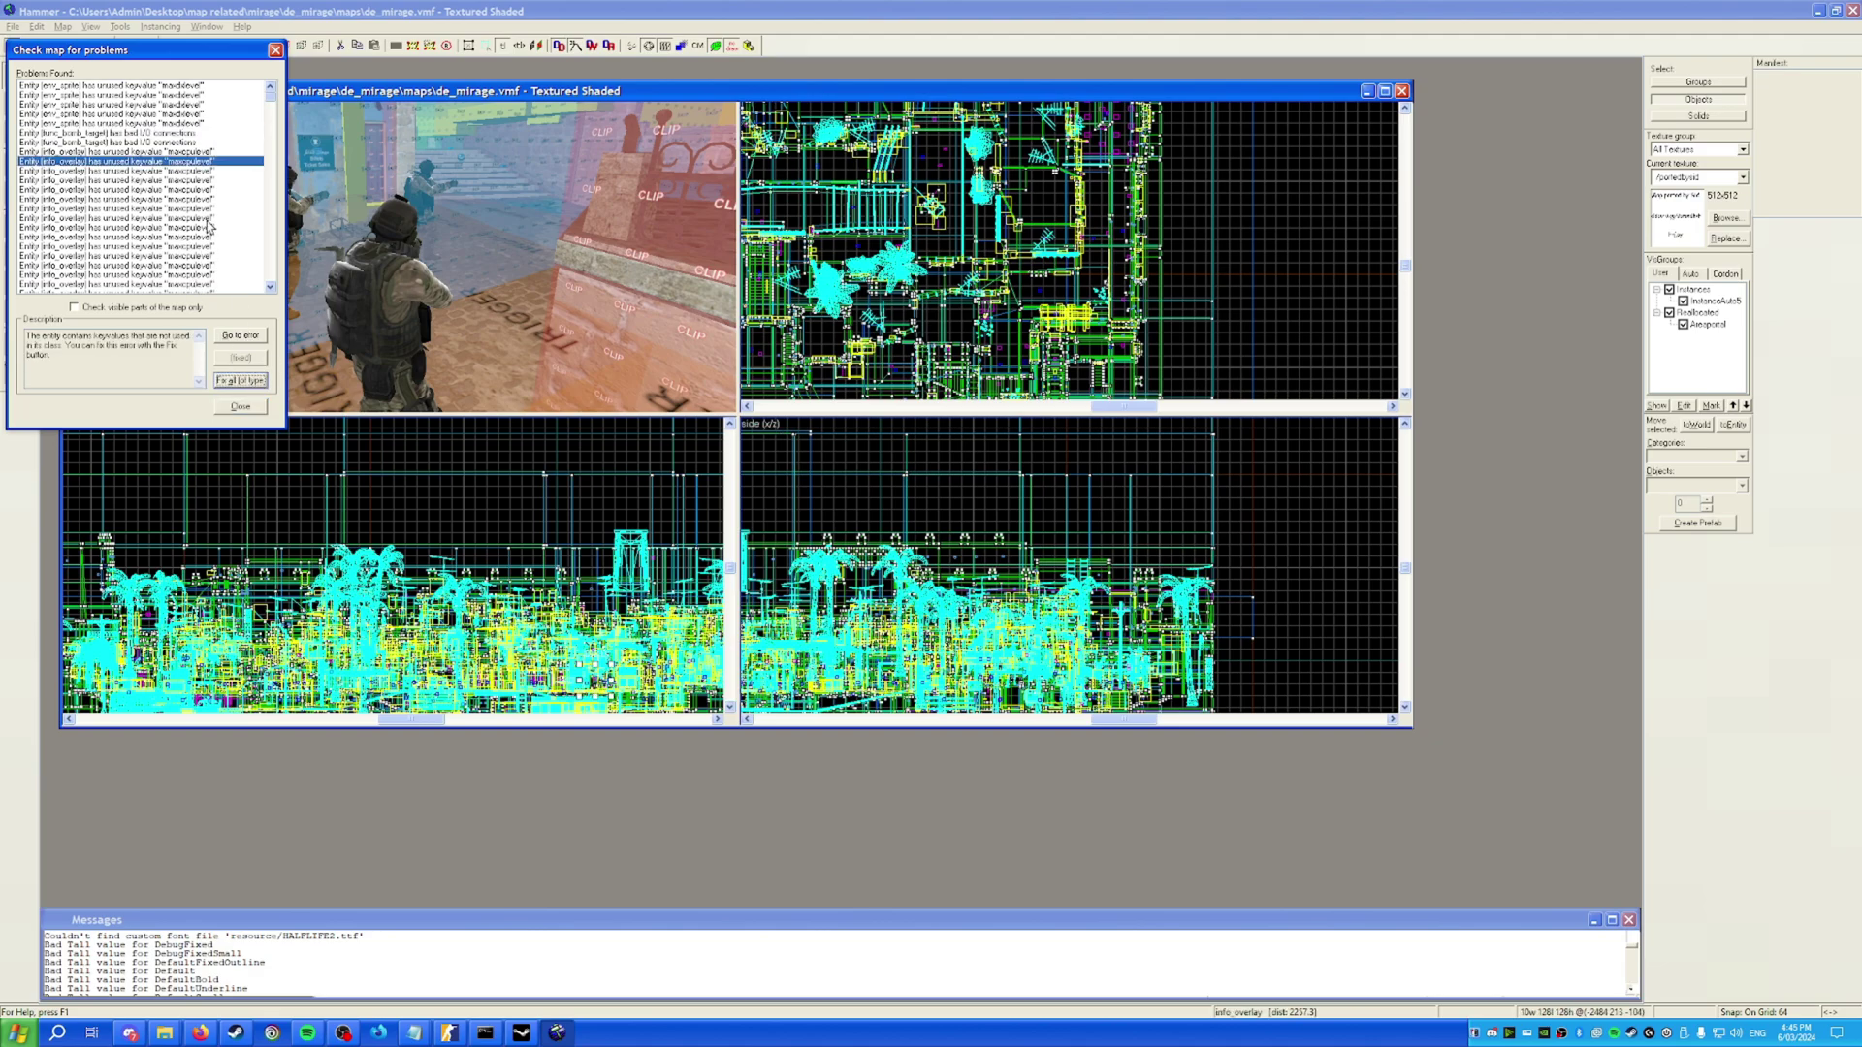
{"action": "left_click", "coordinate": [276, 50]}
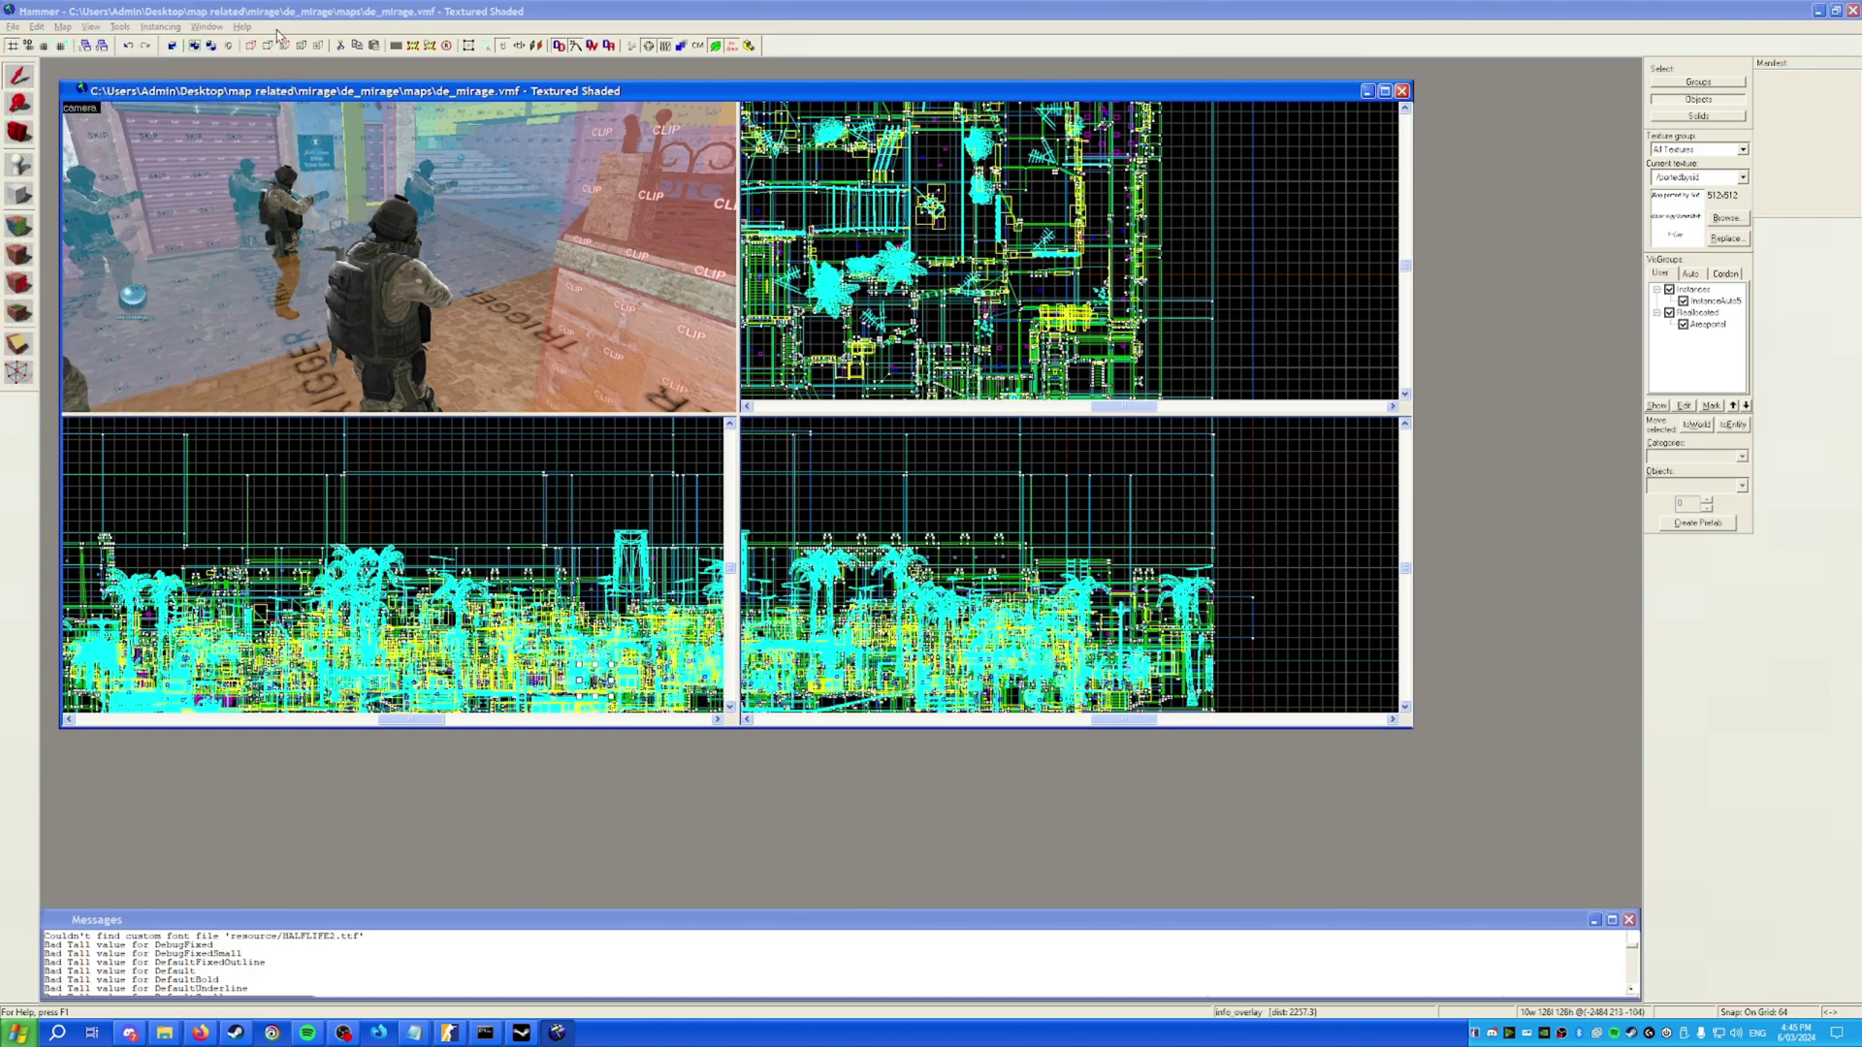
Check the map for problems again and go to the overlay that has no assigned faces.
{"action": "key", "text": "alt+p"}
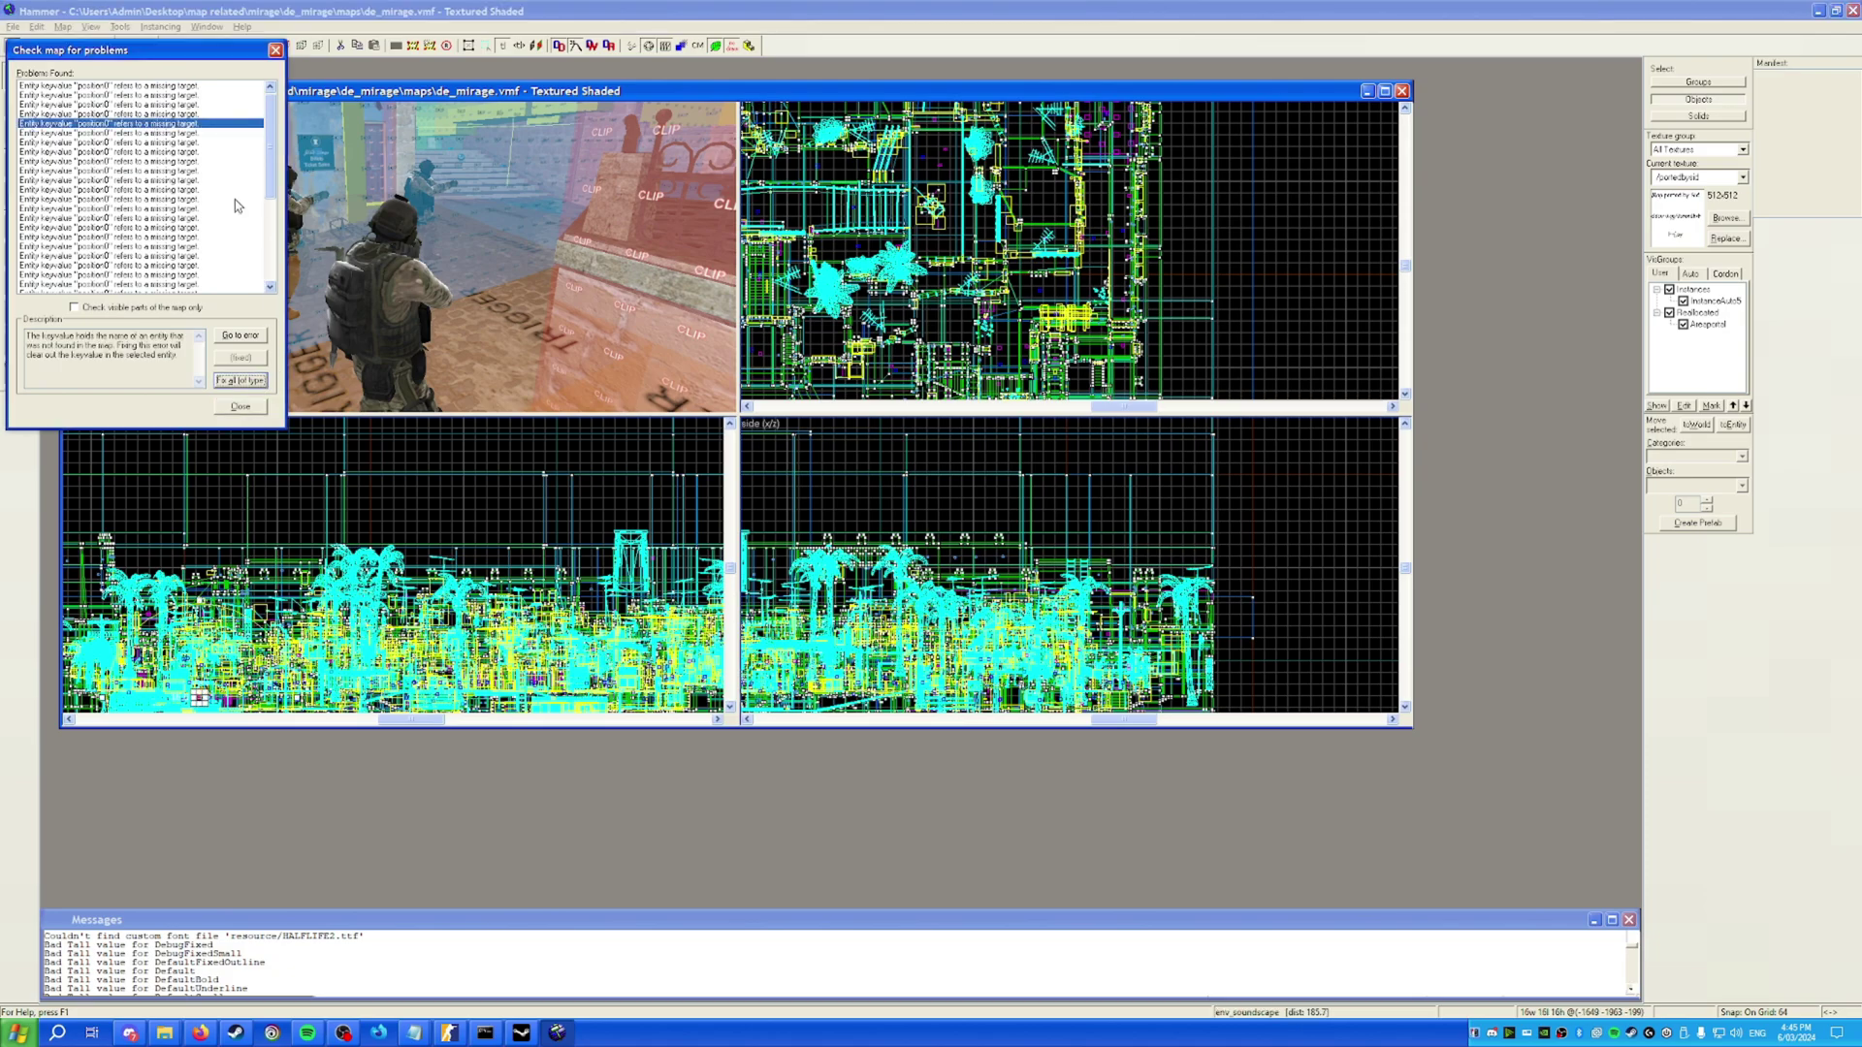
{"action": "left_click_drag", "start_coordinate": [270, 136], "coordinate": [270, 225]}
{"action": "left_click", "coordinate": [165, 284]}
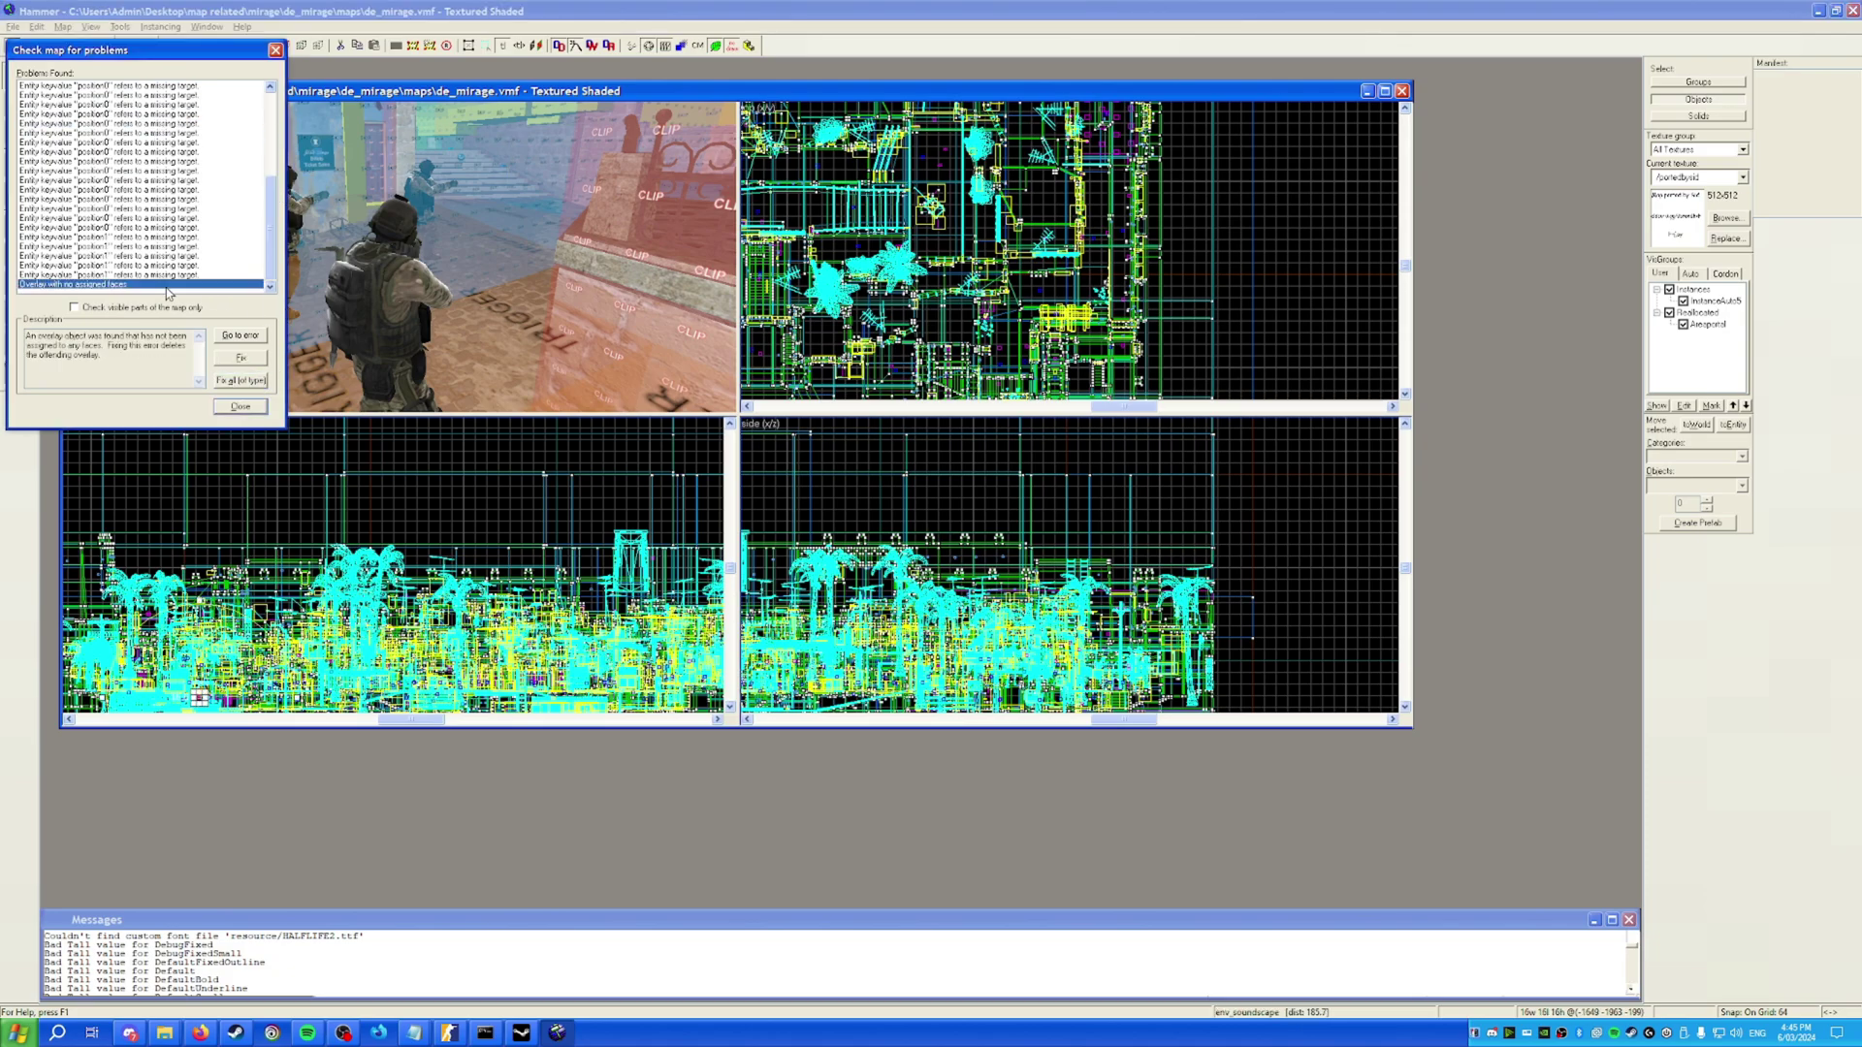
{"action": "left_click", "coordinate": [239, 334]}
{"action": "key", "text": "alt+Return"}
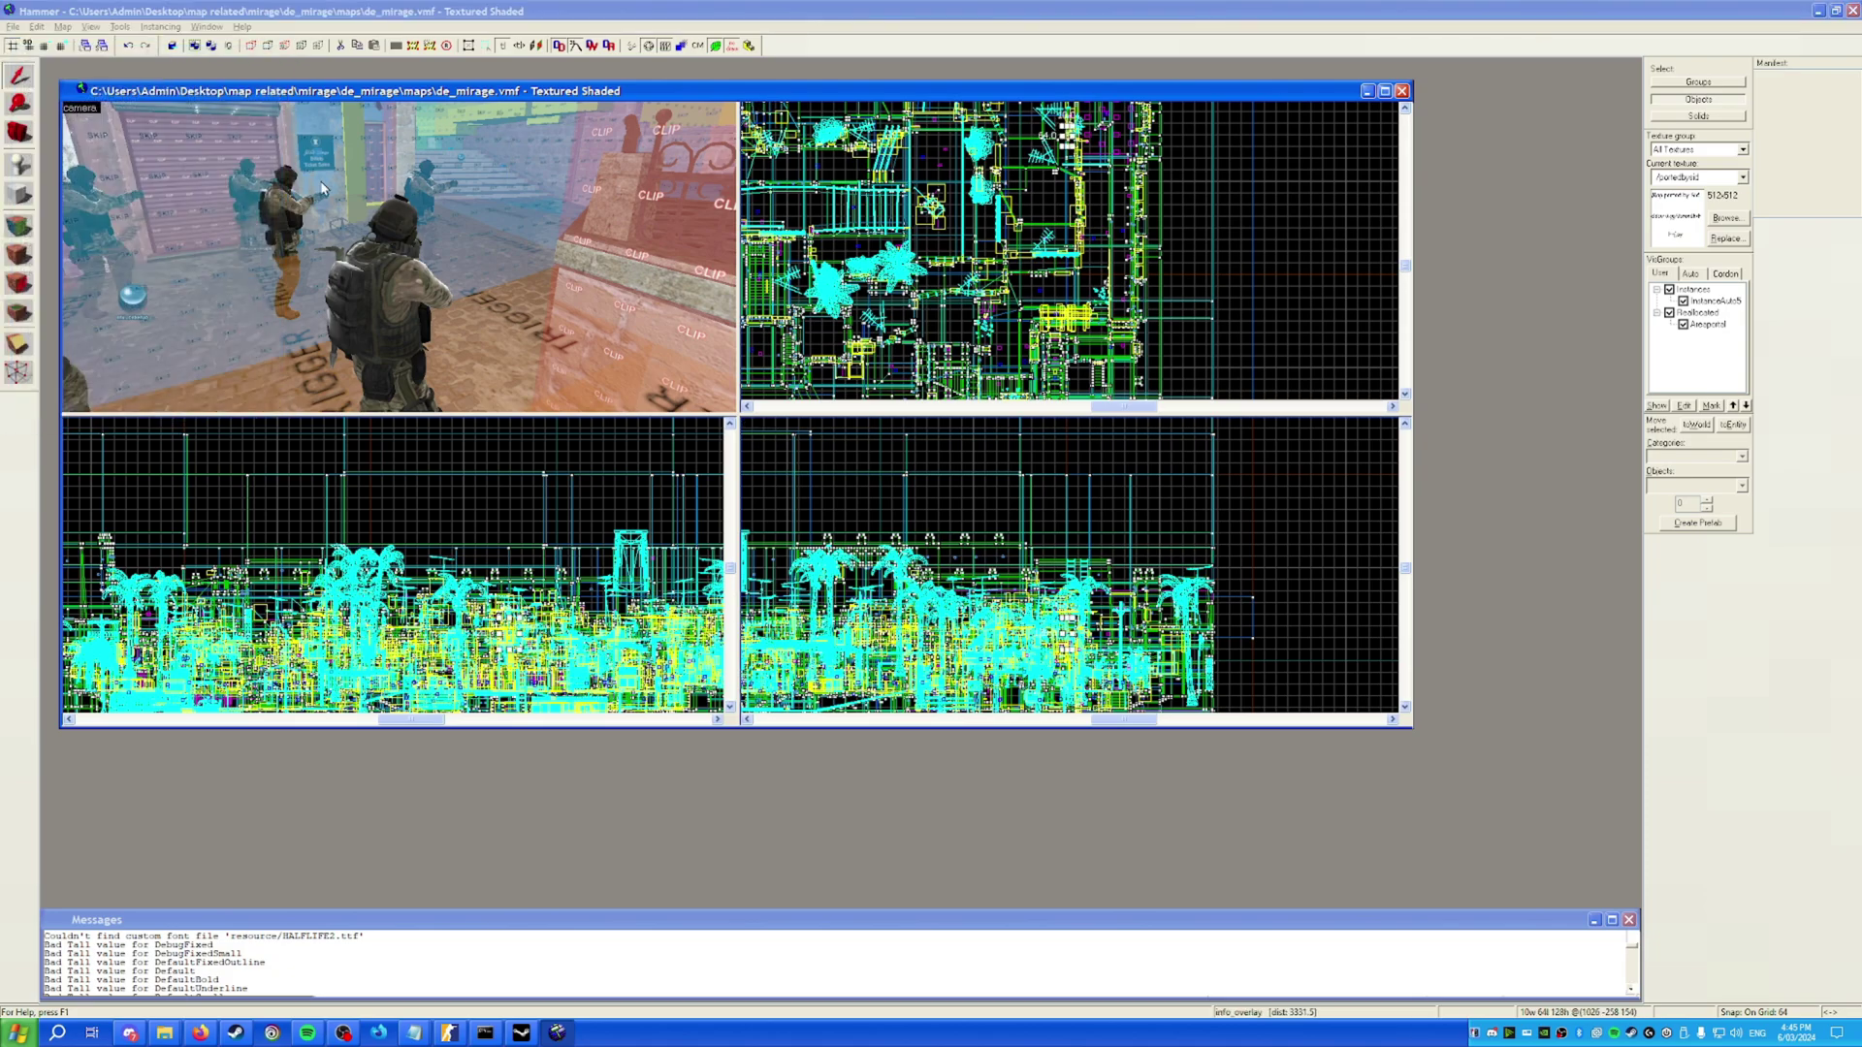
{"action": "left_click", "coordinate": [974, 568]}
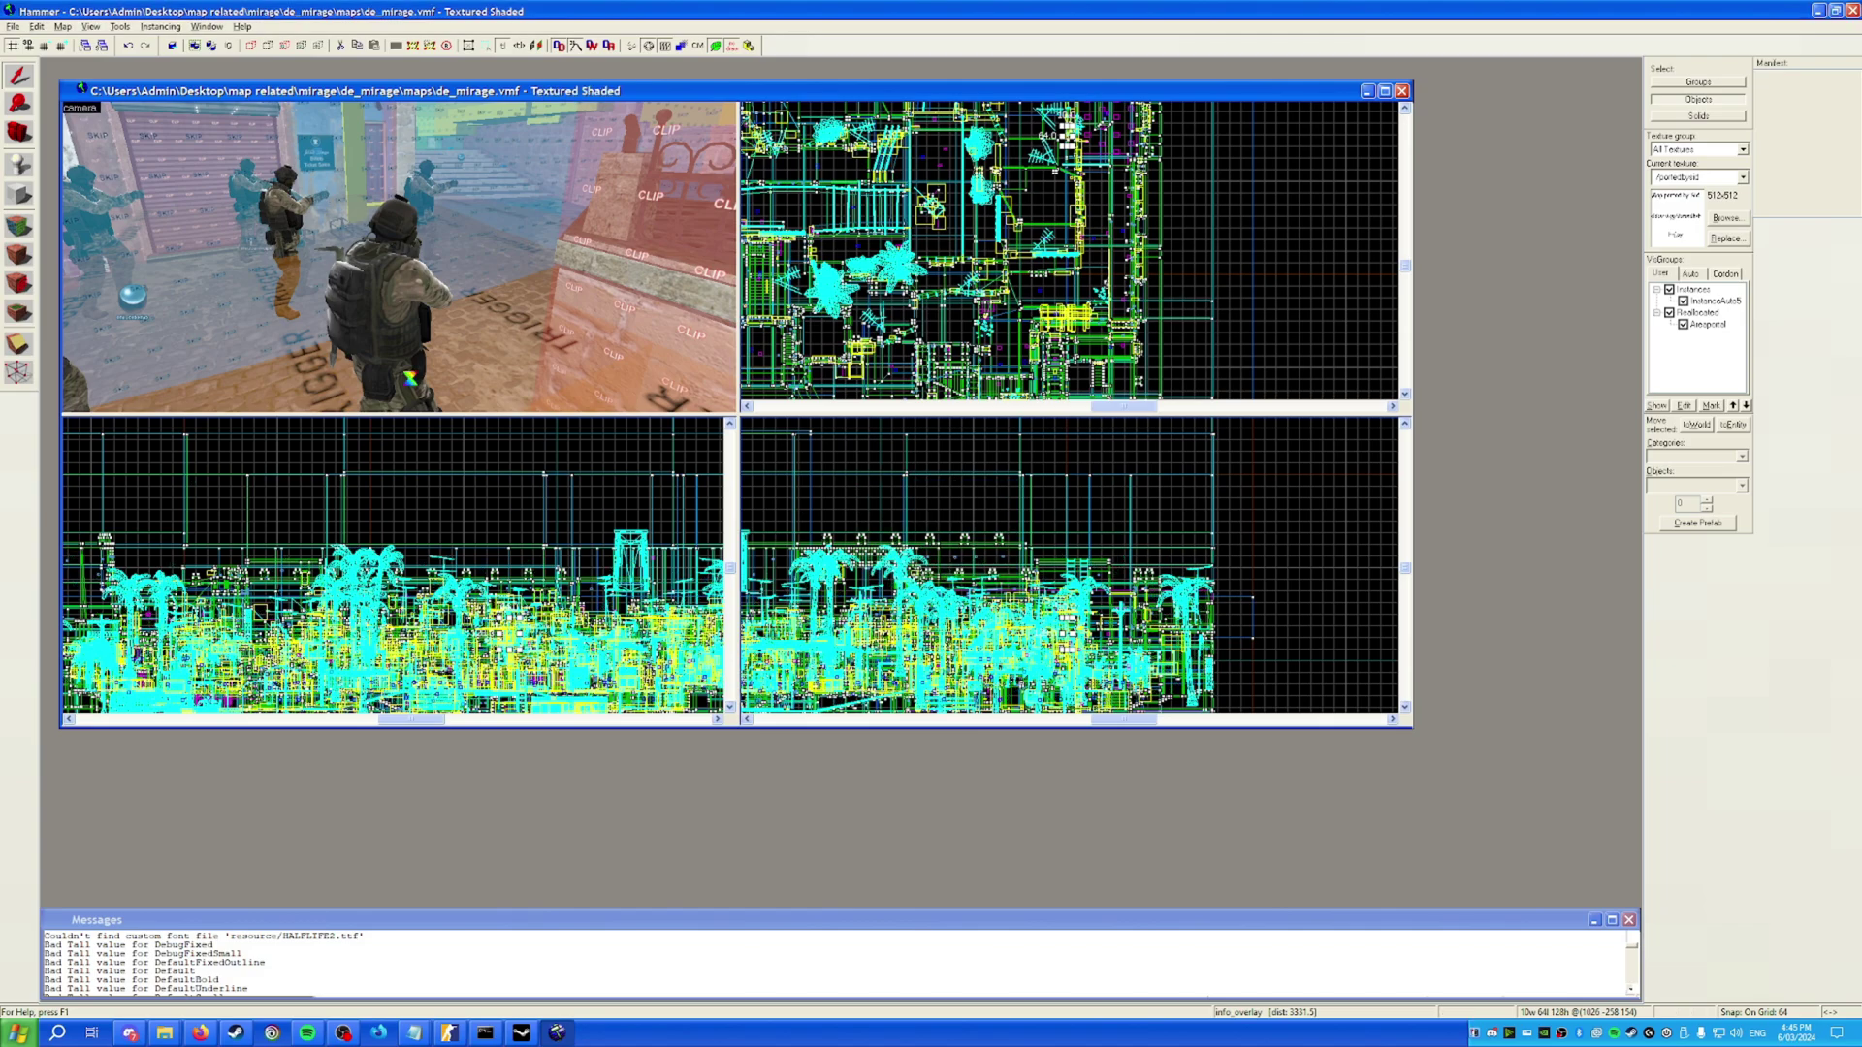
Save de_mirage.vmf, close Hammer and return to the Workshop Tools window.
{"action": "left_click", "coordinate": [13, 26]}
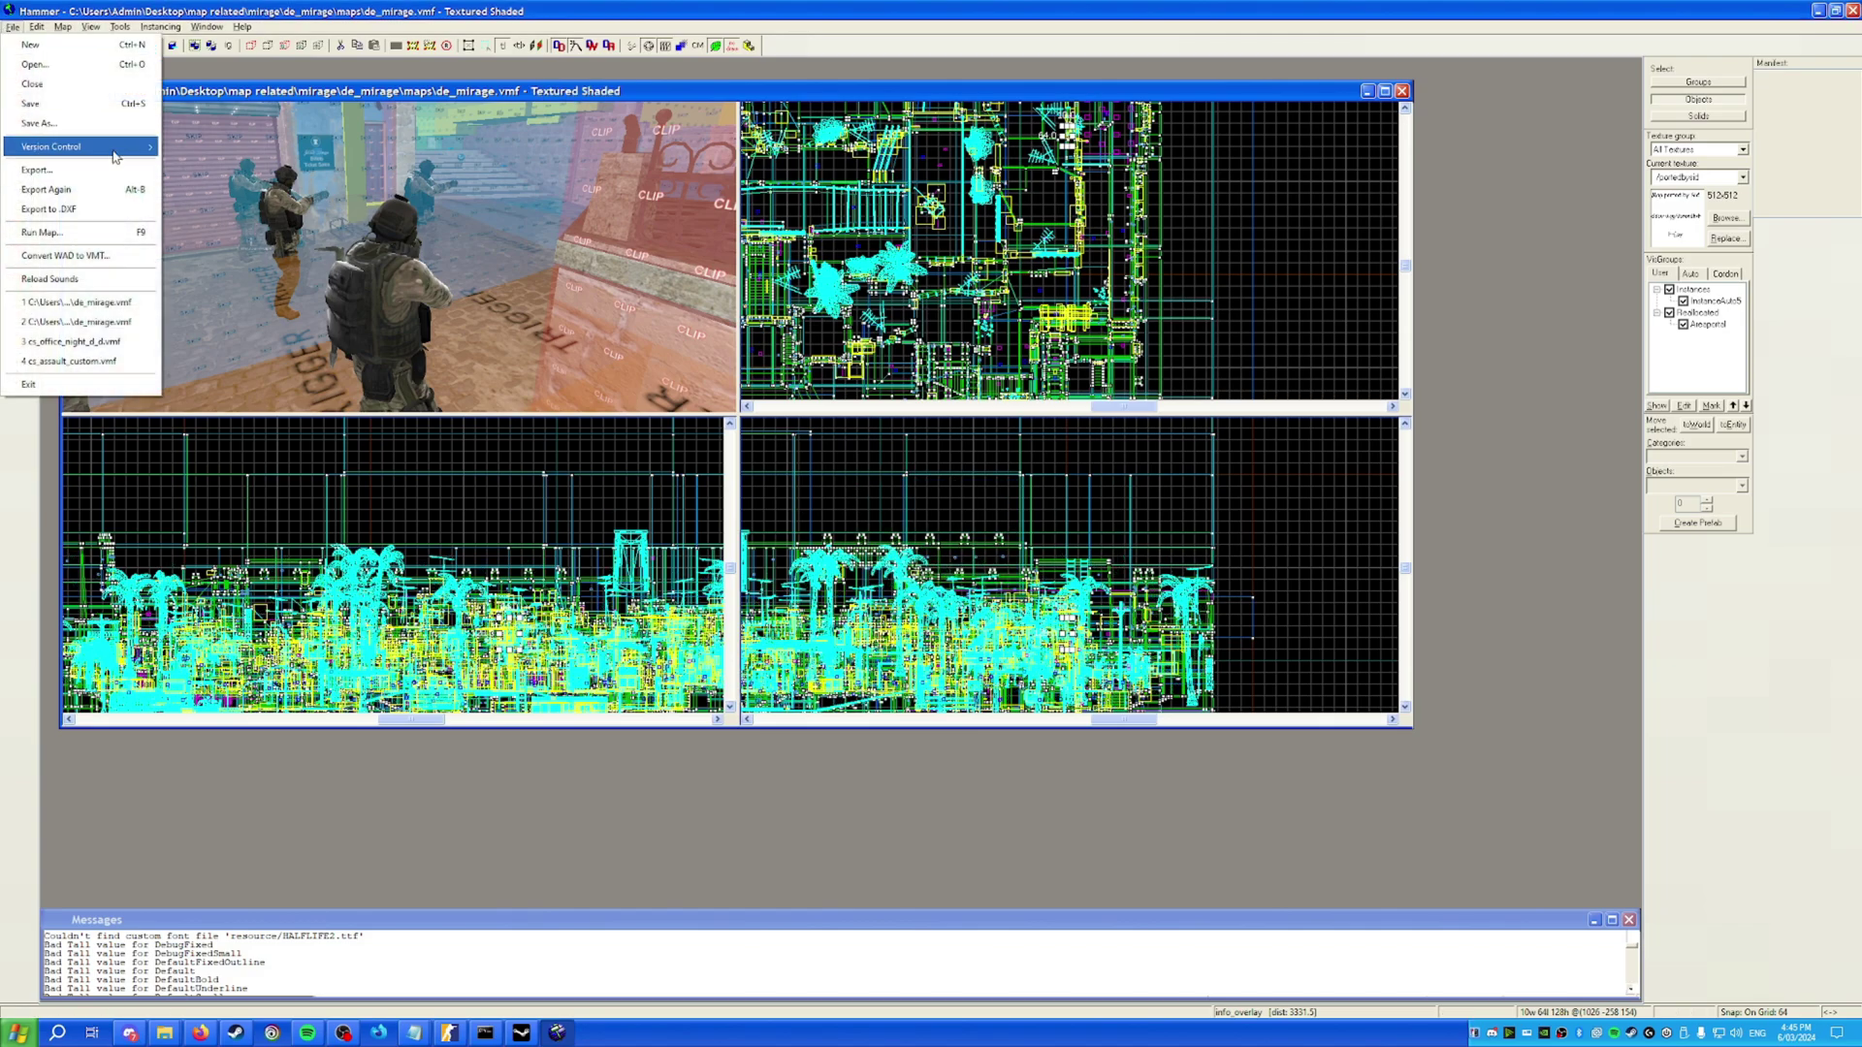
{"action": "left_click", "coordinate": [146, 104]}
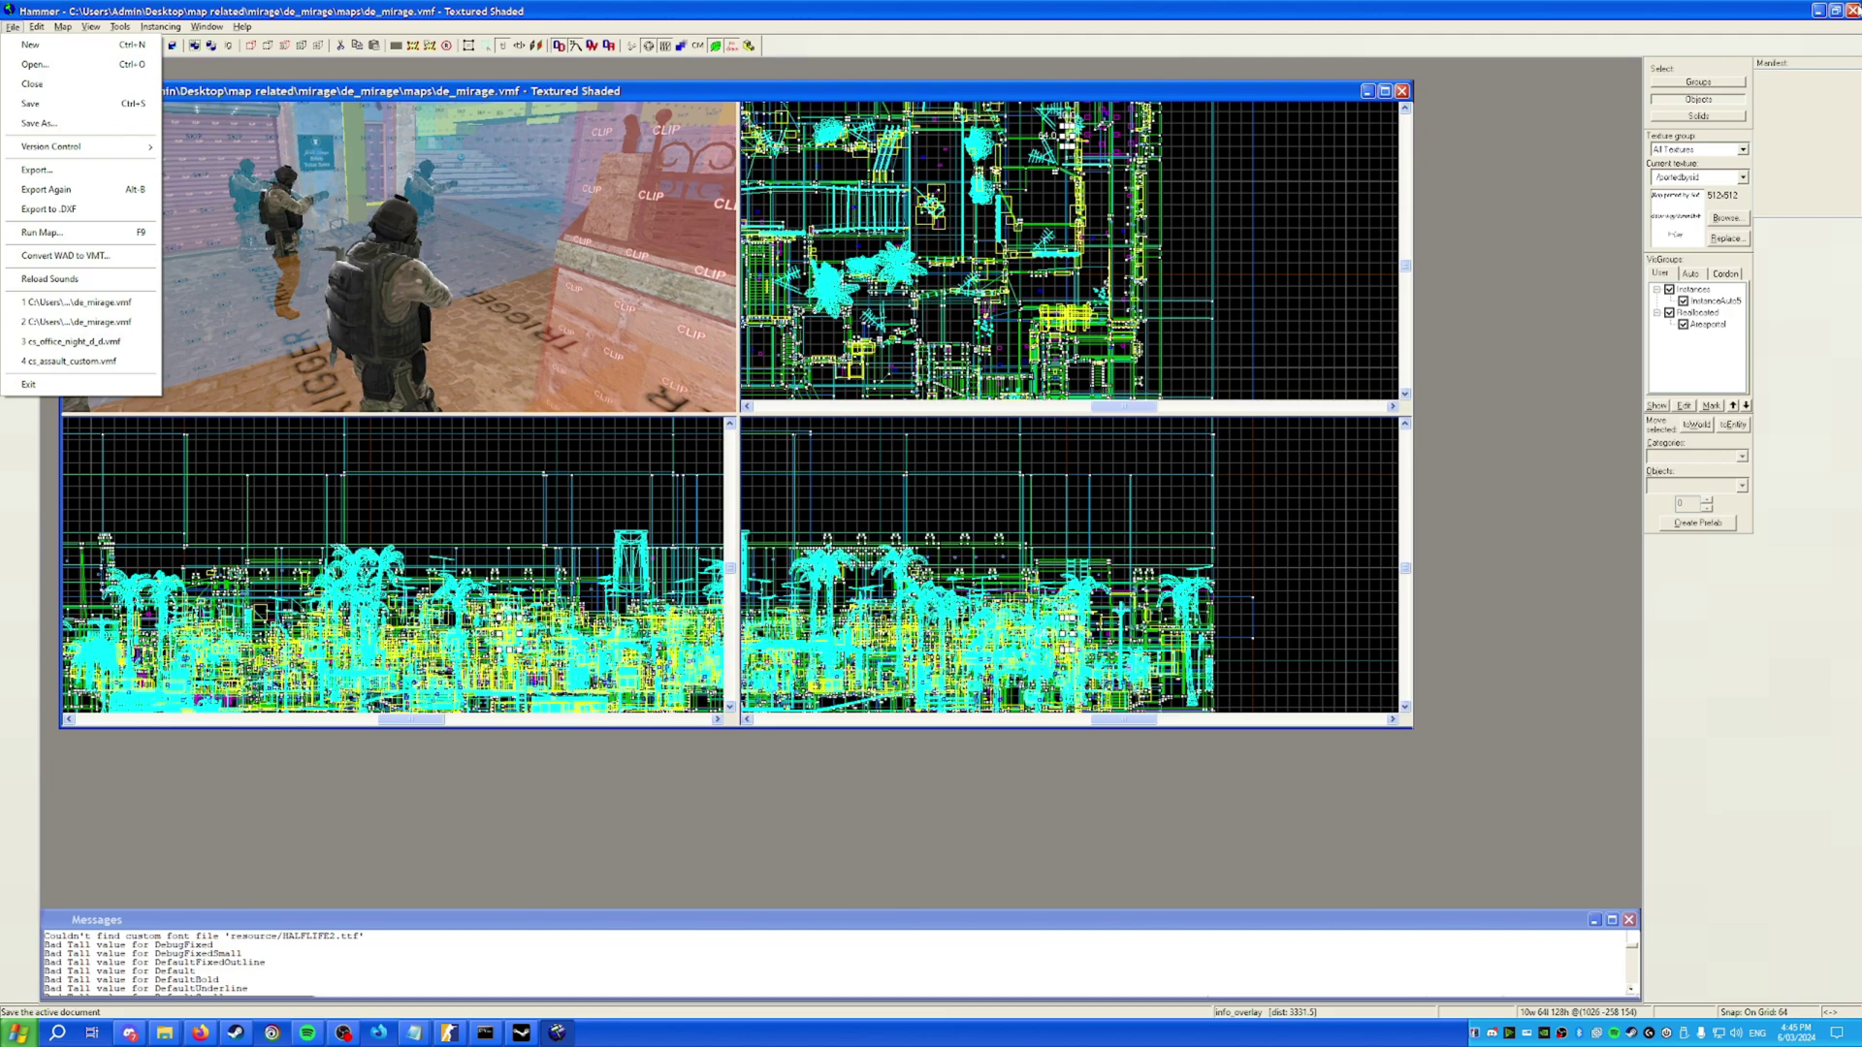
{"action": "left_click", "coordinate": [1852, 11]}
{"action": "left_click", "coordinate": [1018, 393]}
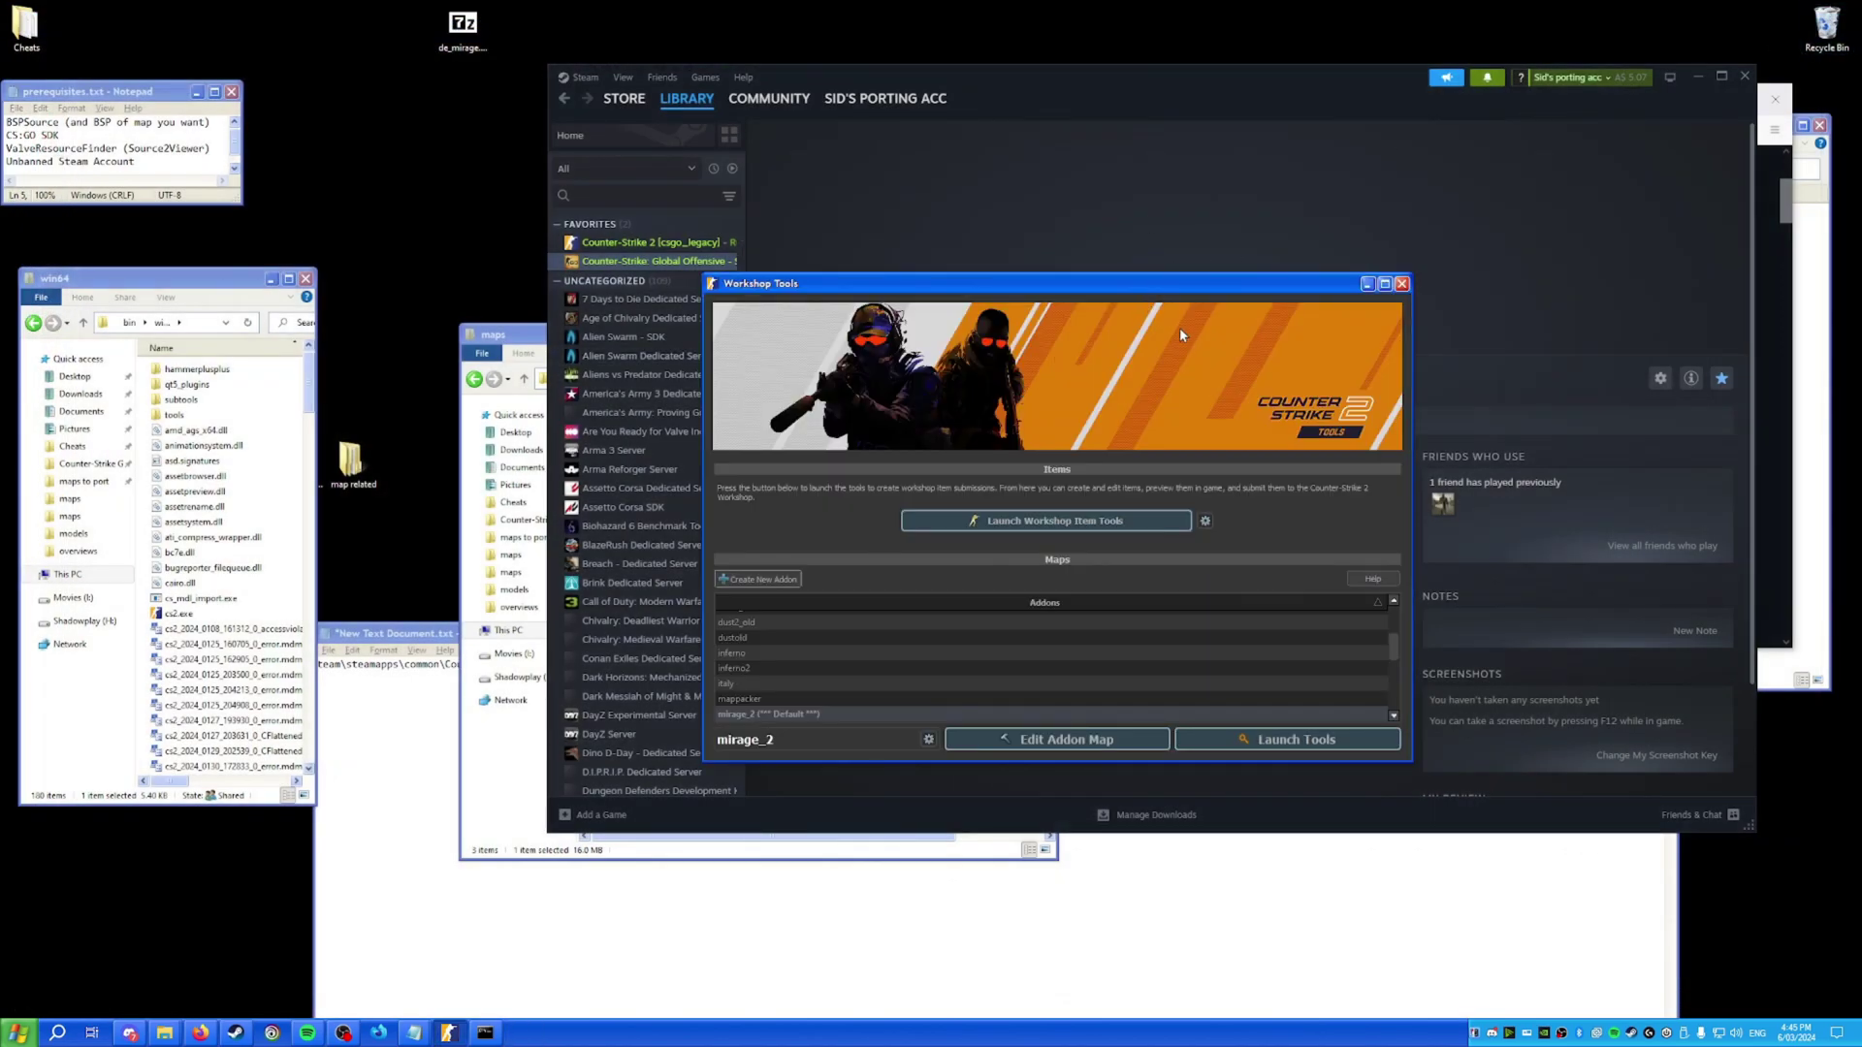
Delete the existing mirage_2 addon in Workshop Tools, confirm the deletion and close Workshop Tools.
{"action": "right_click", "coordinate": [896, 712]}
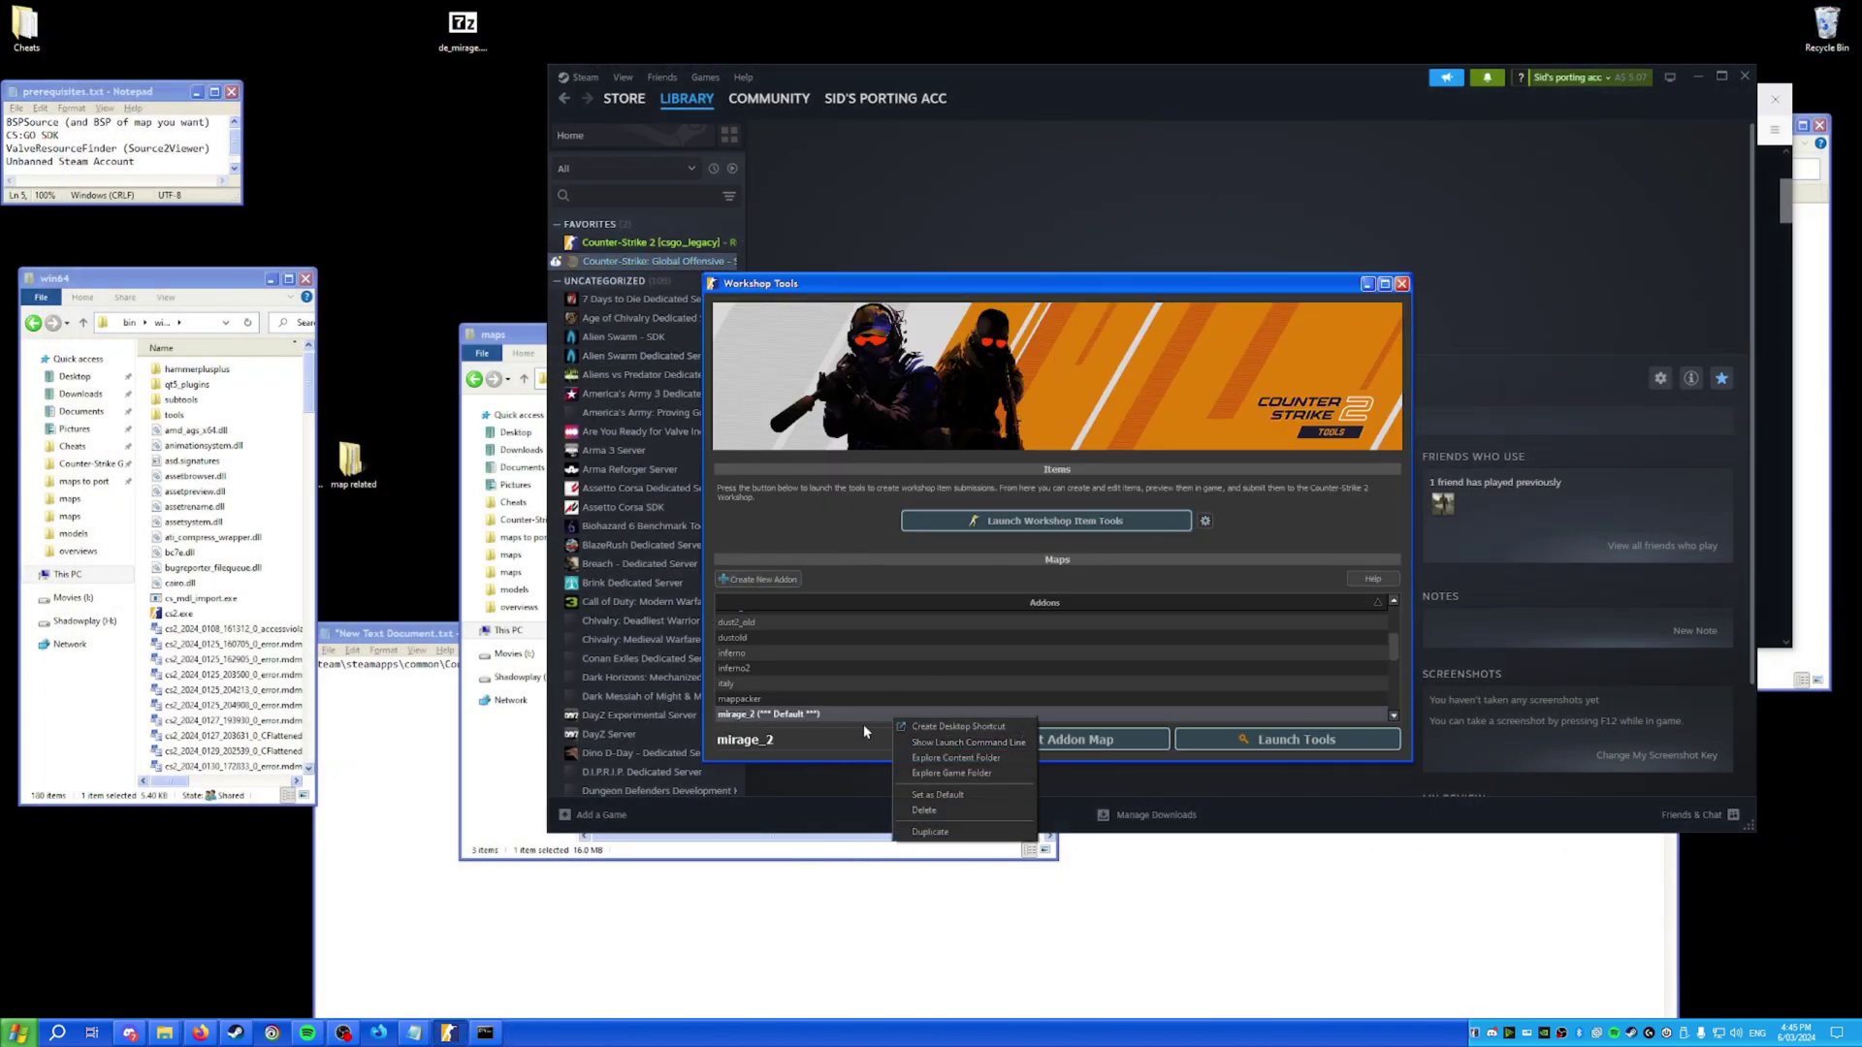
{"action": "left_click", "coordinate": [935, 807]}
{"action": "left_click", "coordinate": [1027, 606]}
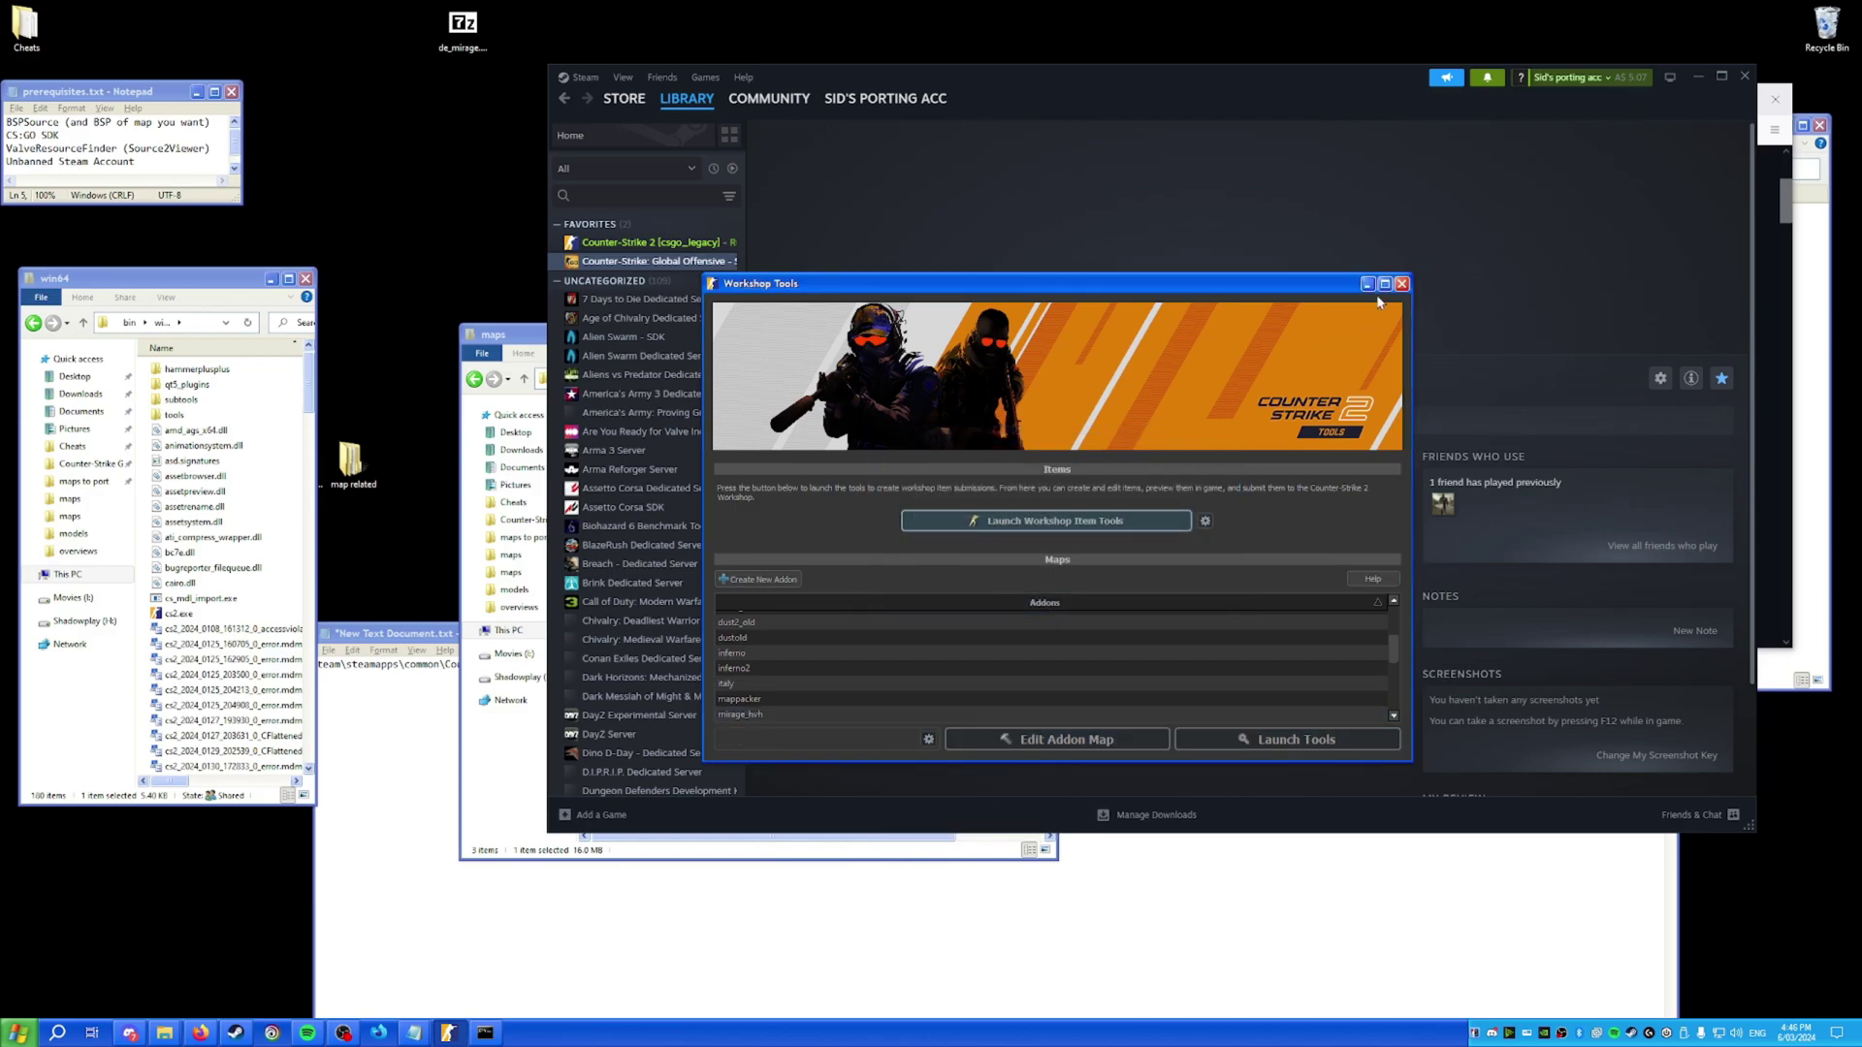
{"action": "left_click", "coordinate": [1400, 284]}
Look at the Beta Participation choices in the Counter-Strike 2 properties in Steam, leaving csgo_legacy selected, and close the properties.
{"action": "left_click", "coordinate": [649, 242]}
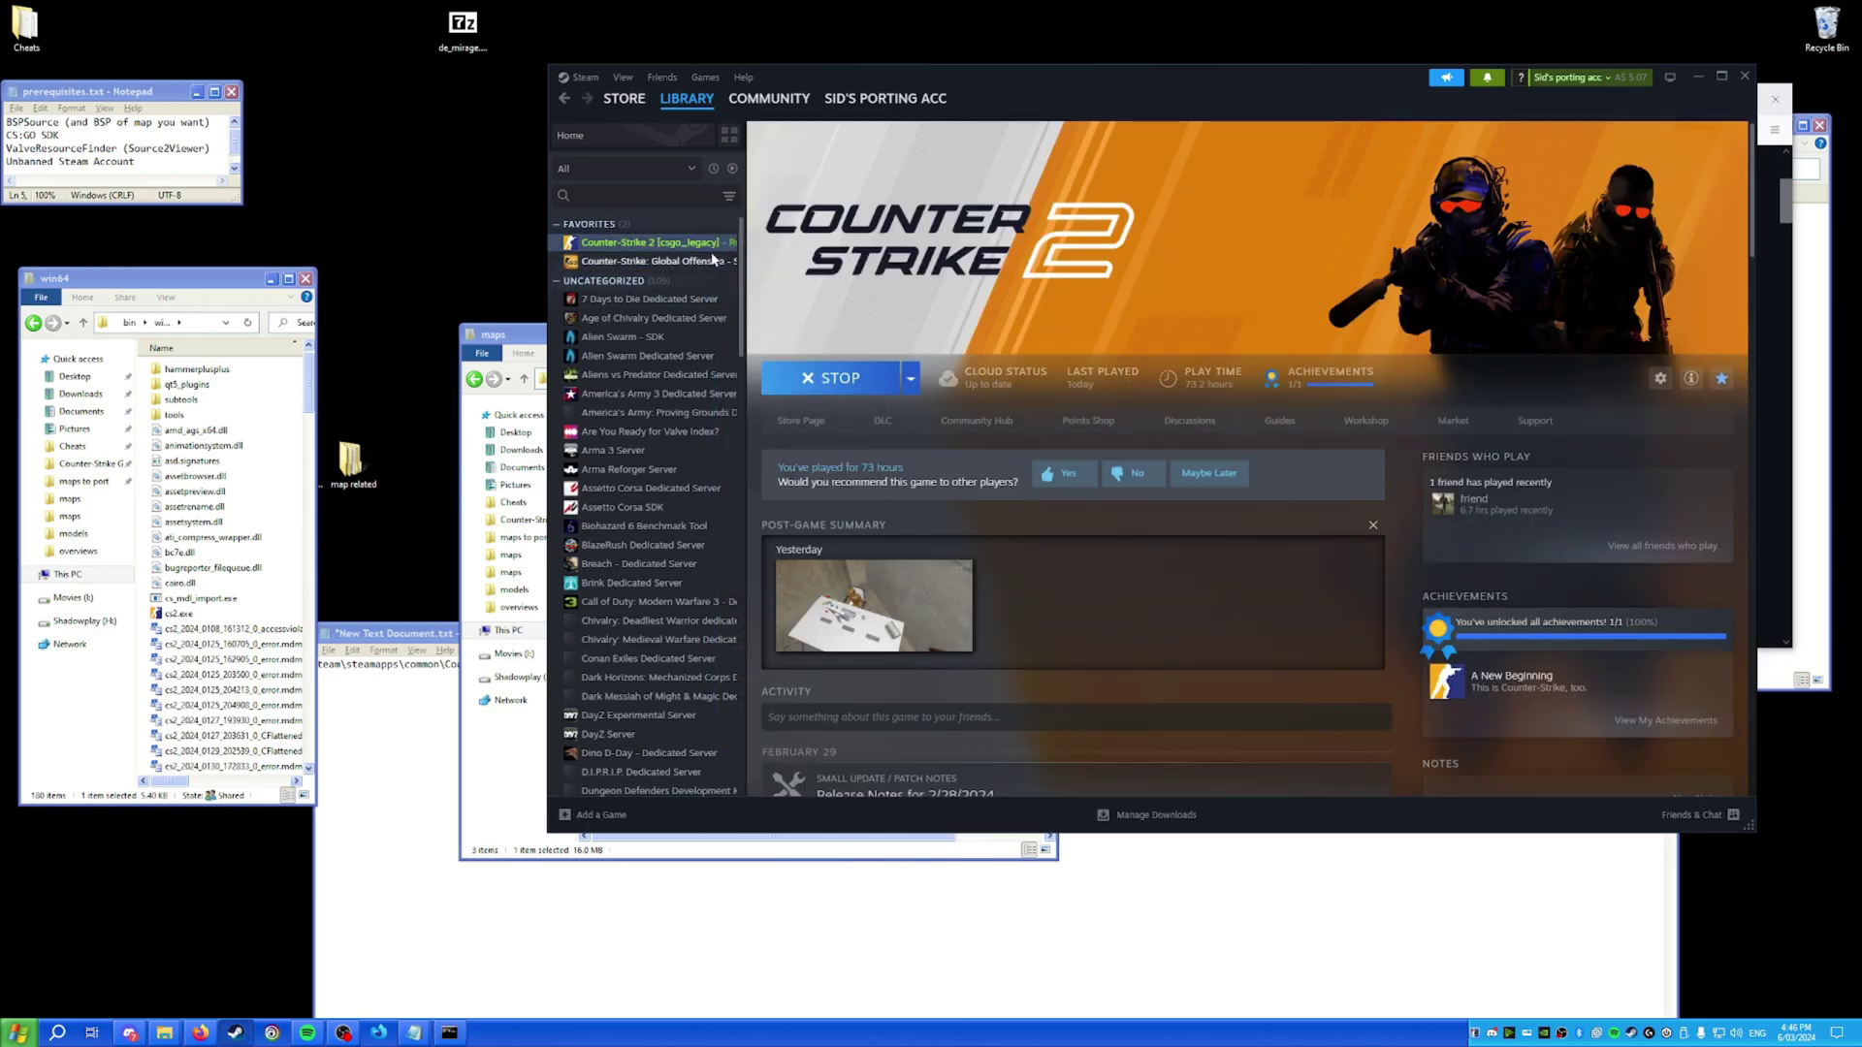
{"action": "right_click", "coordinate": [713, 248]}
{"action": "left_click", "coordinate": [747, 262]}
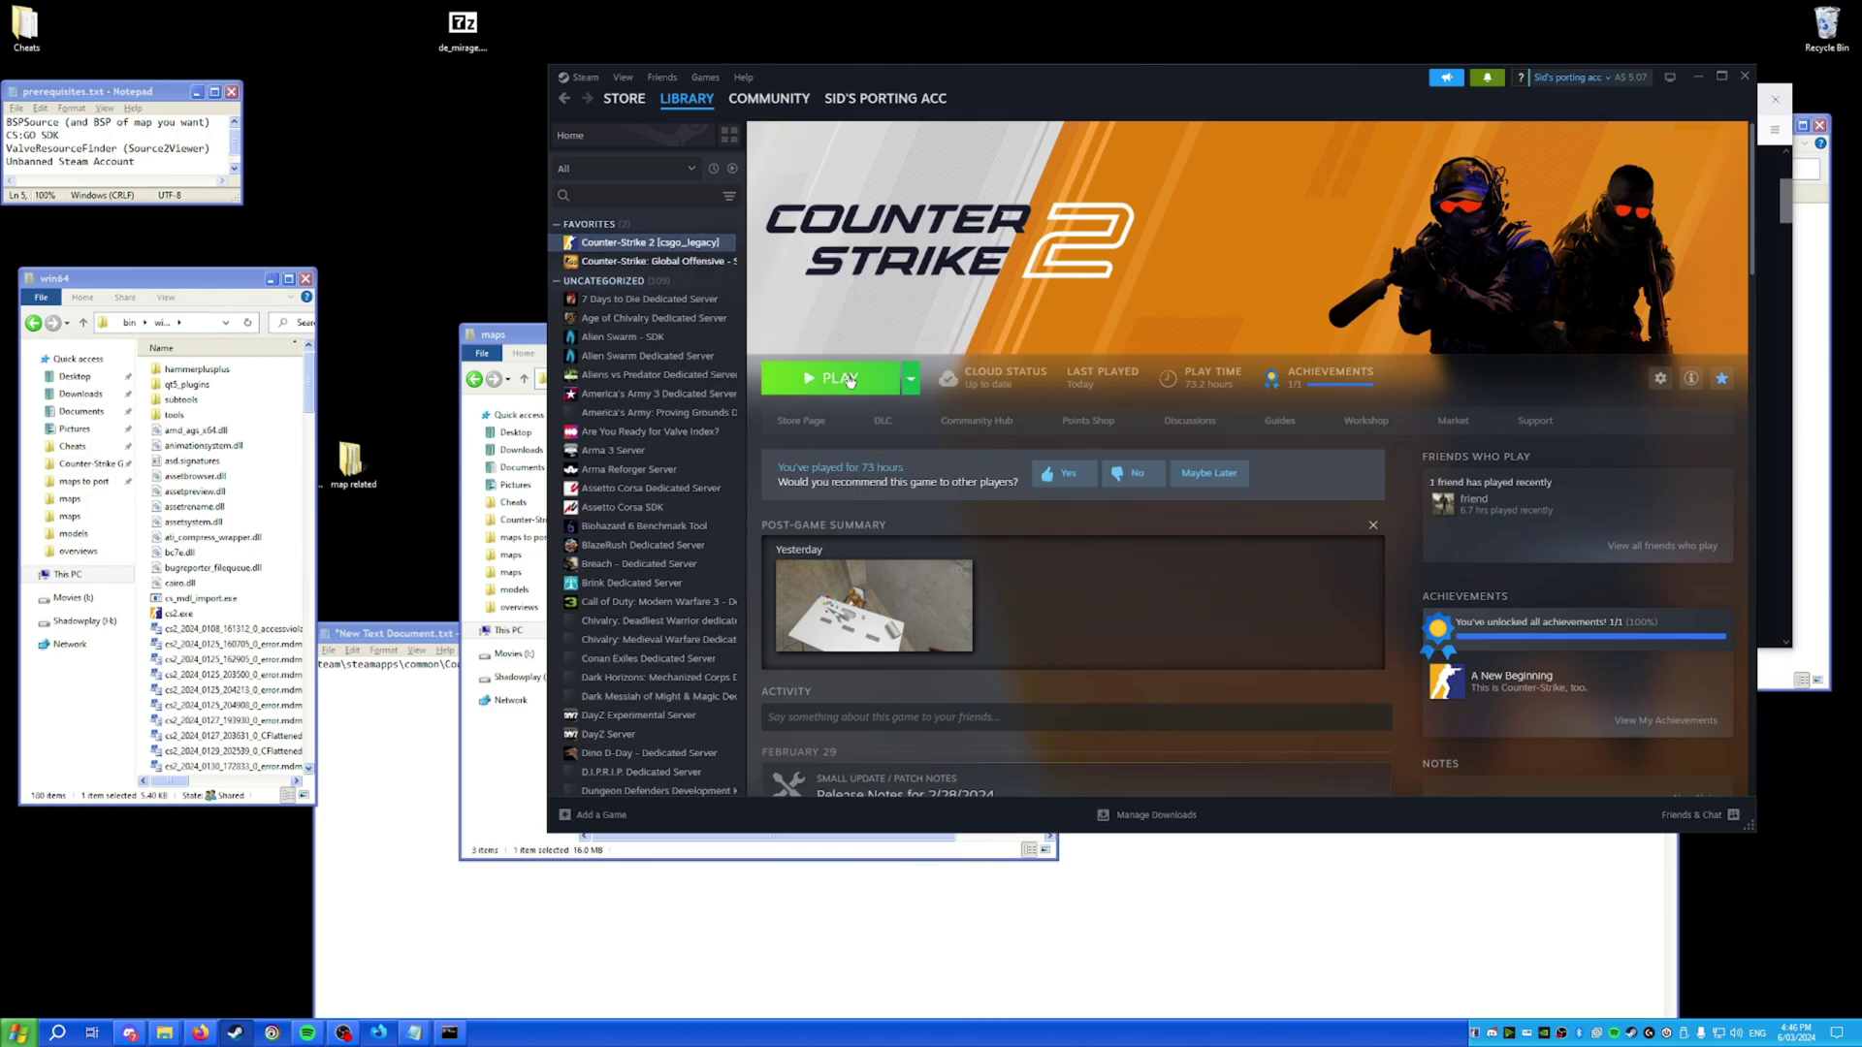
{"action": "right_click", "coordinate": [700, 245]}
{"action": "left_click", "coordinate": [766, 361]}
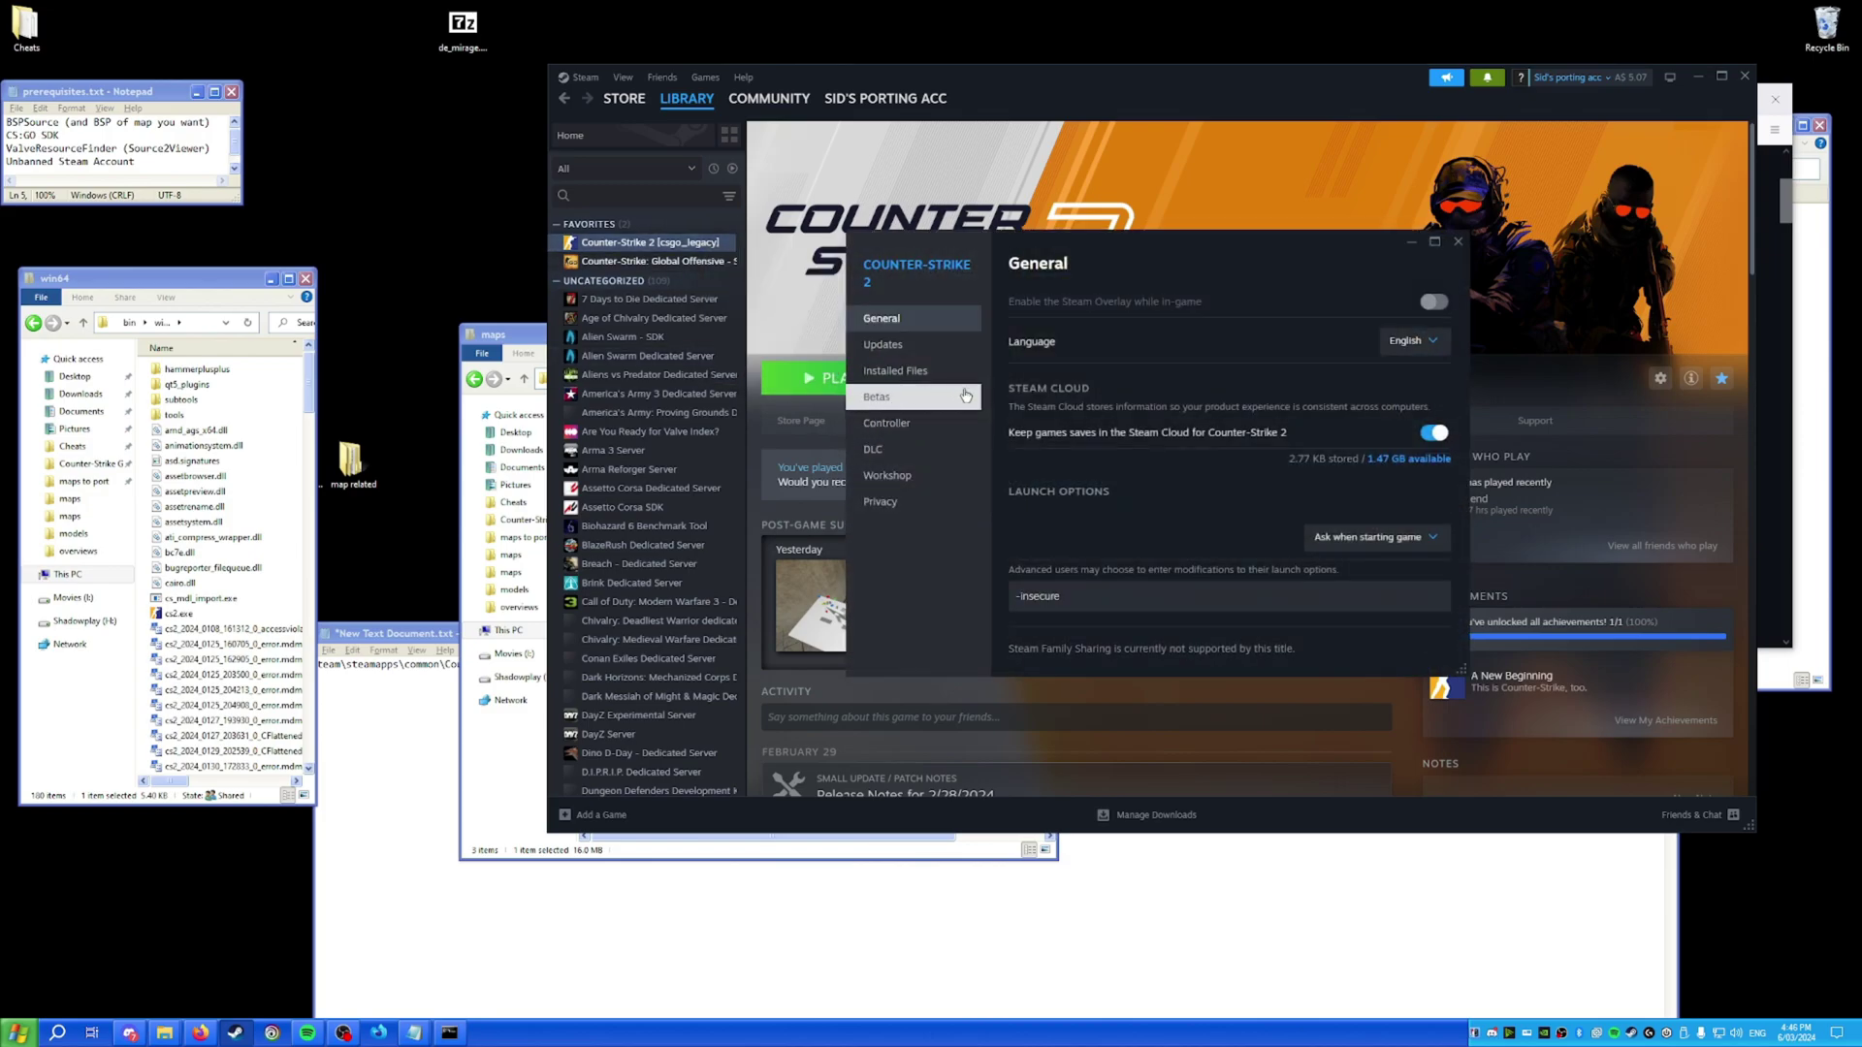
{"action": "left_click", "coordinate": [934, 398]}
{"action": "left_click", "coordinate": [1316, 298]}
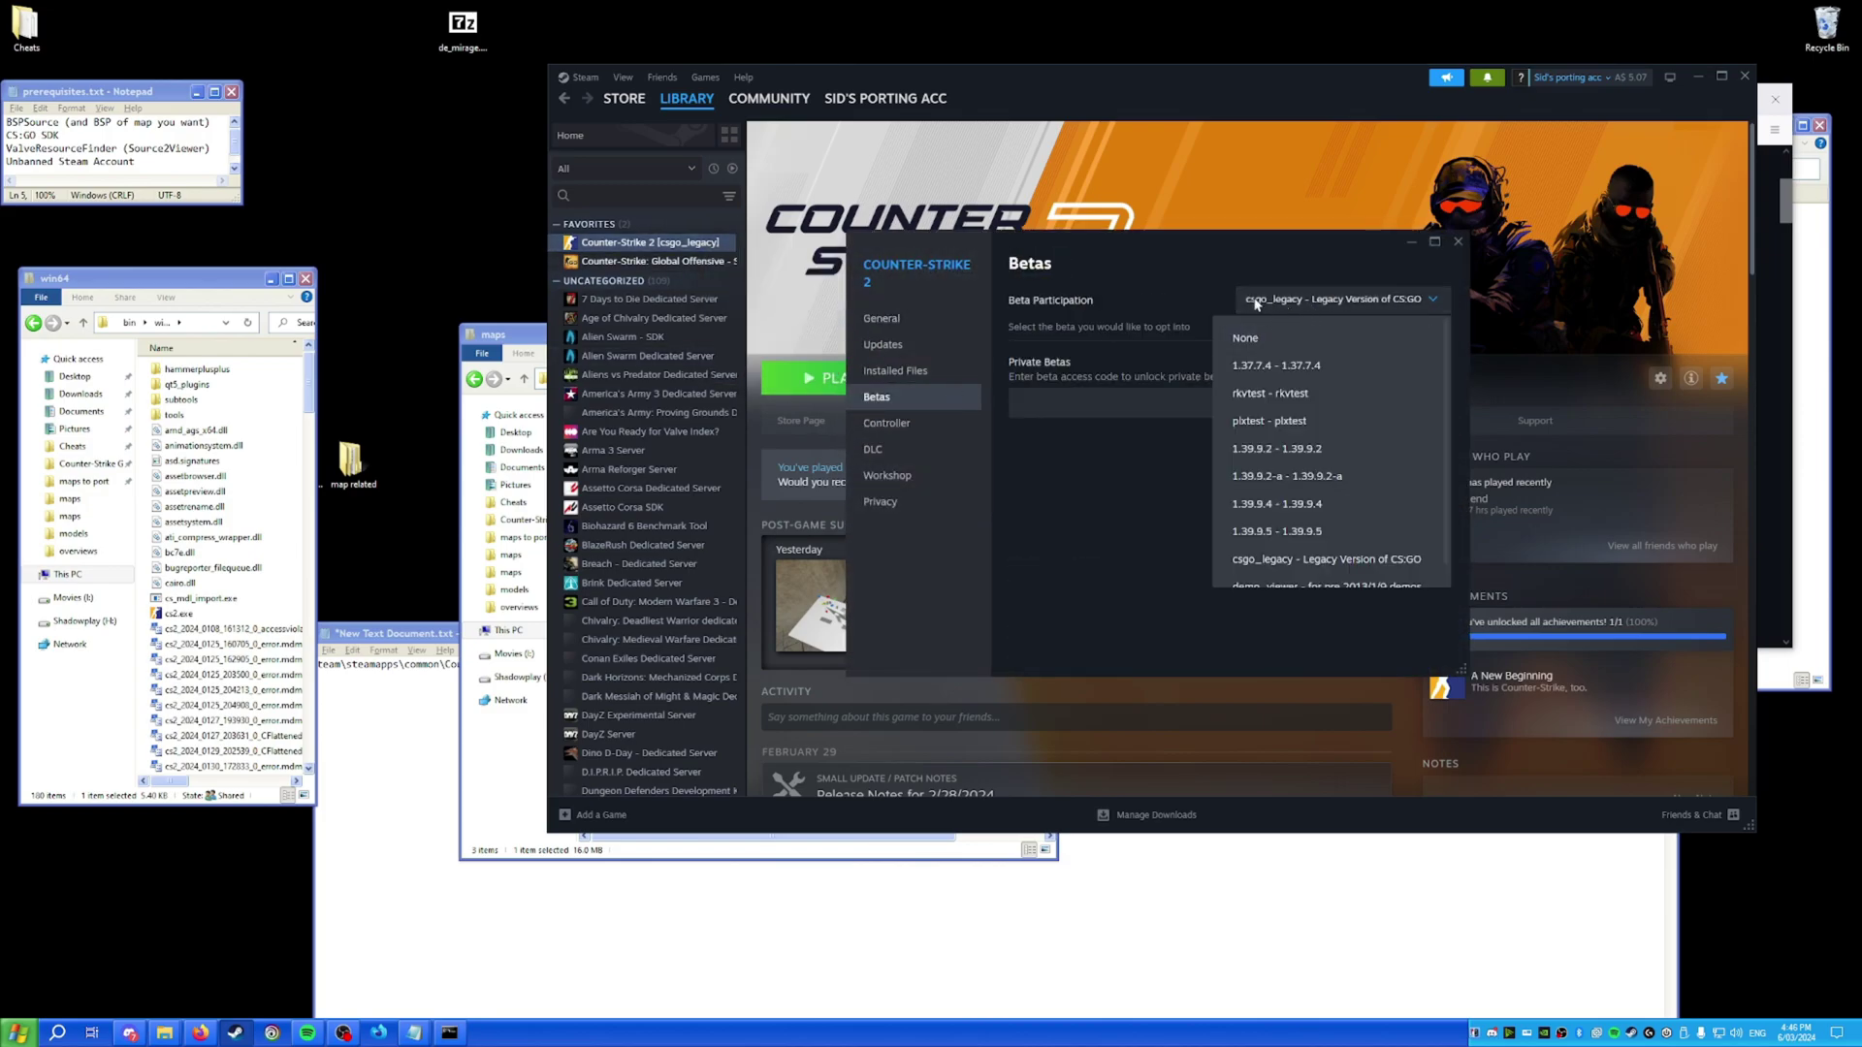
{"action": "left_click", "coordinate": [1458, 241]}
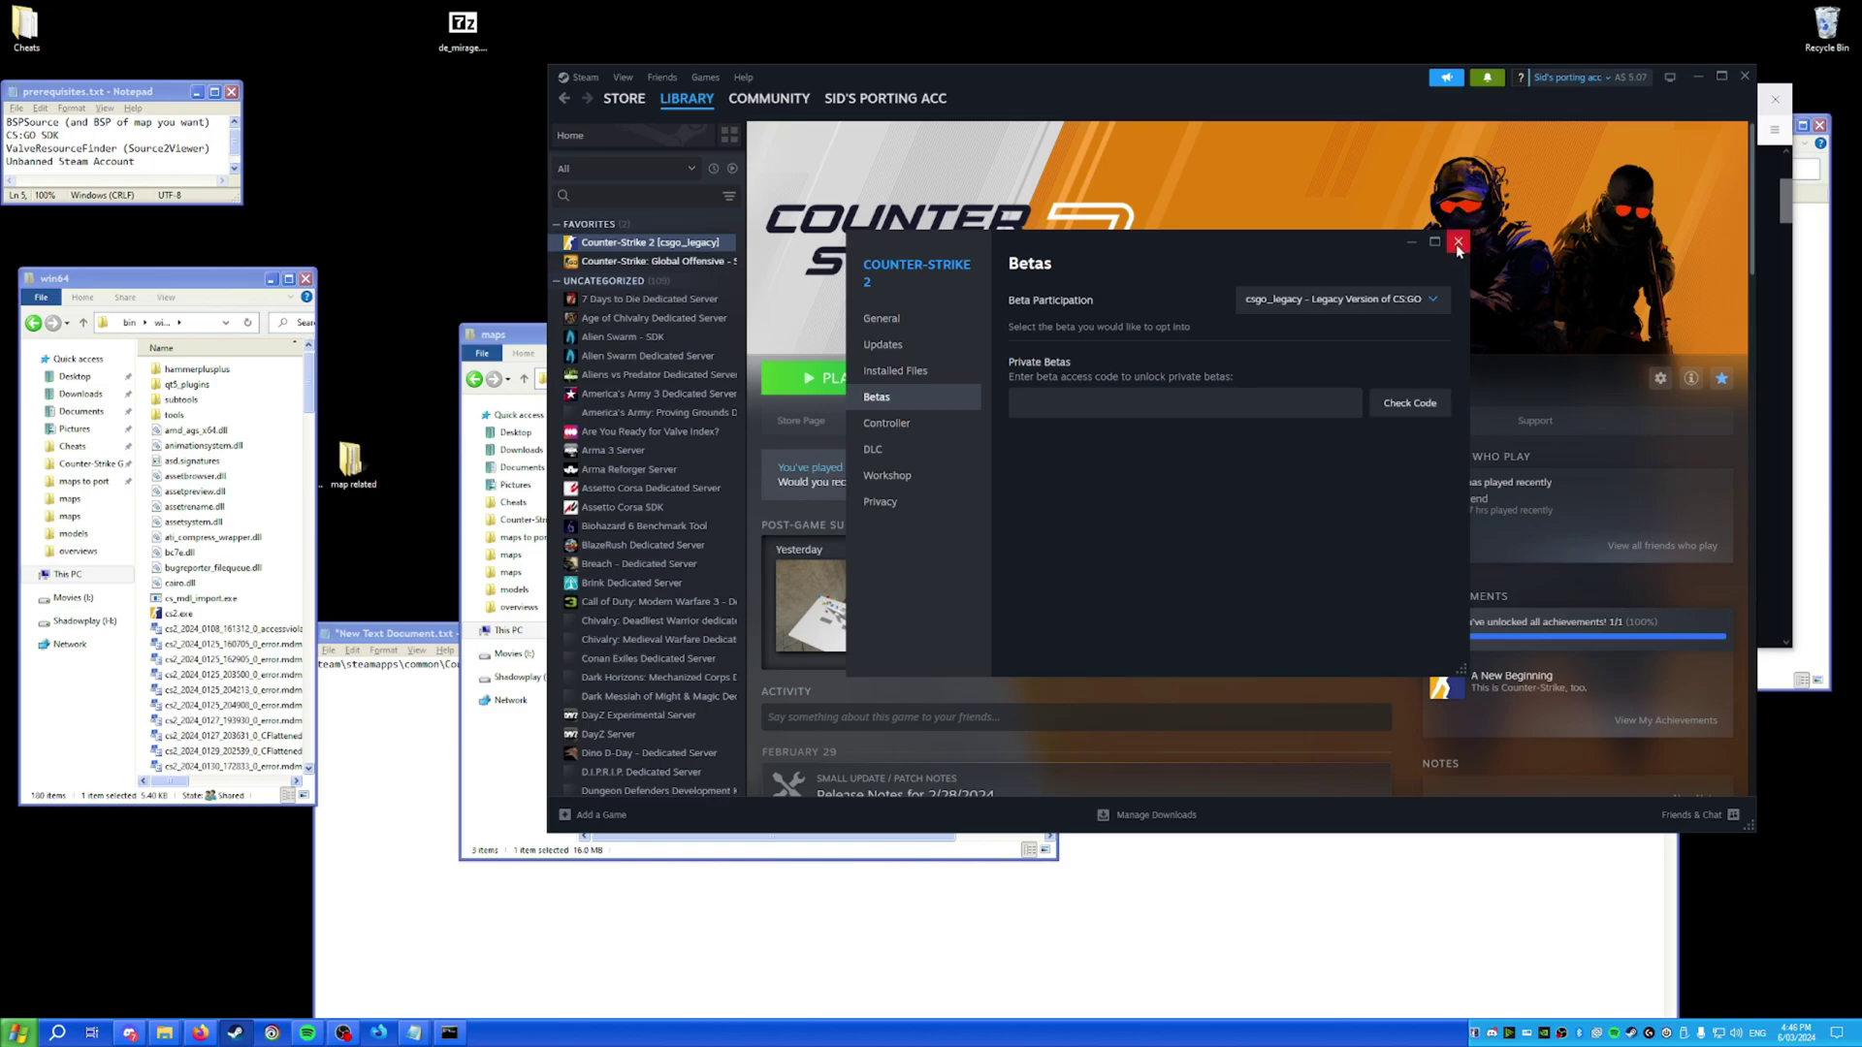
{"action": "left_click", "coordinate": [1459, 241]}
Launch Counter-Strike 2 Workshop Tools from Steam and create a new addon named mirage_2.
{"action": "left_click", "coordinate": [853, 380]}
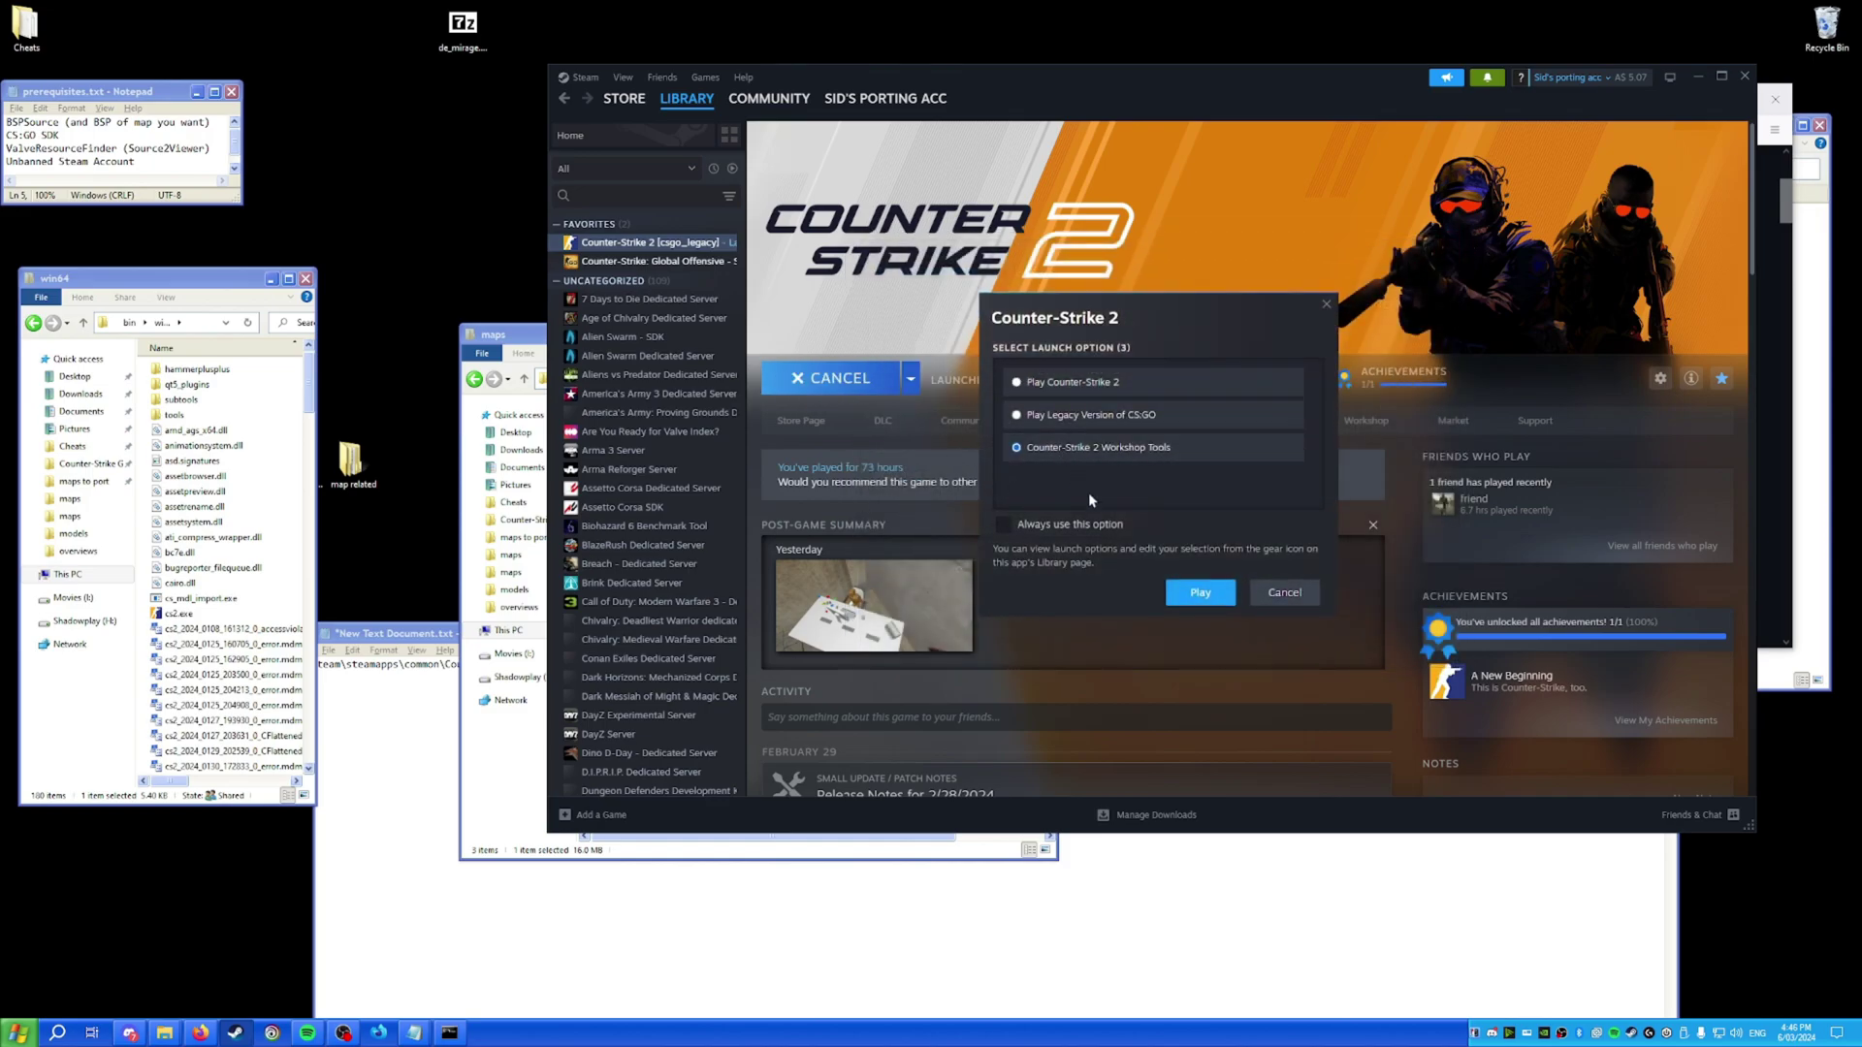
{"action": "left_click", "coordinate": [1200, 591]}
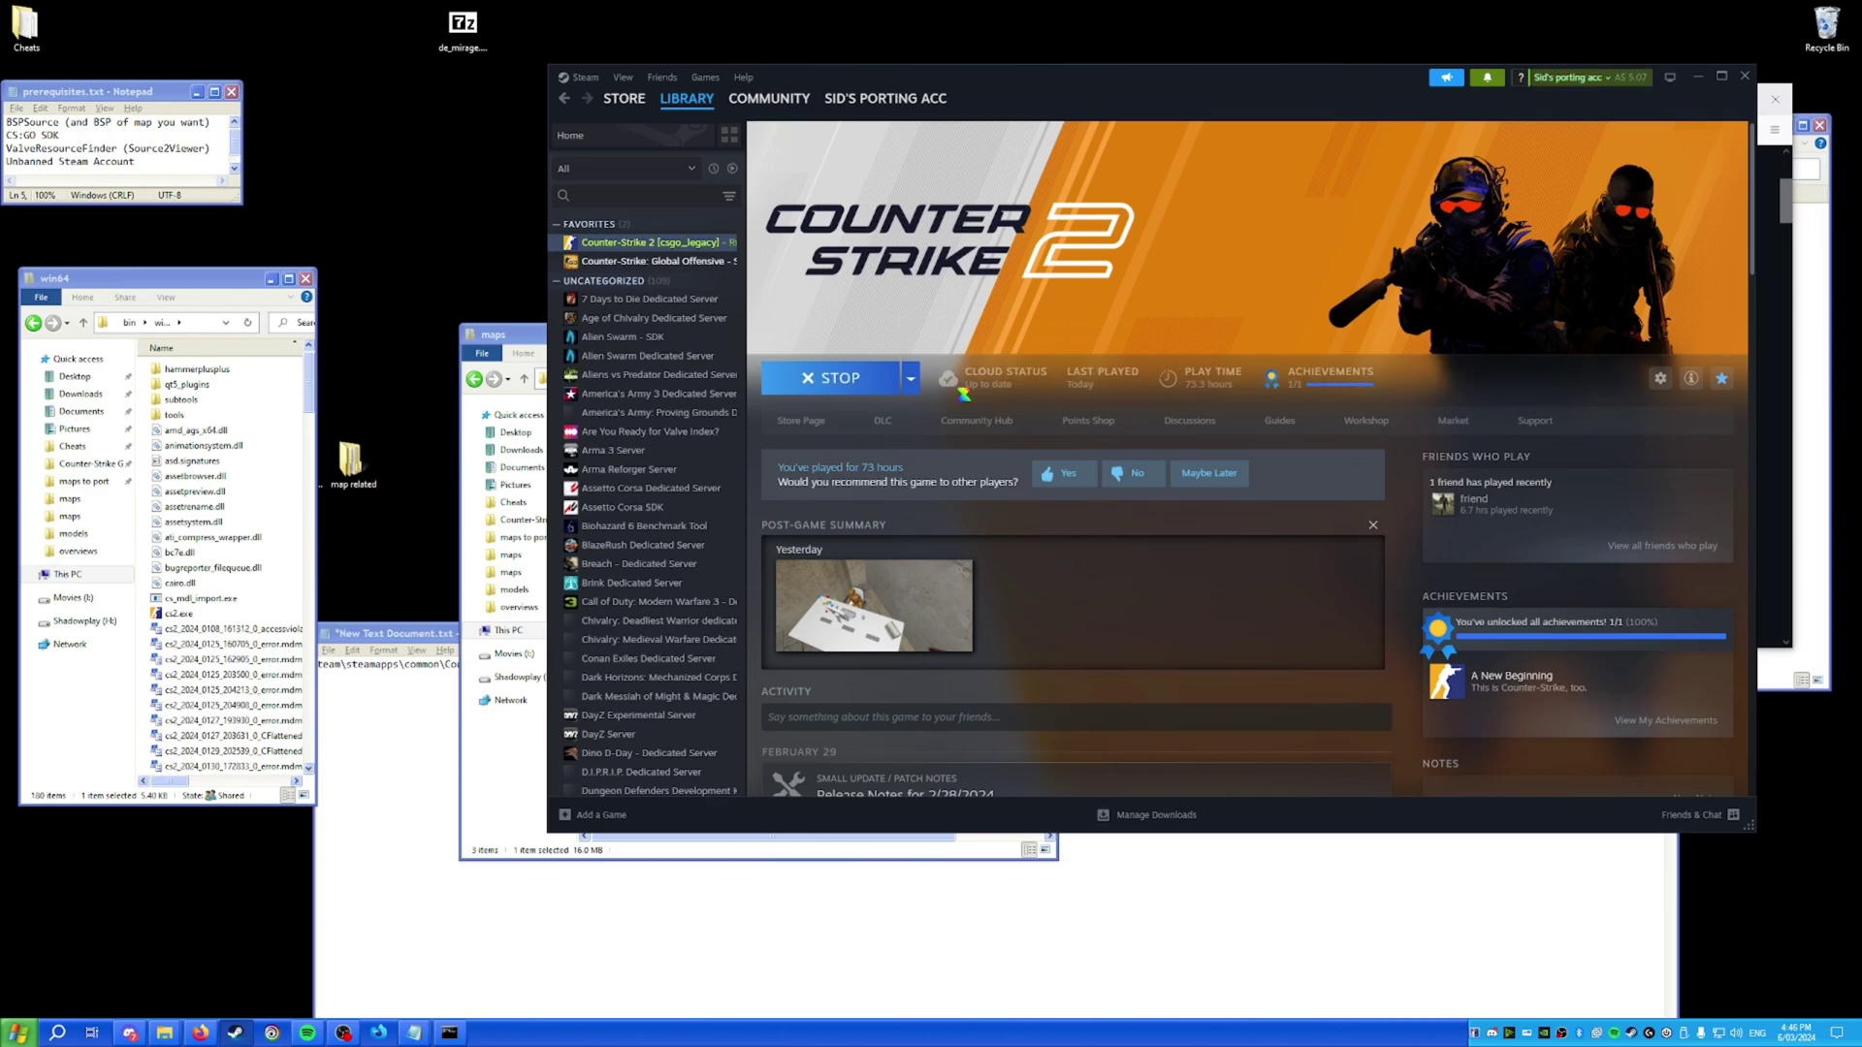
{"action": "left_click", "coordinate": [782, 580]}
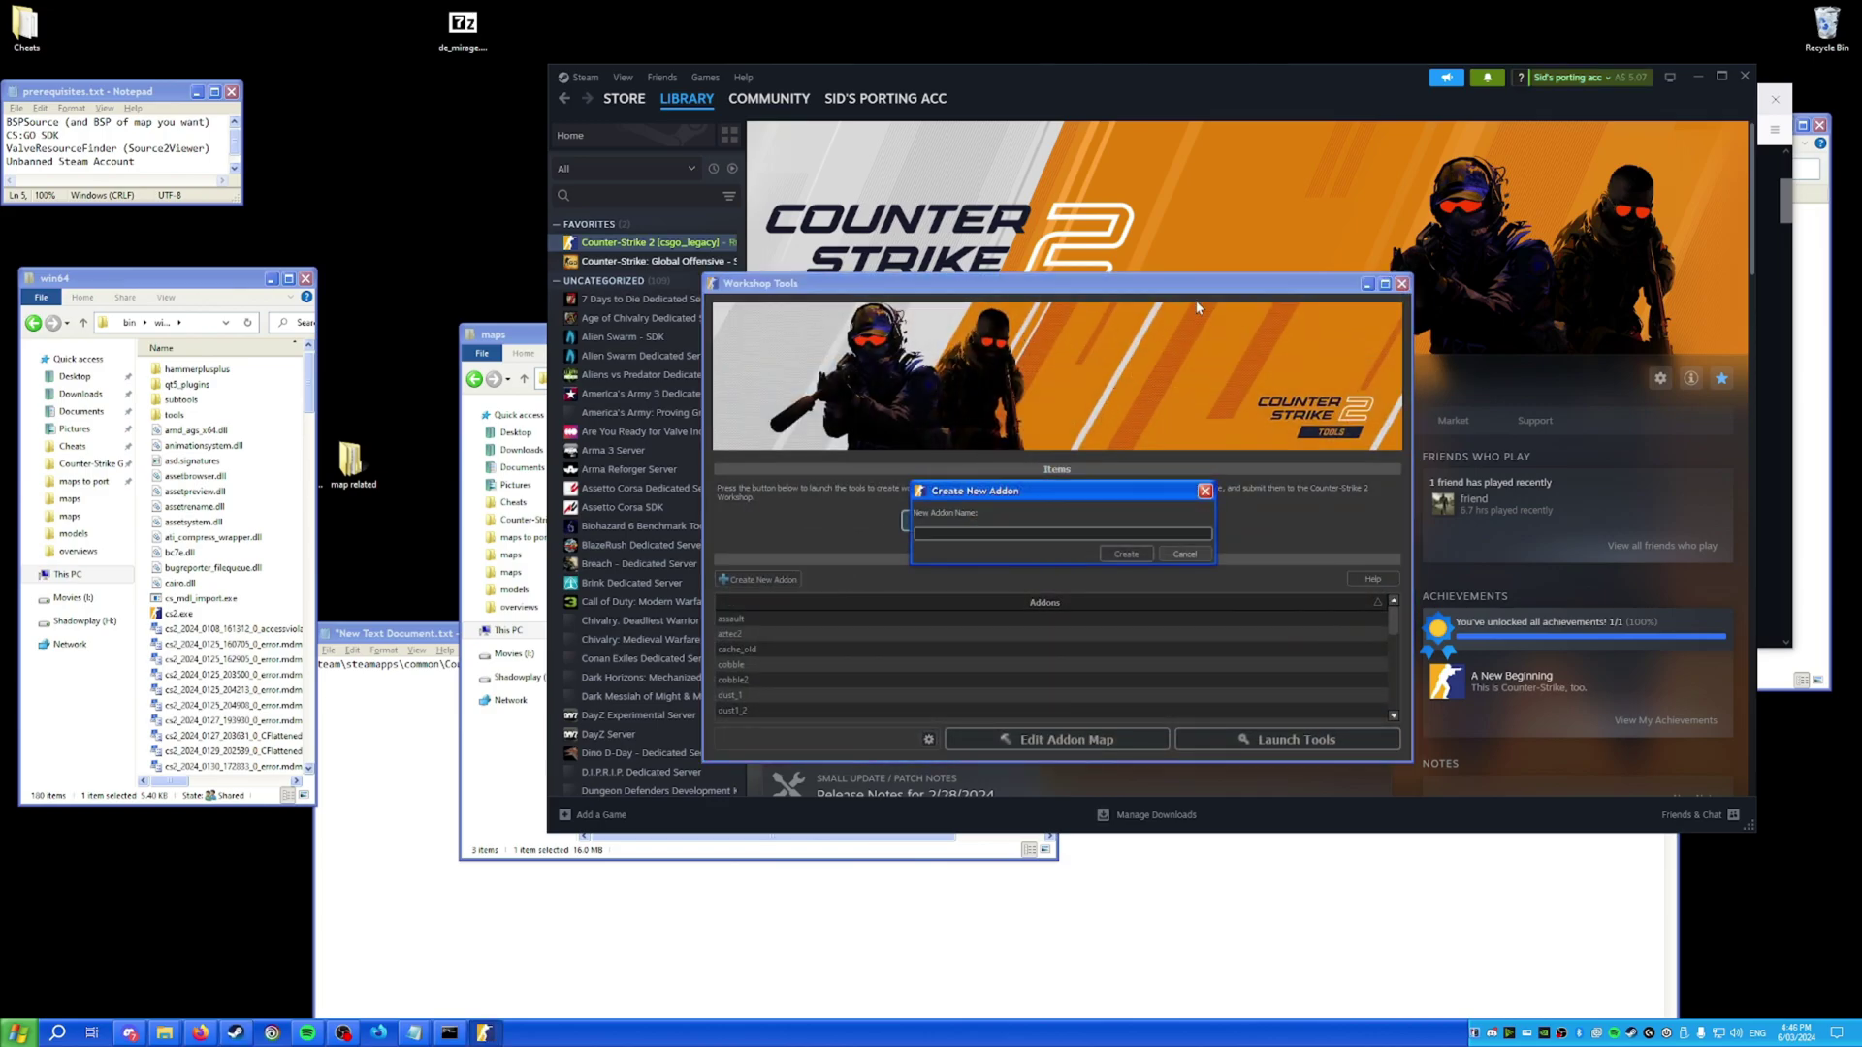
{"action": "type", "text": "mira"}
{"action": "key", "text": "Return"}
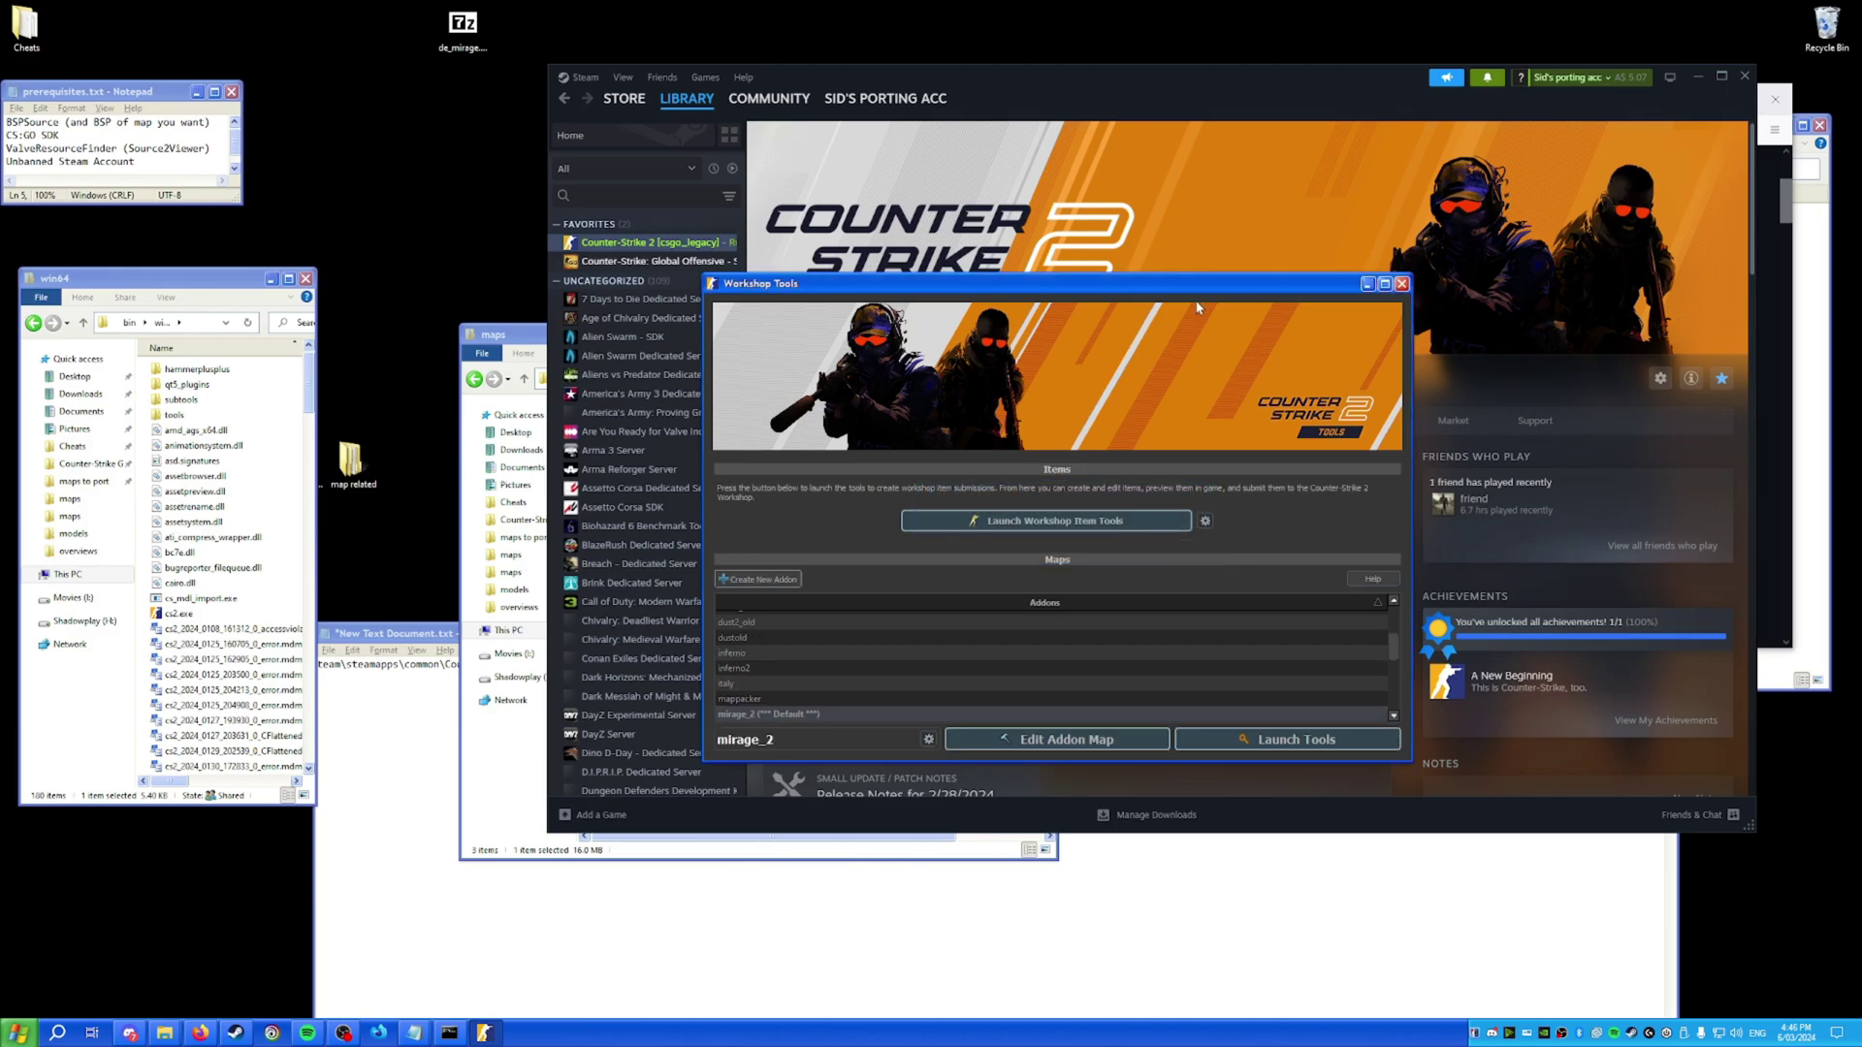
Minimize Workshop Tools and bring the text document with the import command to the front, higher on the desktop.
{"action": "left_click", "coordinate": [1367, 284]}
{"action": "left_click", "coordinate": [882, 908]}
{"action": "left_click_drag", "start_coordinate": [752, 643], "coordinate": [757, 395]}
{"action": "left_click_drag", "start_coordinate": [577, 419], "coordinate": [4, 415]}
{"action": "left_click", "coordinate": [722, 494]}
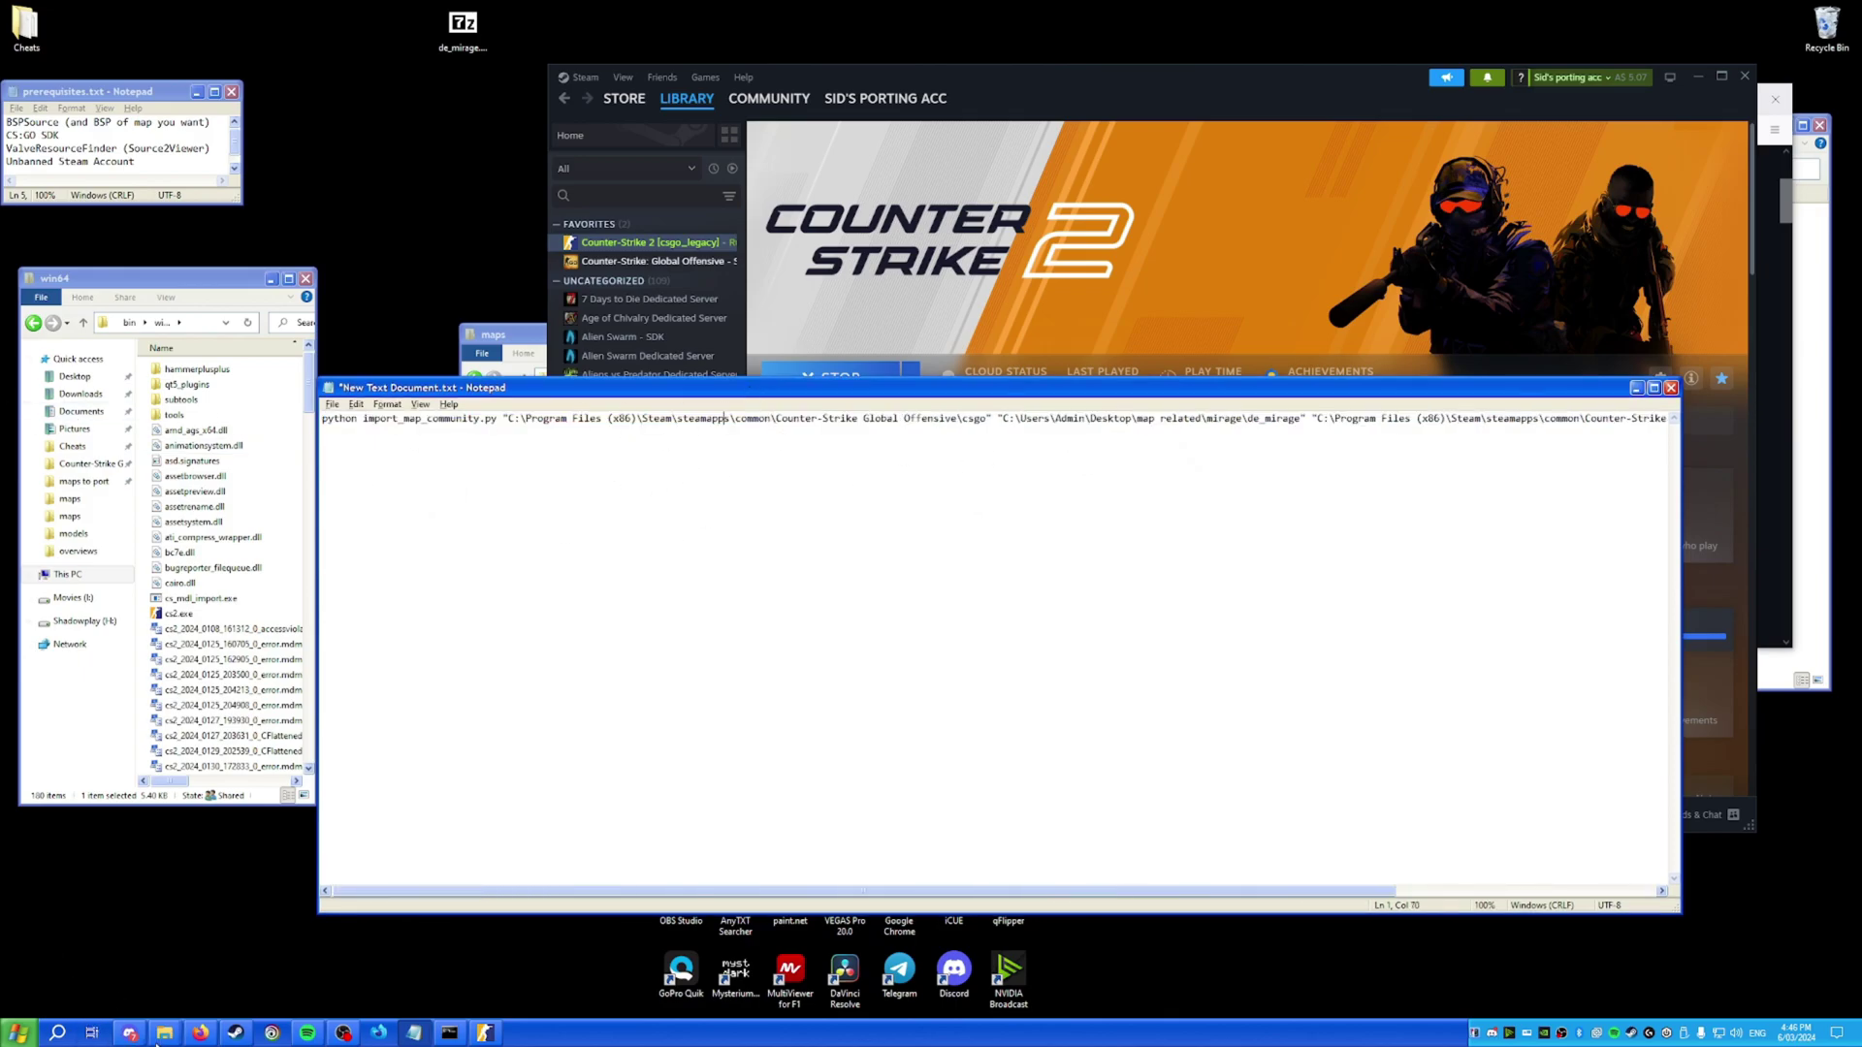
Switch to the Import Tool documentation in Firefox and find the section on installing Python 2.7.14.
{"action": "left_click", "coordinate": [201, 1033]}
{"action": "left_click", "coordinate": [1525, 99]}
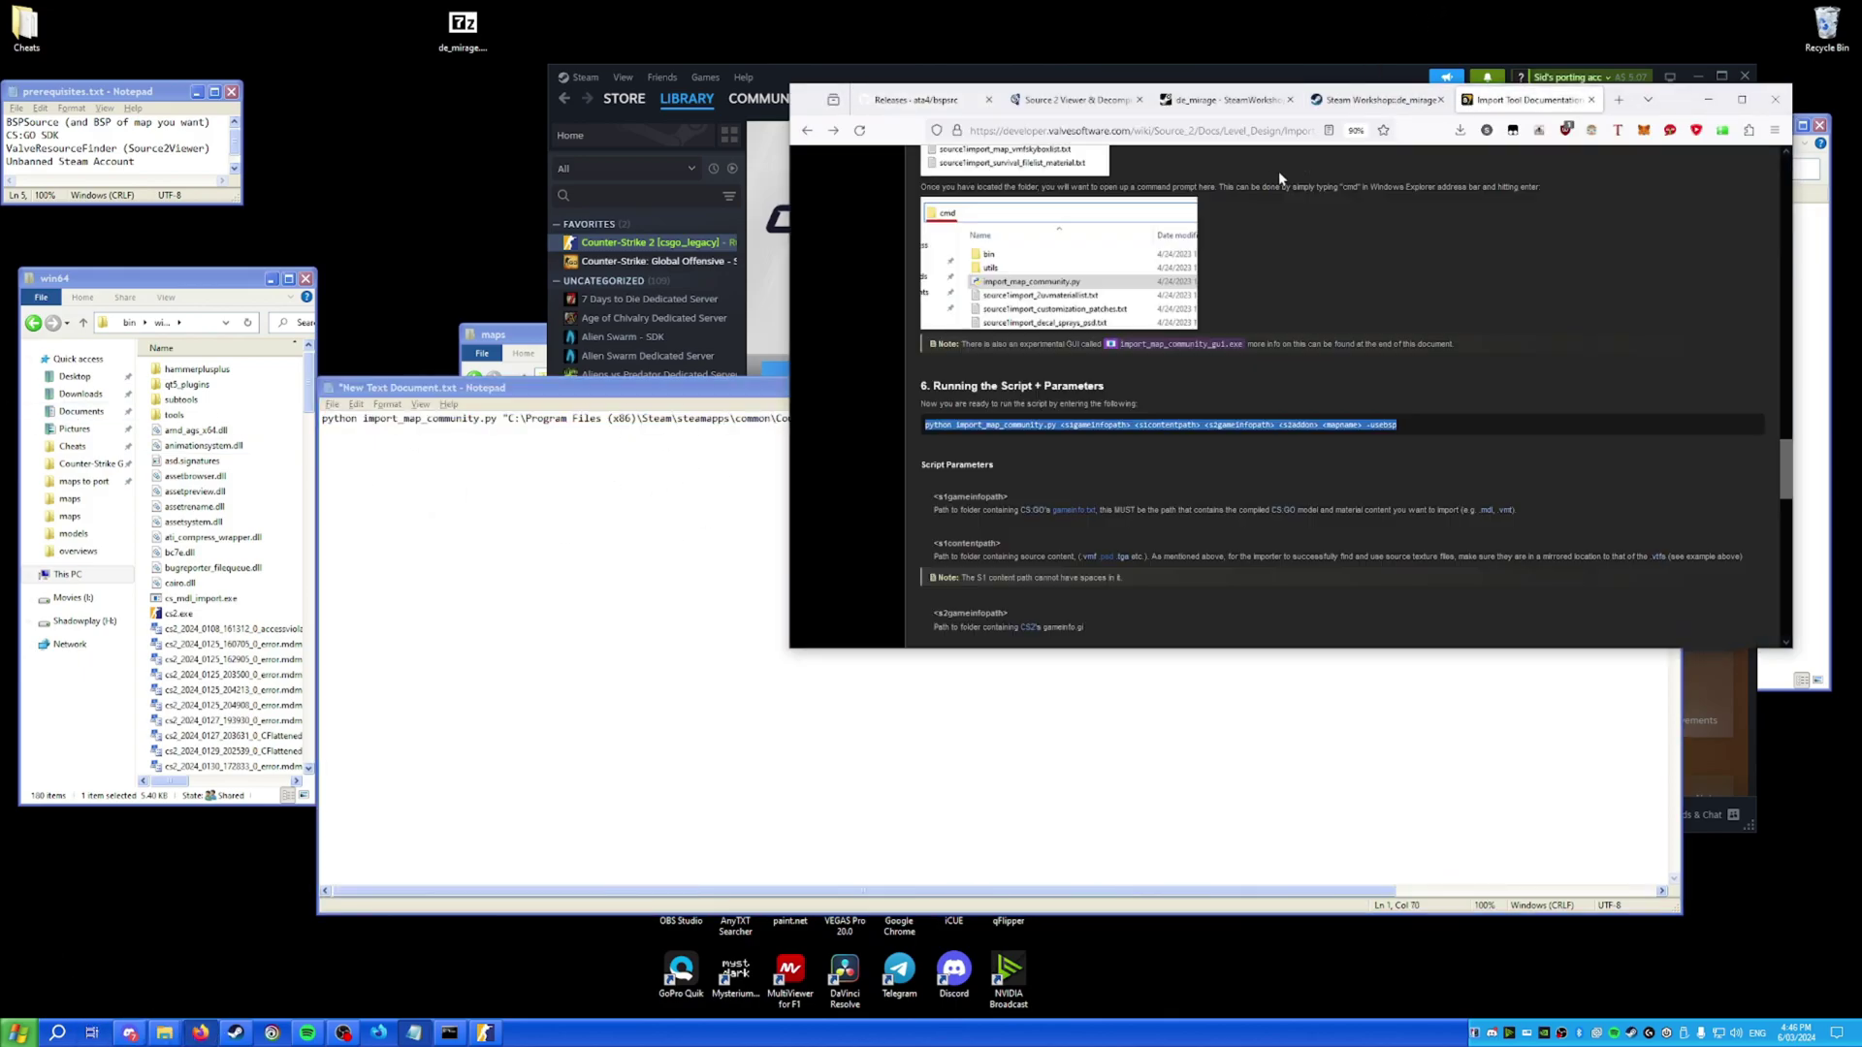
{"action": "scroll", "coordinate": [1412, 188], "scroll_direction": "up", "scroll_amount": 15}
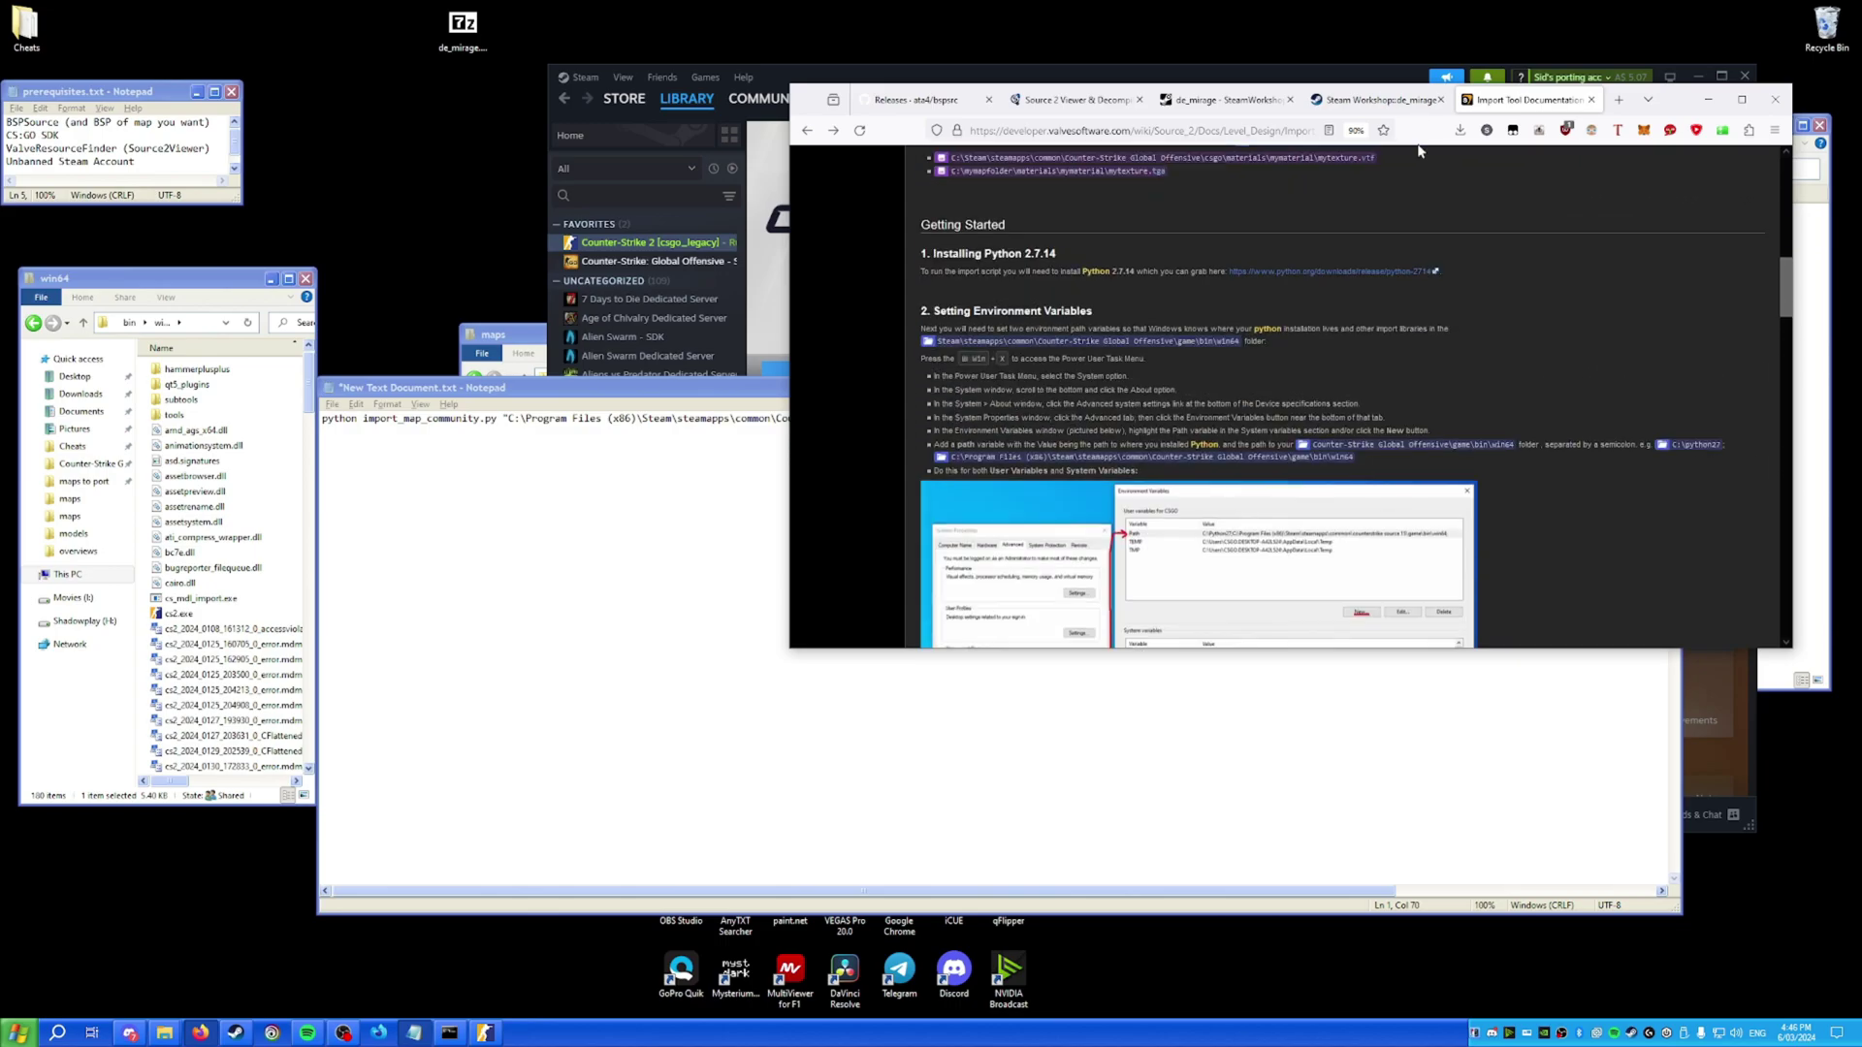
{"action": "left_click_drag", "start_coordinate": [1102, 474], "coordinate": [967, 475]}
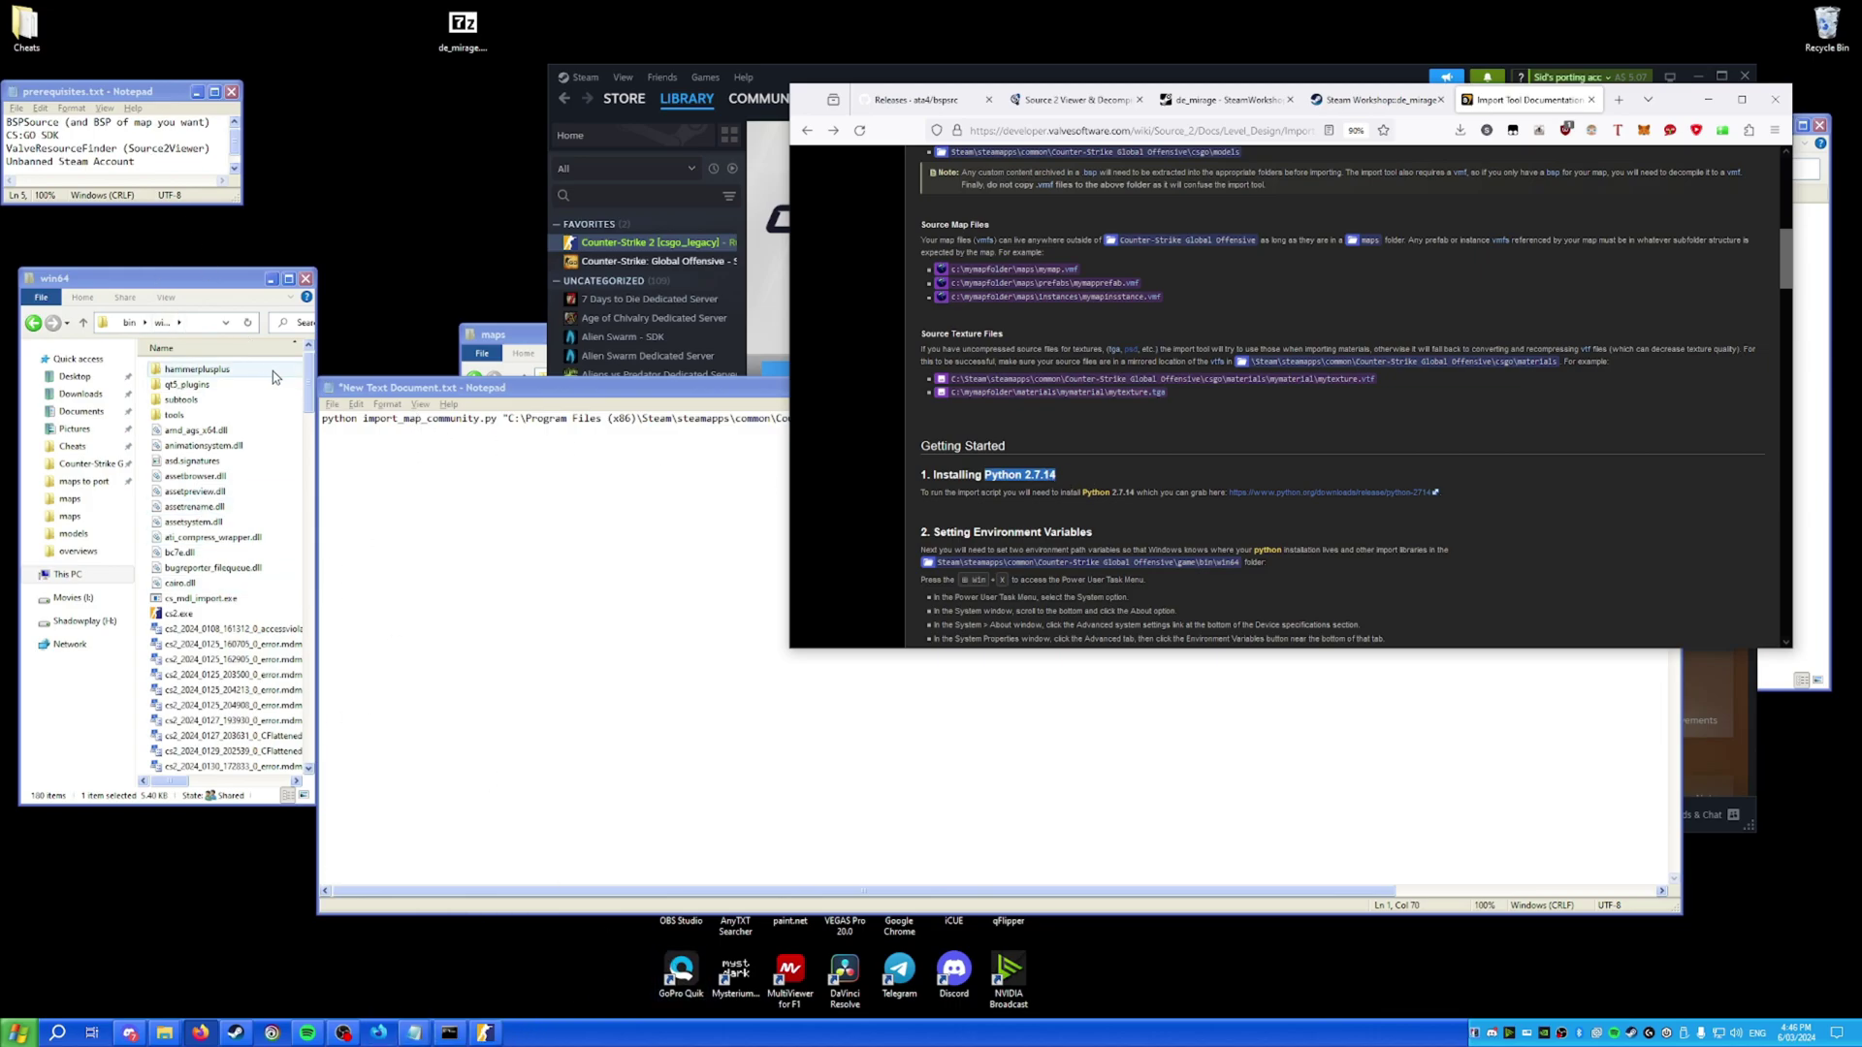
Widen the File Explorer window and open the game\csgo\import_scripts folder inside Counter-Strike Global Offensive.
{"action": "left_click_drag", "start_coordinate": [315, 365], "coordinate": [955, 357]}
{"action": "left_click", "coordinate": [566, 322]}
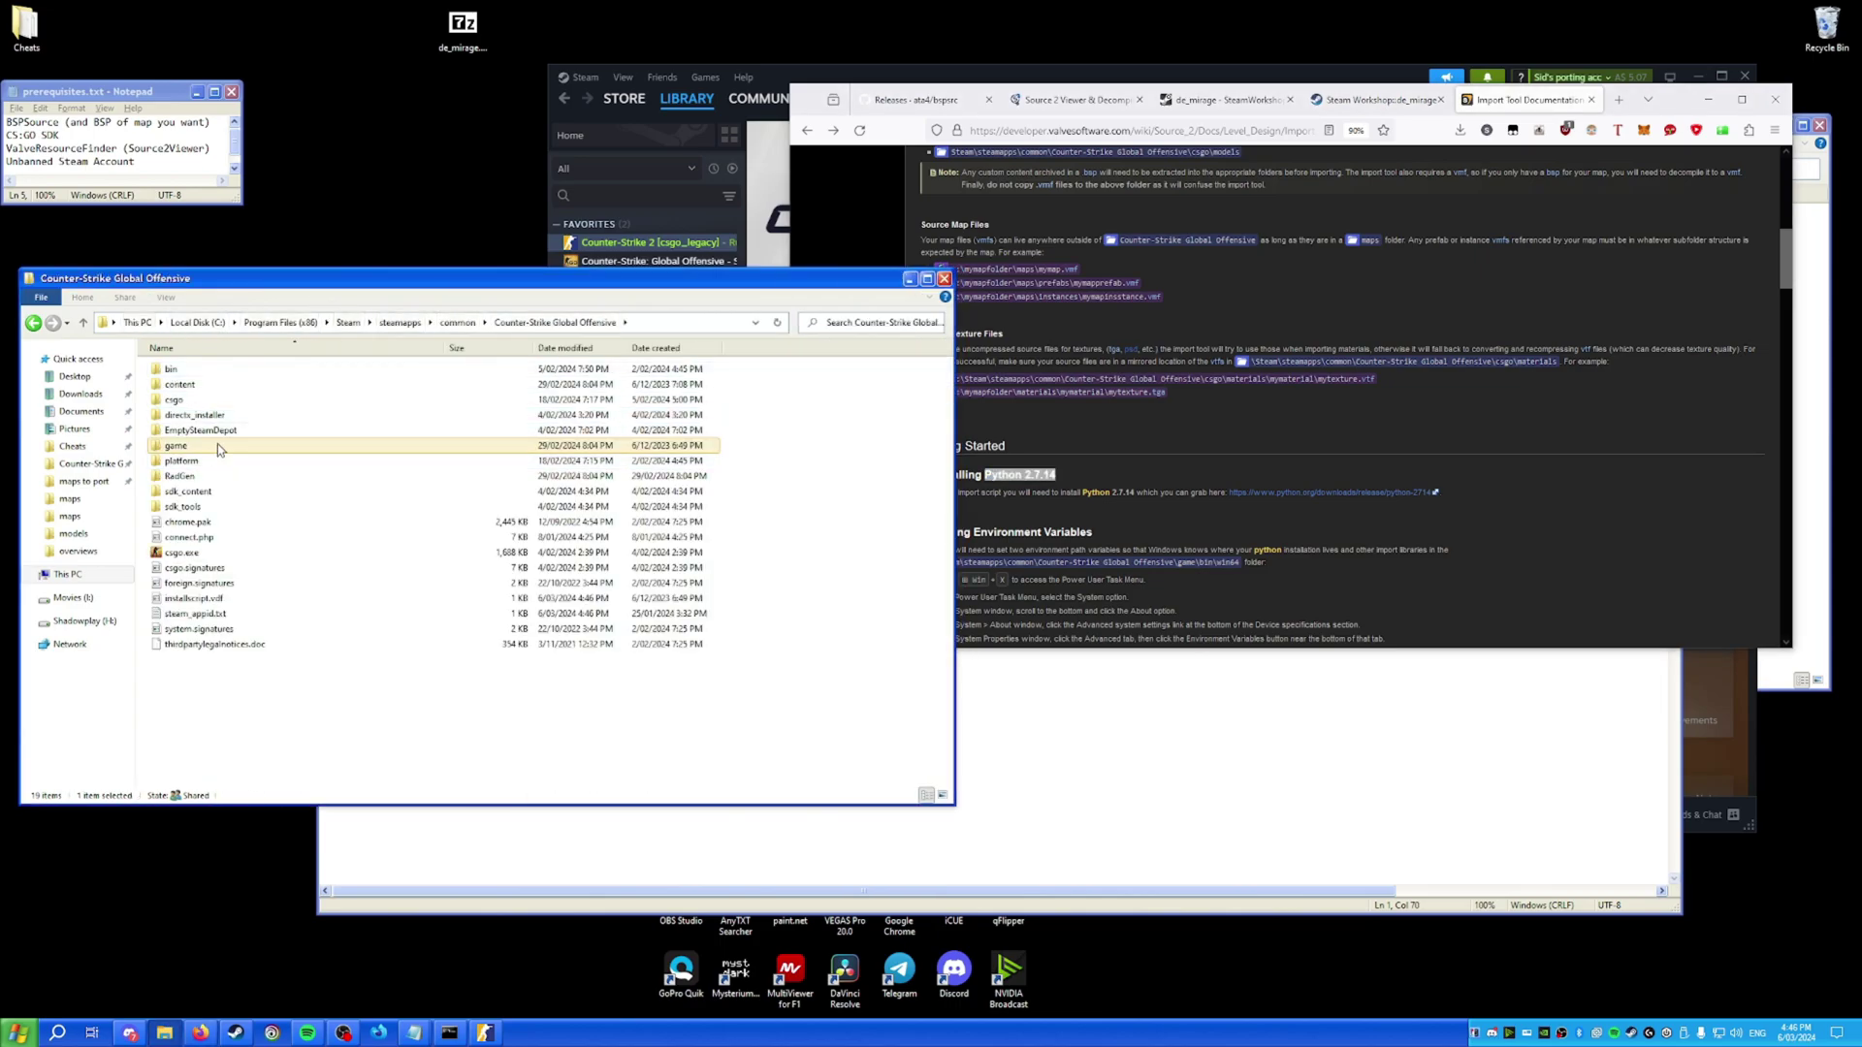
{"action": "double_click", "coordinate": [218, 446]}
{"action": "double_click", "coordinate": [219, 441]}
{"action": "double_click", "coordinate": [218, 426]}
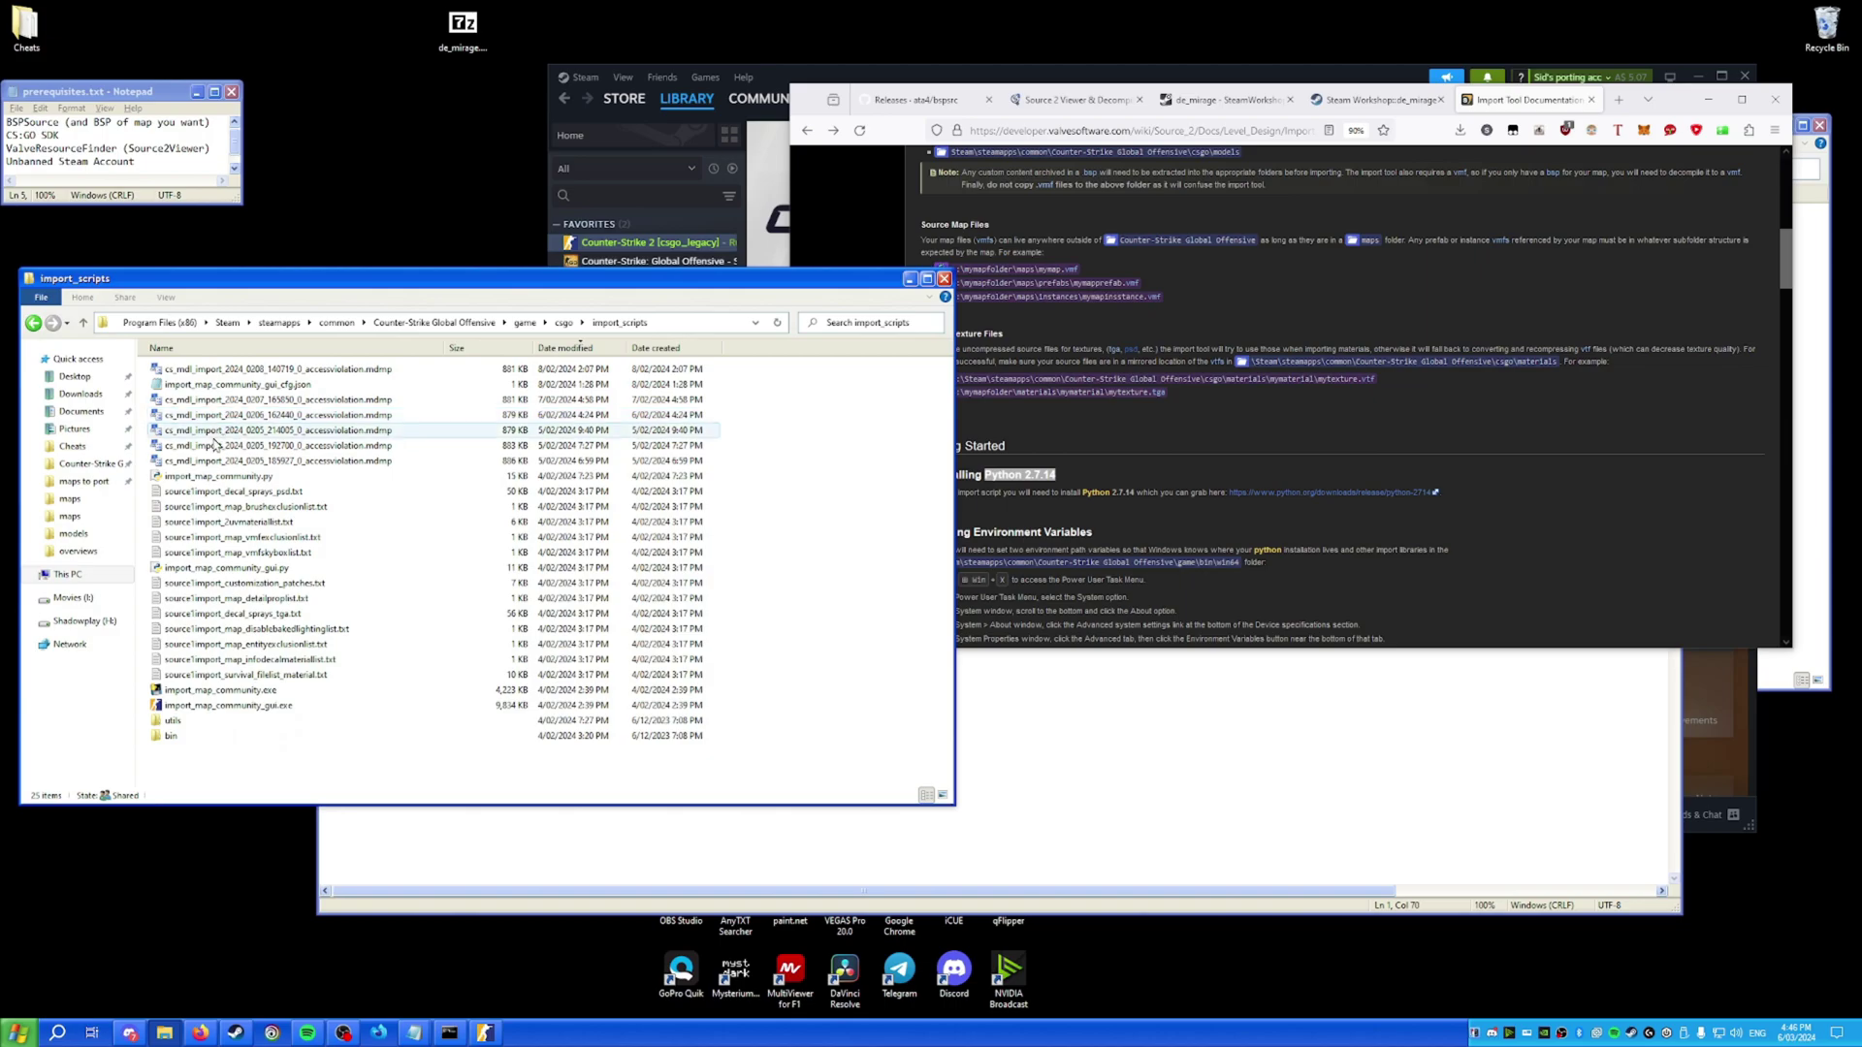
Open import_map_community.py in Notepad++, append .decode() to the nKey = utl.kbd.getch() line, save the script and close the editor.
{"action": "left_click", "coordinate": [280, 488]}
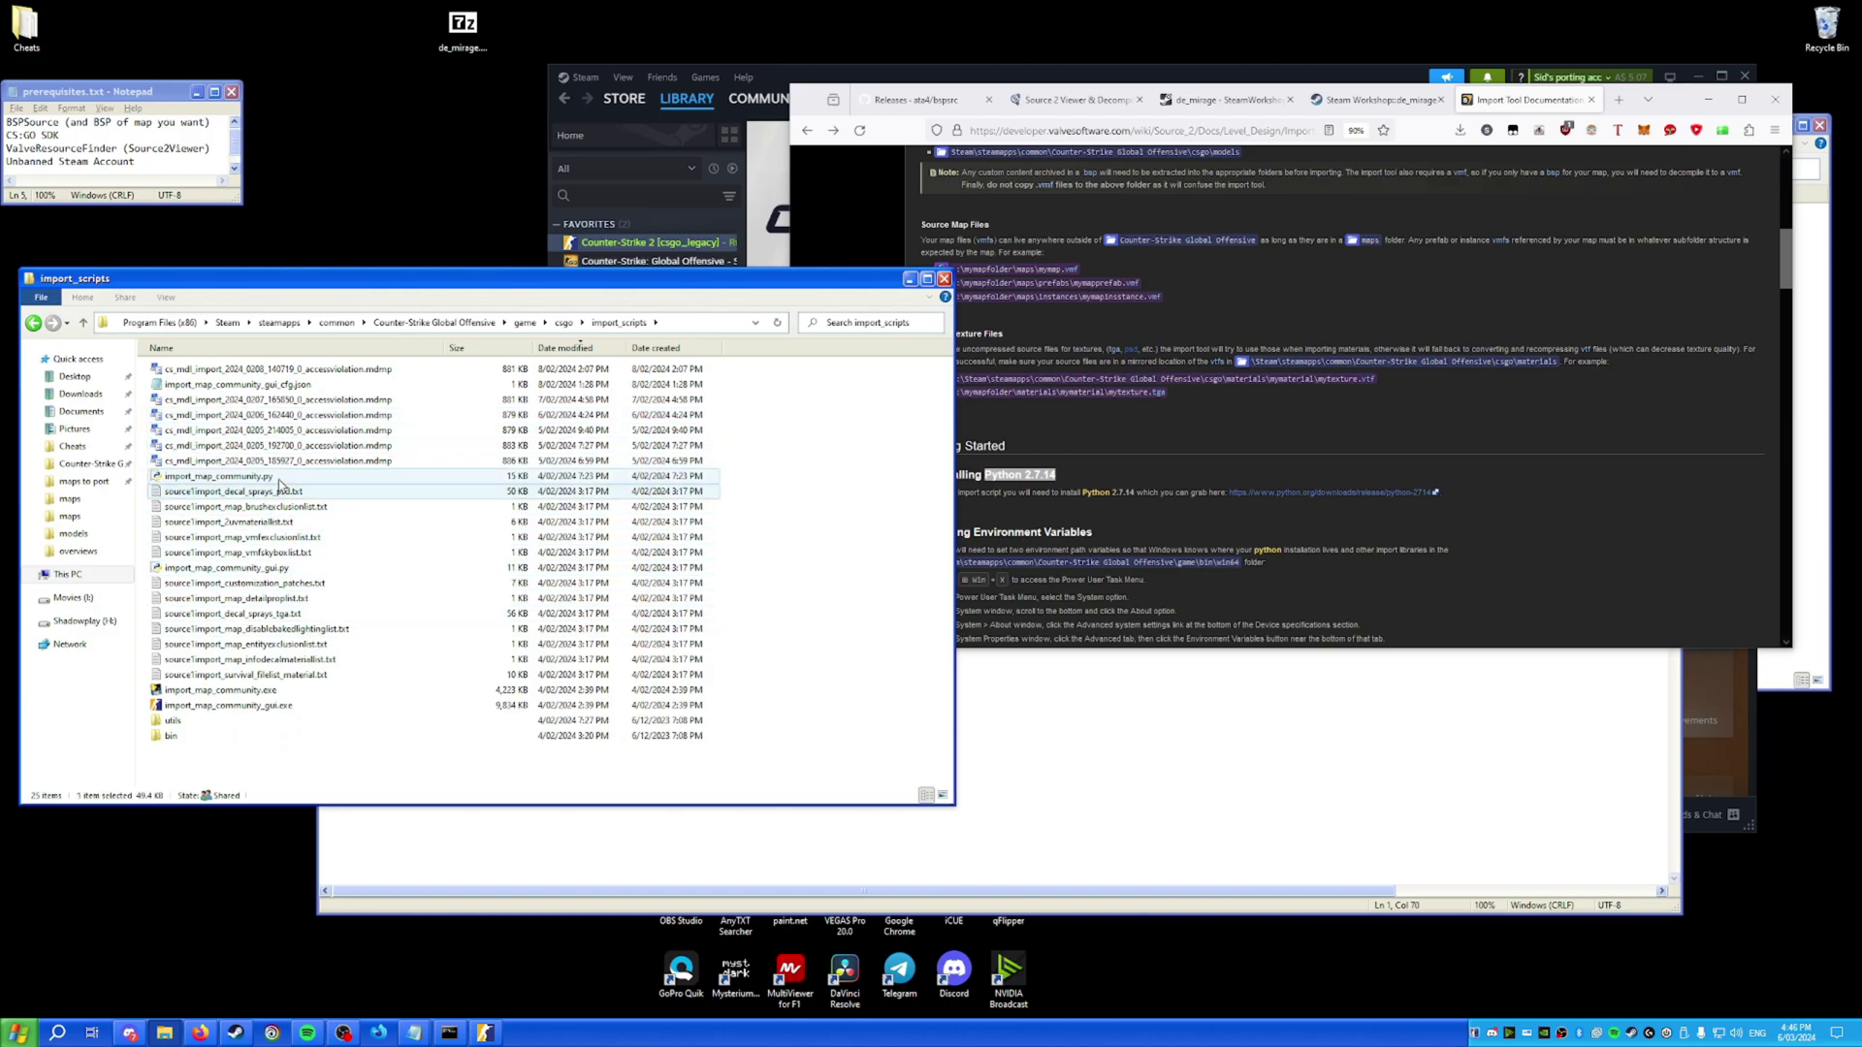
{"action": "right_click", "coordinate": [279, 479]}
{"action": "left_click", "coordinate": [320, 541]}
{"action": "left_click", "coordinate": [425, 407]}
{"action": "left_click_drag", "start_coordinate": [277, 502], "coordinate": [234, 501]}
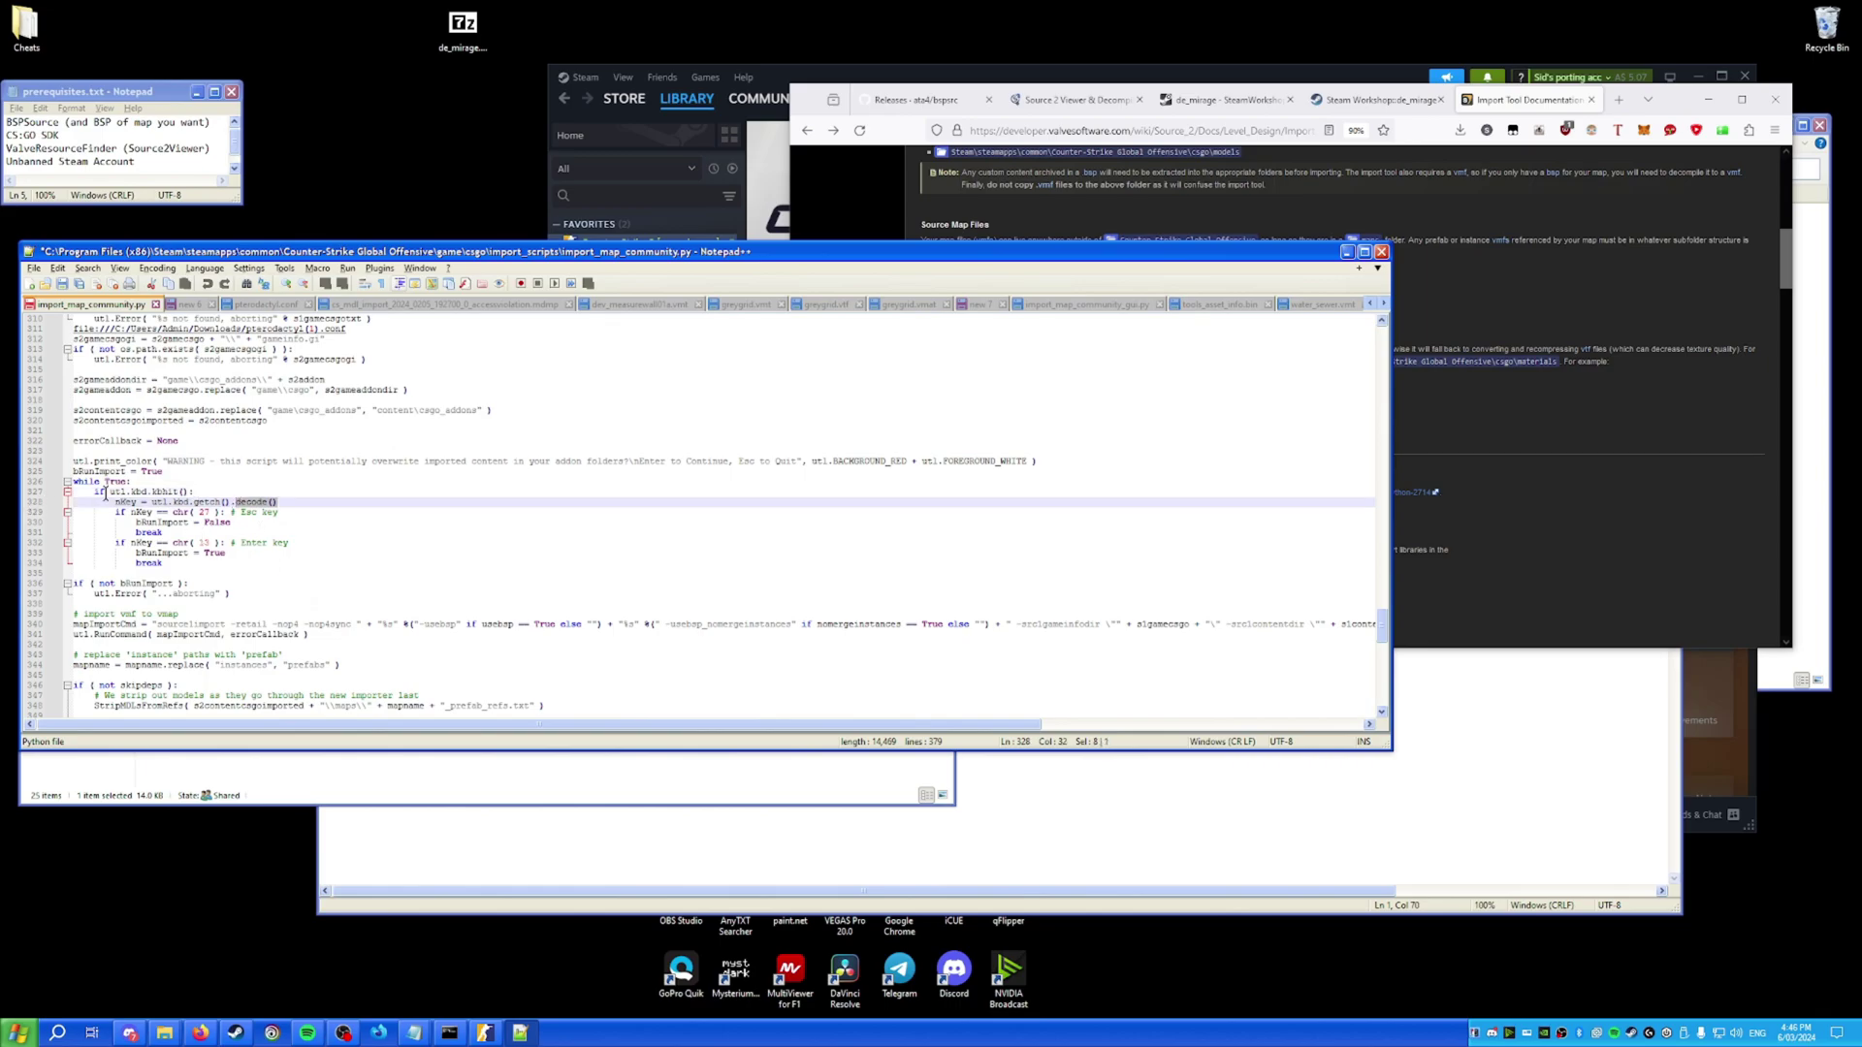
{"action": "left_click_drag", "start_coordinate": [232, 501], "coordinate": [270, 501]}
{"action": "key", "text": "Delete"}
{"action": "key", "text": "ctrl+s"}
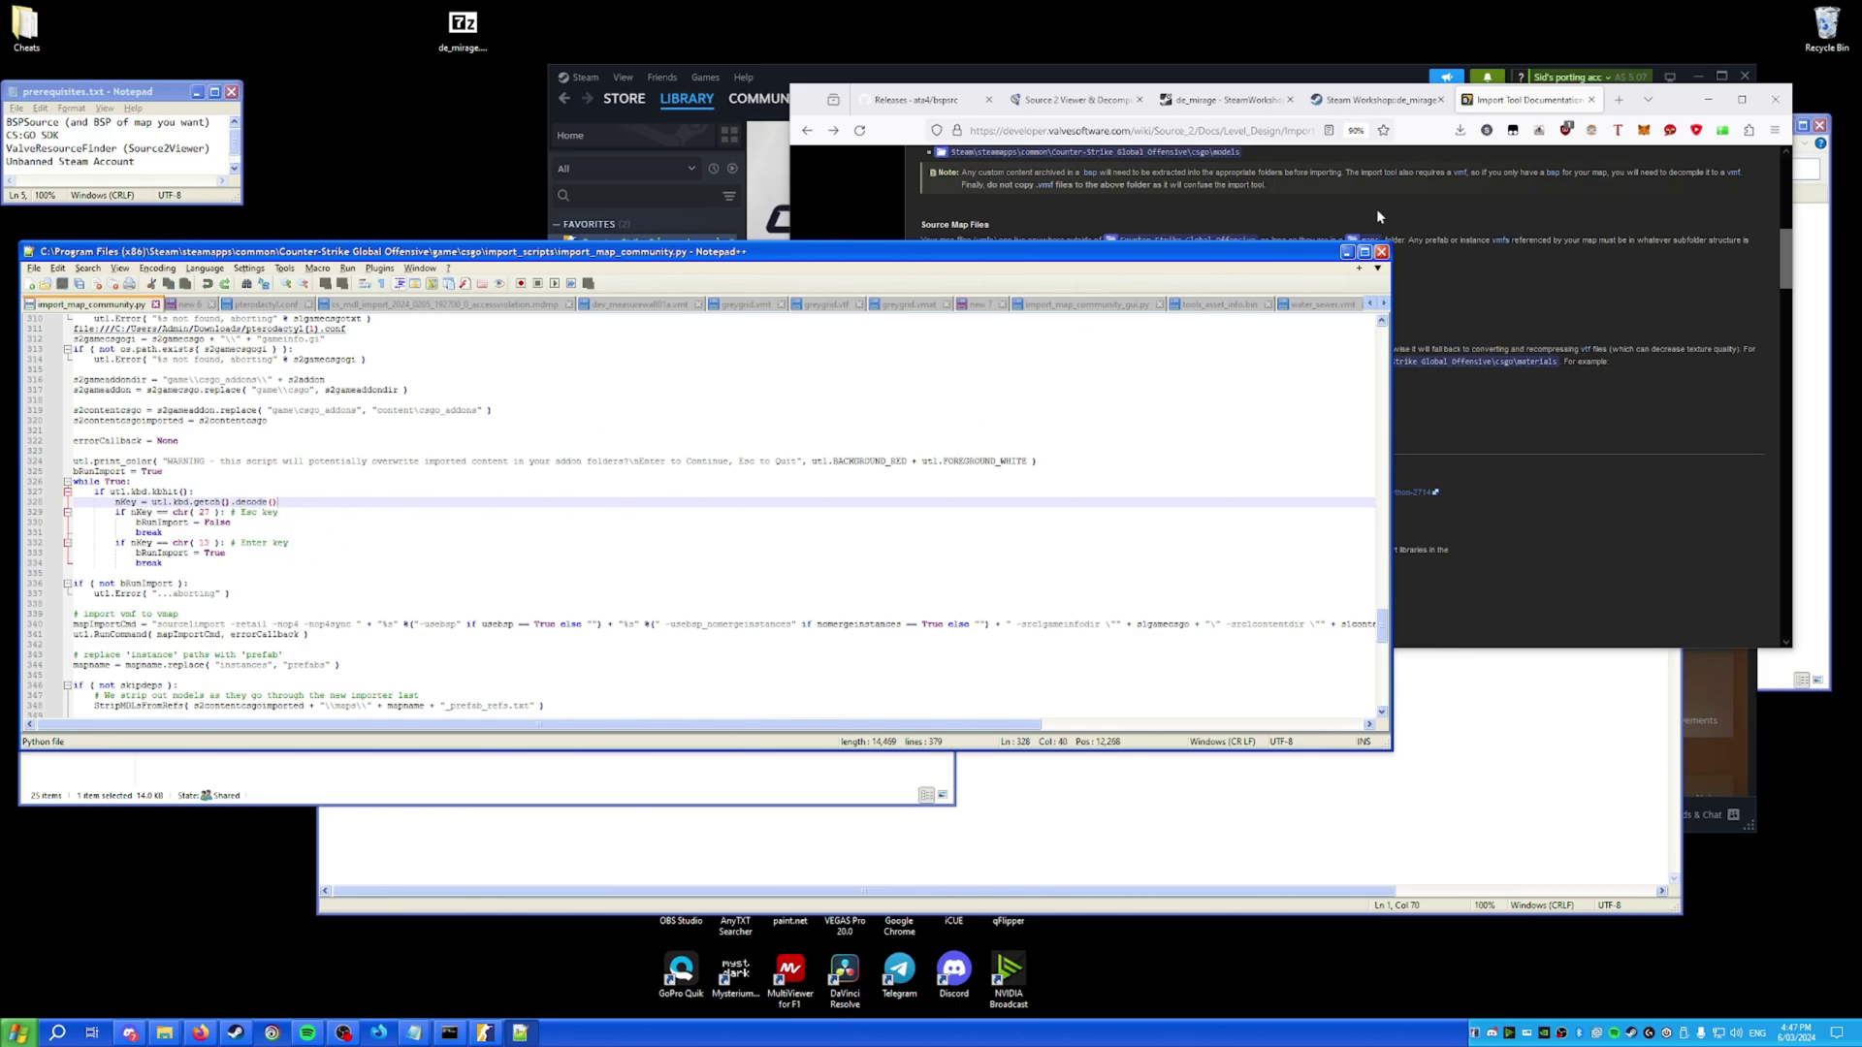
{"action": "left_click", "coordinate": [1381, 252]}
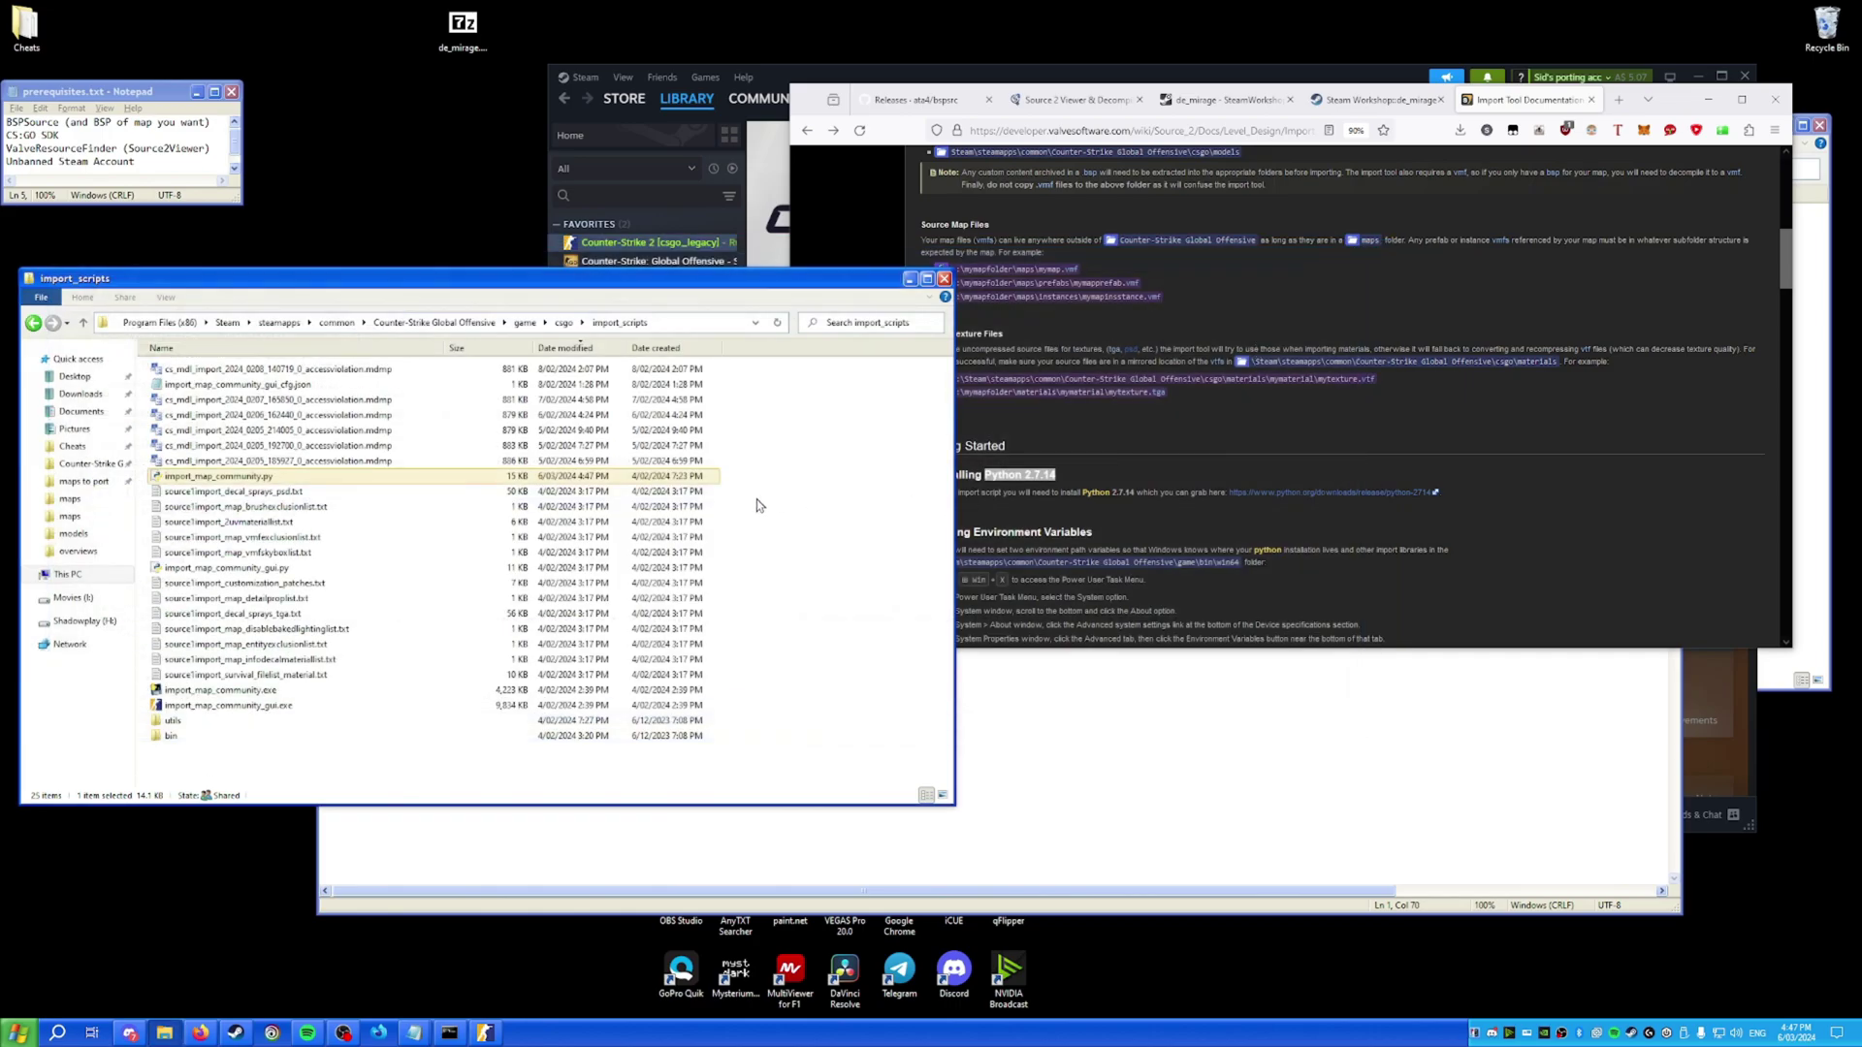
Copy the colorama install command from the documentation and run python -m pip install colorama in a new command prompt.
{"action": "left_click", "coordinate": [1198, 776]}
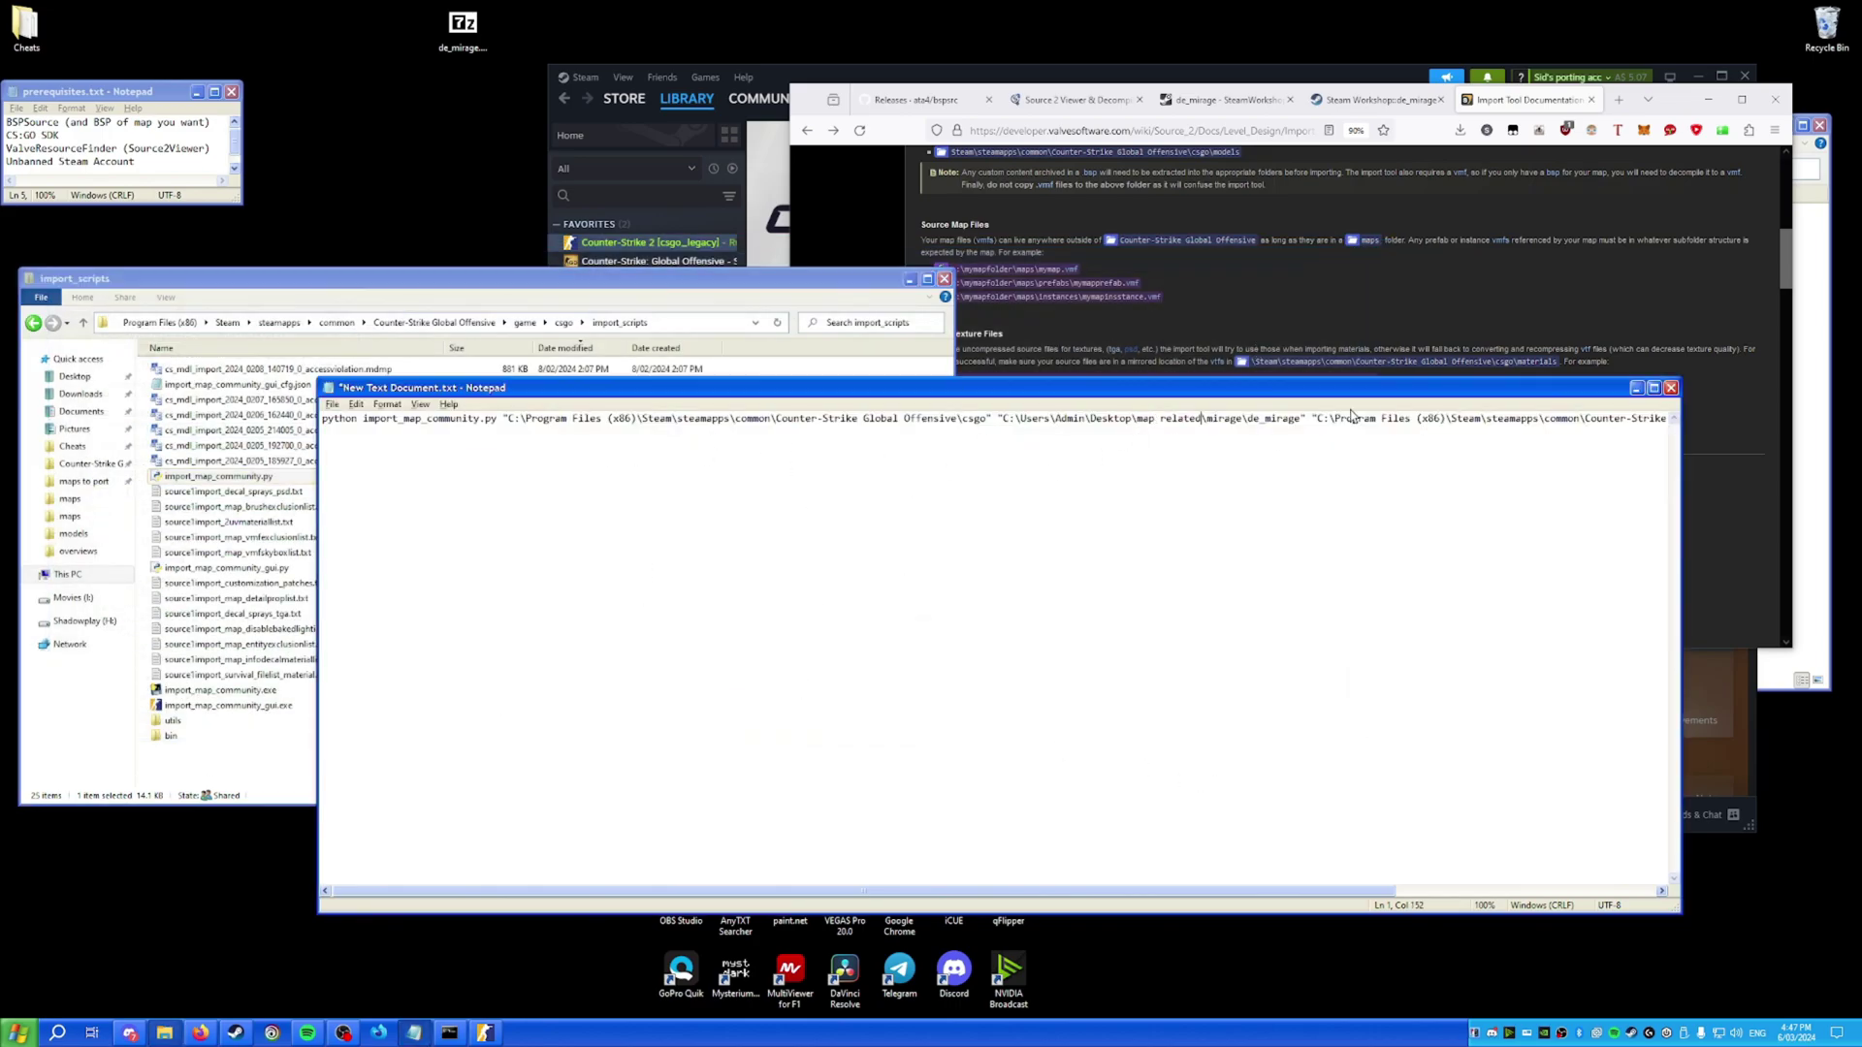
{"action": "left_click", "coordinate": [1189, 330]}
{"action": "scroll", "coordinate": [1188, 330], "scroll_direction": "down", "scroll_amount": 10}
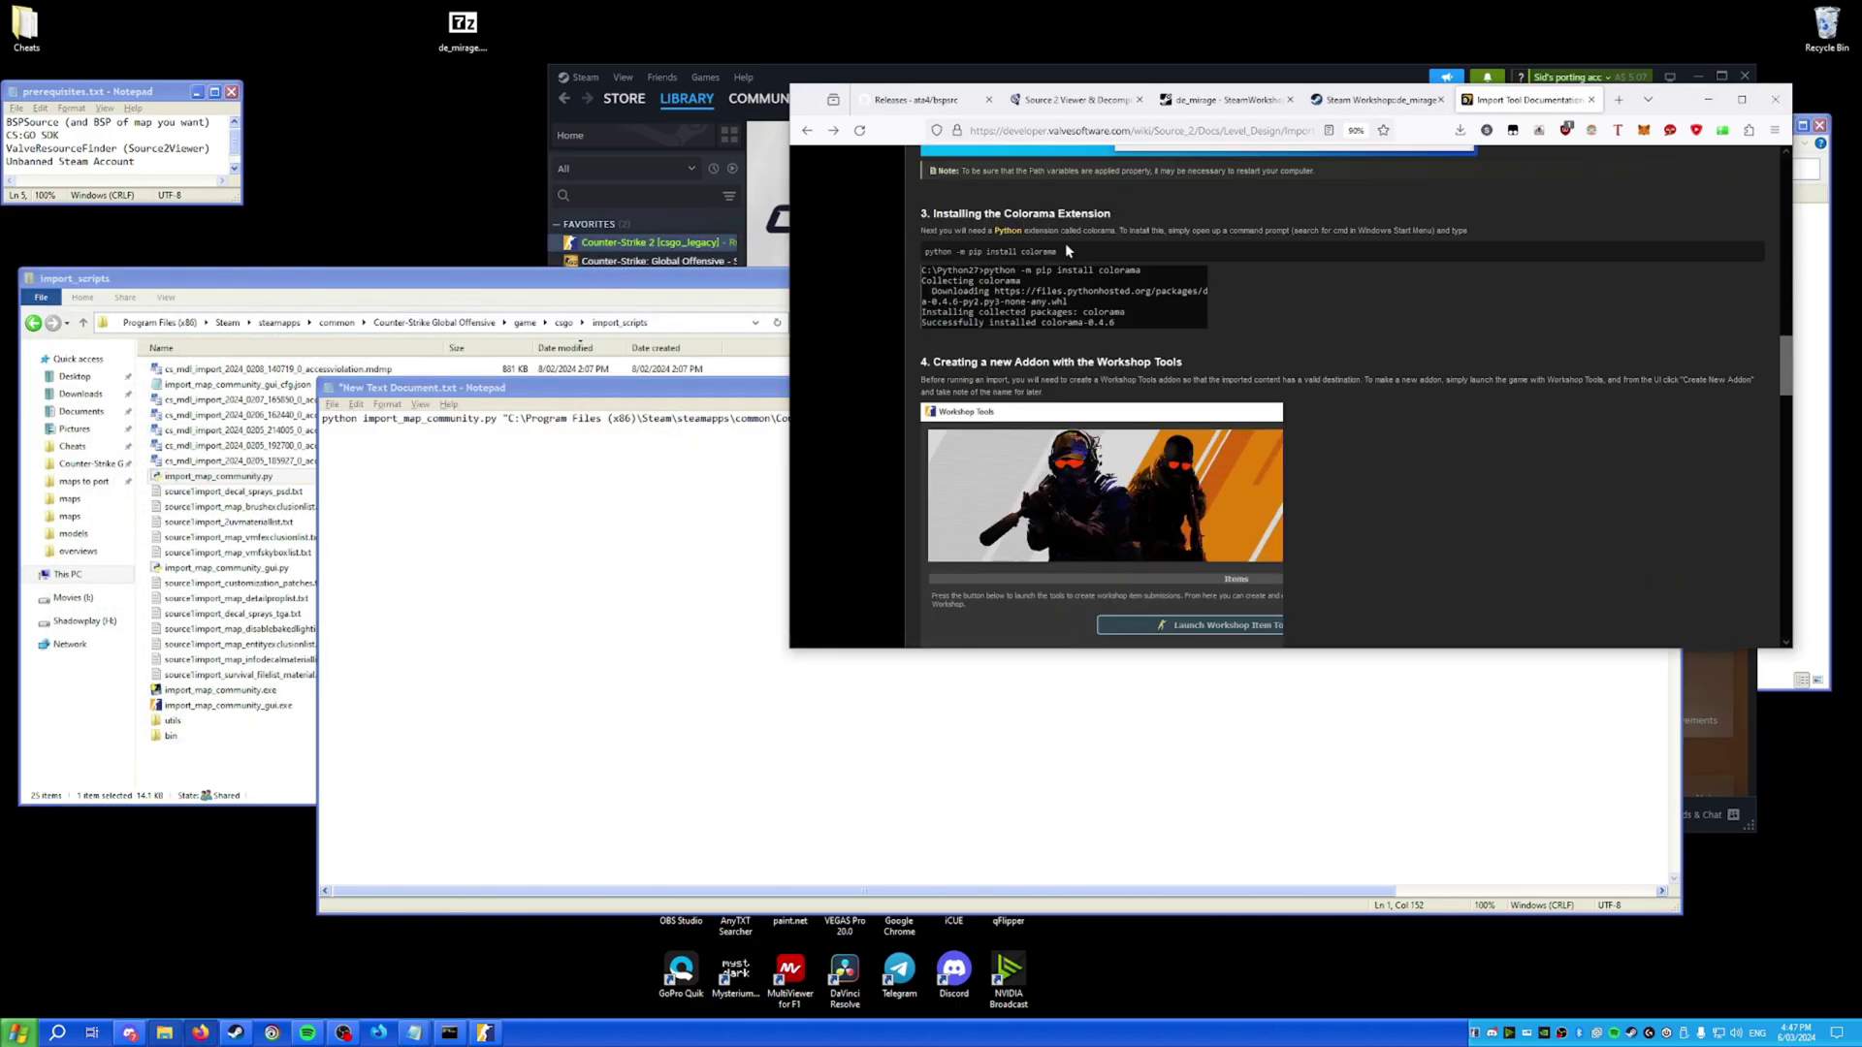
{"action": "left_click_drag", "start_coordinate": [1056, 251], "coordinate": [924, 251]}
{"action": "key", "text": "super"}
{"action": "type", "text": "cmd"}
{"action": "key", "text": "Return"}
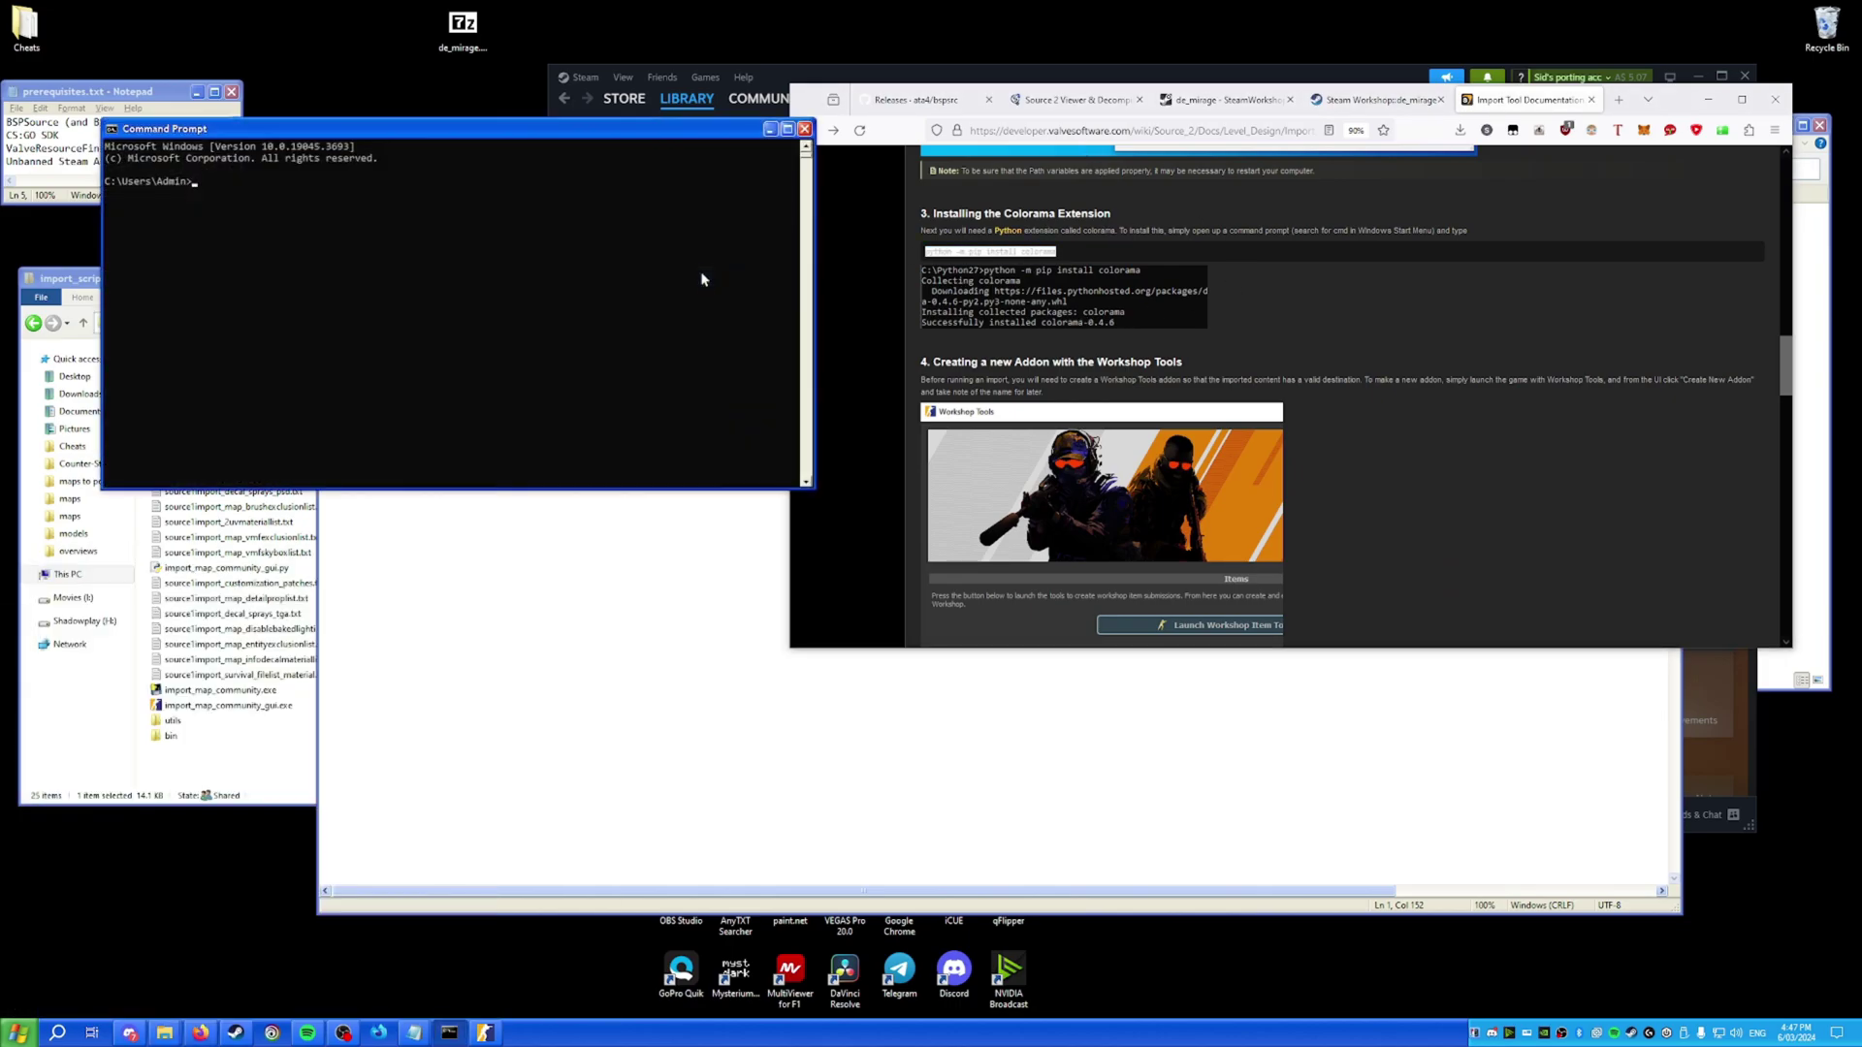
{"action": "scroll", "coordinate": [1046, 391], "scroll_direction": "up", "scroll_amount": 3}
{"action": "right_click", "coordinate": [527, 278]}
{"action": "key", "text": "Return"}
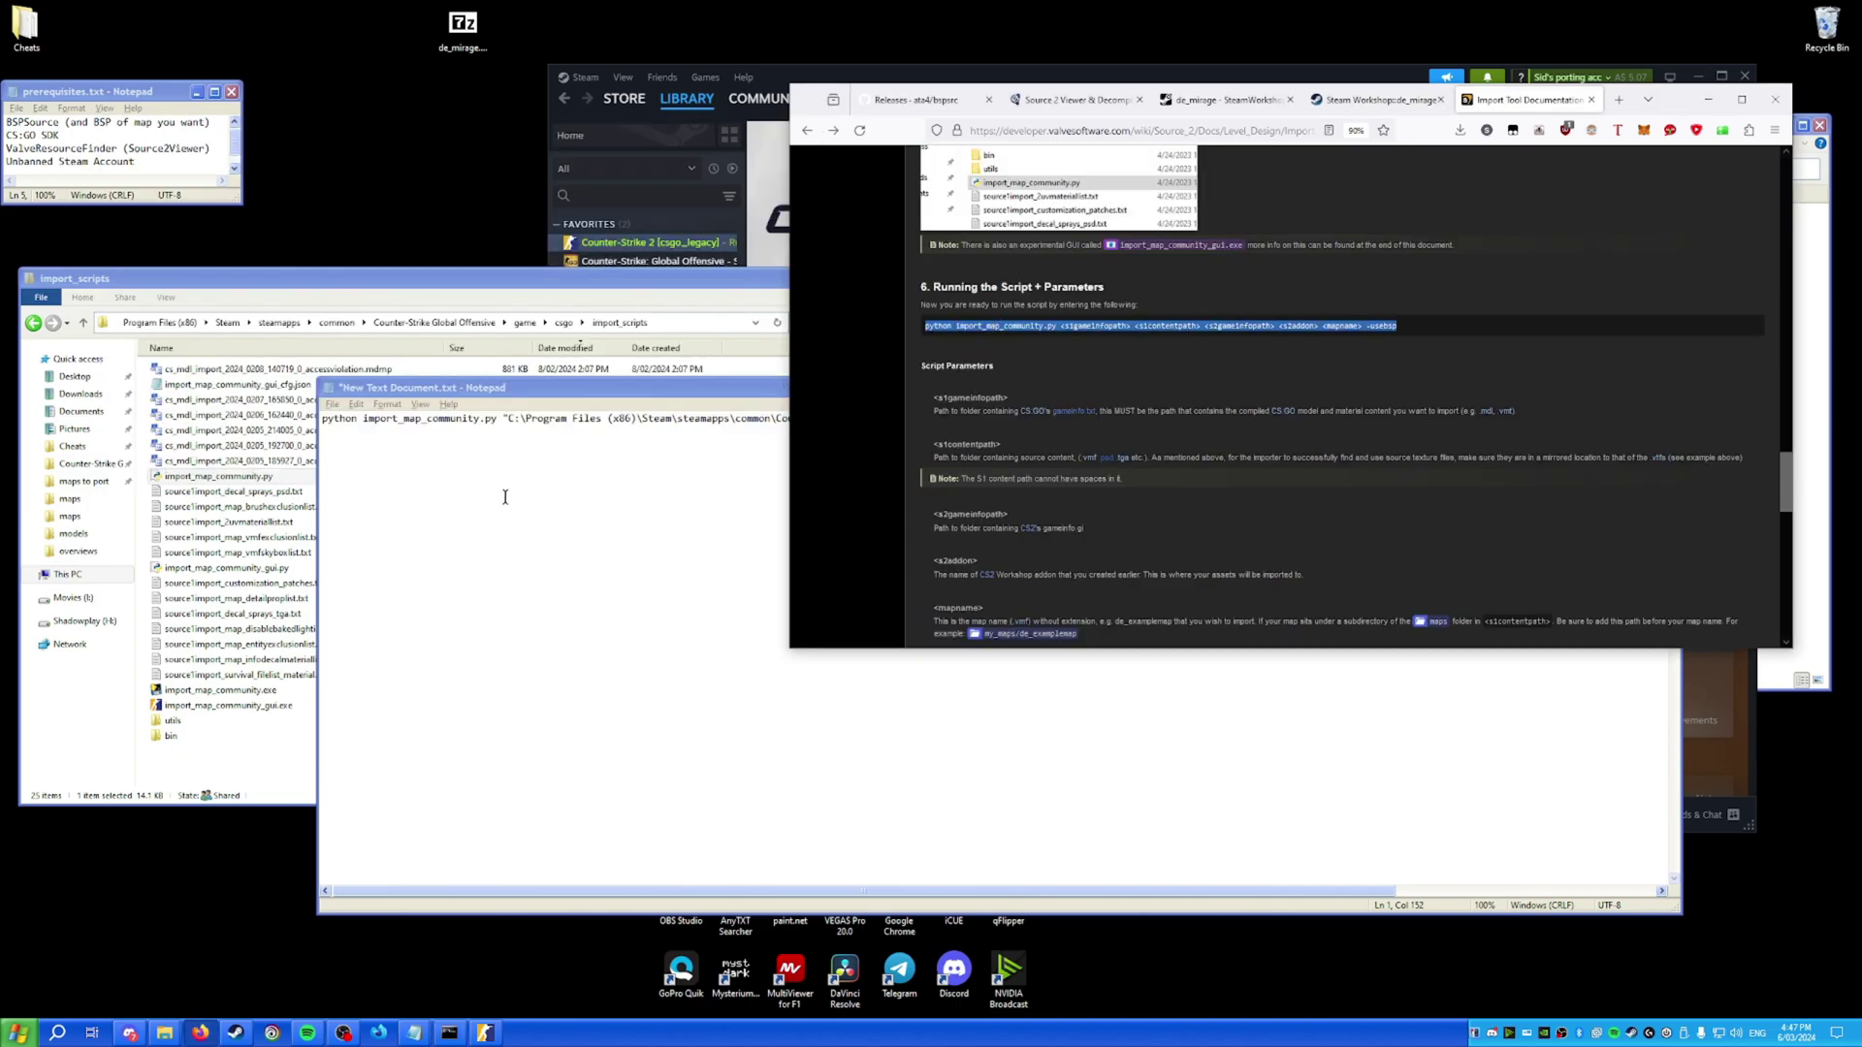
Insert "python import_map_community.py <s1gameinfopath> <s1contentpath> <s2gameinfopath> <s2addon> <mapname> -usebsp" above the existing command in the text document, with a blank line between them.
{"action": "left_click", "coordinate": [449, 480]}
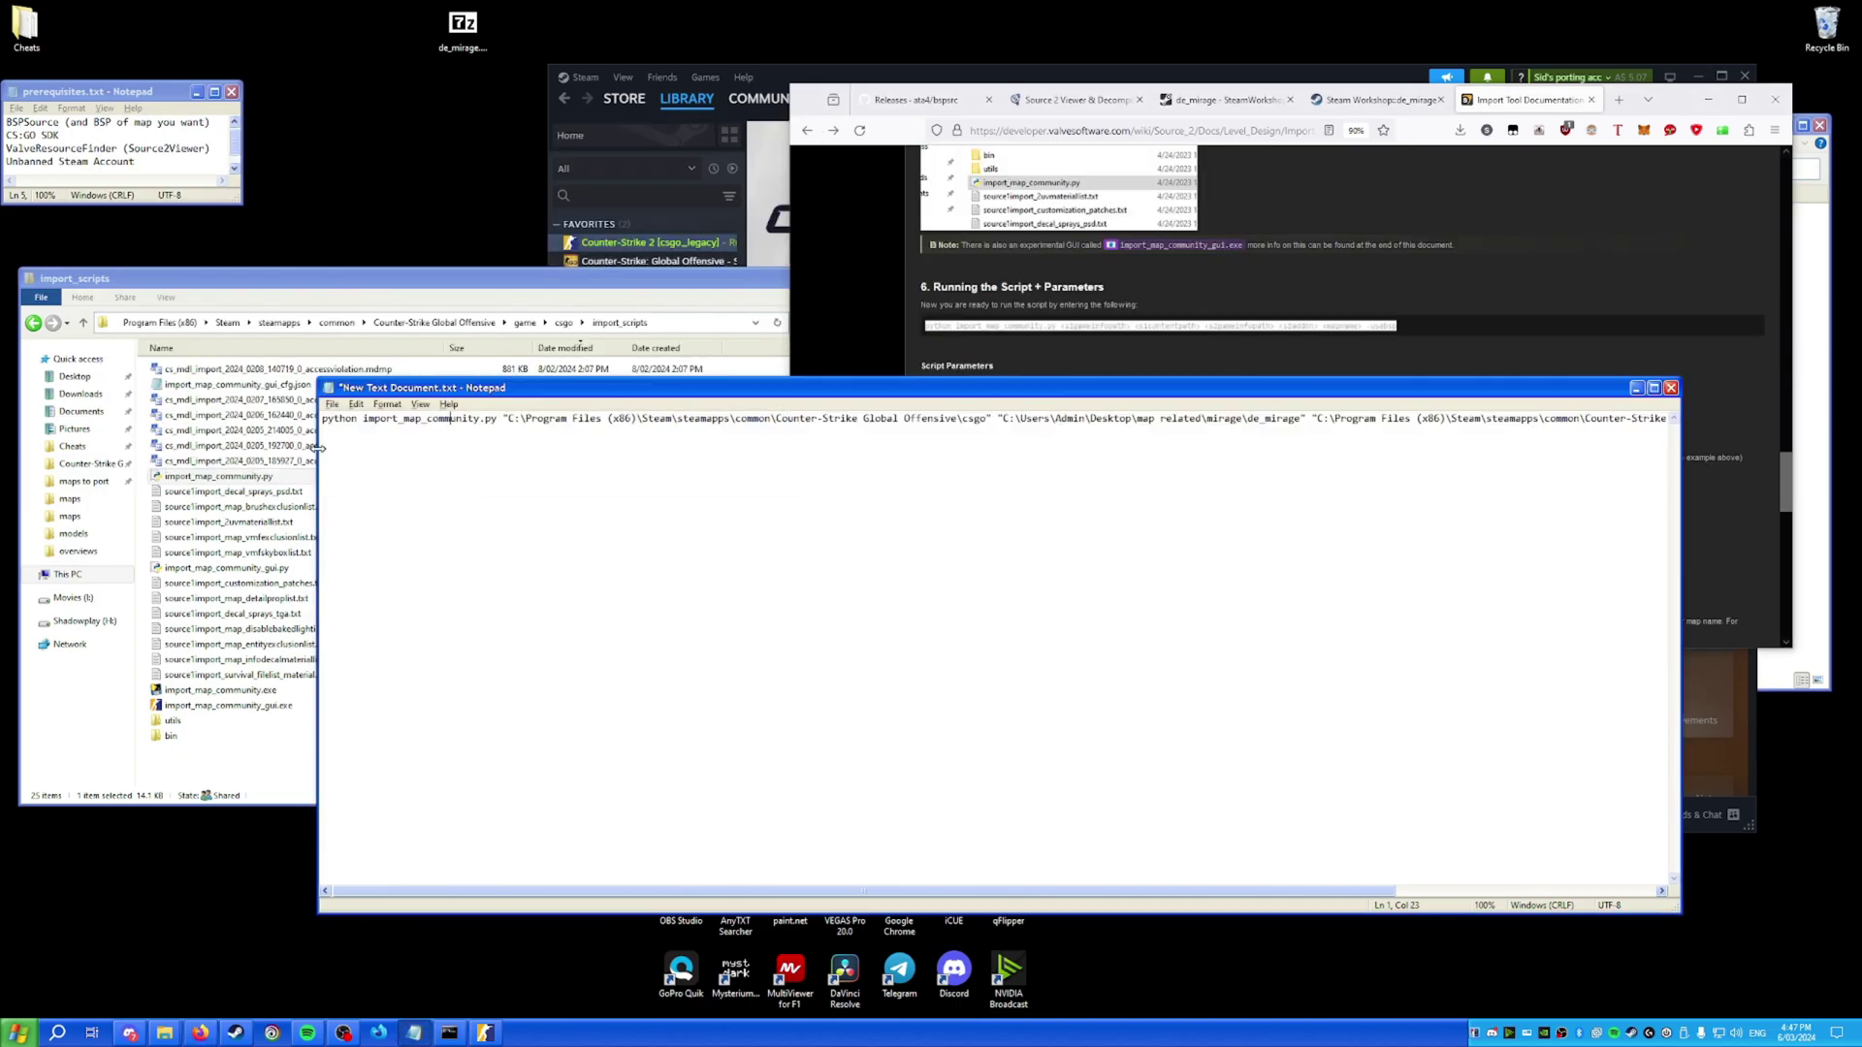
{"action": "key", "text": "Return"}
{"action": "key", "text": "Return"}
{"action": "key", "text": "Up"}
{"action": "key", "text": "Up"}
{"action": "type", "text": "python import_map_community.py <s1gameinfopath> <s1contentpath> <s2gameinfopath> <s2addon> <mapname> -usebsp"}
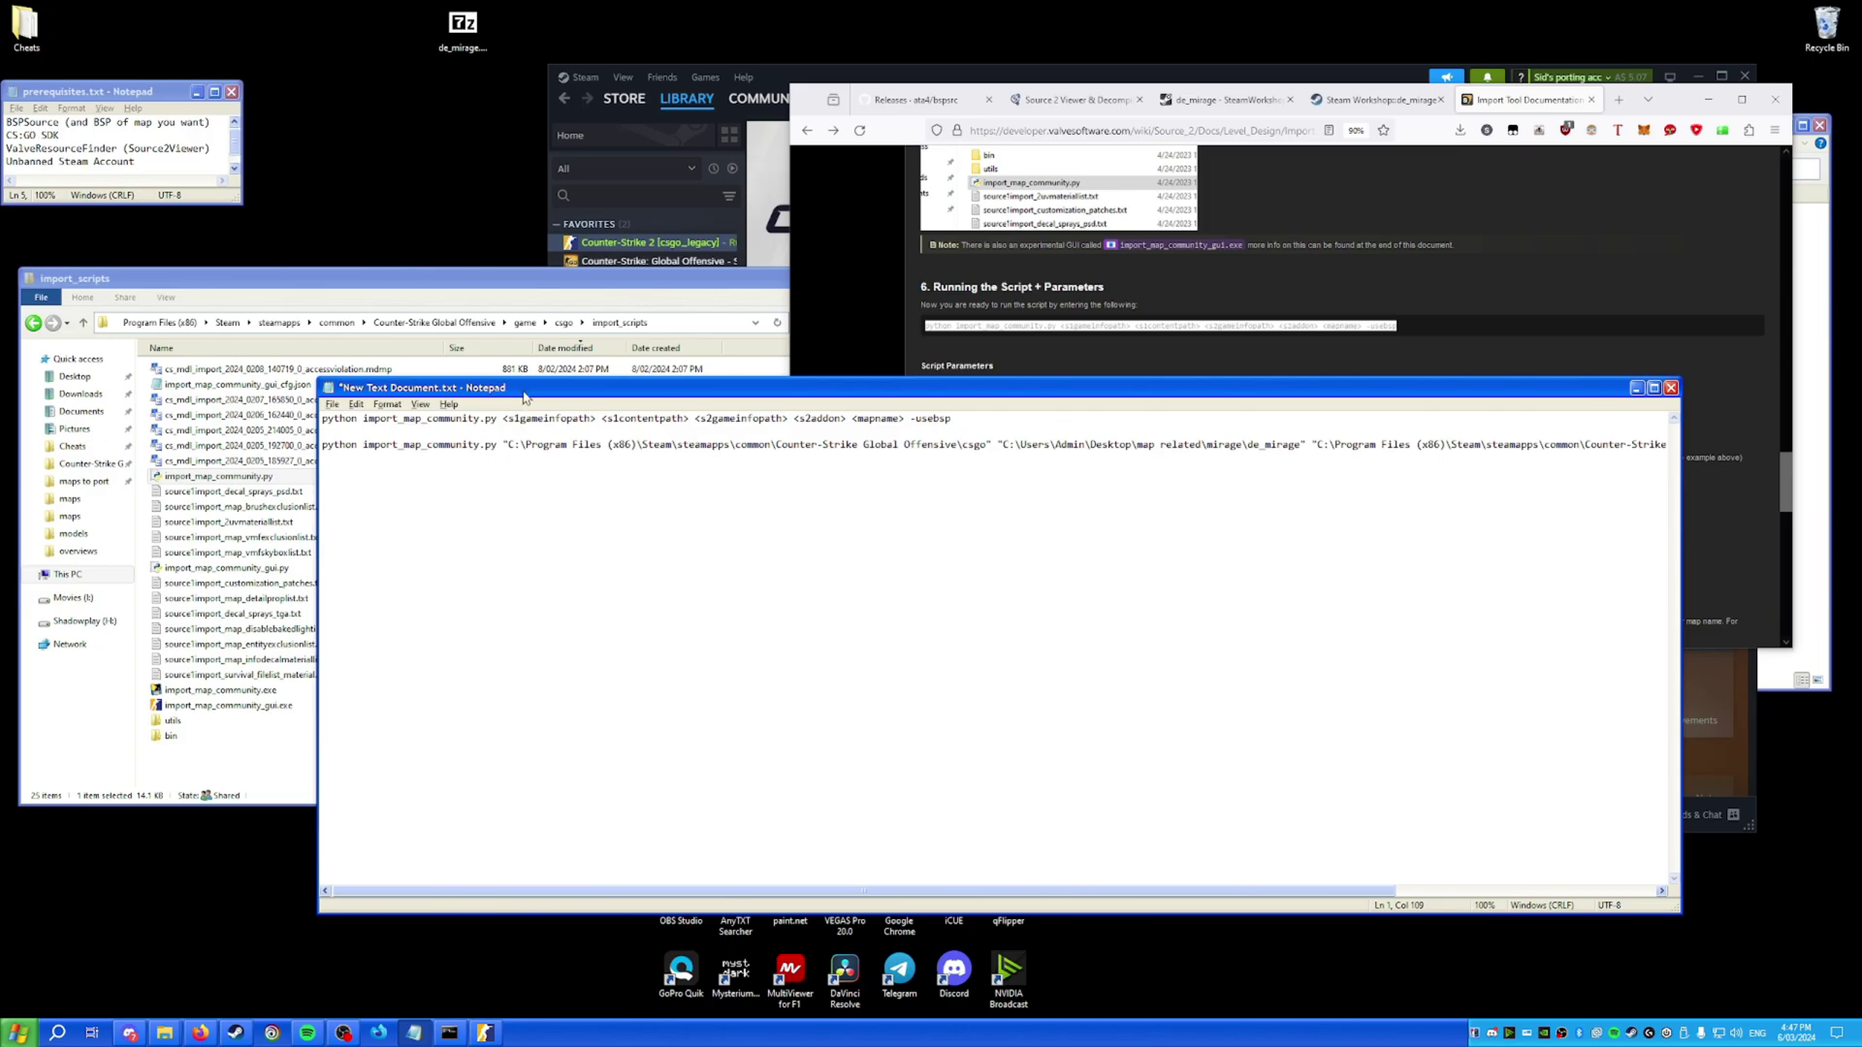
Replace <s1gameinfopath> in the first command with "C:\Program Files (x86)\Steam\steamapps\common\Counter-Strike Global Offensive\csgo", copying the path from that folder.
{"action": "left_click_drag", "start_coordinate": [525, 396], "coordinate": [793, 434]}
{"action": "left_click", "coordinate": [434, 322]}
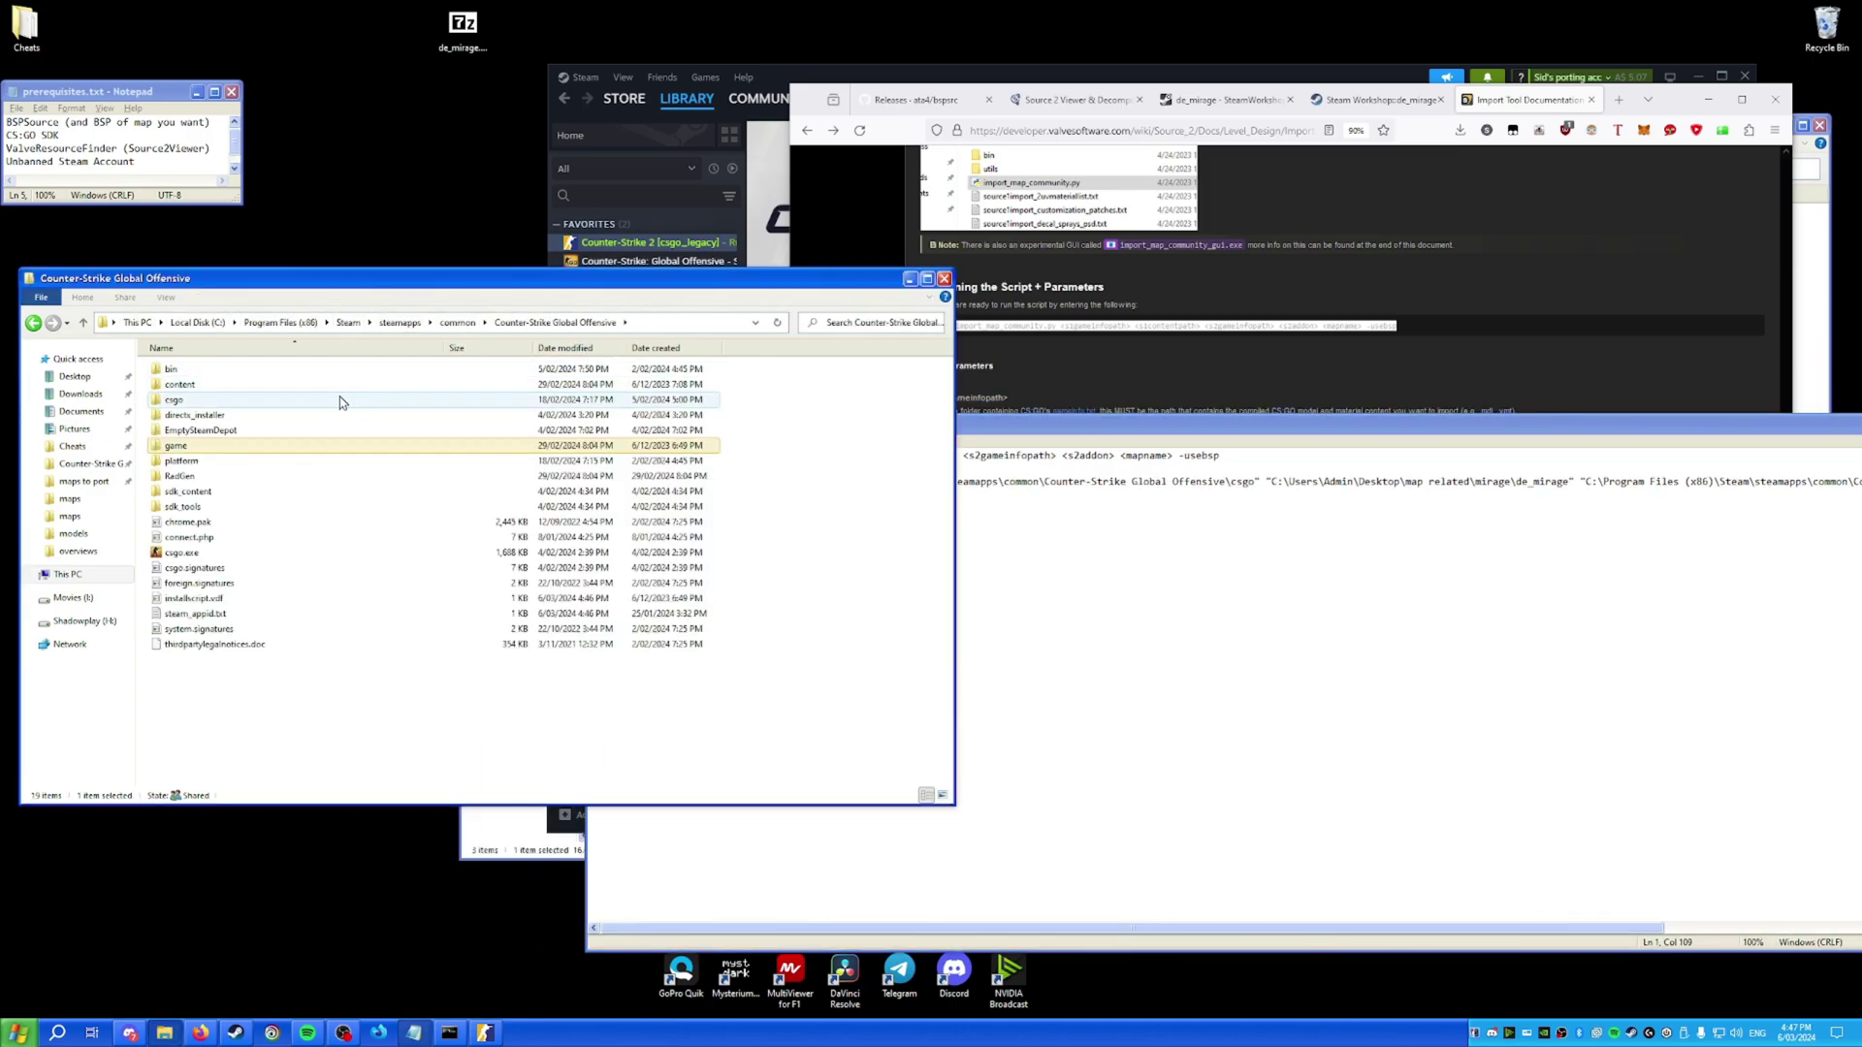
{"action": "double_click", "coordinate": [326, 400]}
{"action": "left_click", "coordinate": [1163, 624]}
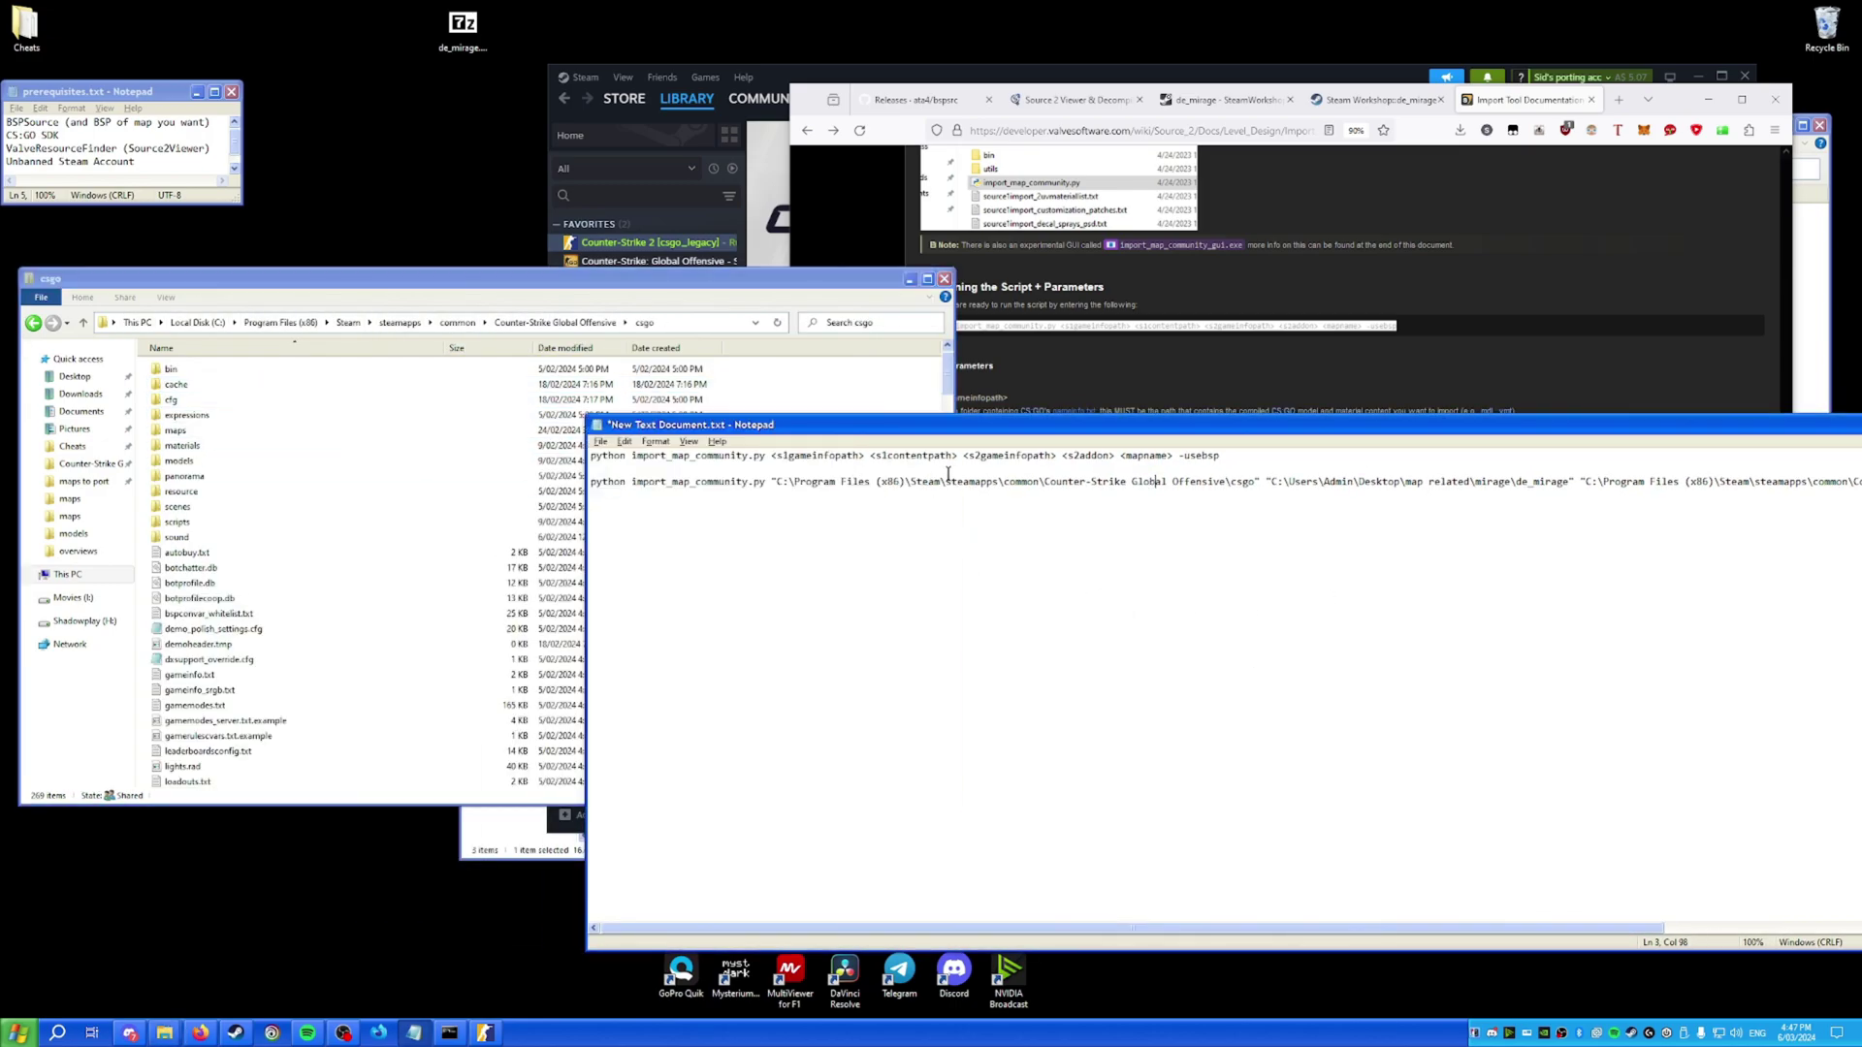
{"action": "scroll", "coordinate": [178, 605], "scroll_direction": "down", "scroll_amount": 2}
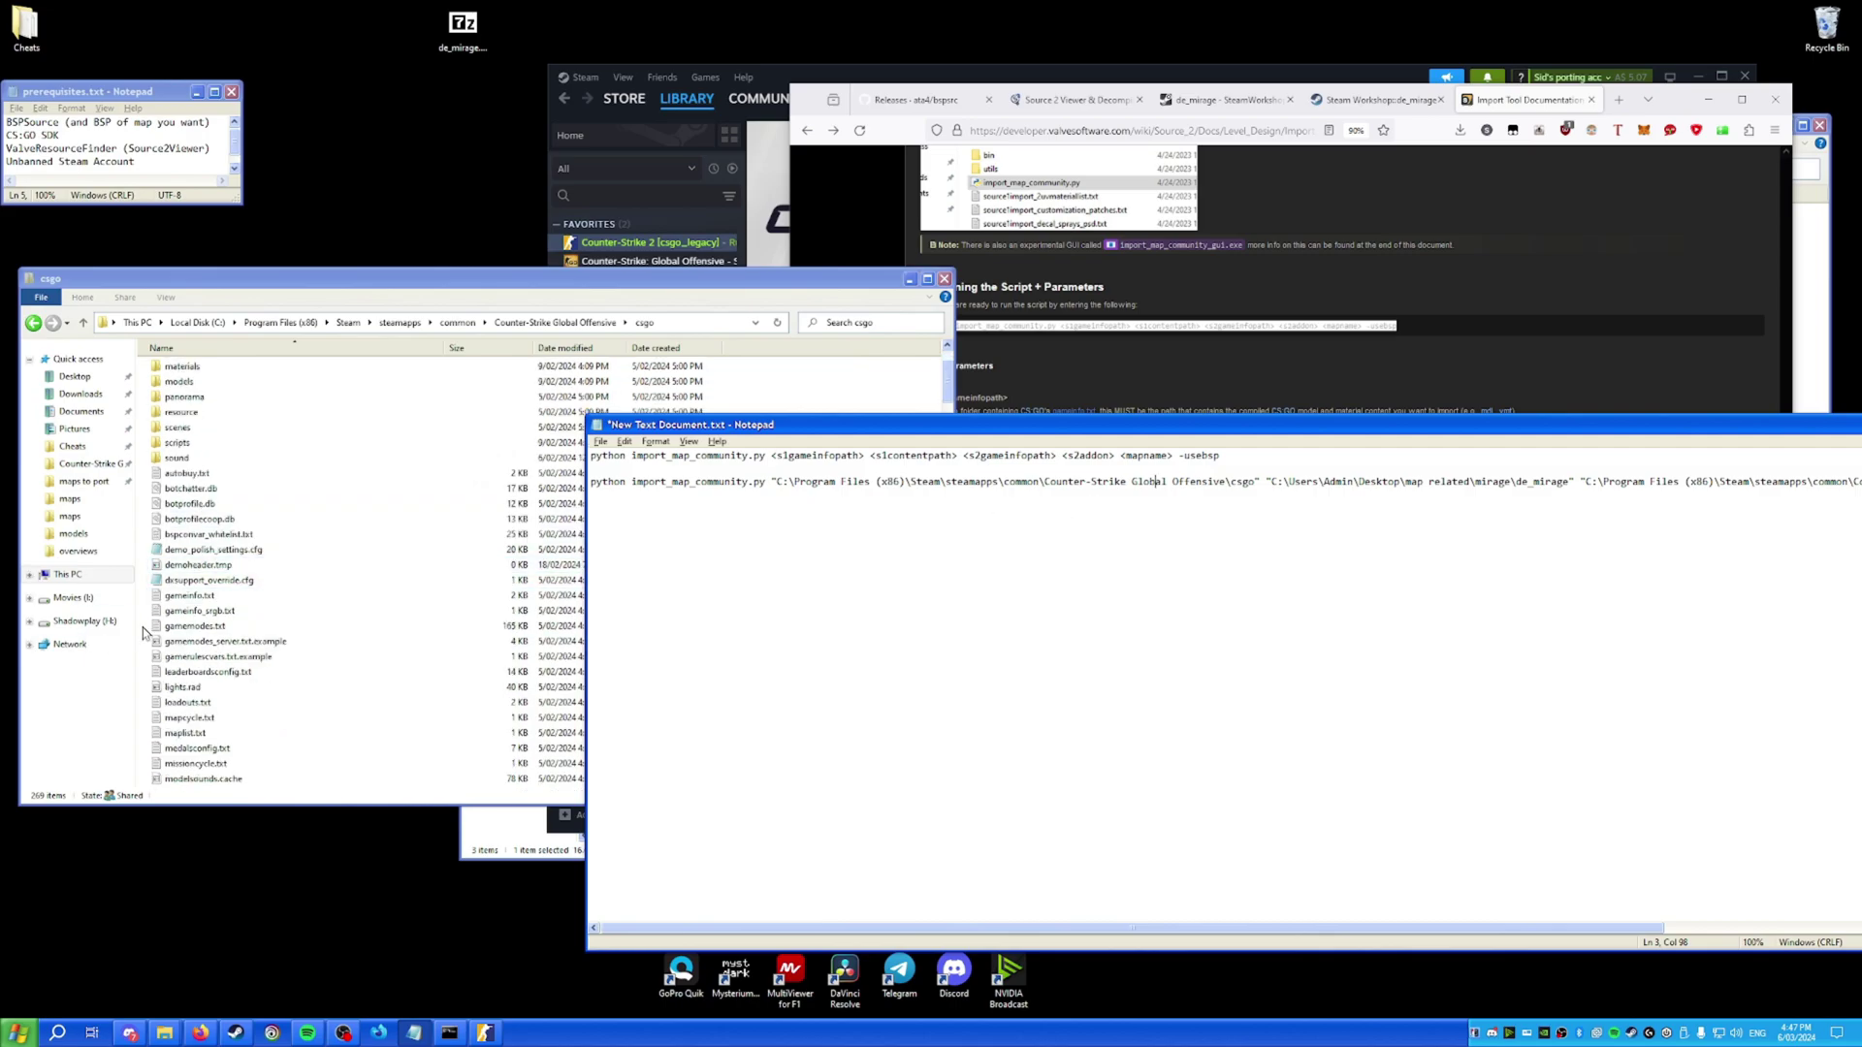
{"action": "left_click", "coordinate": [698, 326]}
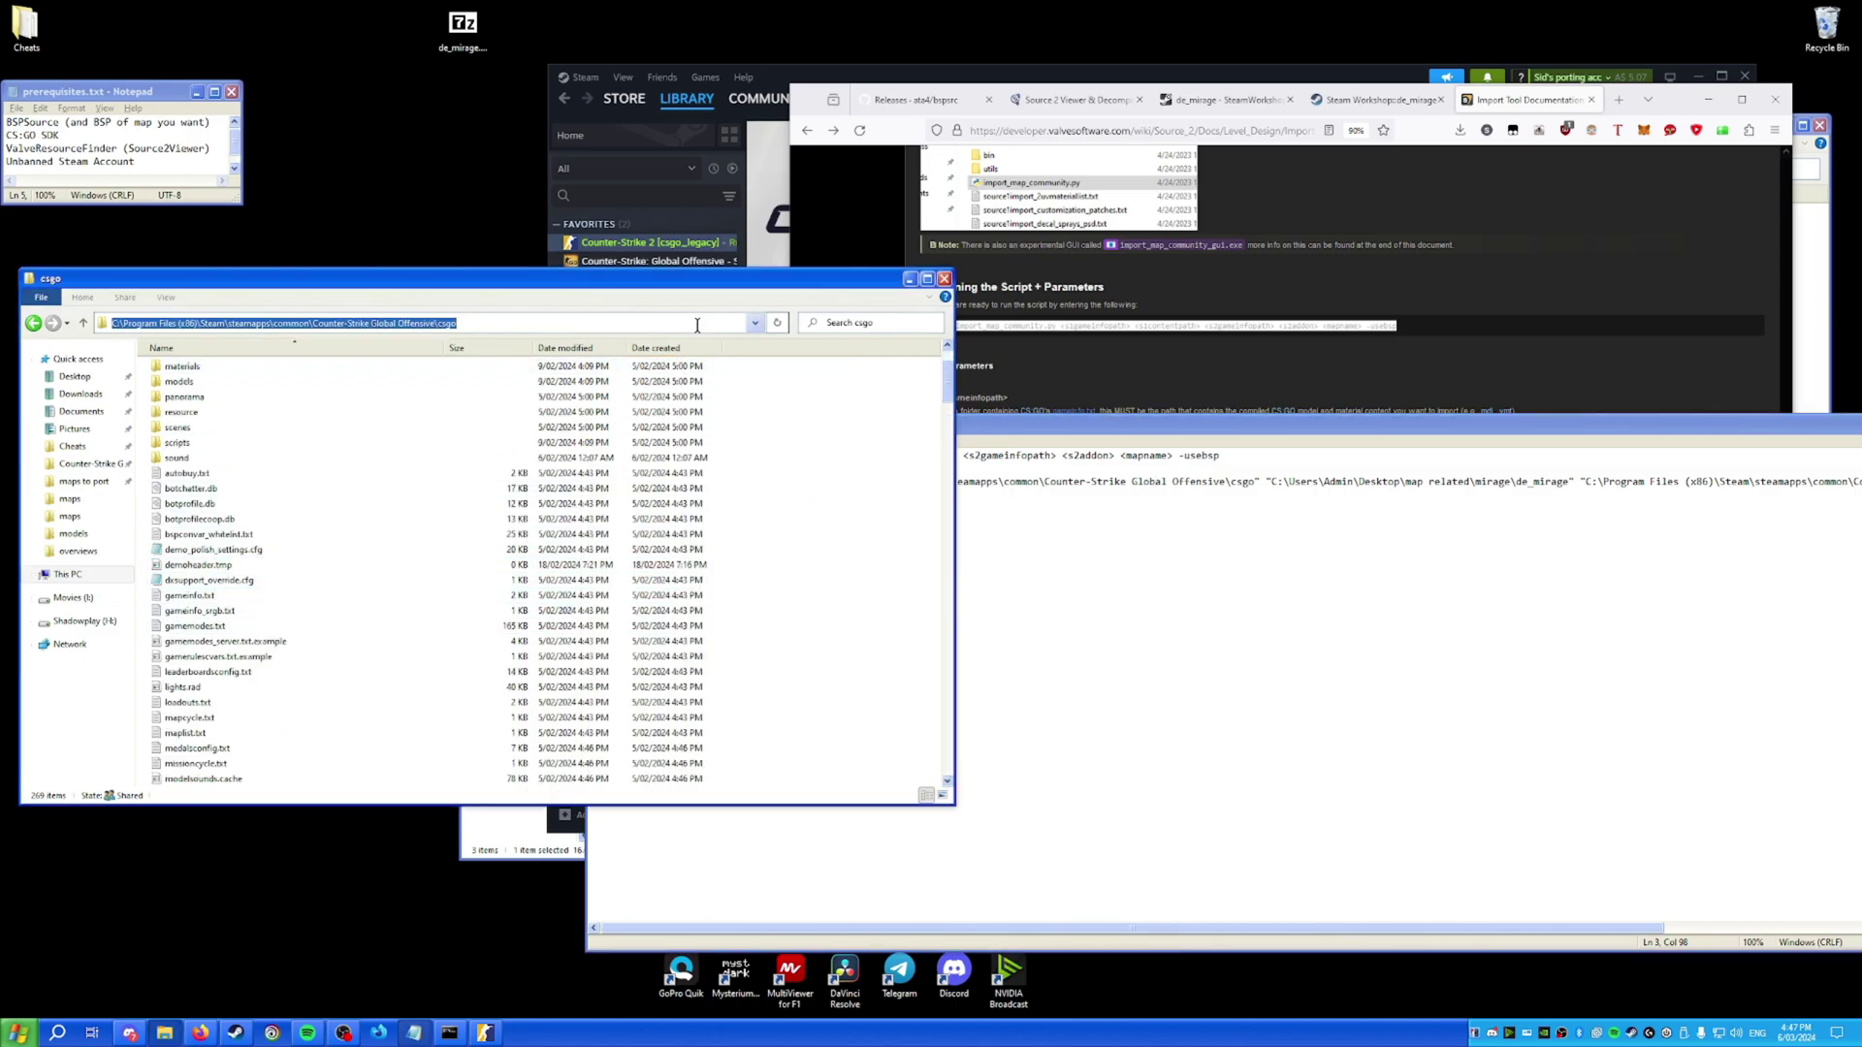
{"action": "left_click_drag", "start_coordinate": [1259, 620], "coordinate": [1296, 640]}
{"action": "left_click", "coordinate": [873, 460]}
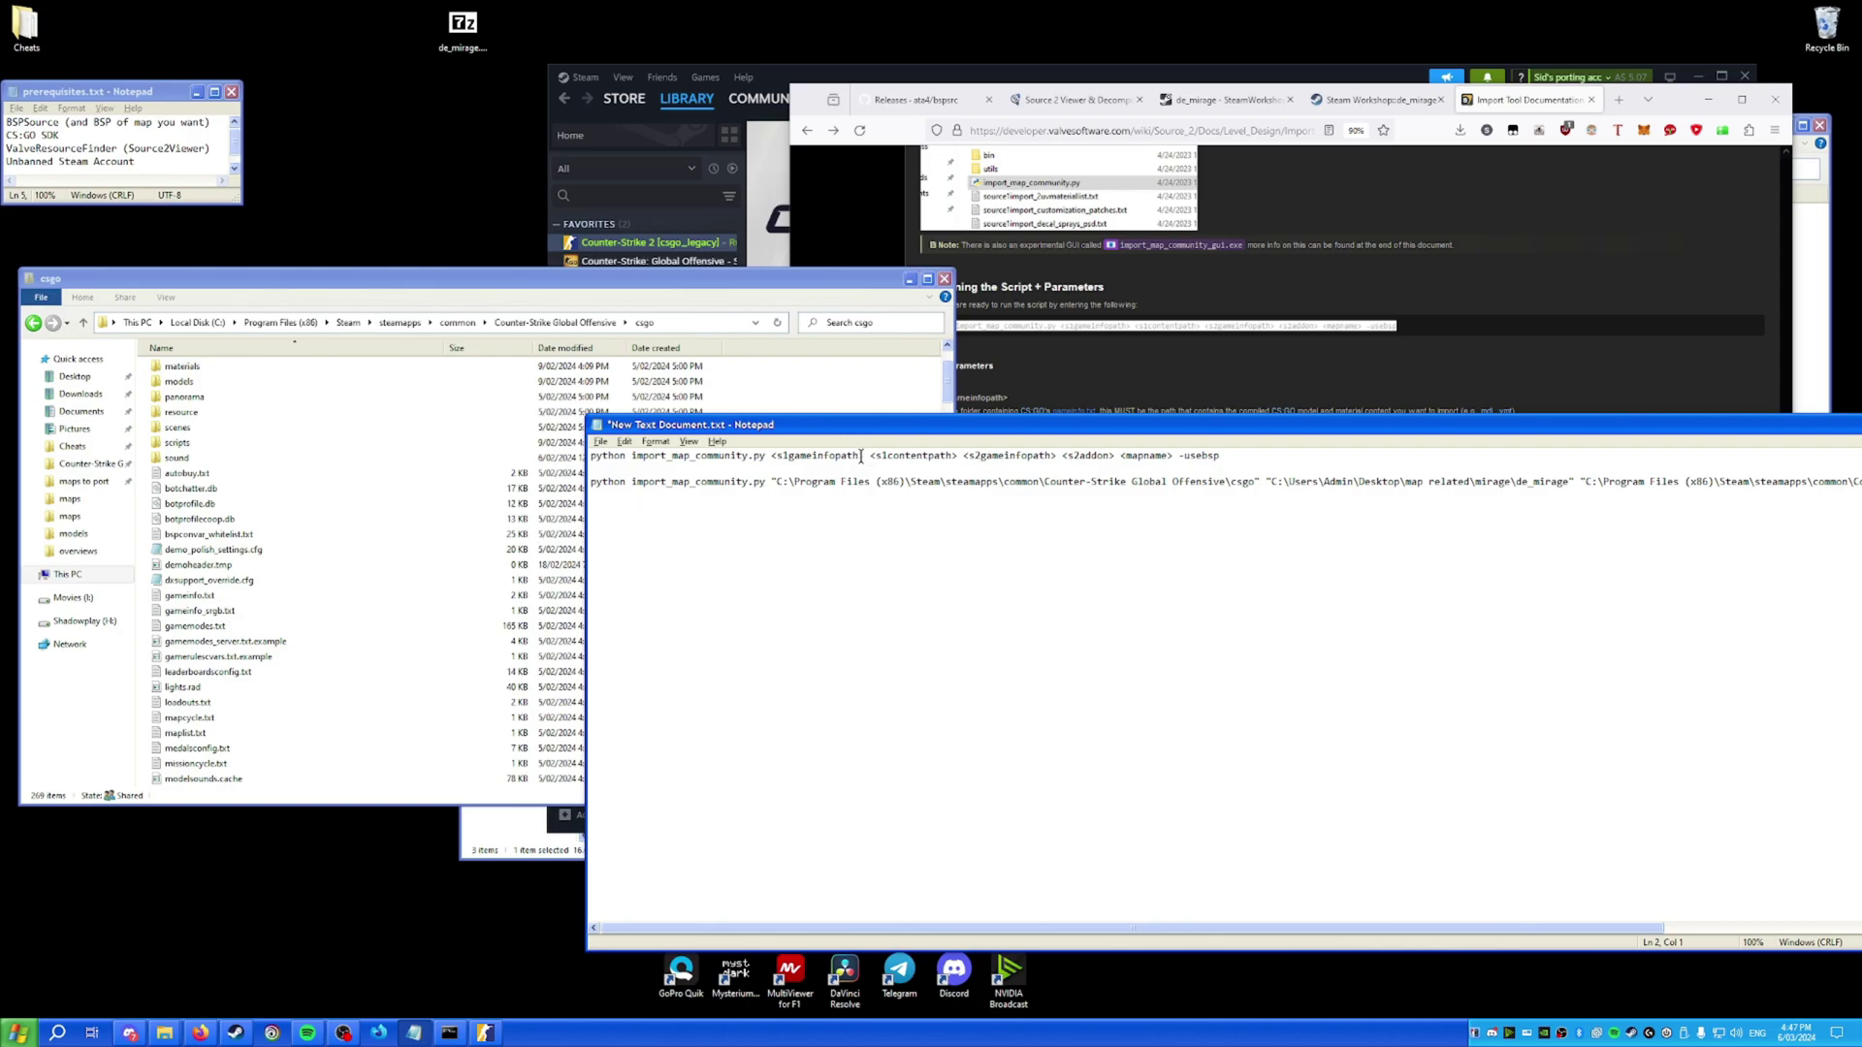
{"action": "left_click_drag", "start_coordinate": [862, 457], "coordinate": [792, 459]}
{"action": "type", "text": "\"C:\\Program Files (x86)\\Steam\\steamapps\\common\\Counter-Strike Global Offensive\\csgo\""}
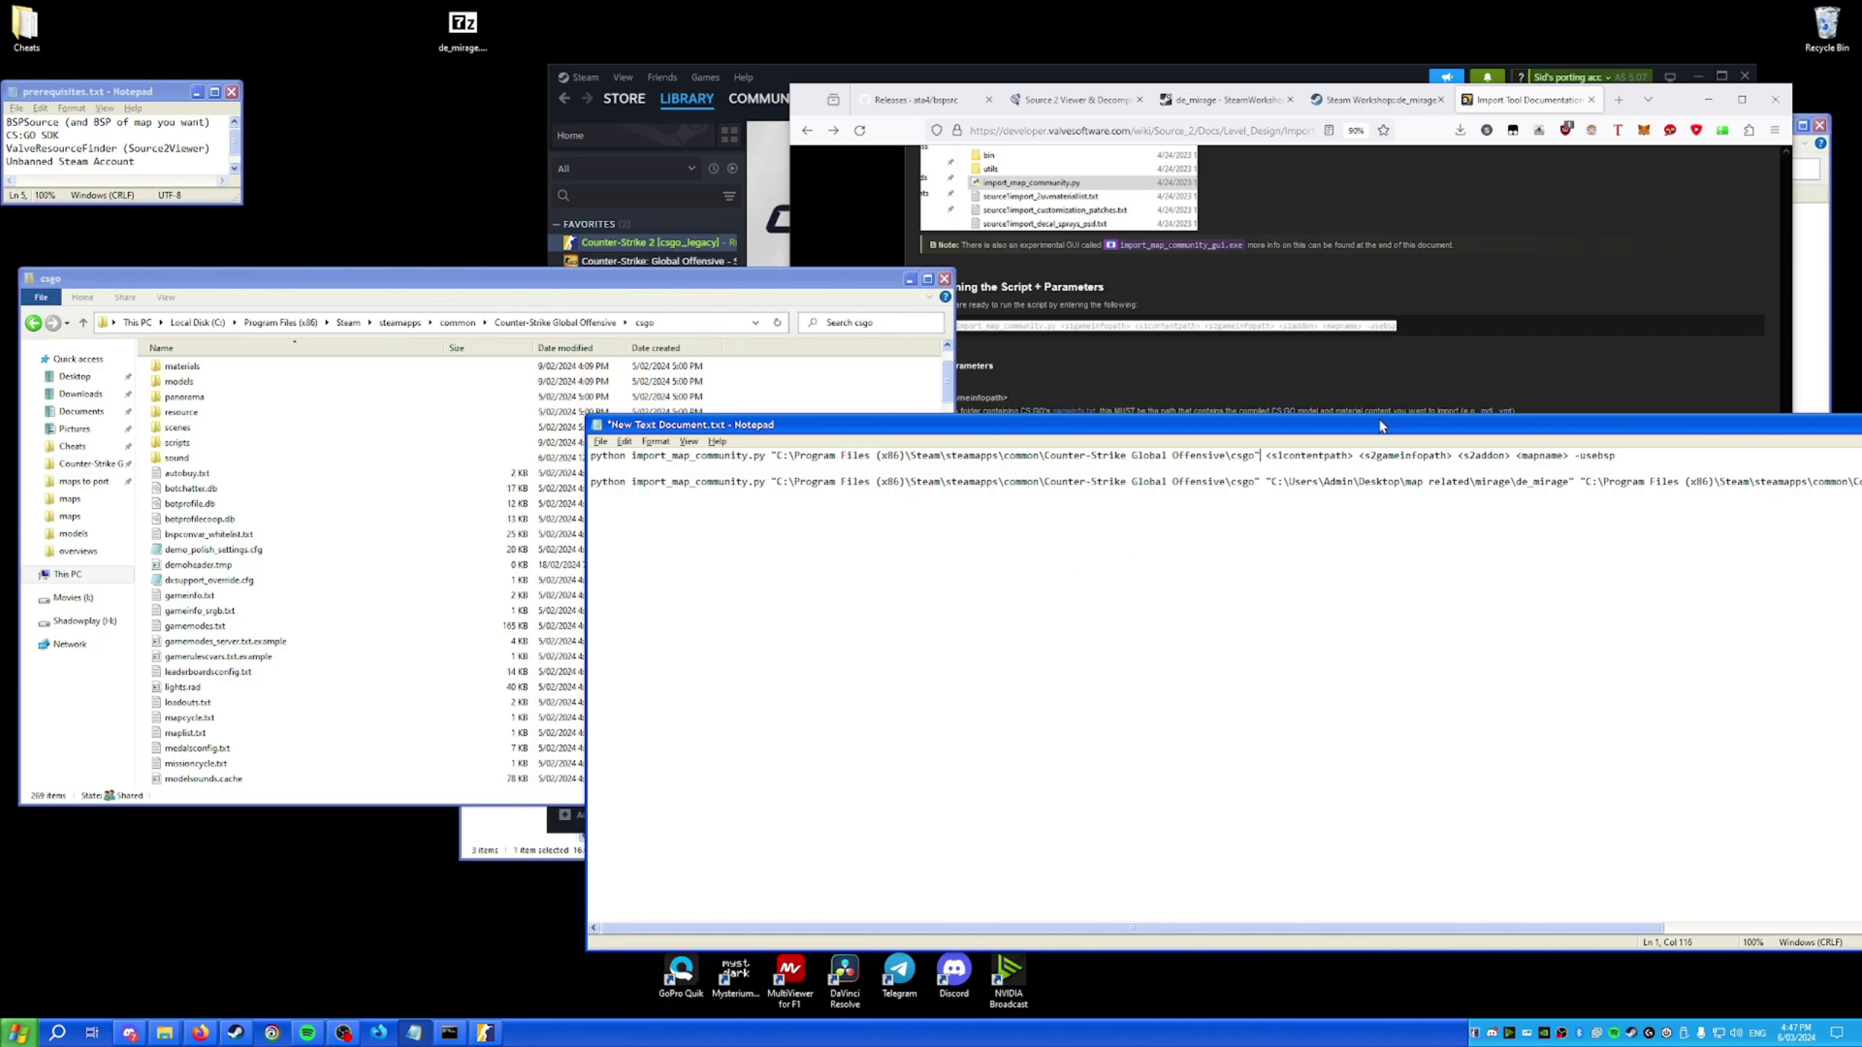
Replace <s1contentpath> with the quoted path "C:\Users\Admin\Desktop\map related\mirage\de_mirage", copied from the decompiled map's folder without the trailing \maps.
{"action": "left_click_drag", "start_coordinate": [1264, 455], "coordinate": [1343, 458]}
{"action": "mouse_move", "coordinate": [164, 1033]}
{"action": "left_click", "coordinate": [320, 977]}
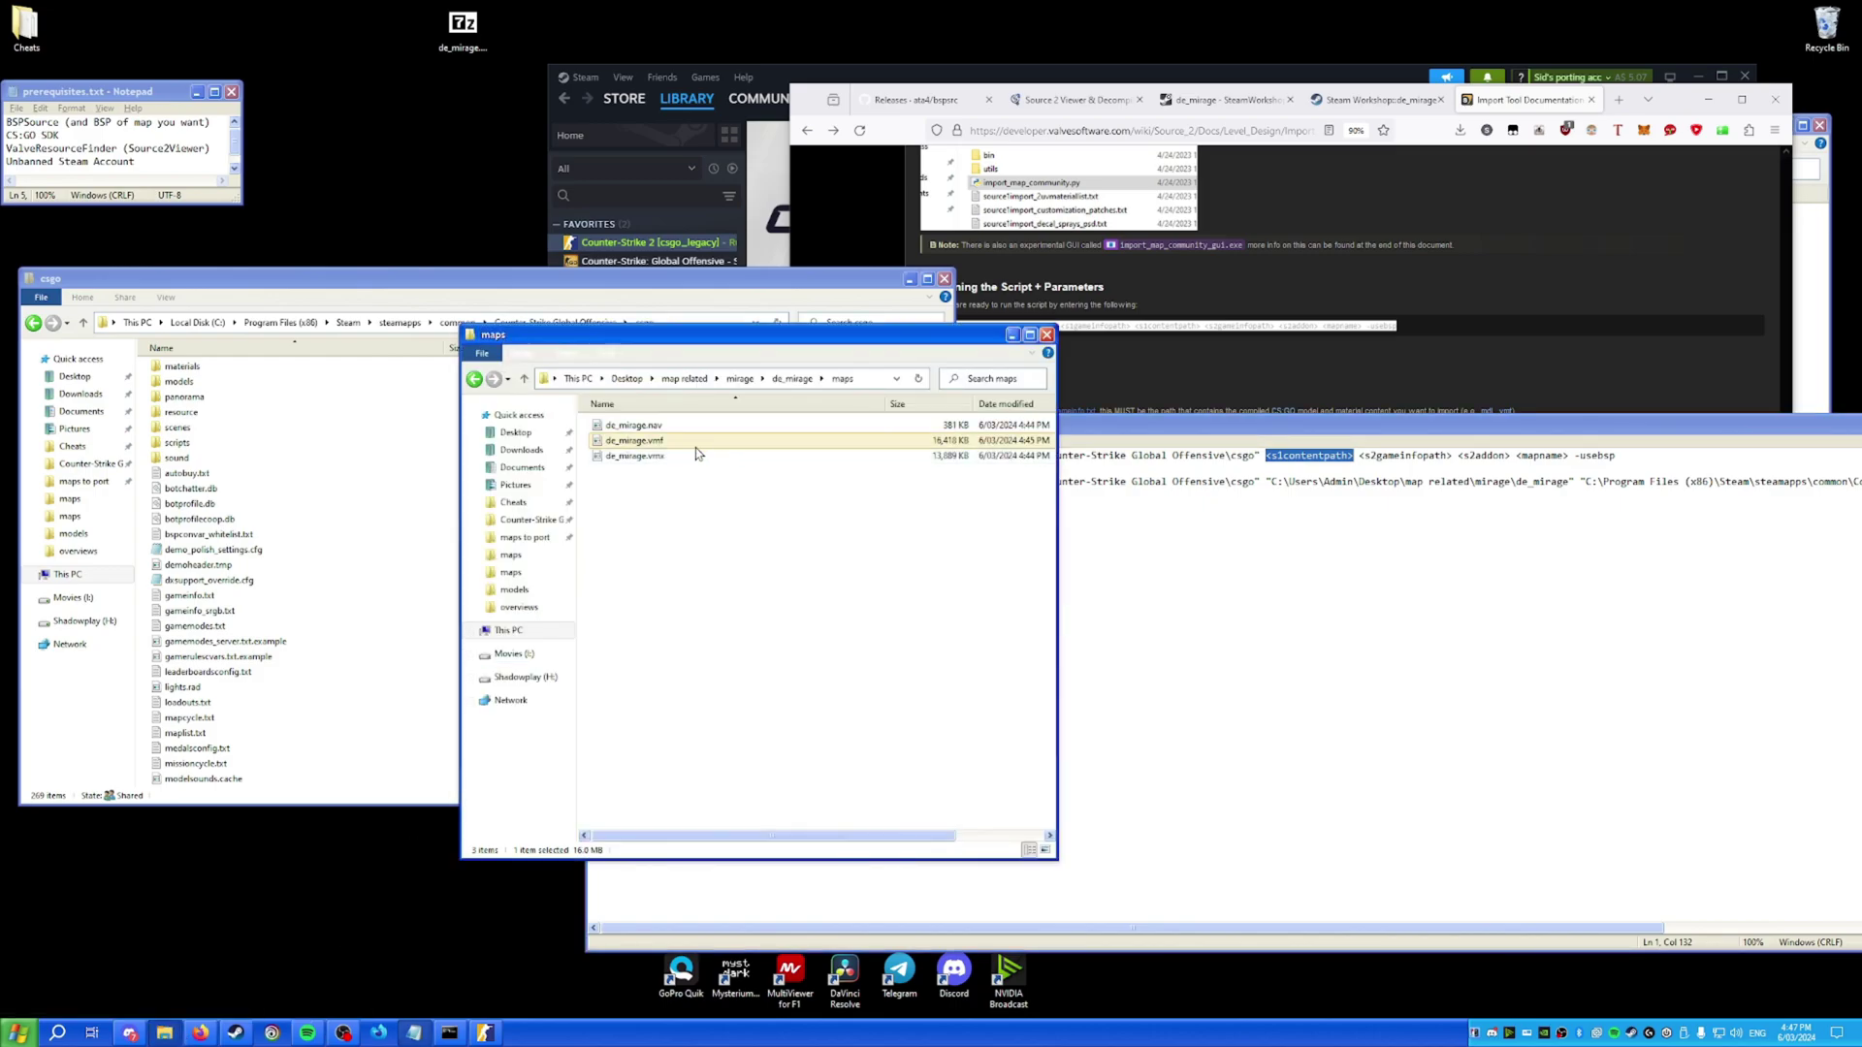
{"action": "left_click", "coordinate": [887, 379]}
{"action": "key", "text": "ctrl+c"}
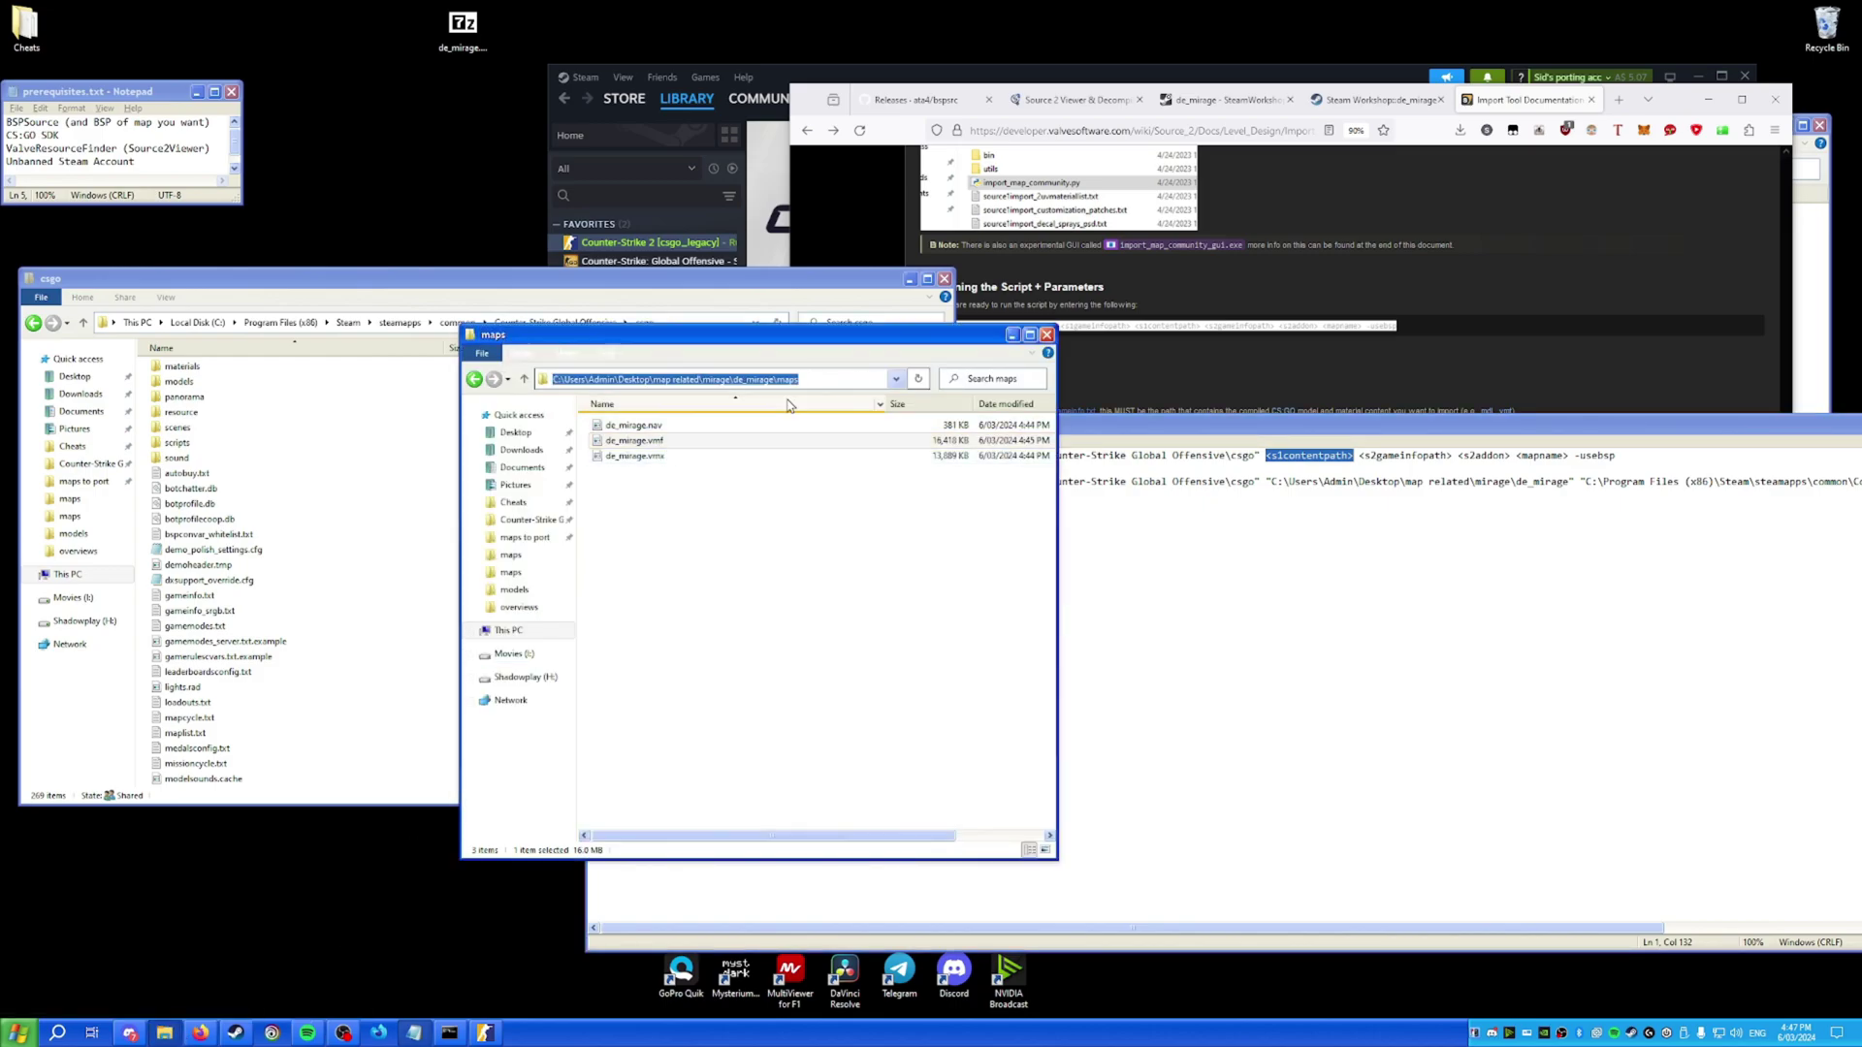
{"action": "left_click", "coordinate": [1335, 455]}
{"action": "left_click_drag", "start_coordinate": [1349, 457], "coordinate": [1265, 456]}
{"action": "key", "text": "ctrl+v"}
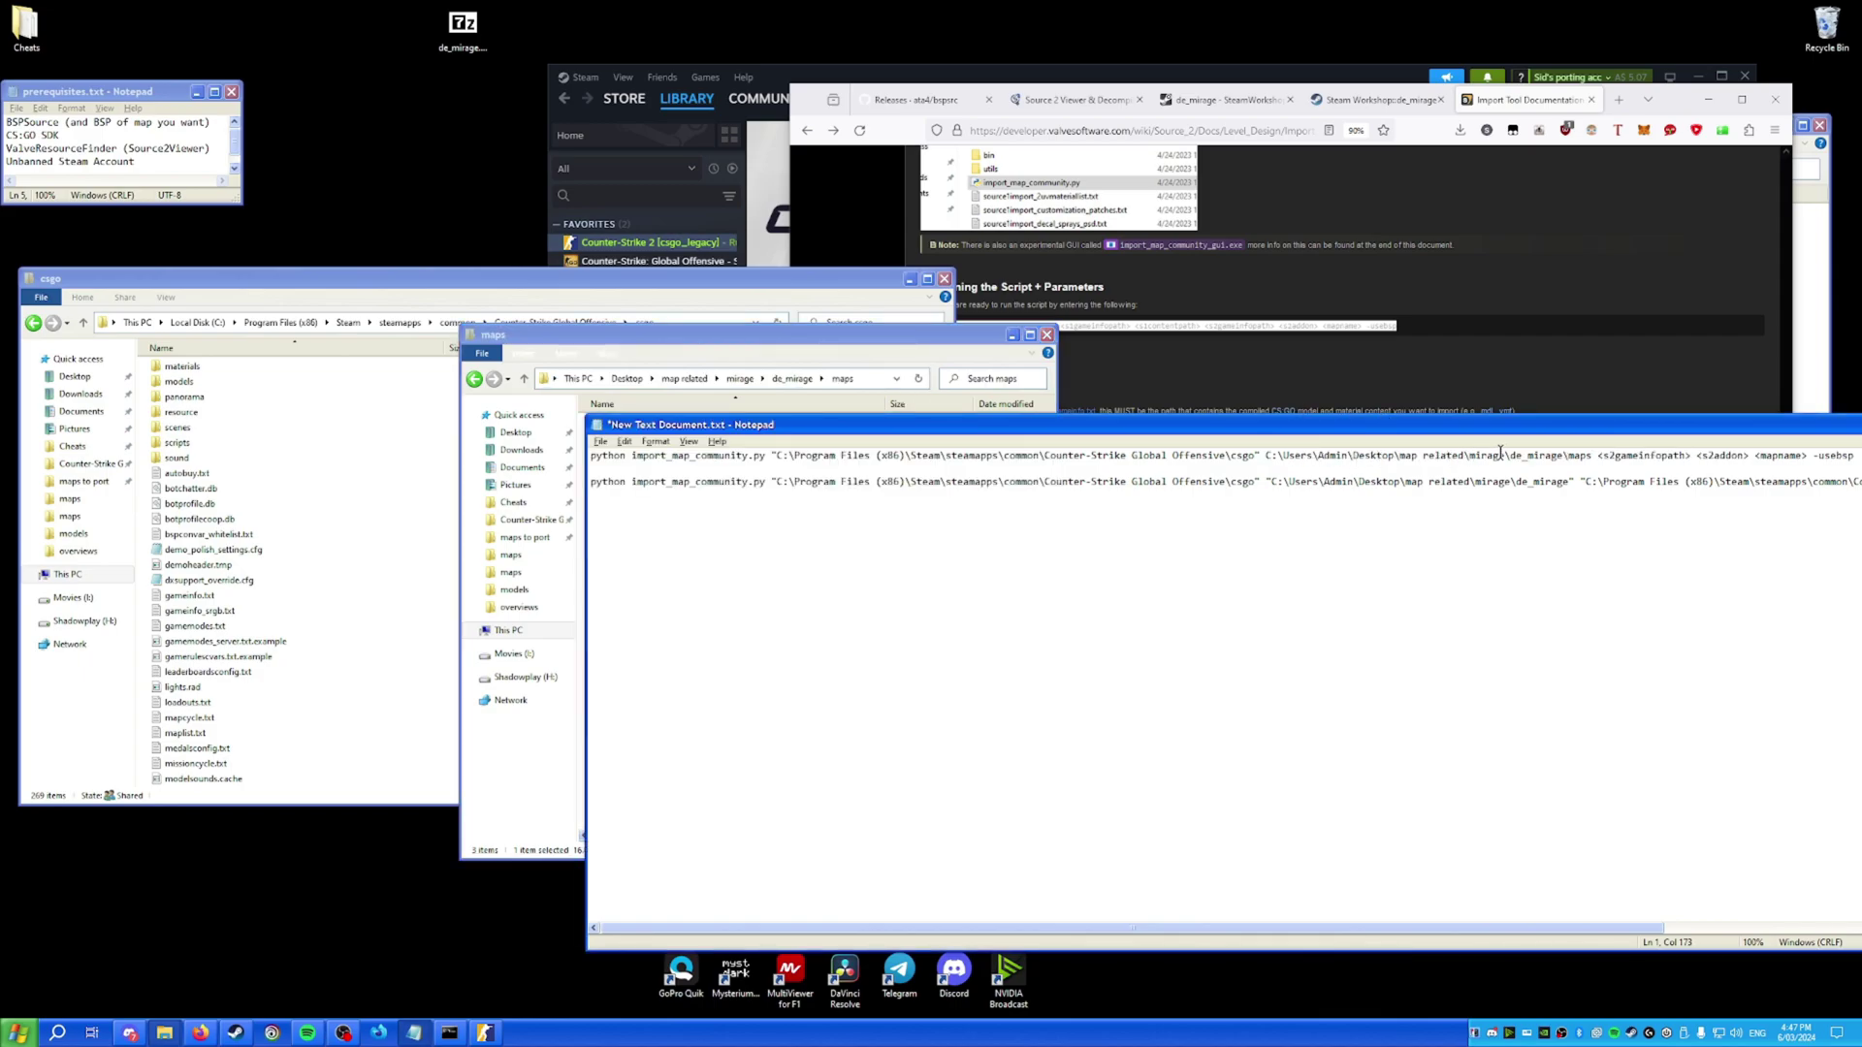
{"action": "left_click", "coordinate": [1588, 458]}
{"action": "left_click_drag", "start_coordinate": [1581, 461], "coordinate": [1567, 461]}
{"action": "type", "text": "\" "}
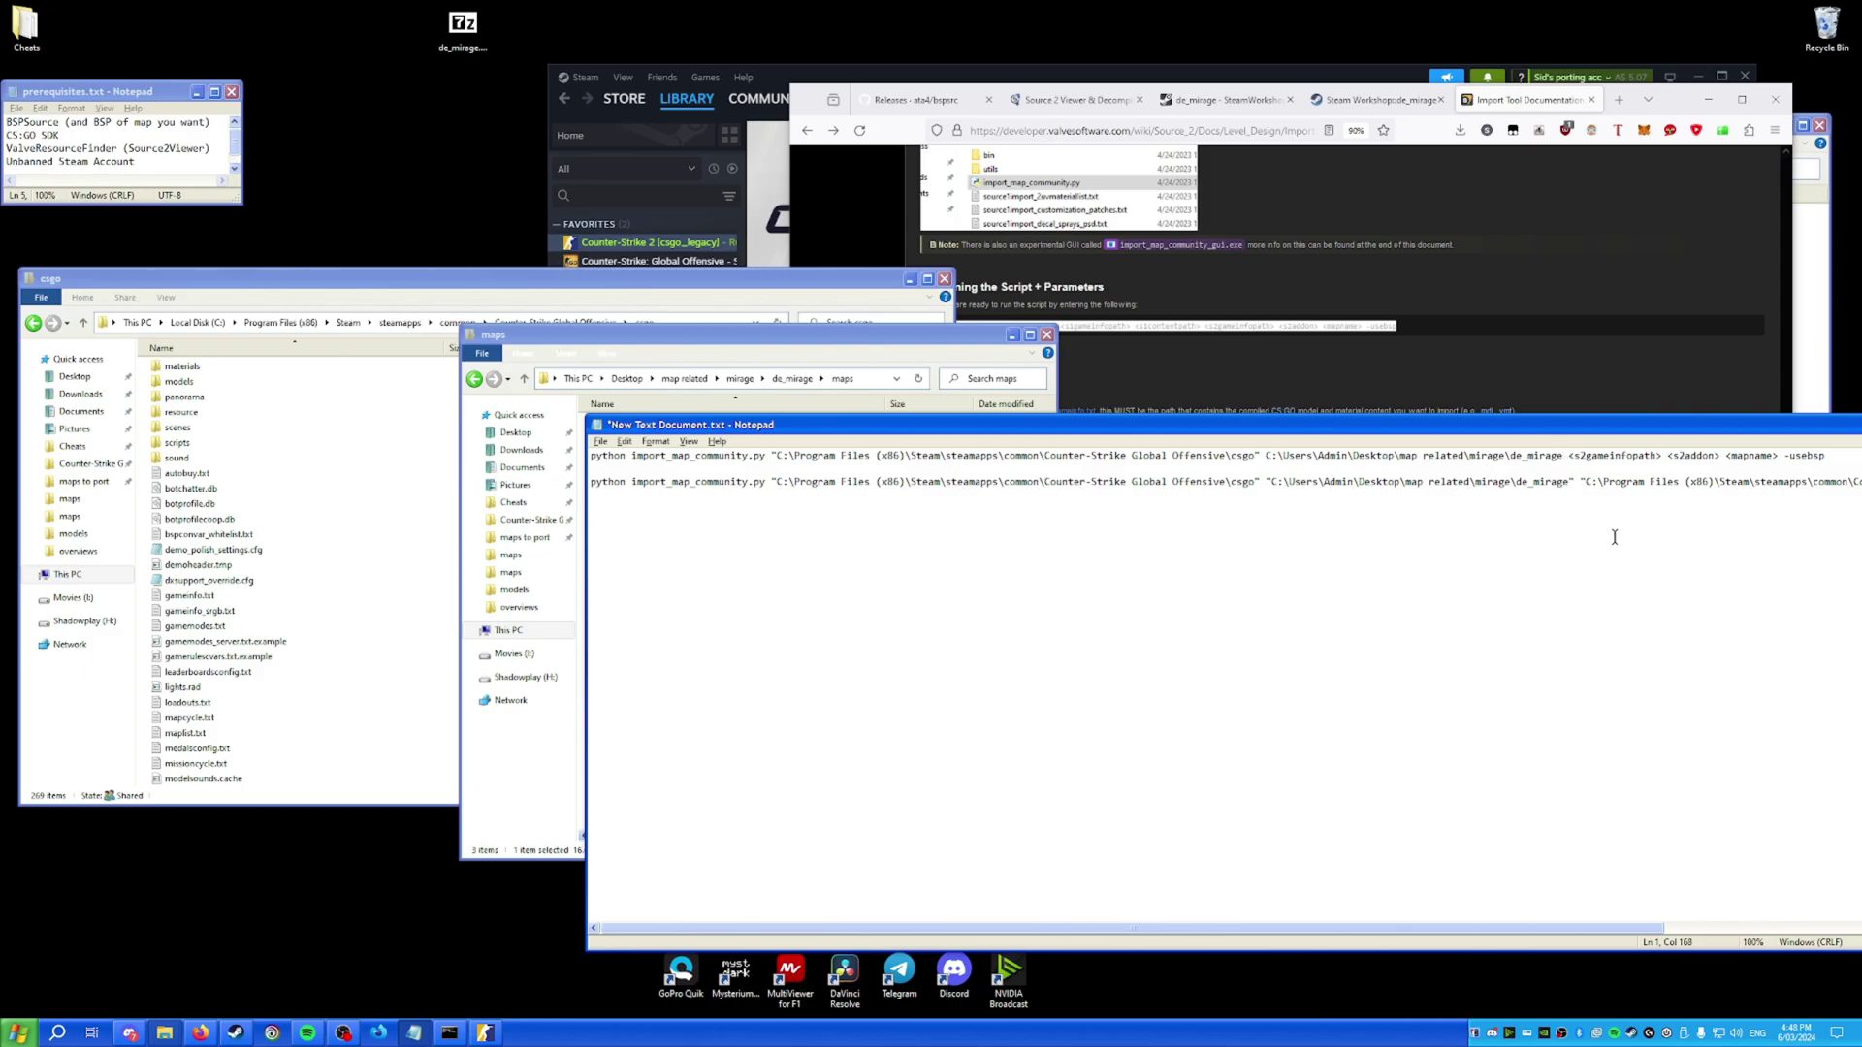
{"action": "type", "text": "\""}
Replace <s2gameinfopath> with "C:\Program Files (x86)\Steam\steamapps\common\Counter-Strike Global Offensive\game\csgo", copied from the folder containing gameinfo.gi.
{"action": "left_click_drag", "start_coordinate": [1586, 429], "coordinate": [1405, 460]}
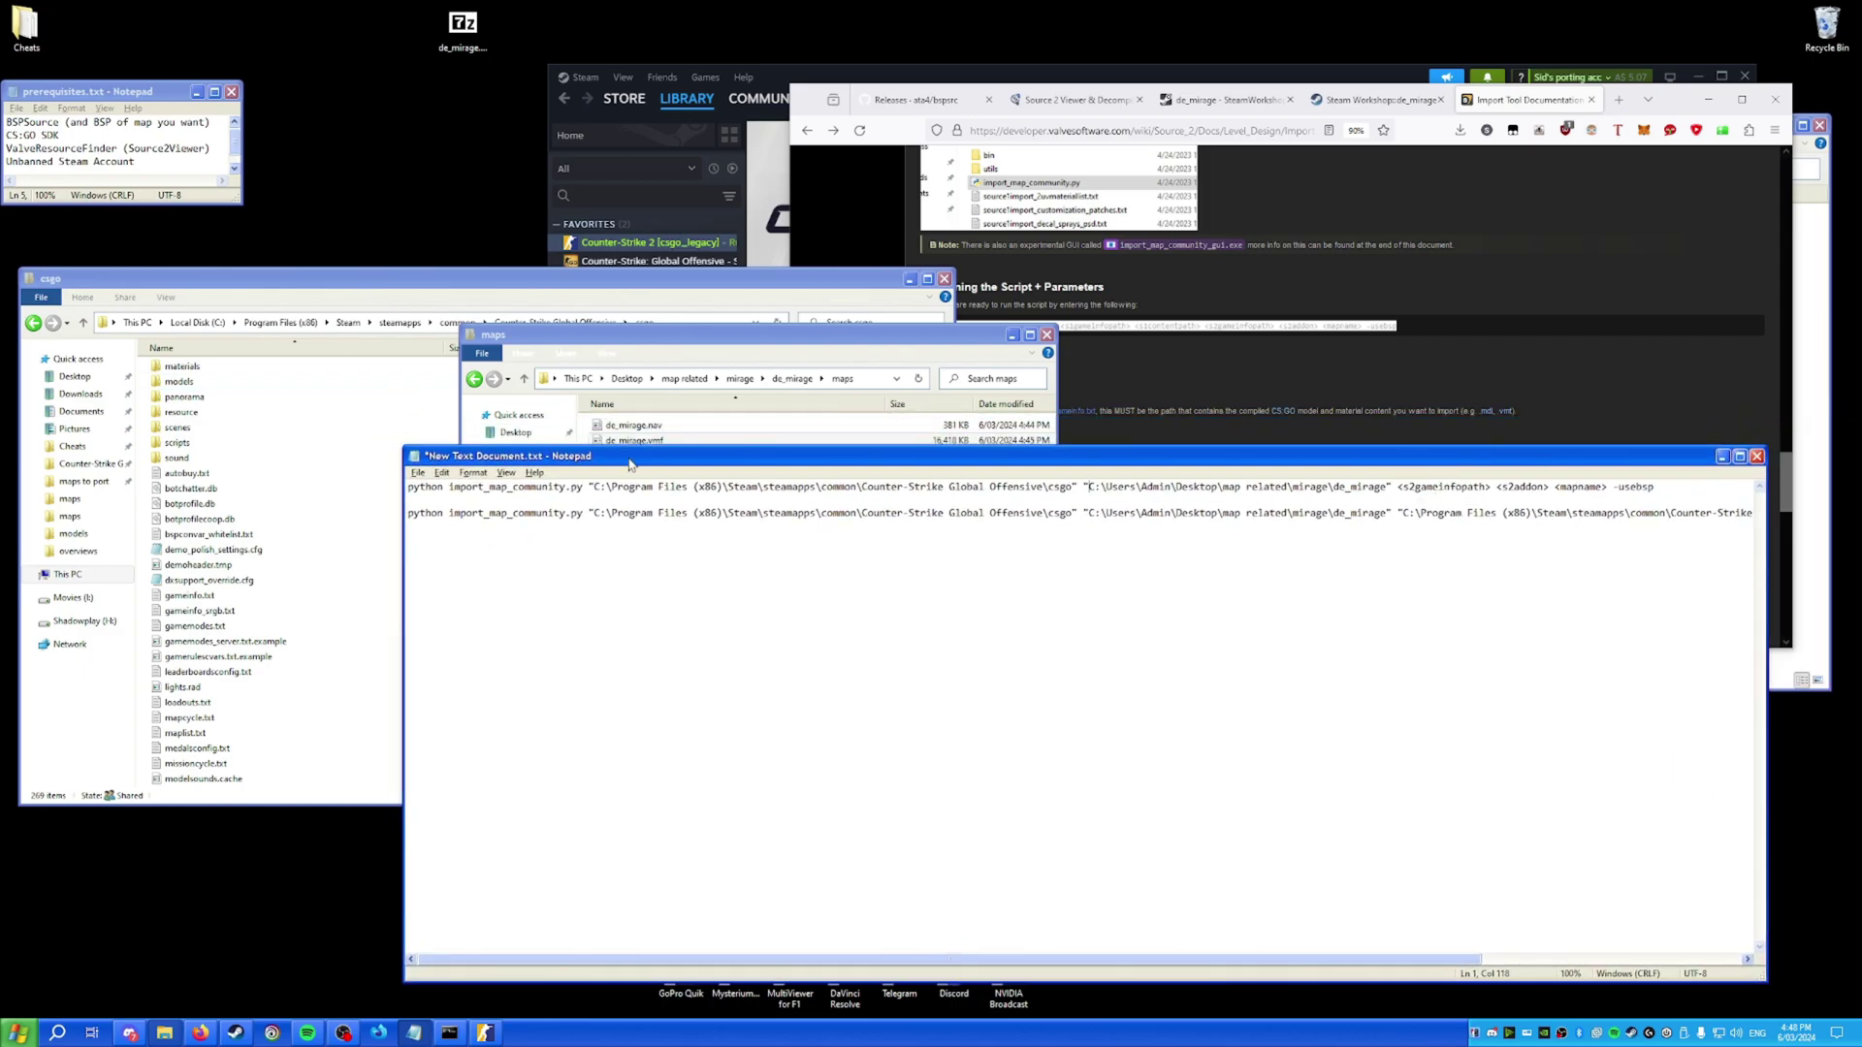
{"action": "left_click", "coordinate": [556, 322]}
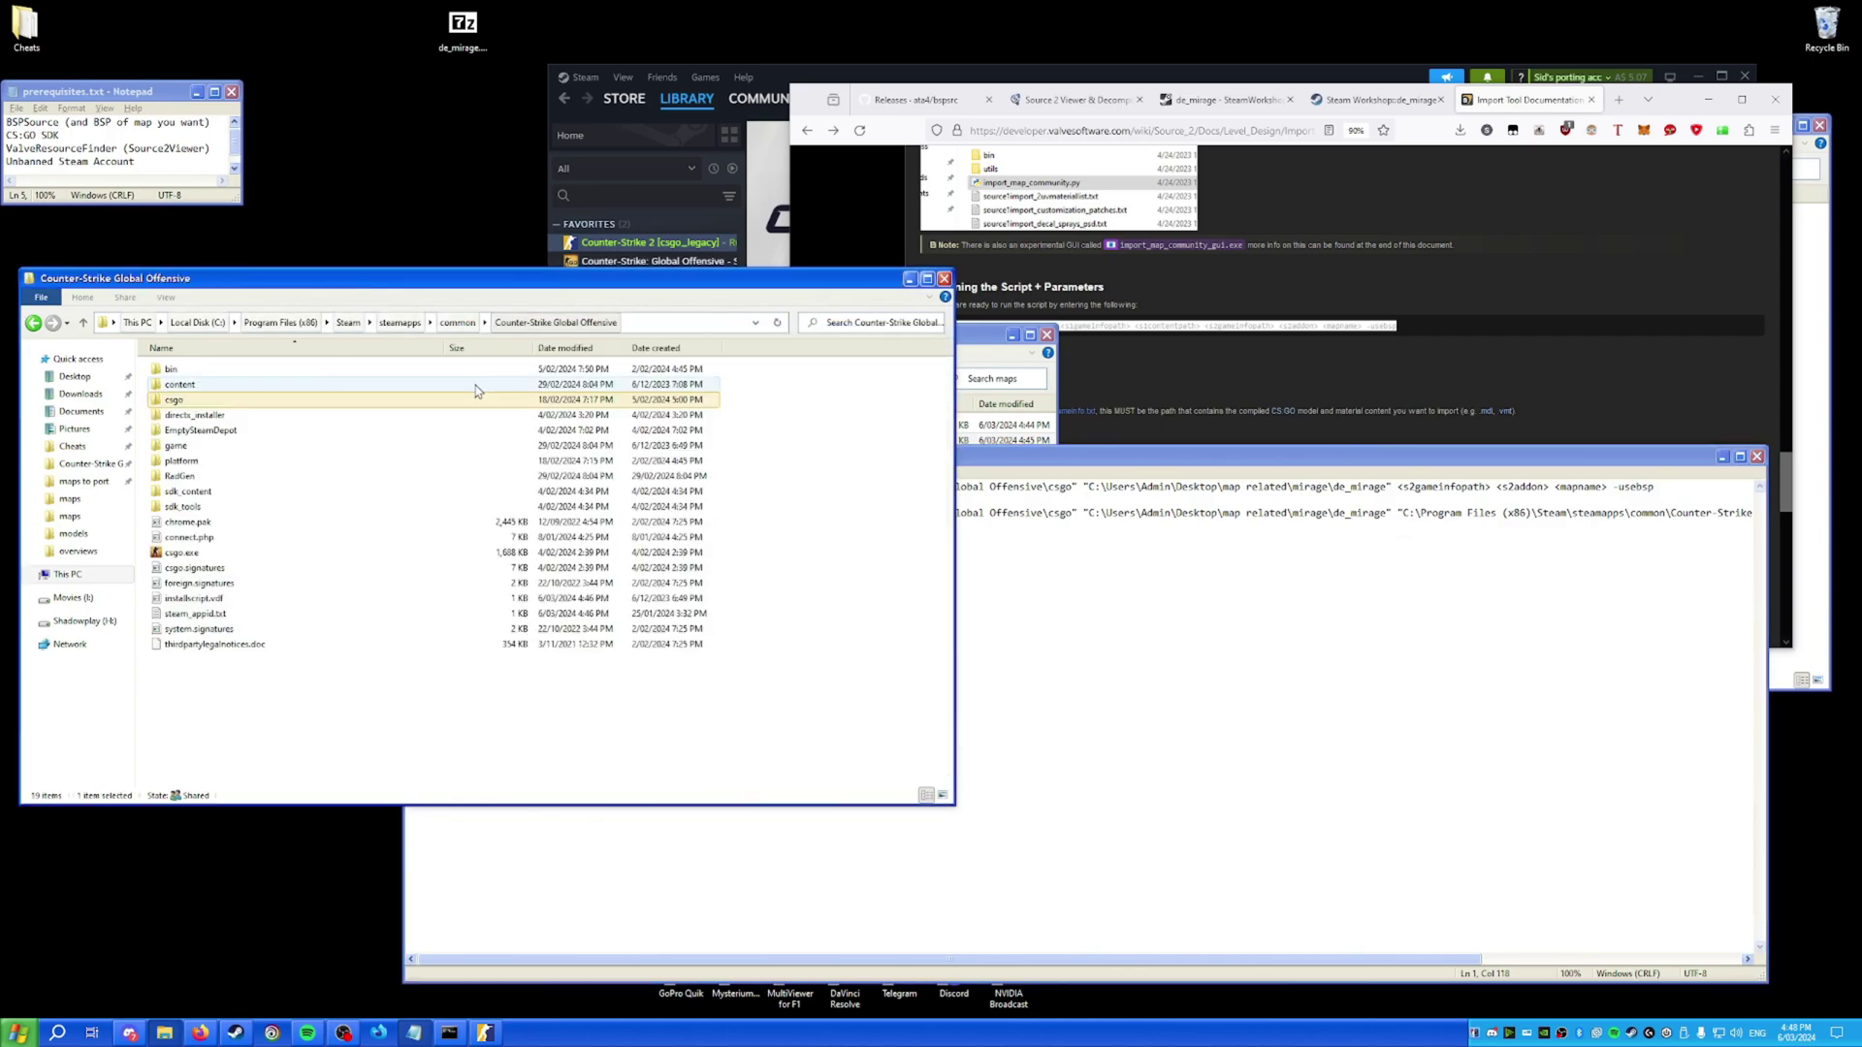
{"action": "double_click", "coordinate": [228, 447]}
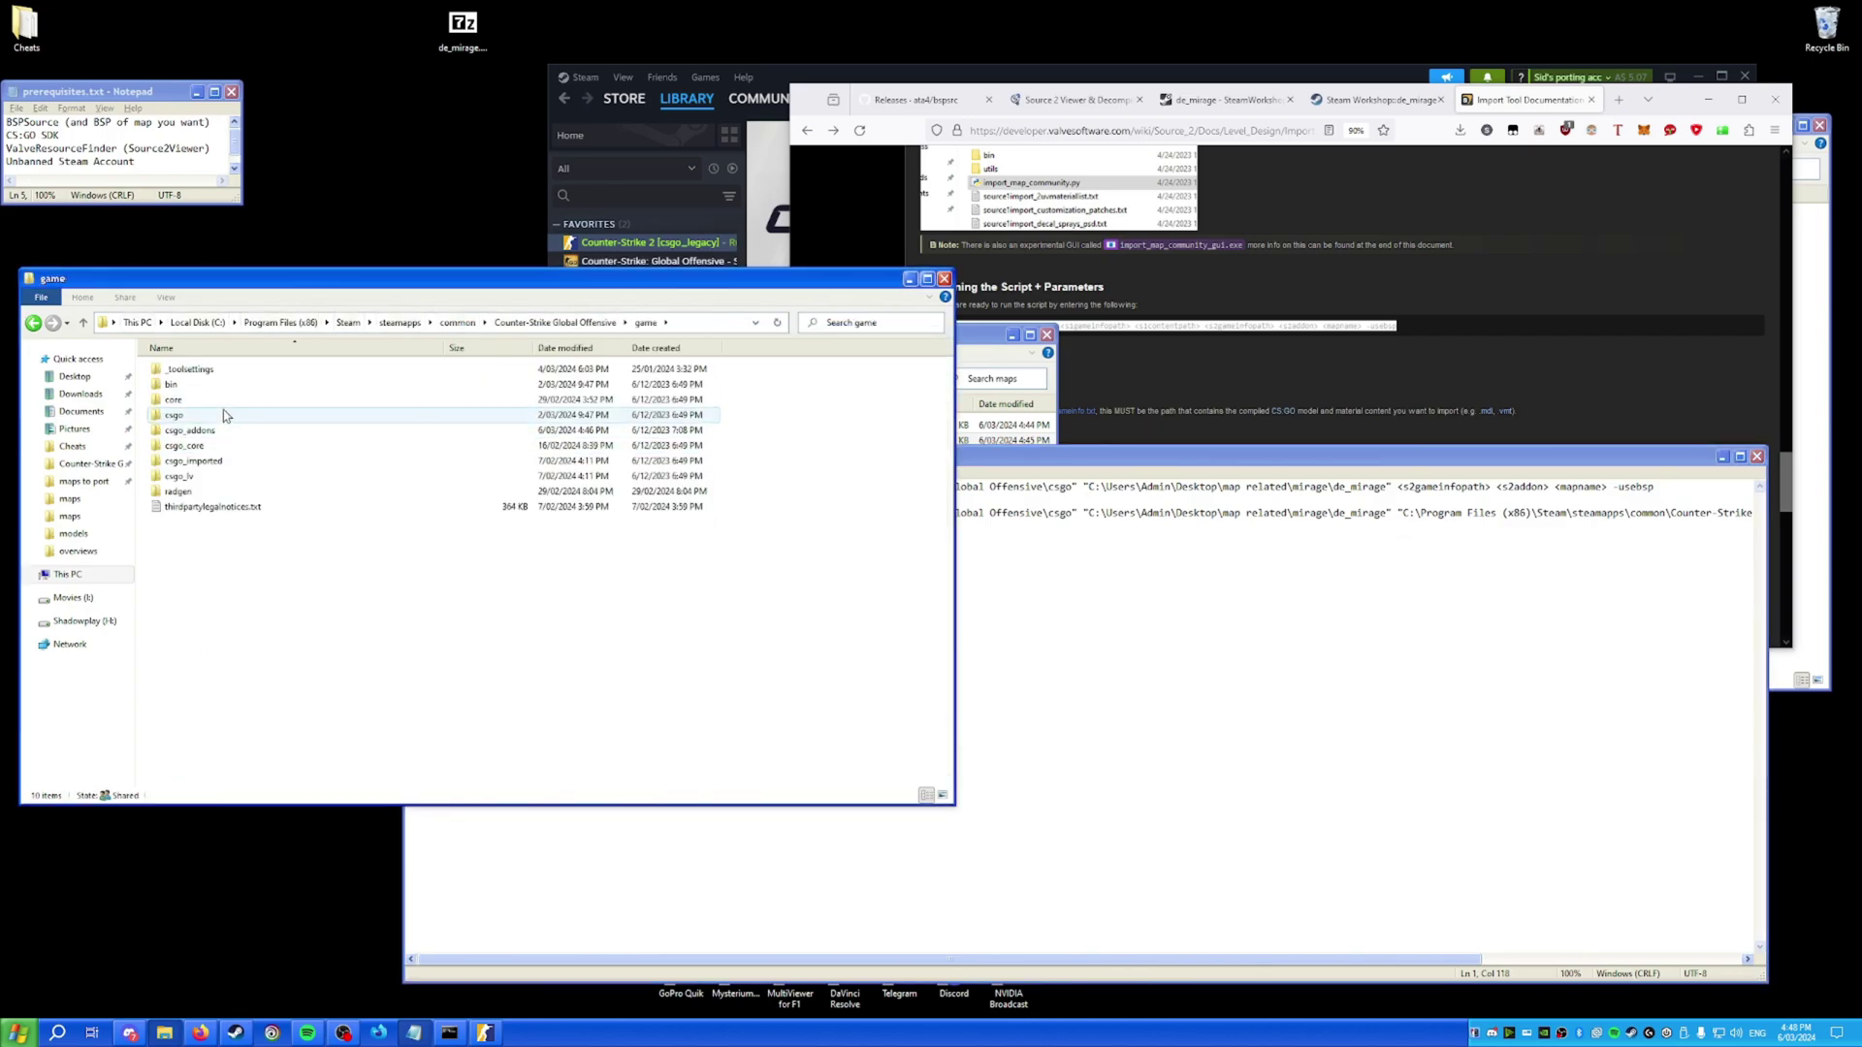
{"action": "double_click", "coordinate": [224, 415]}
{"action": "scroll", "coordinate": [213, 552], "scroll_direction": "down", "scroll_amount": 10}
{"action": "left_click", "coordinate": [209, 566]}
{"action": "left_click", "coordinate": [722, 323]}
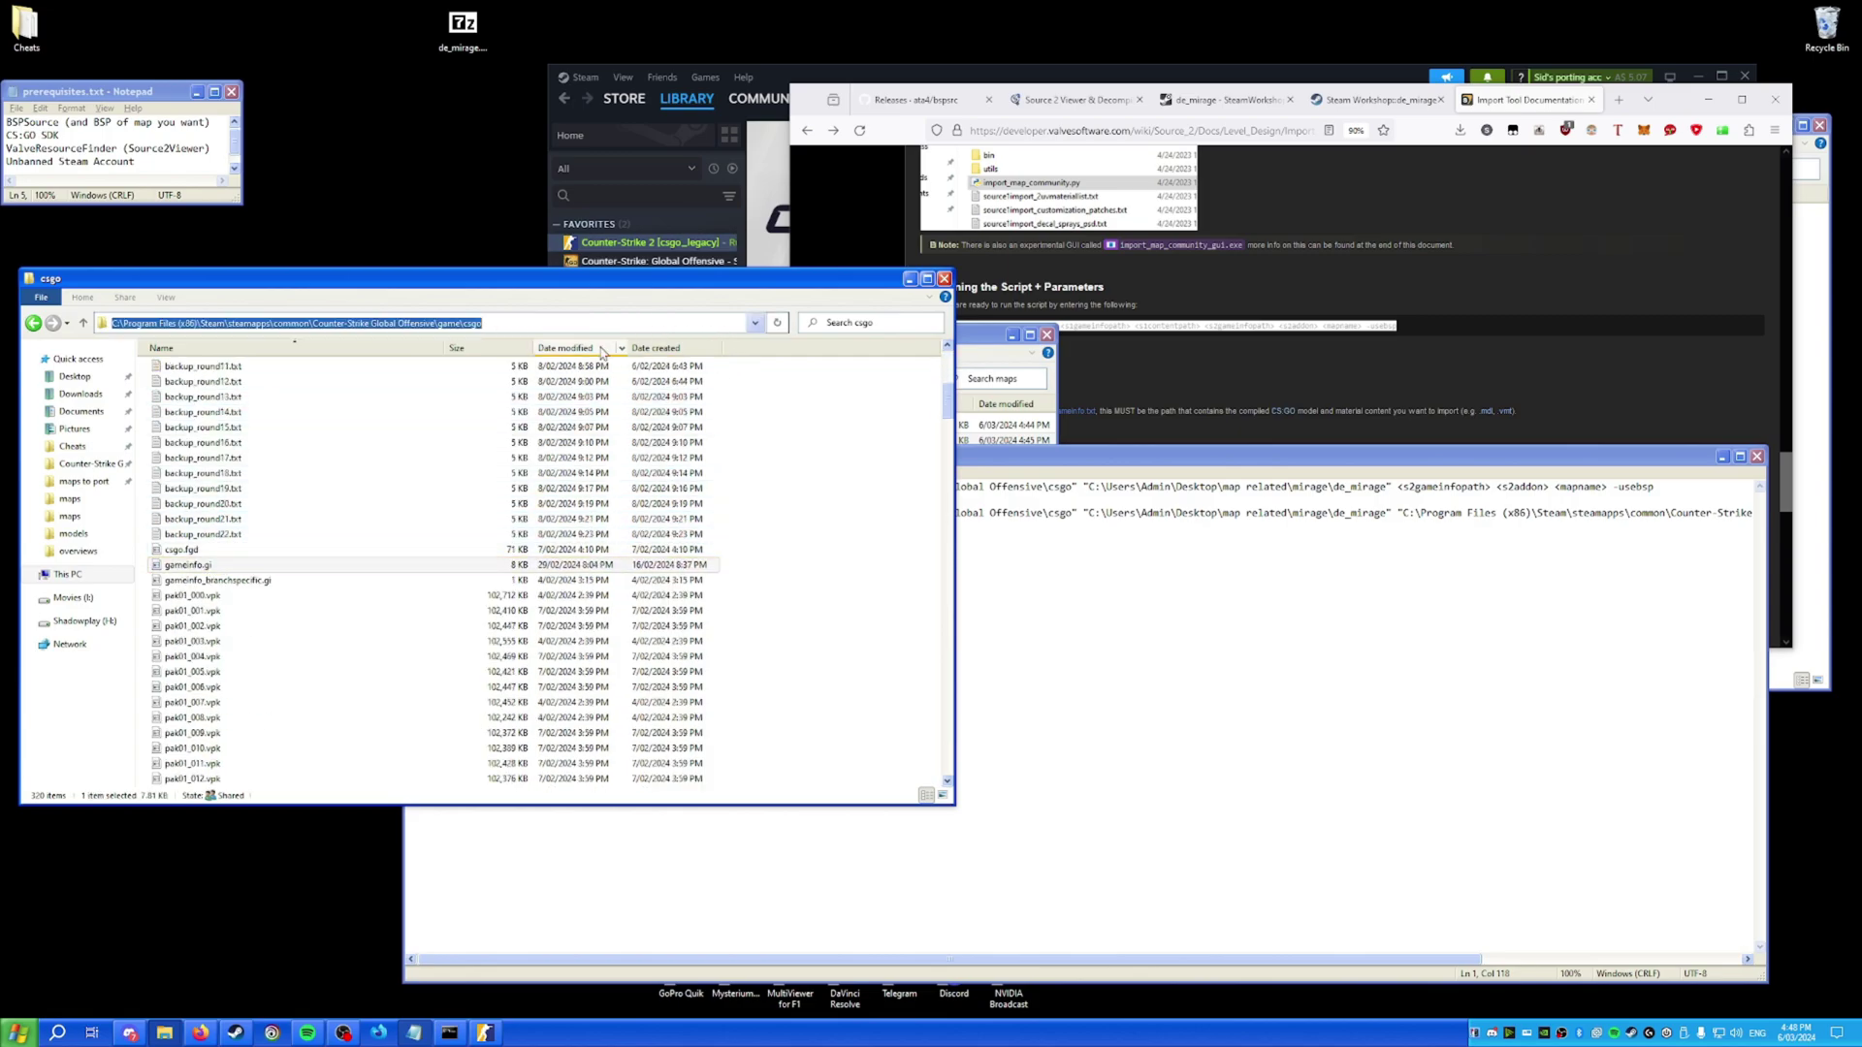
{"action": "left_click", "coordinate": [1515, 482]}
{"action": "left_click_drag", "start_coordinate": [1397, 487], "coordinate": [1486, 489]}
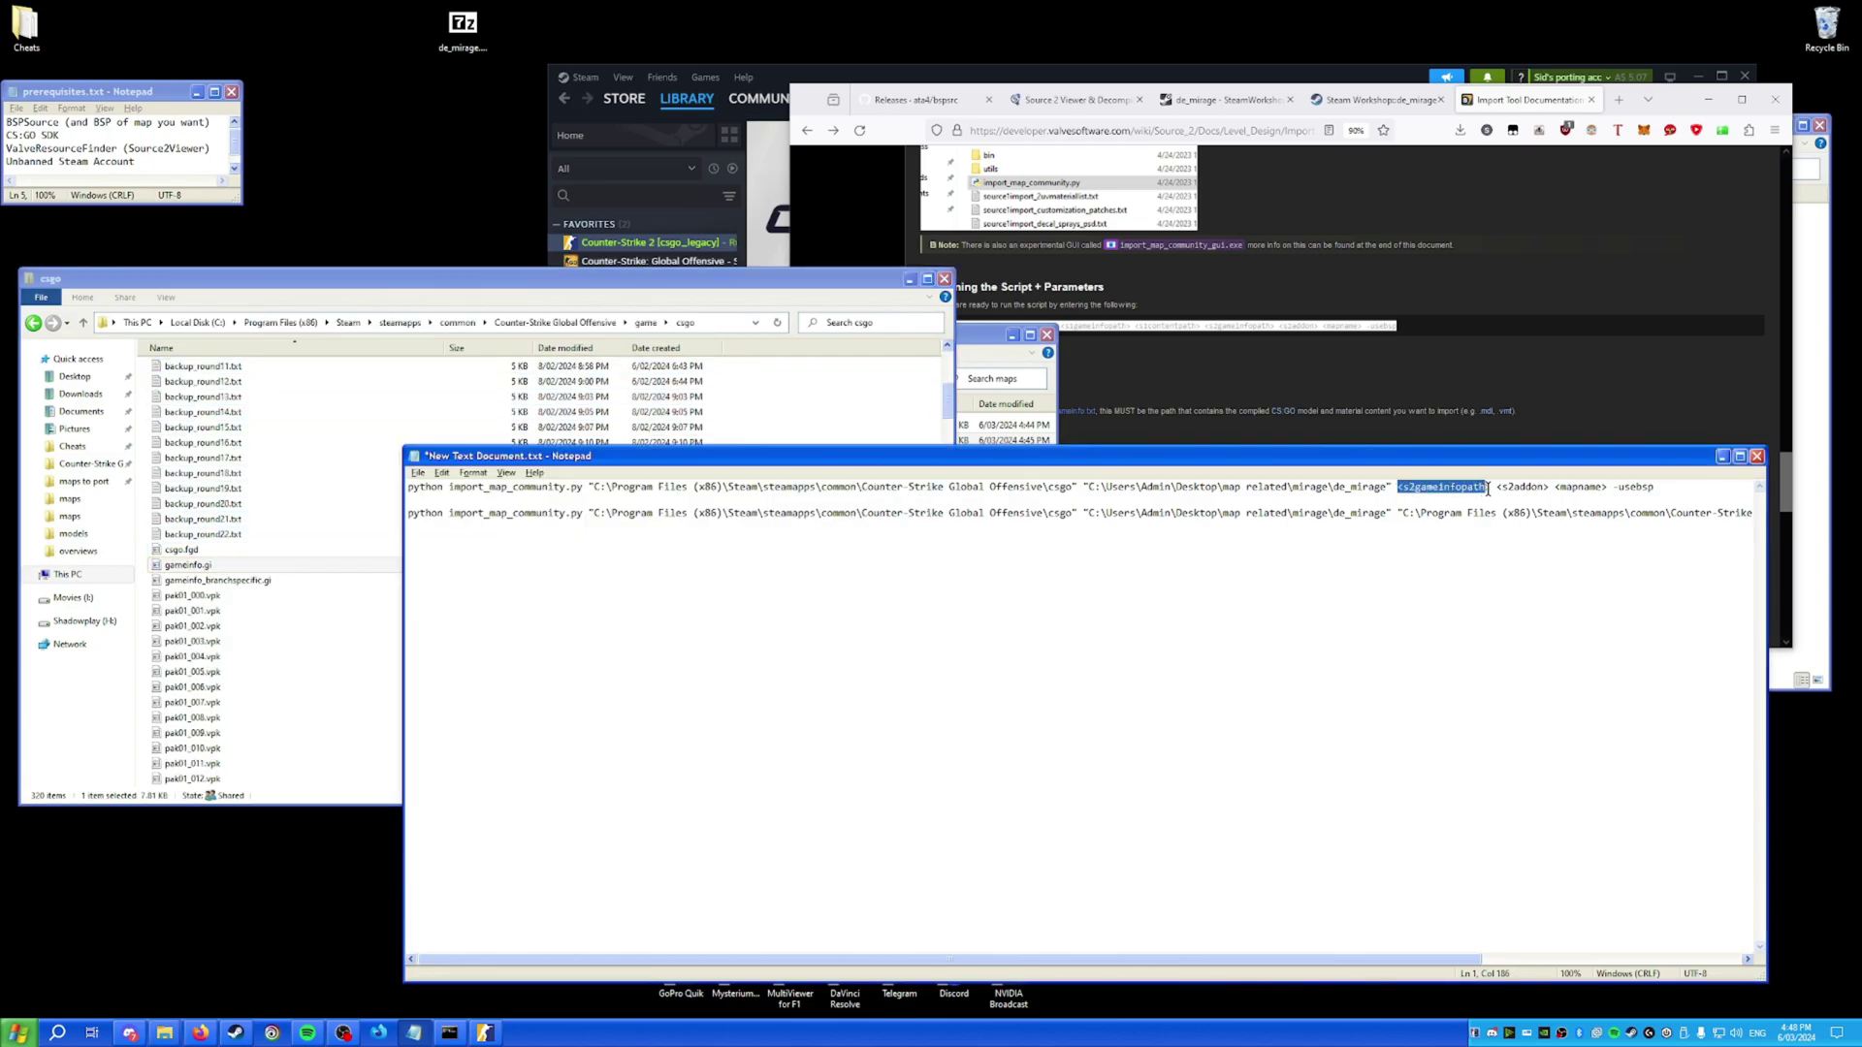
{"action": "type", "text": "\"C:\\Program Files (x86)\\Steam\\steamapps\\common\\Counter-Strike Global Offensive\\game\\csgo\""}
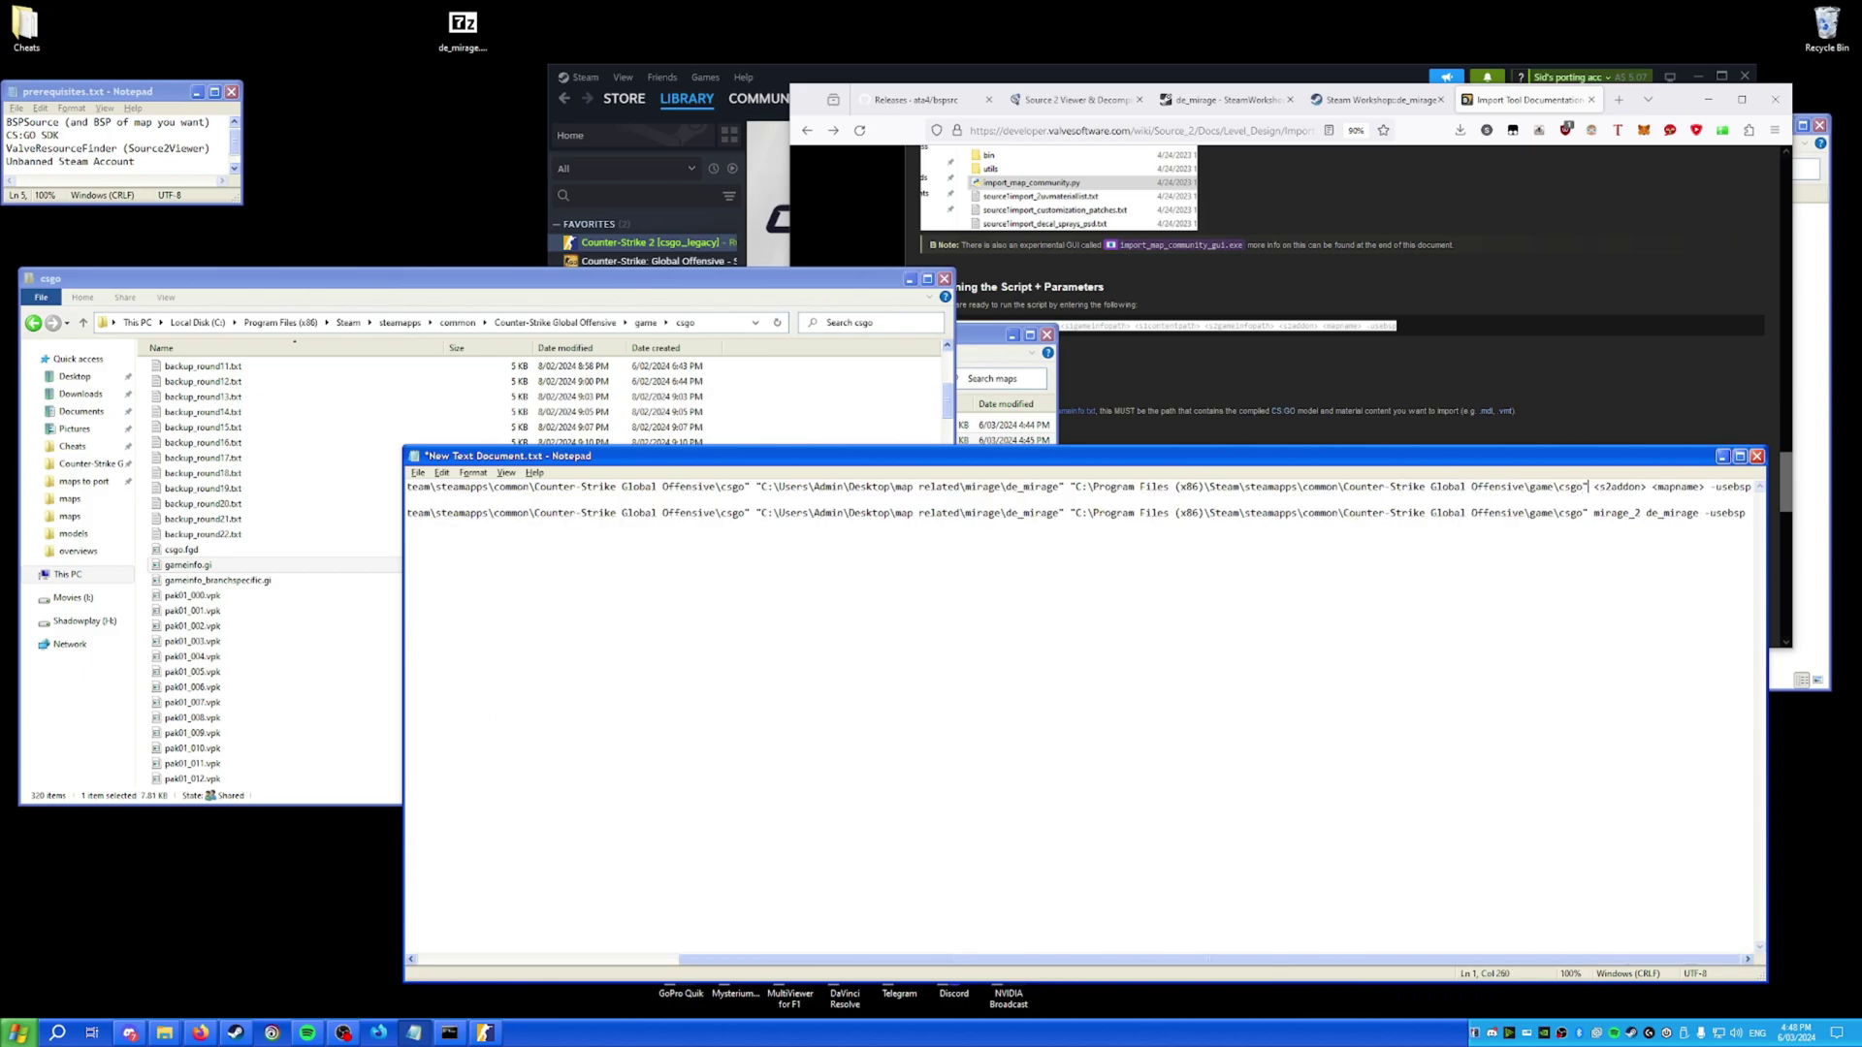
Check the addon name in Workshop Tools and replace <s2addon> in the first command with mirage_2.
{"action": "left_click", "coordinate": [485, 1032]}
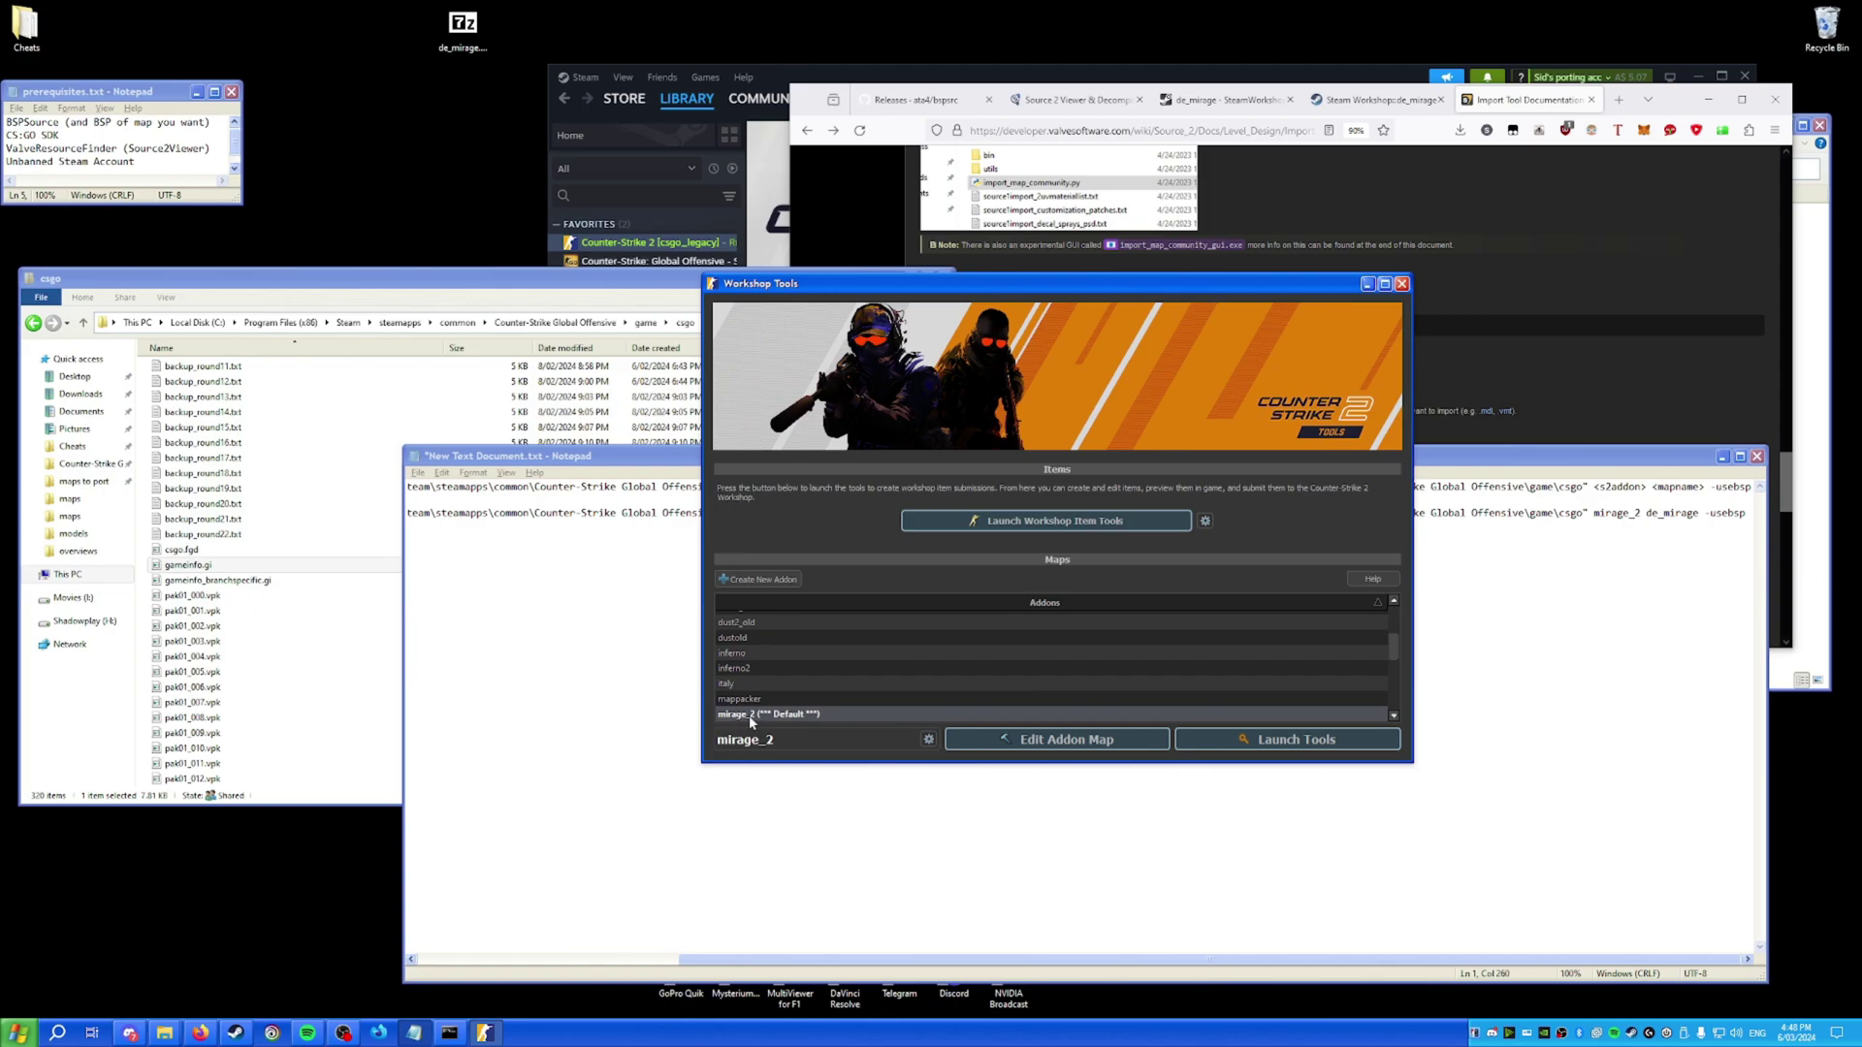
{"action": "left_click", "coordinate": [1368, 284]}
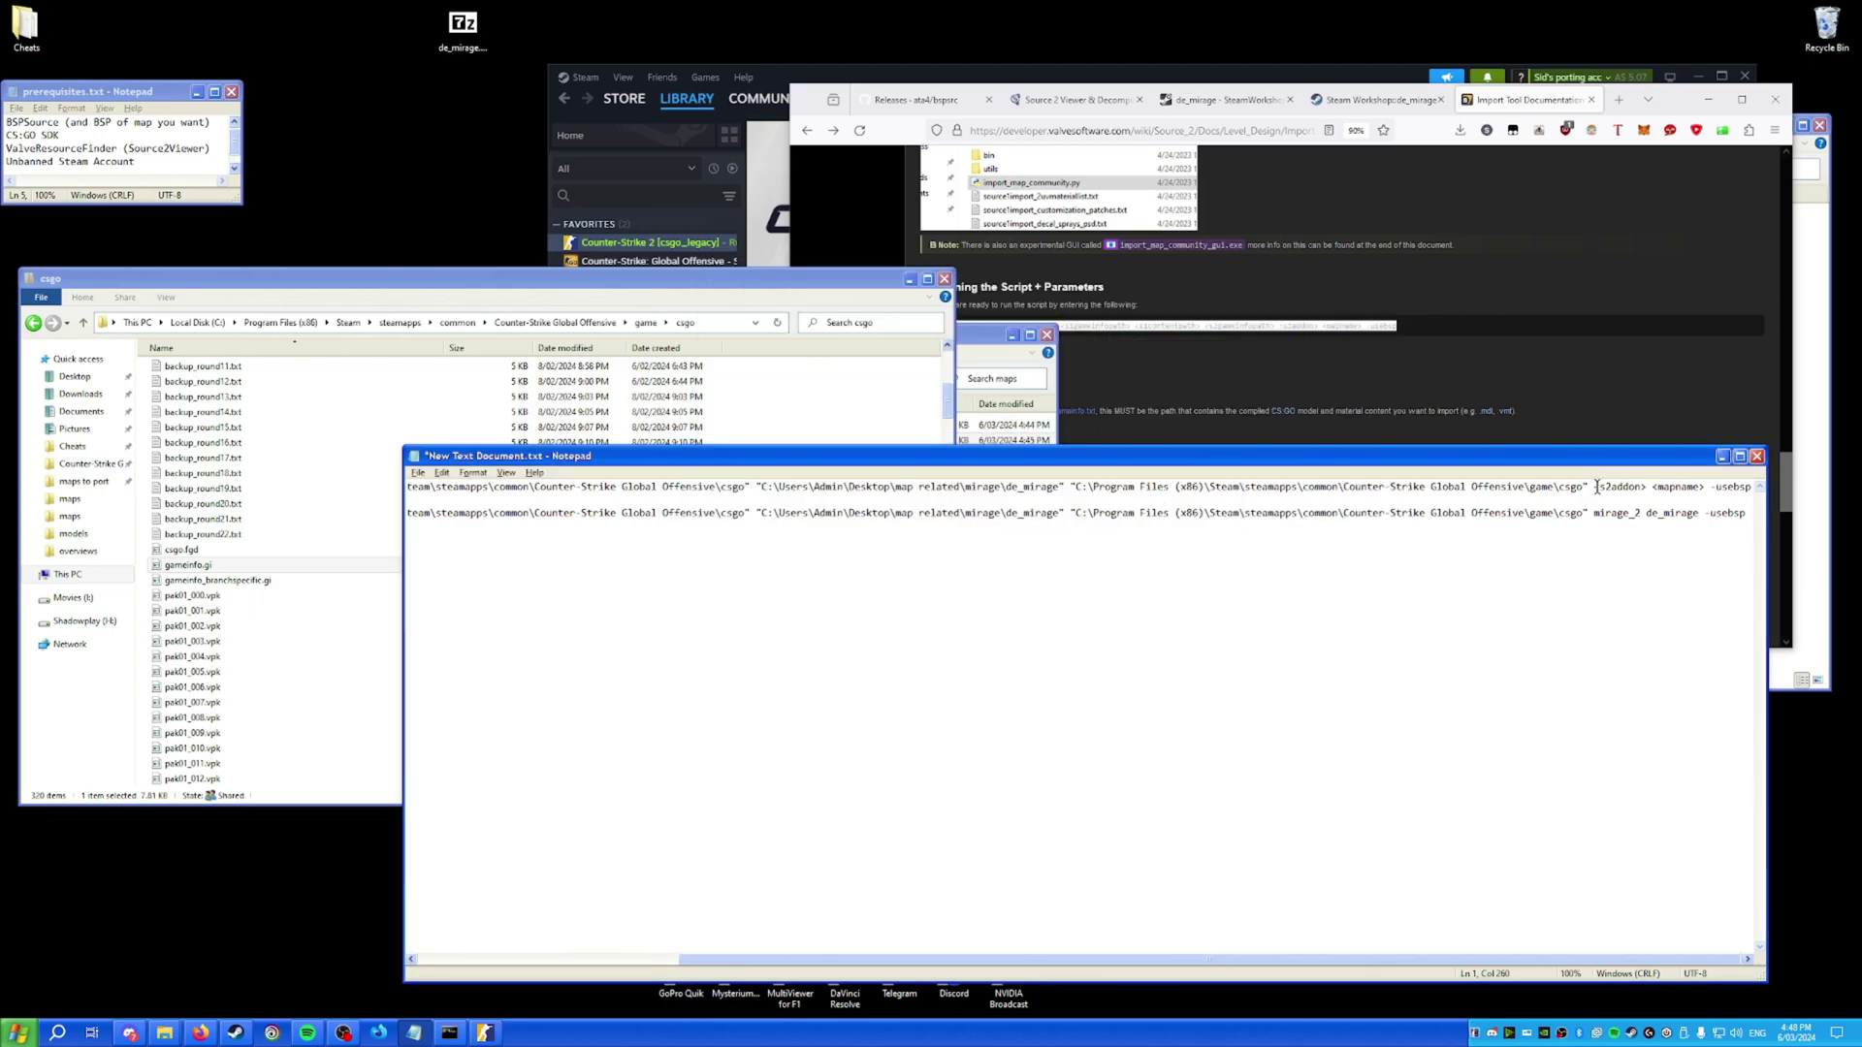
{"action": "left_click_drag", "start_coordinate": [1596, 486], "coordinate": [1639, 487]}
{"action": "left_click_drag", "start_coordinate": [1648, 486], "coordinate": [1594, 489]}
{"action": "key", "text": "BackSpace"}
{"action": "key", "text": "BackSpace"}
{"action": "key", "text": "Return"}
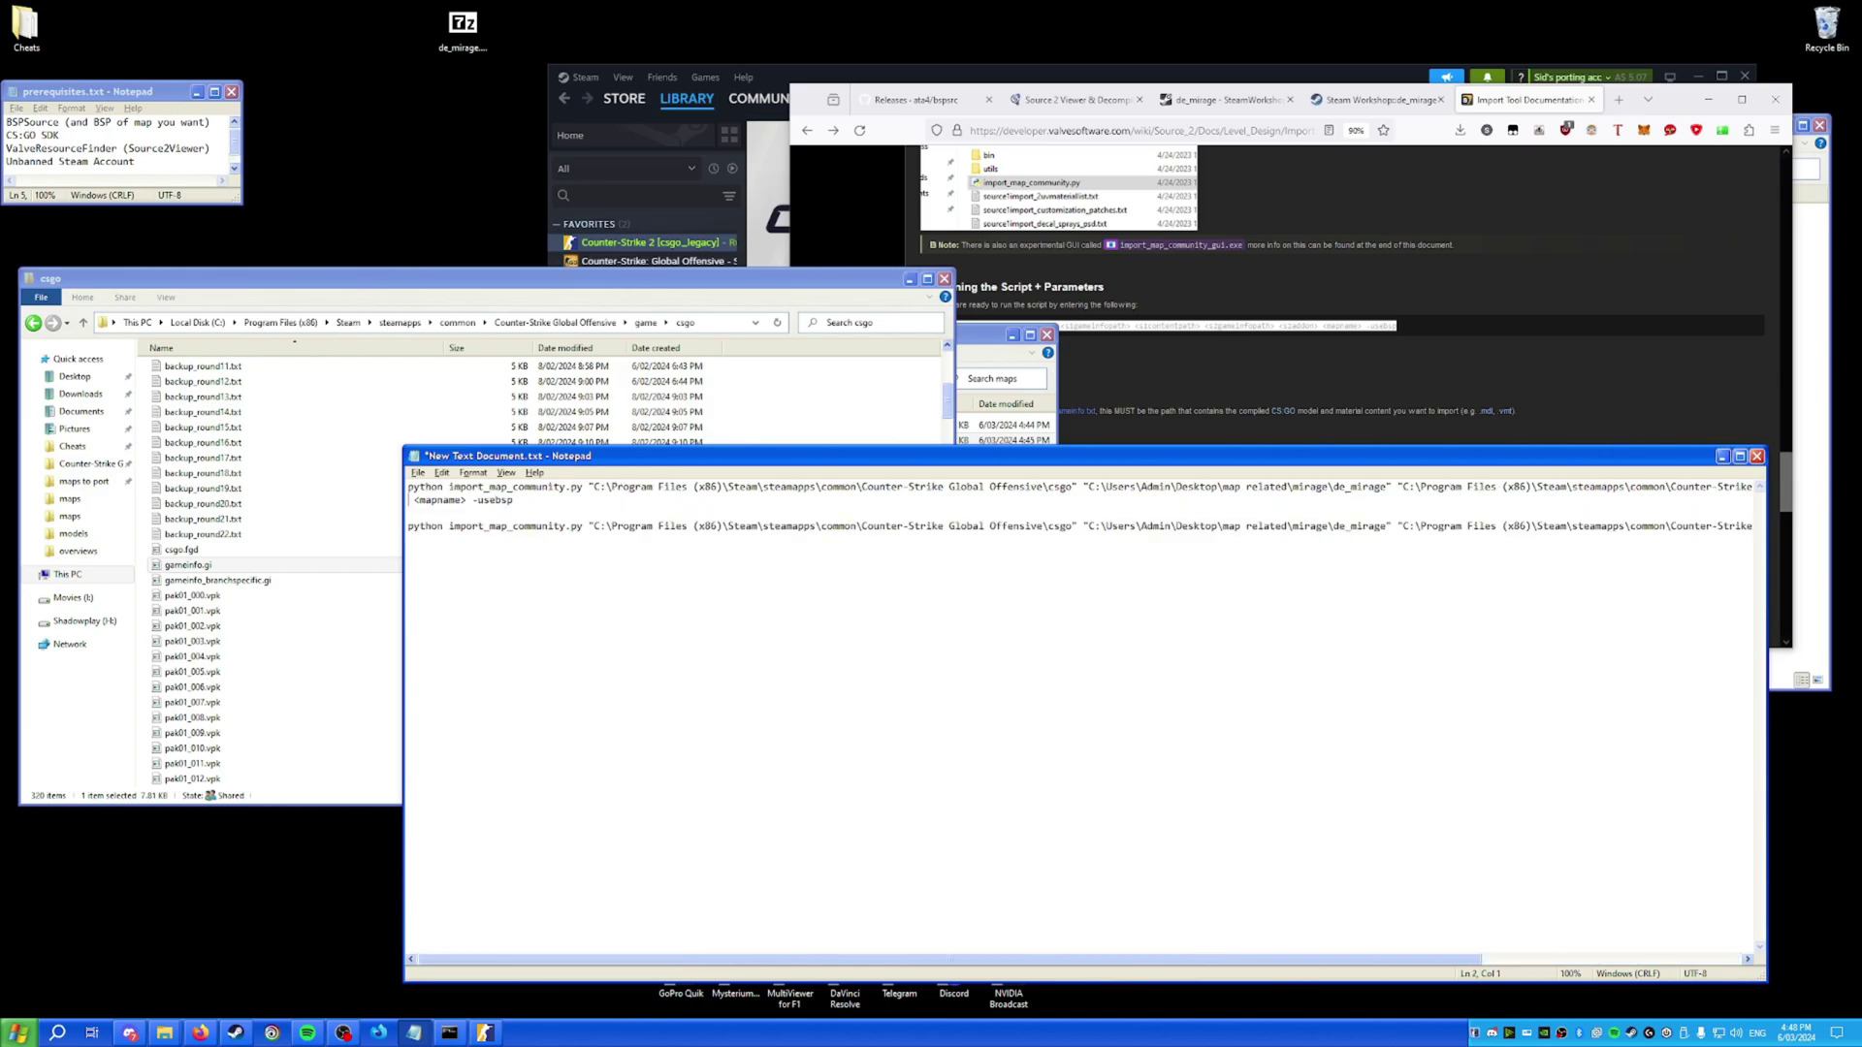
{"action": "key", "text": "BackSpace"}
{"action": "type", "text": "mirage_2"}
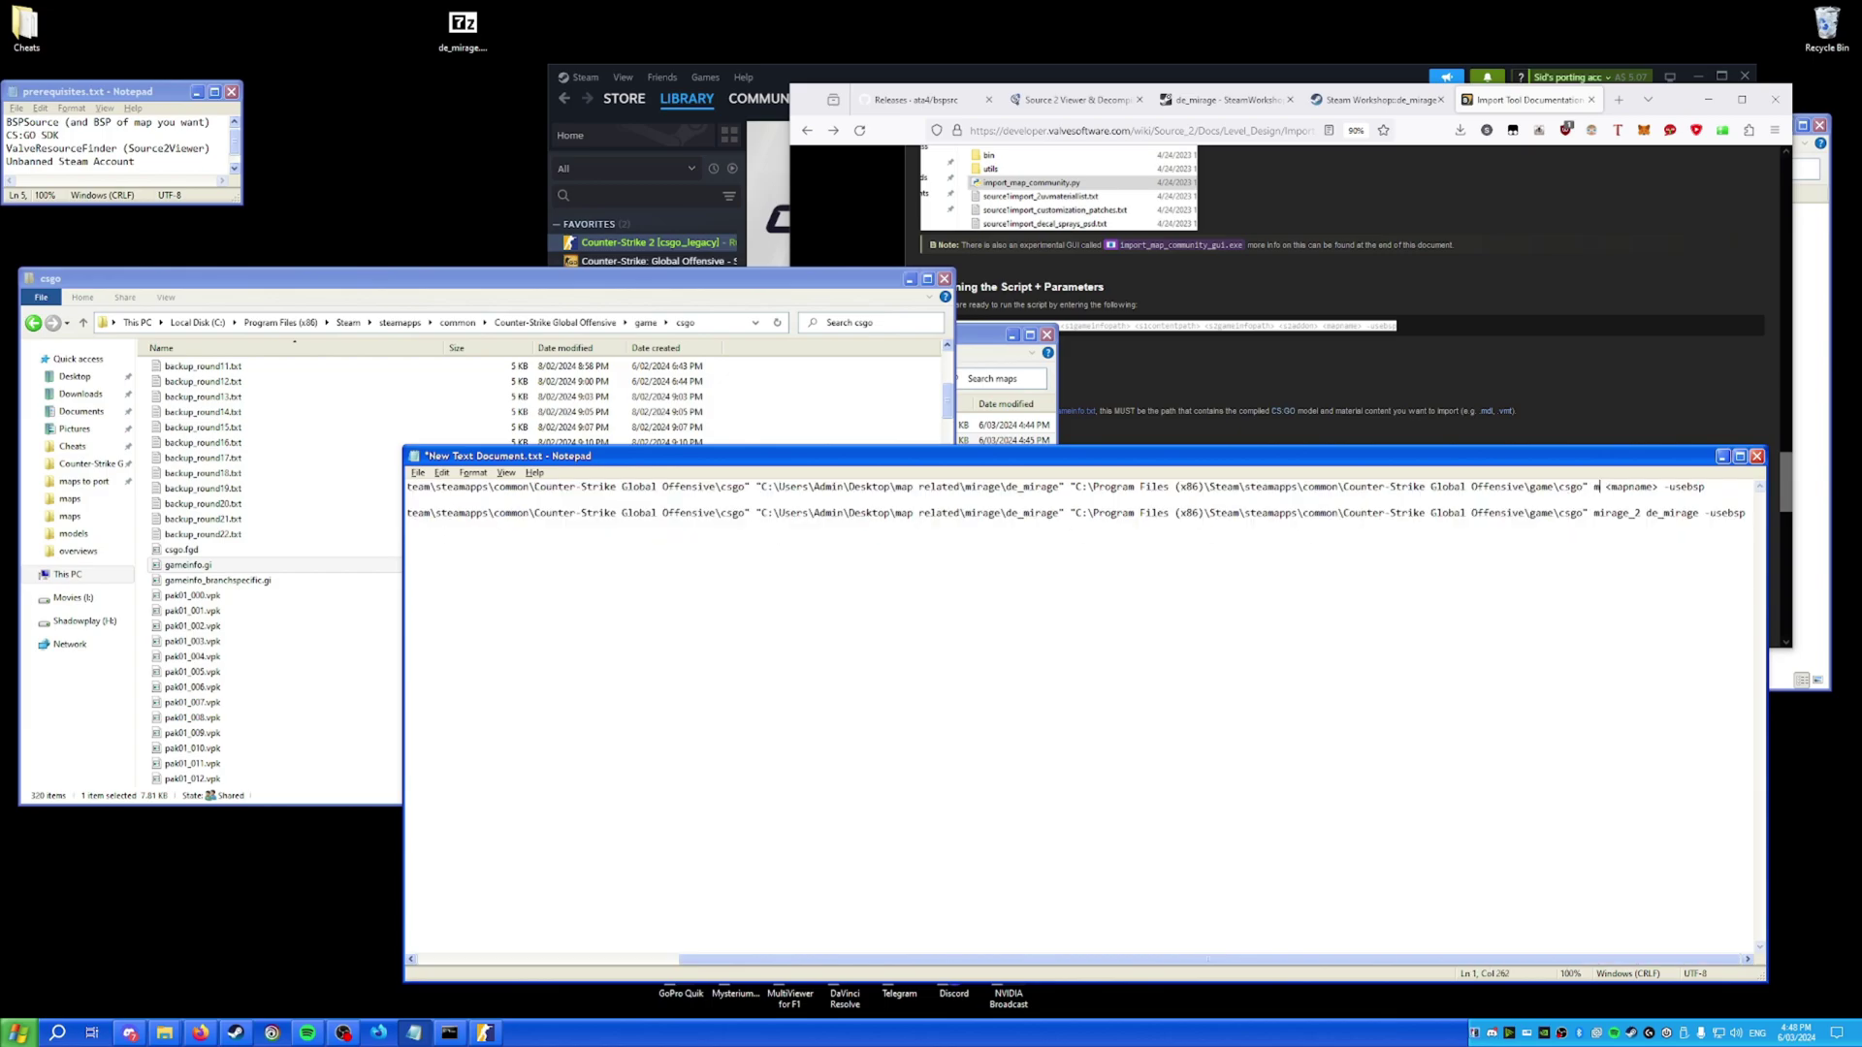
Check the VMF file name in the de_mirage maps folder and replace <mapname> with de_mirage, keeping -usebsp at the end.
{"action": "left_click_drag", "start_coordinate": [1704, 493], "coordinate": [1647, 490]}
{"action": "mouse_move", "coordinate": [164, 1033]}
{"action": "left_click", "coordinate": [327, 908]}
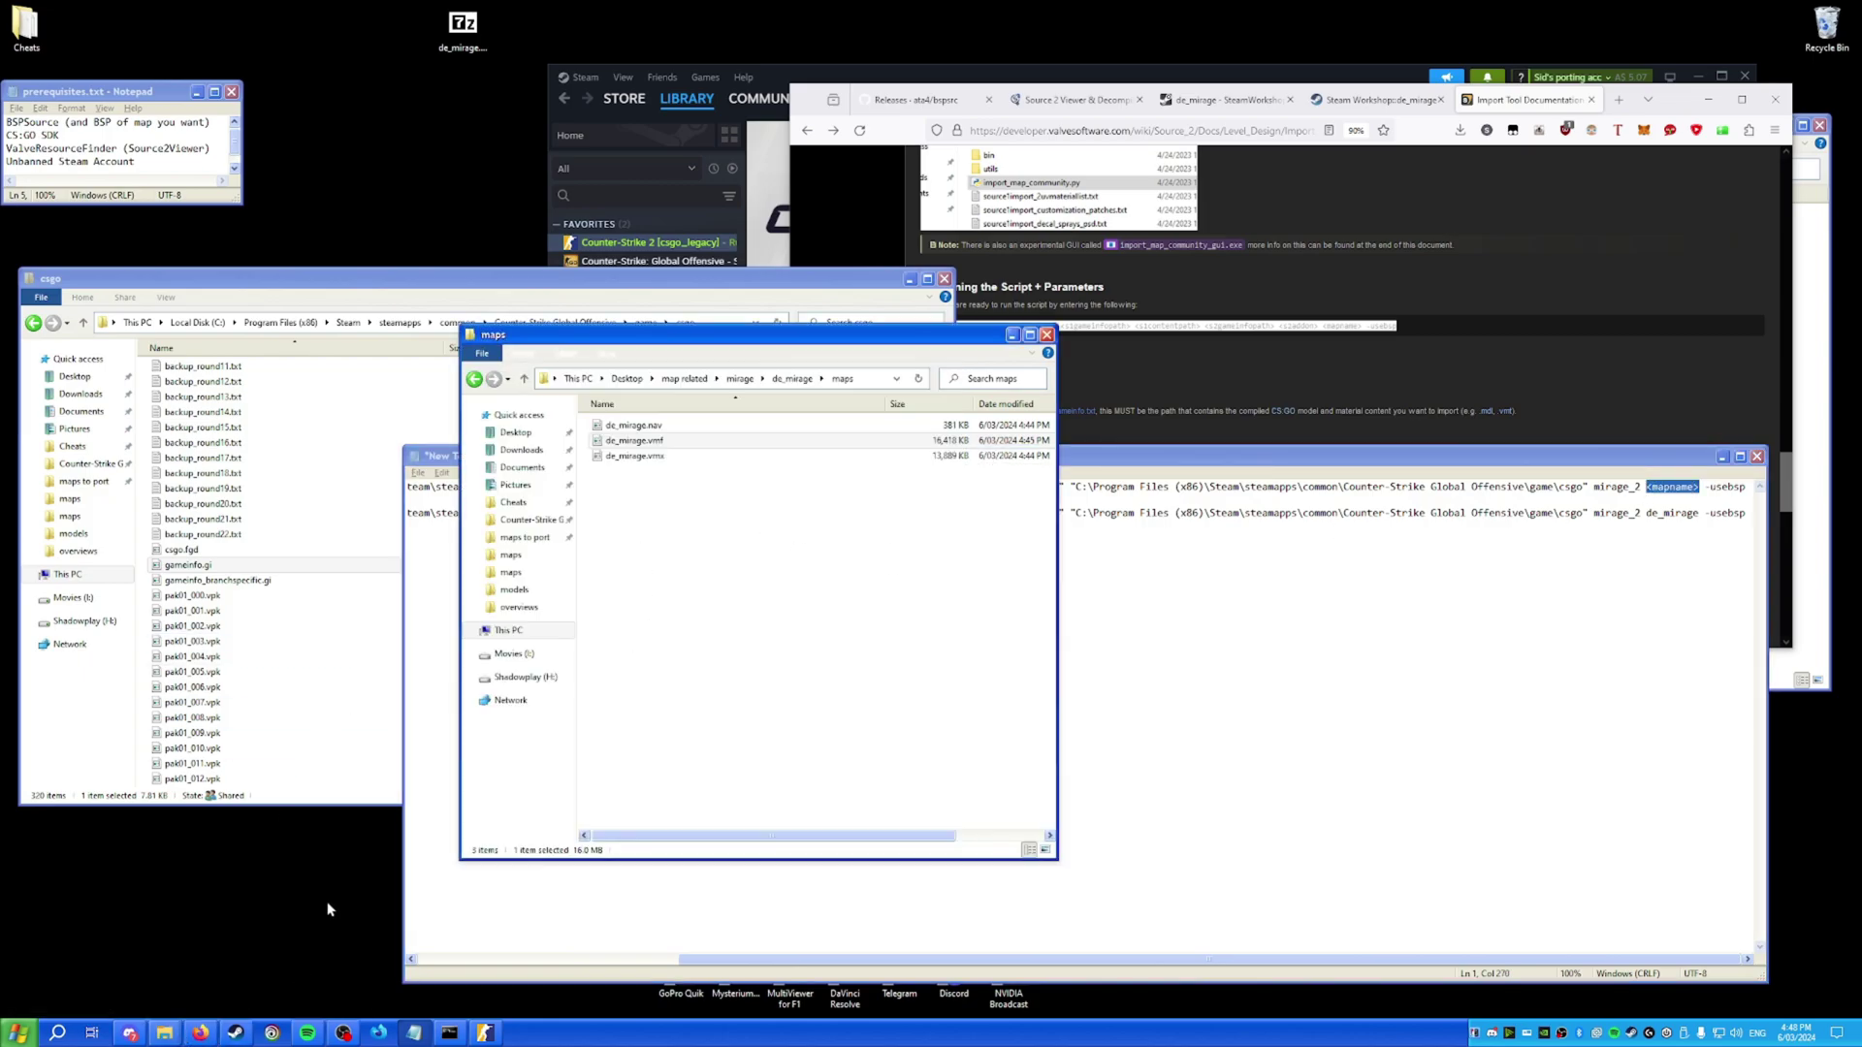
{"action": "left_click", "coordinate": [658, 445]}
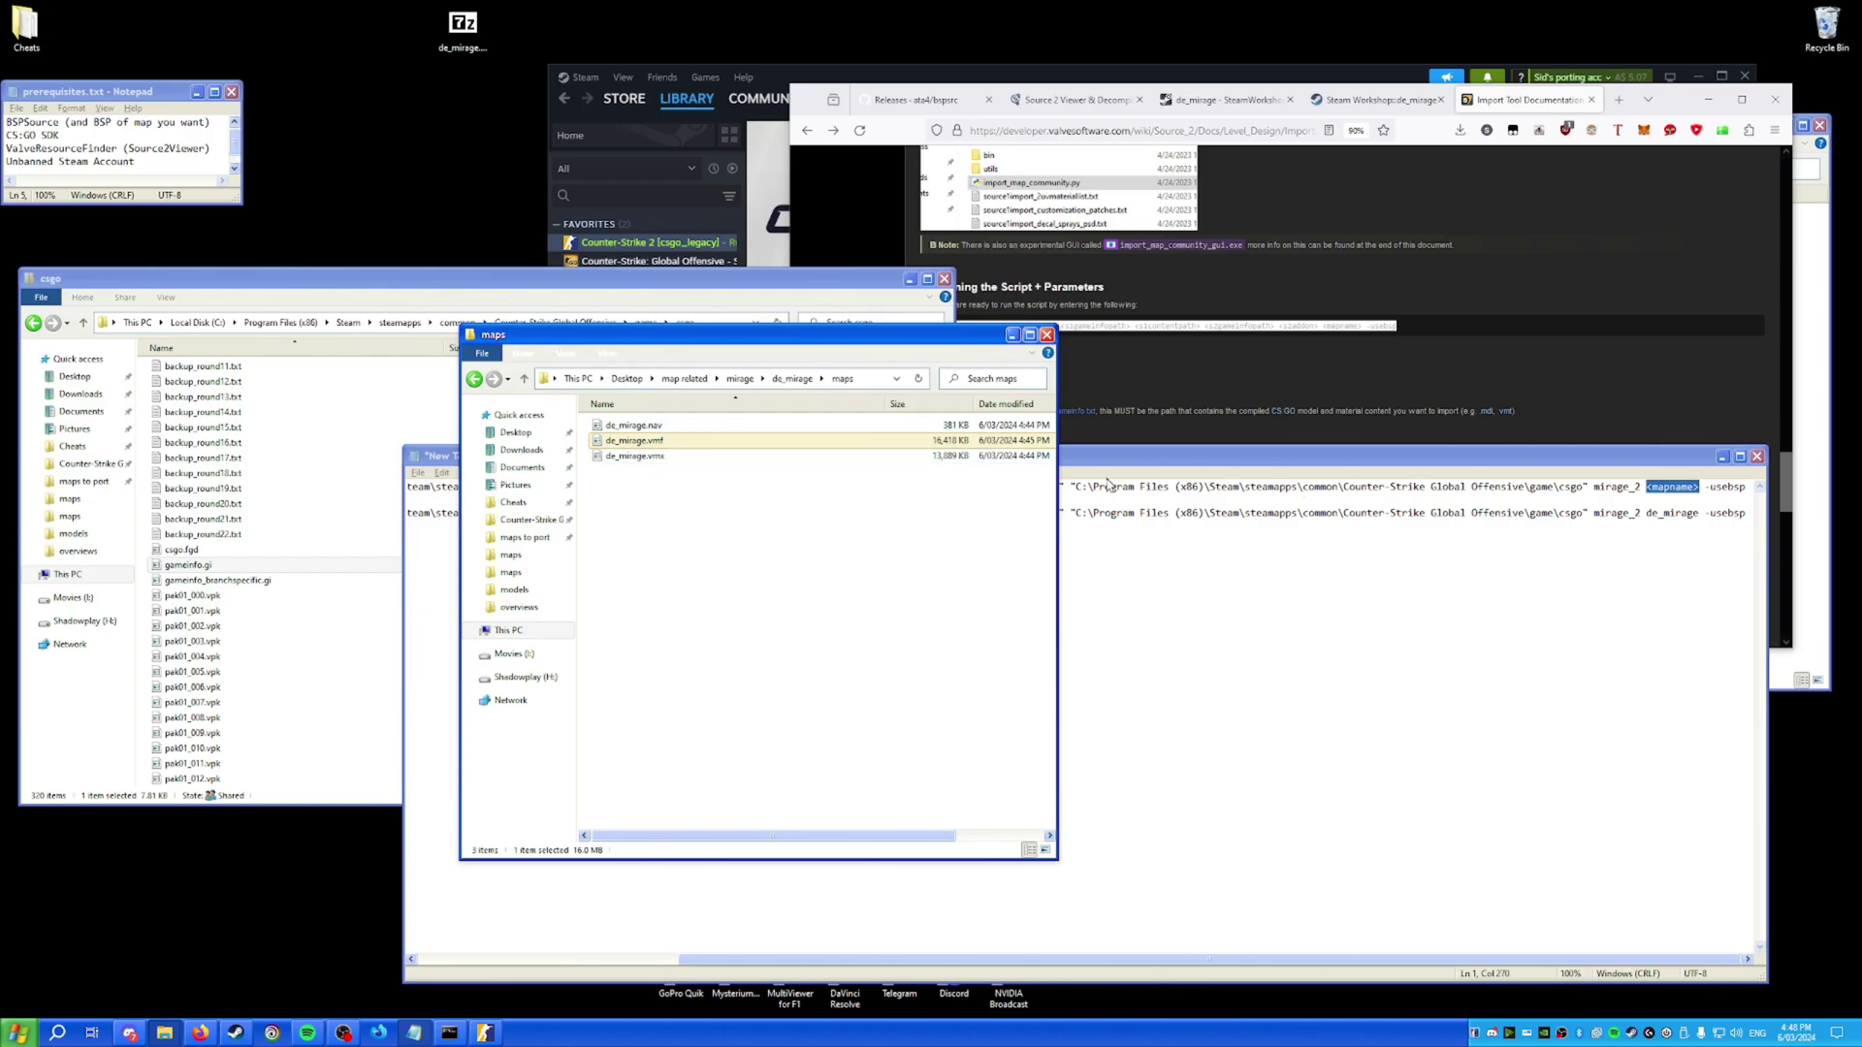
{"action": "left_click", "coordinate": [1696, 485]}
{"action": "left_click_drag", "start_coordinate": [1696, 485], "coordinate": [1659, 488]}
{"action": "left_click", "coordinate": [1654, 490]}
{"action": "left_click", "coordinate": [1689, 496]}
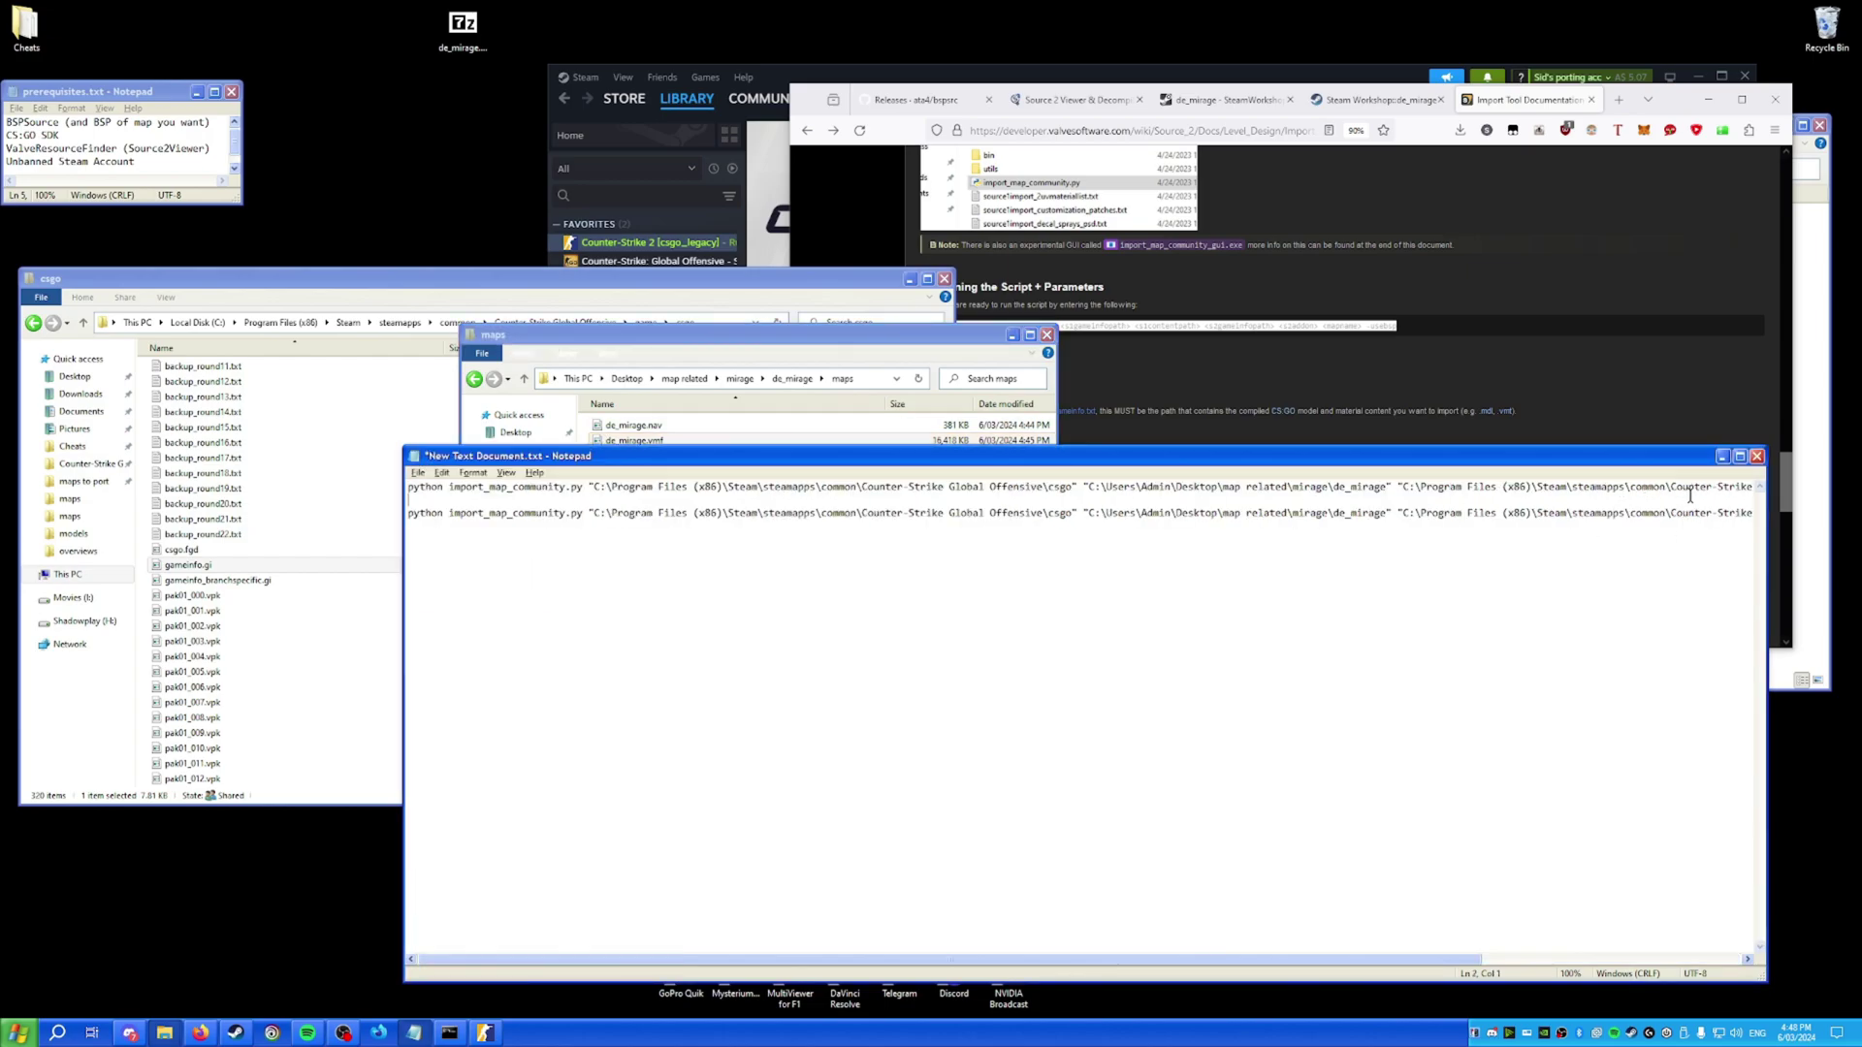
{"action": "left_click_drag", "start_coordinate": [951, 960], "coordinate": [1206, 960]}
{"action": "left_click_drag", "start_coordinate": [1648, 490], "coordinate": [1693, 490]}
{"action": "type", "text": "de_mirage -usebsp"}
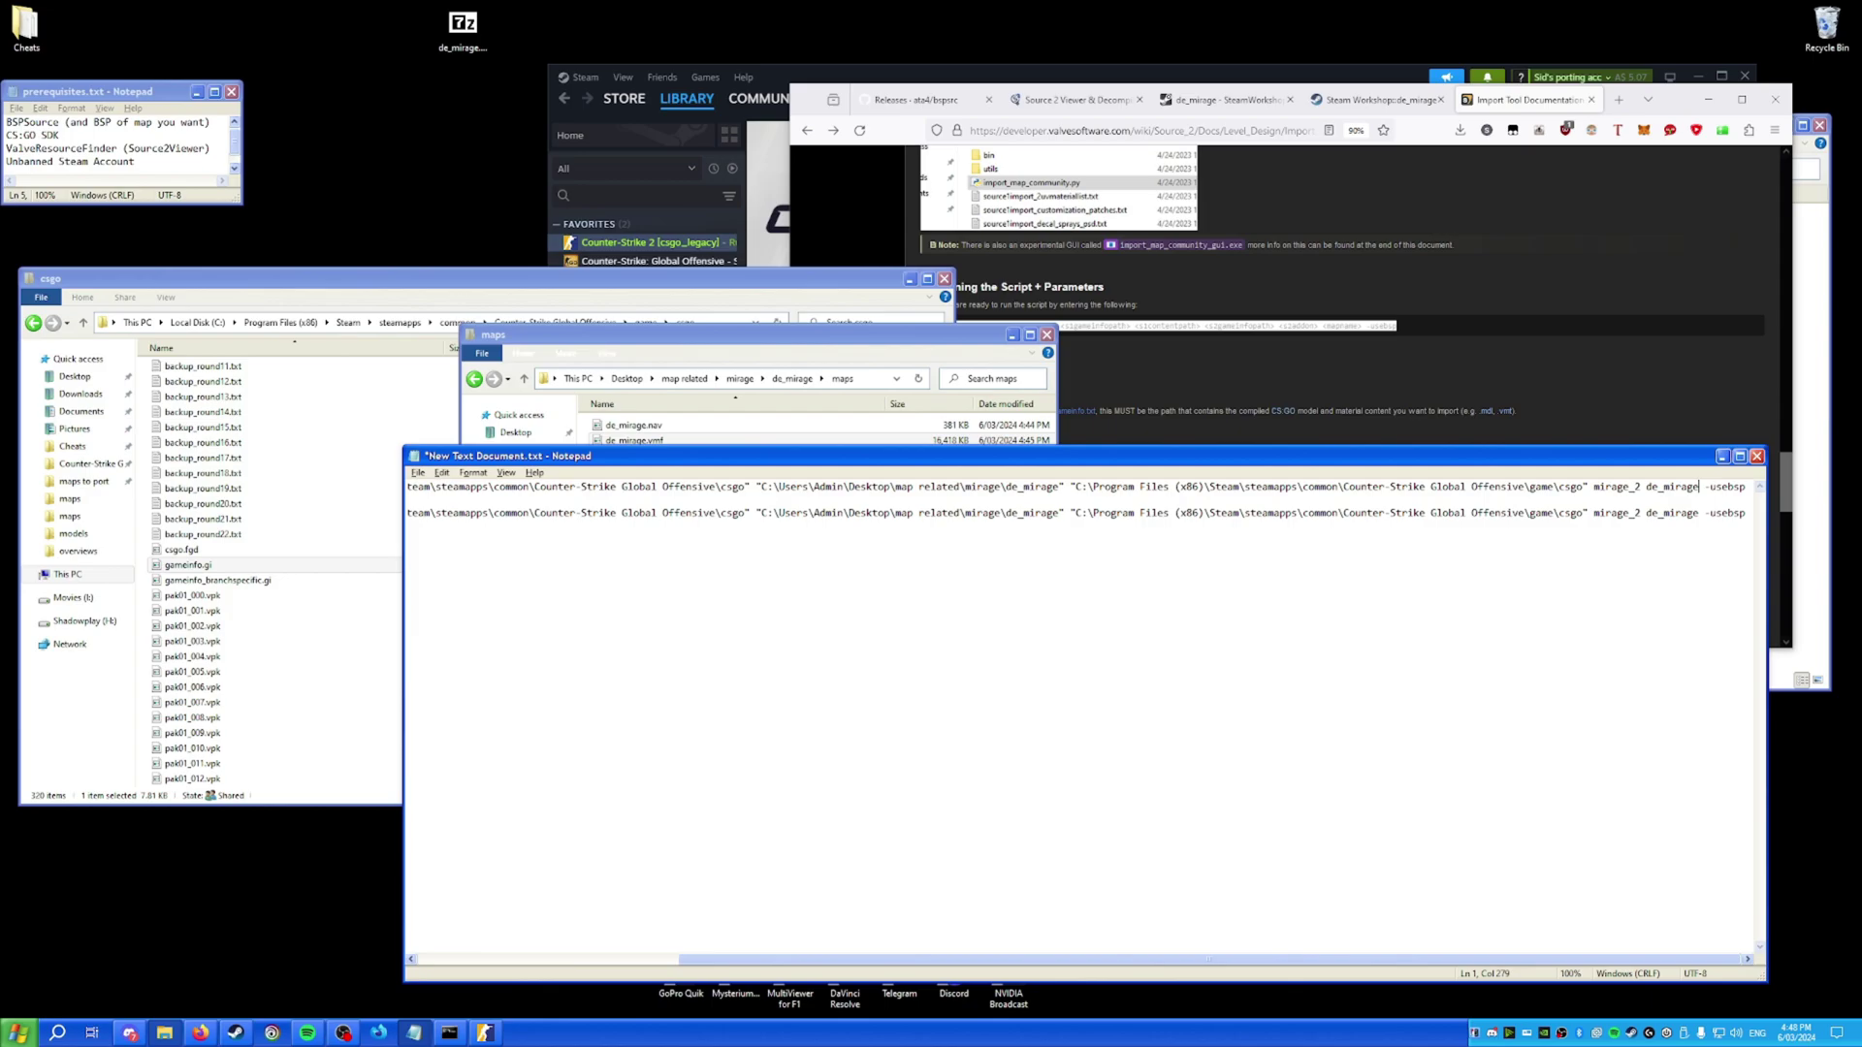
Select the completed first command, open the game\csgo\import_scripts folder and start a command prompt there.
{"action": "key", "text": "shift+Home"}
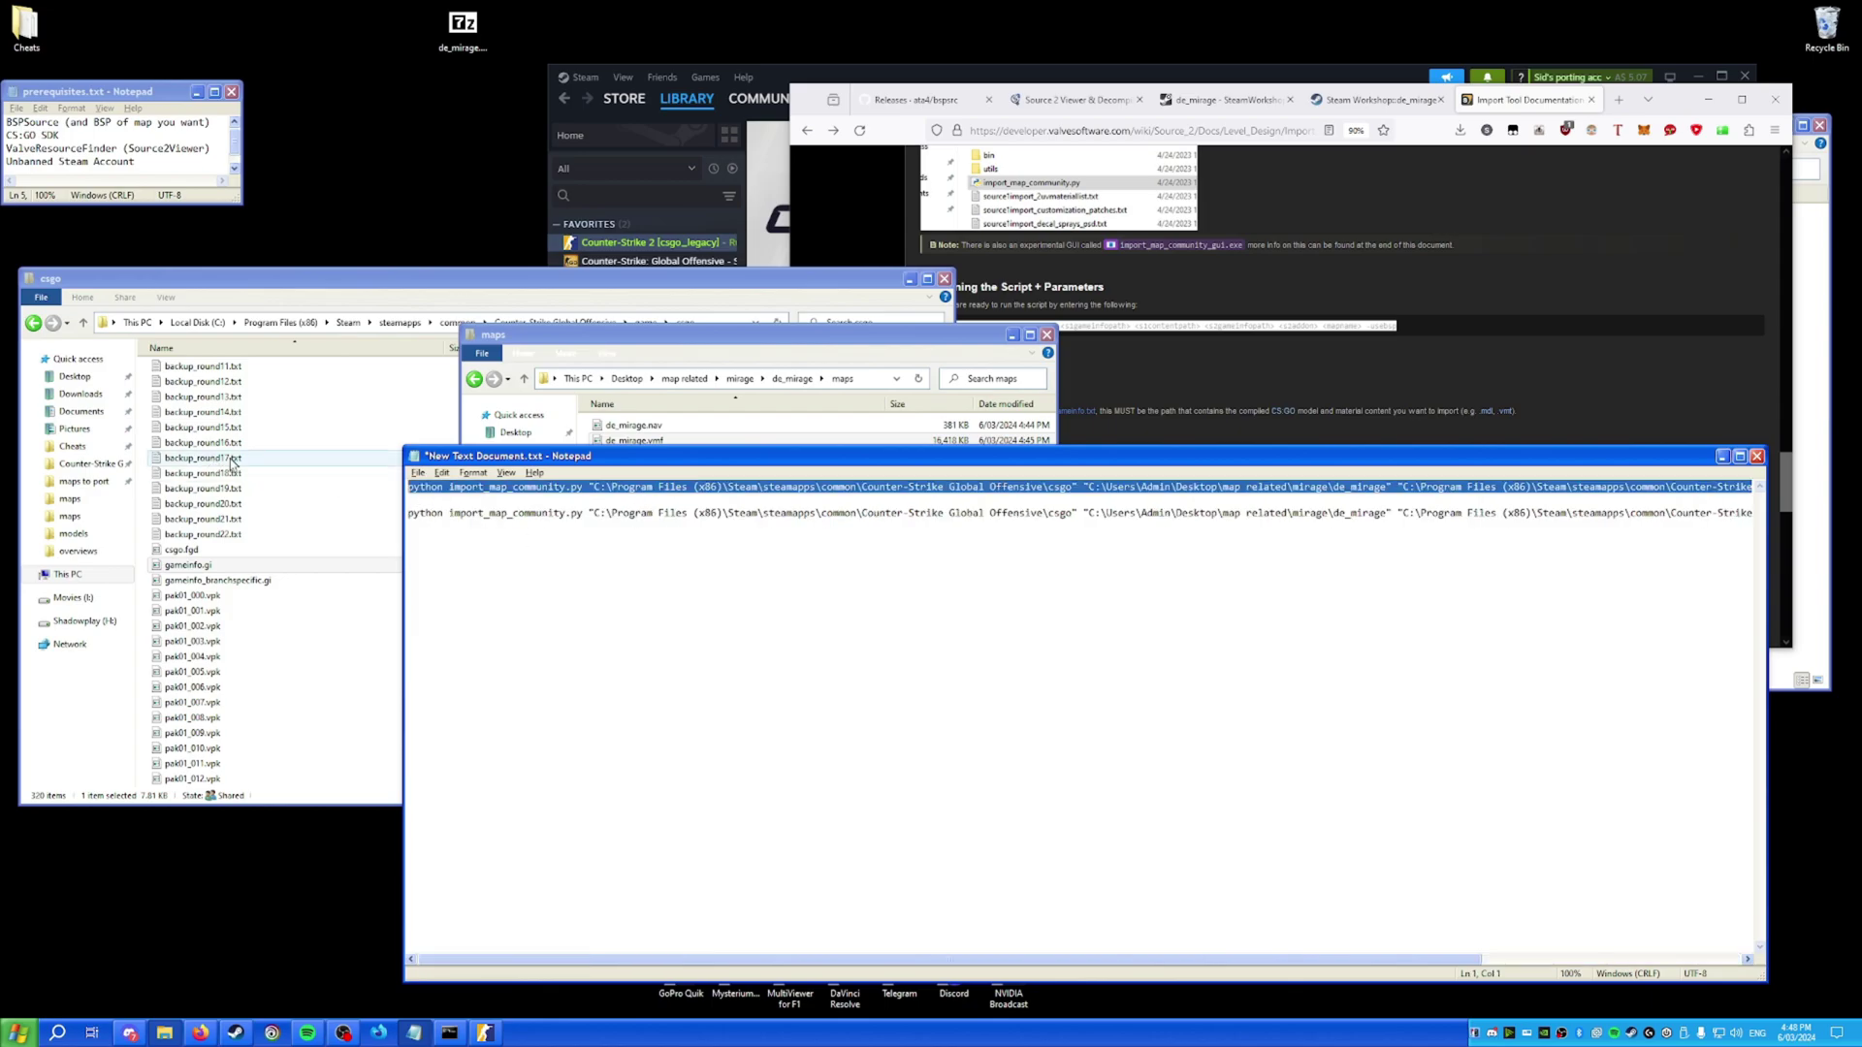
{"action": "left_click", "coordinate": [318, 282]}
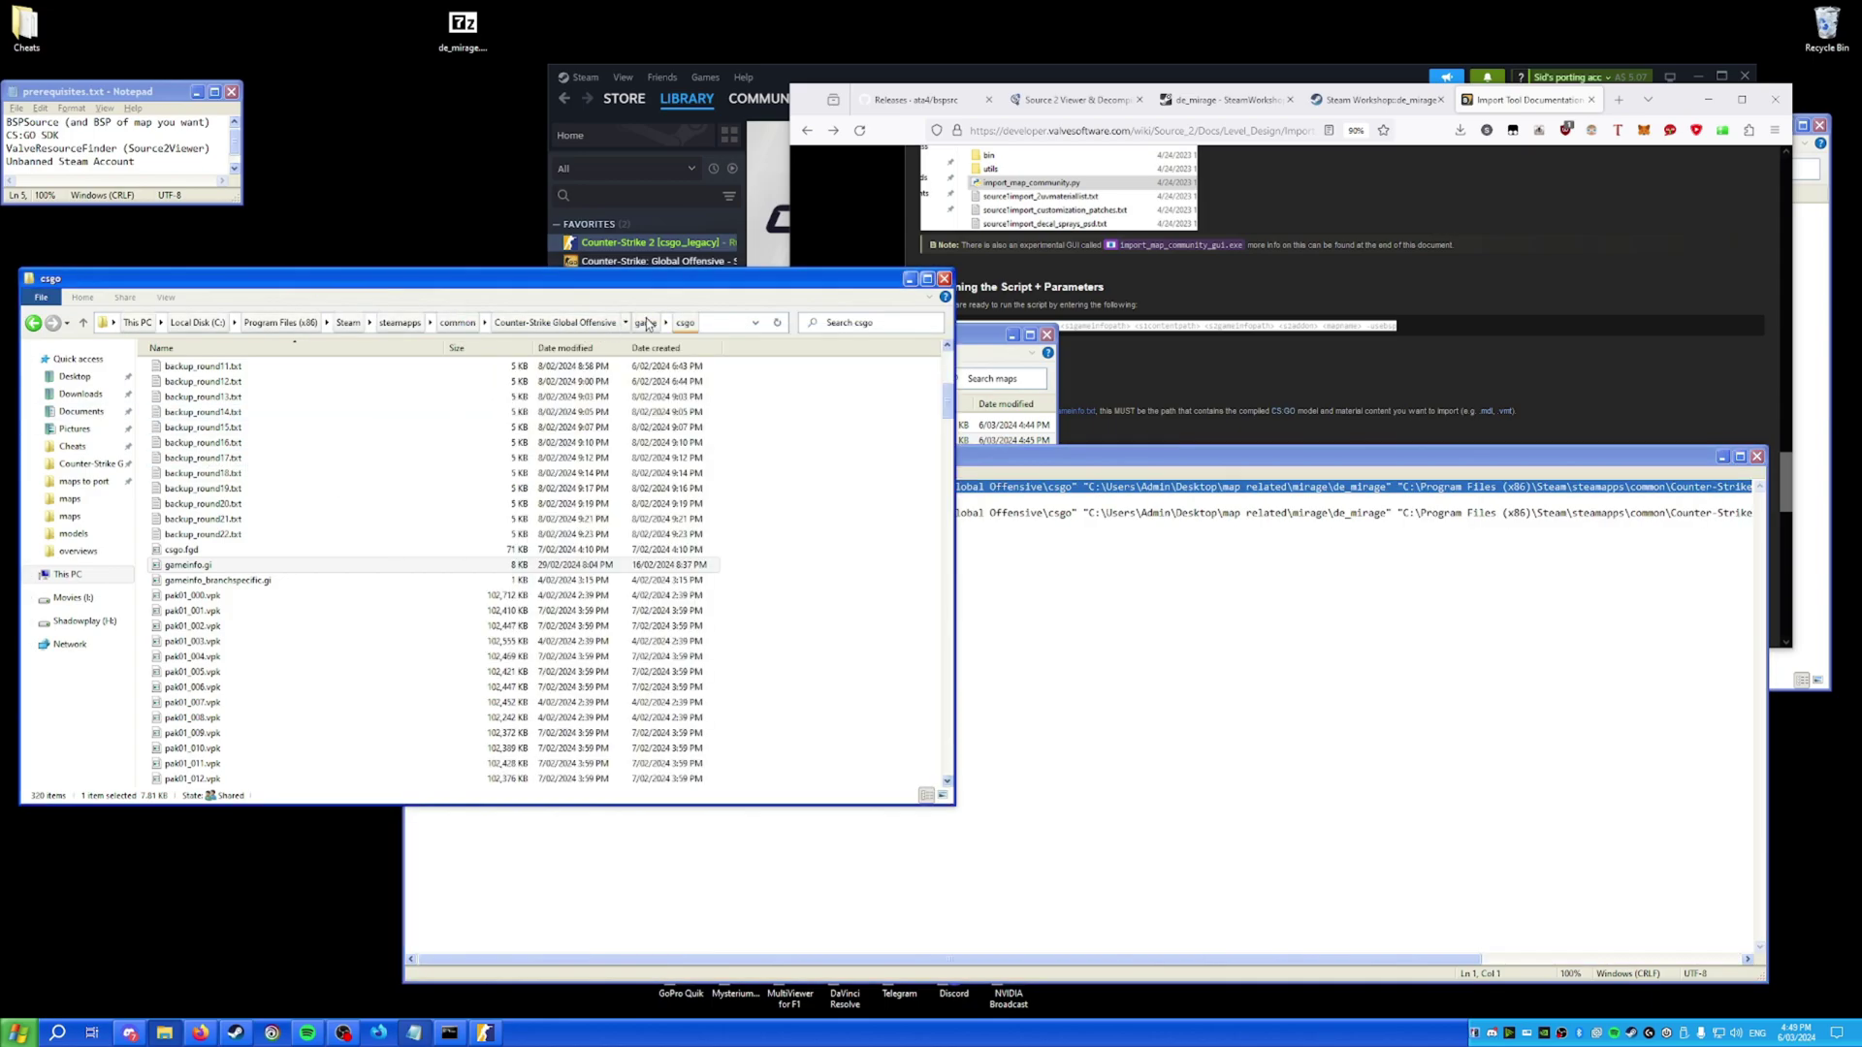
{"action": "scroll", "coordinate": [495, 426], "scroll_direction": "up", "scroll_amount": 7}
{"action": "scroll", "coordinate": [407, 392], "scroll_direction": "up", "scroll_amount": 1}
{"action": "double_click", "coordinate": [258, 403]}
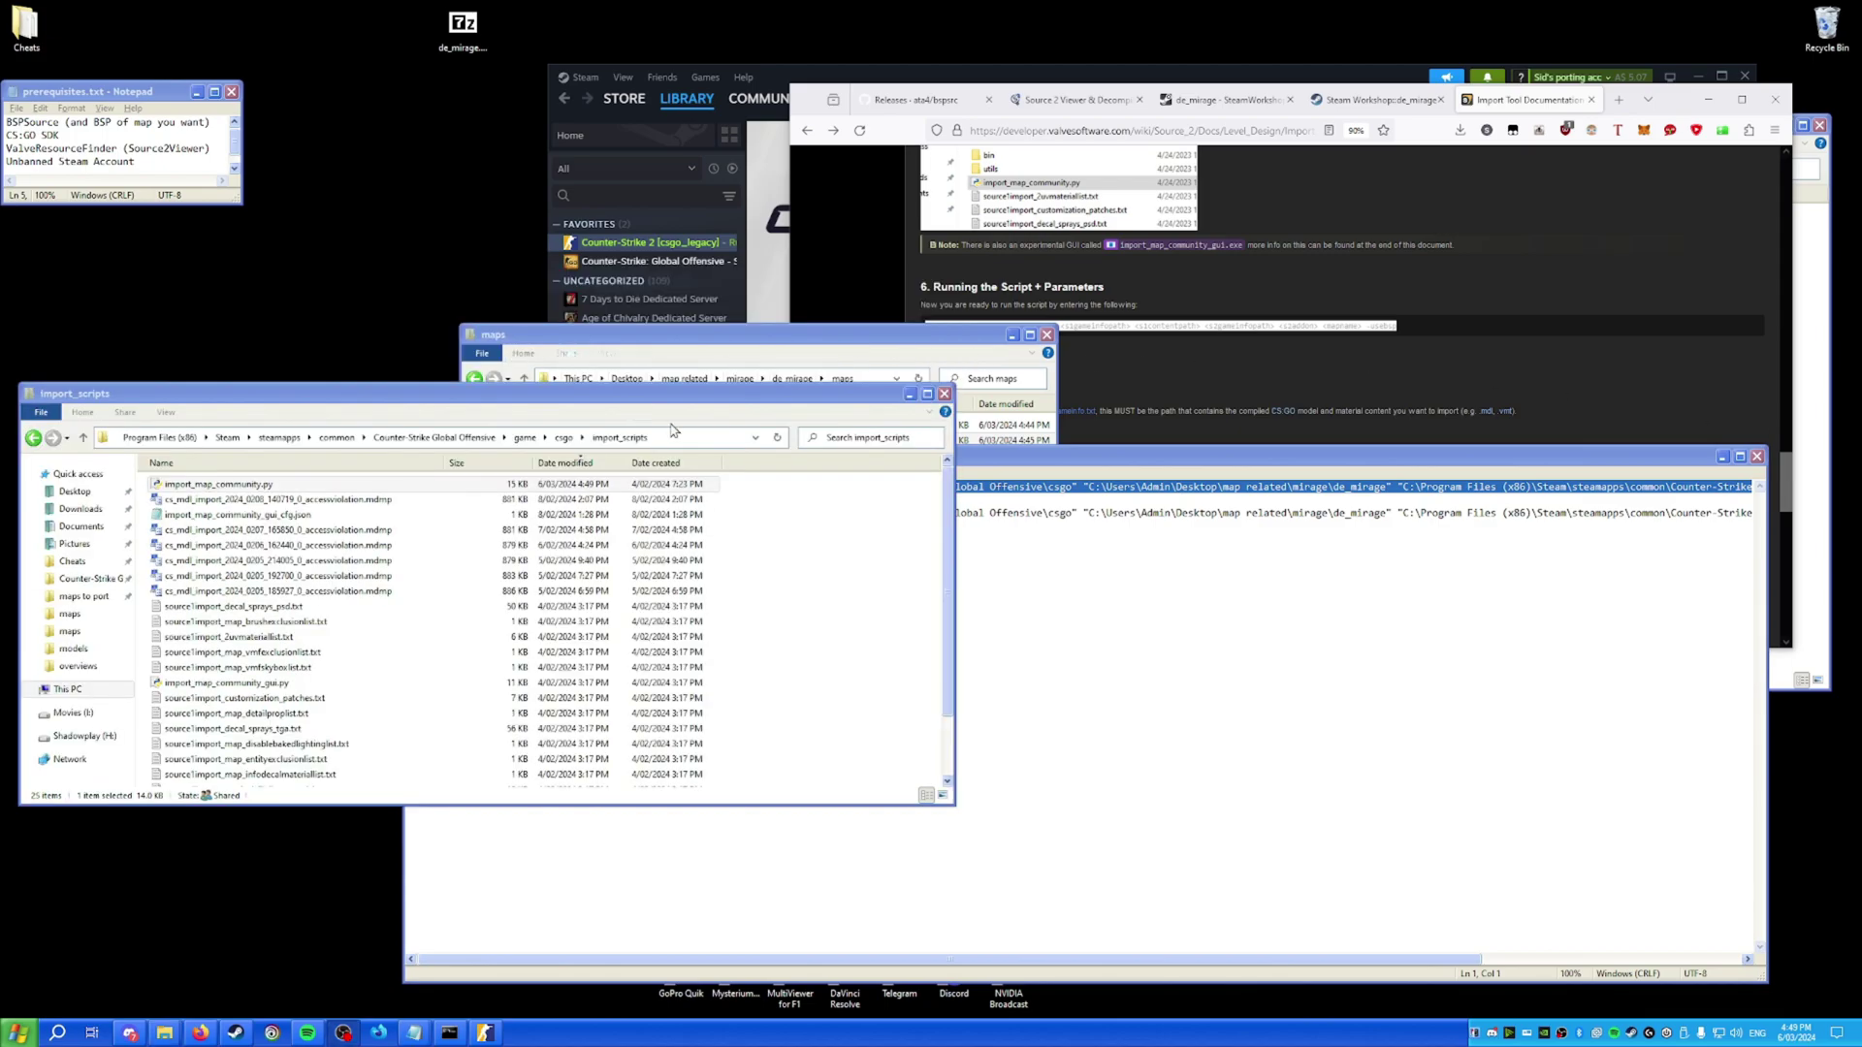
{"action": "left_click", "coordinate": [683, 438]}
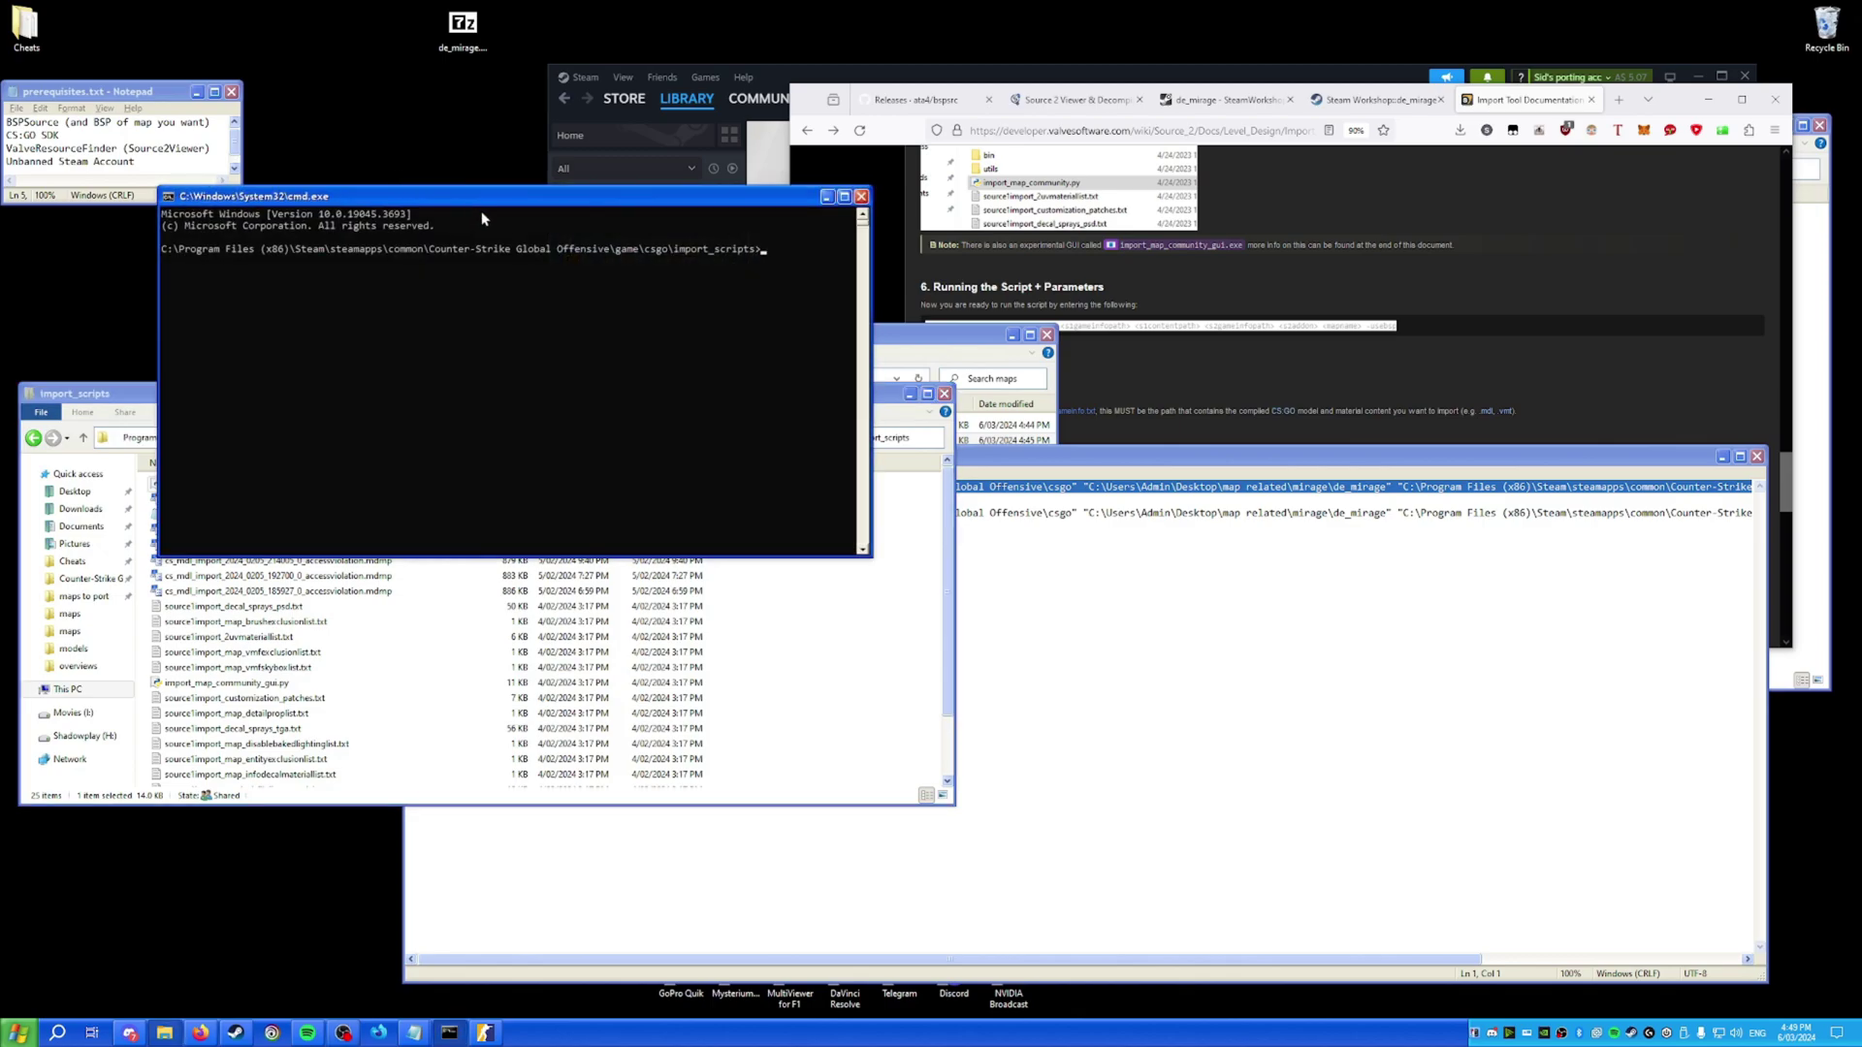
Copy the completed import_map_community.py command into the command prompt, run it and continue past the overwrite warning.
{"action": "left_click", "coordinate": [1198, 486]}
{"action": "left_click_drag", "start_coordinate": [465, 497], "coordinate": [338, 477]}
{"action": "key", "text": "ctrl+c"}
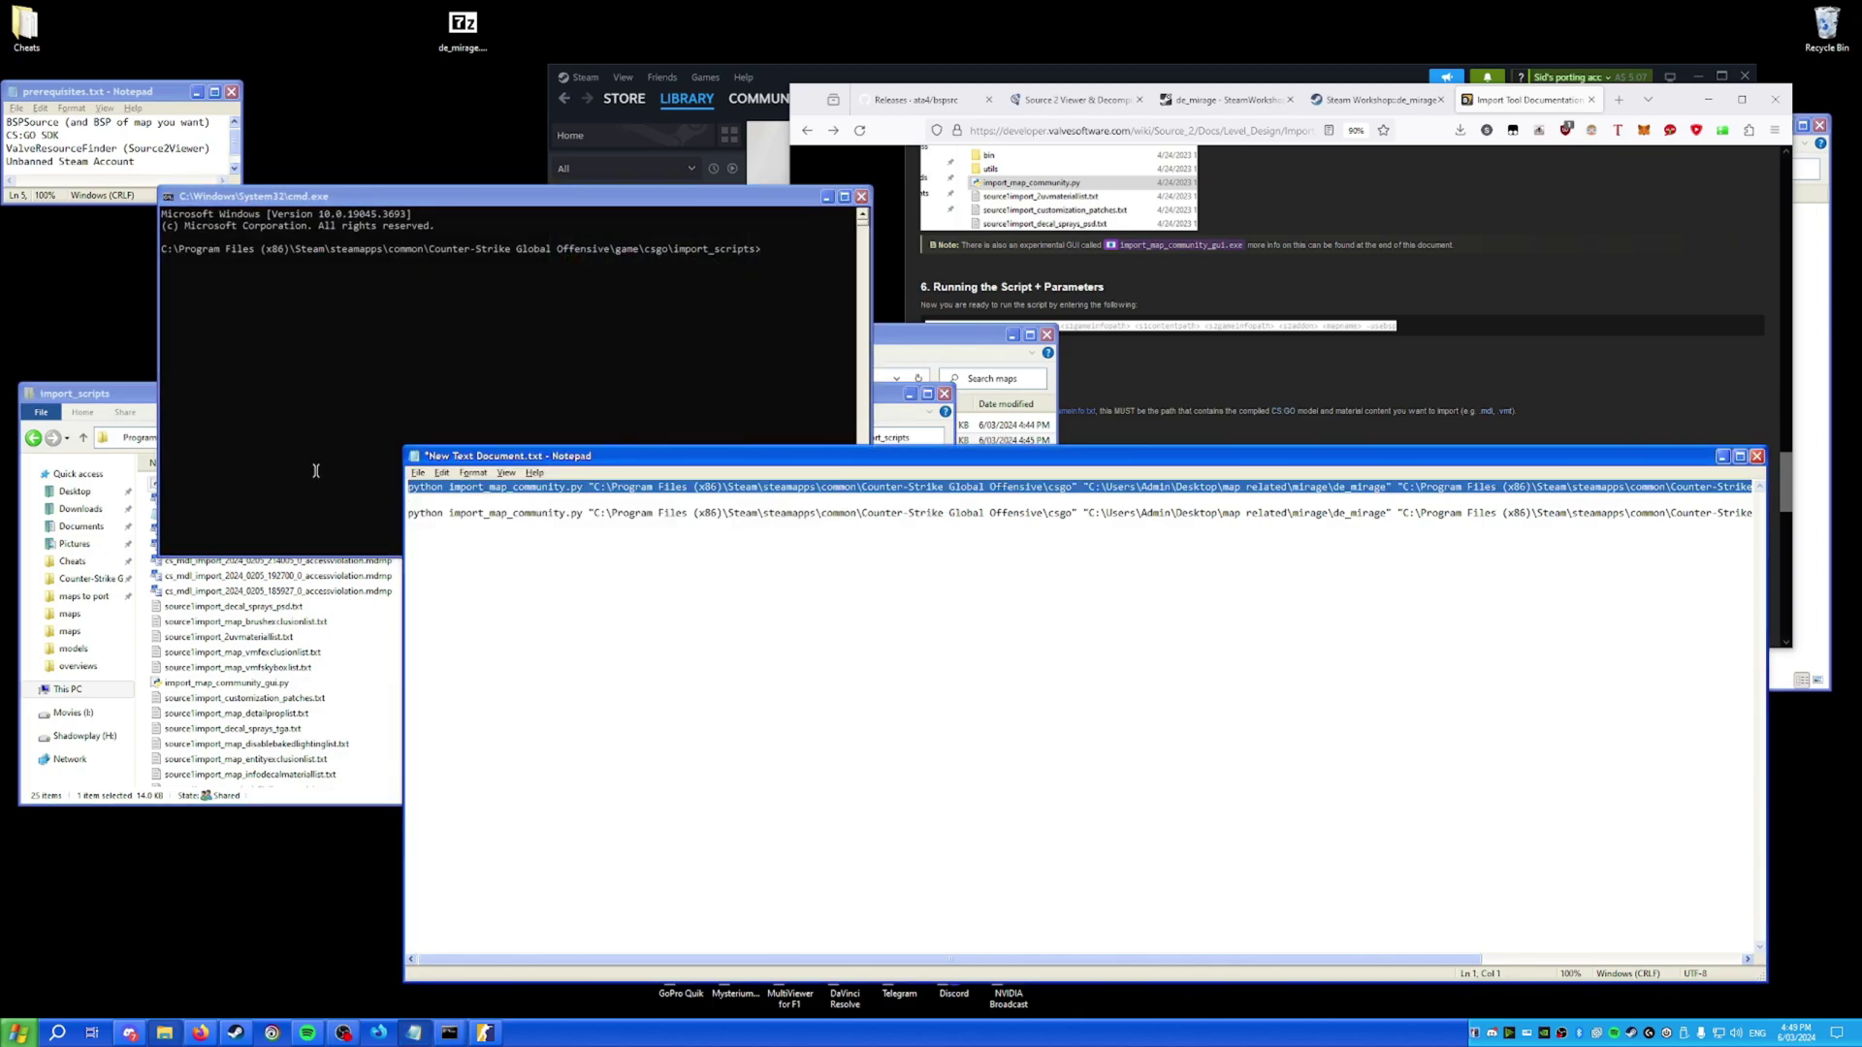
{"action": "left_click", "coordinate": [608, 270]}
{"action": "right_click", "coordinate": [657, 279]}
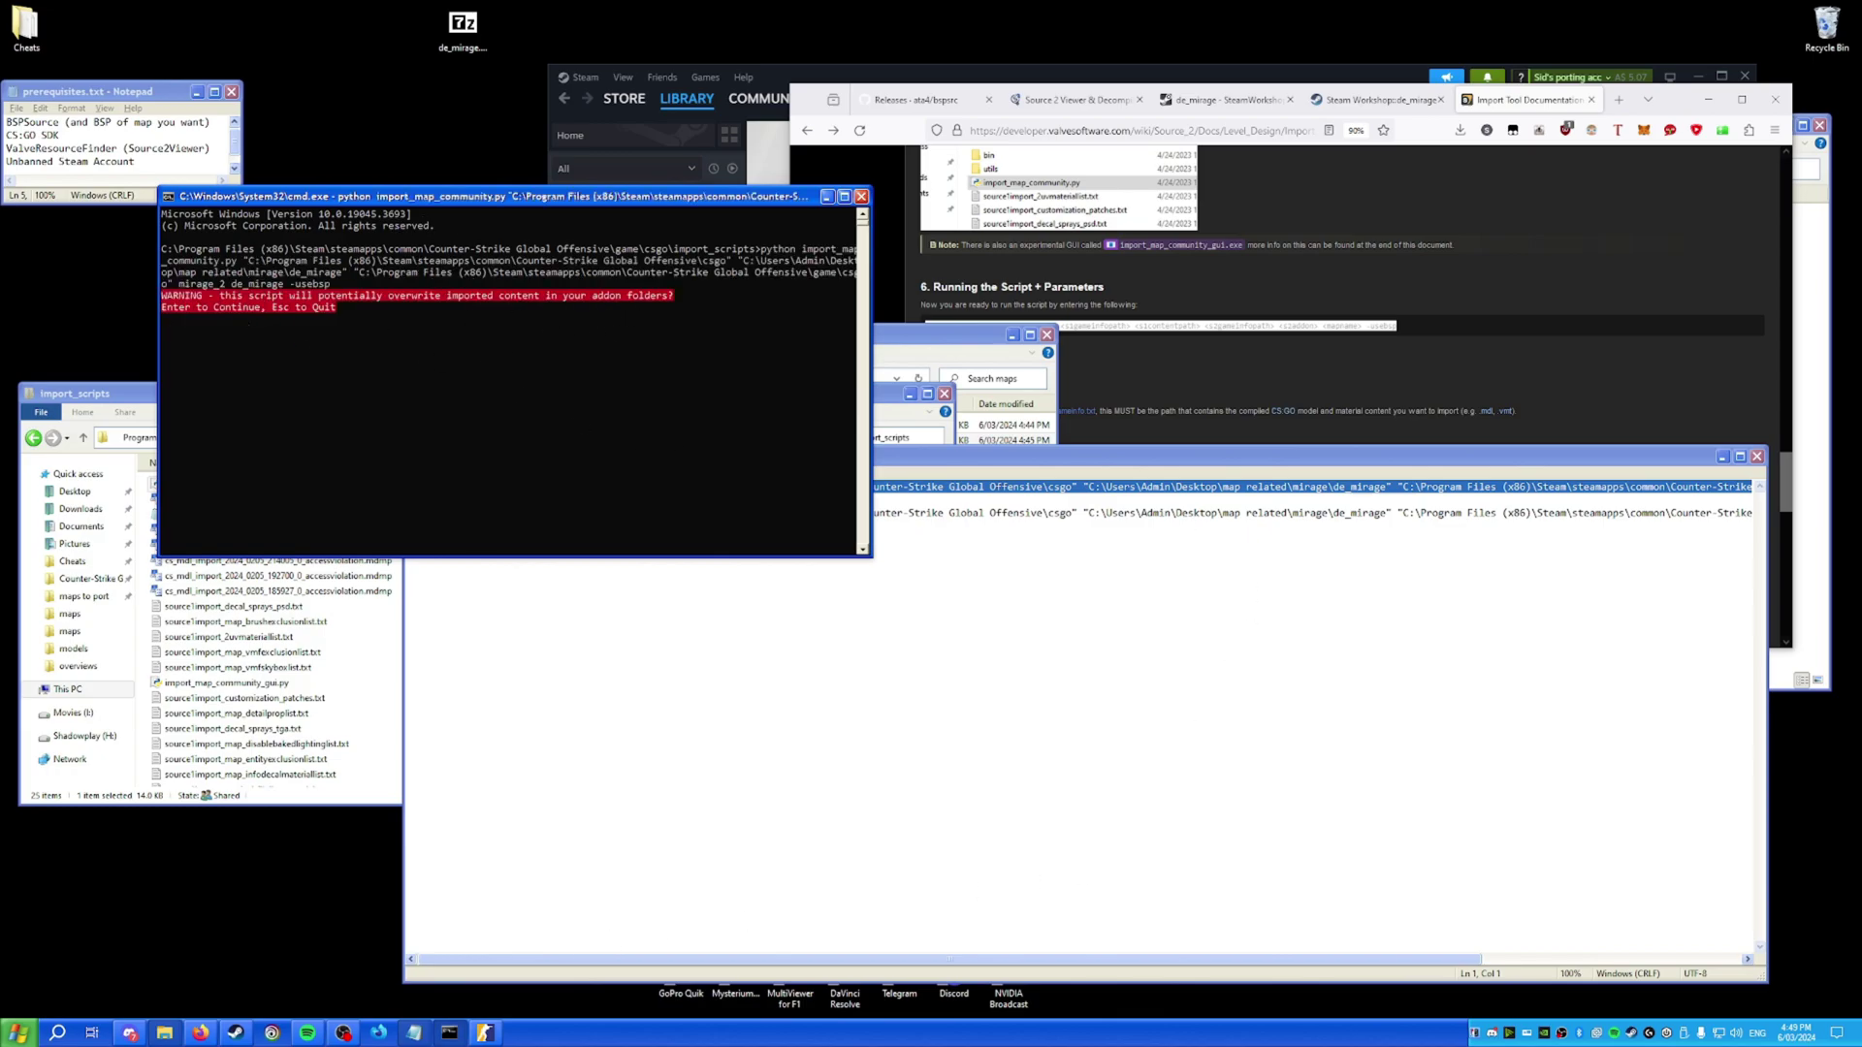
{"action": "left_click", "coordinate": [1369, 283]}
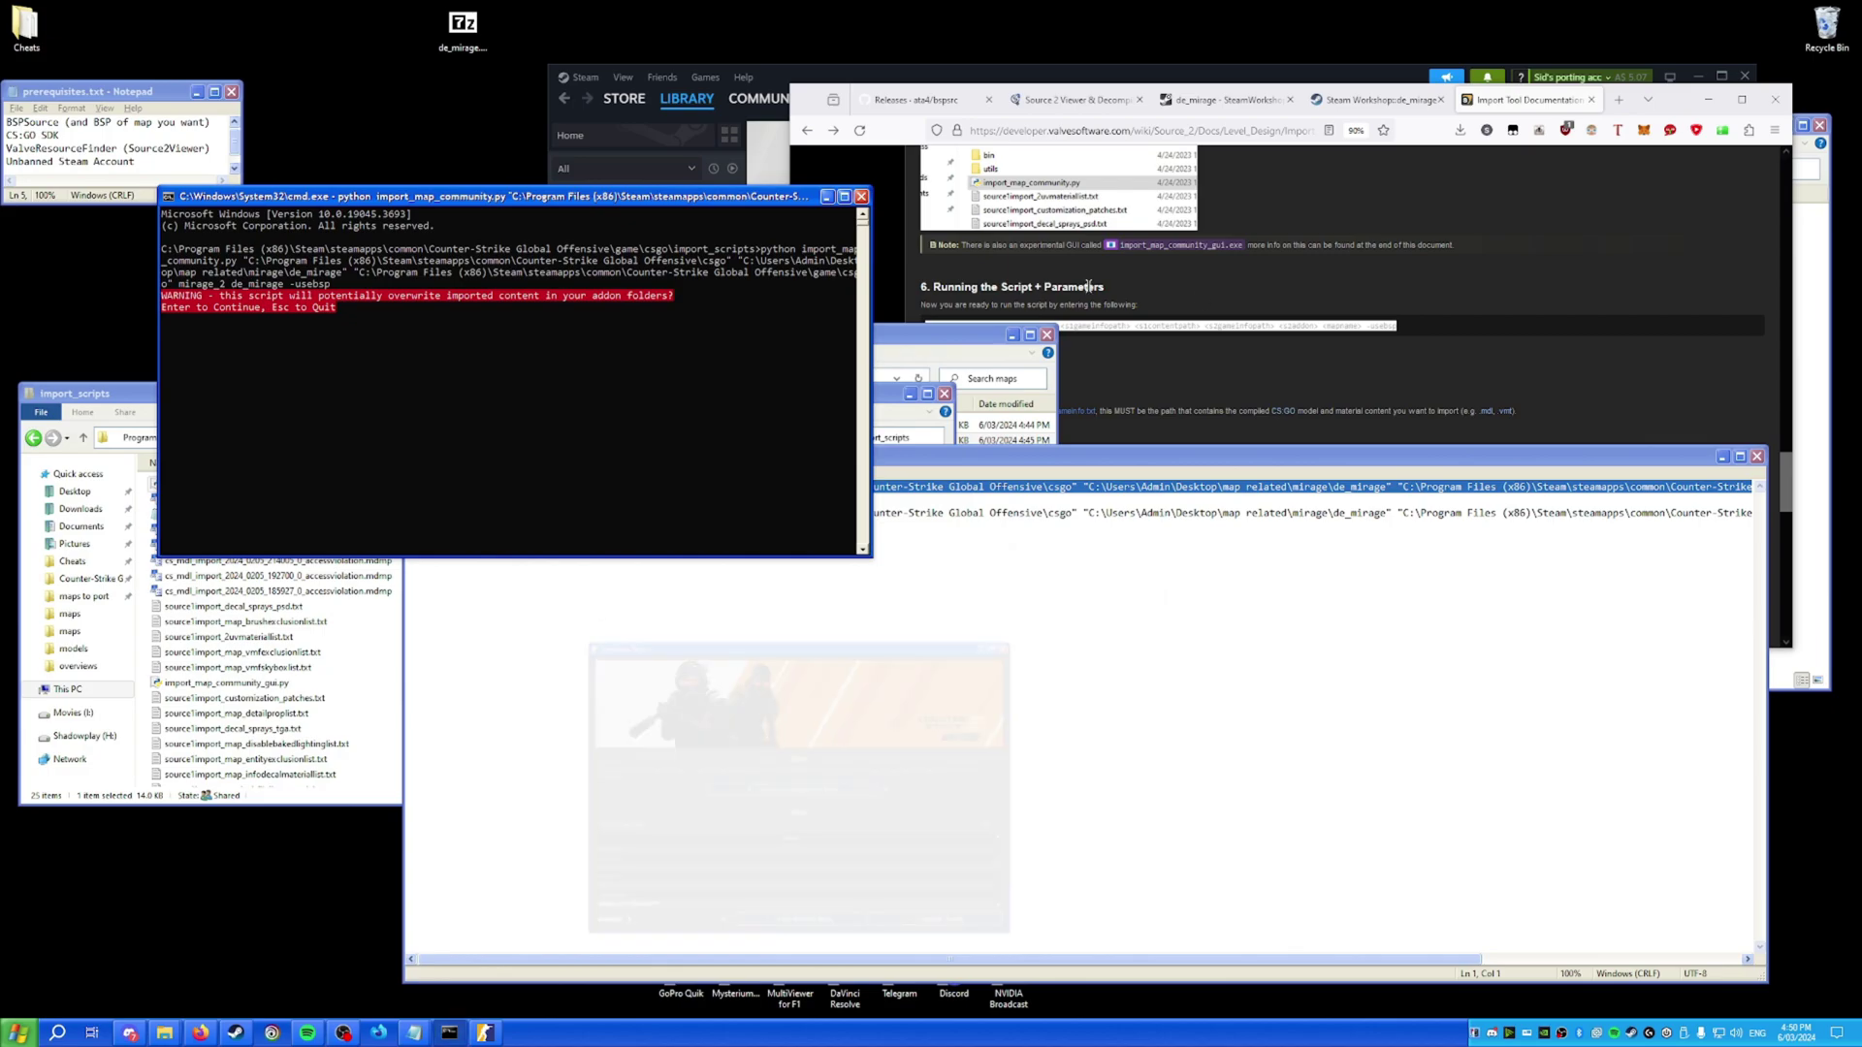
{"action": "key", "text": "Return"}
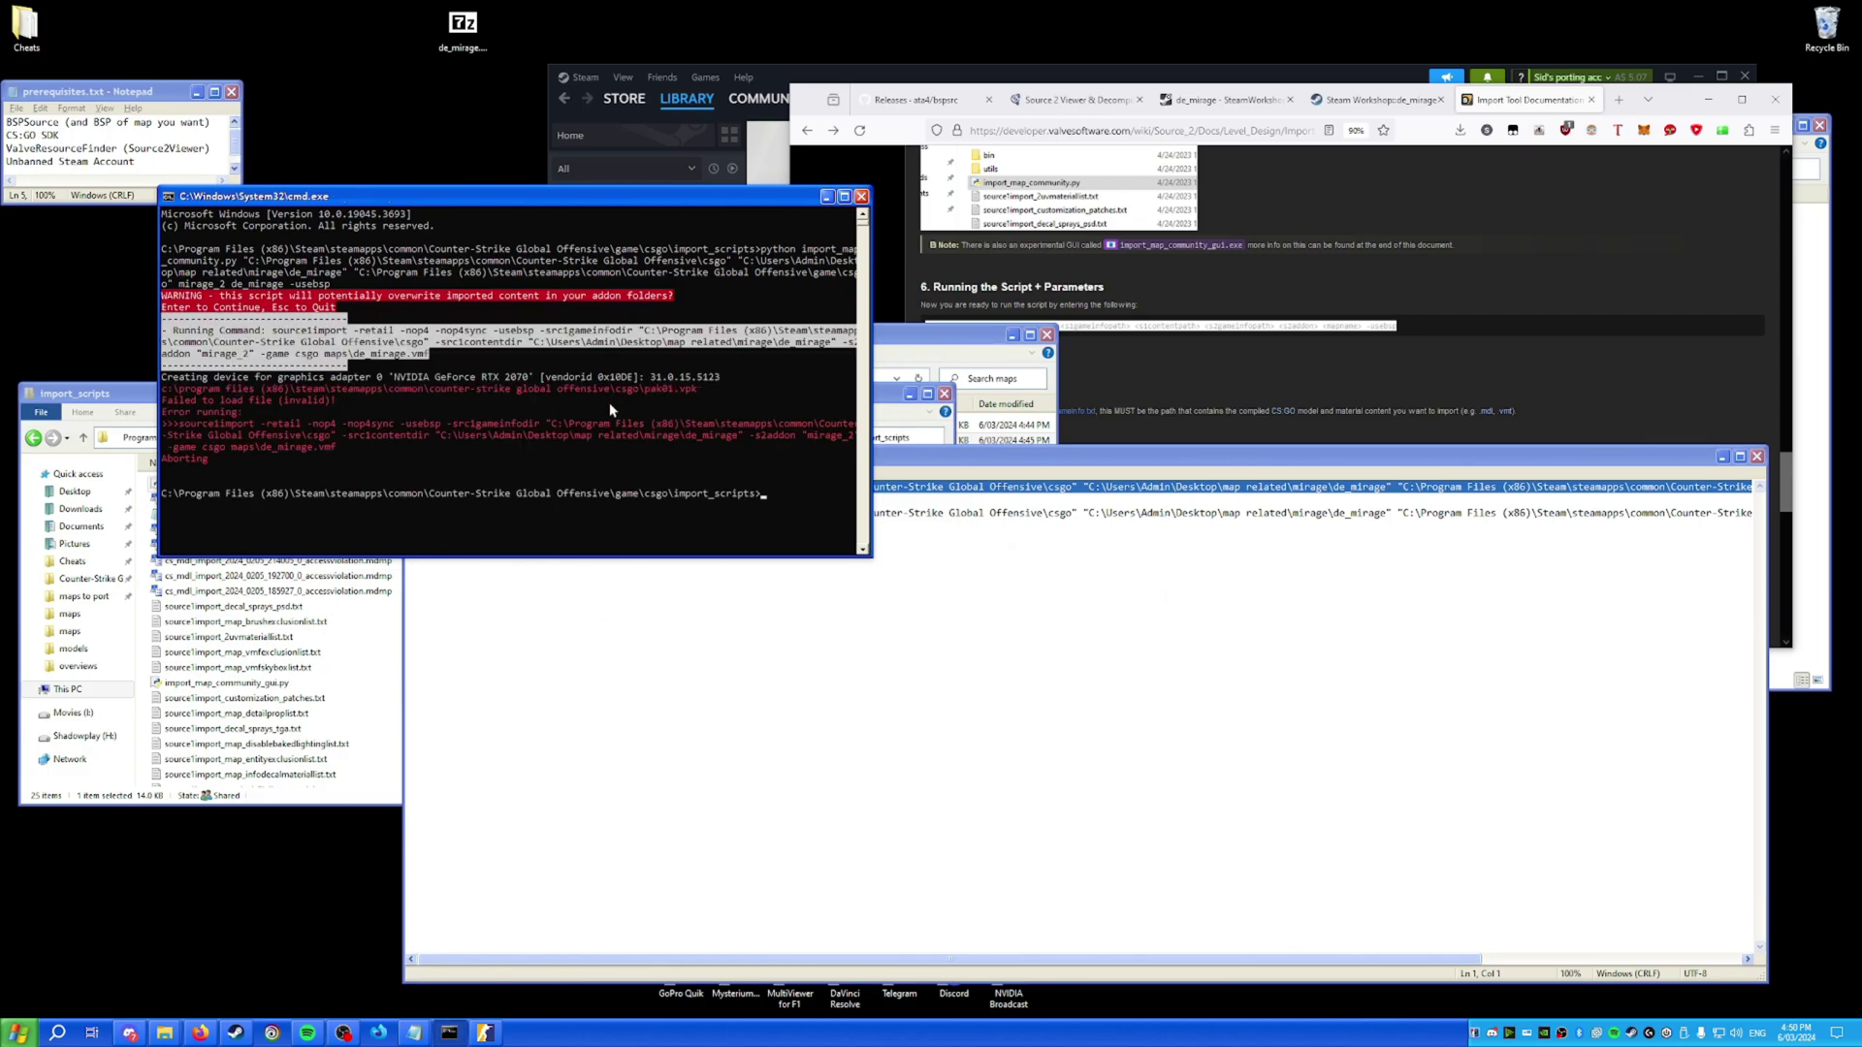
Browse from import_scripts to the game\bin\win64 folder of the Counter-Strike Global Offensive installation and locate vpk.signatures.
{"action": "left_click", "coordinate": [124, 414]}
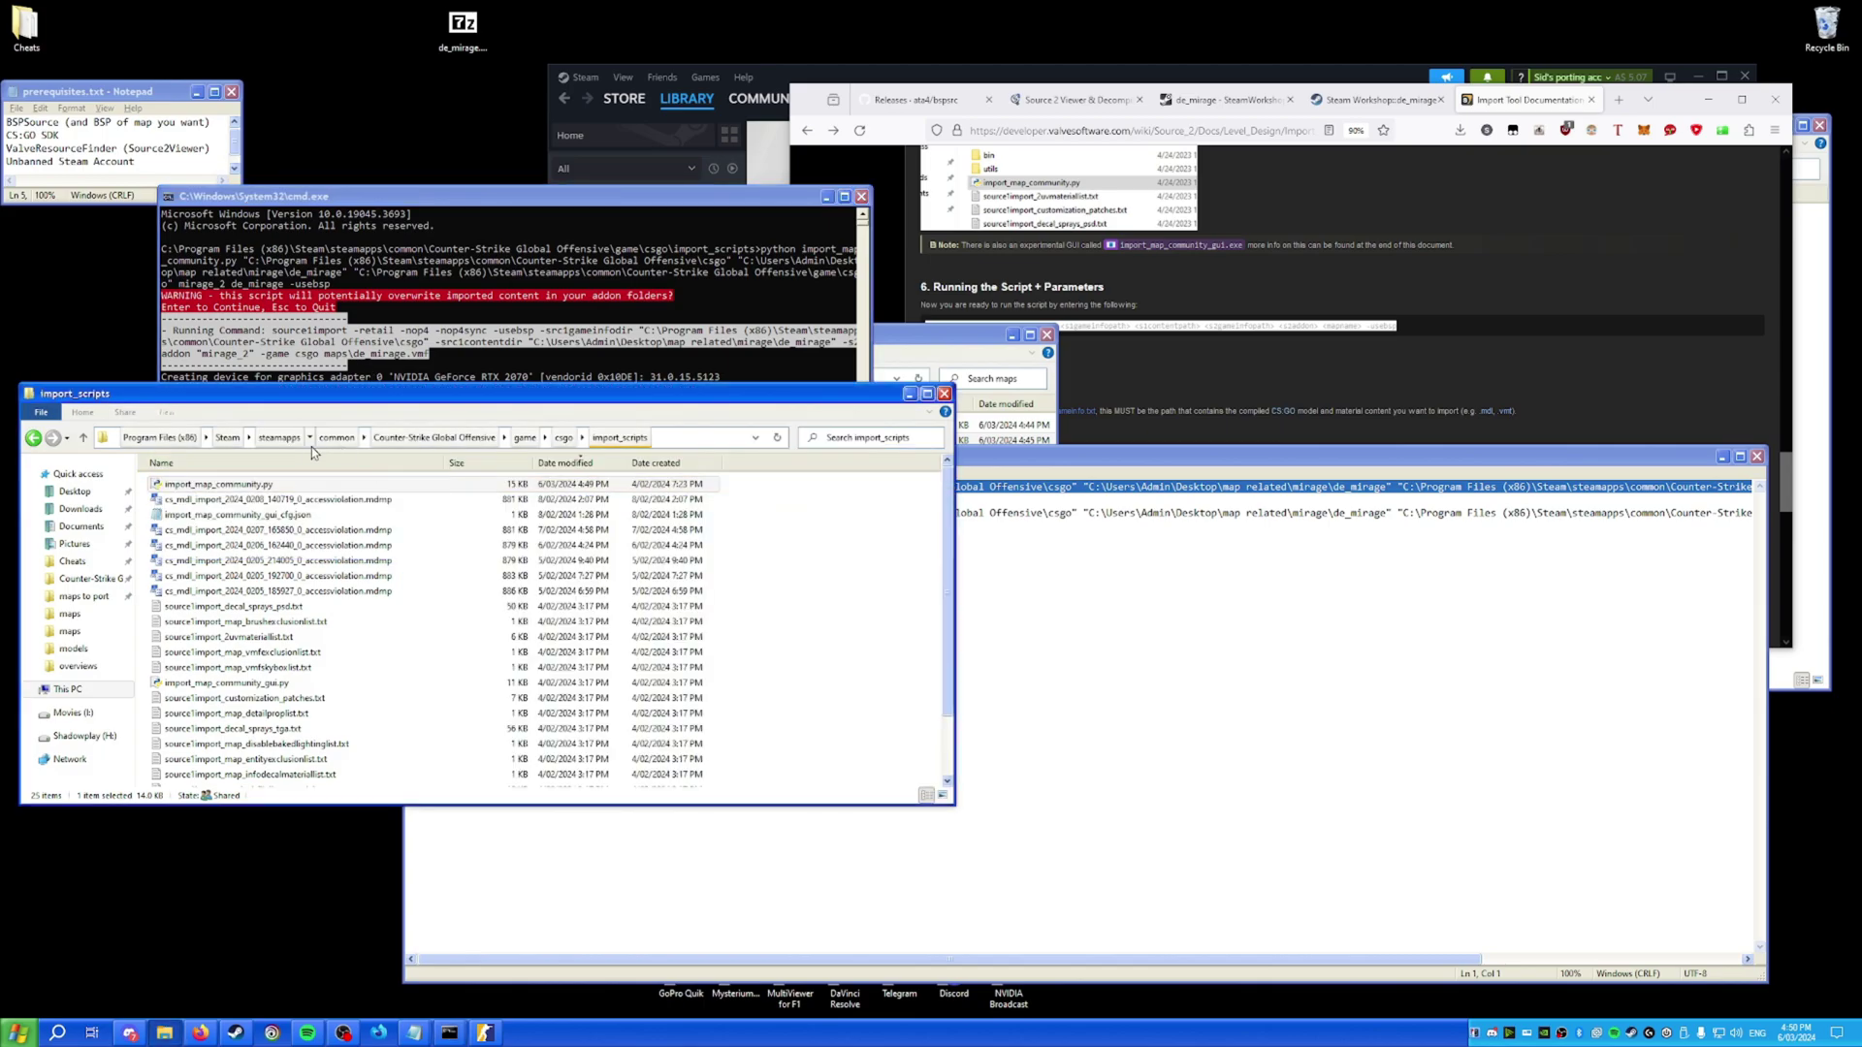
{"action": "left_click", "coordinate": [527, 438]}
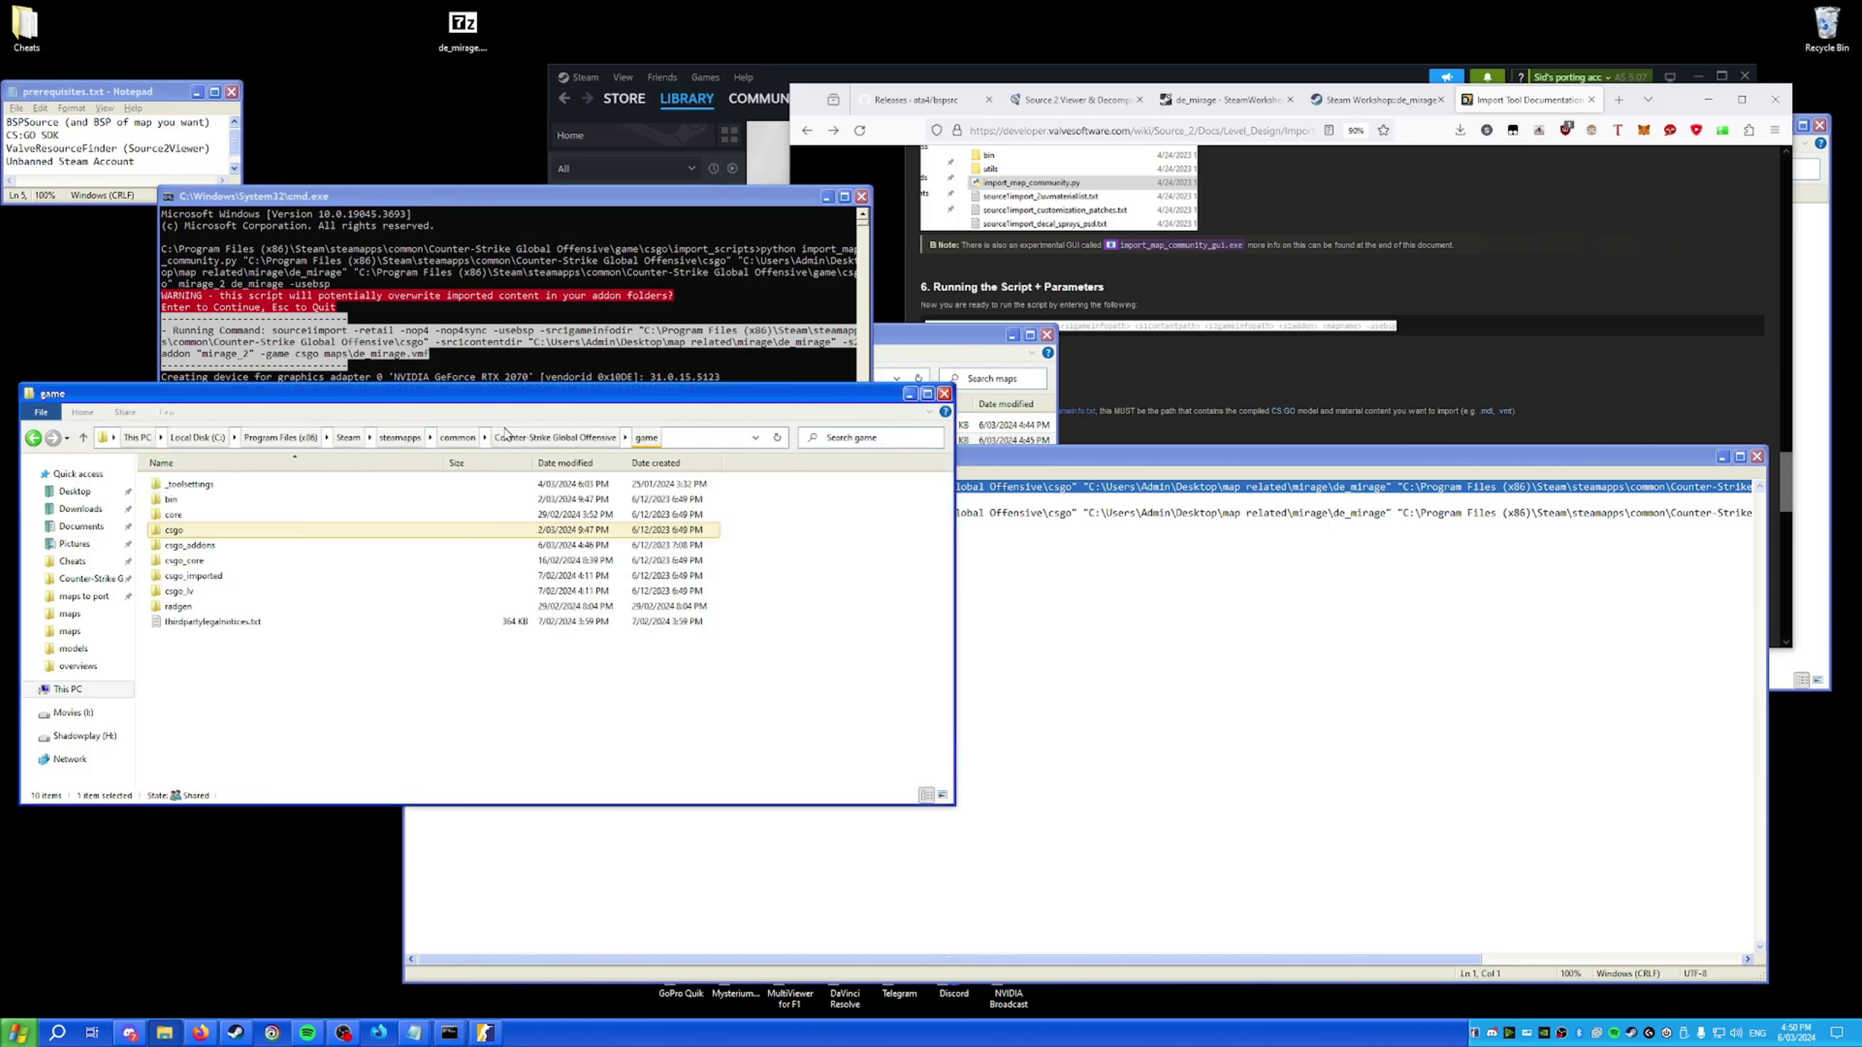
{"action": "double_click", "coordinate": [209, 484]}
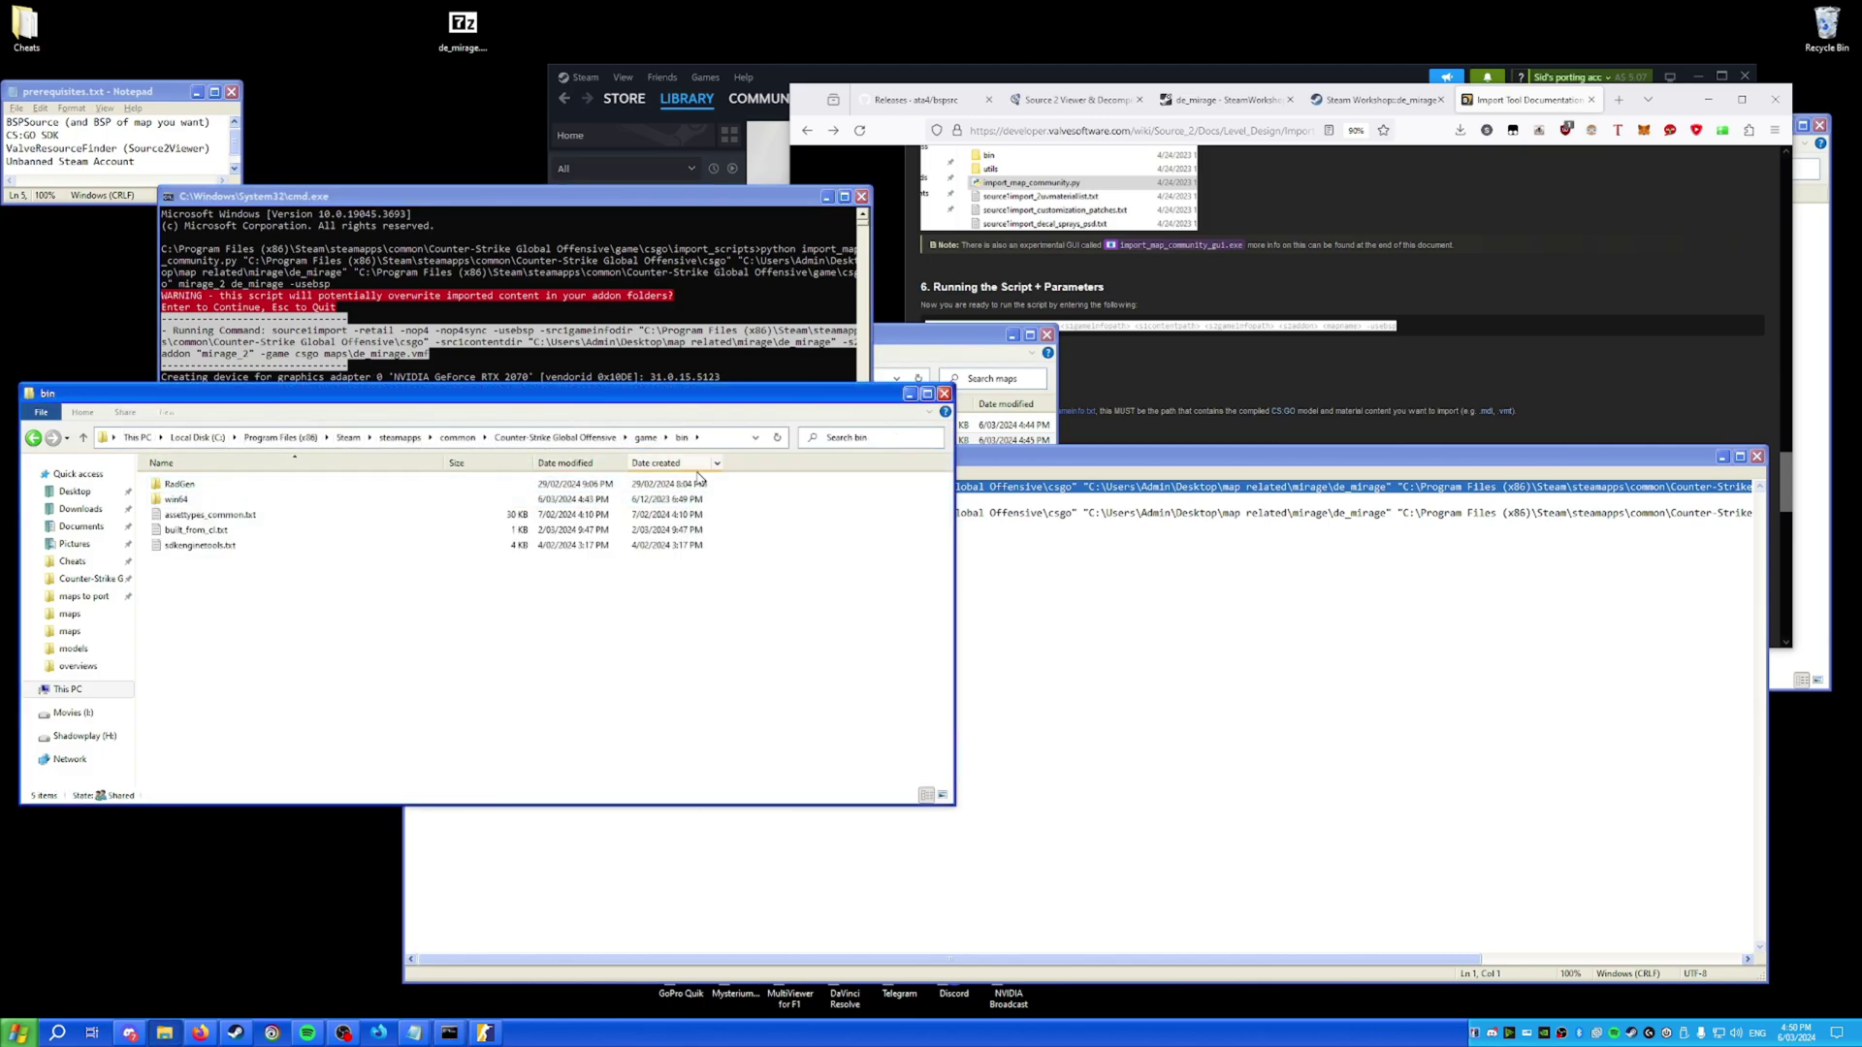
{"action": "double_click", "coordinate": [323, 500]}
{"action": "scroll", "coordinate": [324, 583], "scroll_direction": "down", "scroll_amount": 15}
{"action": "scroll", "coordinate": [323, 582], "scroll_direction": "down", "scroll_amount": 20}
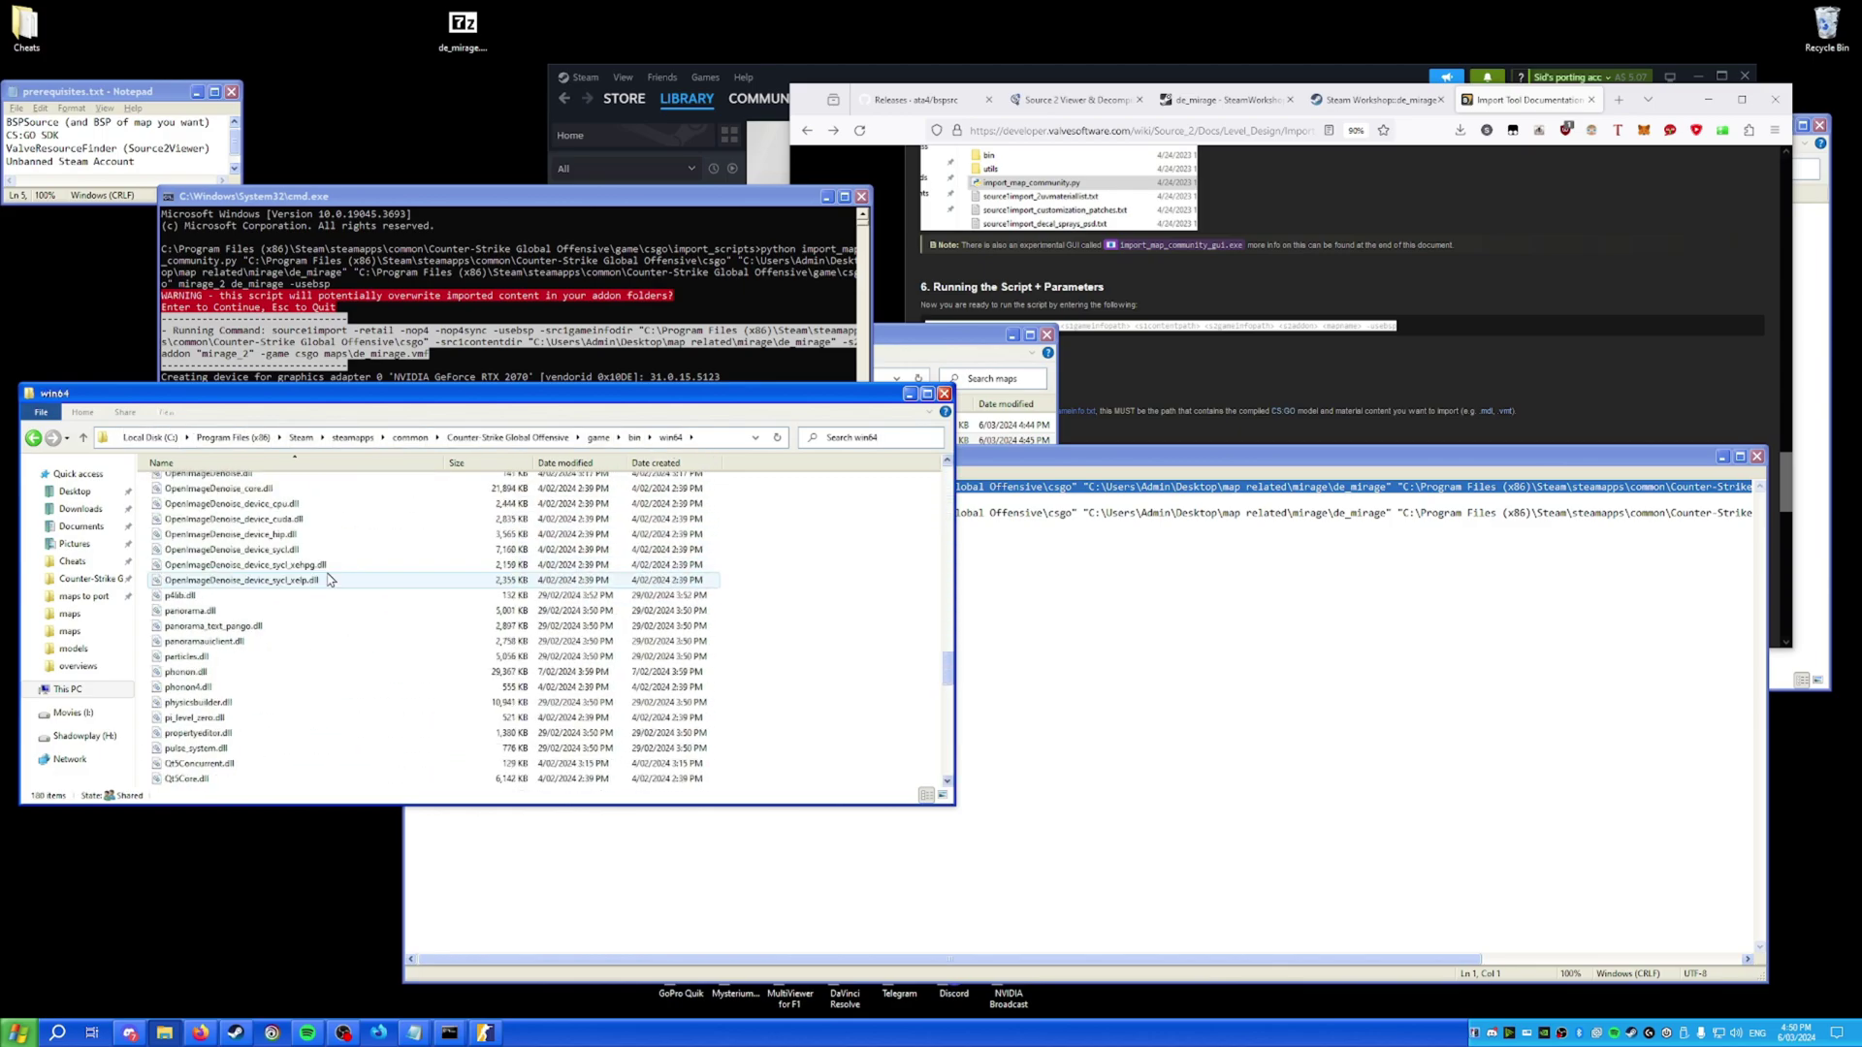
Open vpk.signatures in Notepad++, look through its list of MD5 signatures and close the editor again.
{"action": "right_click", "coordinate": [213, 725]}
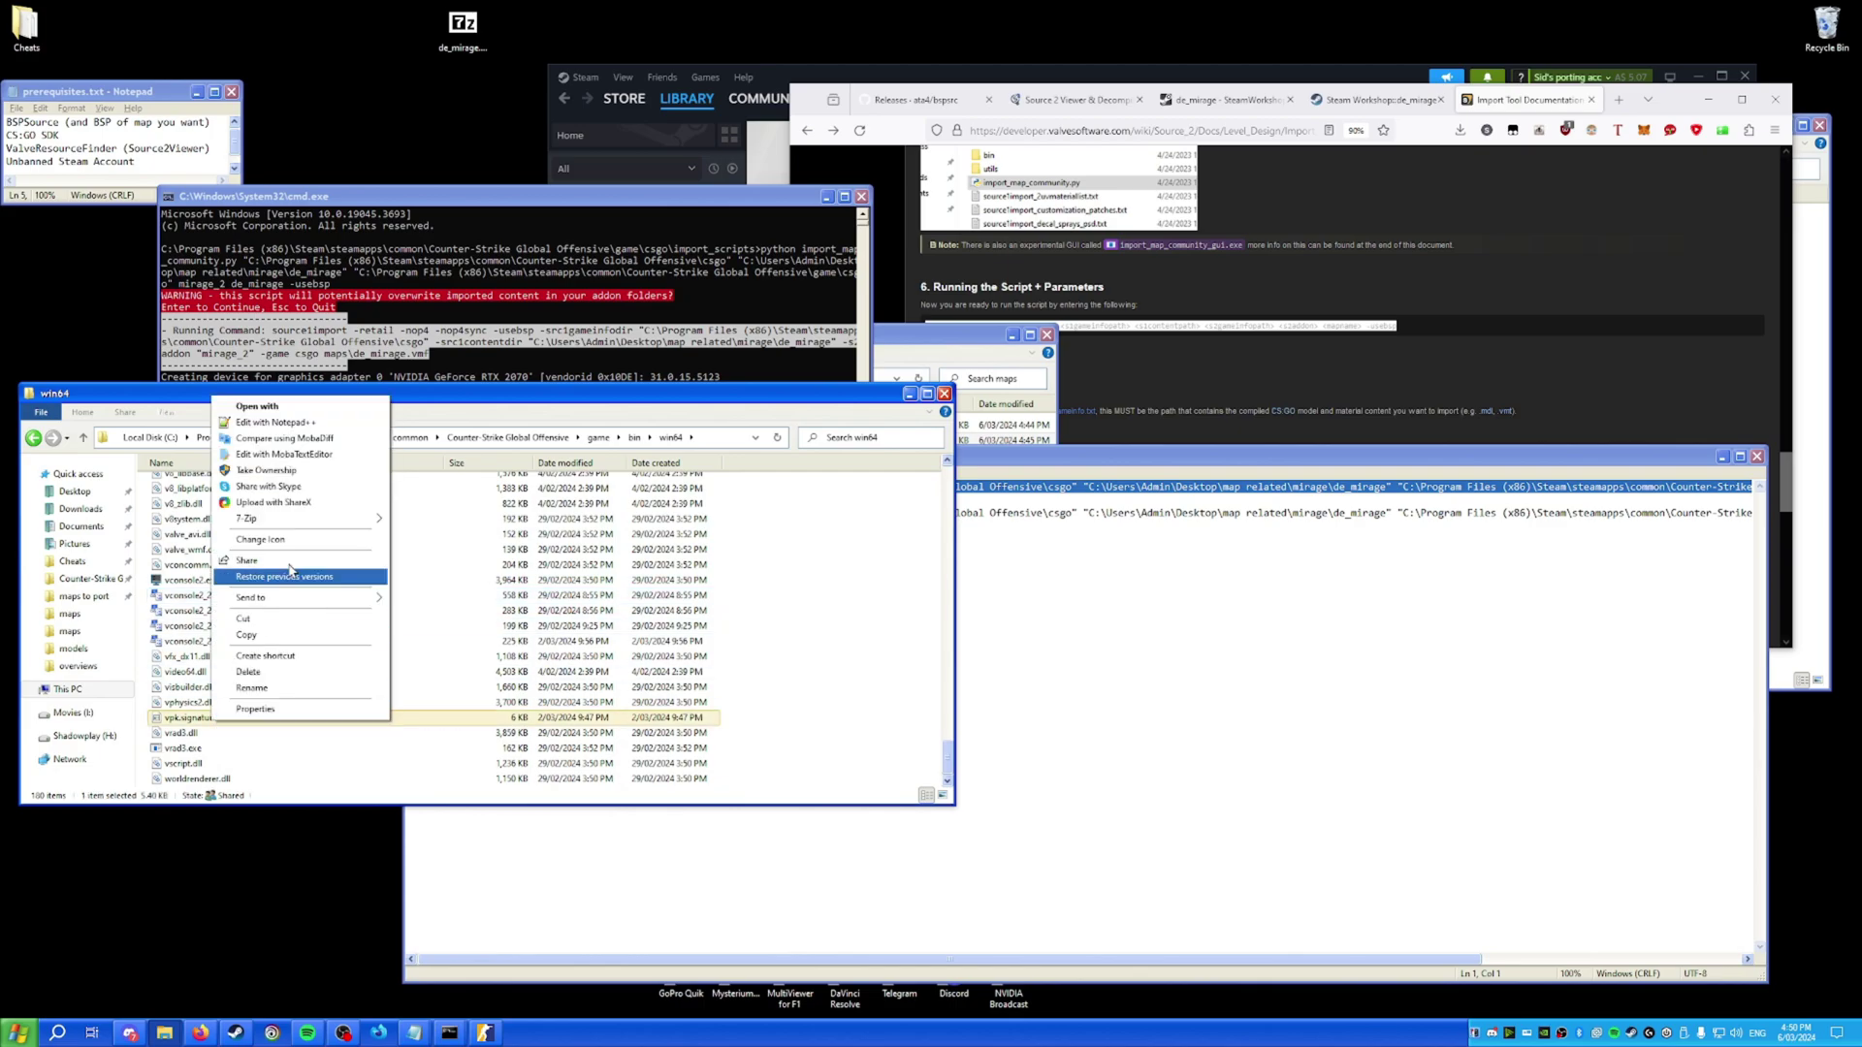
{"action": "left_click", "coordinate": [282, 438]}
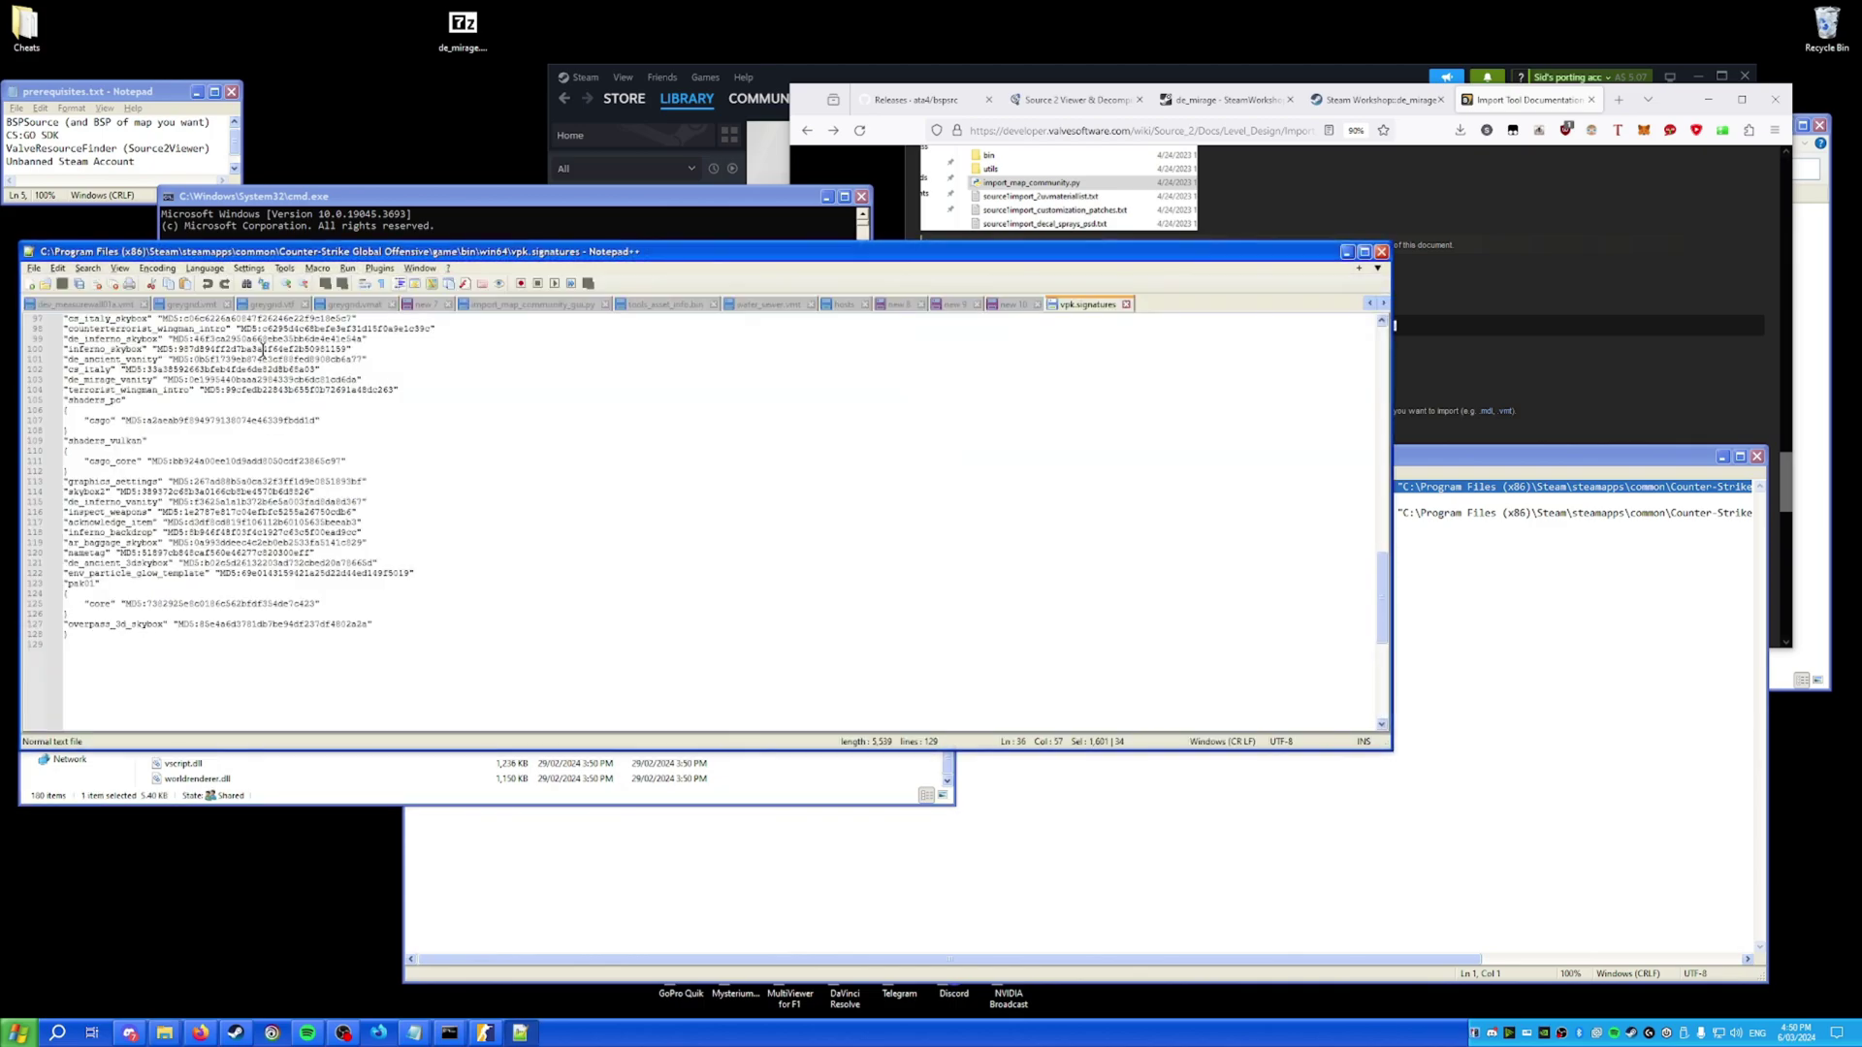
{"action": "scroll", "coordinate": [202, 424], "scroll_direction": "up", "scroll_amount": 15}
{"action": "left_click_drag", "start_coordinate": [141, 383], "coordinate": [811, 412]}
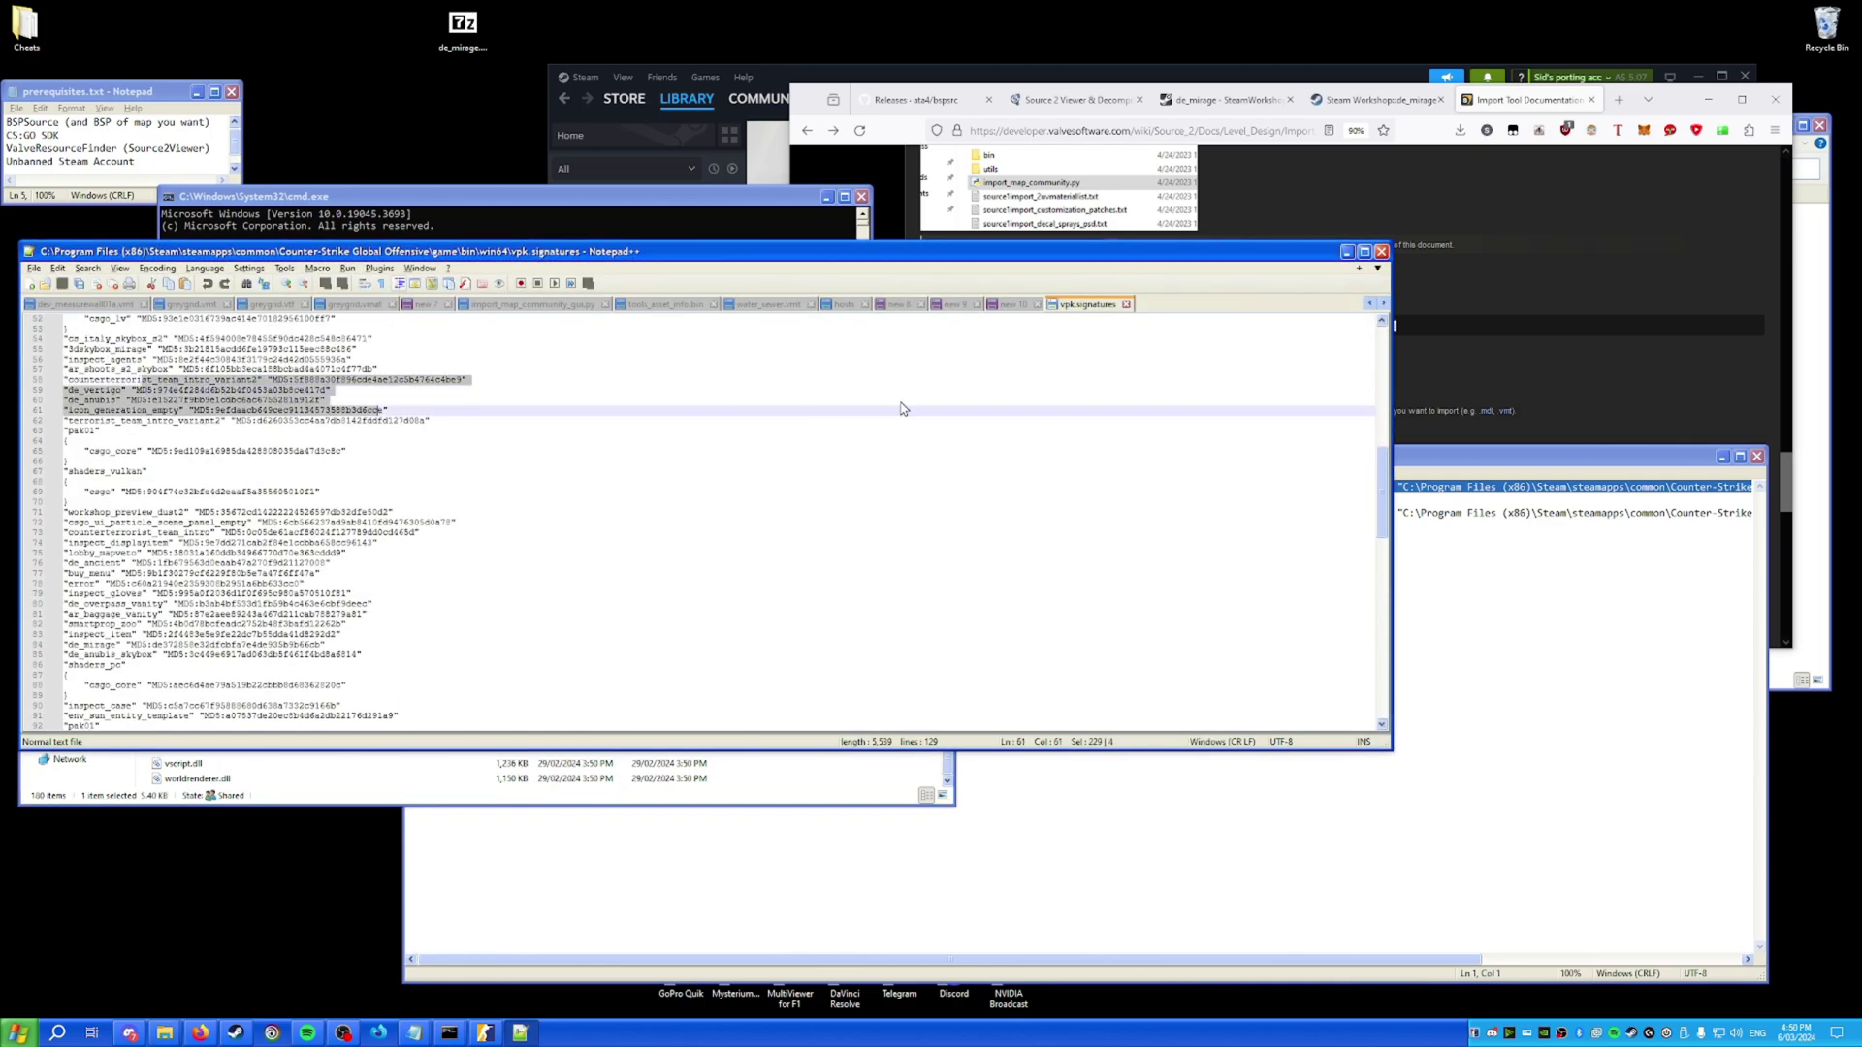
{"action": "left_click", "coordinate": [1381, 251]}
Rename vpk.signatures in the win64 folder to vp2k.signatures.
{"action": "left_click", "coordinate": [199, 718]}
{"action": "type", "text": "2k.signatures"}
{"action": "key", "text": "Return"}
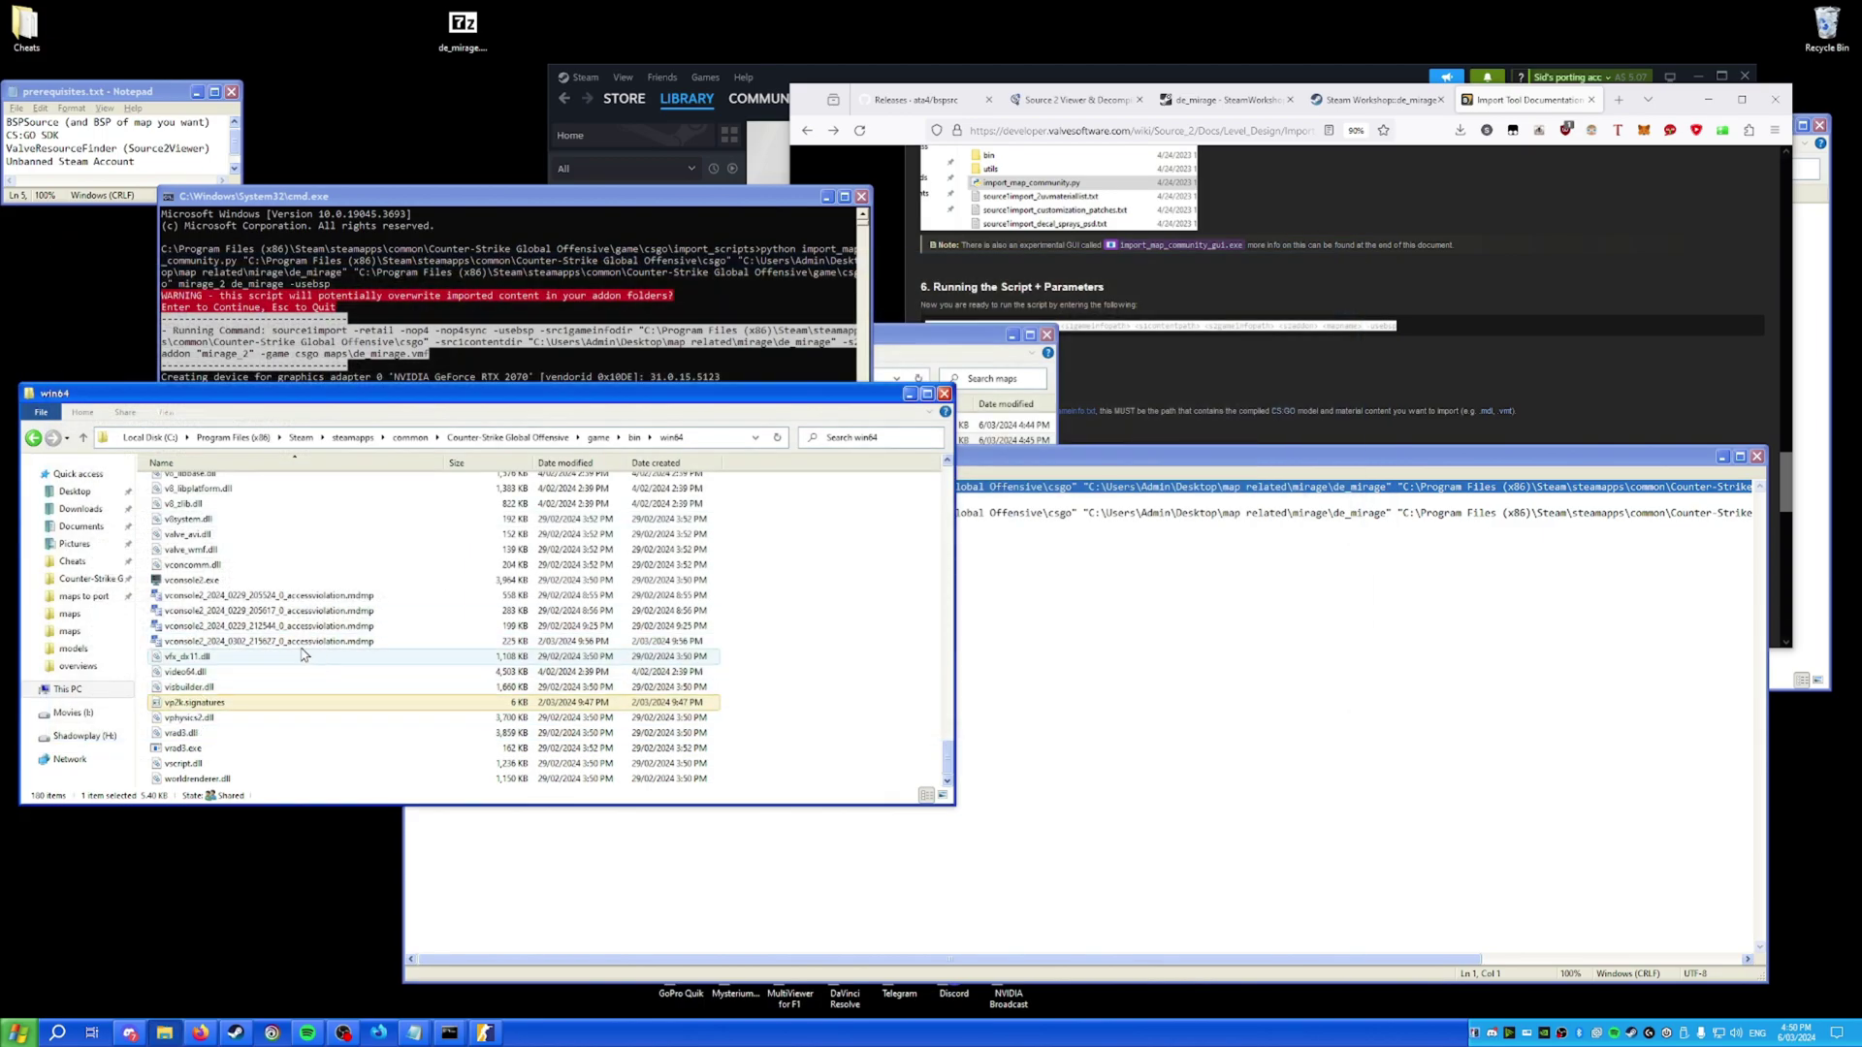
Switch back to the command prompt and run the previous import_map_community.py command again.
{"action": "left_click", "coordinate": [472, 319]}
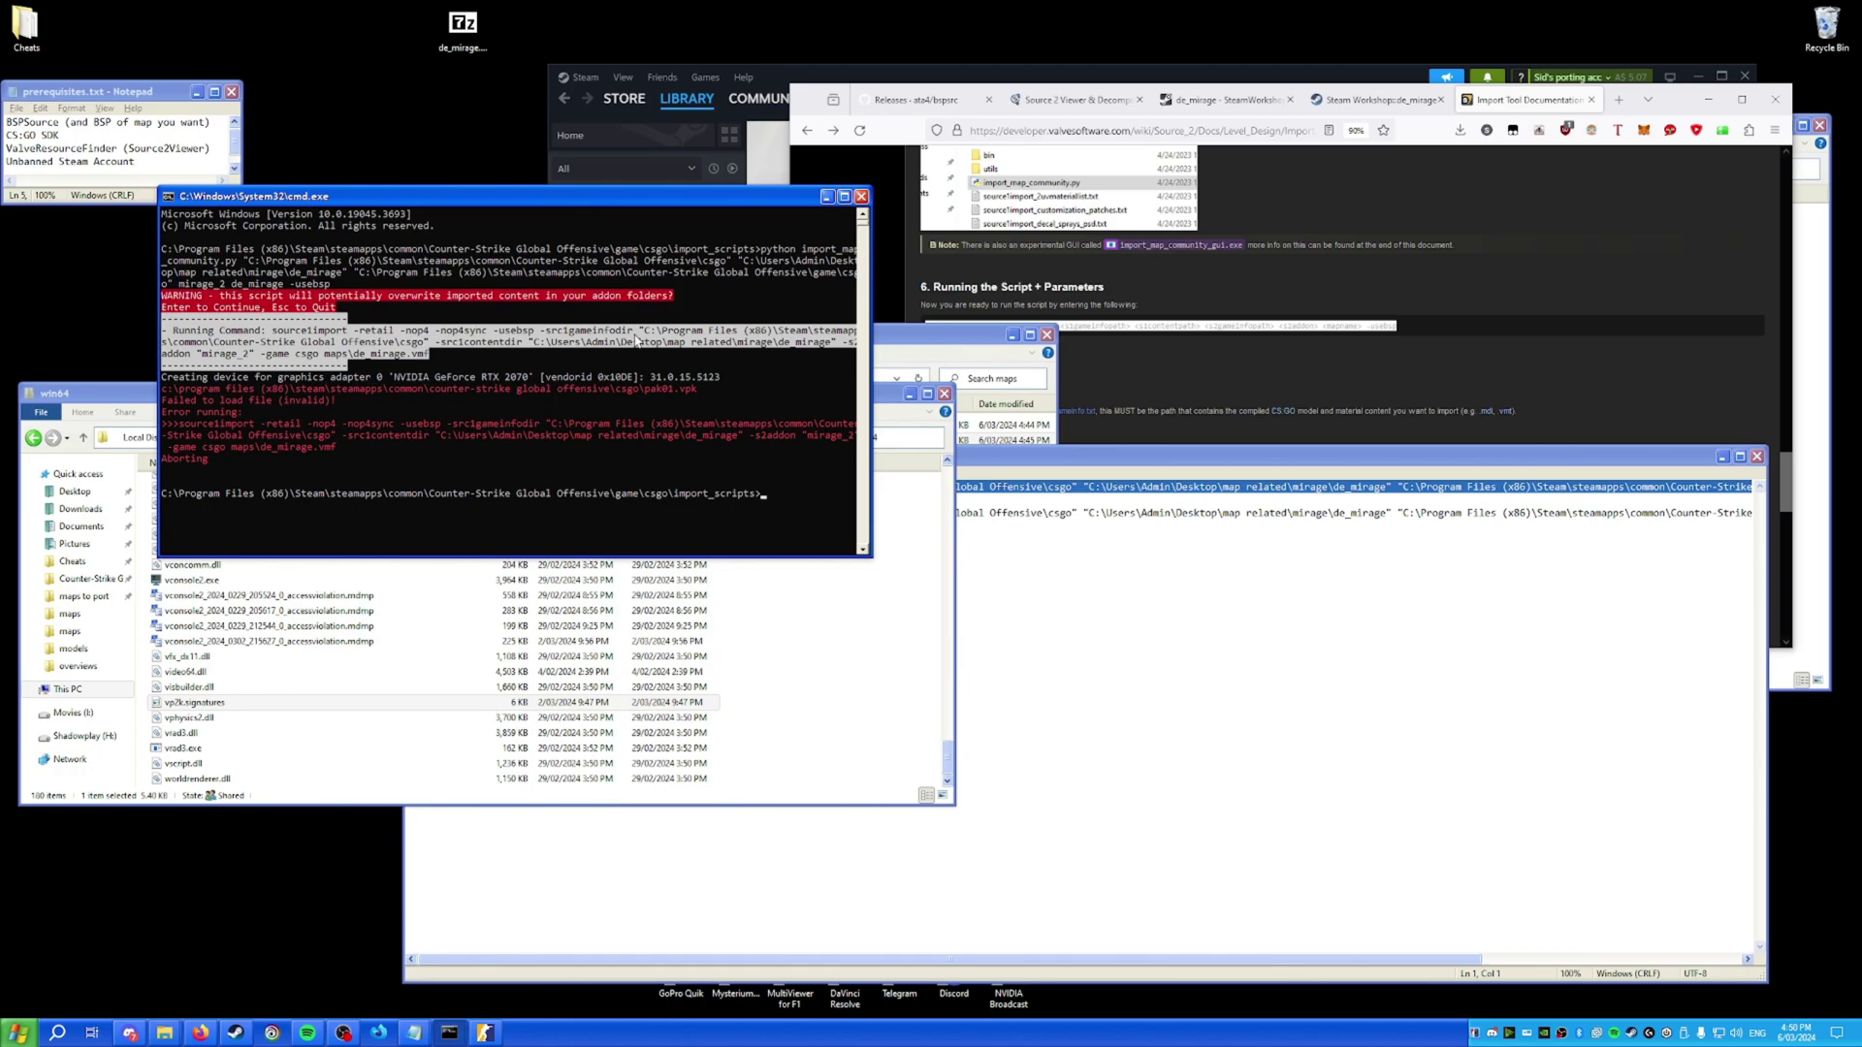
{"action": "key", "text": "Up"}
{"action": "key", "text": "Return"}
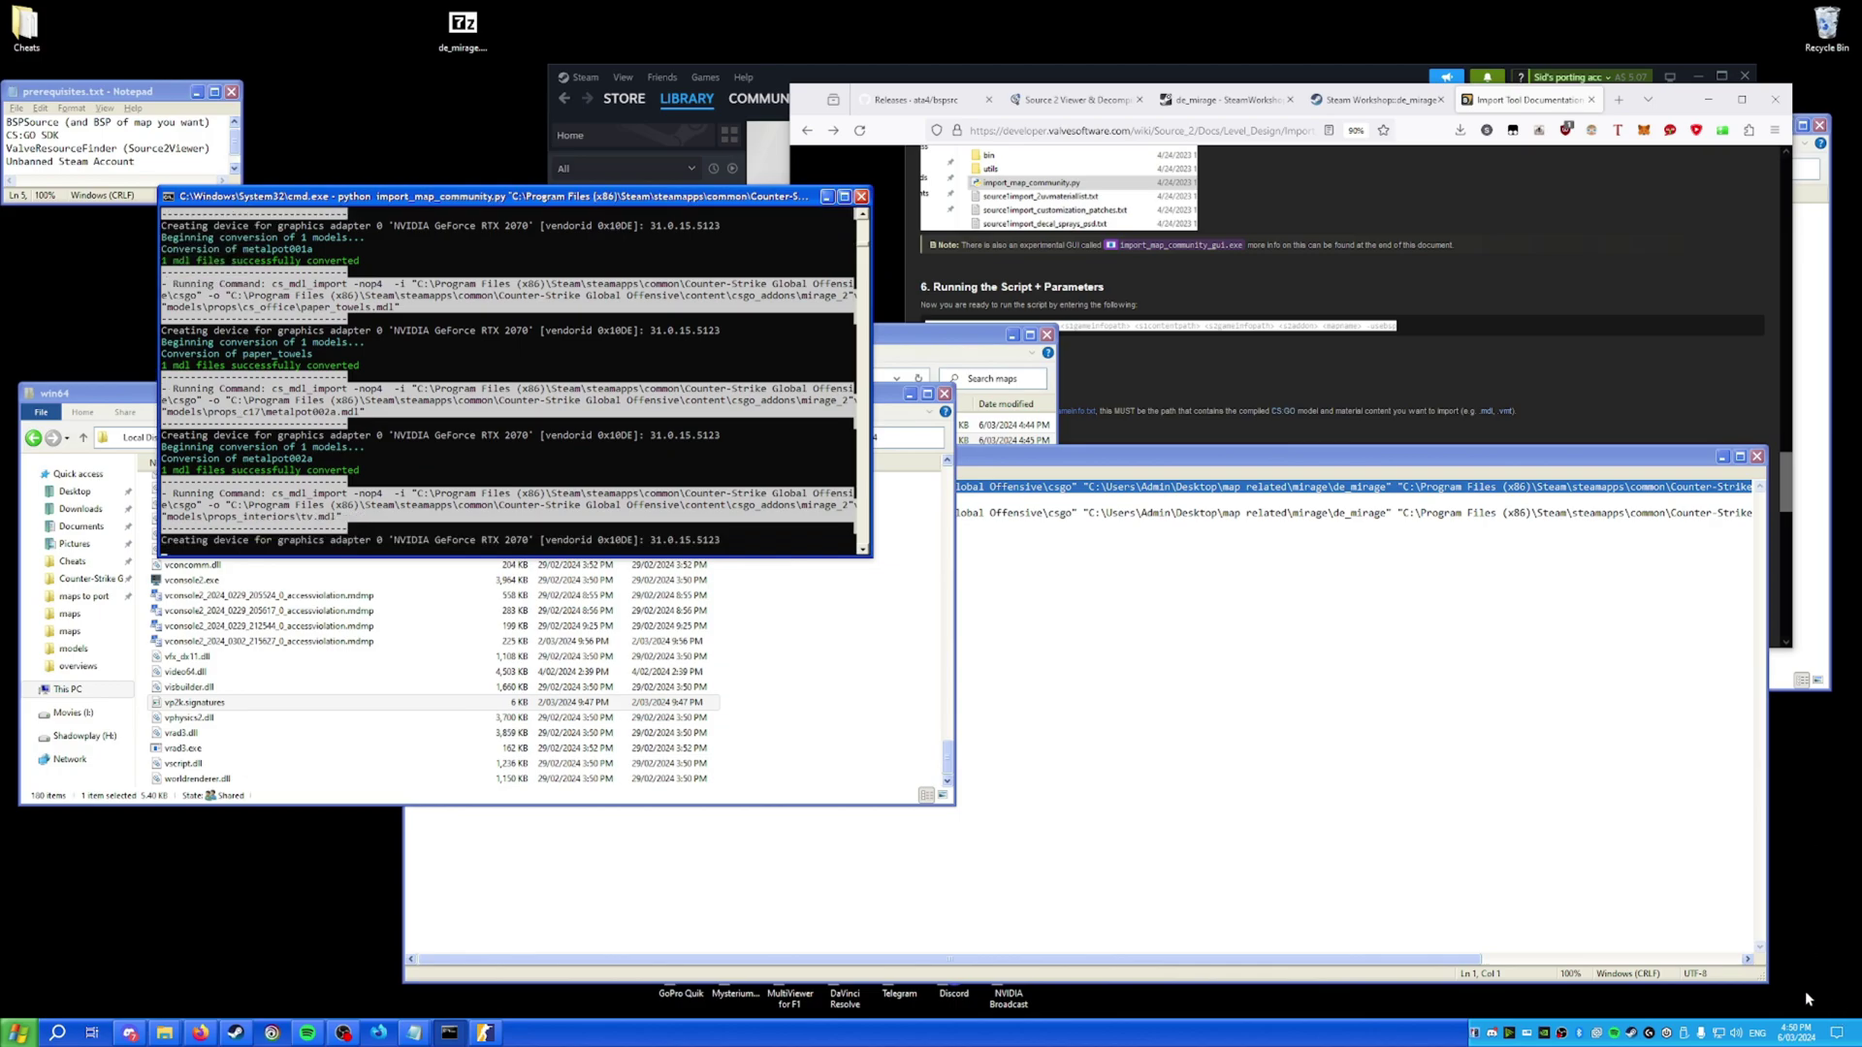
{"action": "left_click", "coordinate": [1796, 1032]}
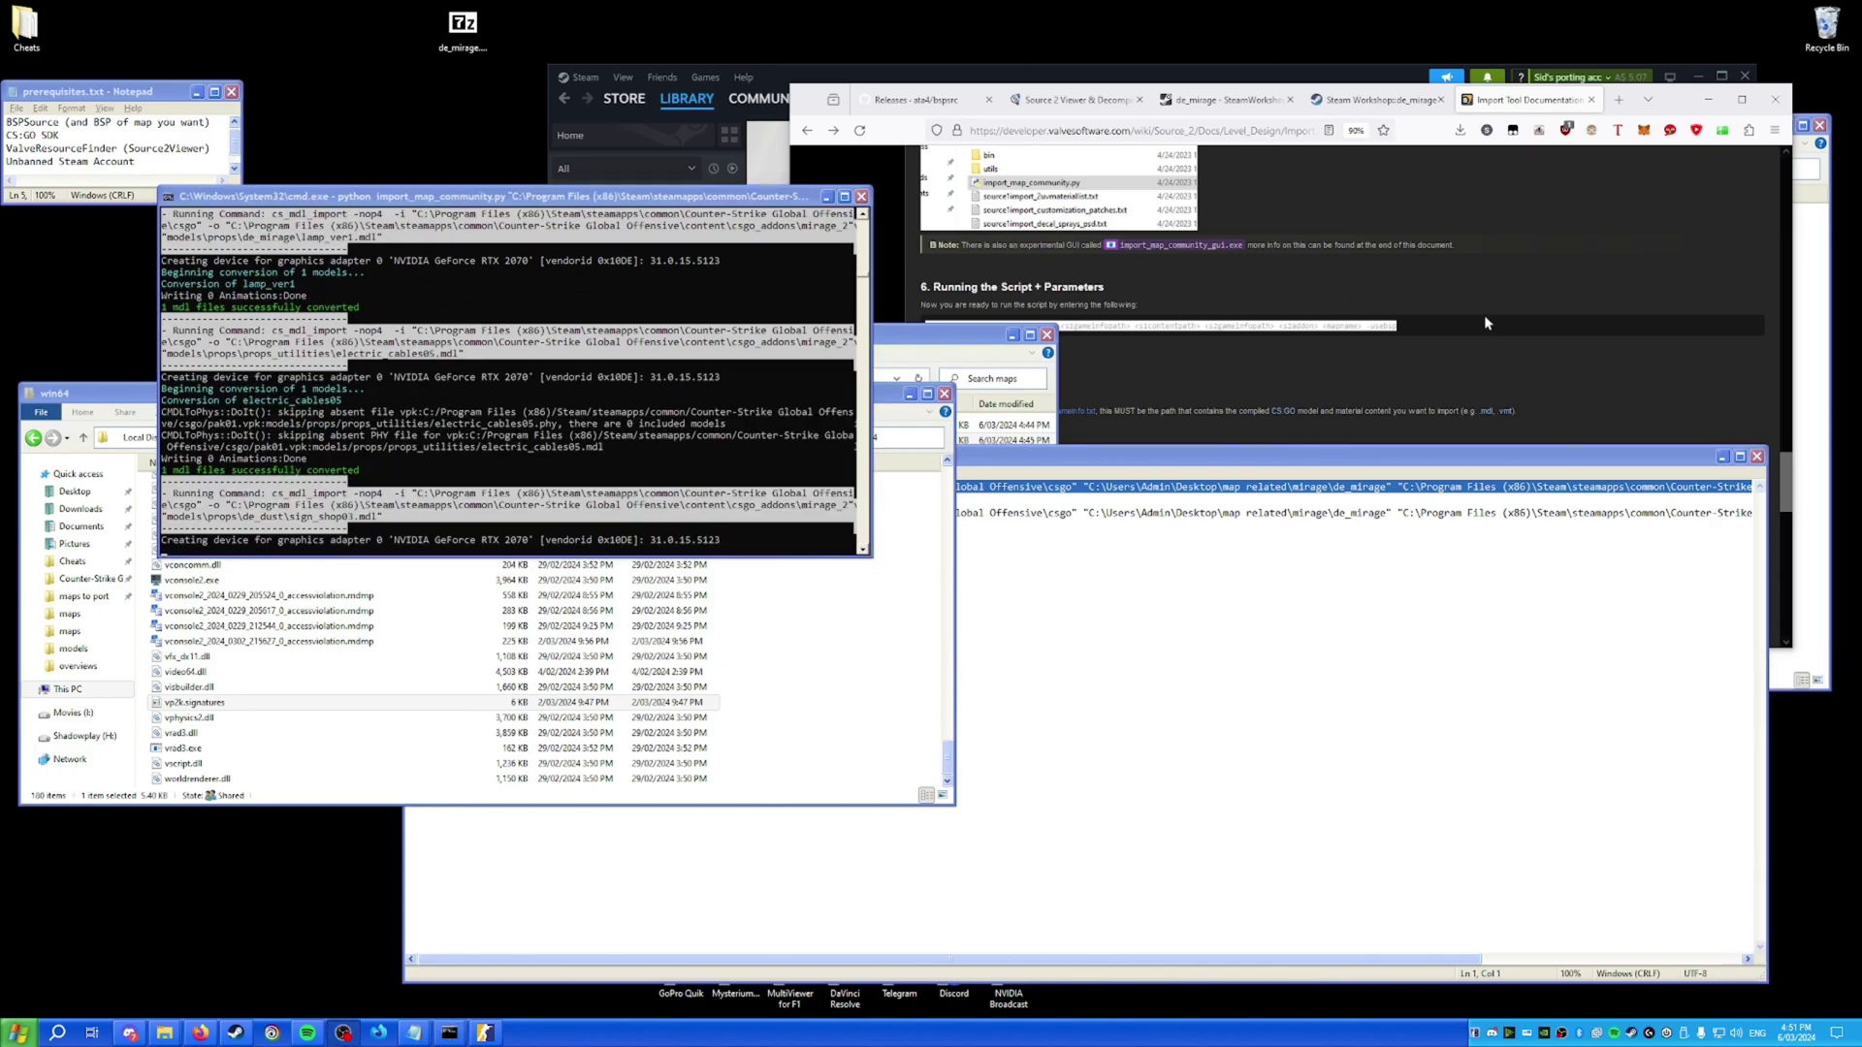
Switch to the Source 2 Viewer website in the browser and download Source 2 Viewer.
{"action": "left_click", "coordinate": [1483, 314]}
{"action": "left_click", "coordinate": [1075, 100]}
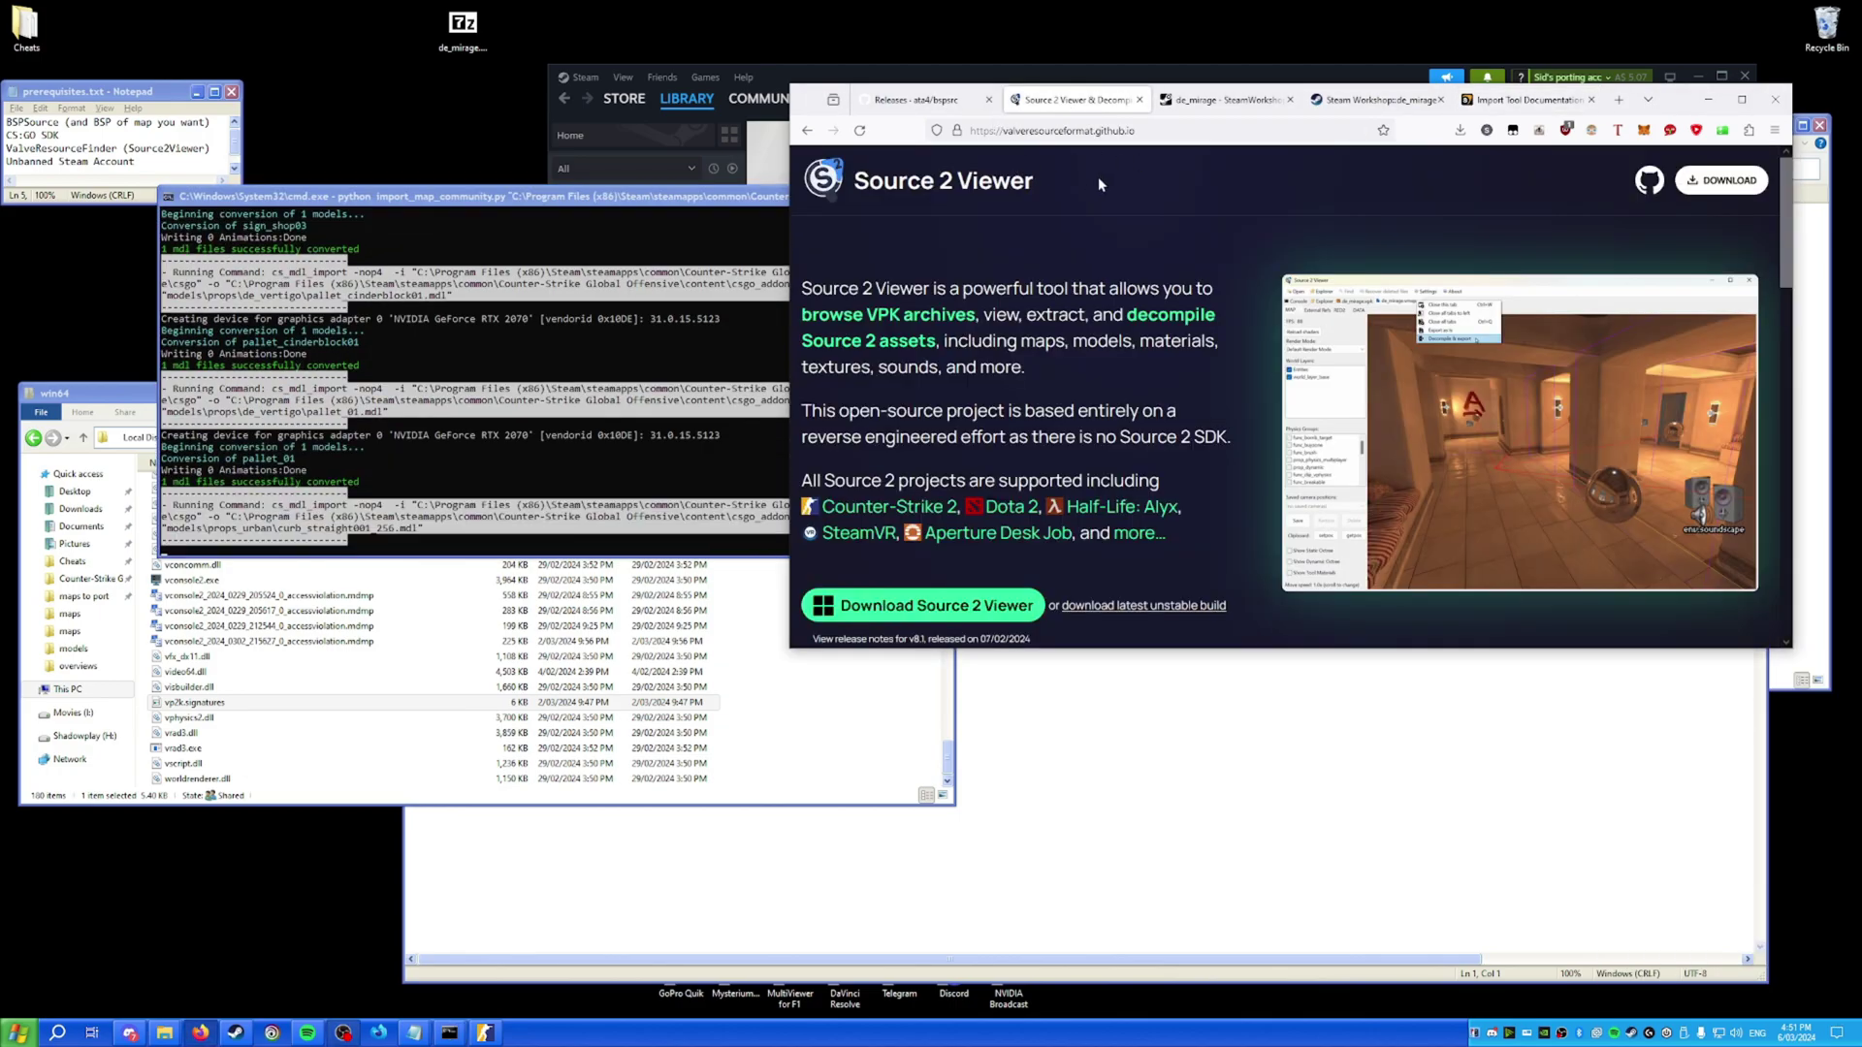
{"action": "scroll", "coordinate": [929, 371], "scroll_direction": "down", "scroll_amount": 4}
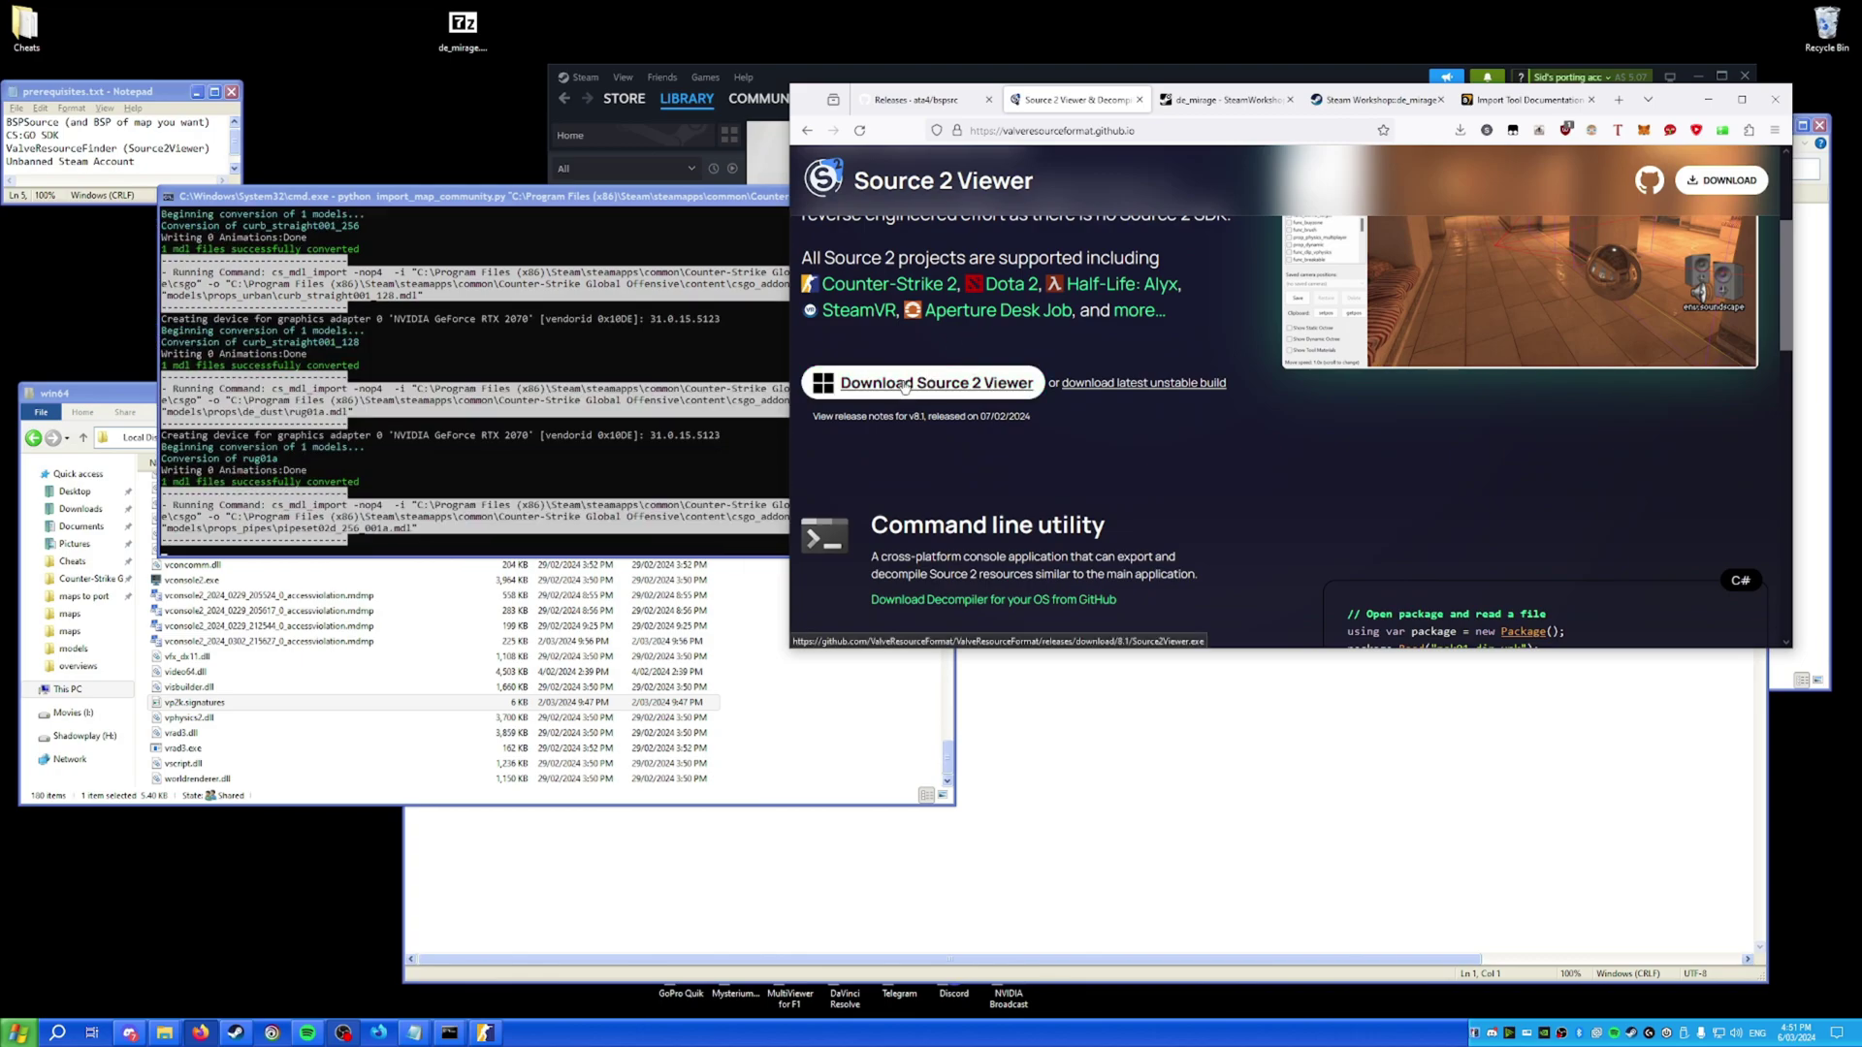
{"action": "left_click", "coordinate": [863, 391]}
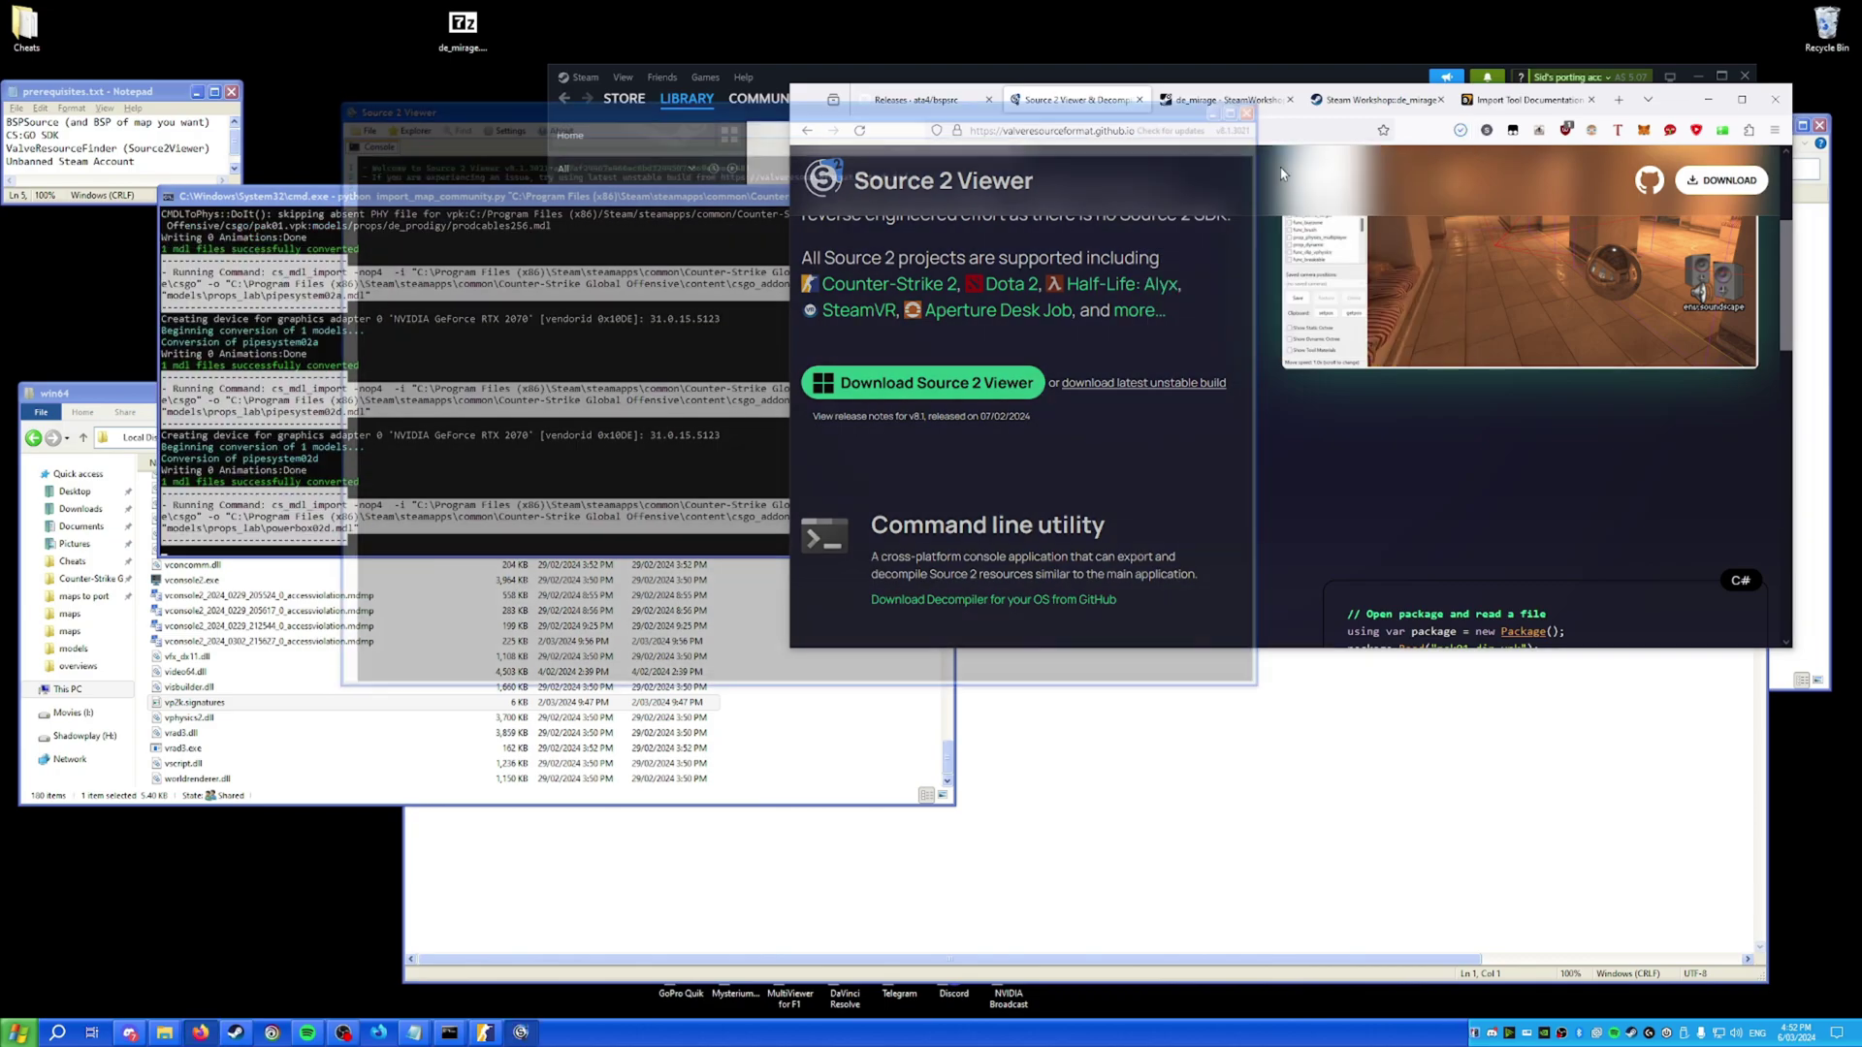
In Source 2 Viewer, open the pak01_dir.vpk package from the game\csgo folder.
{"action": "left_click_drag", "start_coordinate": [571, 109], "coordinate": [860, 186]}
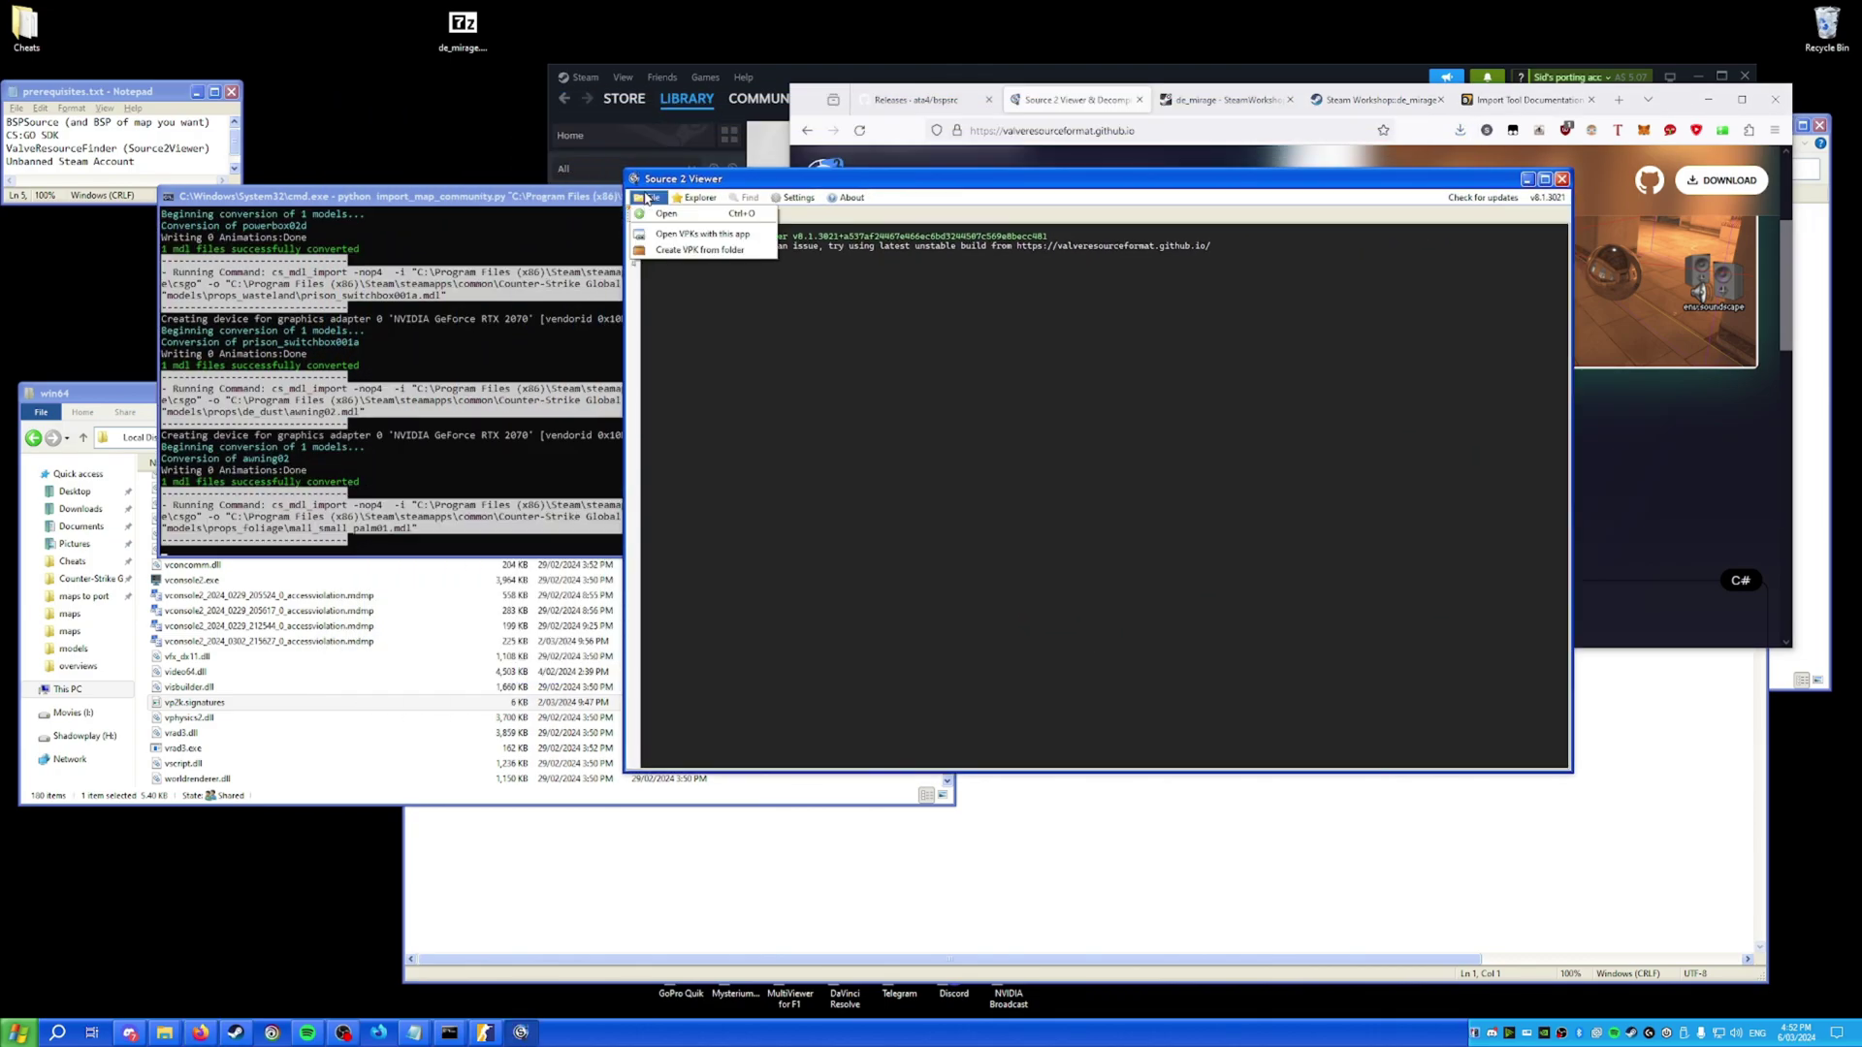
{"action": "key", "text": "ctrl+o"}
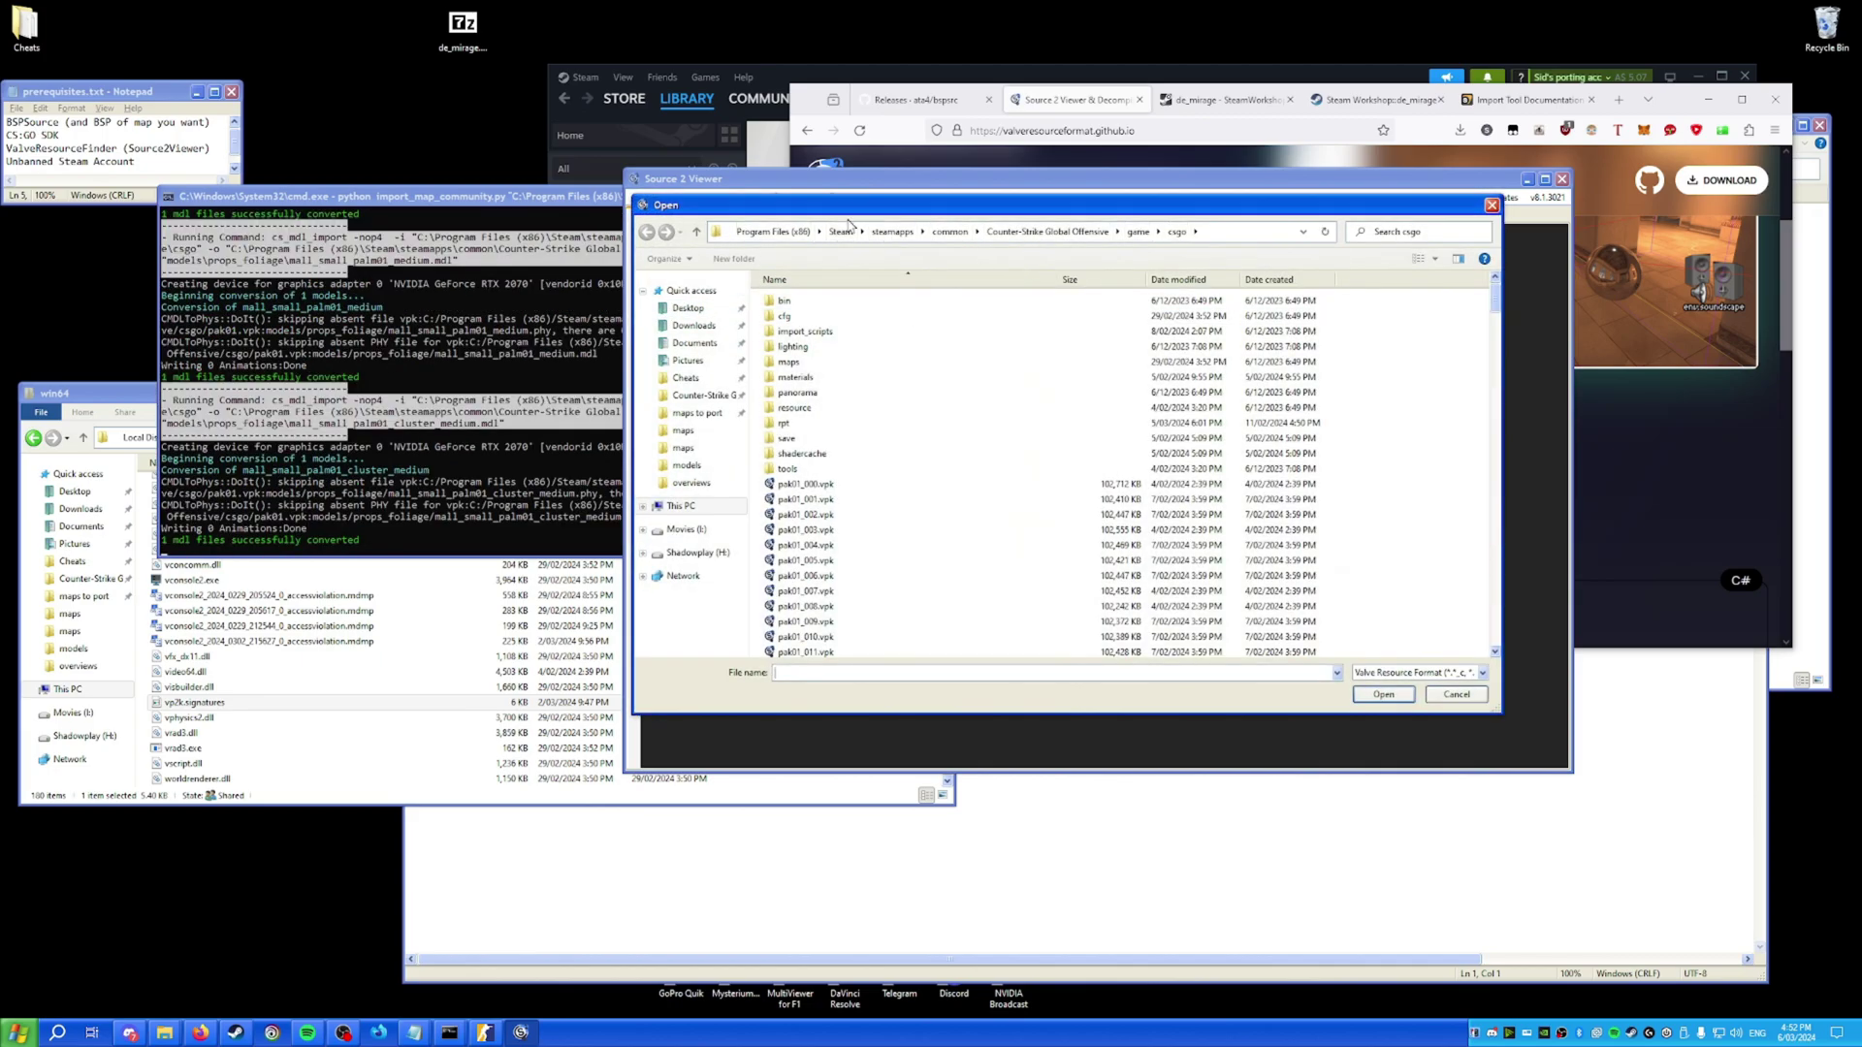
{"action": "left_click", "coordinate": [1139, 231]}
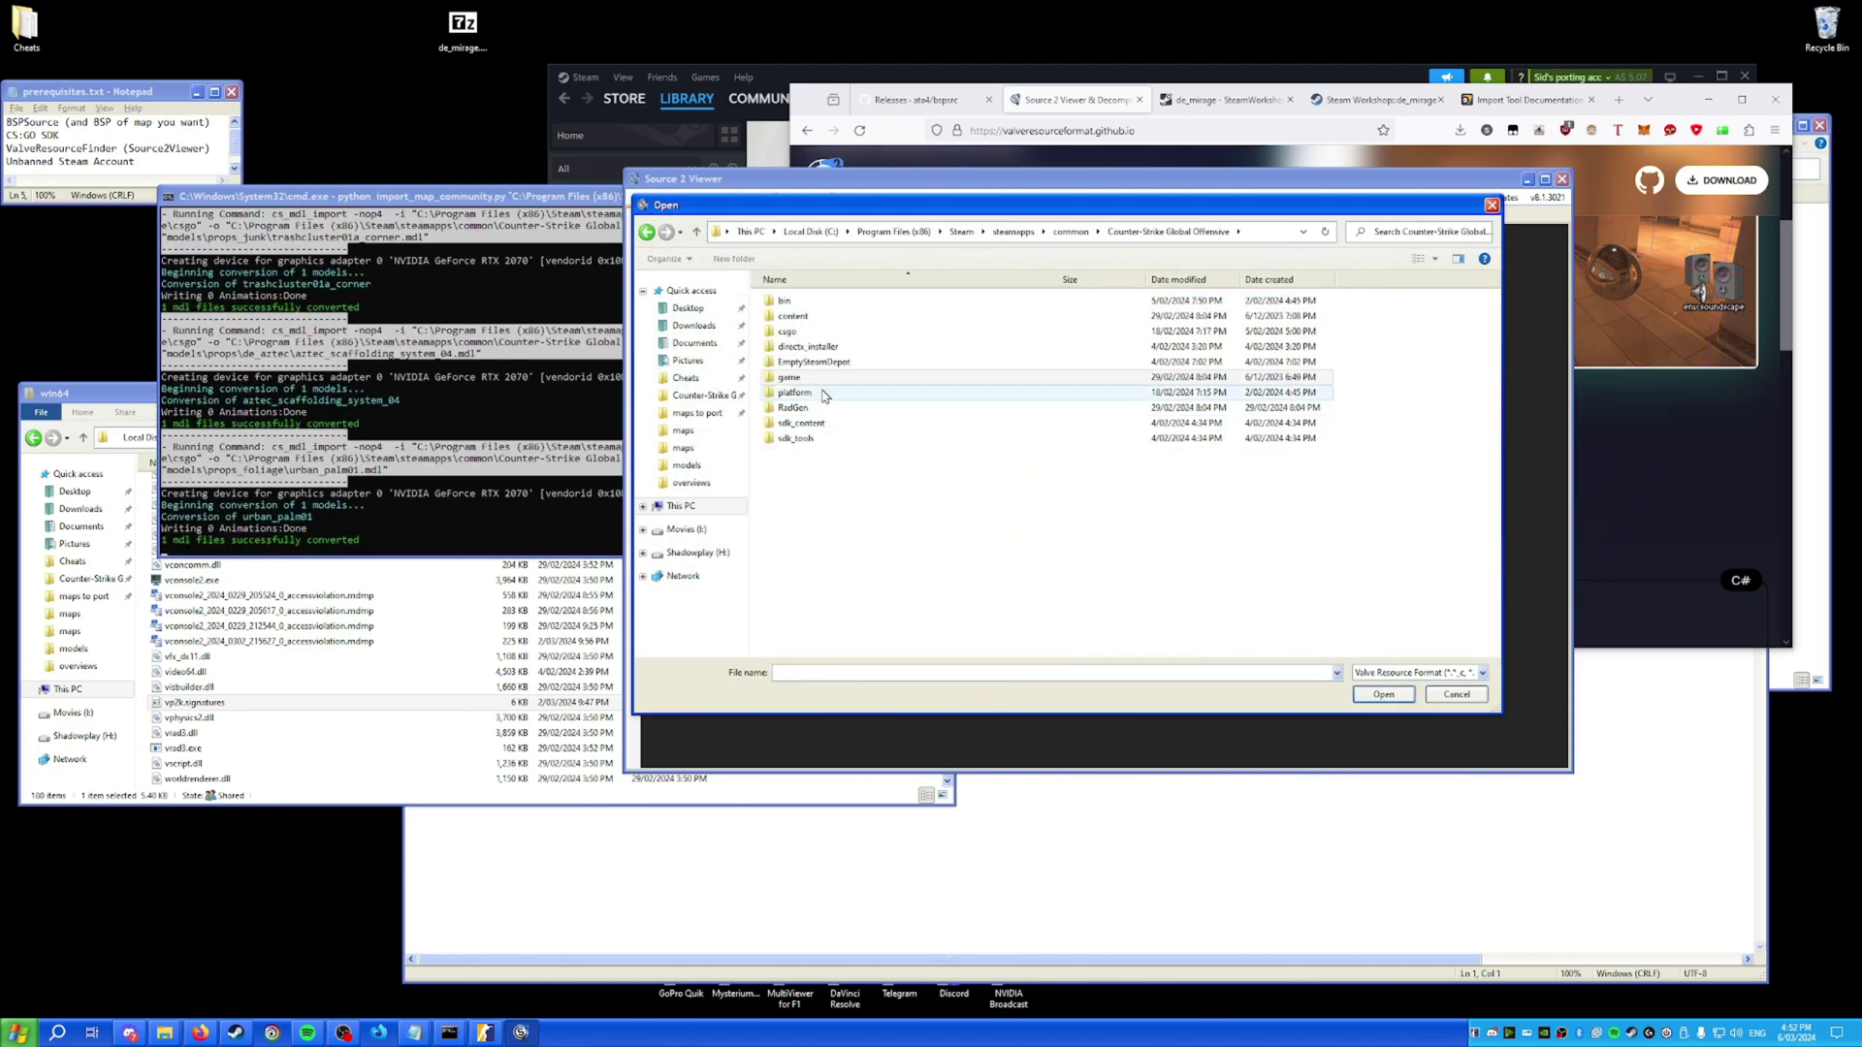
{"action": "double_click", "coordinate": [791, 346]}
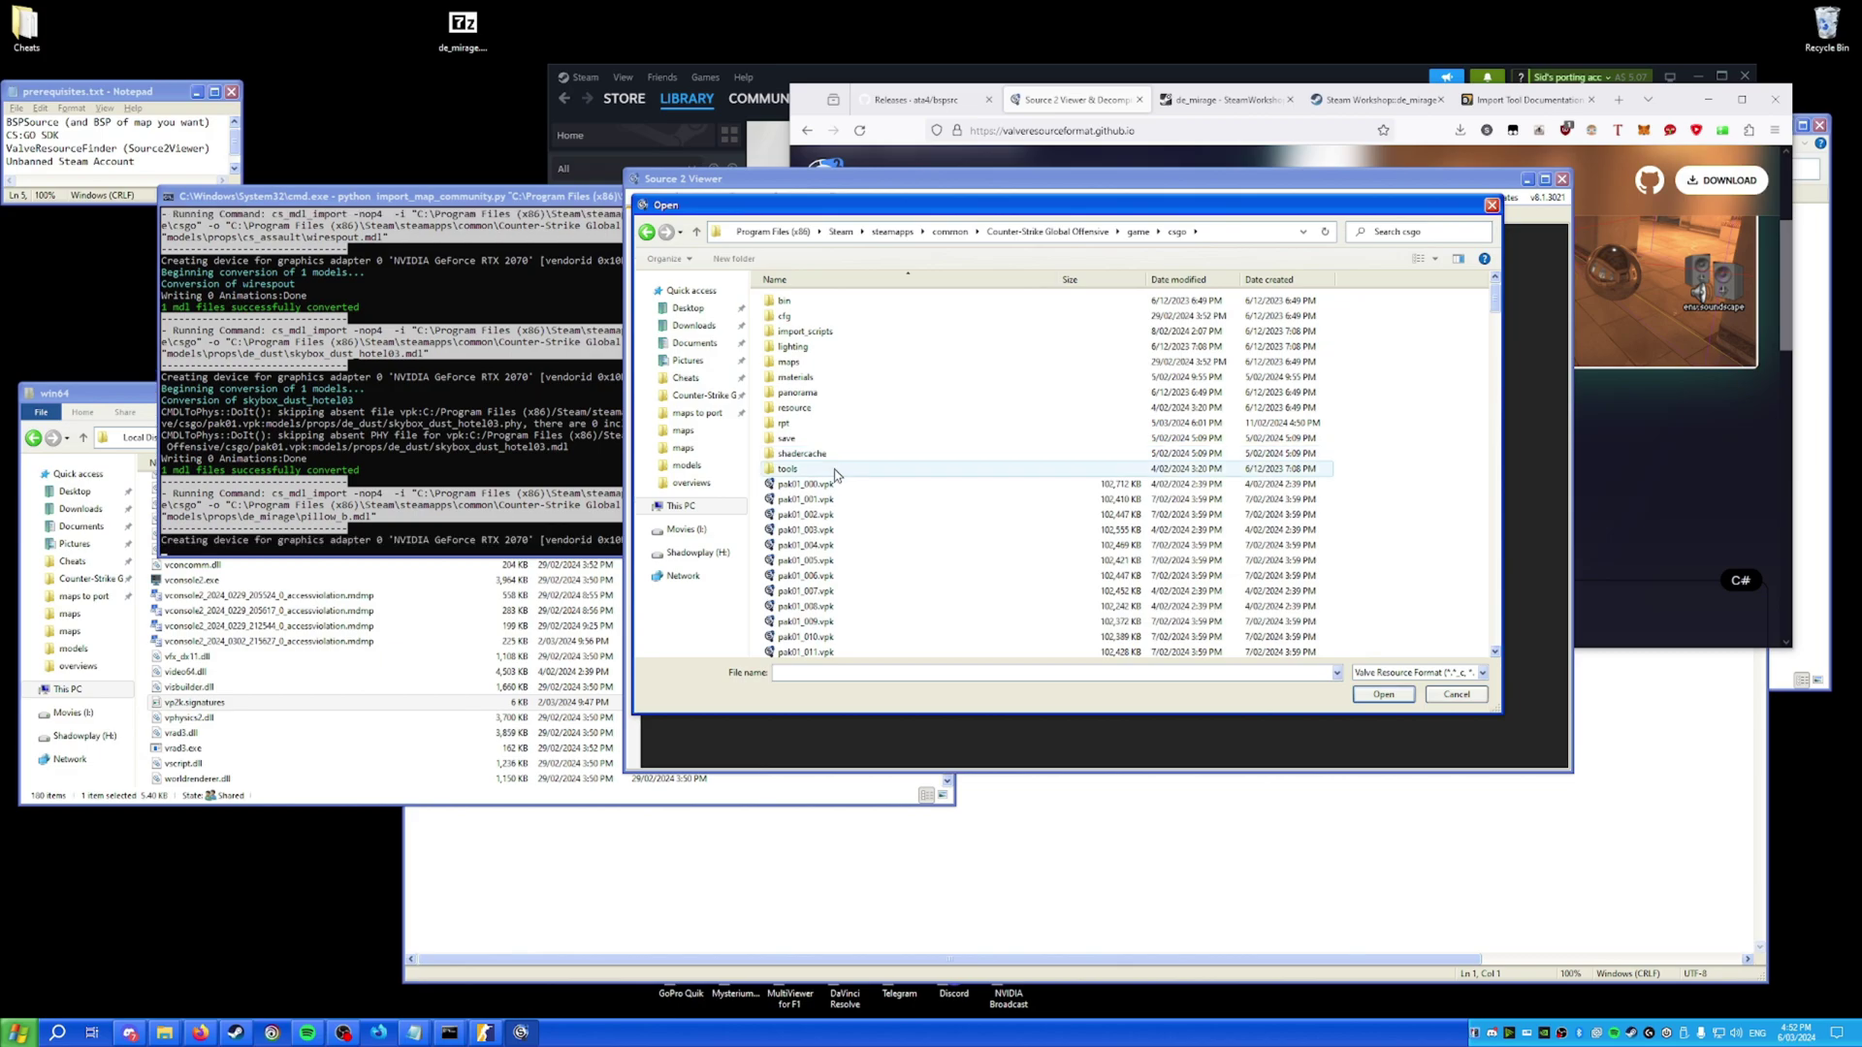
{"action": "left_click", "coordinate": [831, 484]}
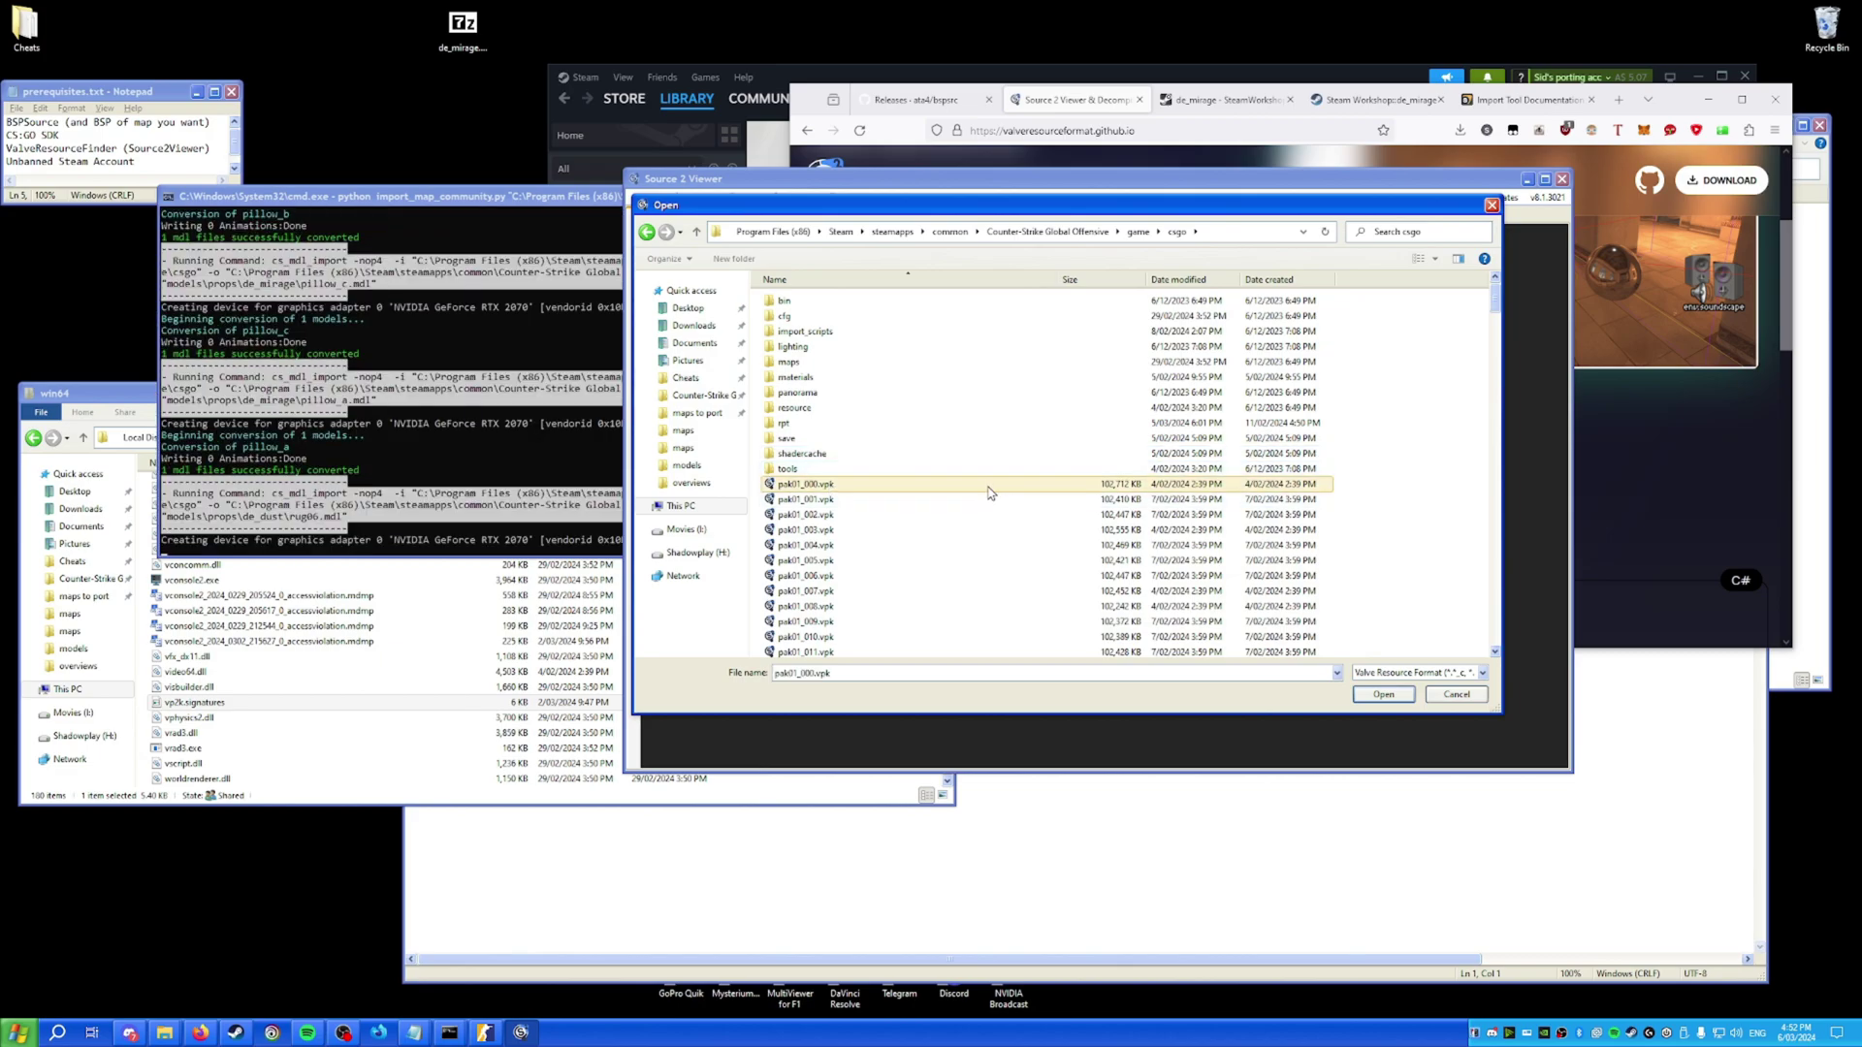
{"action": "double_click", "coordinate": [988, 489]}
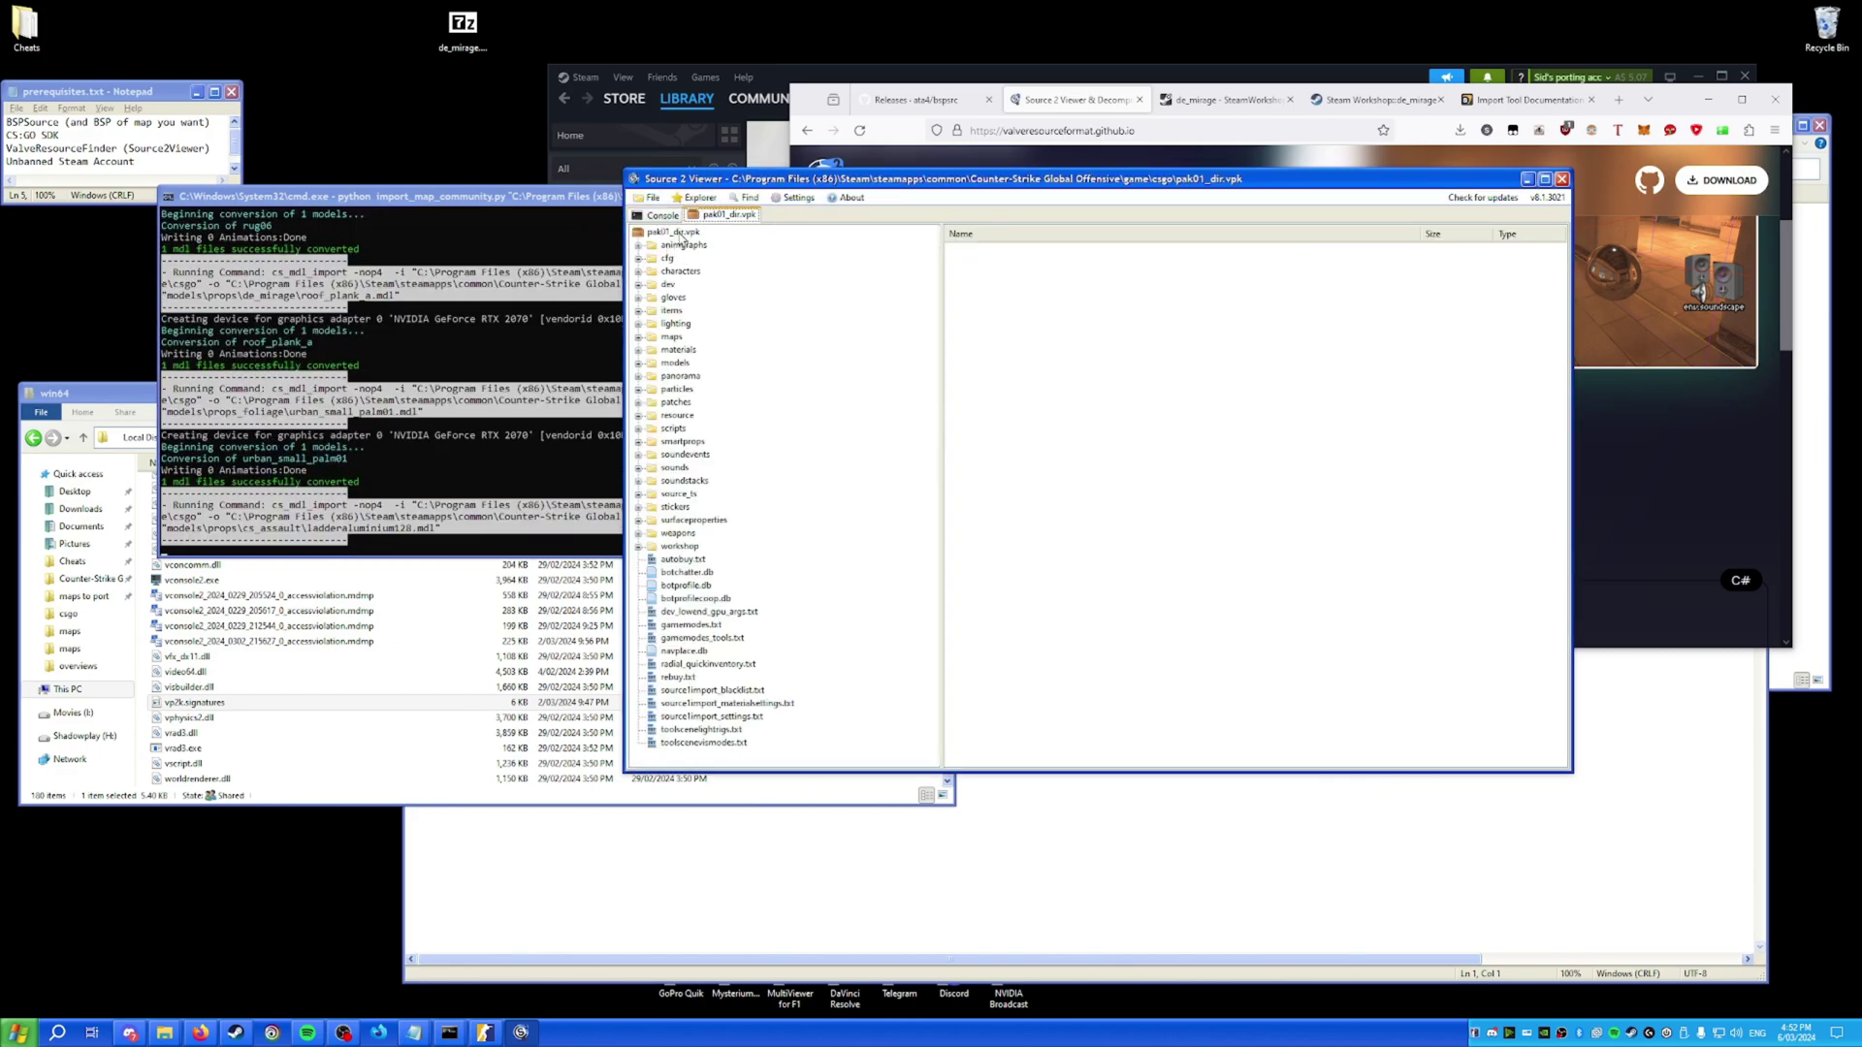
Export the whole pak01_dir.vpk package into a new decomp folder inside Desktop\map related, then close Source 2 Viewer.
{"action": "left_click", "coordinate": [681, 235]}
{"action": "right_click", "coordinate": [689, 240]}
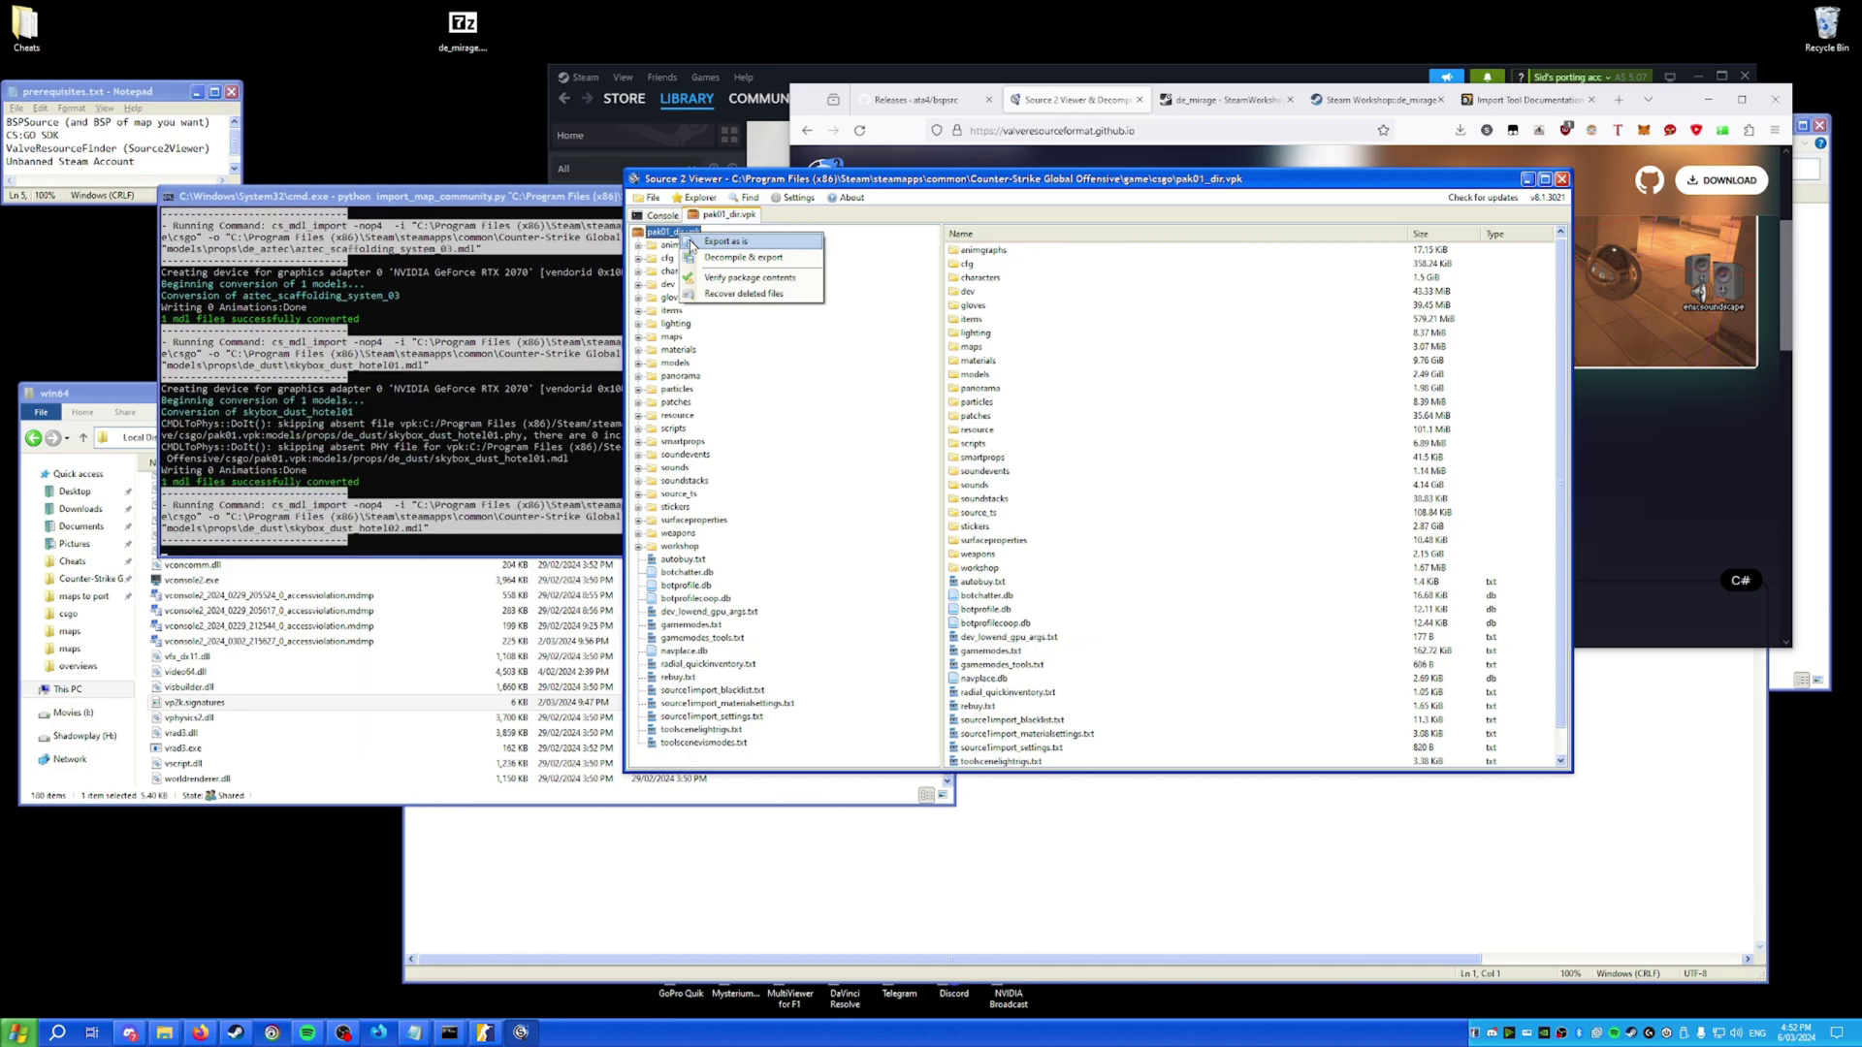
{"action": "left_click", "coordinate": [692, 242]}
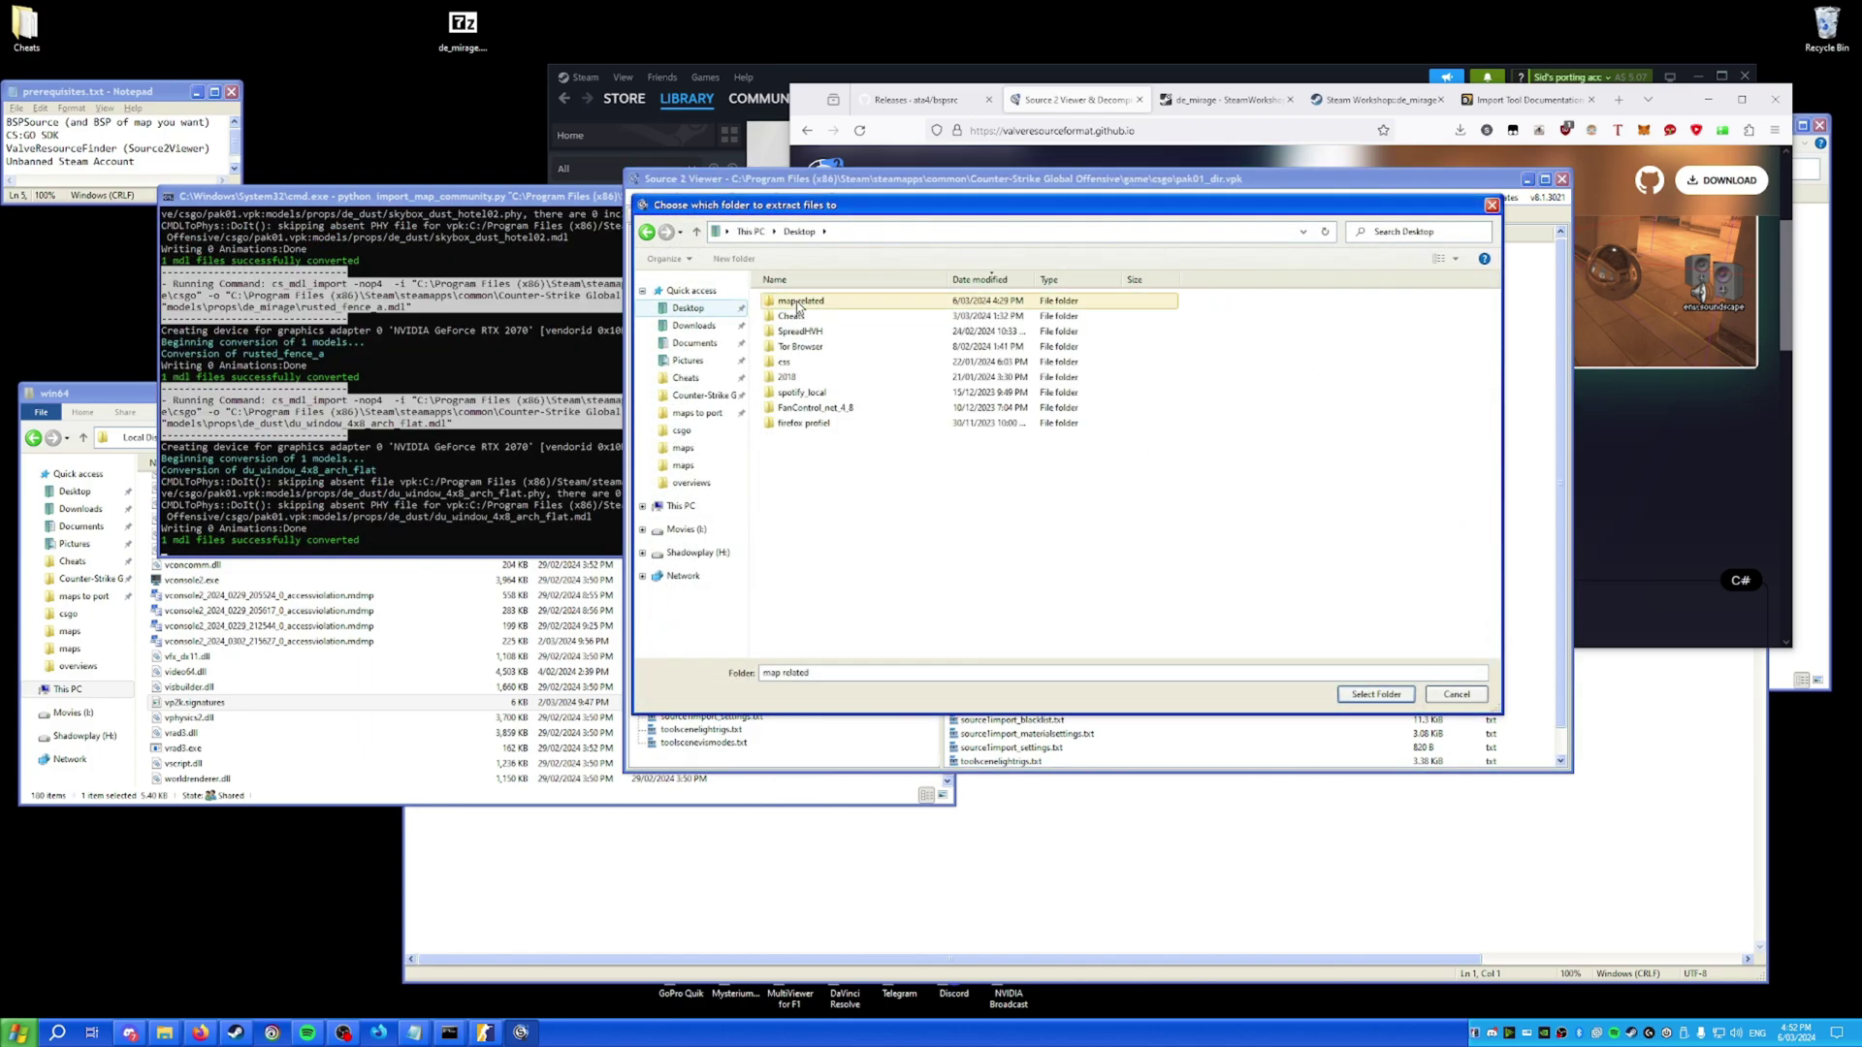
{"action": "double_click", "coordinate": [798, 306]}
{"action": "right_click", "coordinate": [872, 491]}
{"action": "mouse_move", "coordinate": [1018, 705]}
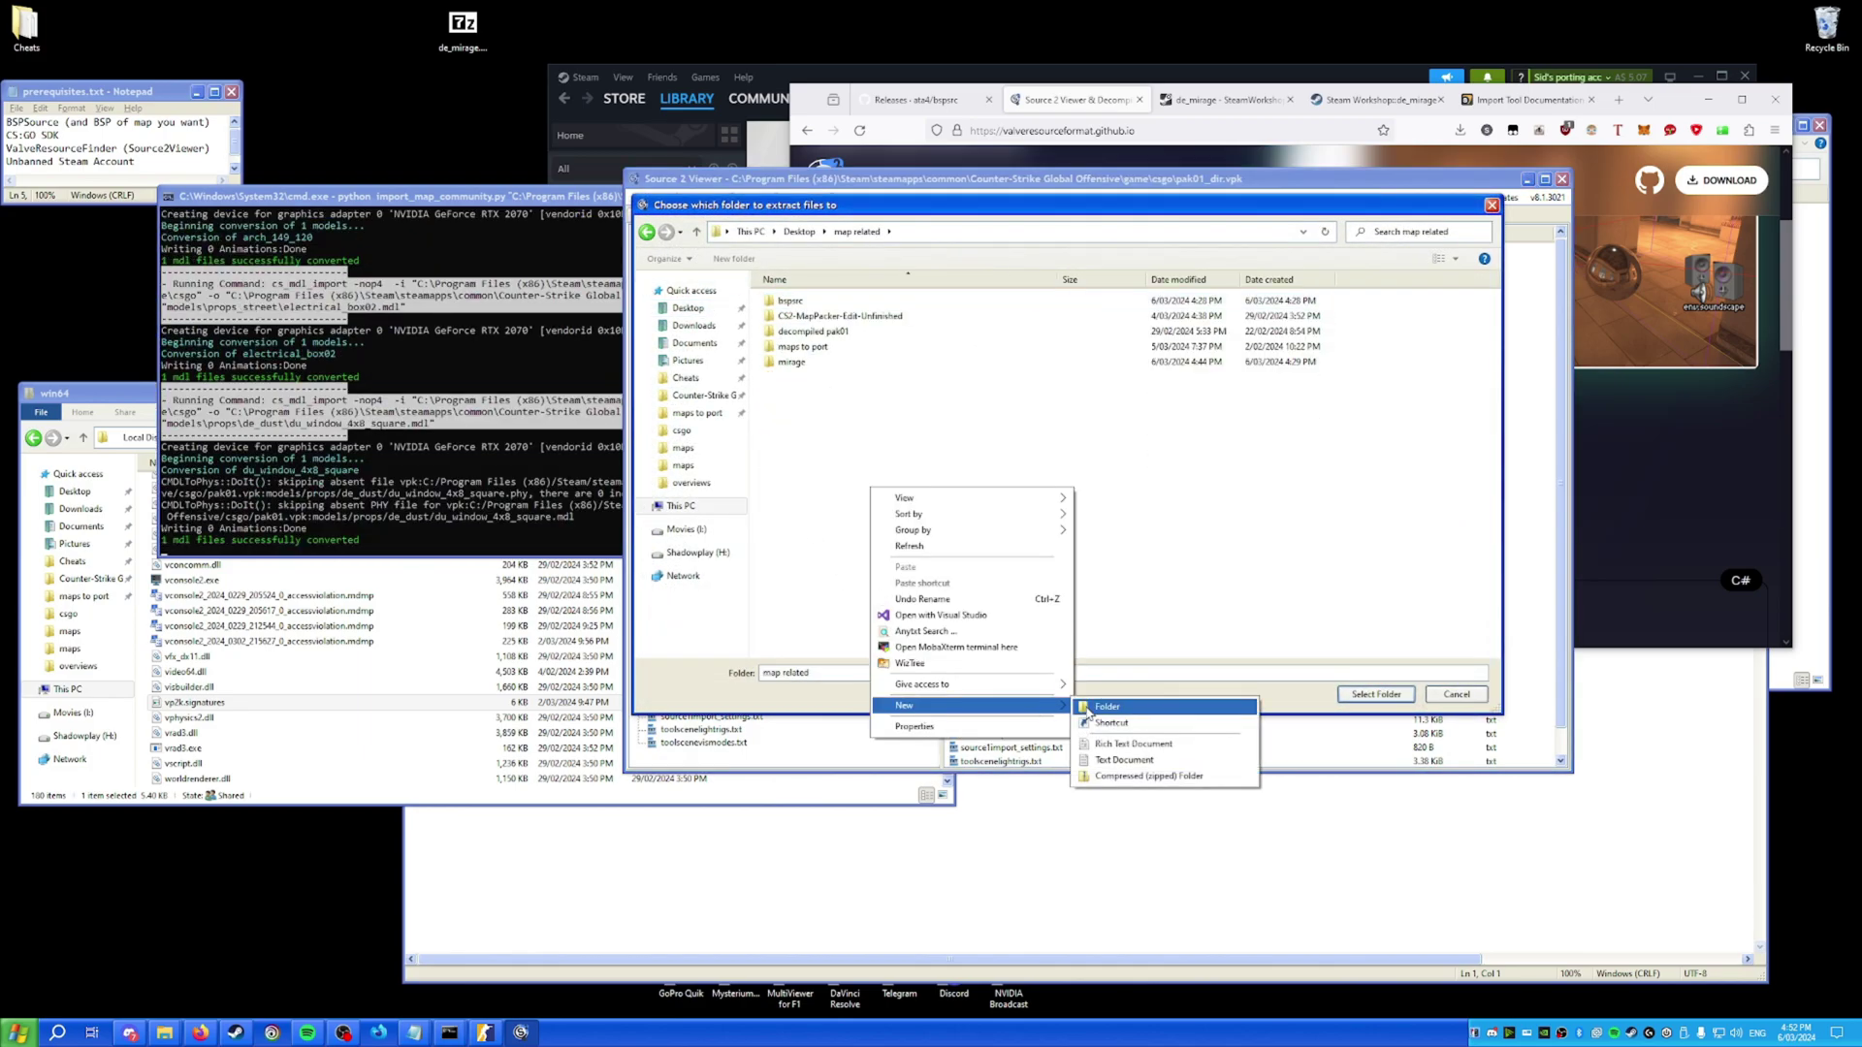
{"action": "left_click", "coordinate": [1096, 707]}
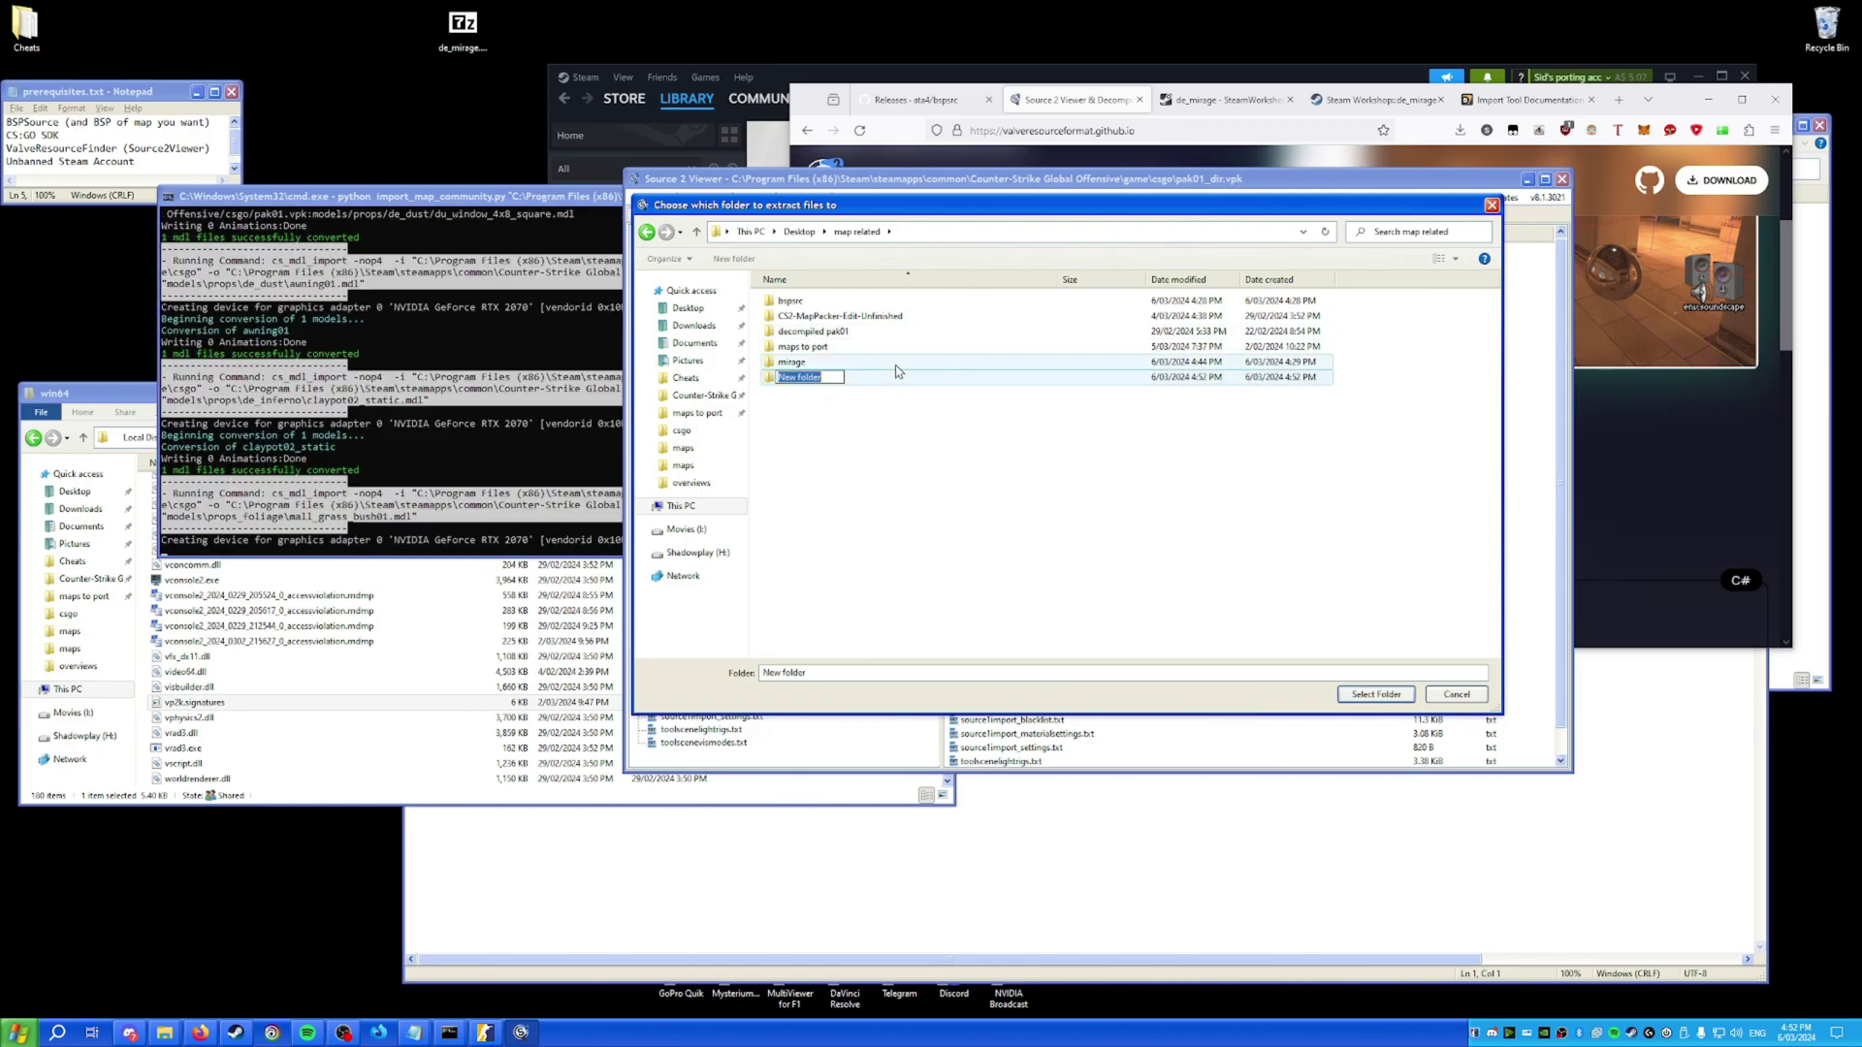
{"action": "type", "text": "com"}
{"action": "type", "text": "comp"}
{"action": "key", "text": "Return"}
{"action": "key", "text": "Return"}
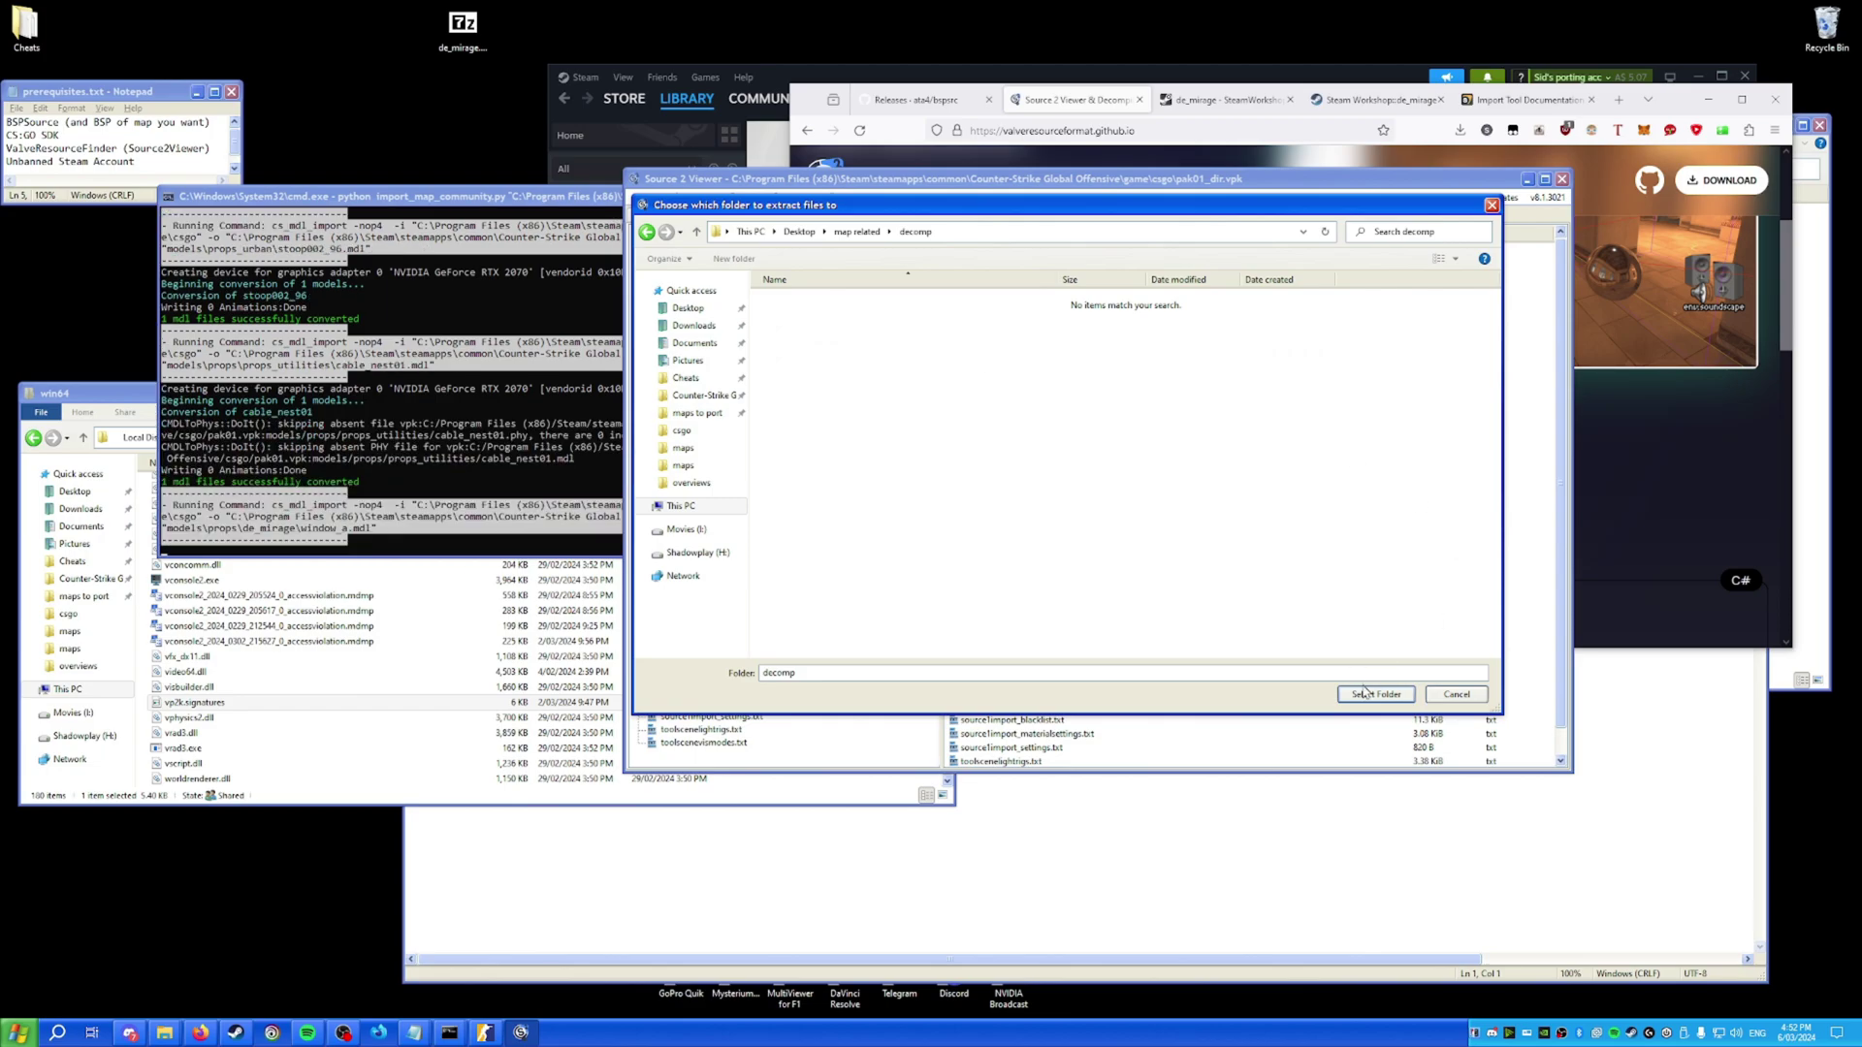
{"action": "left_click", "coordinate": [1370, 694]}
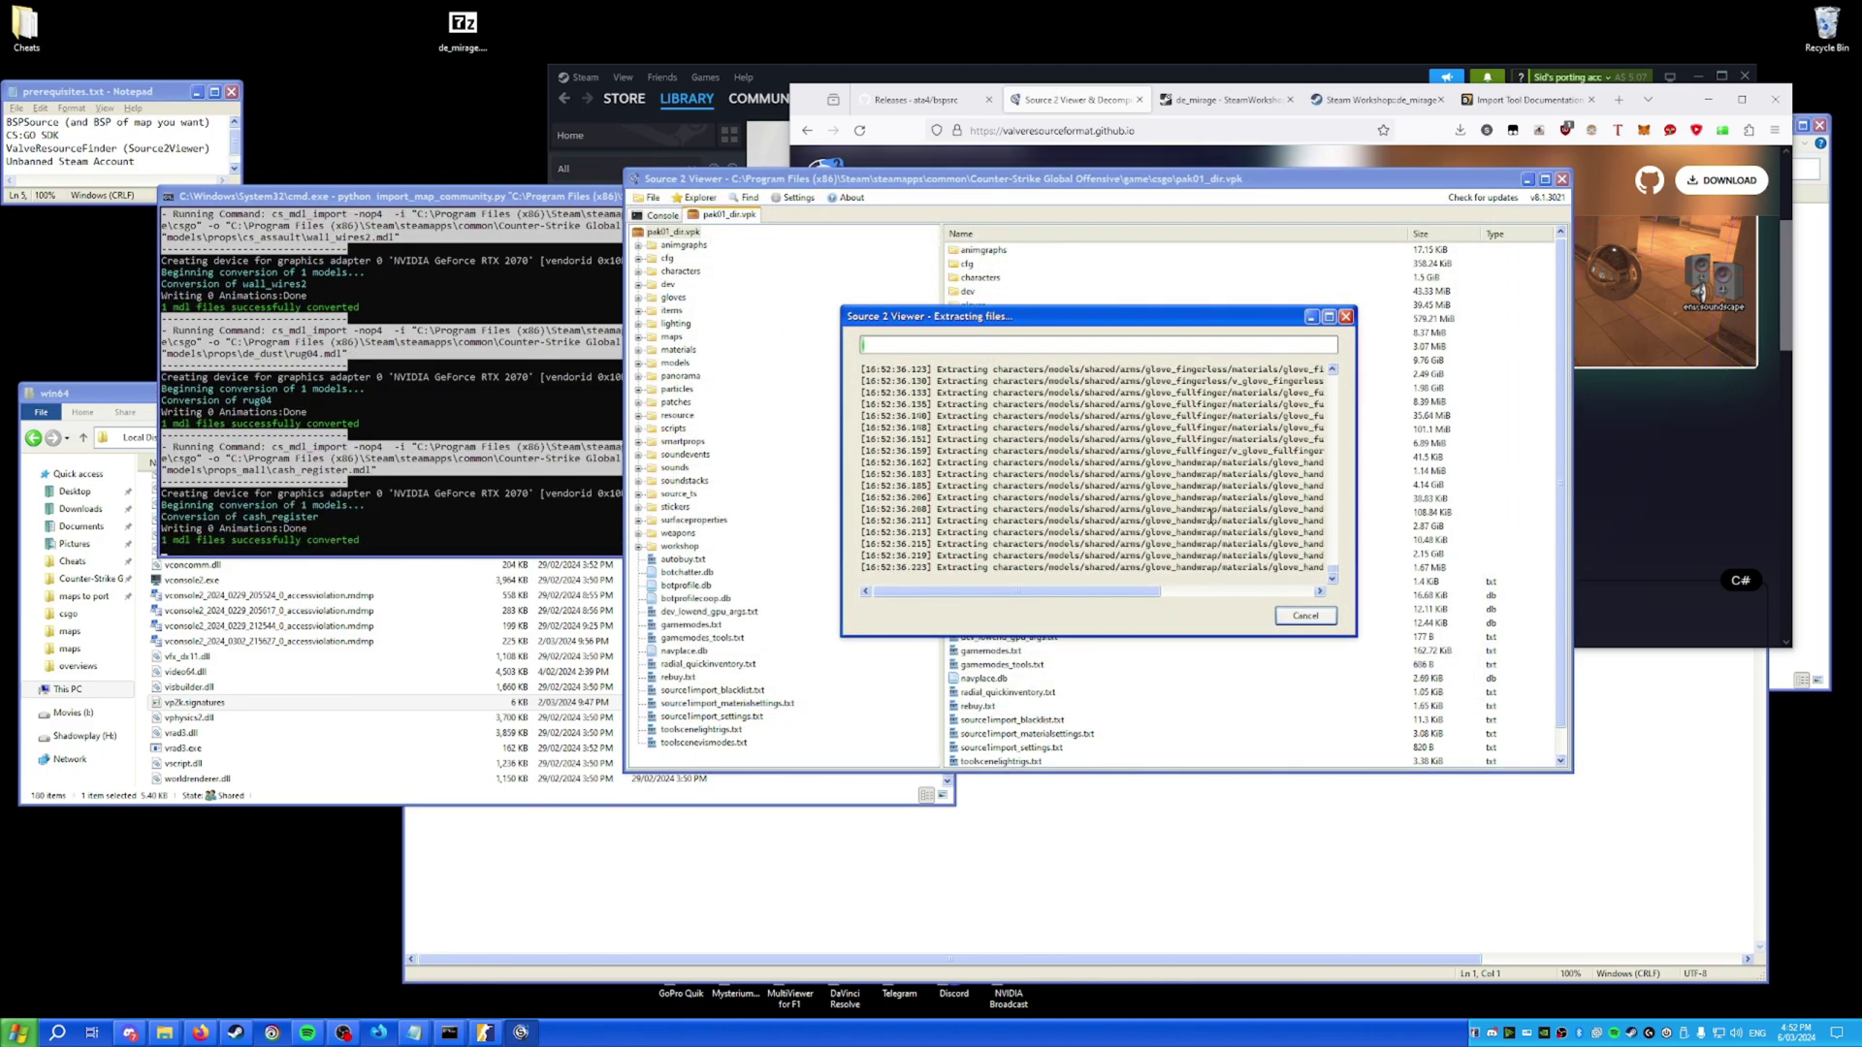
{"action": "left_click", "coordinate": [1561, 181]}
Examine the decomp and decompiled pak01 folders in map related, including the textures subfolder.
{"action": "mouse_move", "coordinate": [164, 1032]}
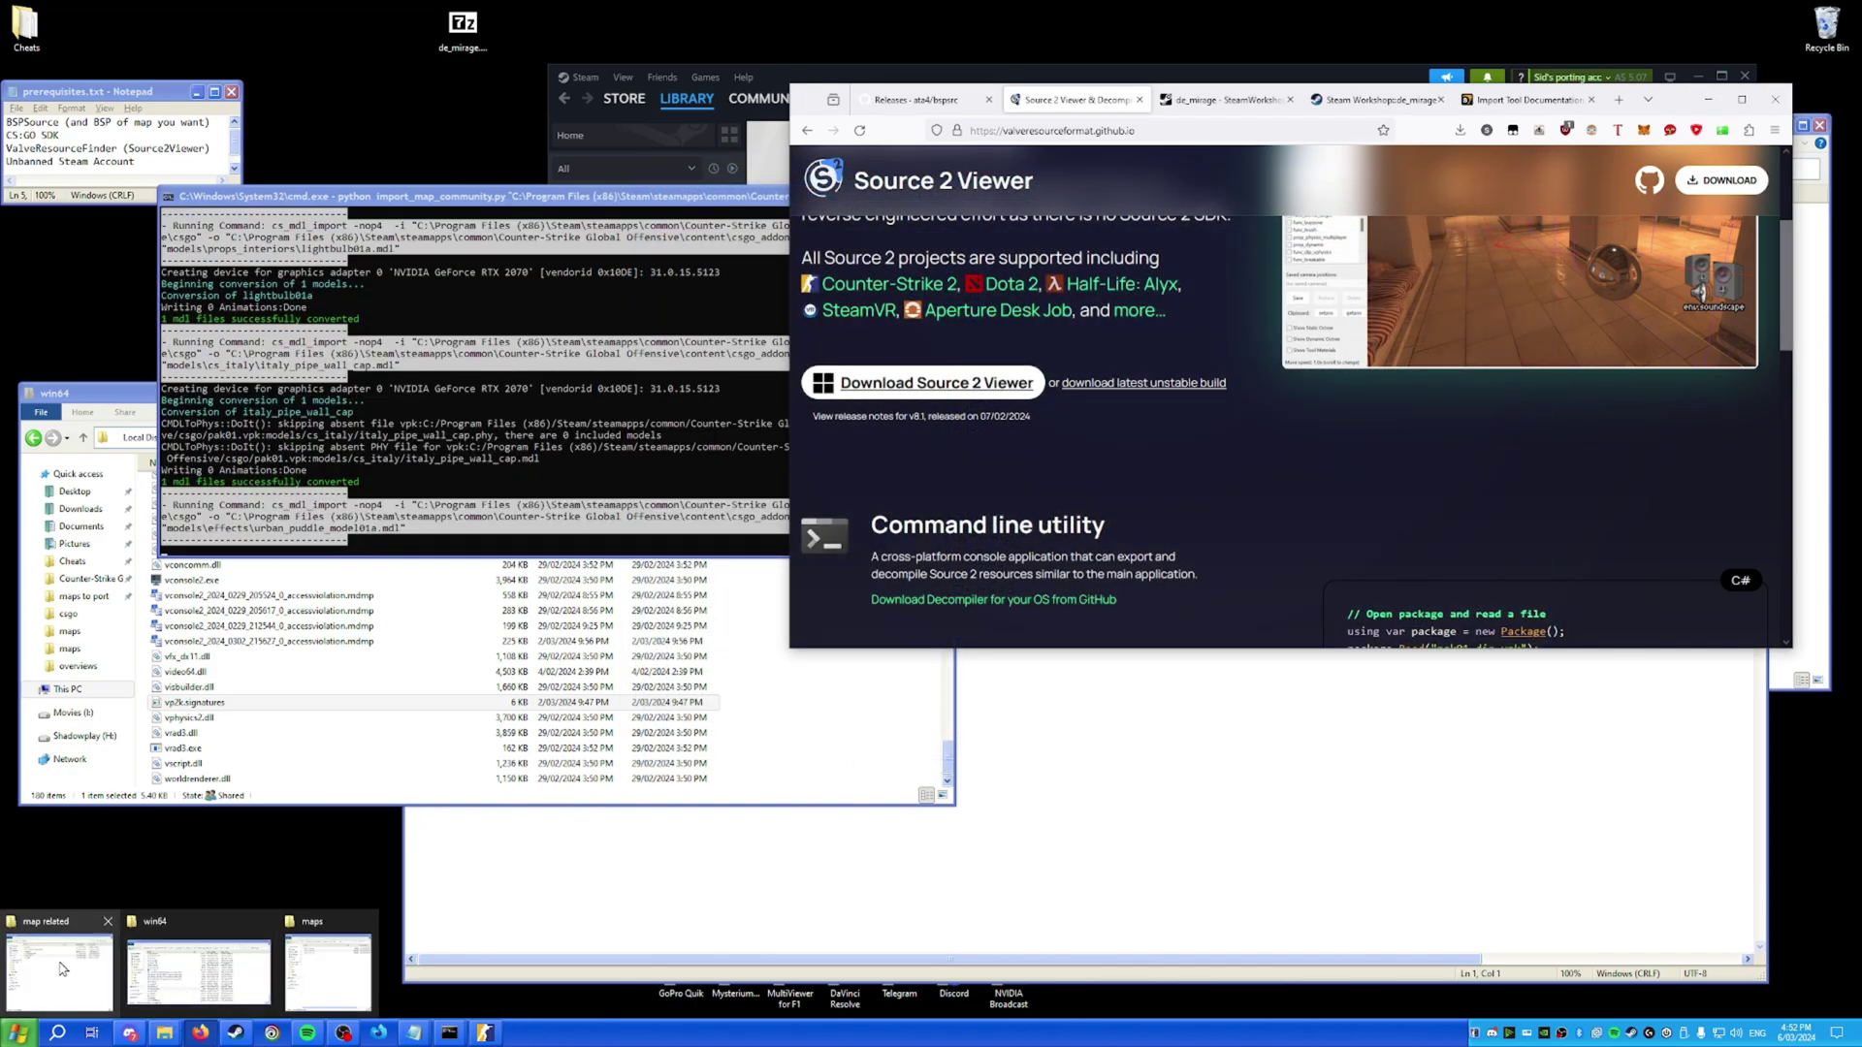
{"action": "left_click", "coordinate": [60, 960]}
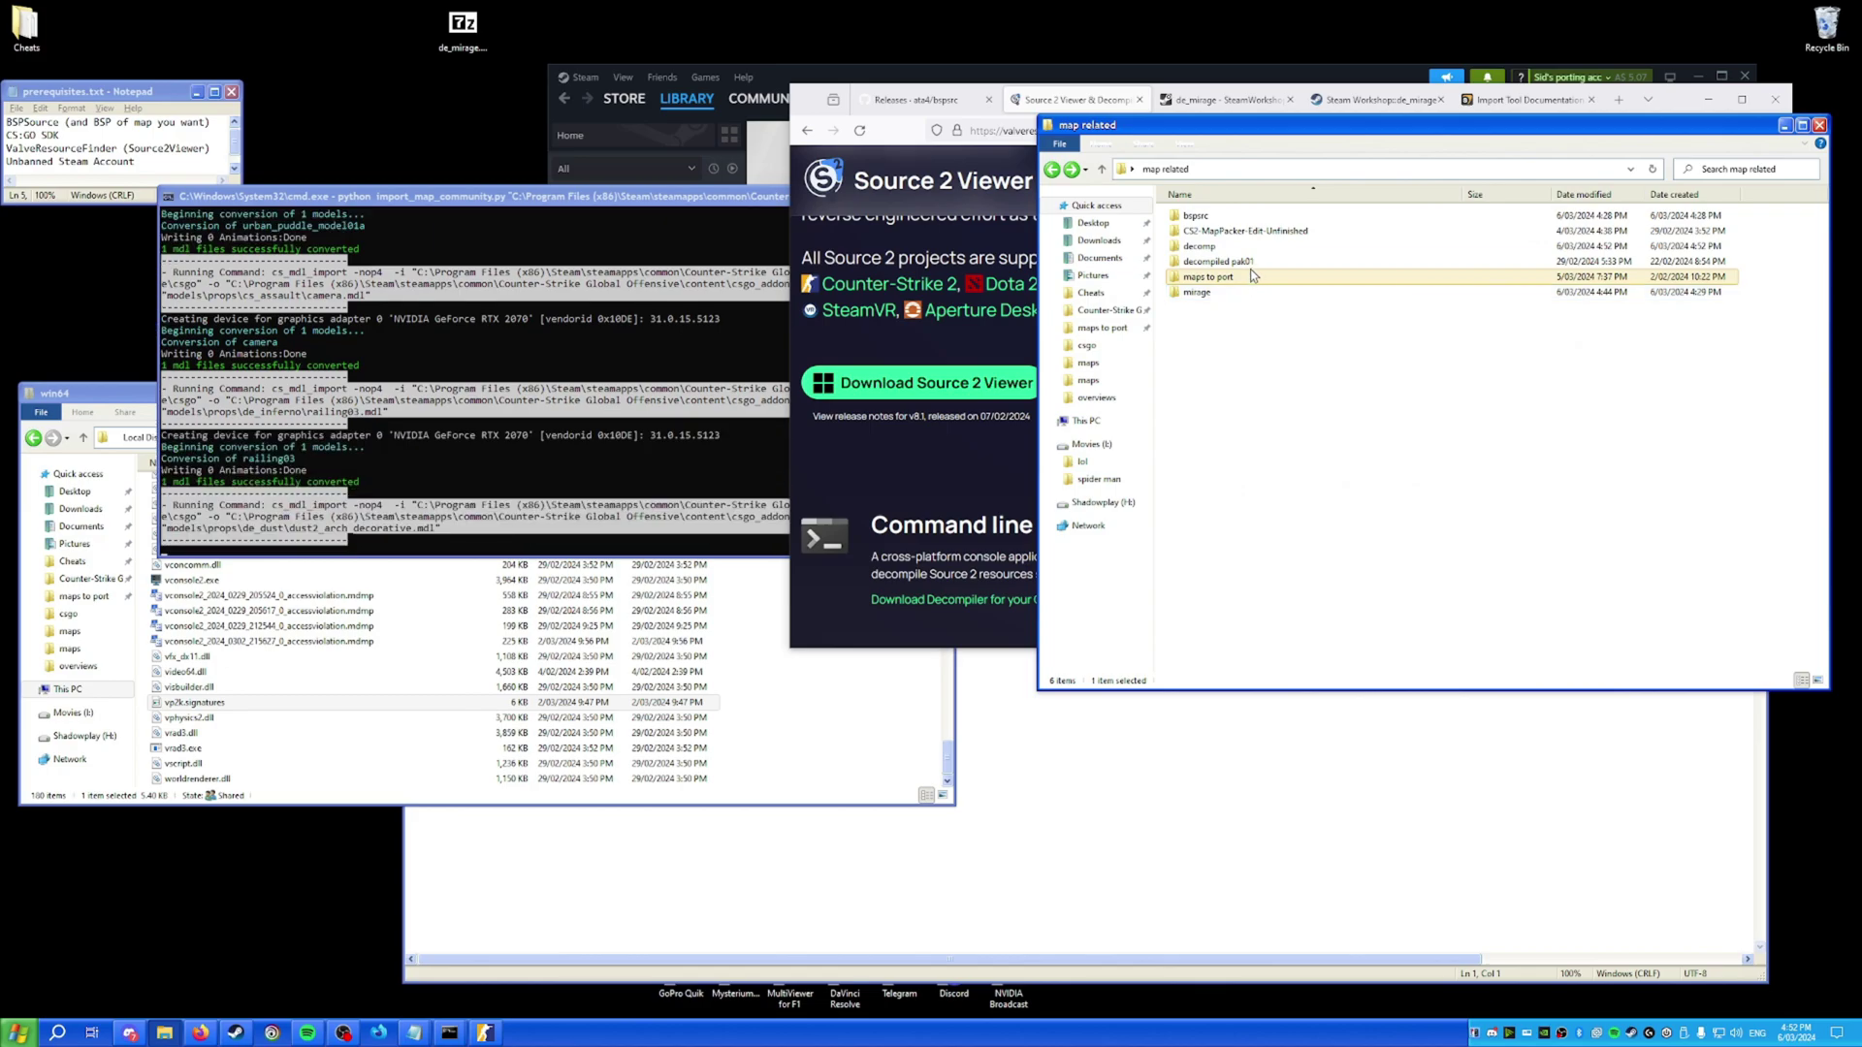
{"action": "double_click", "coordinate": [1242, 248]}
{"action": "left_click", "coordinate": [1169, 169]}
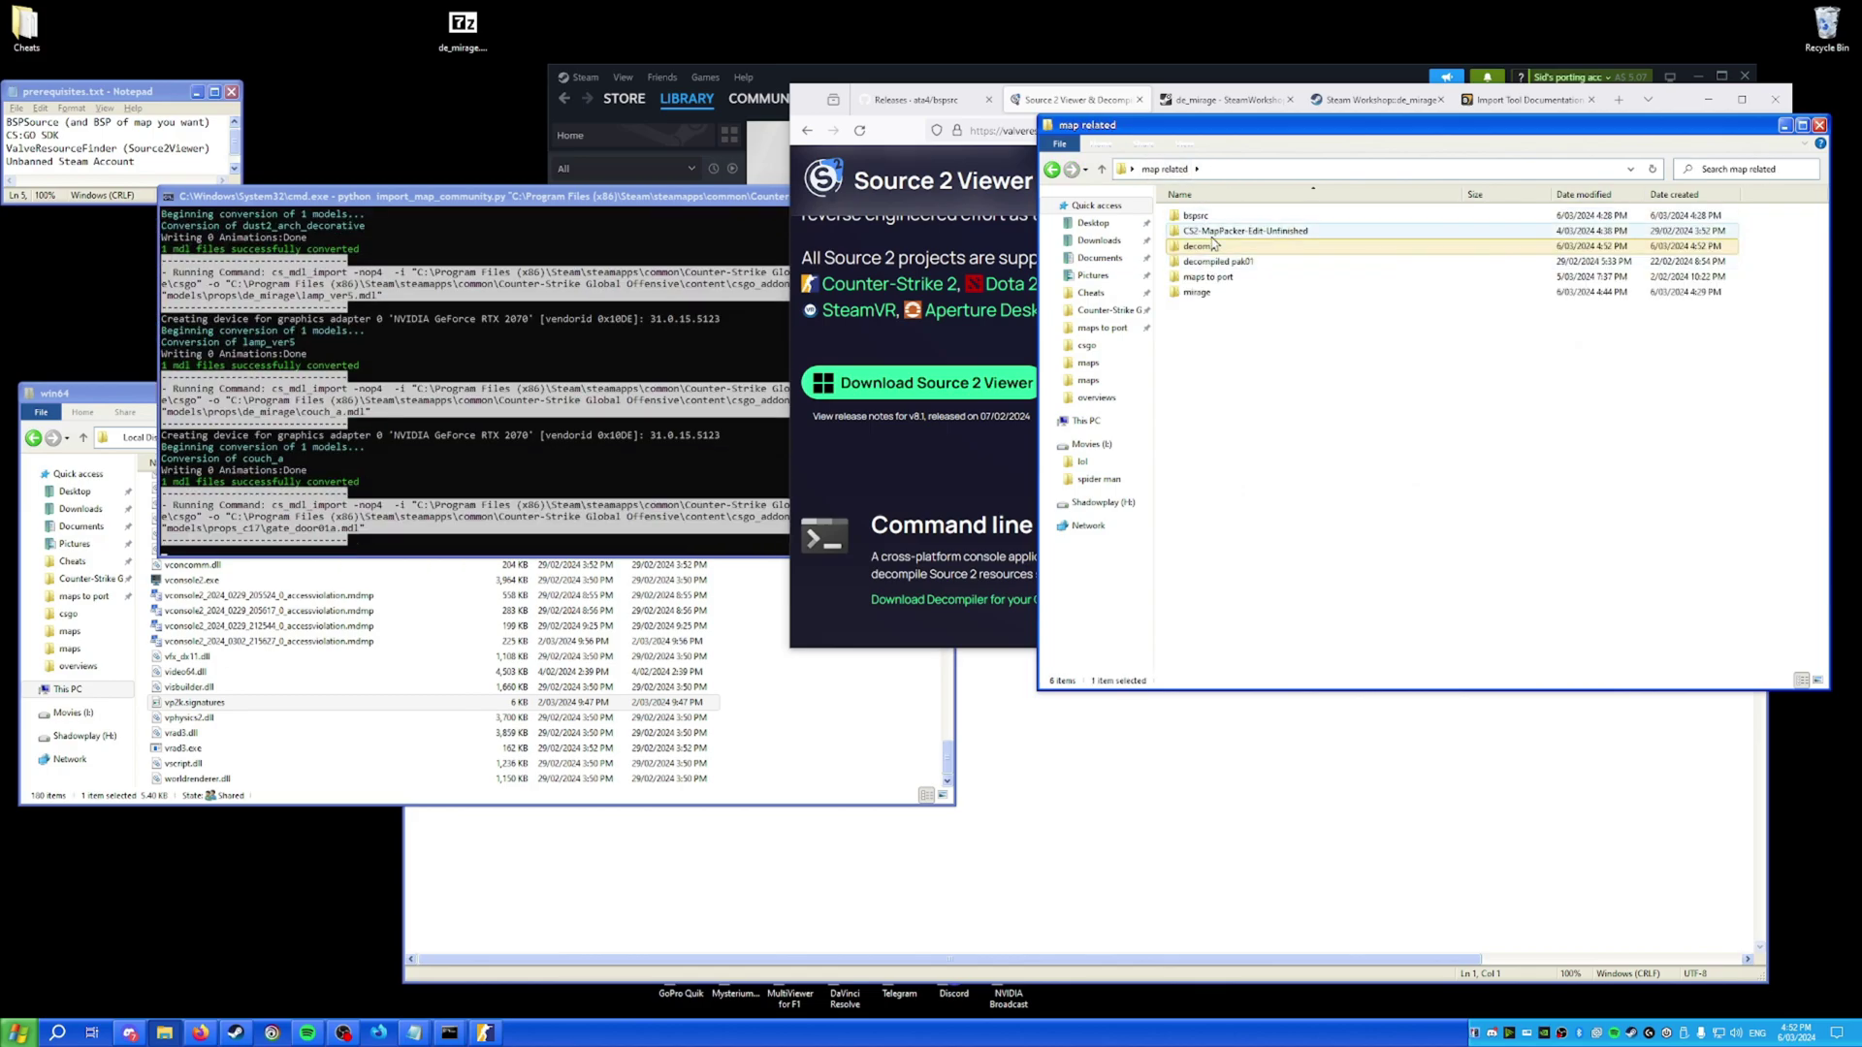
{"action": "double_click", "coordinate": [1218, 261]}
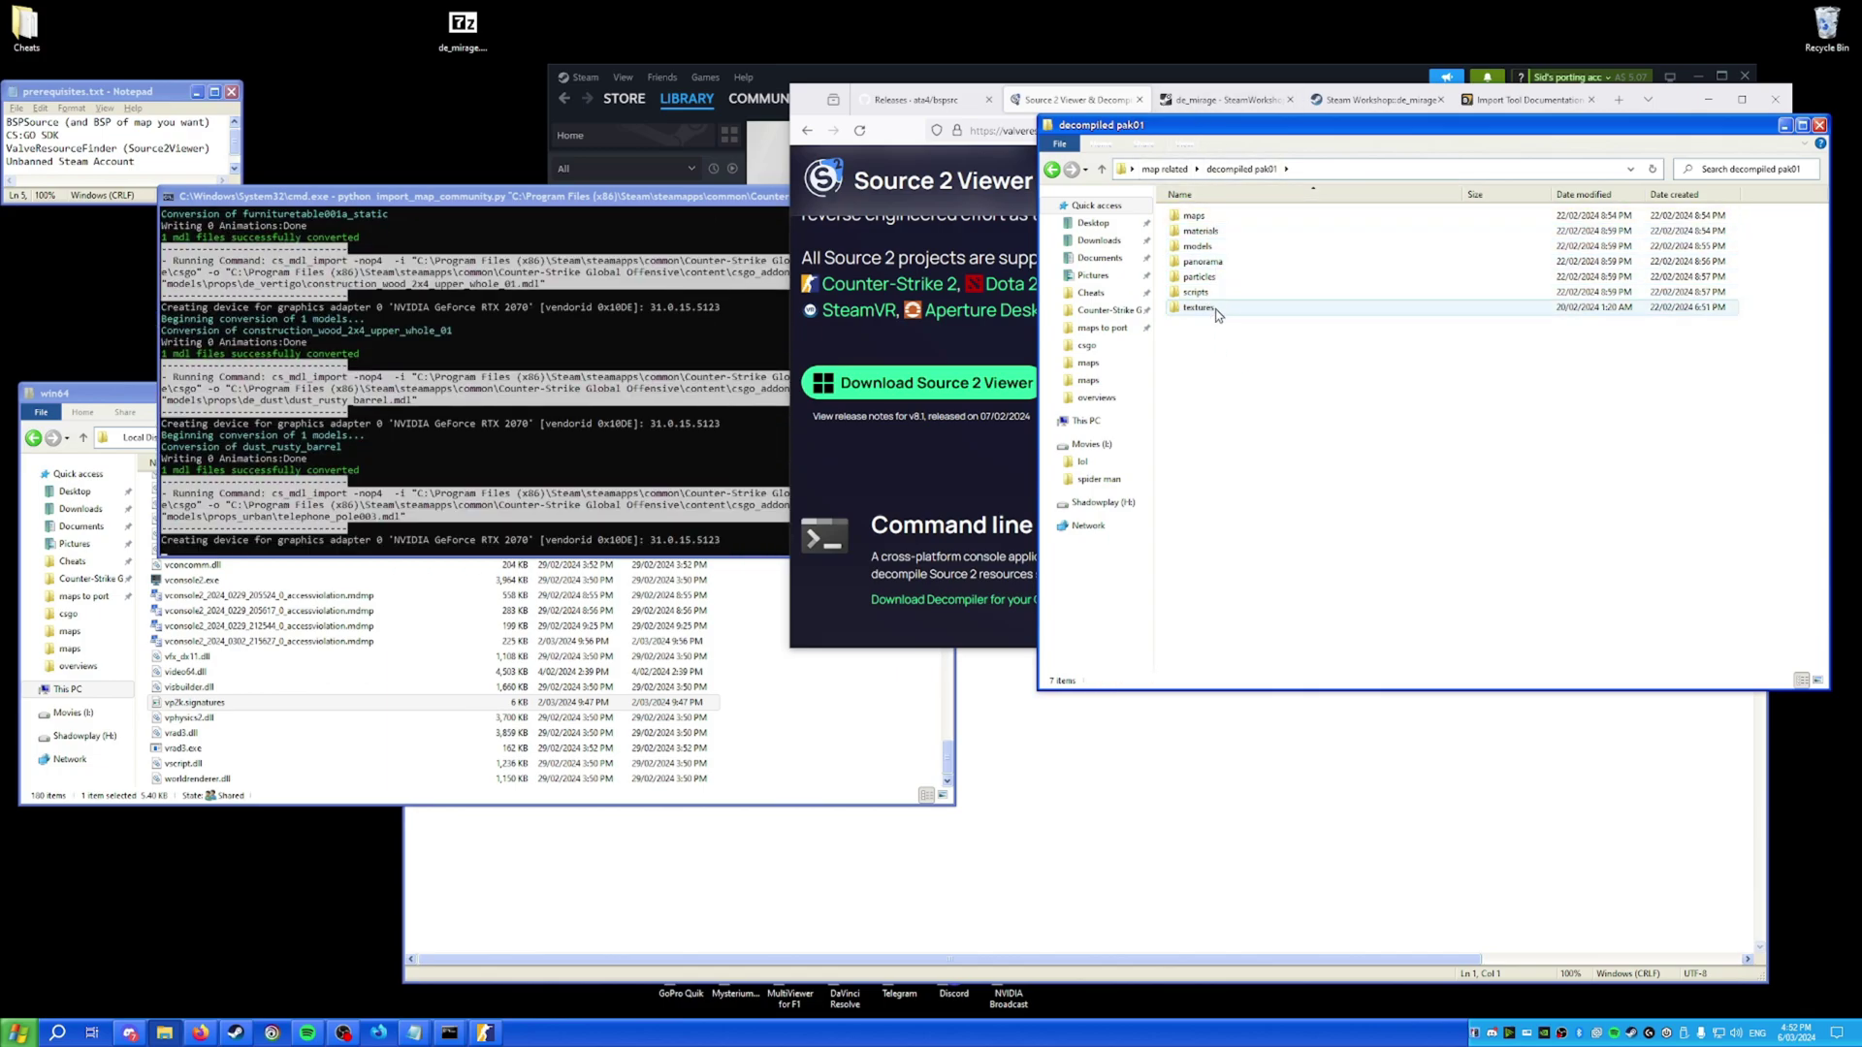
{"action": "double_click", "coordinate": [1203, 309]}
{"action": "left_click", "coordinate": [1207, 218]}
{"action": "left_click", "coordinate": [1241, 169]}
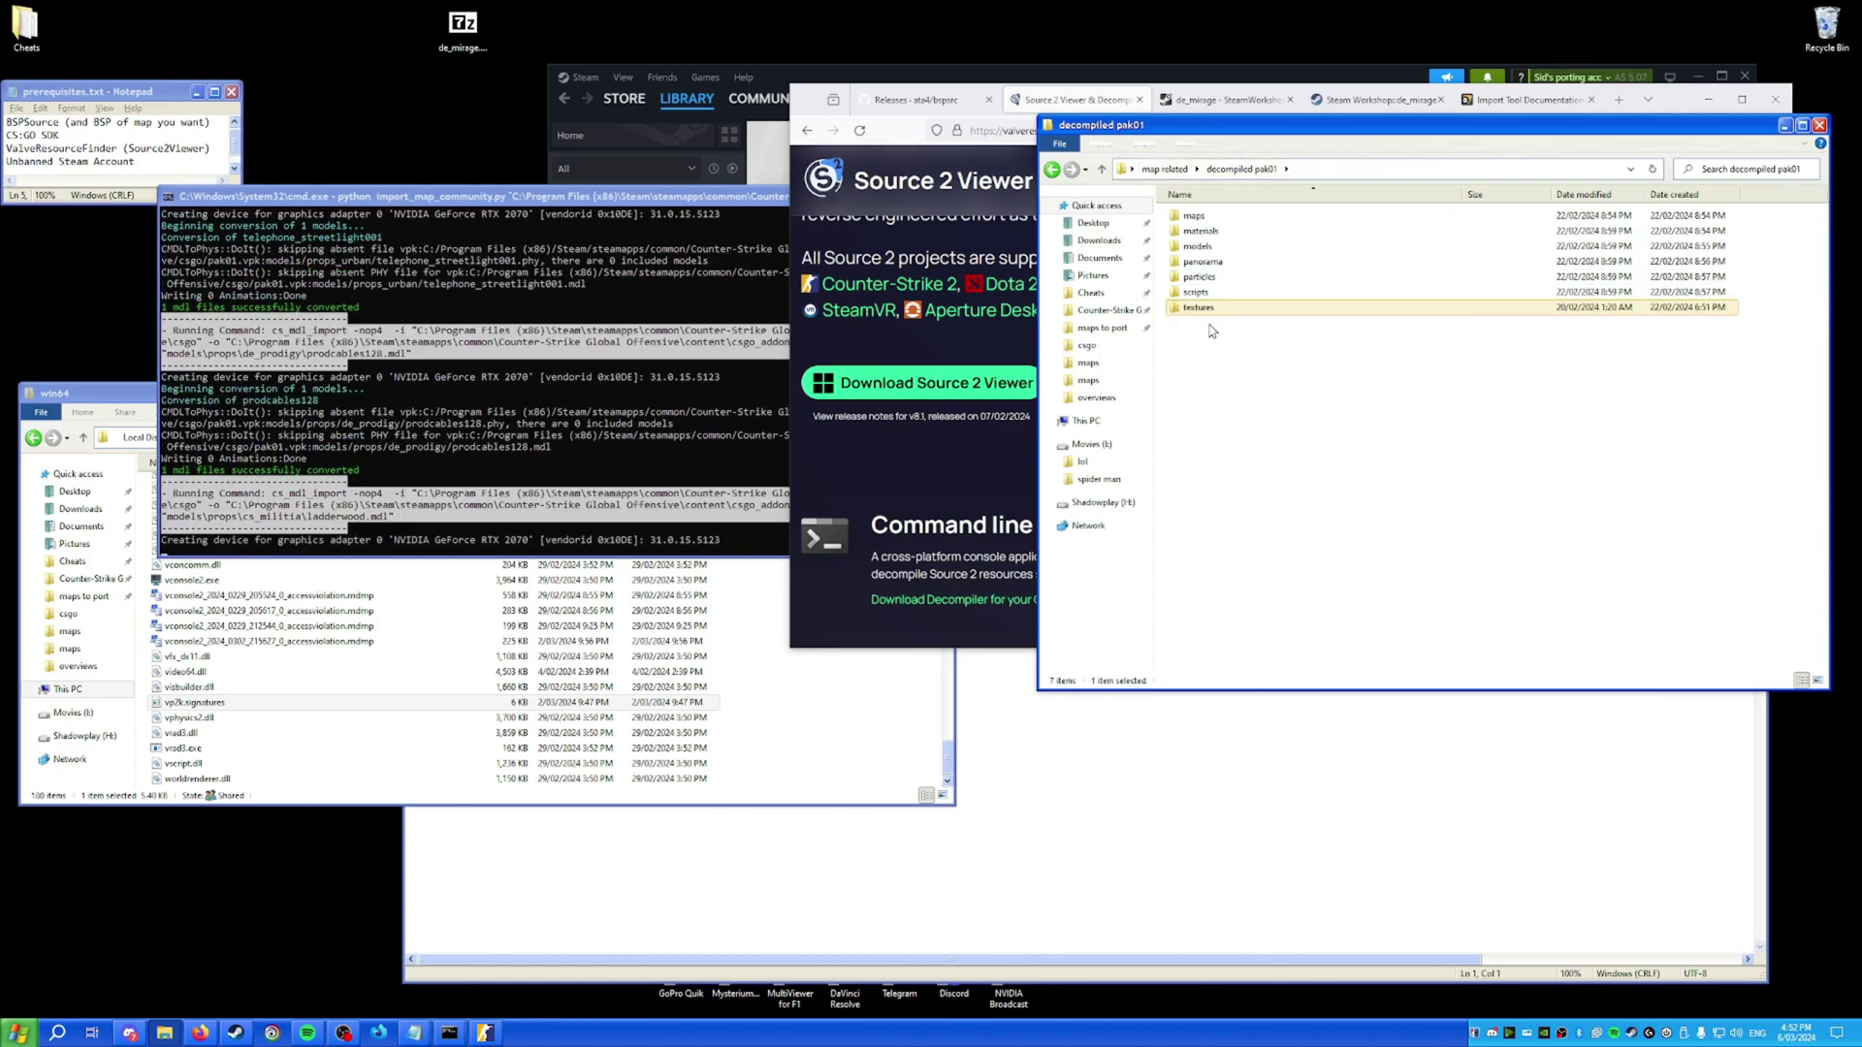
Check the combined size of all folders inside decompiled pak01 through their properties.
{"action": "left_click_drag", "start_coordinate": [1242, 422], "coordinate": [1244, 314]}
{"action": "key", "text": "ctrl+a"}
{"action": "right_click", "coordinate": [1223, 247]}
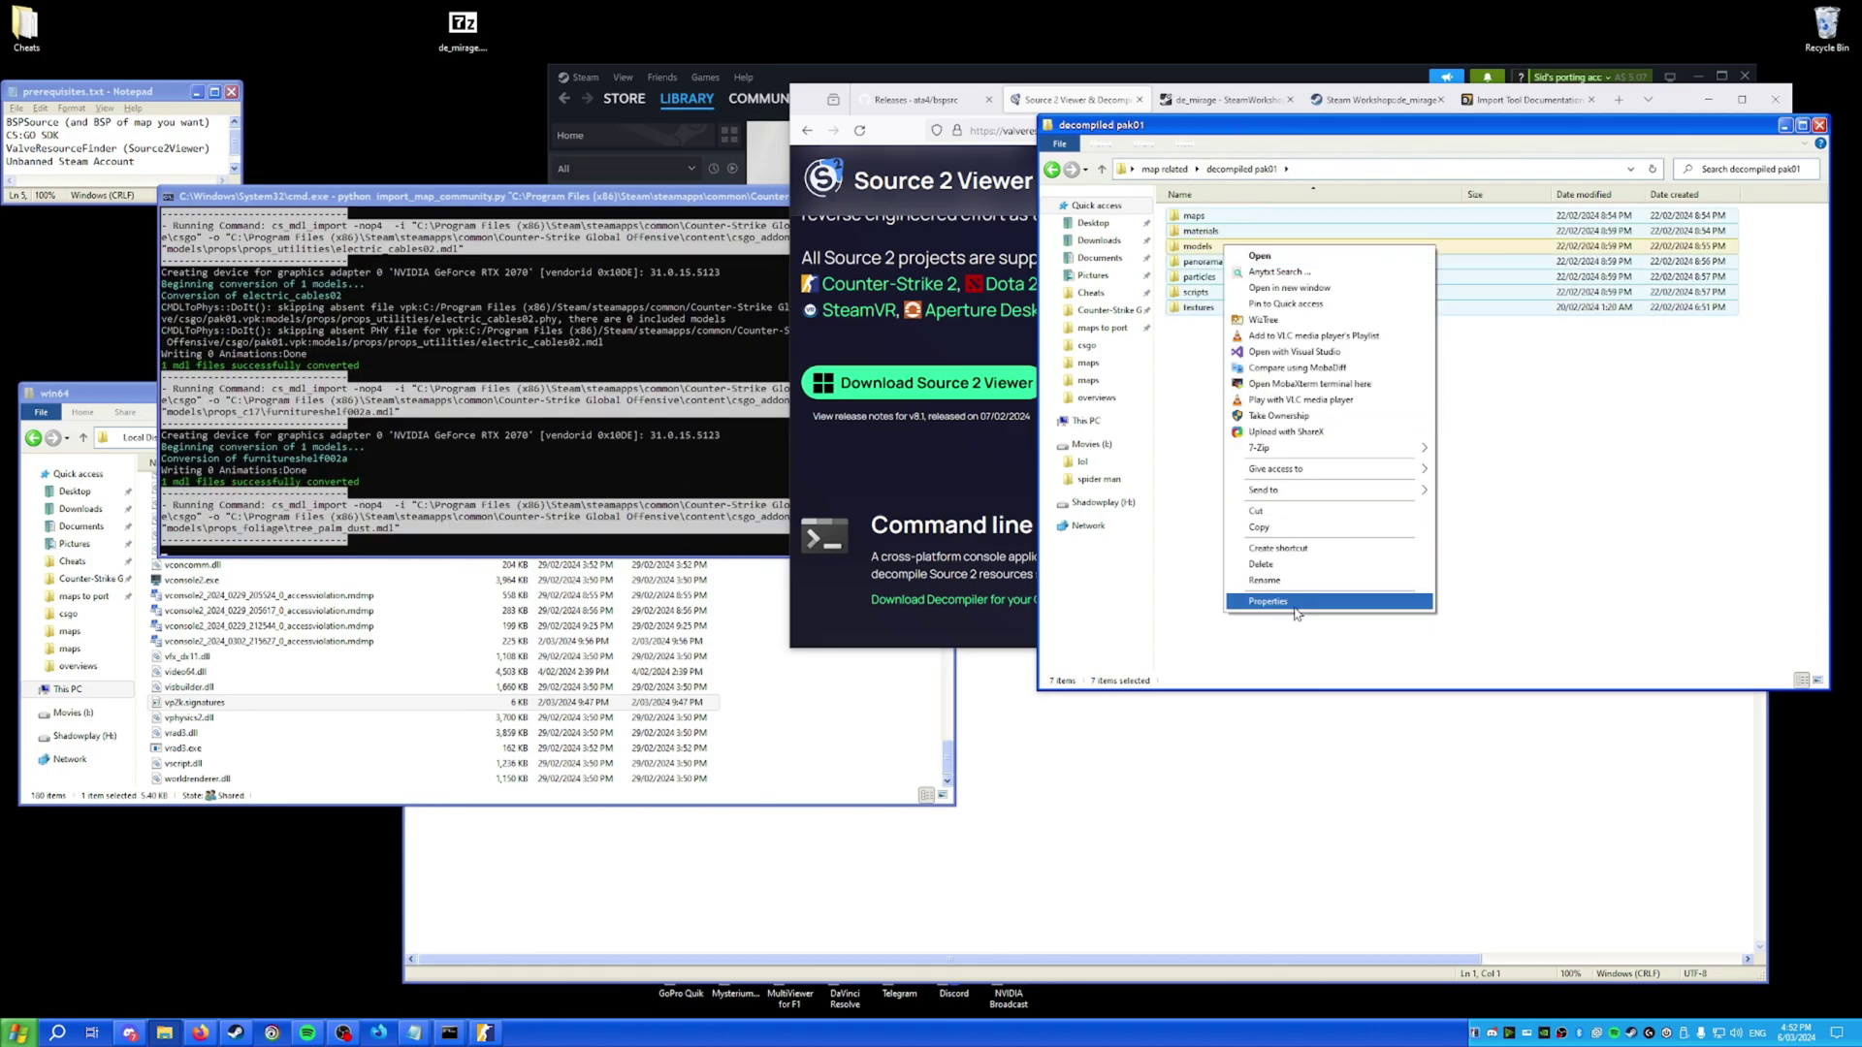
{"action": "left_click", "coordinate": [1261, 595]}
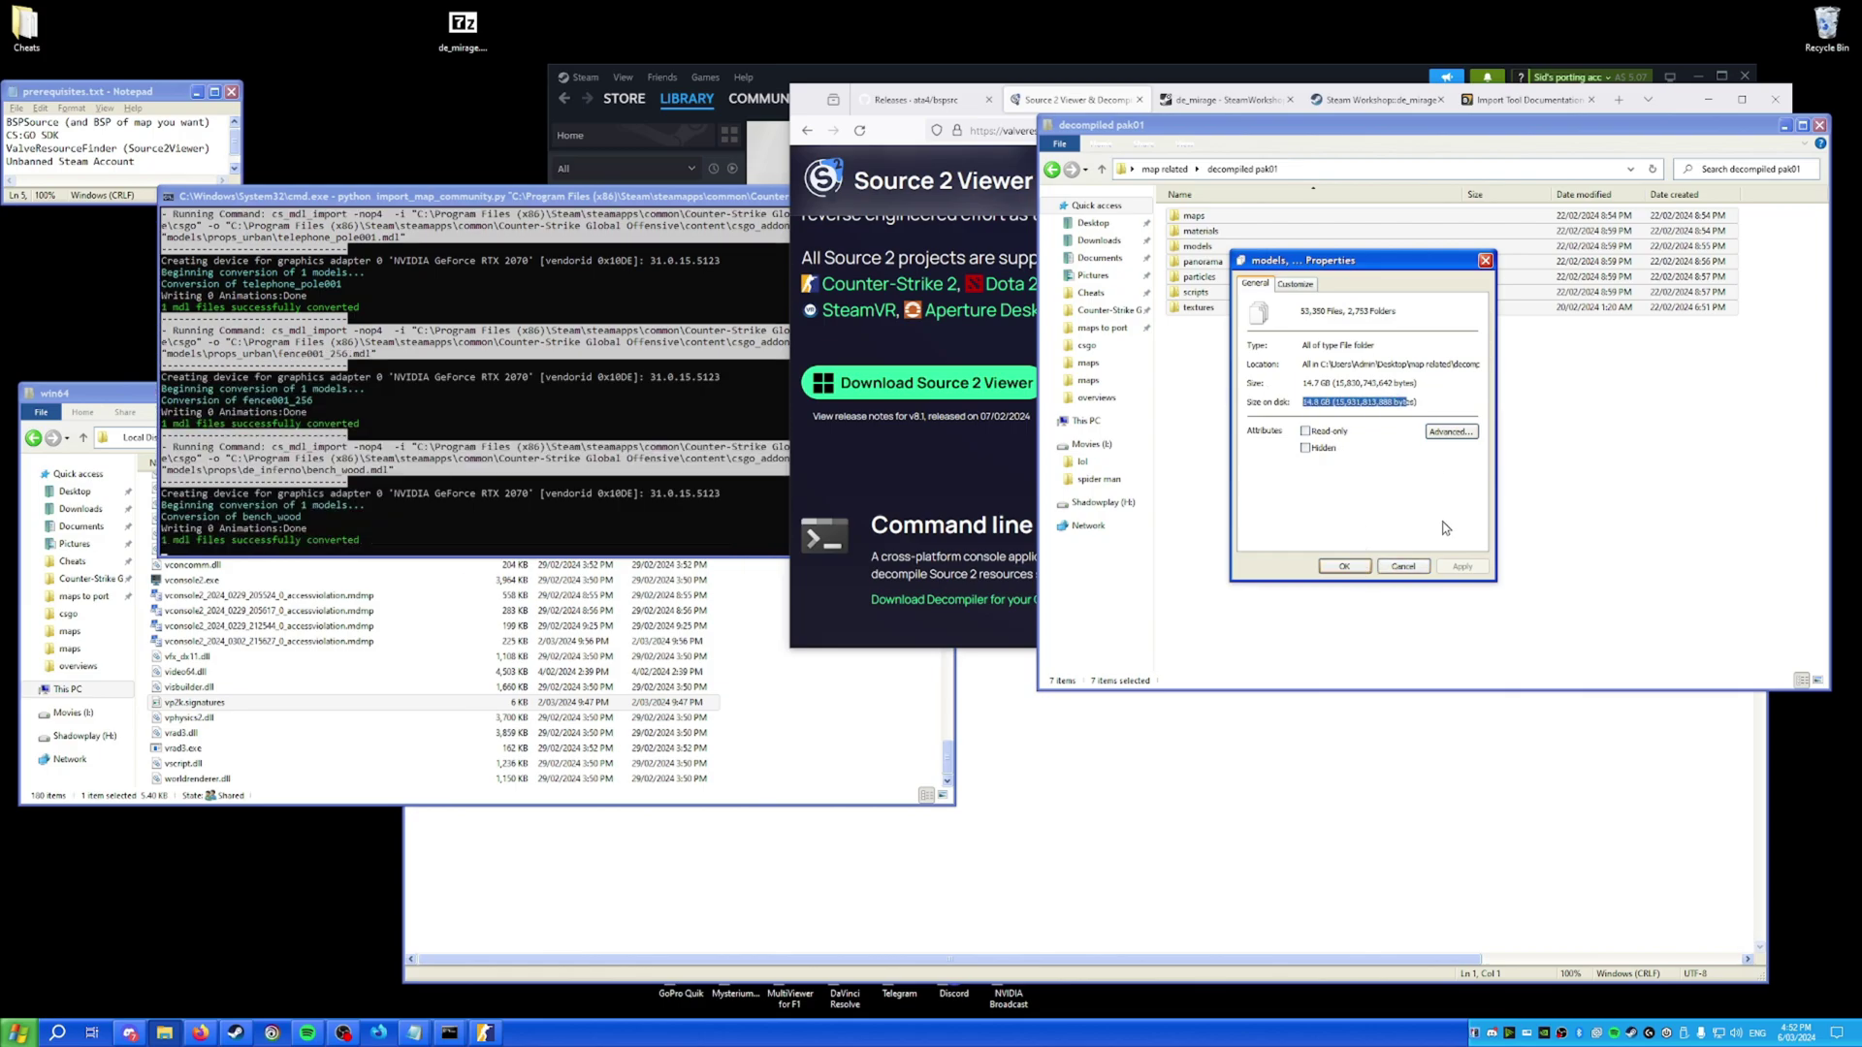
{"action": "left_click", "coordinate": [1358, 567]}
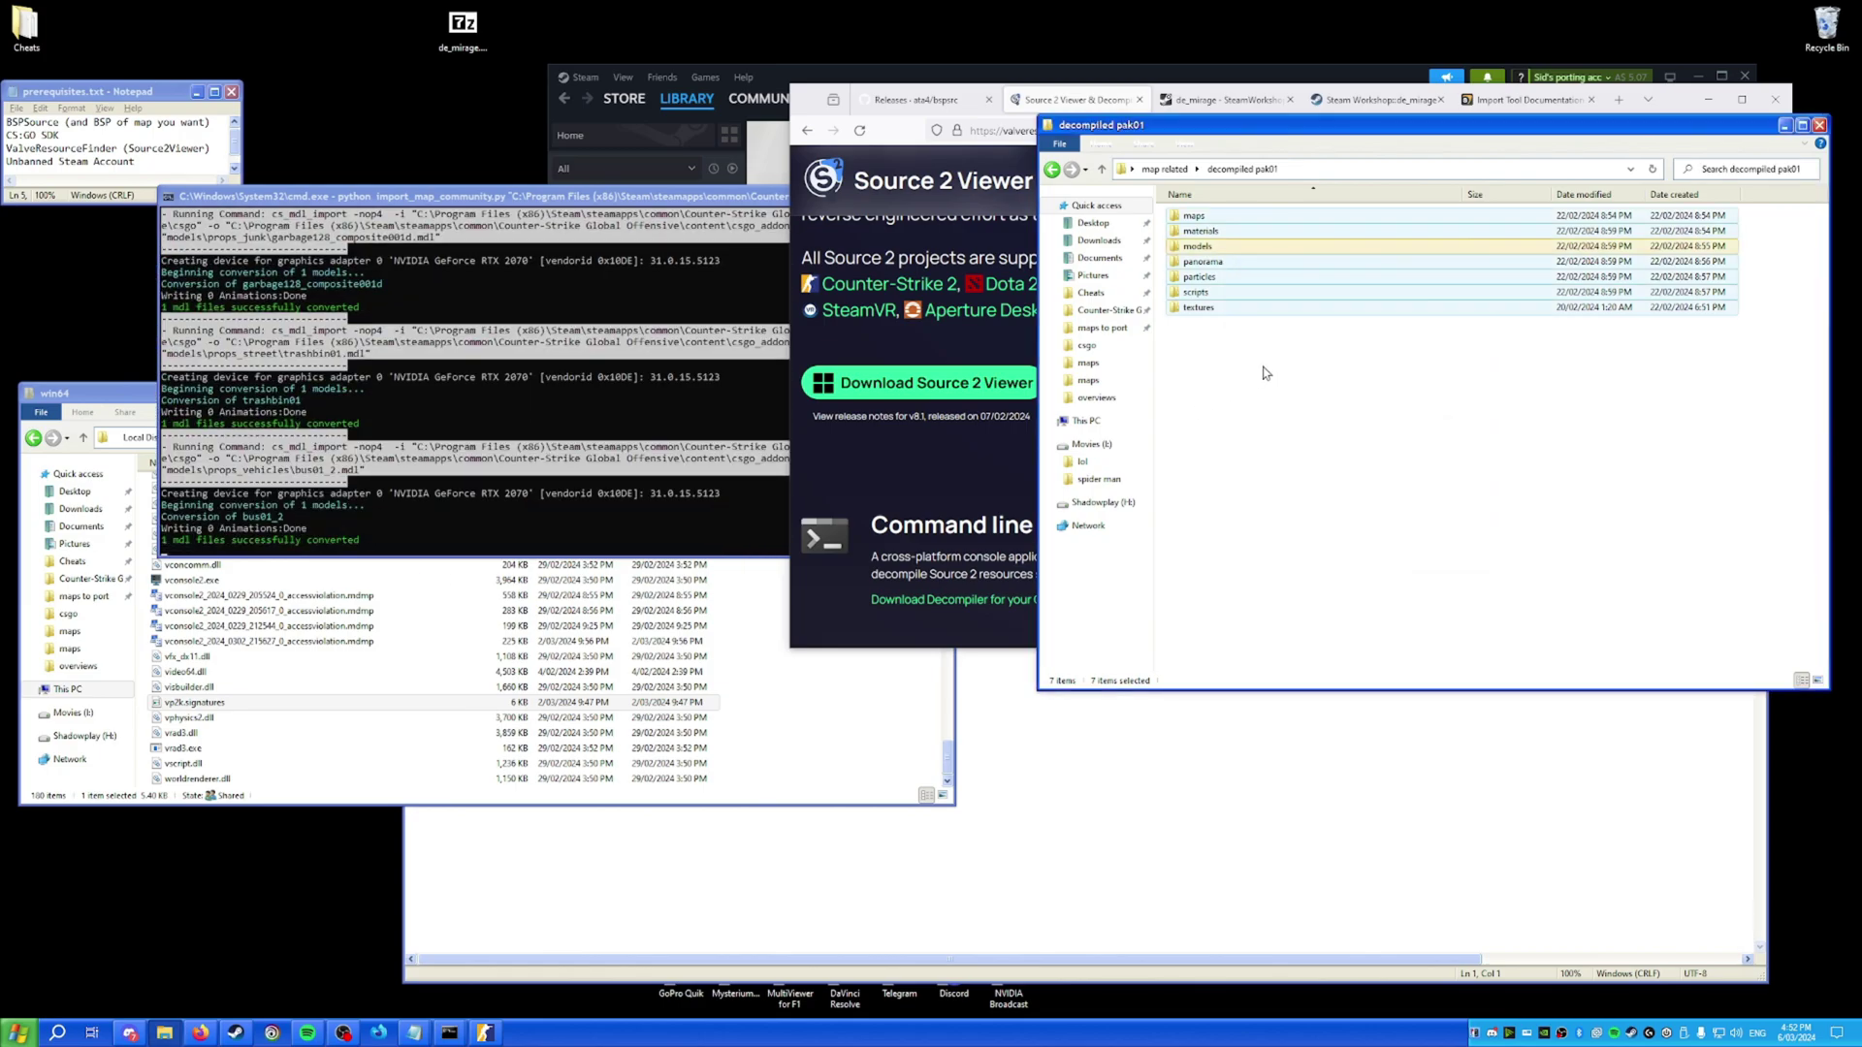
{"action": "left_click", "coordinate": [1265, 380]}
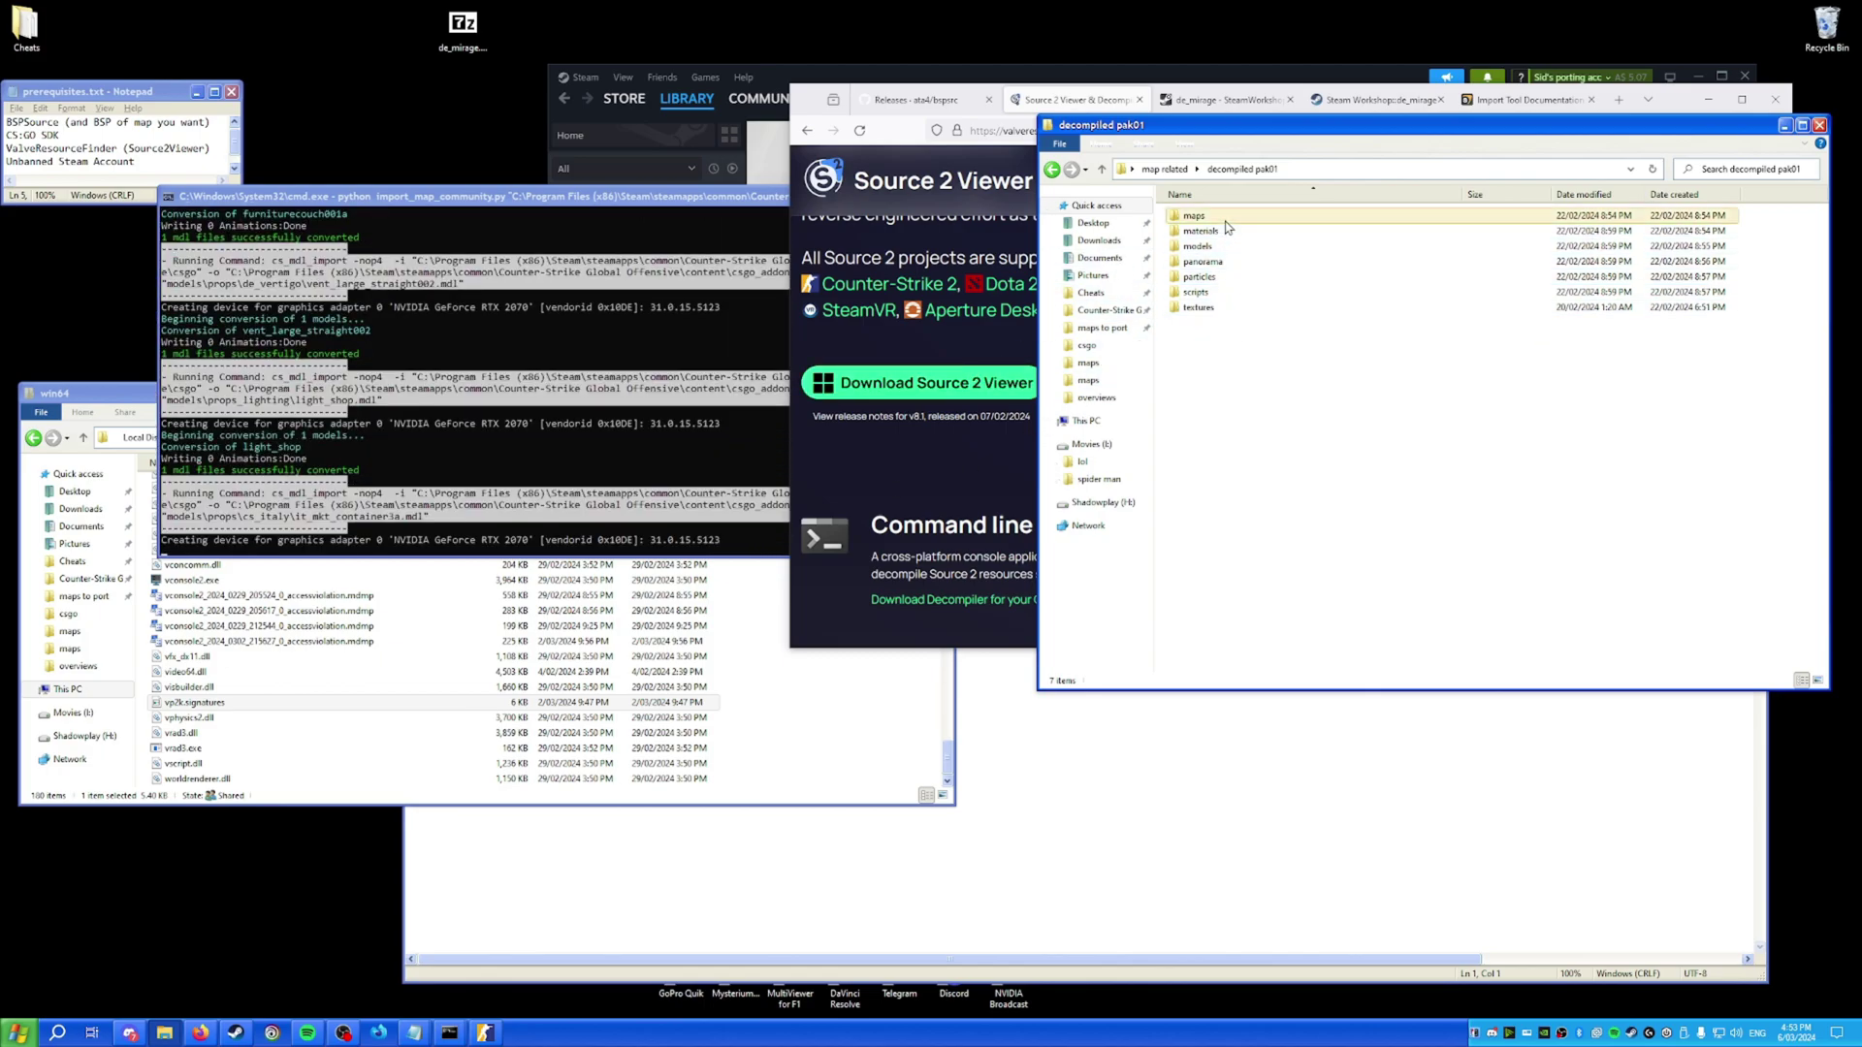
Look through the maps and materials folders inside decompiled pak01.
{"action": "double_click", "coordinate": [1193, 216]}
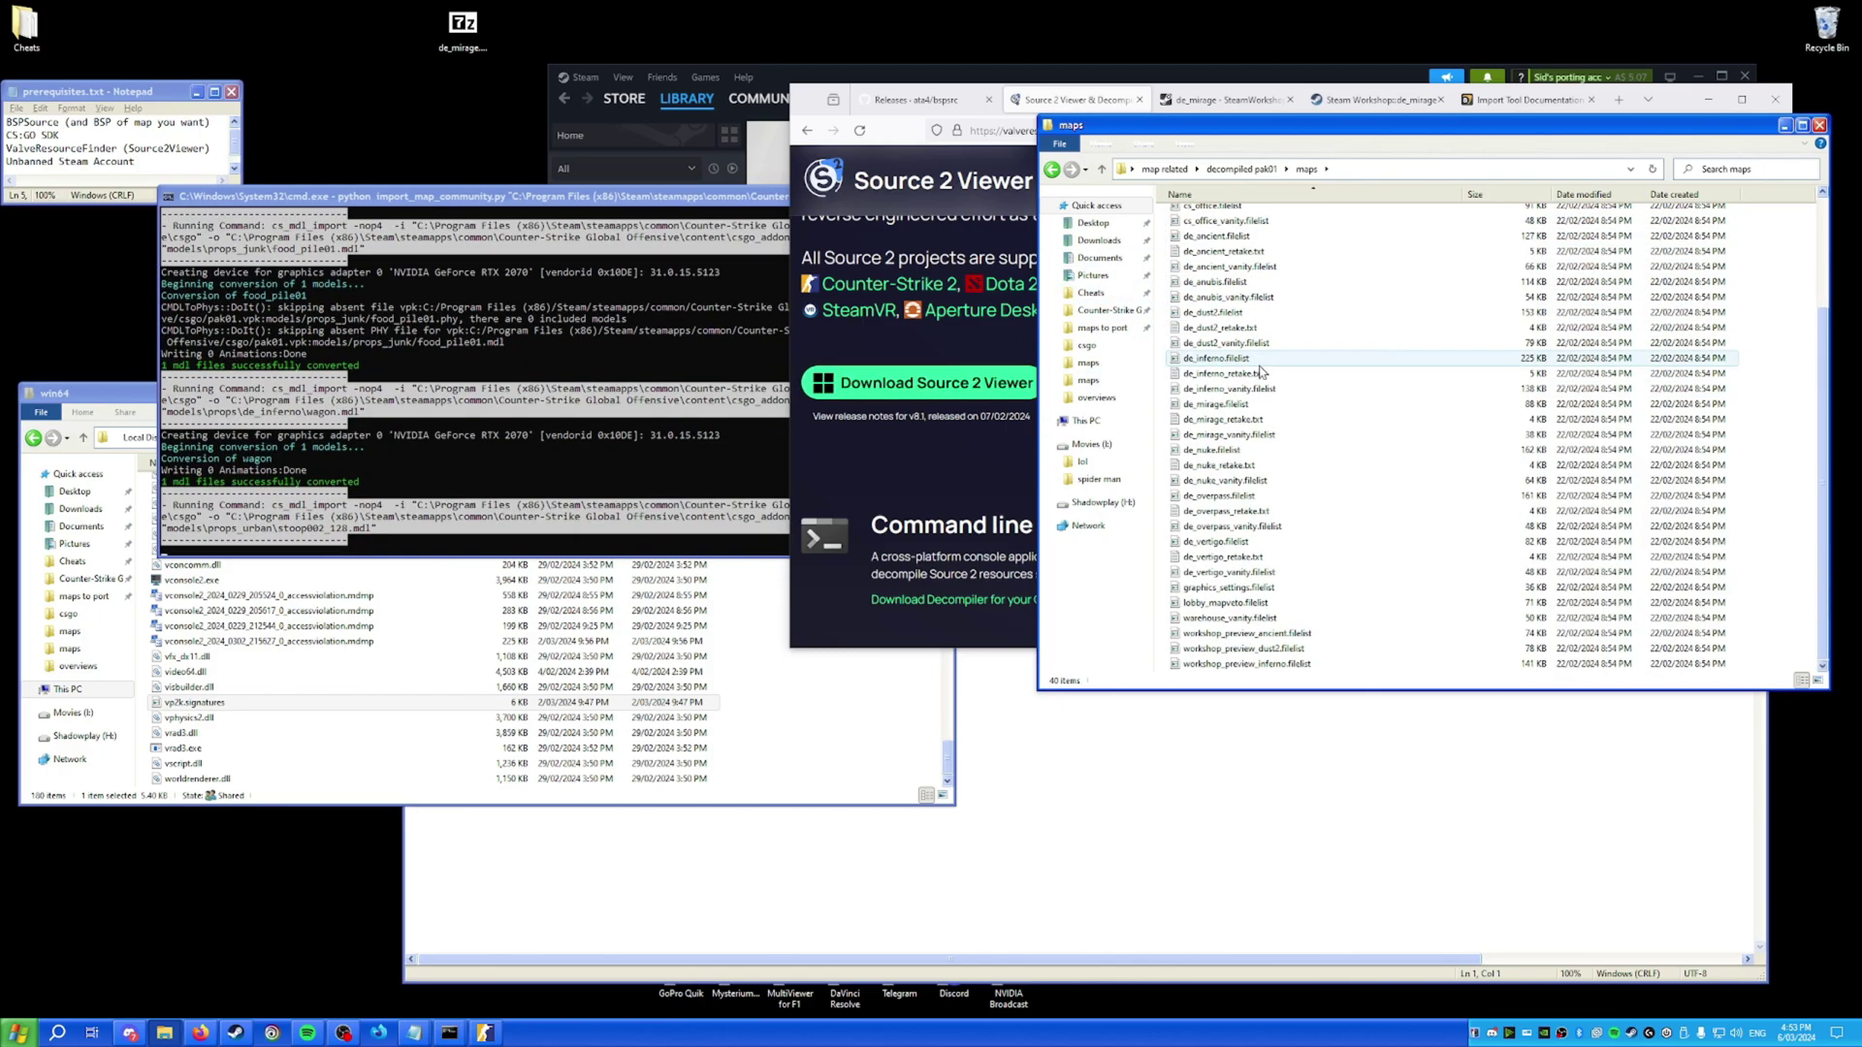
{"action": "left_click", "coordinate": [1256, 166]}
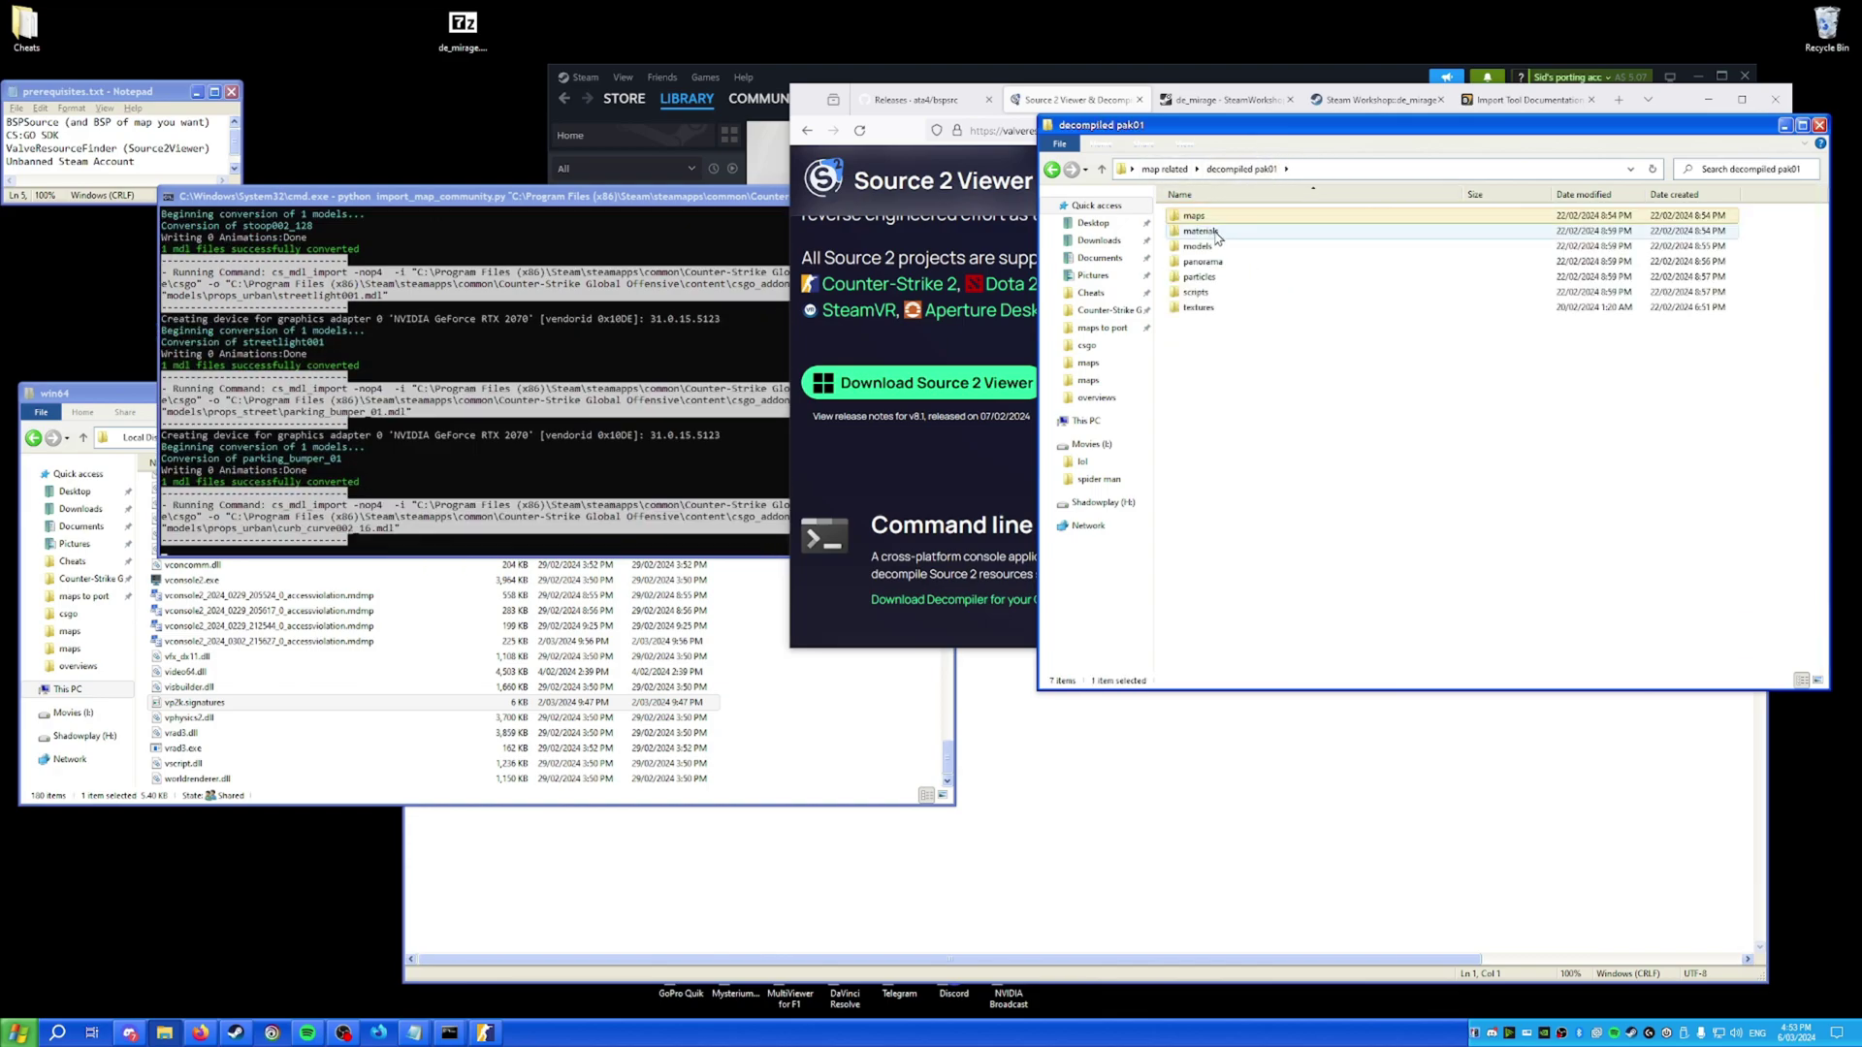
{"action": "double_click", "coordinate": [1203, 231]}
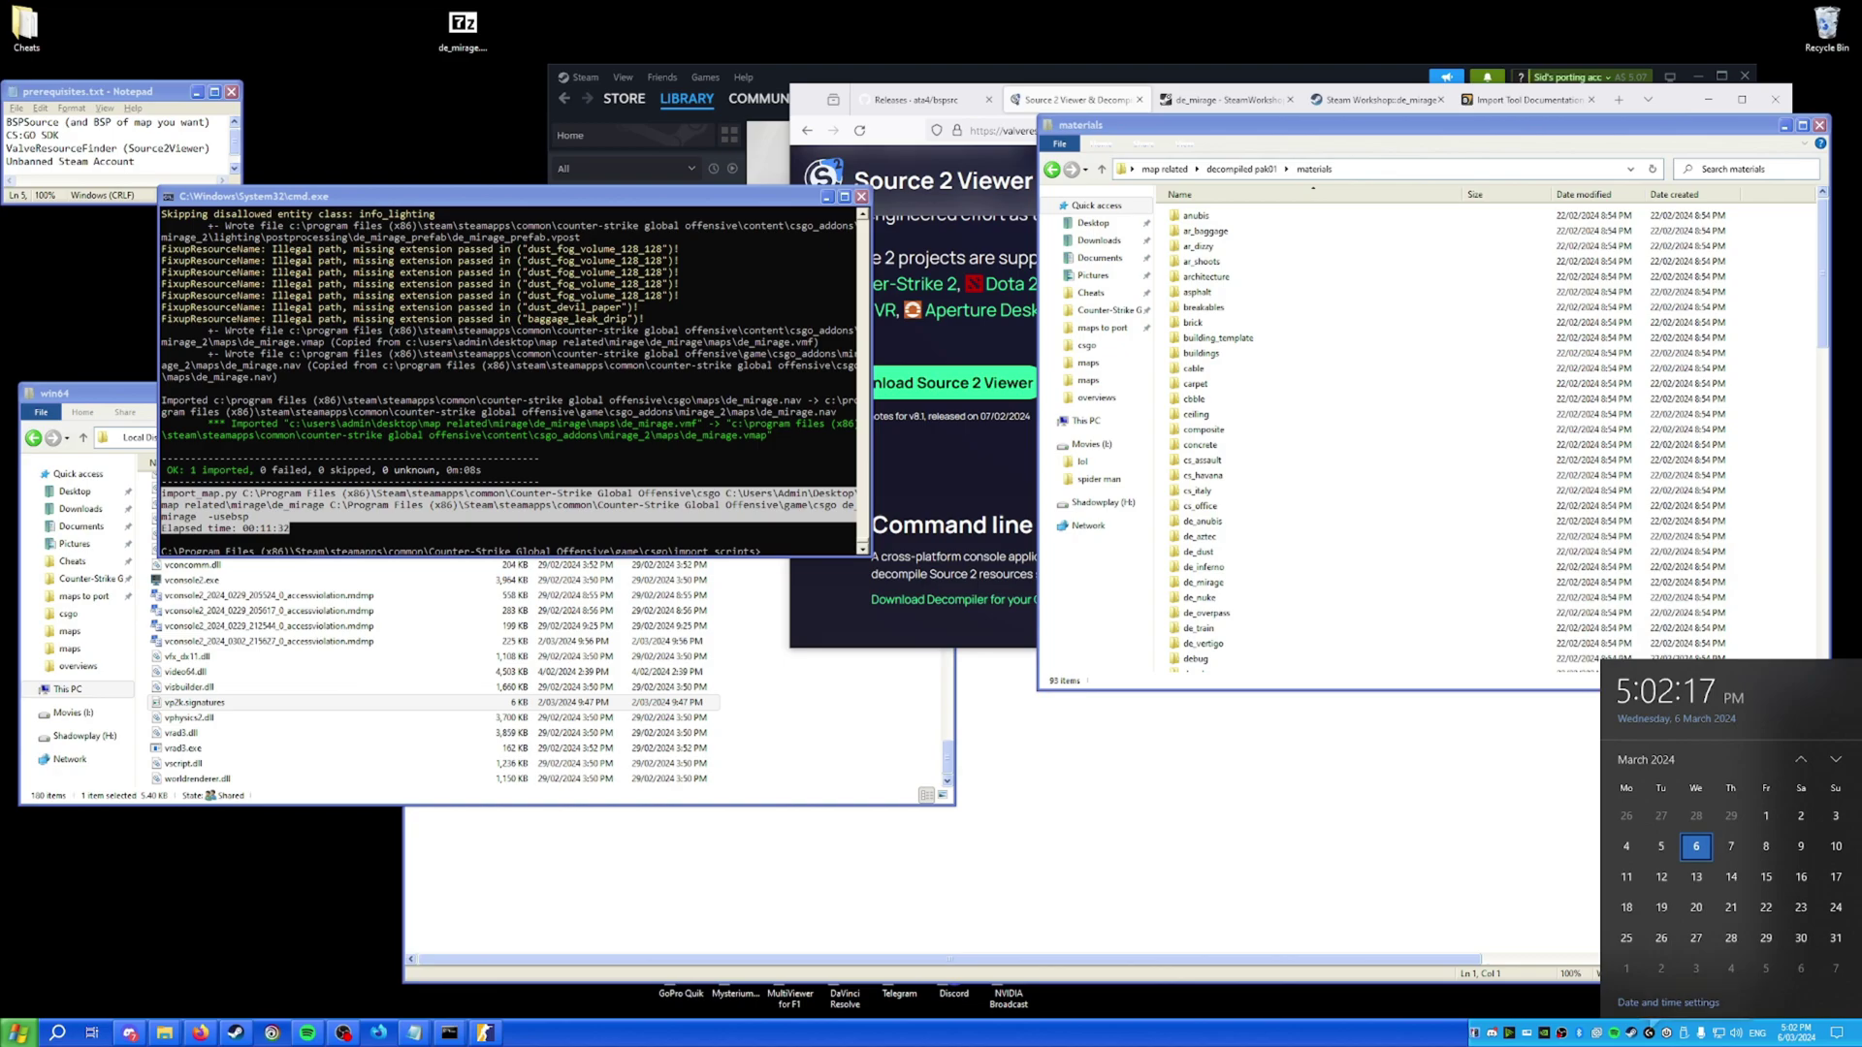
Launch the Counter-Strike 2 Workshop Tools for the mirage_2 addon.
{"action": "left_click", "coordinate": [401, 306]}
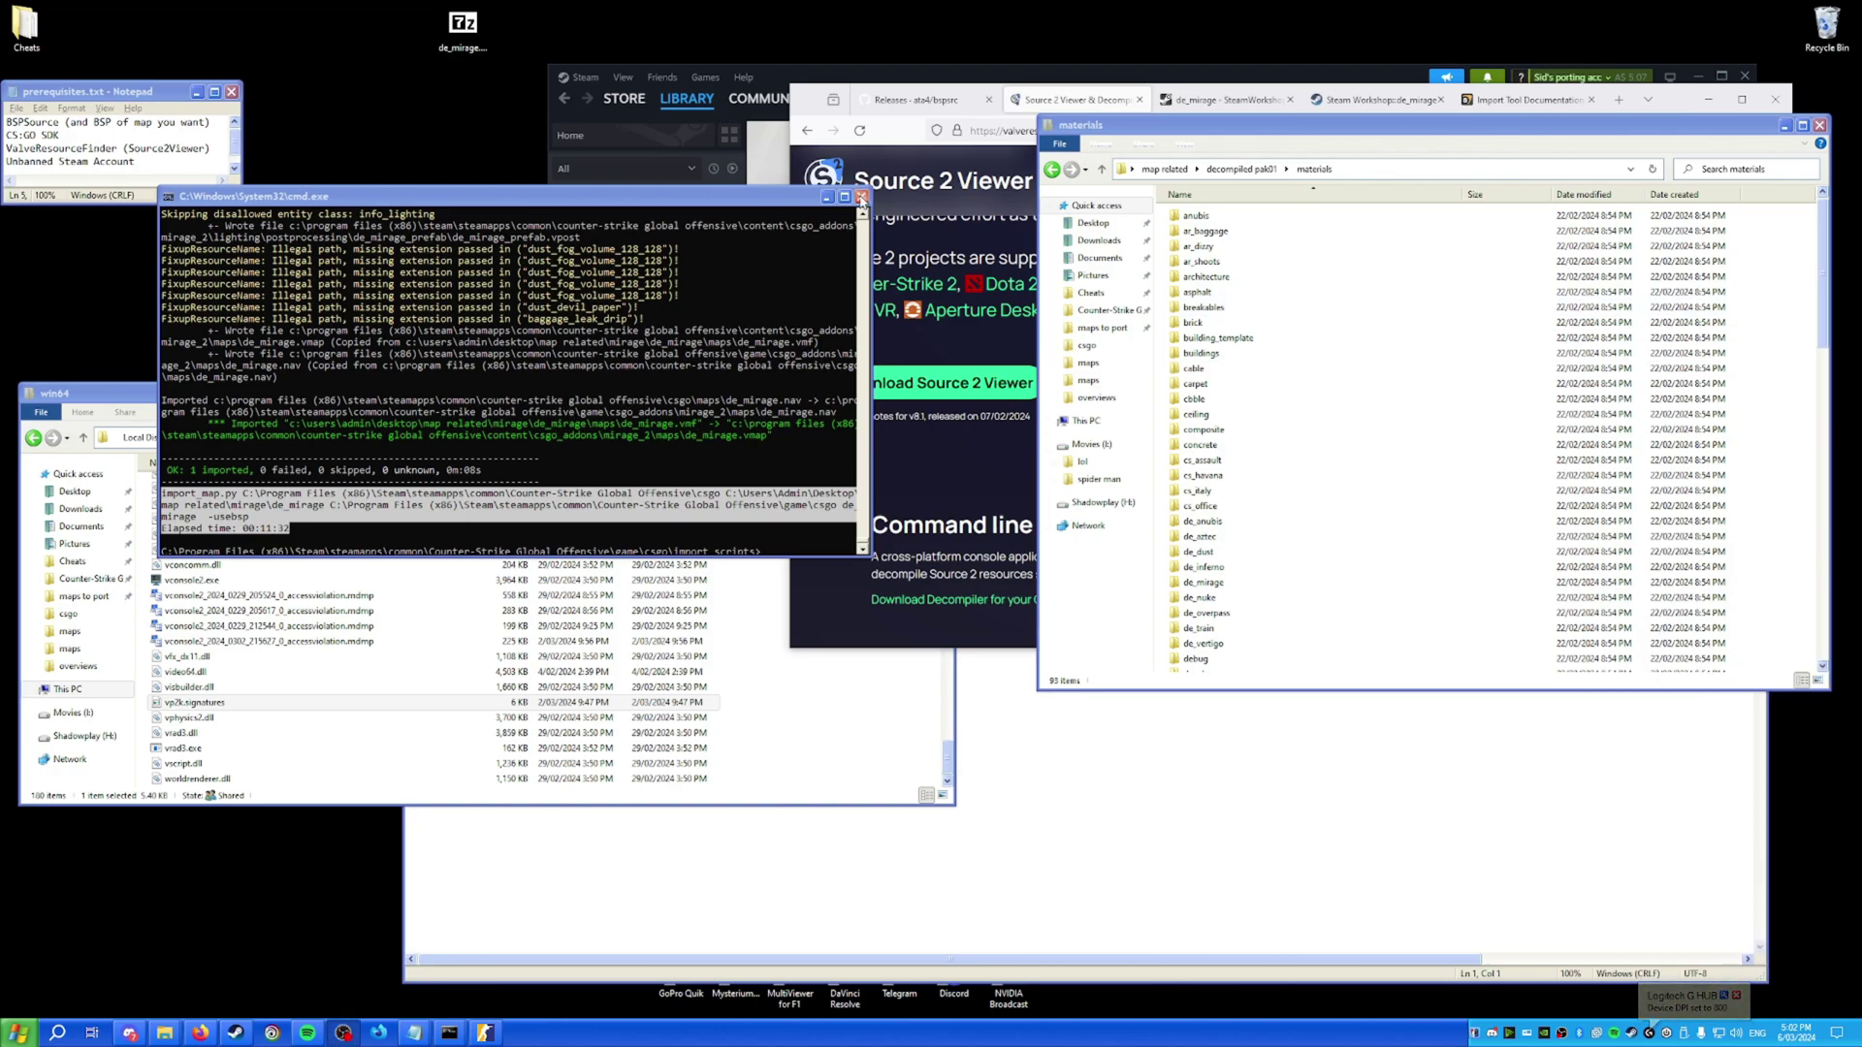
{"action": "left_click", "coordinate": [483, 1032]}
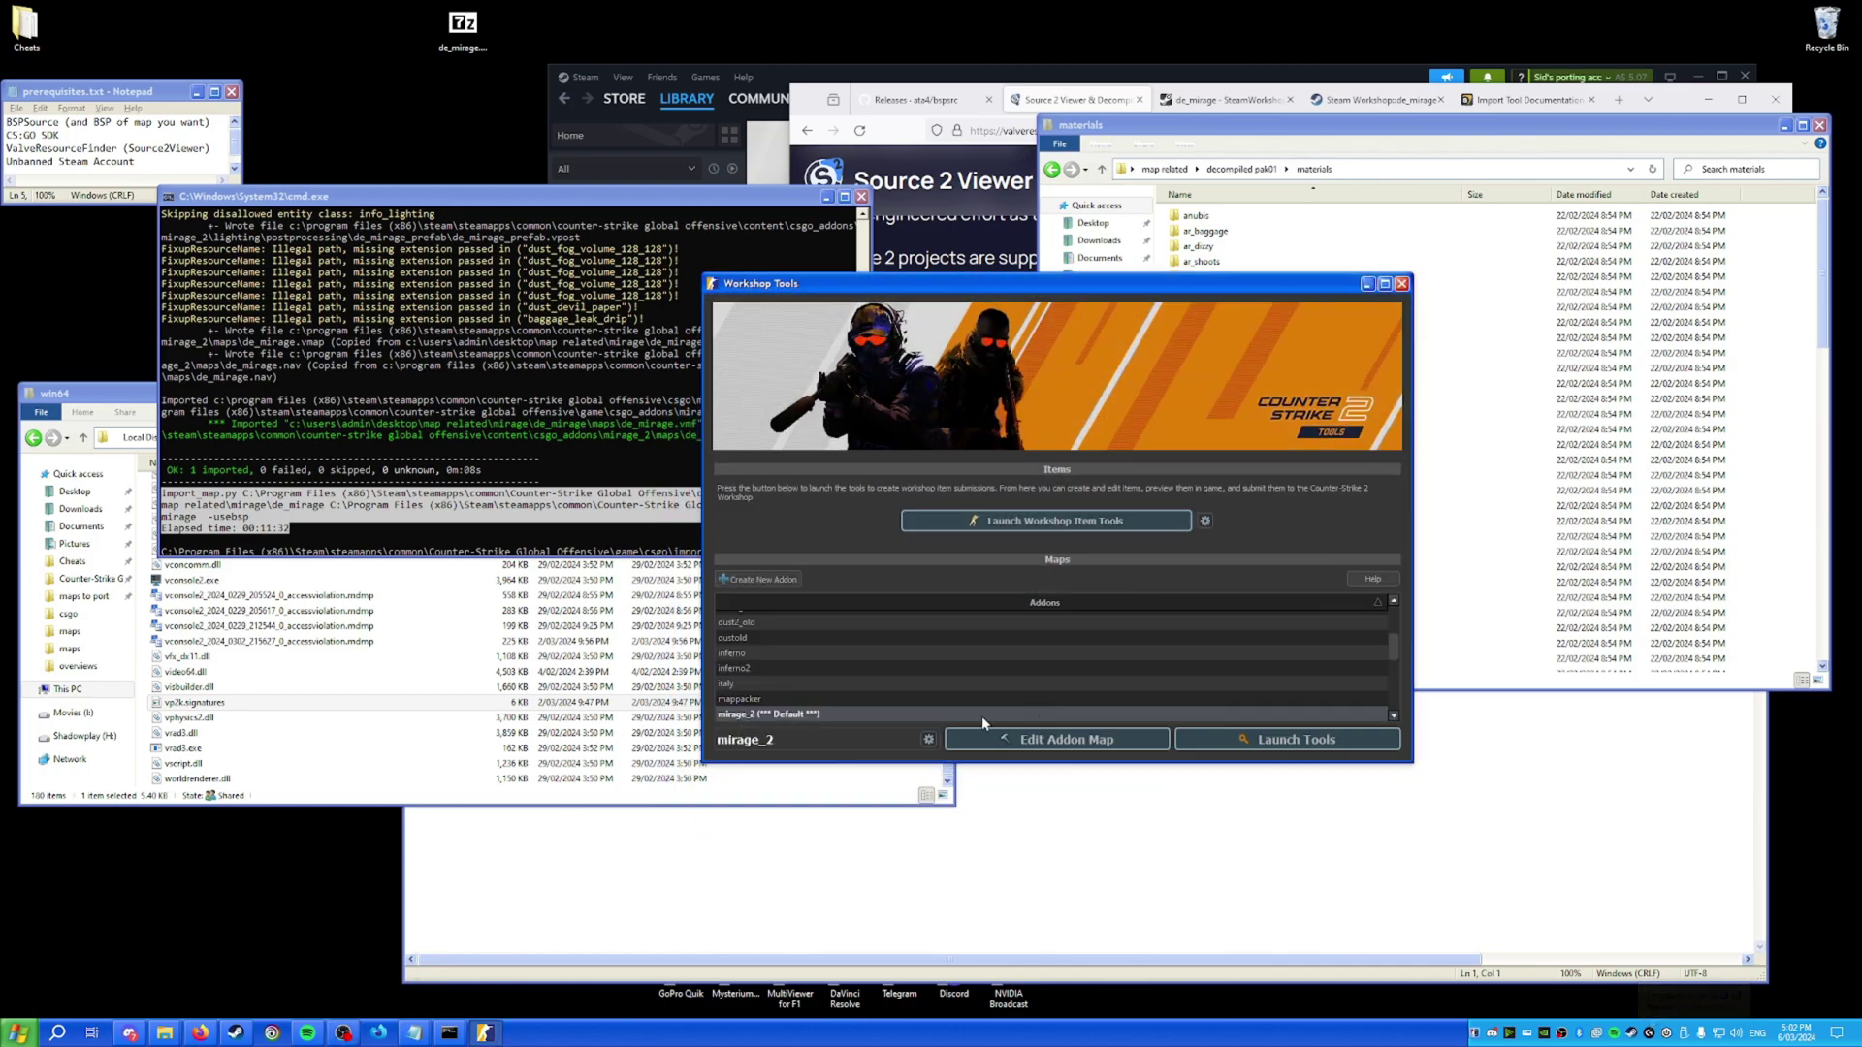
{"action": "double_click", "coordinate": [776, 715]}
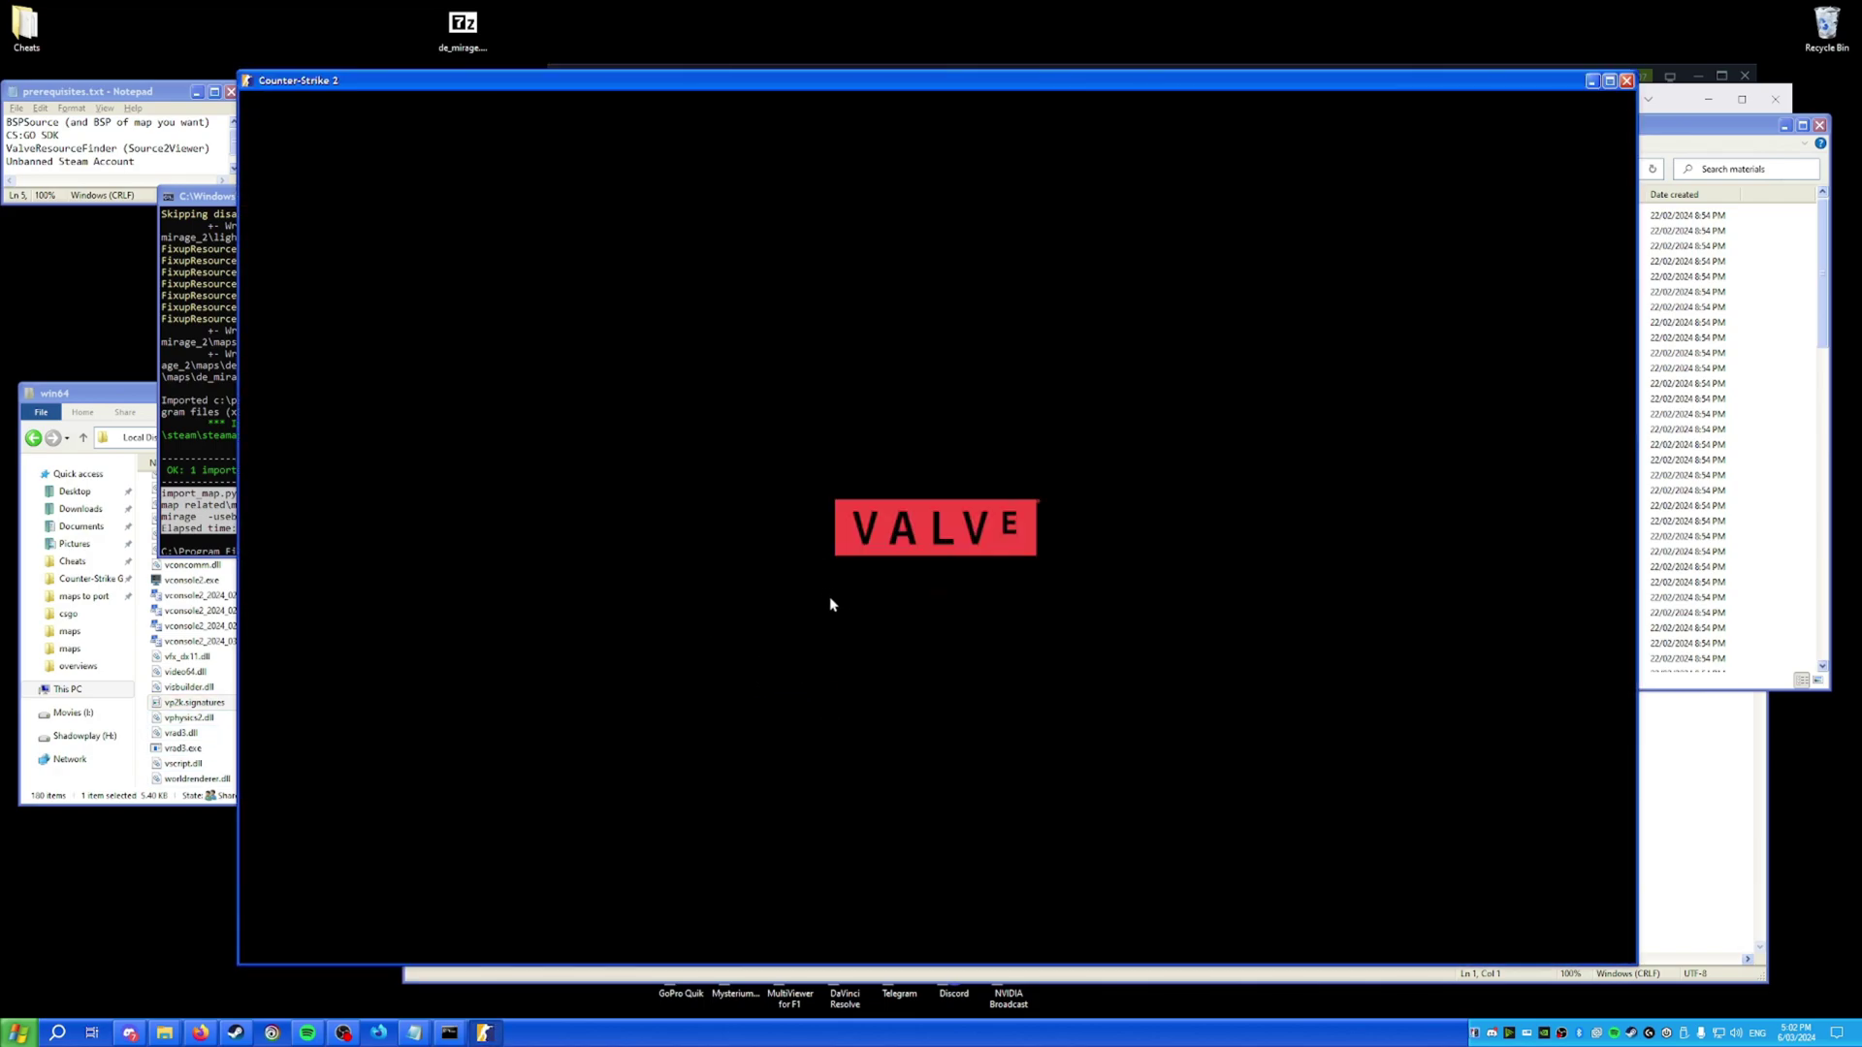
{"action": "left_click", "coordinate": [157, 151]}
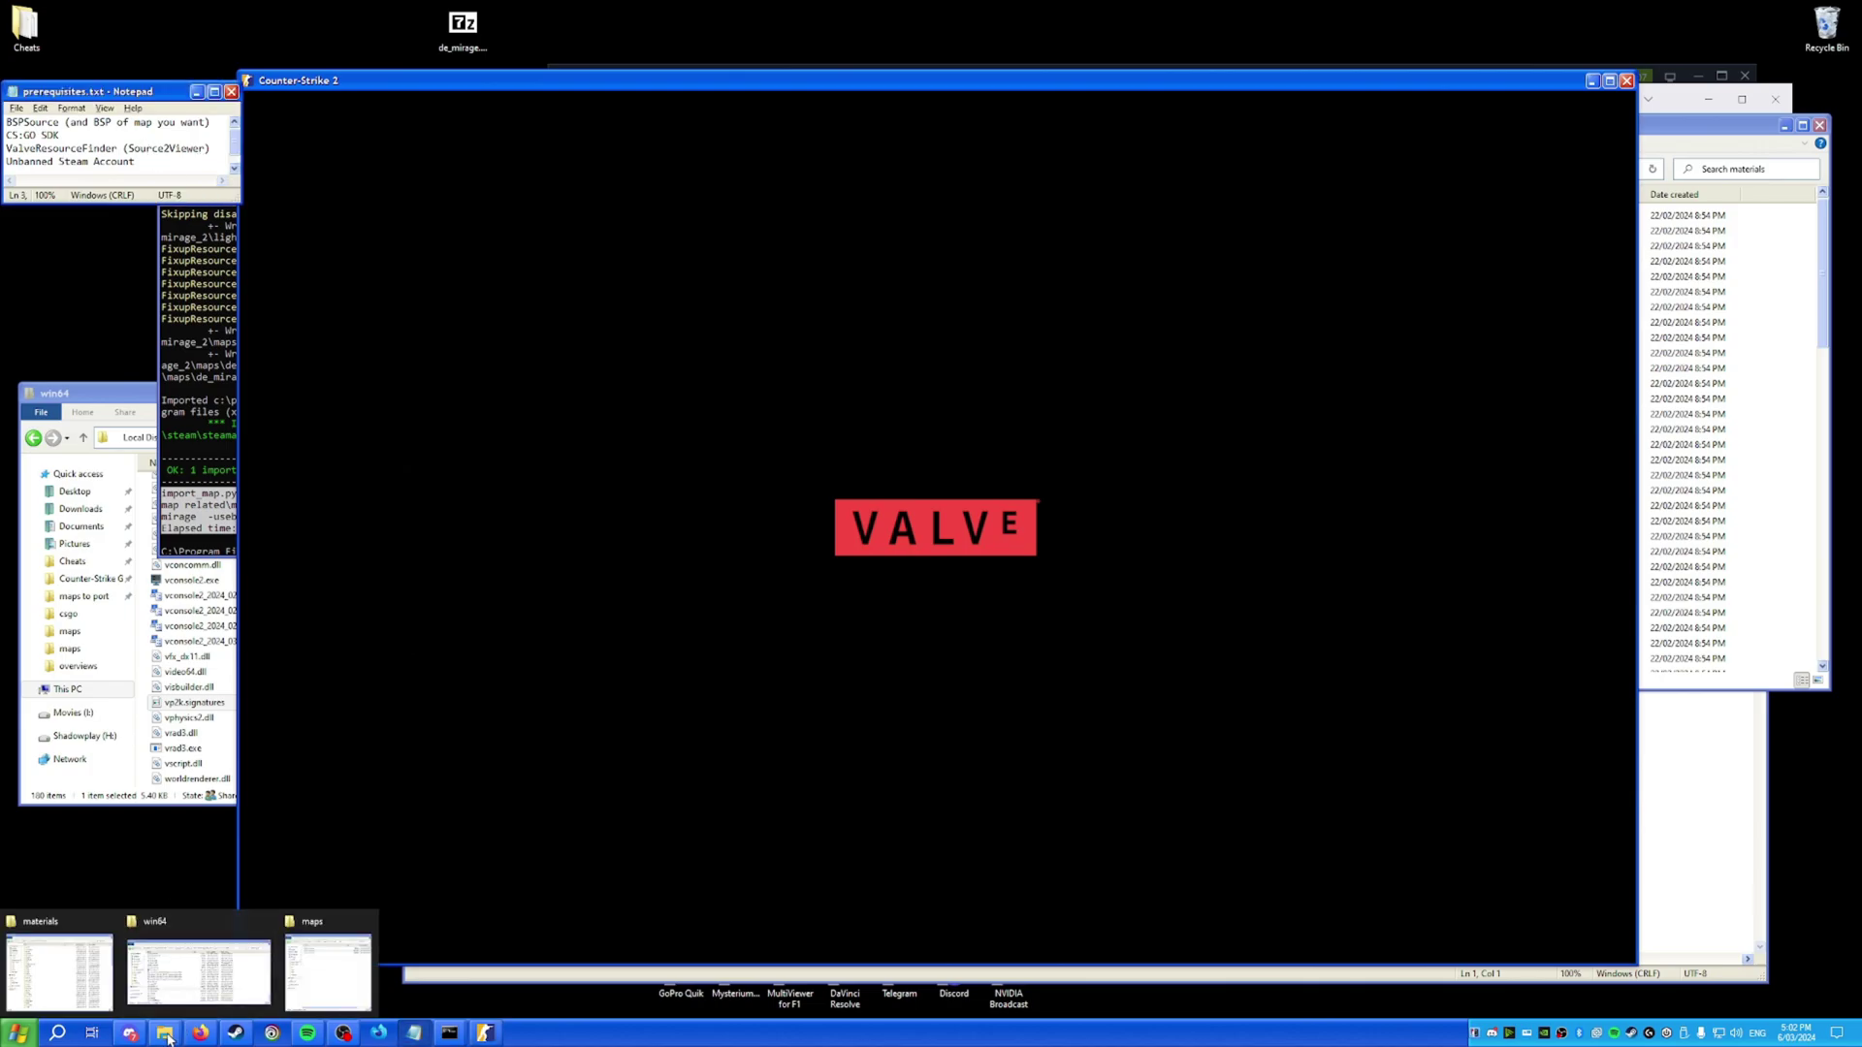
{"action": "left_click", "coordinate": [199, 1031]}
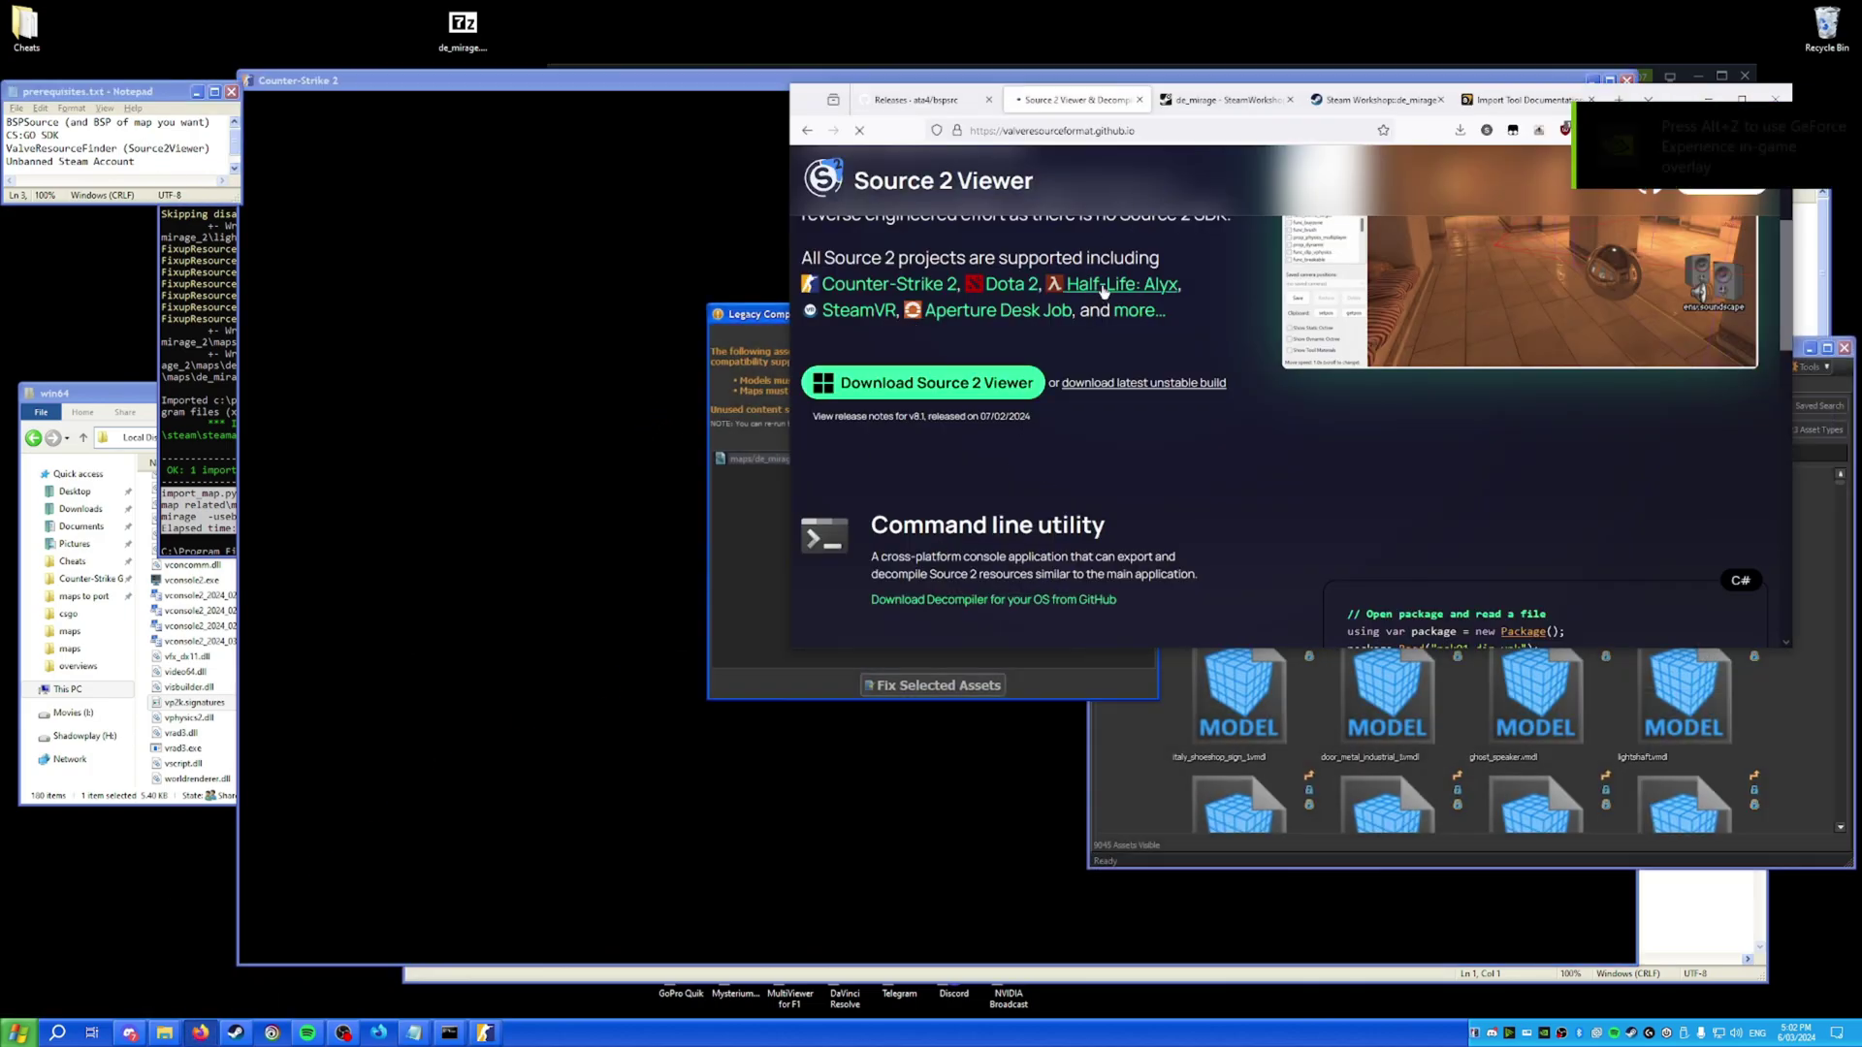
In Hammer, open de_mirage_prefab.vmap from the maps folder of the mirage_2 addon.
{"action": "left_click", "coordinate": [39, 66]}
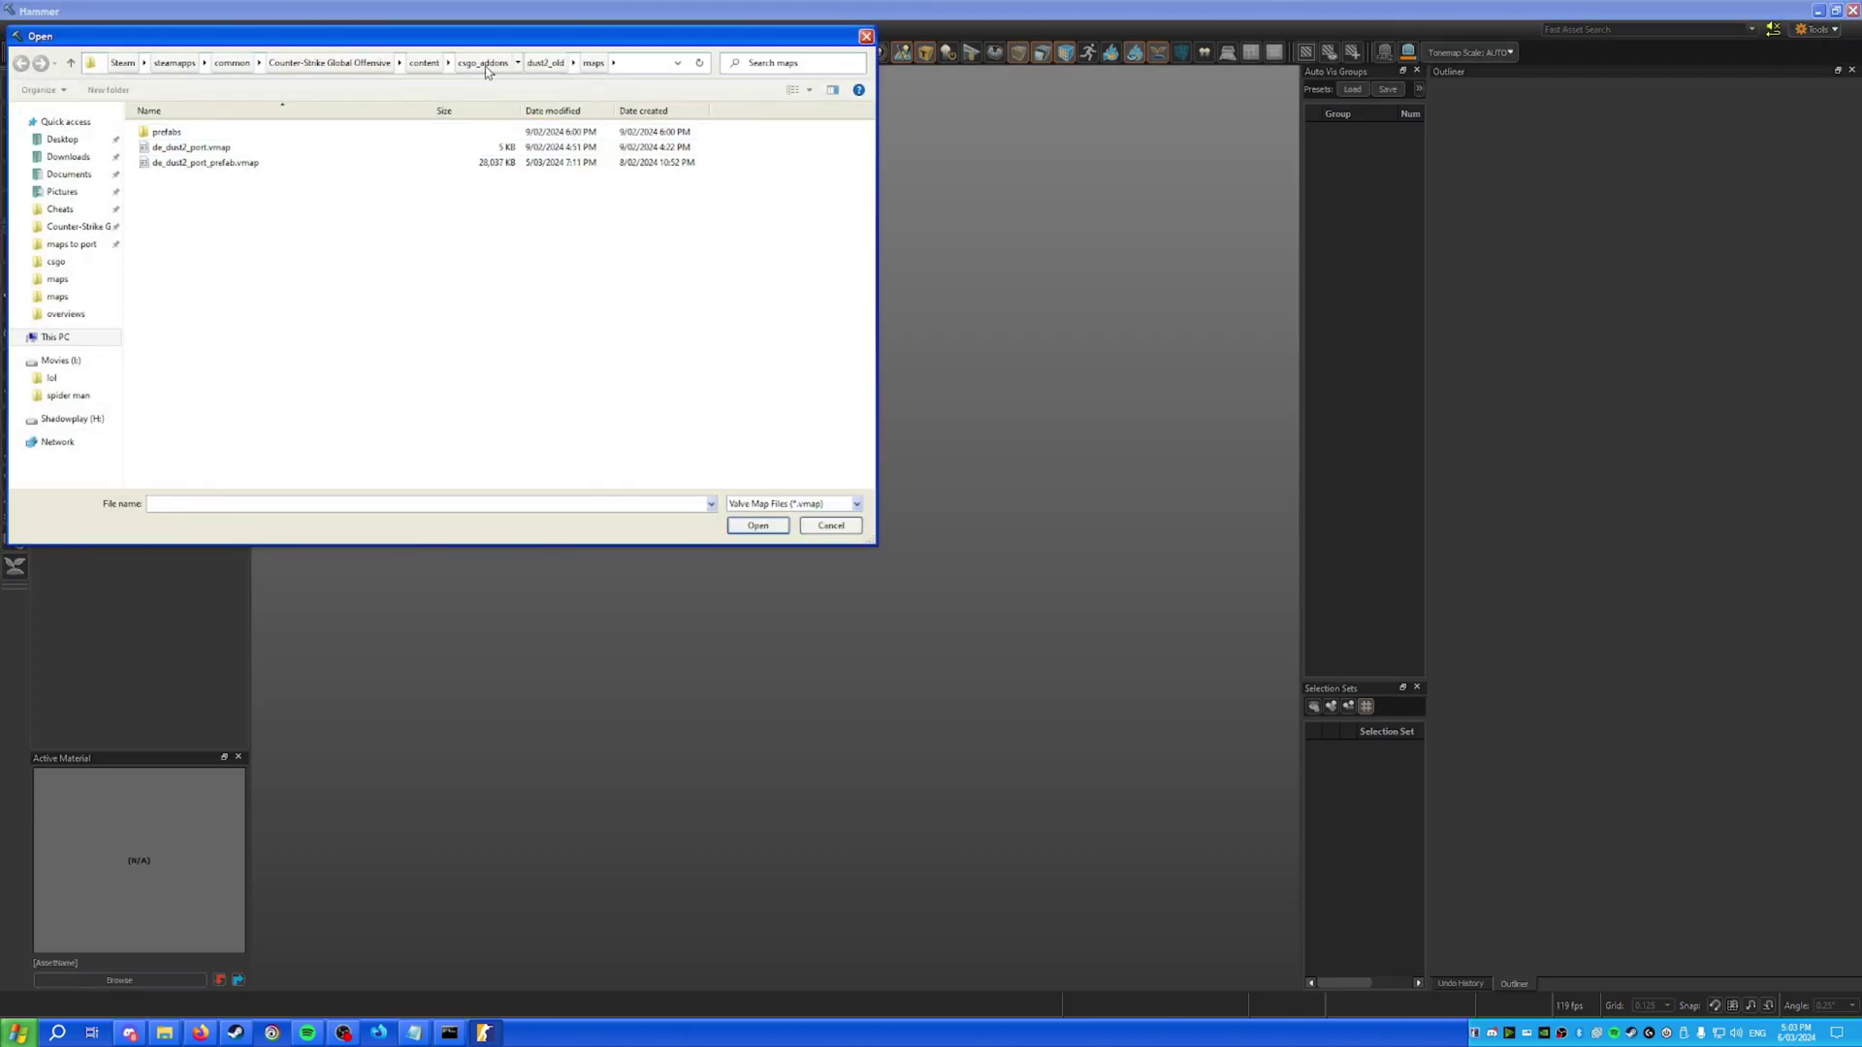
{"action": "left_click", "coordinate": [485, 64]}
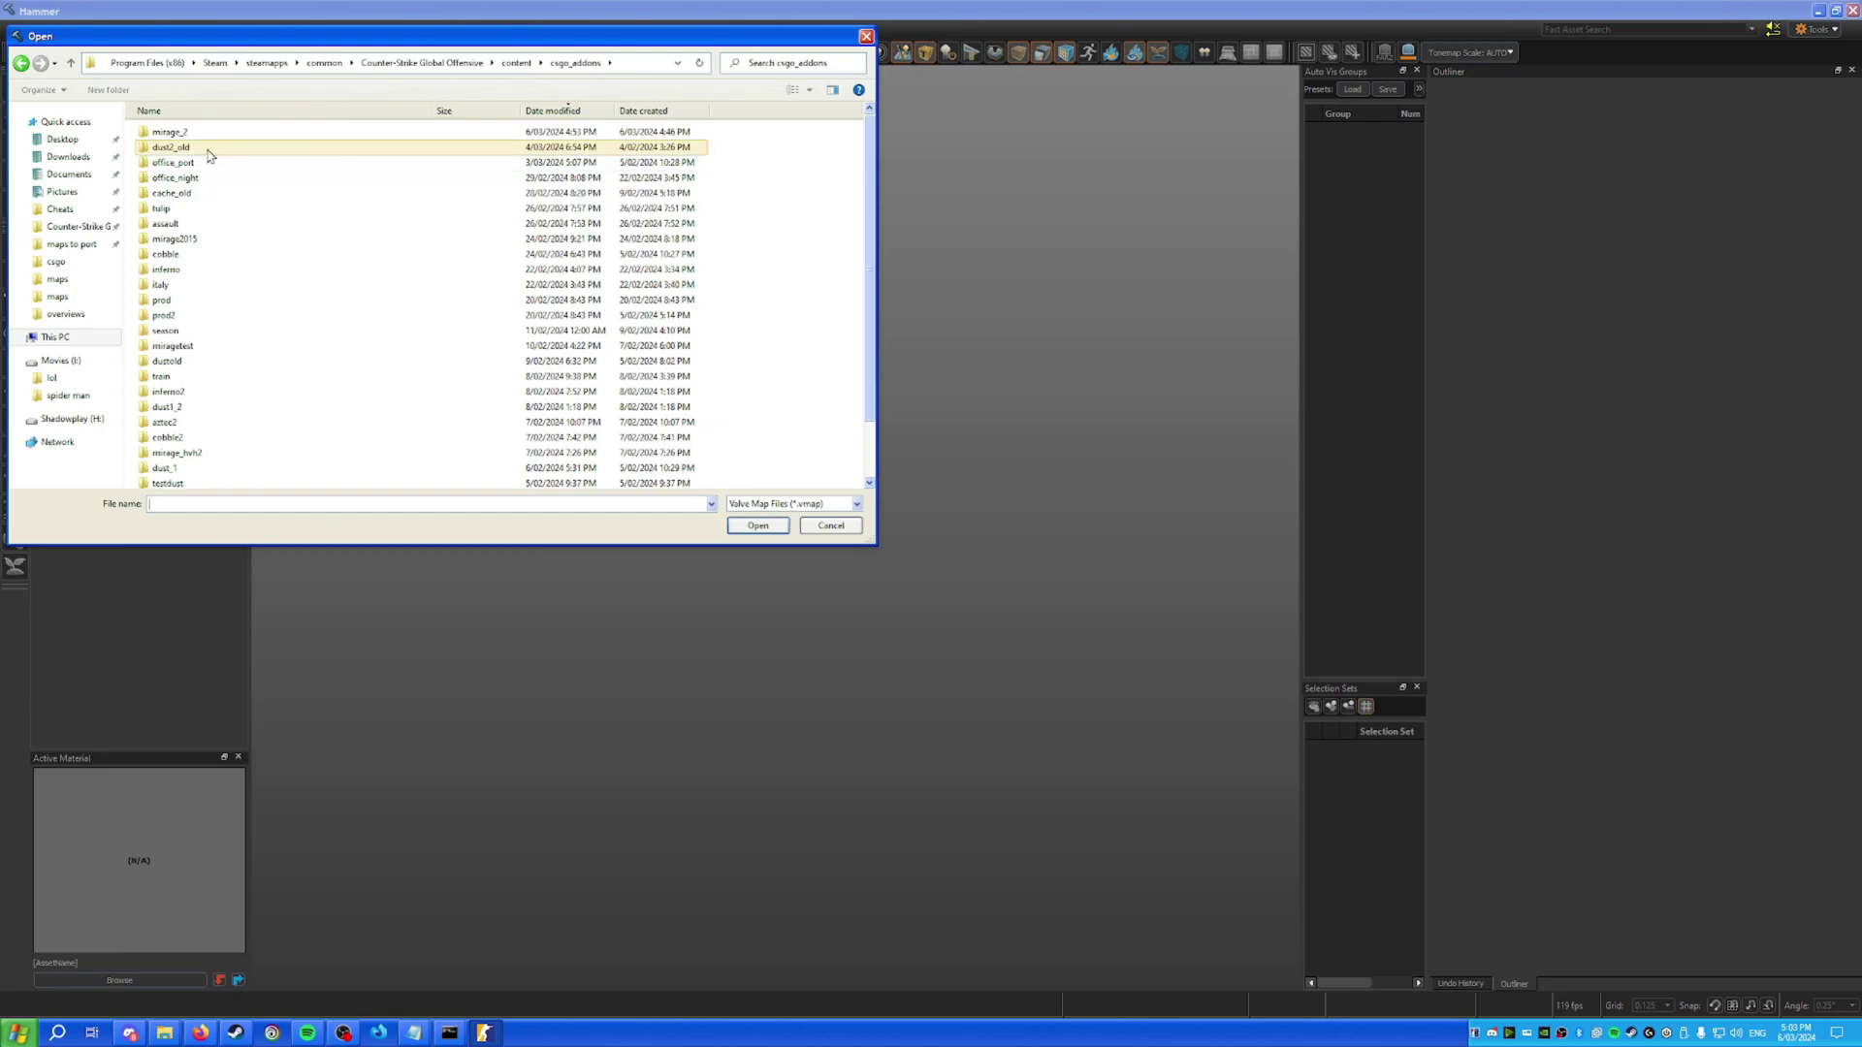
{"action": "double_click", "coordinate": [195, 139]}
{"action": "double_click", "coordinate": [203, 149]}
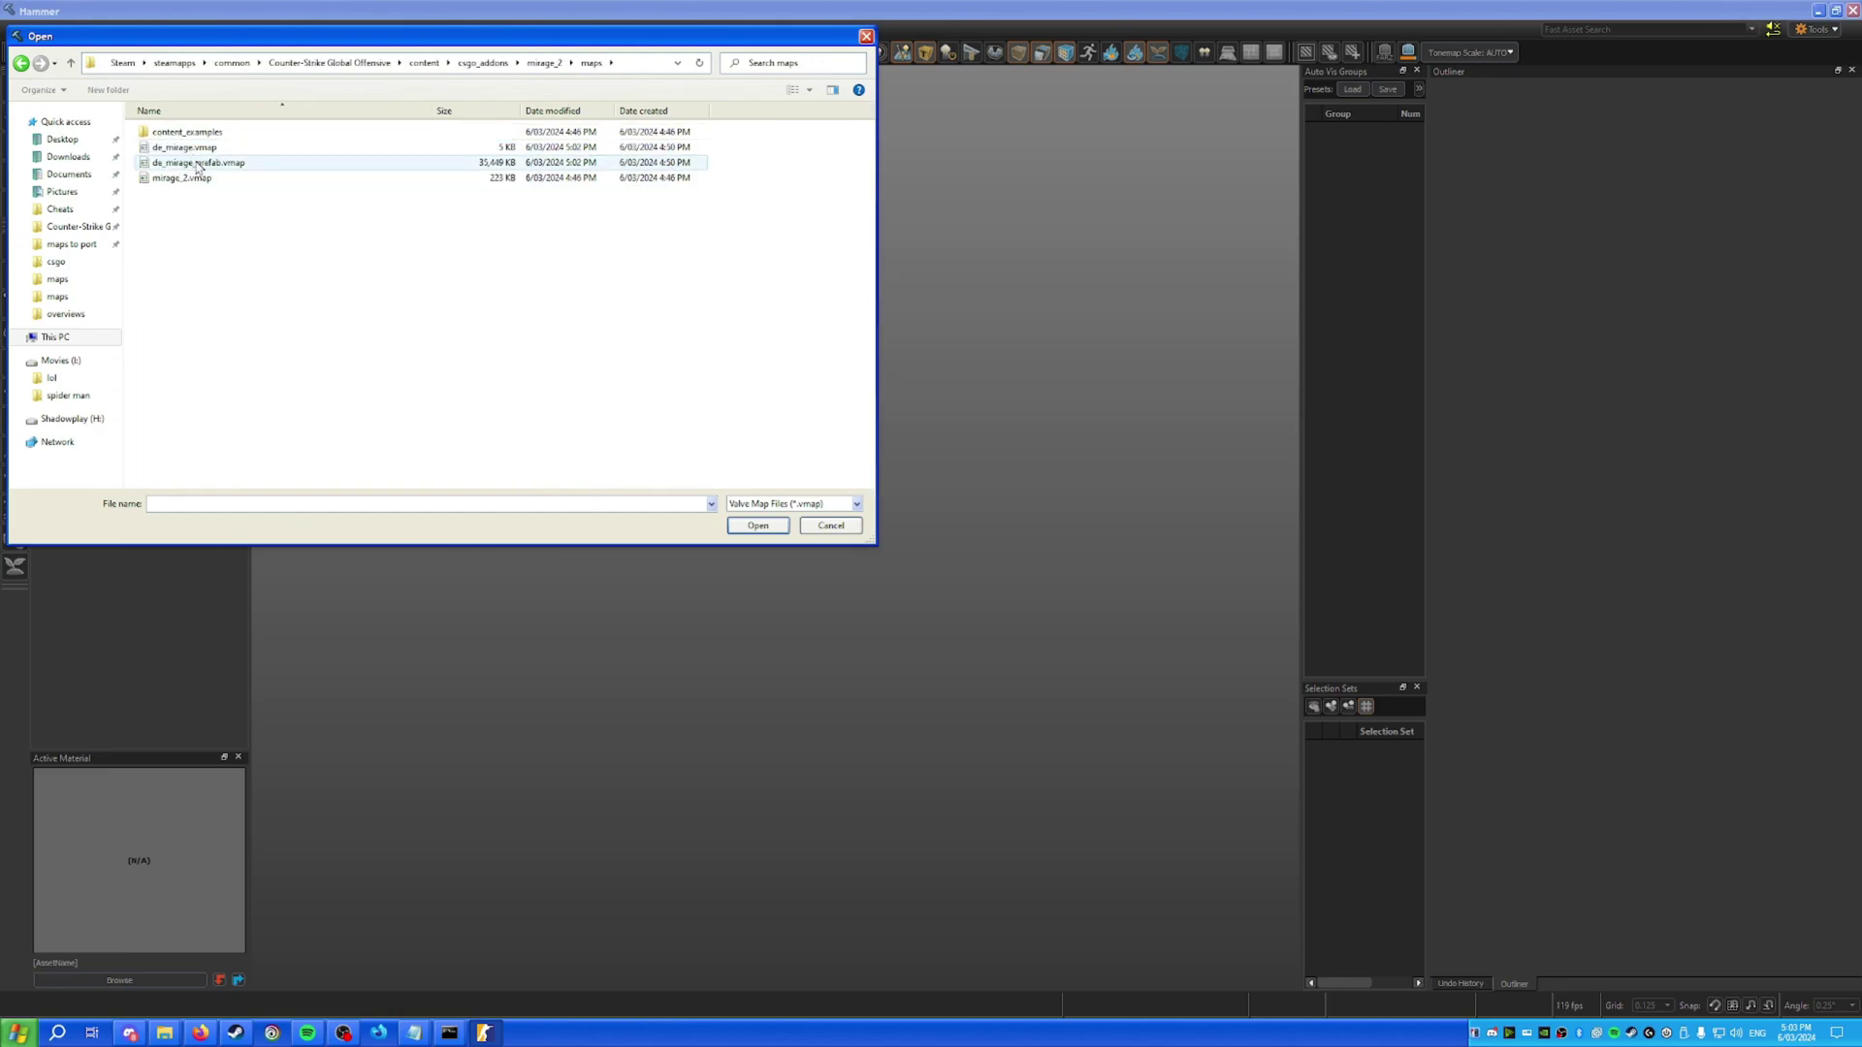
{"action": "double_click", "coordinate": [235, 165]}
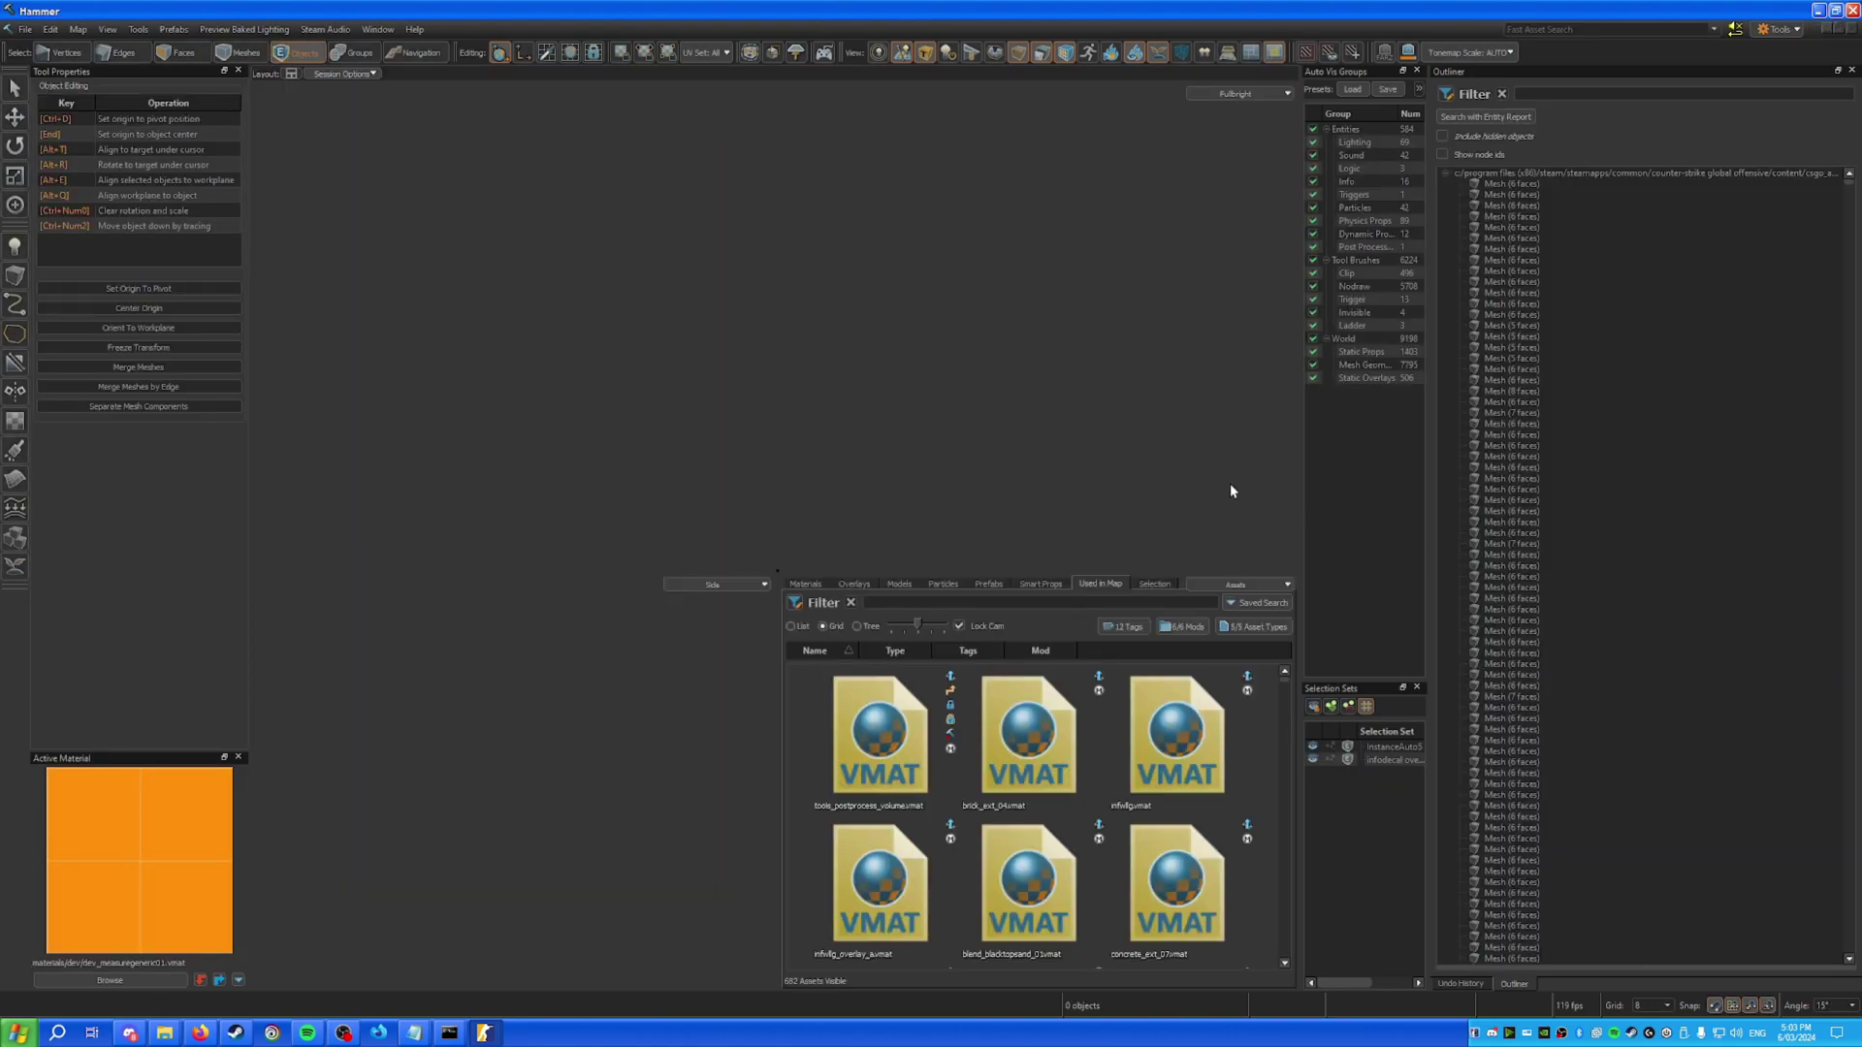
Examine the imported map's textures, props and lighting in the 3D view, including the overlit area around the archway.
{"action": "right_click_drag", "start_coordinate": [1113, 388], "coordinate": [775, 324]}
{"action": "key", "text": "w"}
{"action": "key", "text": "w"}
{"action": "key", "text": "s"}
{"action": "key", "text": "s"}
{"action": "right_click_drag", "start_coordinate": [960, 300], "coordinate": [775, 325]}
{"action": "key", "text": "w"}
{"action": "key", "text": "w"}
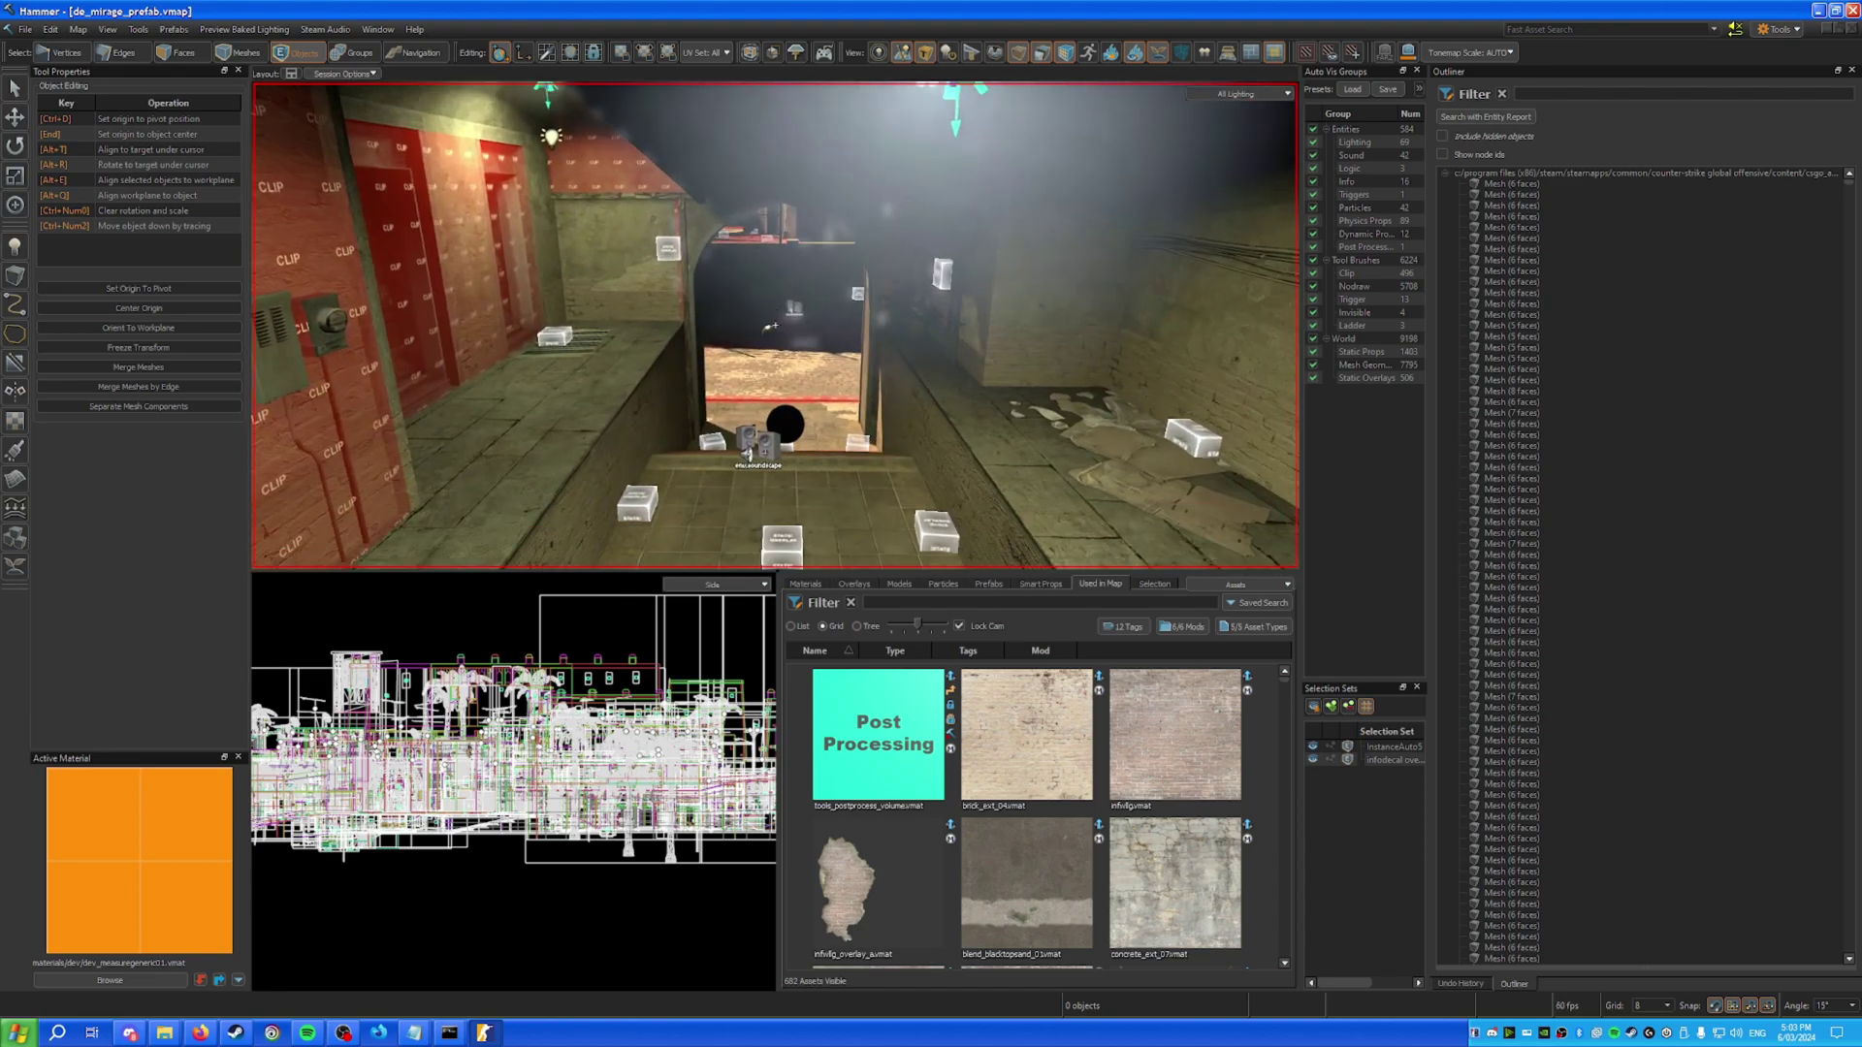
{"action": "key", "text": "w"}
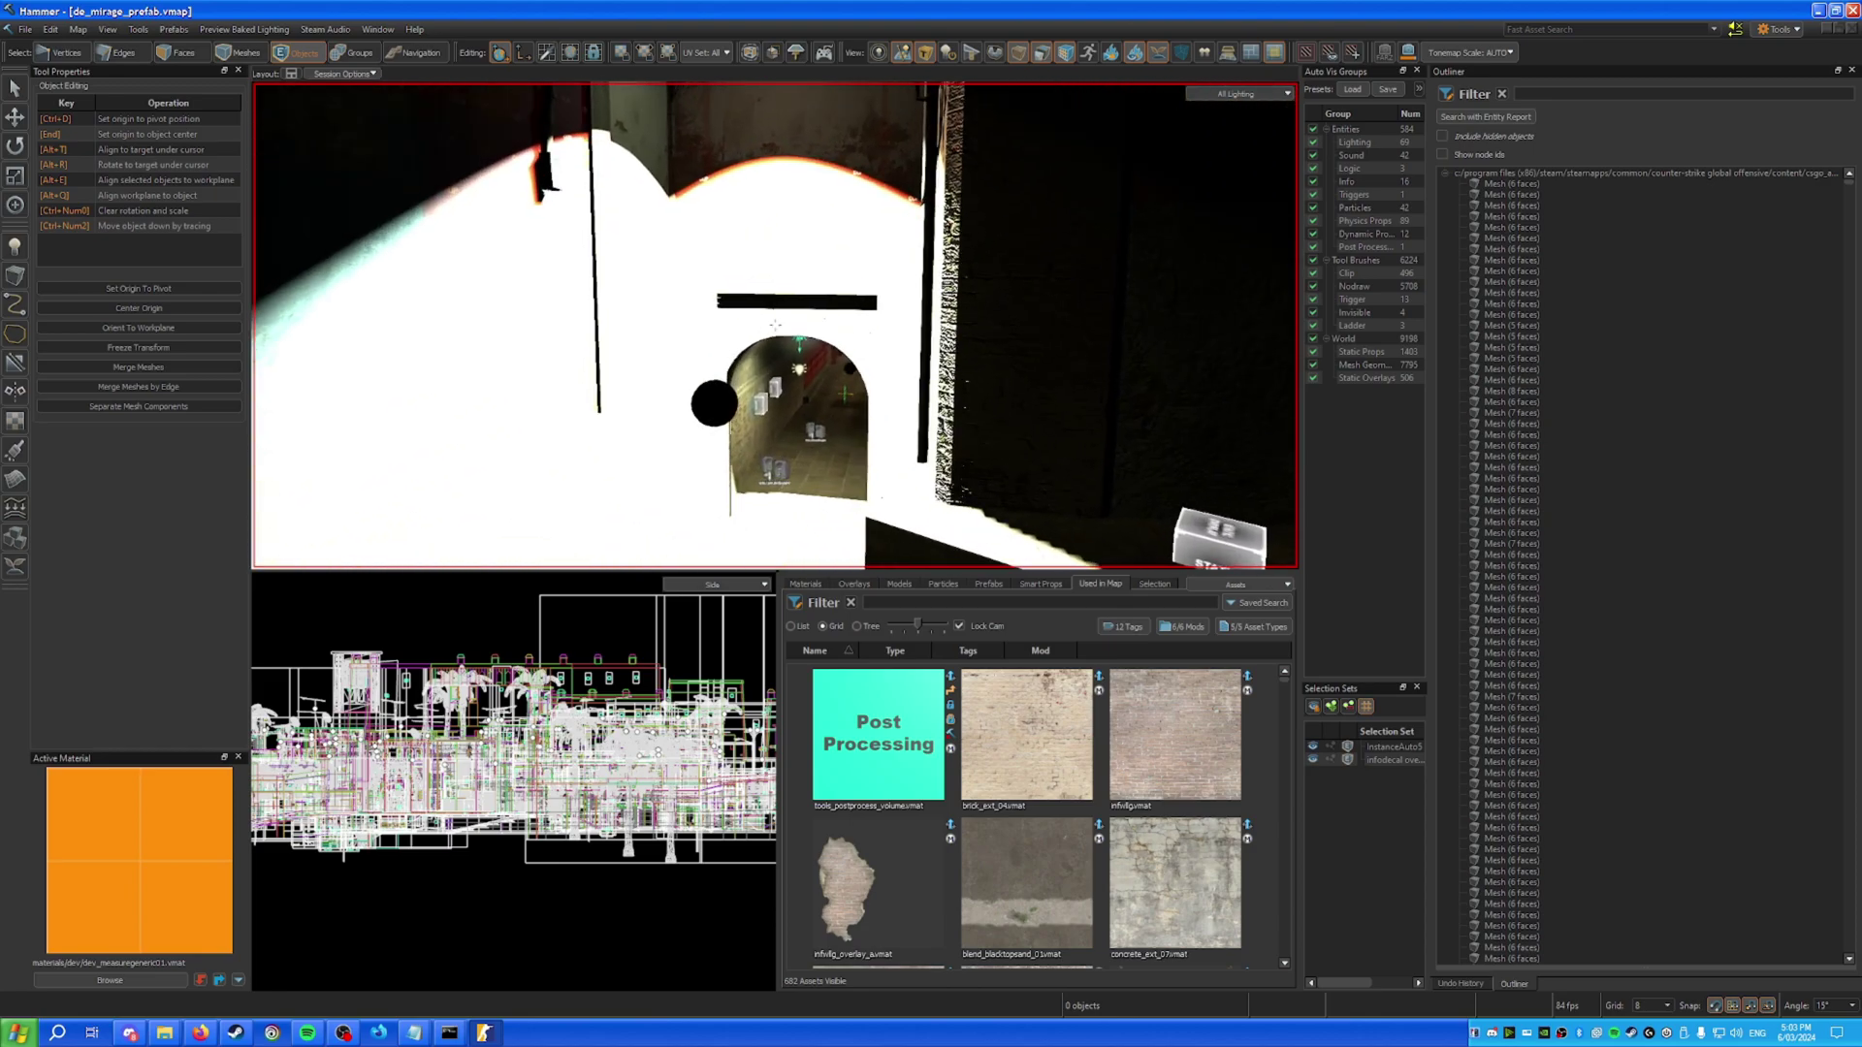
{"action": "key", "text": "s"}
{"action": "right_click_drag", "start_coordinate": [775, 325], "coordinate": [952, 215]}
{"action": "key", "text": "w"}
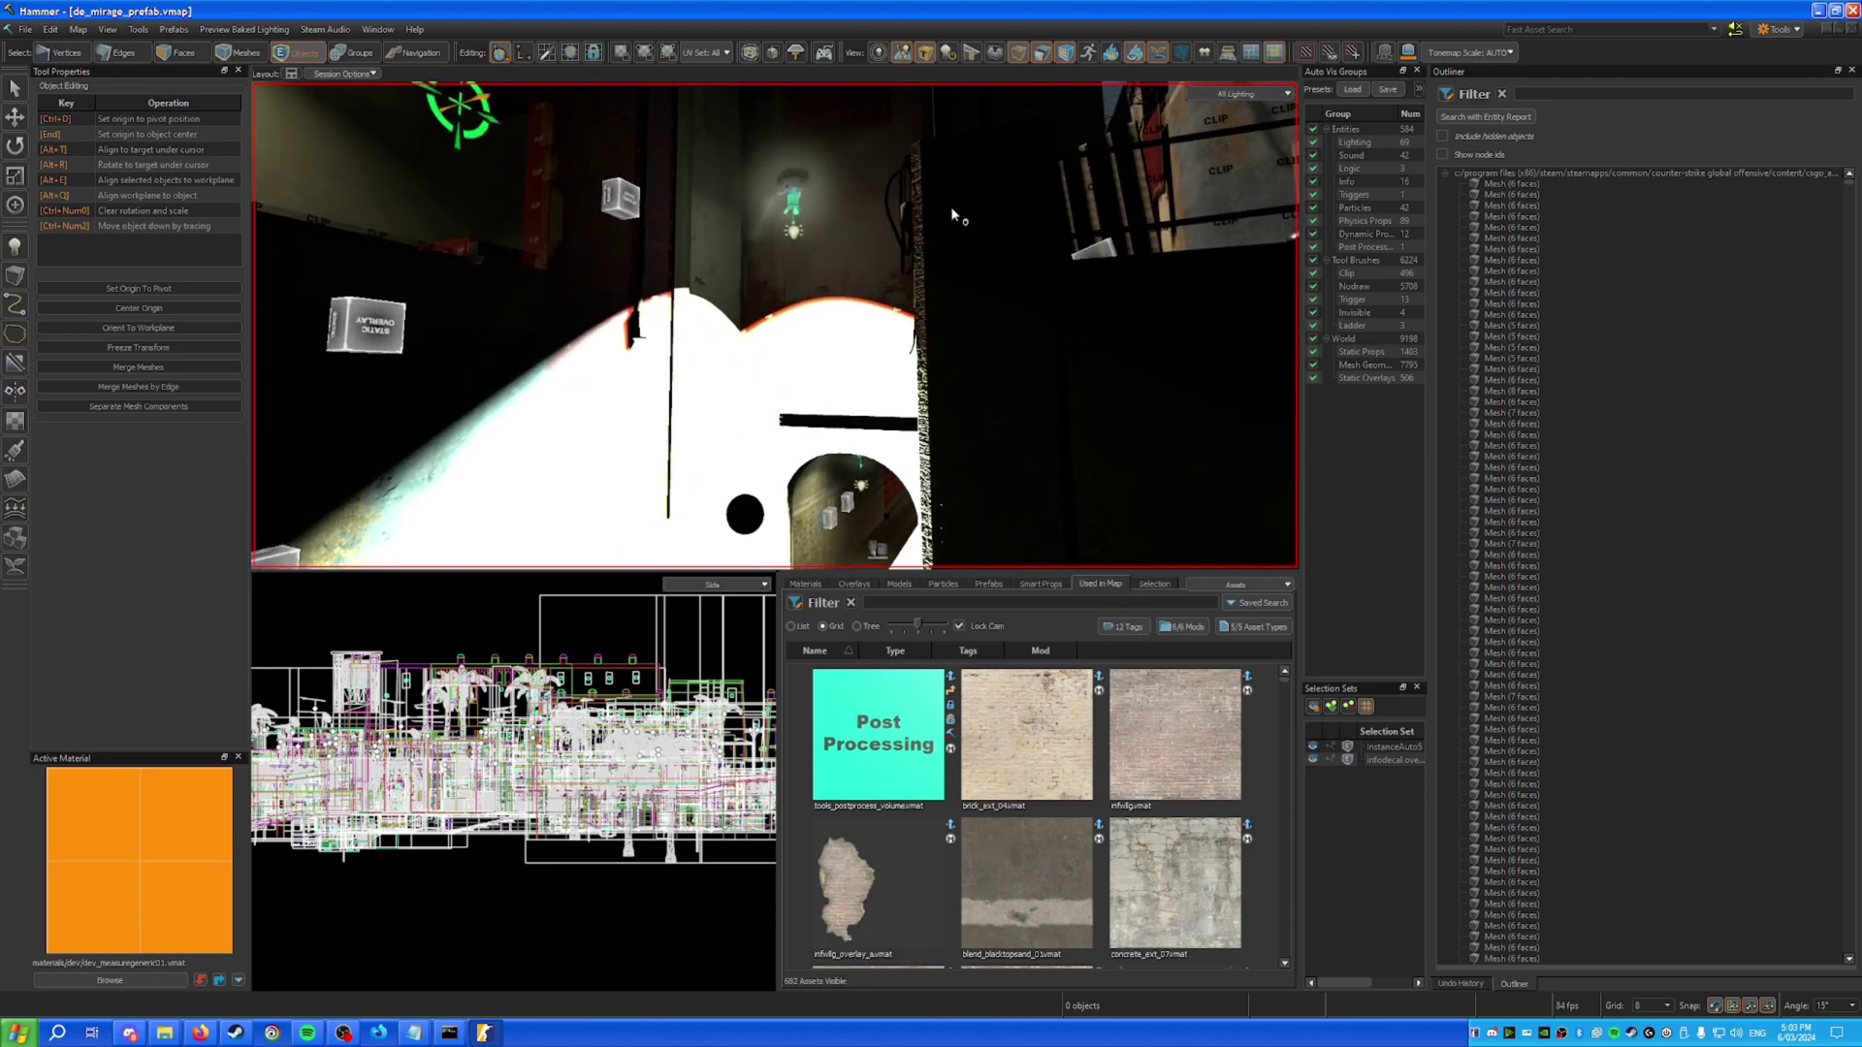
Lower the brightness of the light_barn entity above the overlit archway.
{"action": "double_click", "coordinate": [795, 202]}
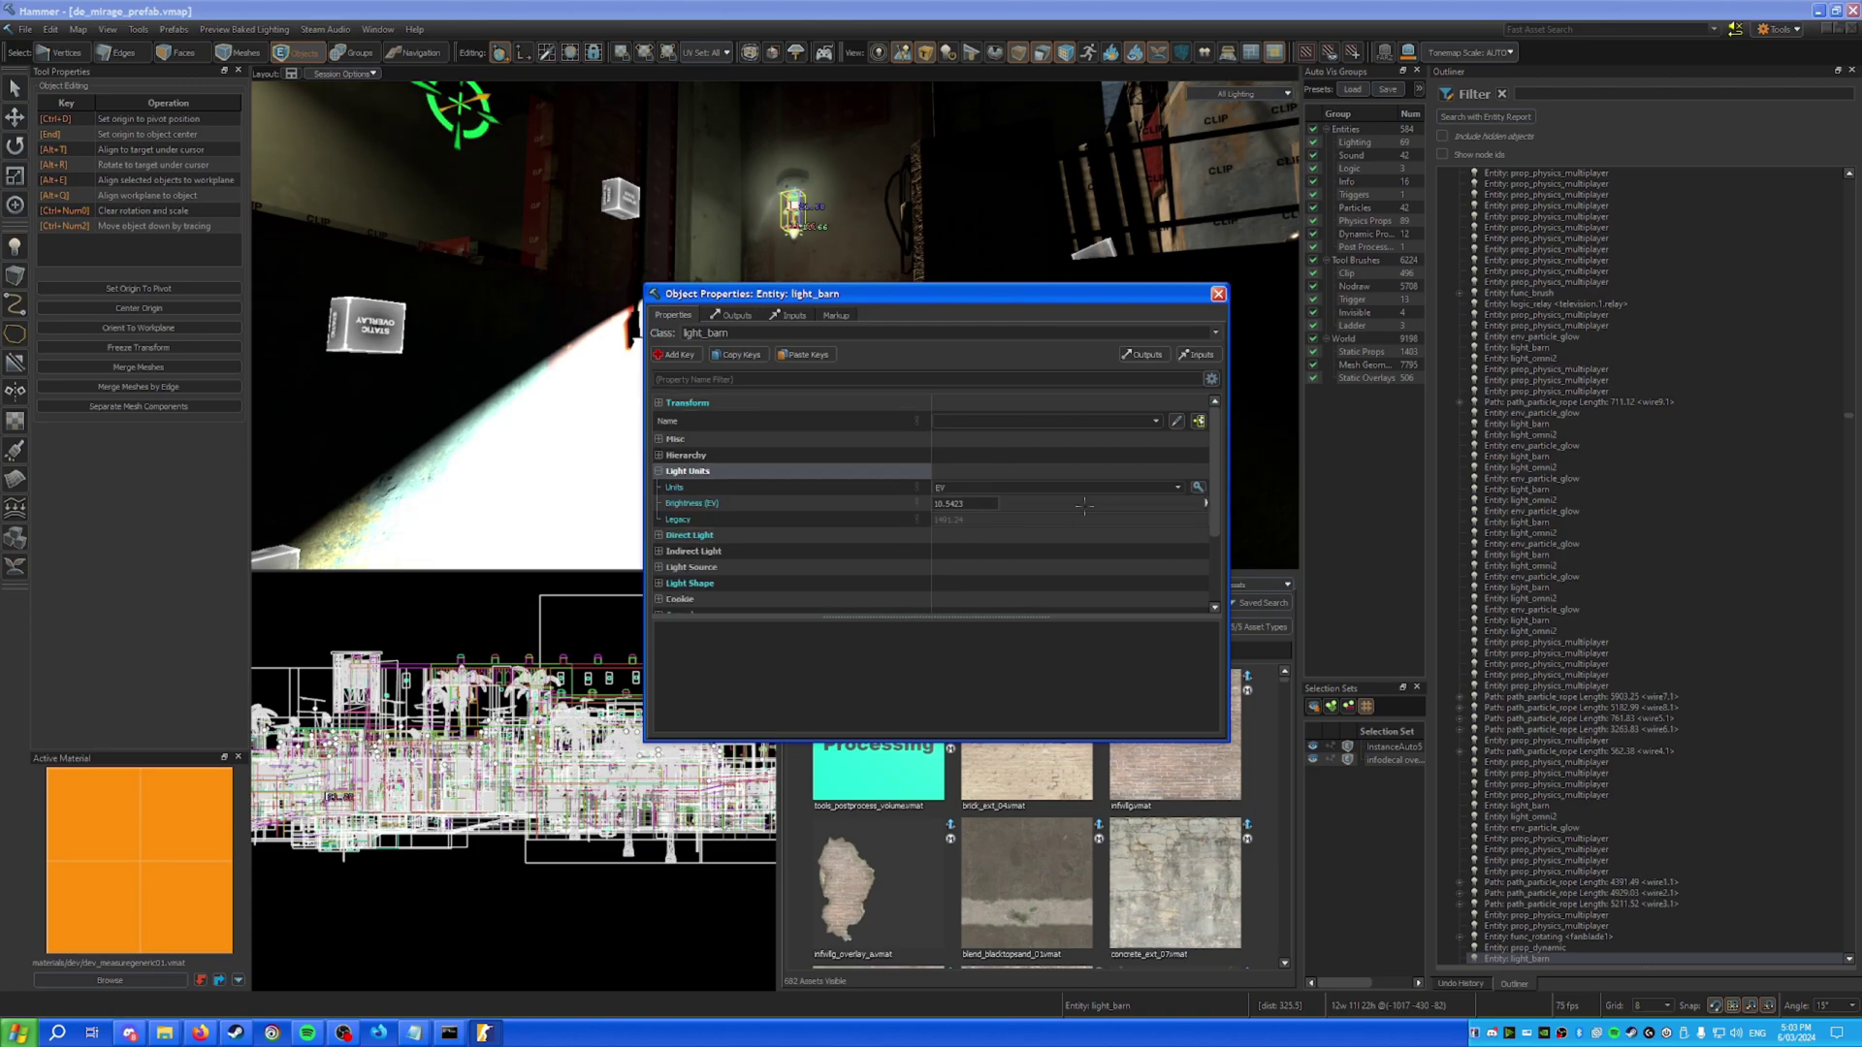
{"action": "left_click_drag", "start_coordinate": [1082, 507], "coordinate": [990, 501]}
{"action": "left_click", "coordinate": [1218, 293]}
Check the map for problems and fix the listed unused keyvalue errors.
{"action": "right_click_drag", "start_coordinate": [774, 325], "coordinate": [1006, 313]}
{"action": "key", "text": "w"}
{"action": "left_click", "coordinate": [79, 30]}
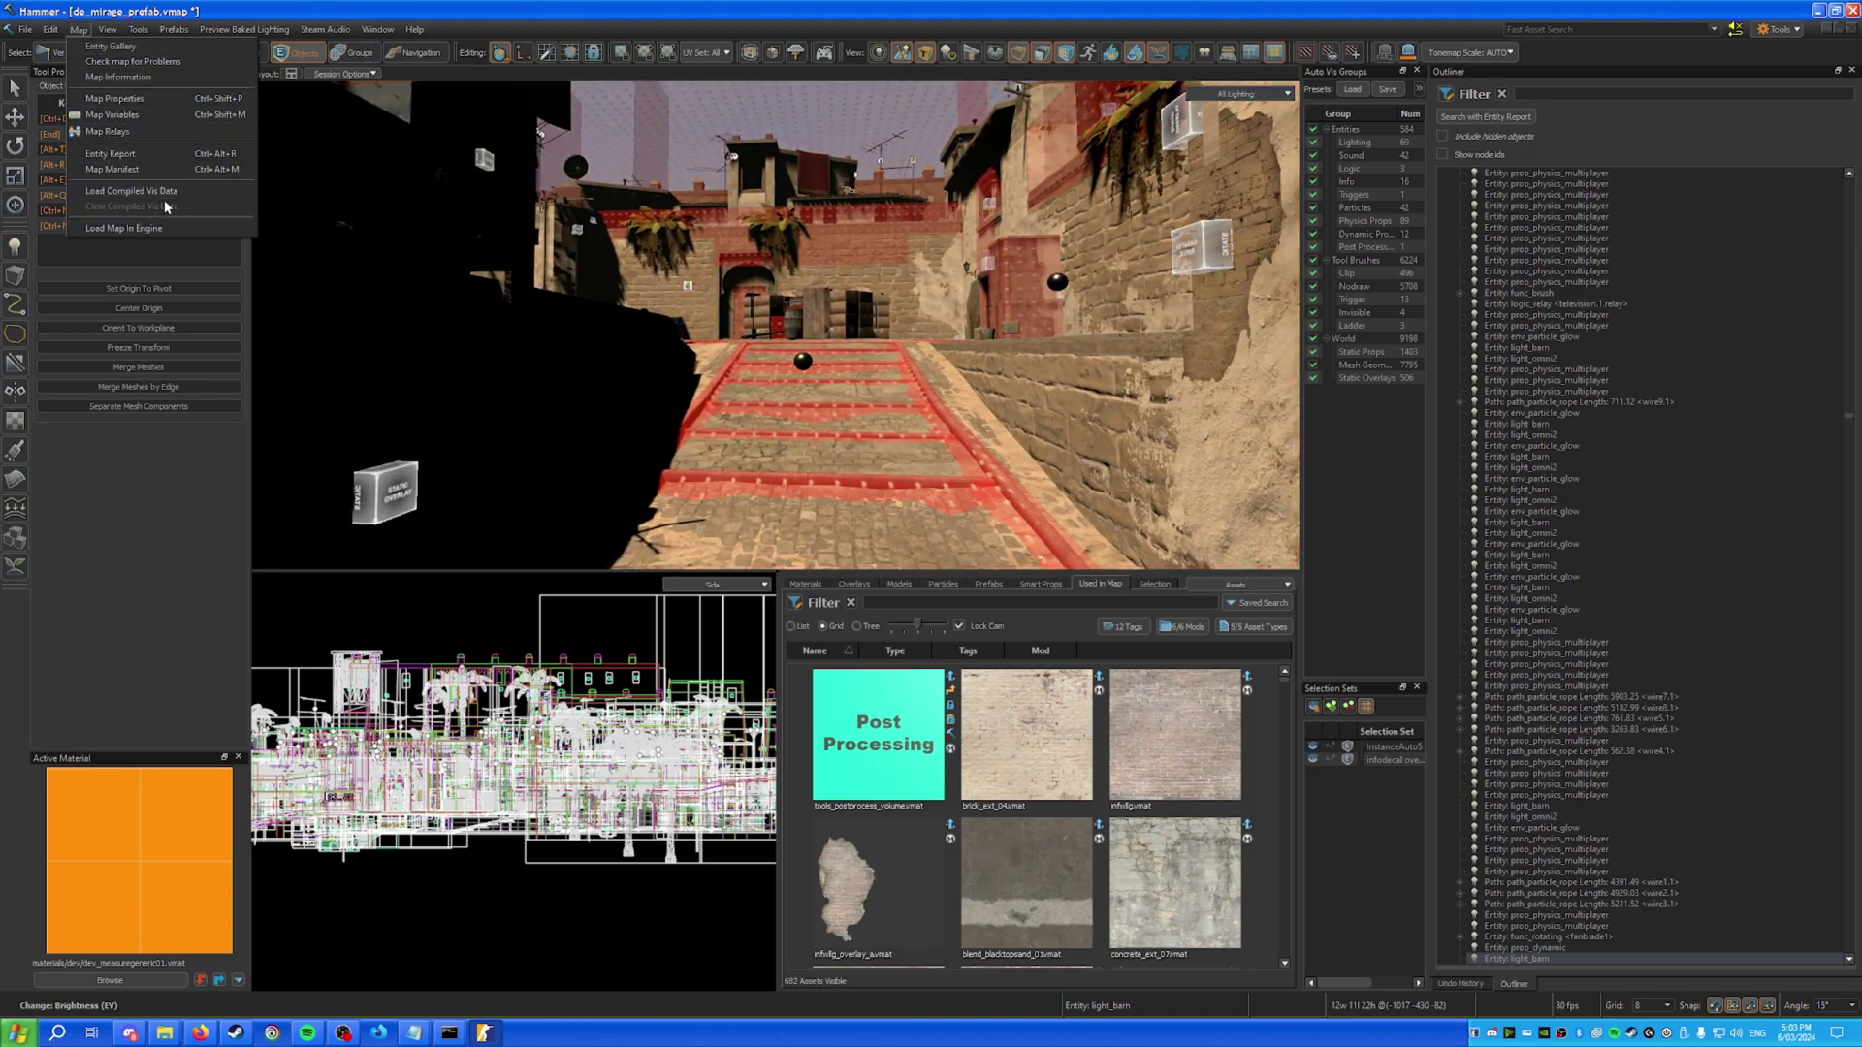
{"action": "left_click", "coordinate": [163, 63]}
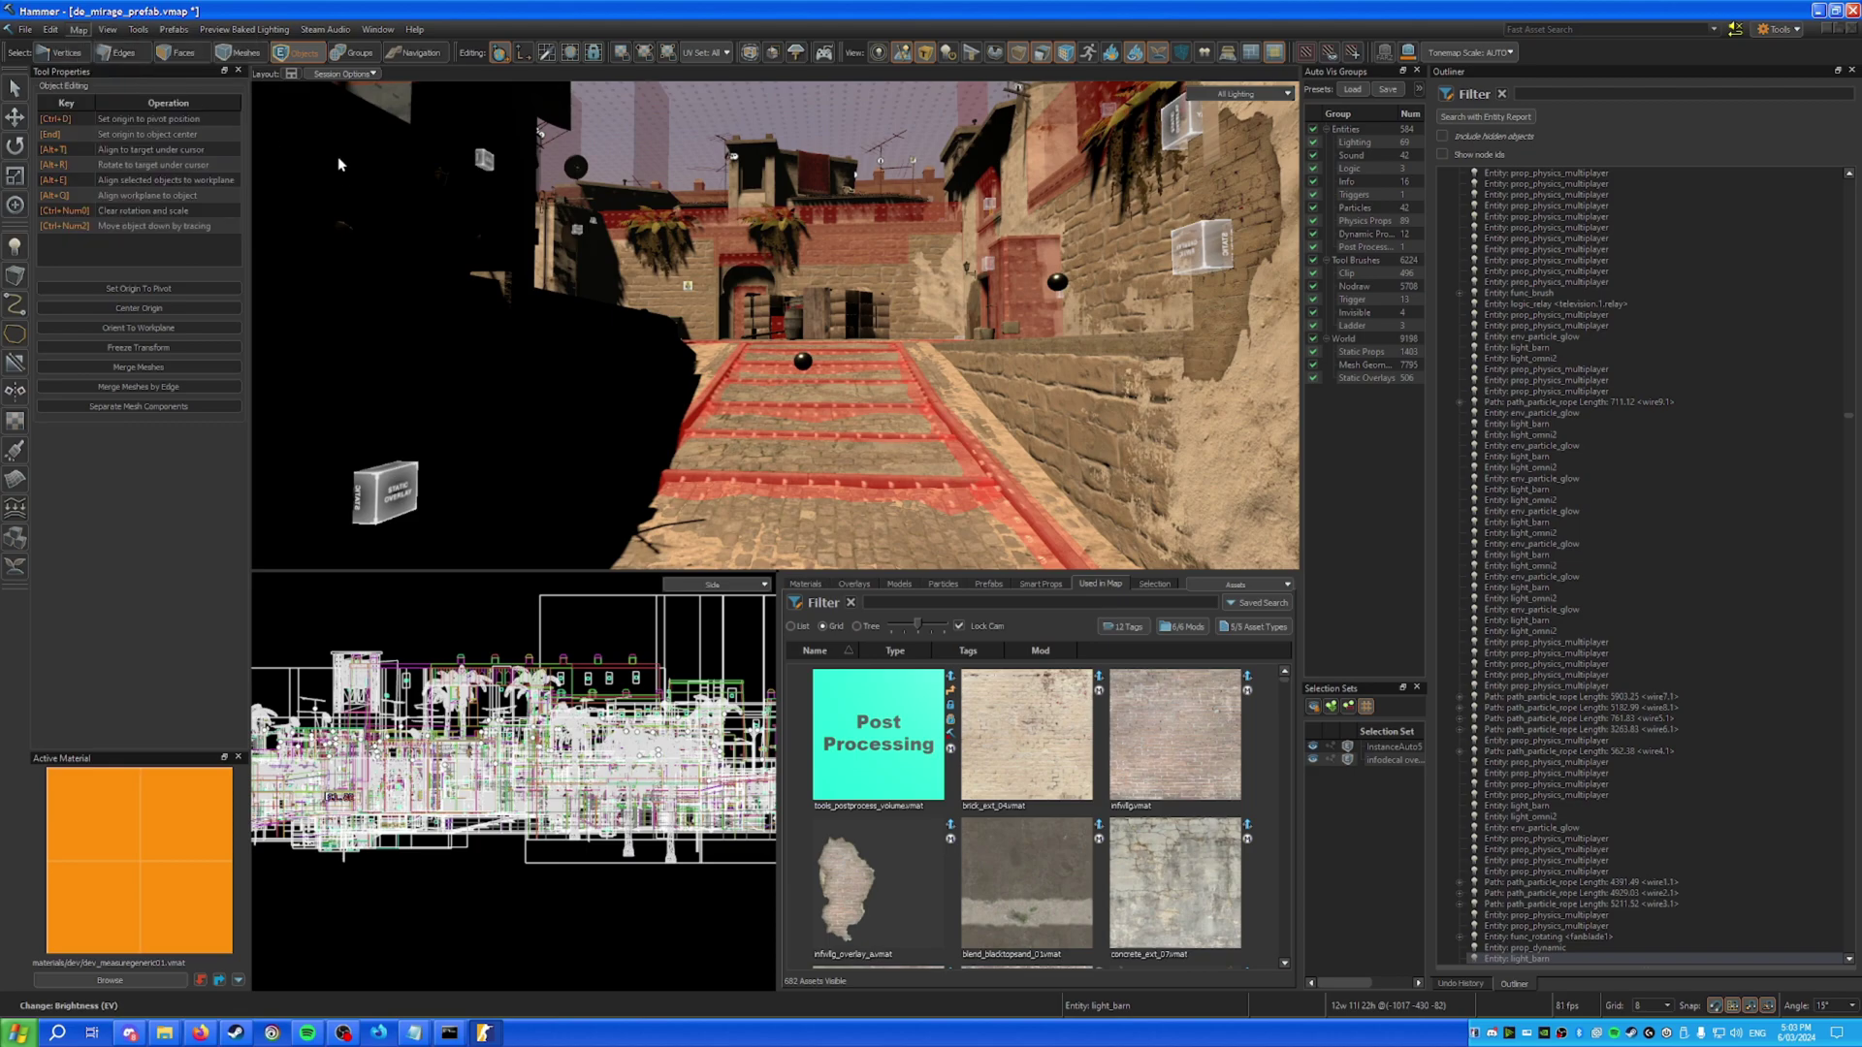
{"action": "left_click", "coordinate": [929, 407]}
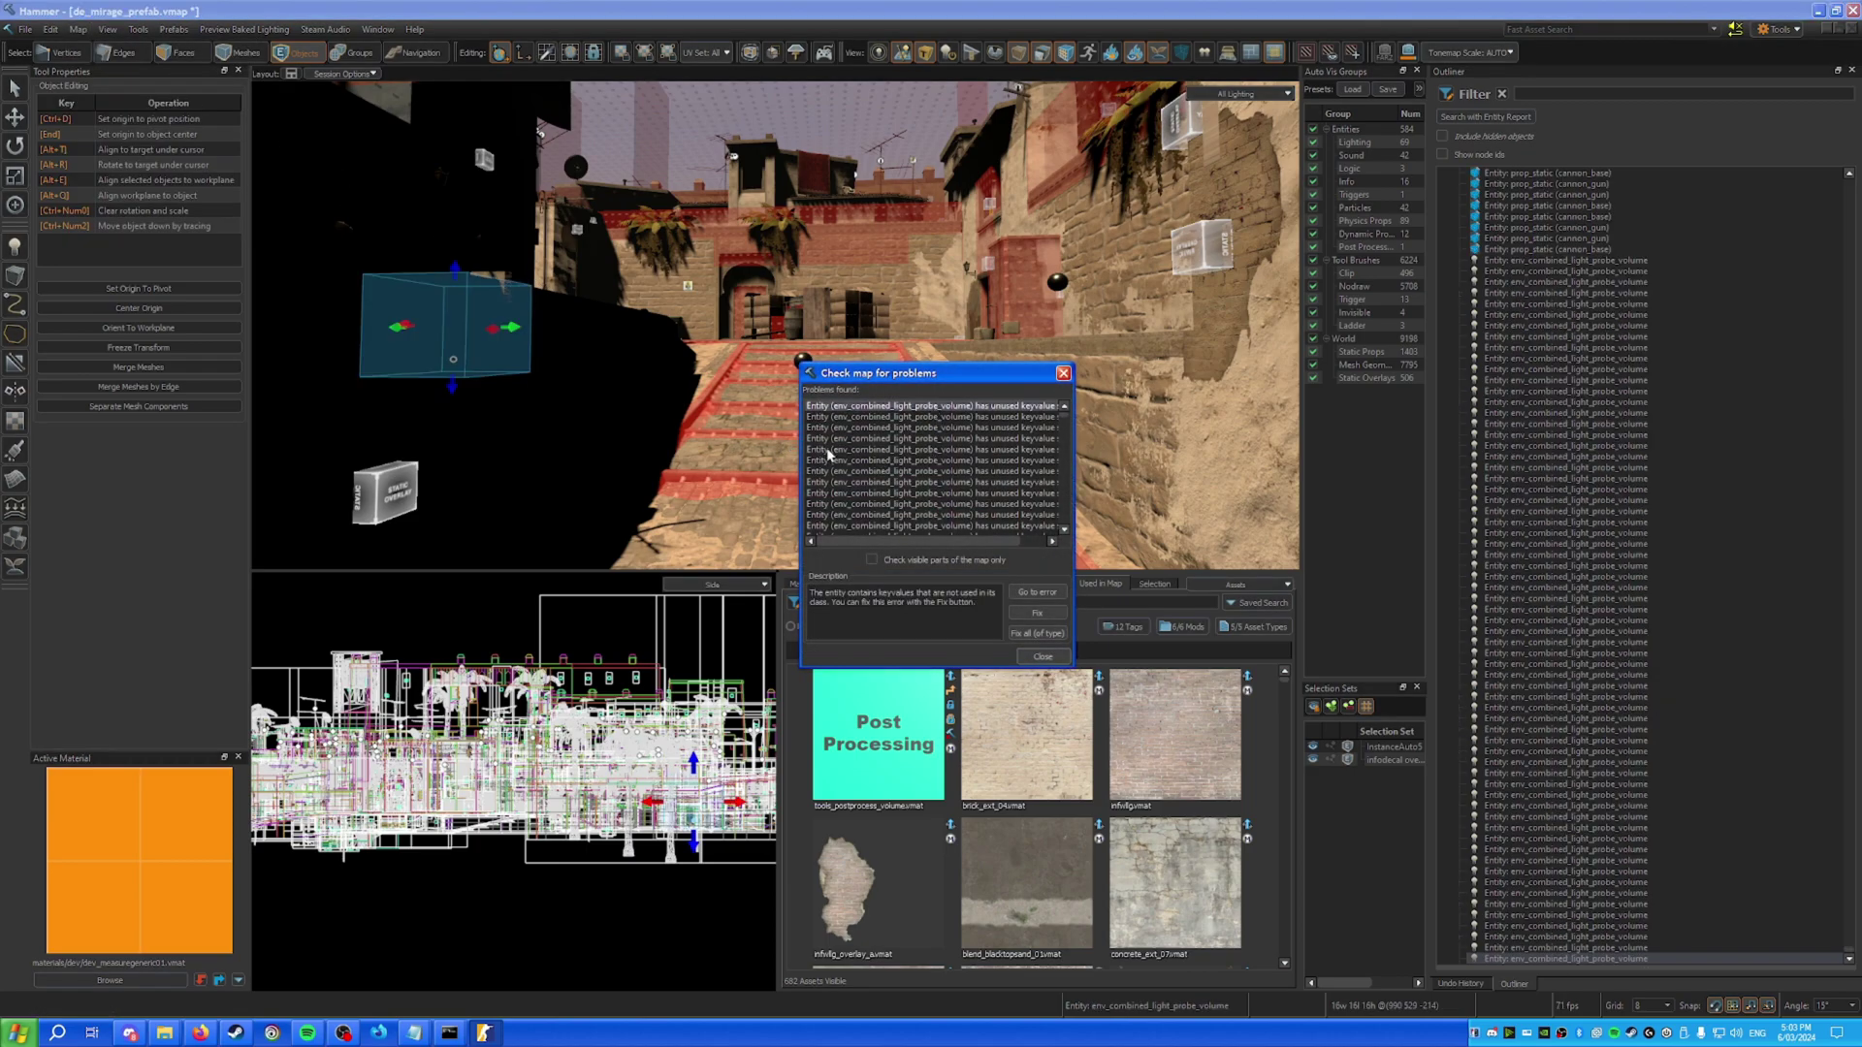
{"action": "scroll", "coordinate": [884, 478], "scroll_direction": "down", "scroll_amount": 10}
{"action": "scroll", "coordinate": [901, 473], "scroll_direction": "up", "scroll_amount": 10}
{"action": "scroll", "coordinate": [985, 474], "scroll_direction": "down", "scroll_amount": 15}
{"action": "left_click", "coordinate": [914, 450]}
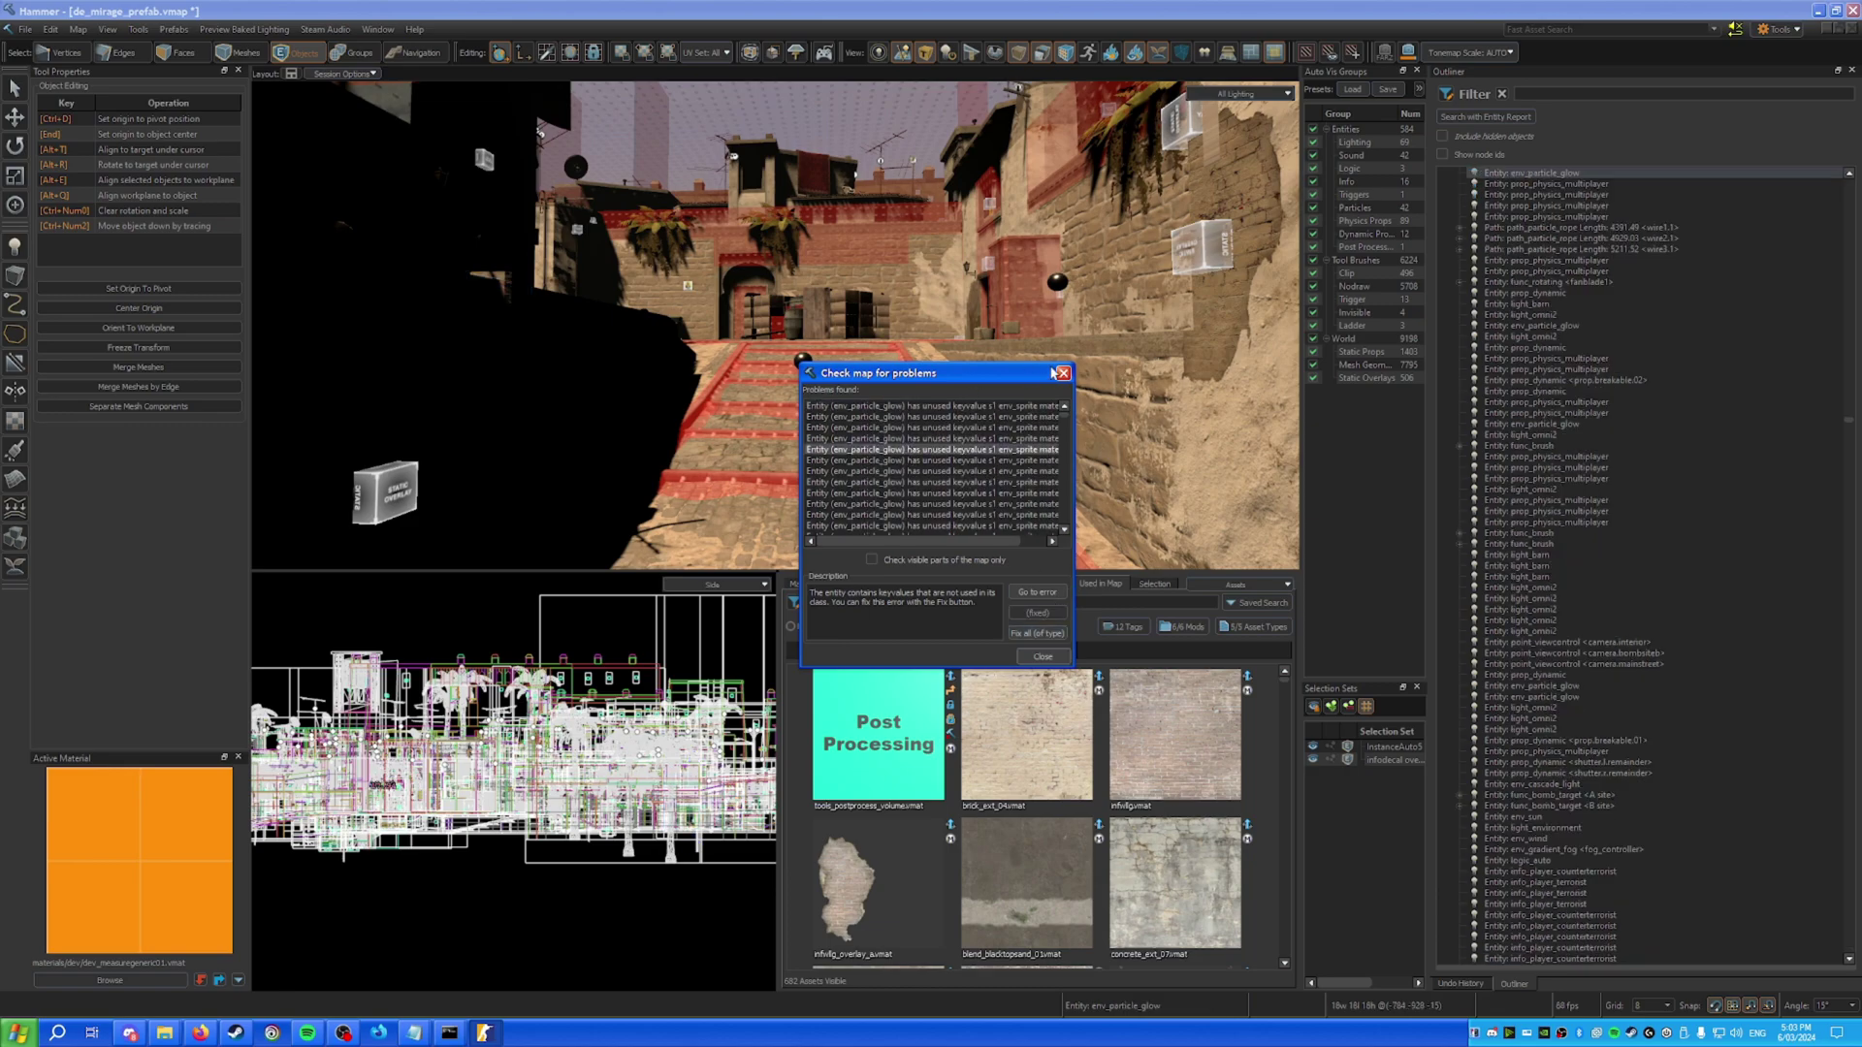
{"action": "left_click", "coordinate": [1063, 375]}
Filter the outliner by particle_glow and delete all env_particle_glow entities from the map.
{"action": "left_click", "coordinate": [1552, 92]}
{"action": "type", "text": "particle"}
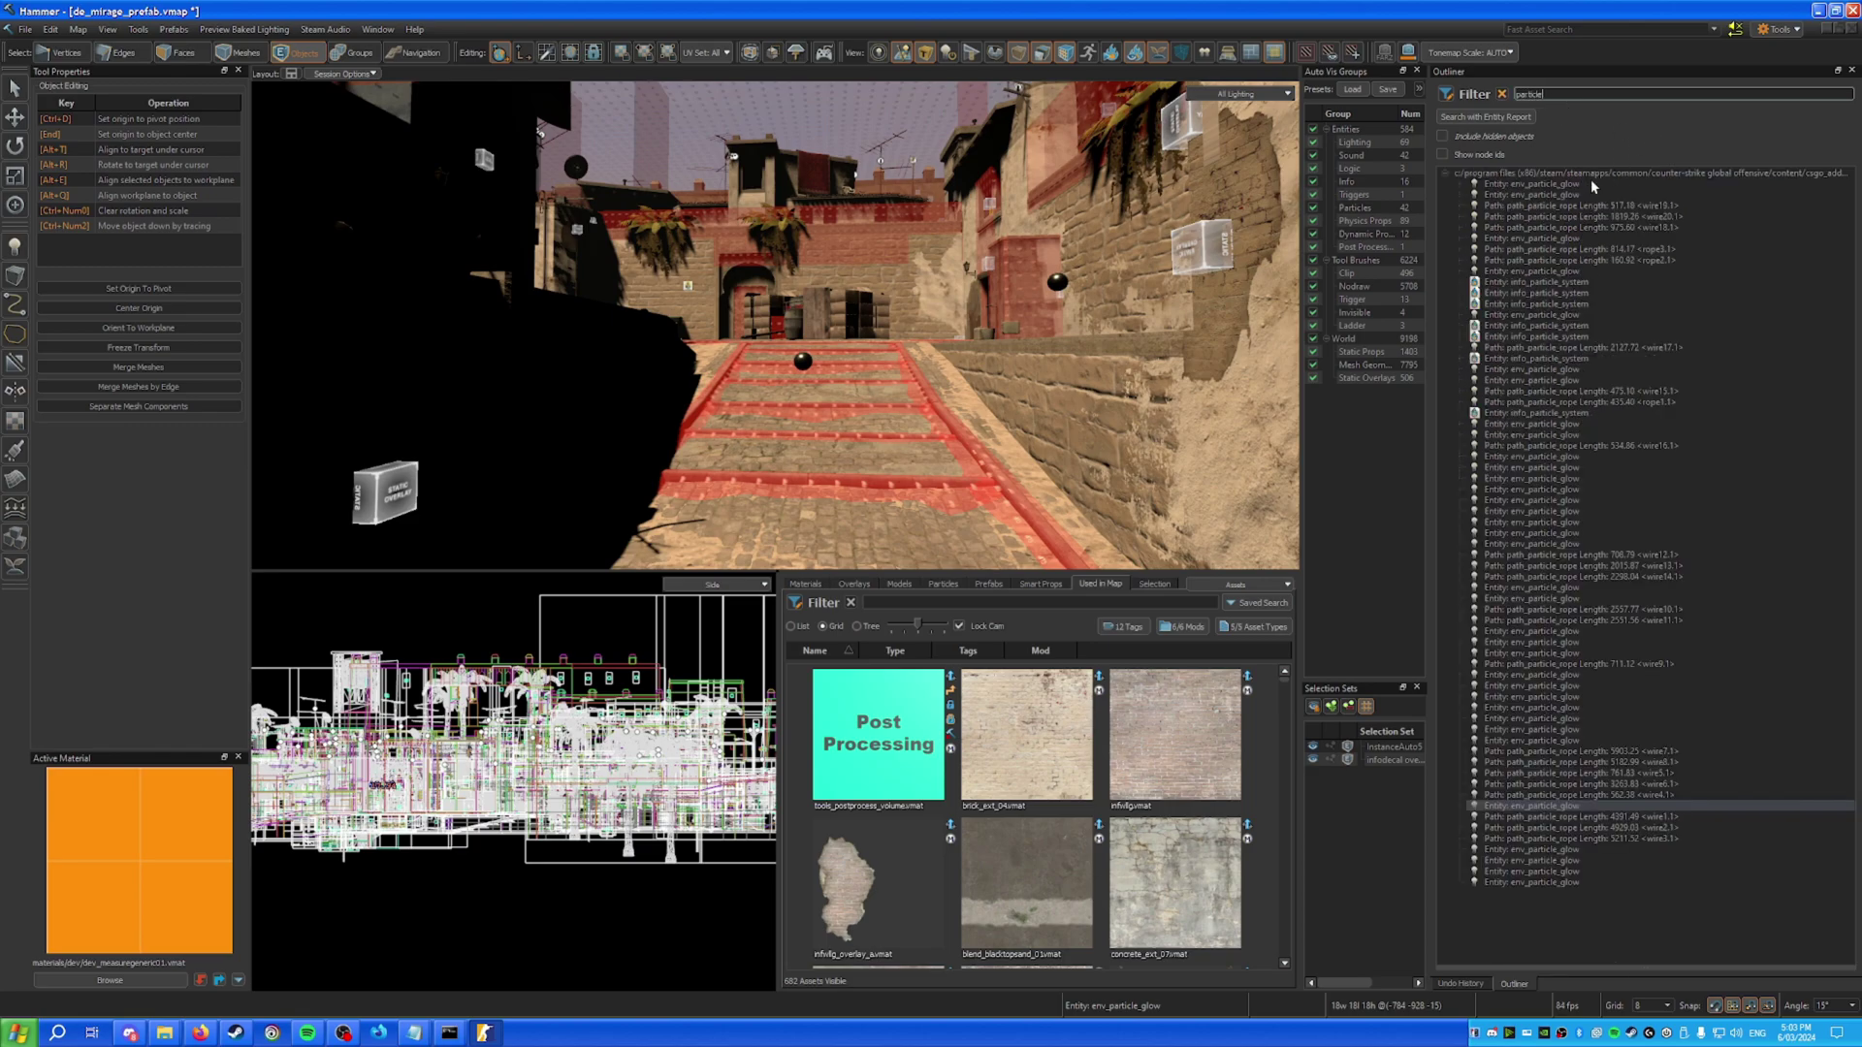
{"action": "type", "text": "_glow"}
{"action": "left_click", "coordinate": [1639, 271]}
{"action": "key", "text": "ctrl+a"}
{"action": "key", "text": "Delete"}
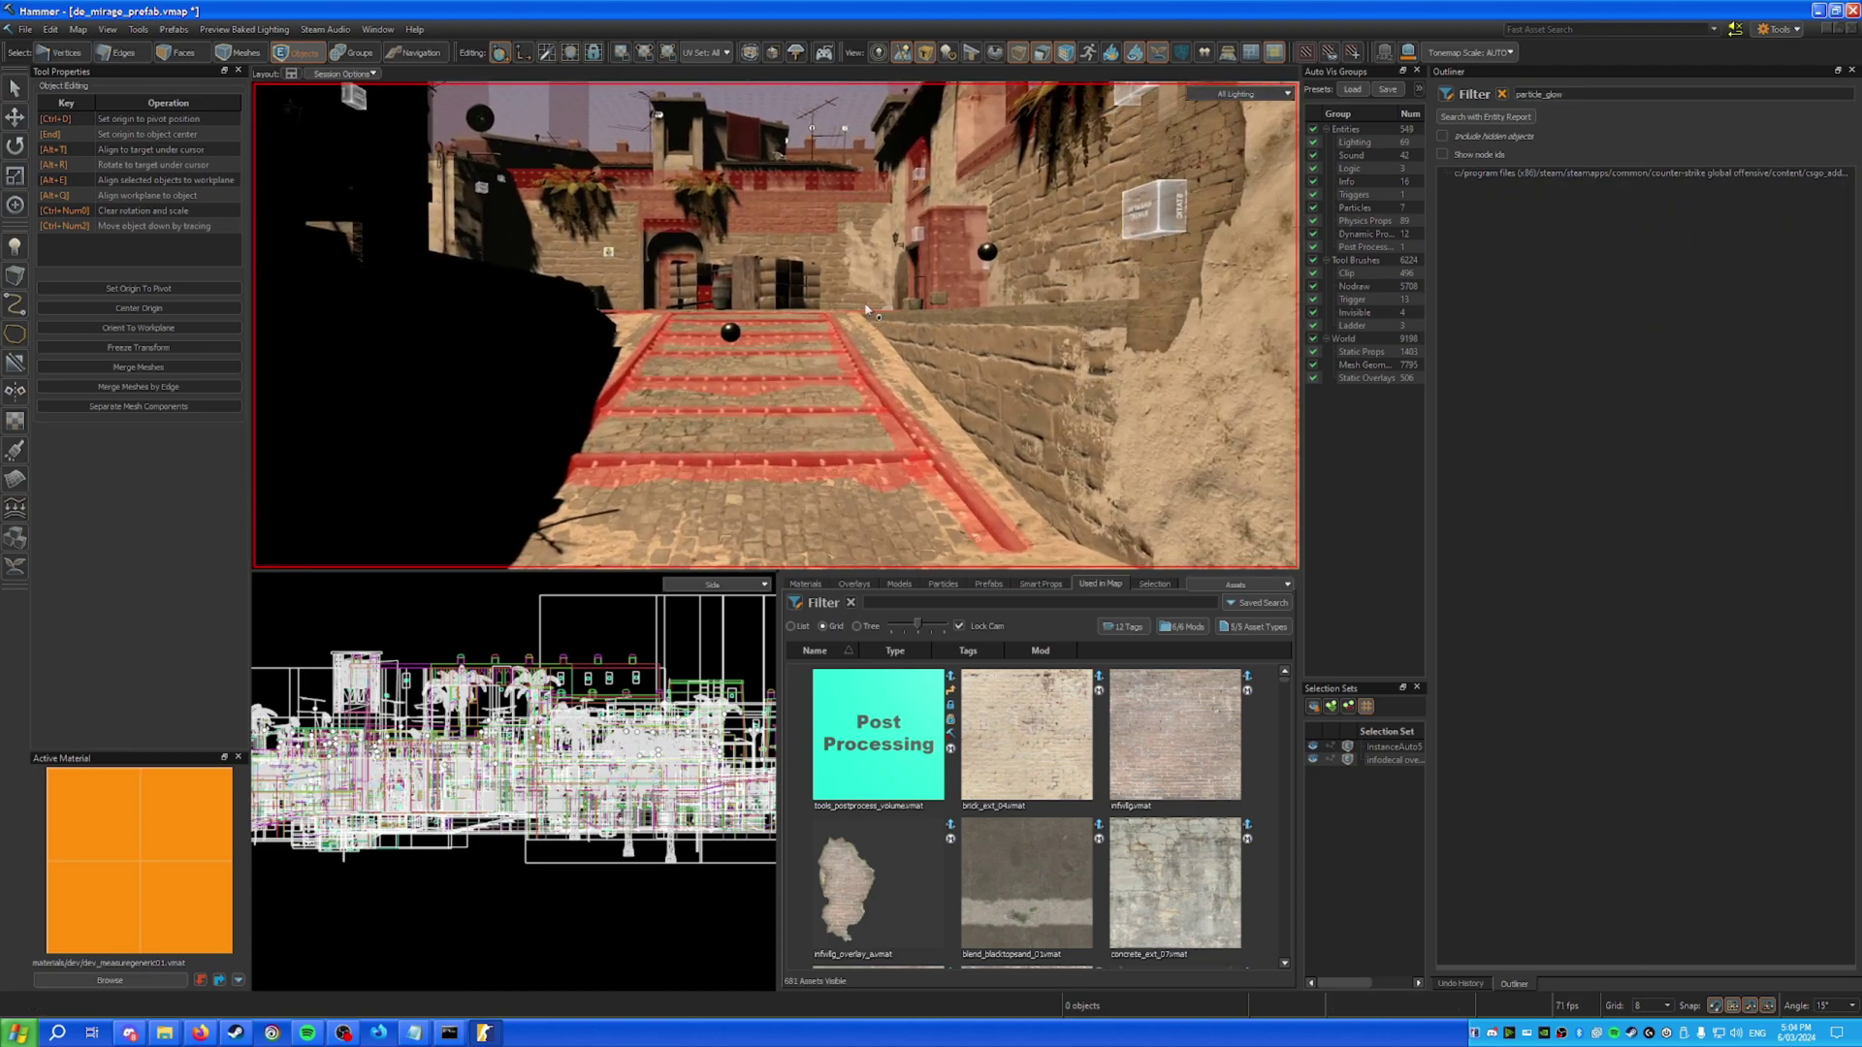
Check the map for problems again.
{"action": "left_click", "coordinate": [79, 29]}
{"action": "left_click", "coordinate": [109, 66]}
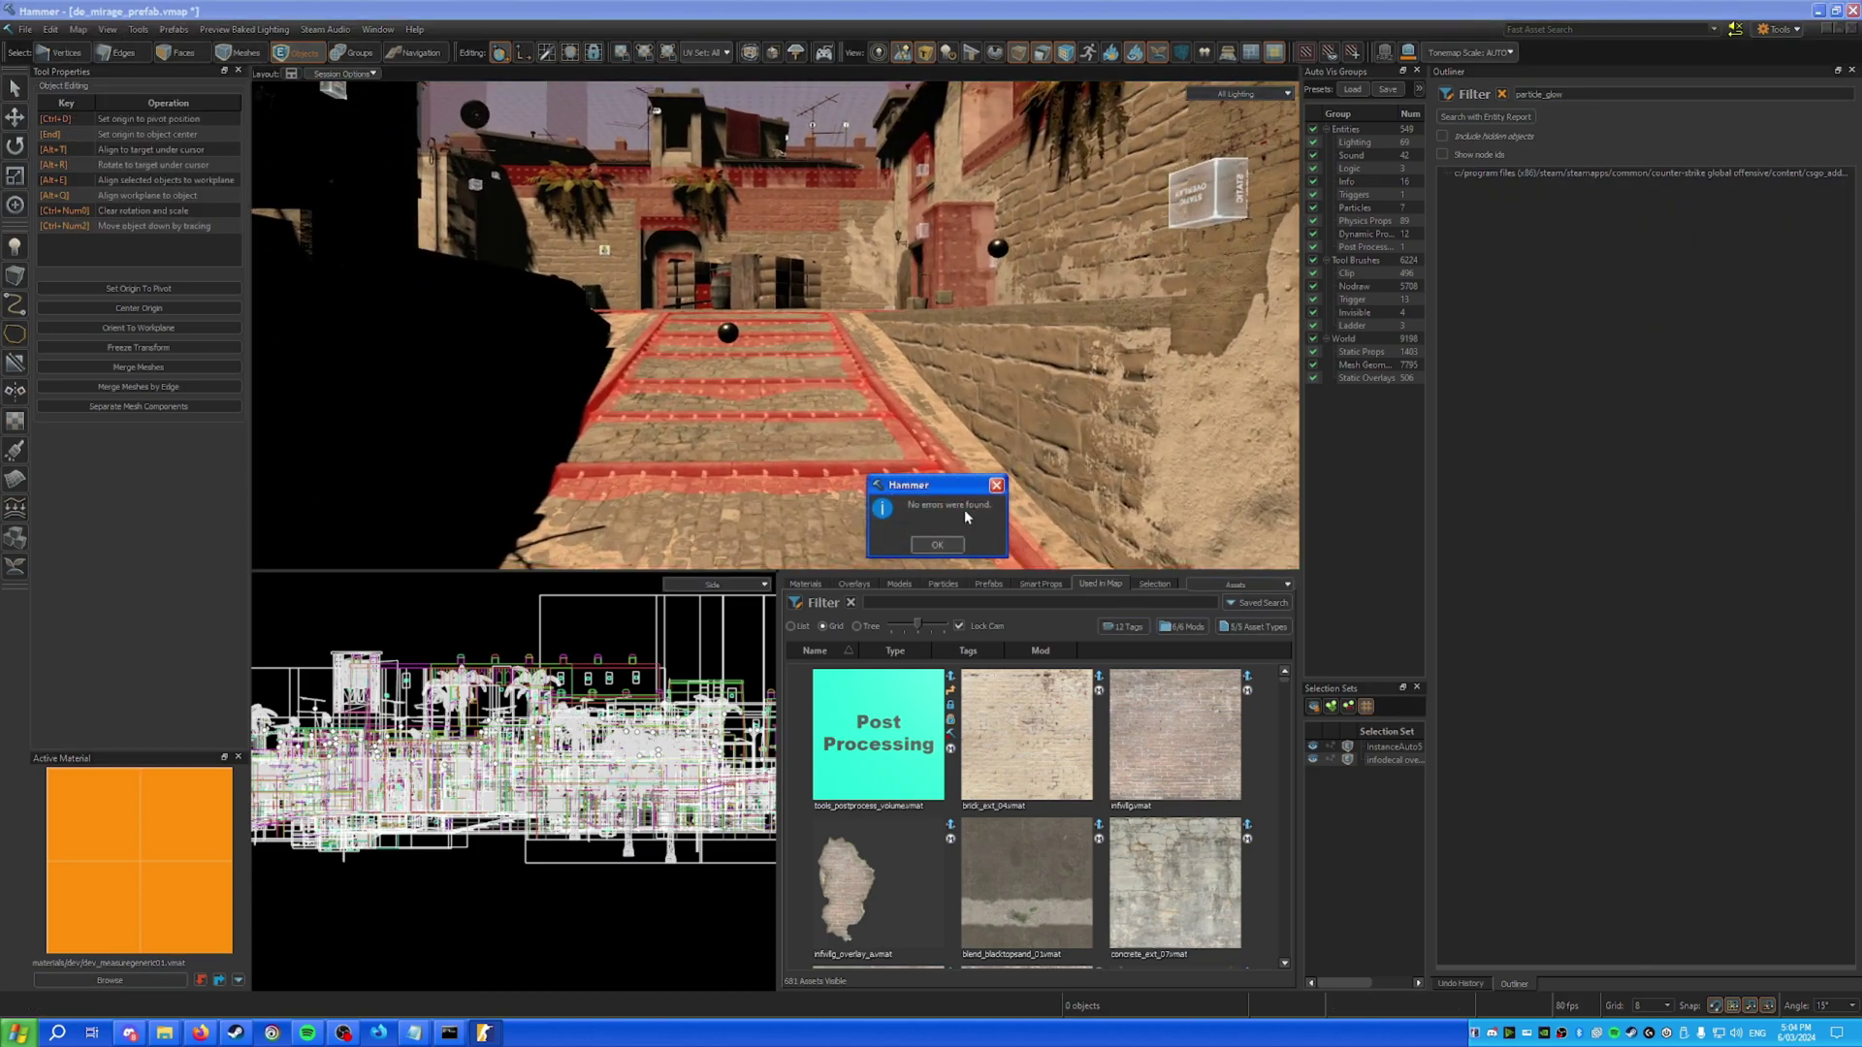
{"action": "left_click", "coordinate": [937, 544]}
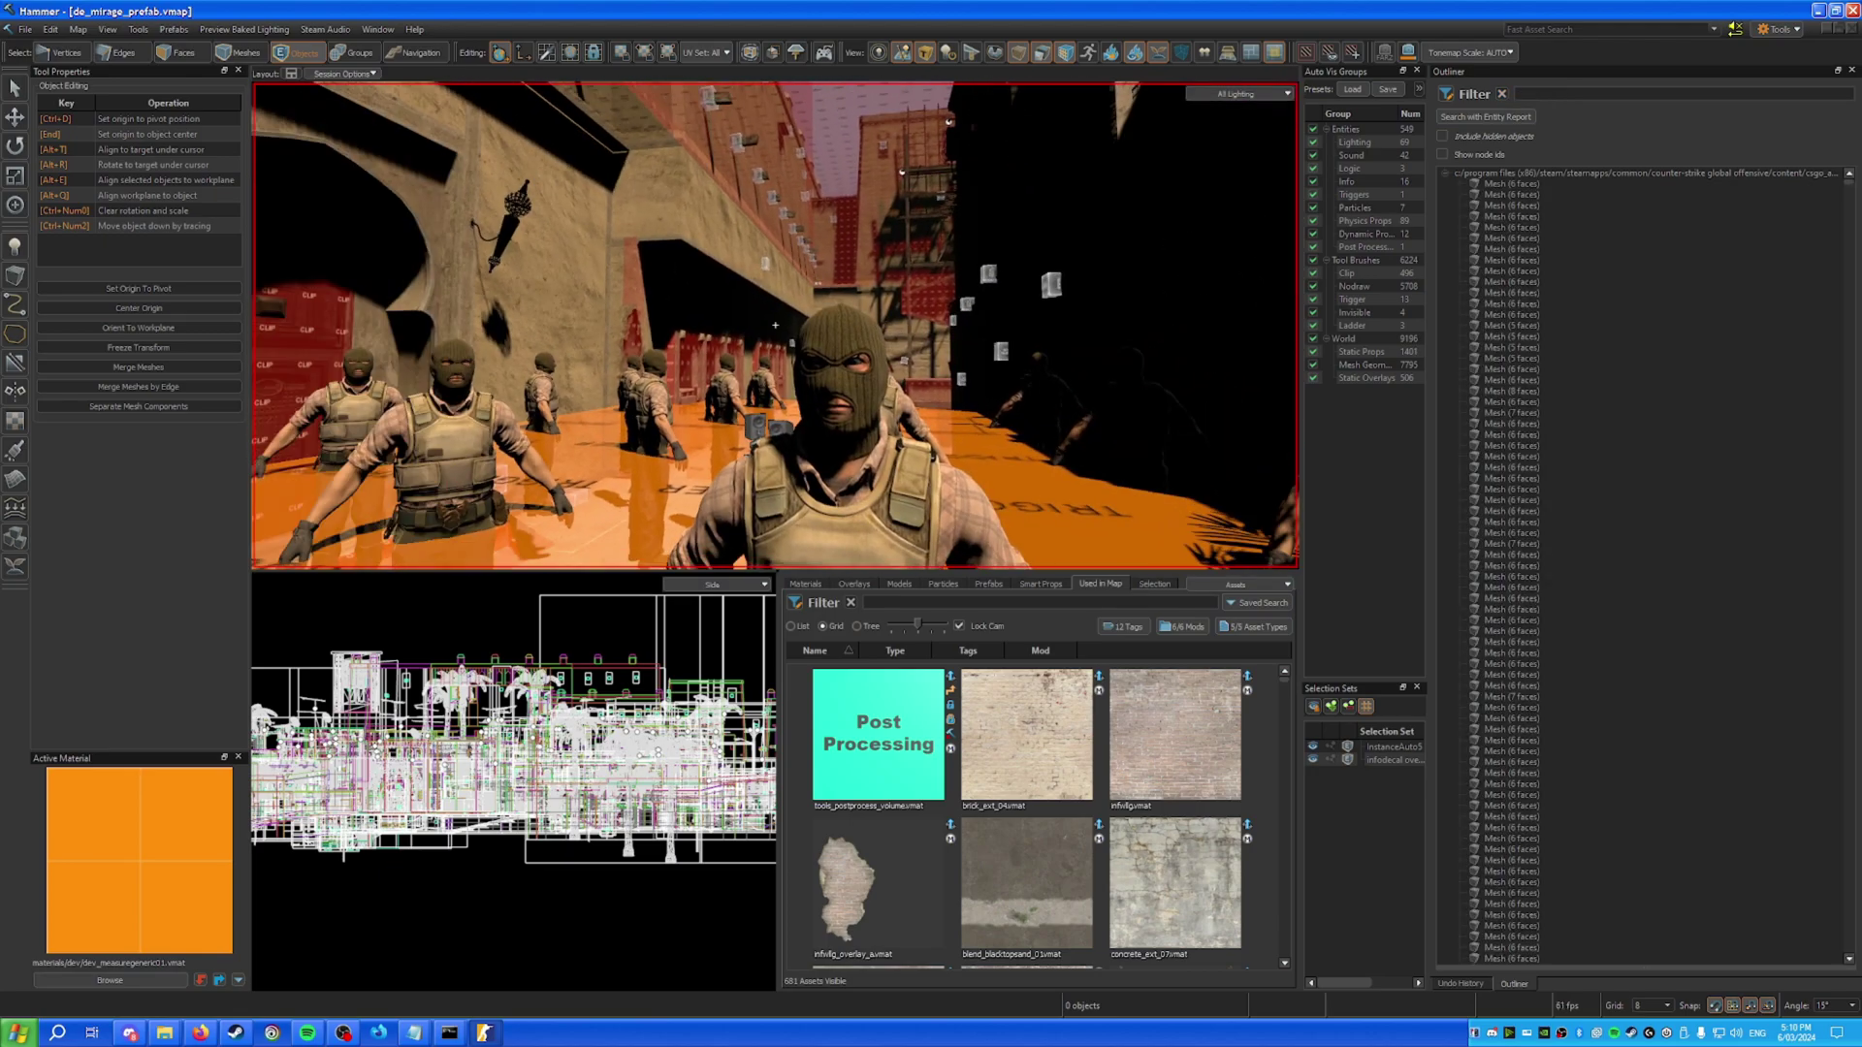
Place a point_nav_walkable entity on the ground of the walkway leading to the archway.
{"action": "right_click_drag", "start_coordinate": [774, 325], "coordinate": [775, 324]}
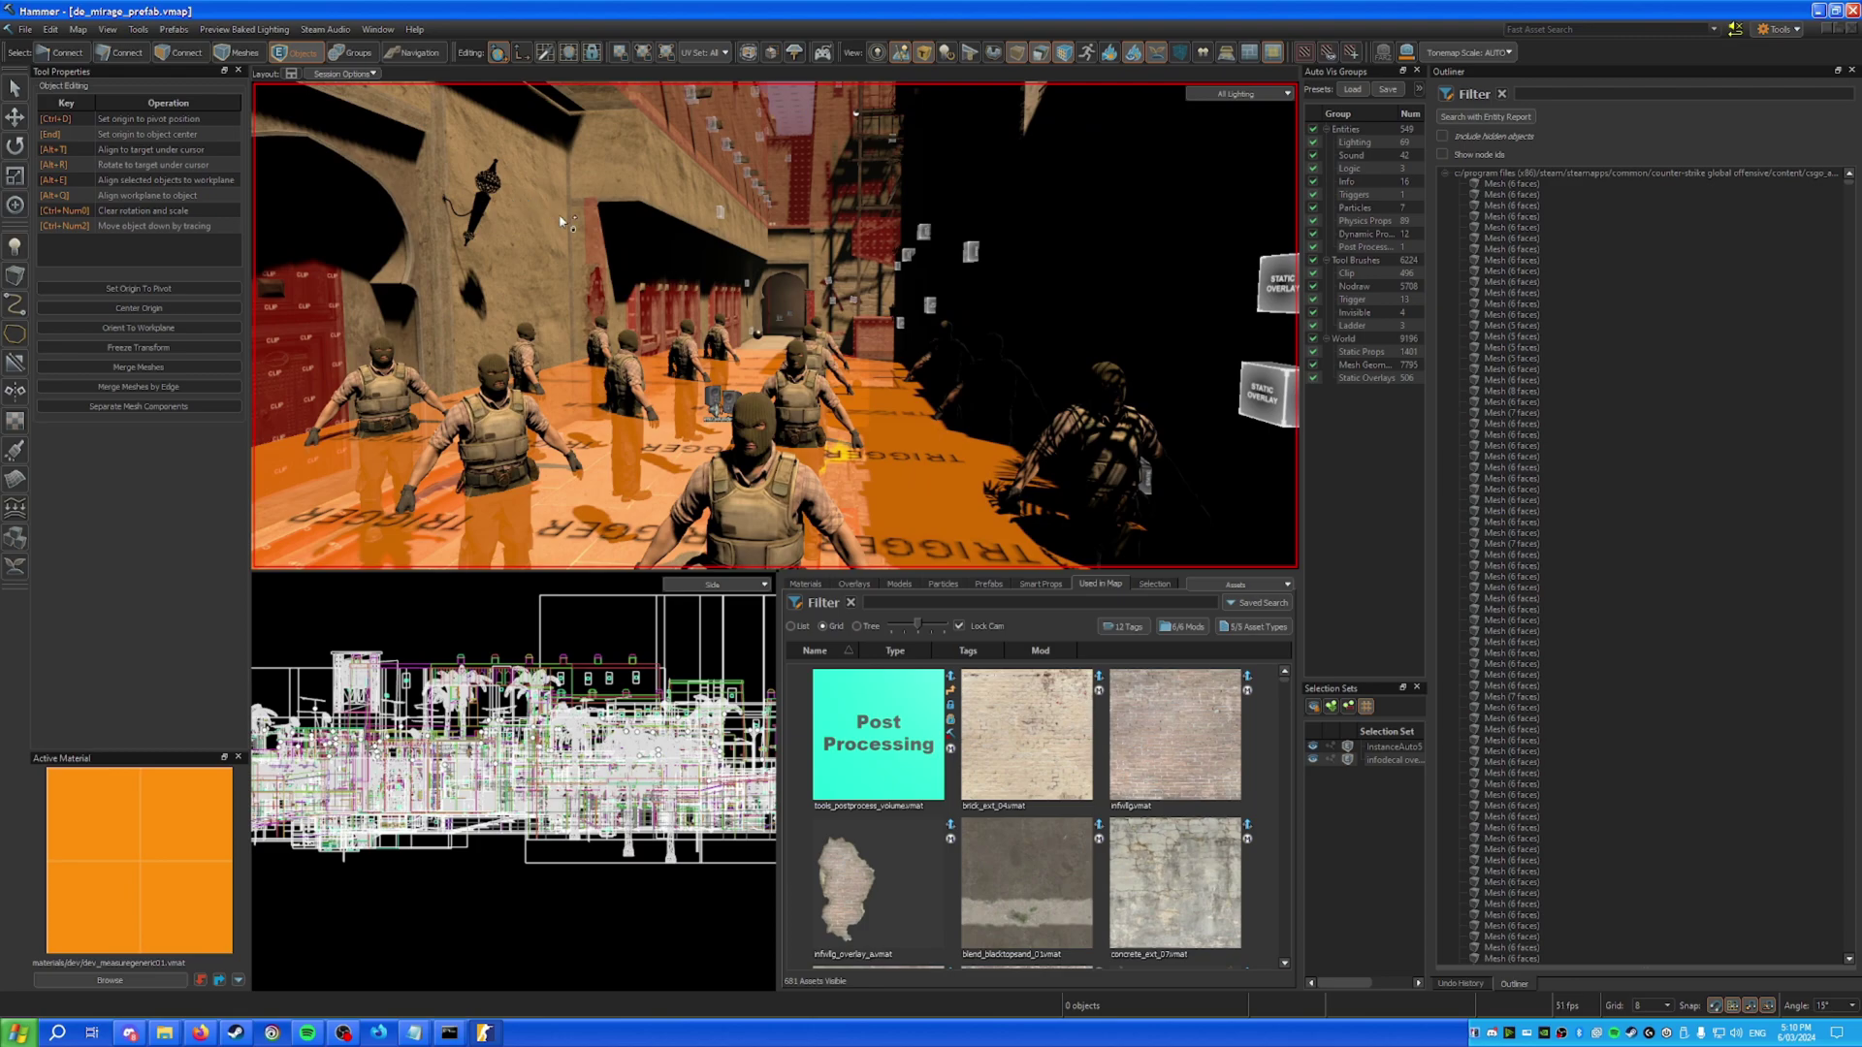
{"action": "key", "text": "shift+e"}
{"action": "left_click", "coordinate": [129, 114]}
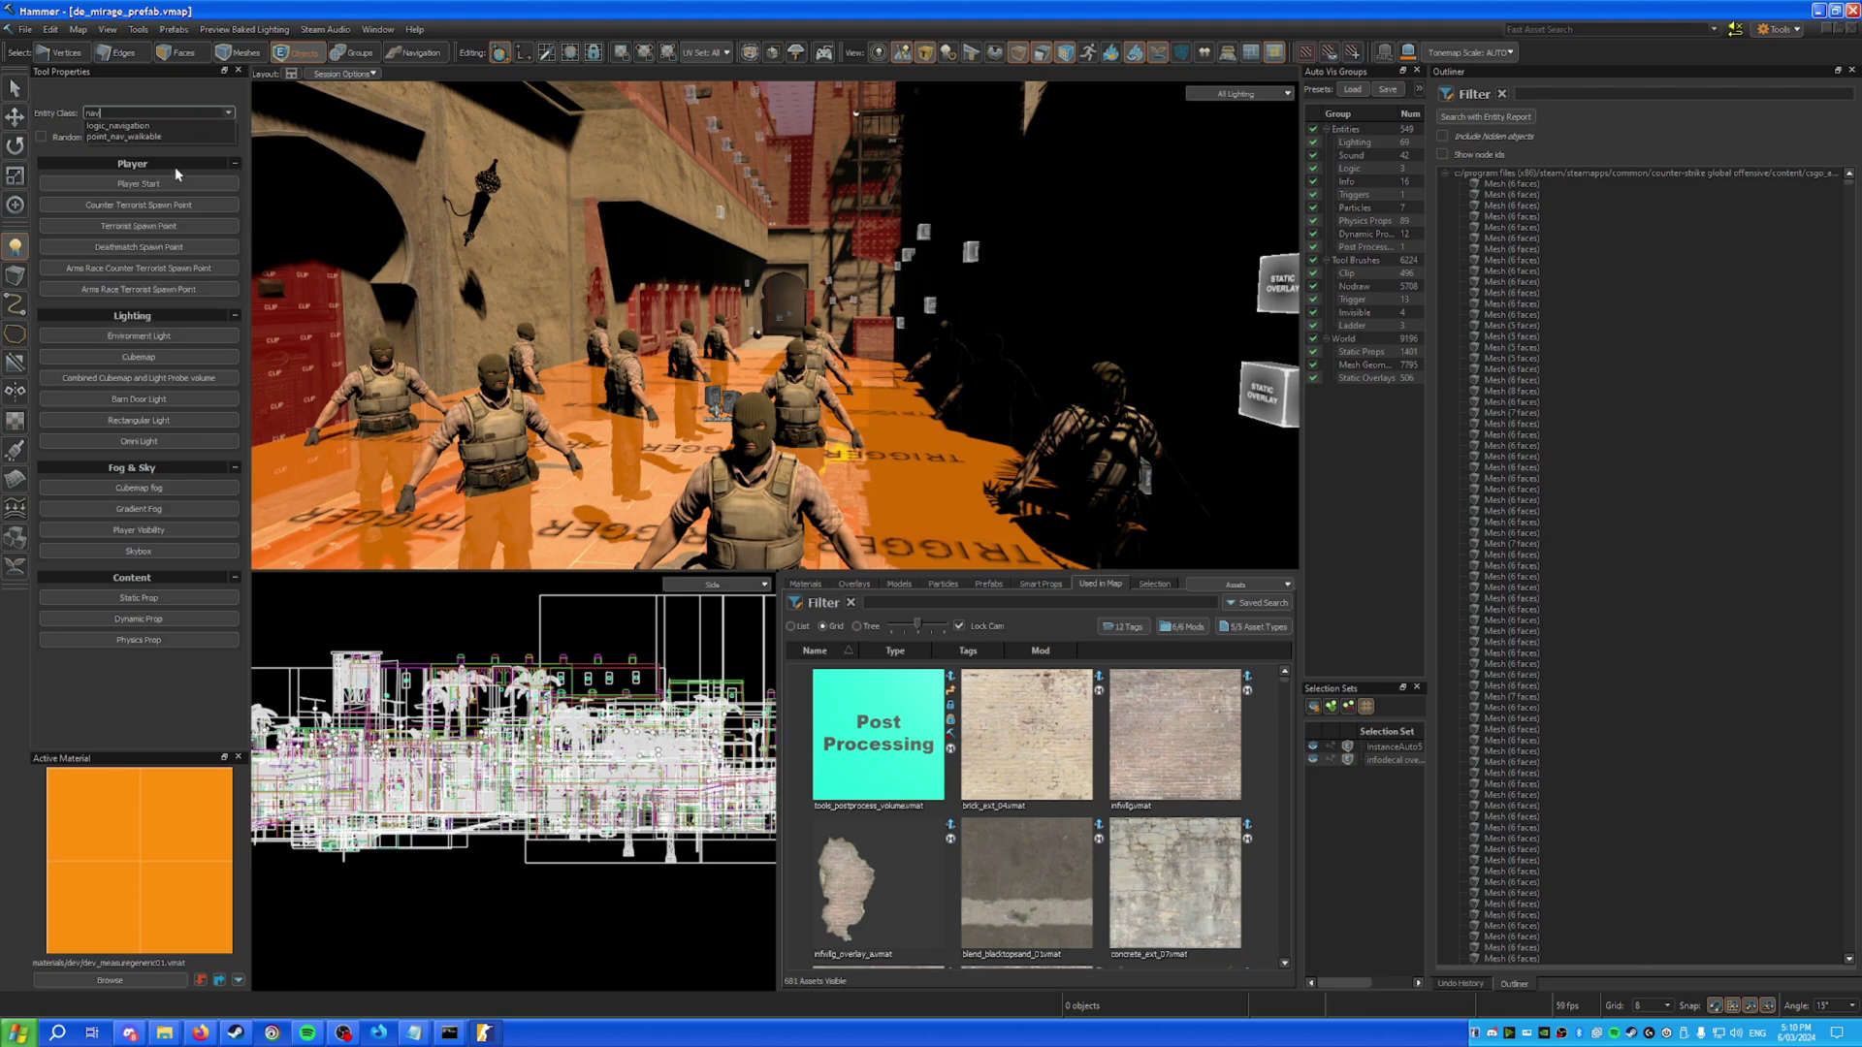
{"action": "left_click", "coordinate": [135, 136]}
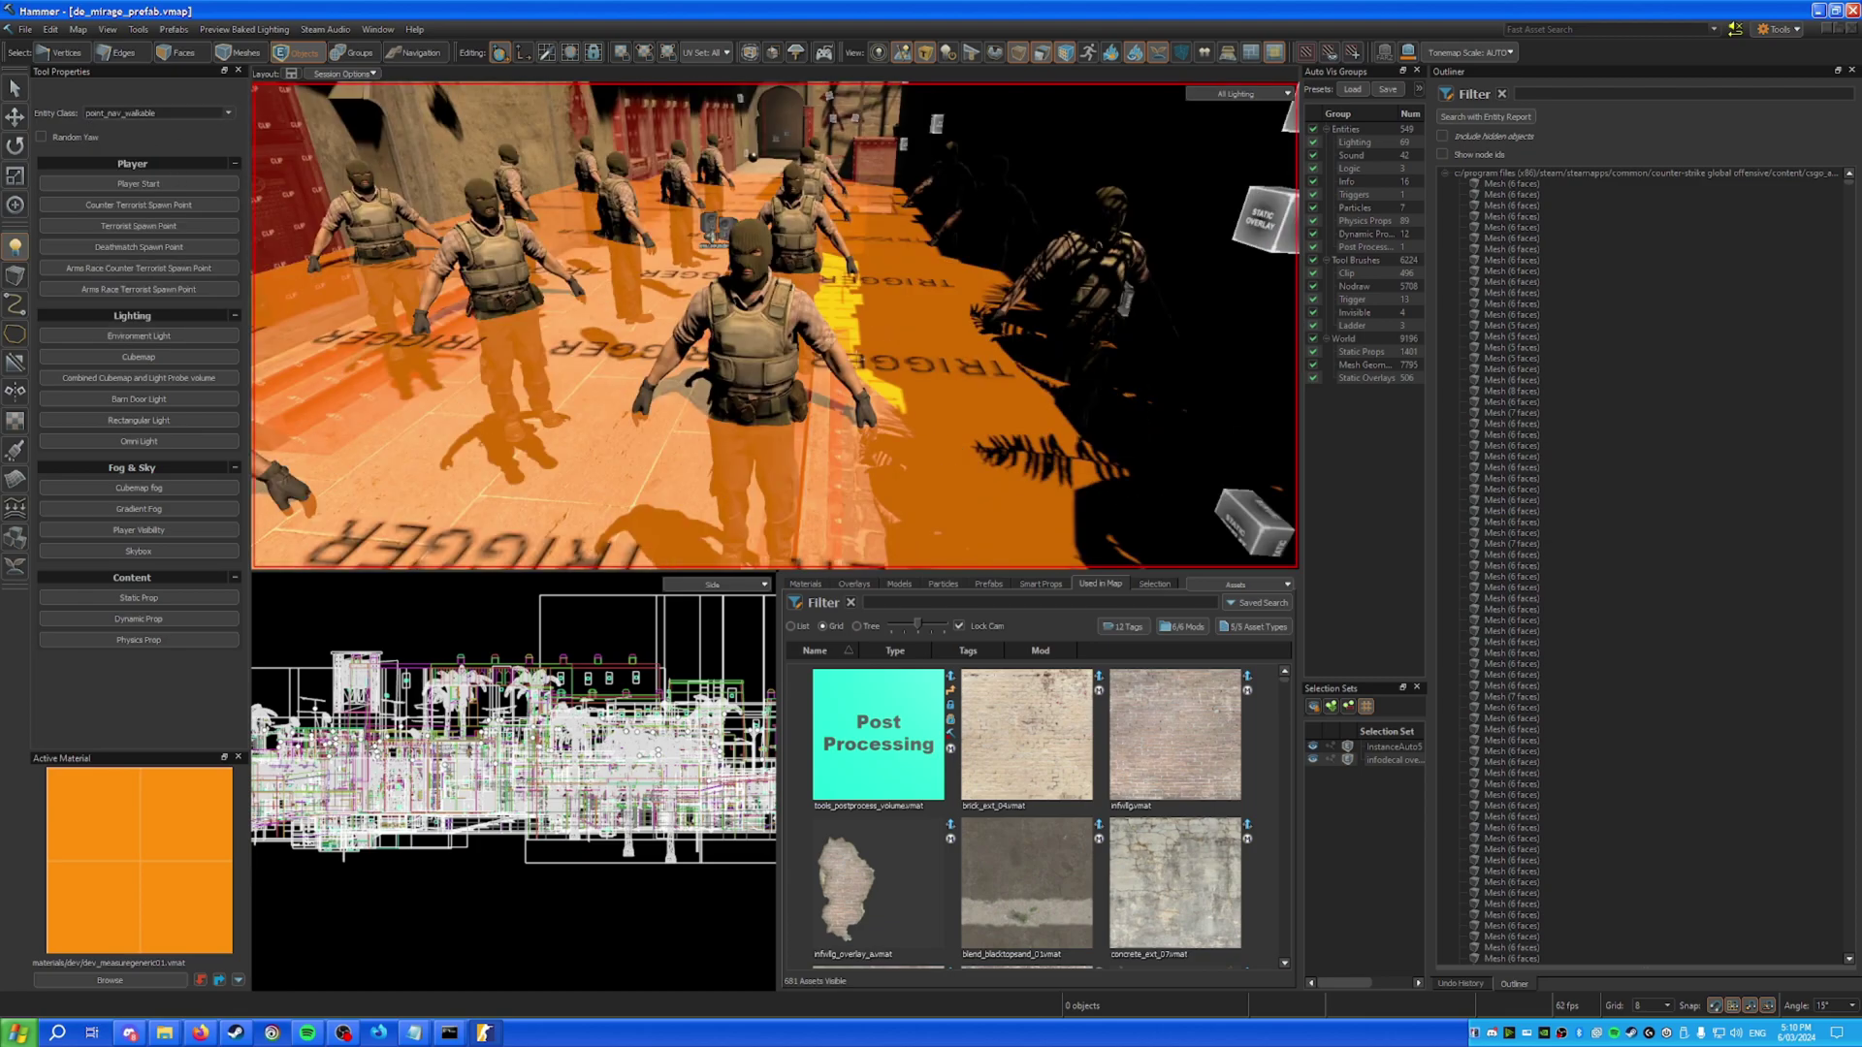
{"action": "key", "text": "w"}
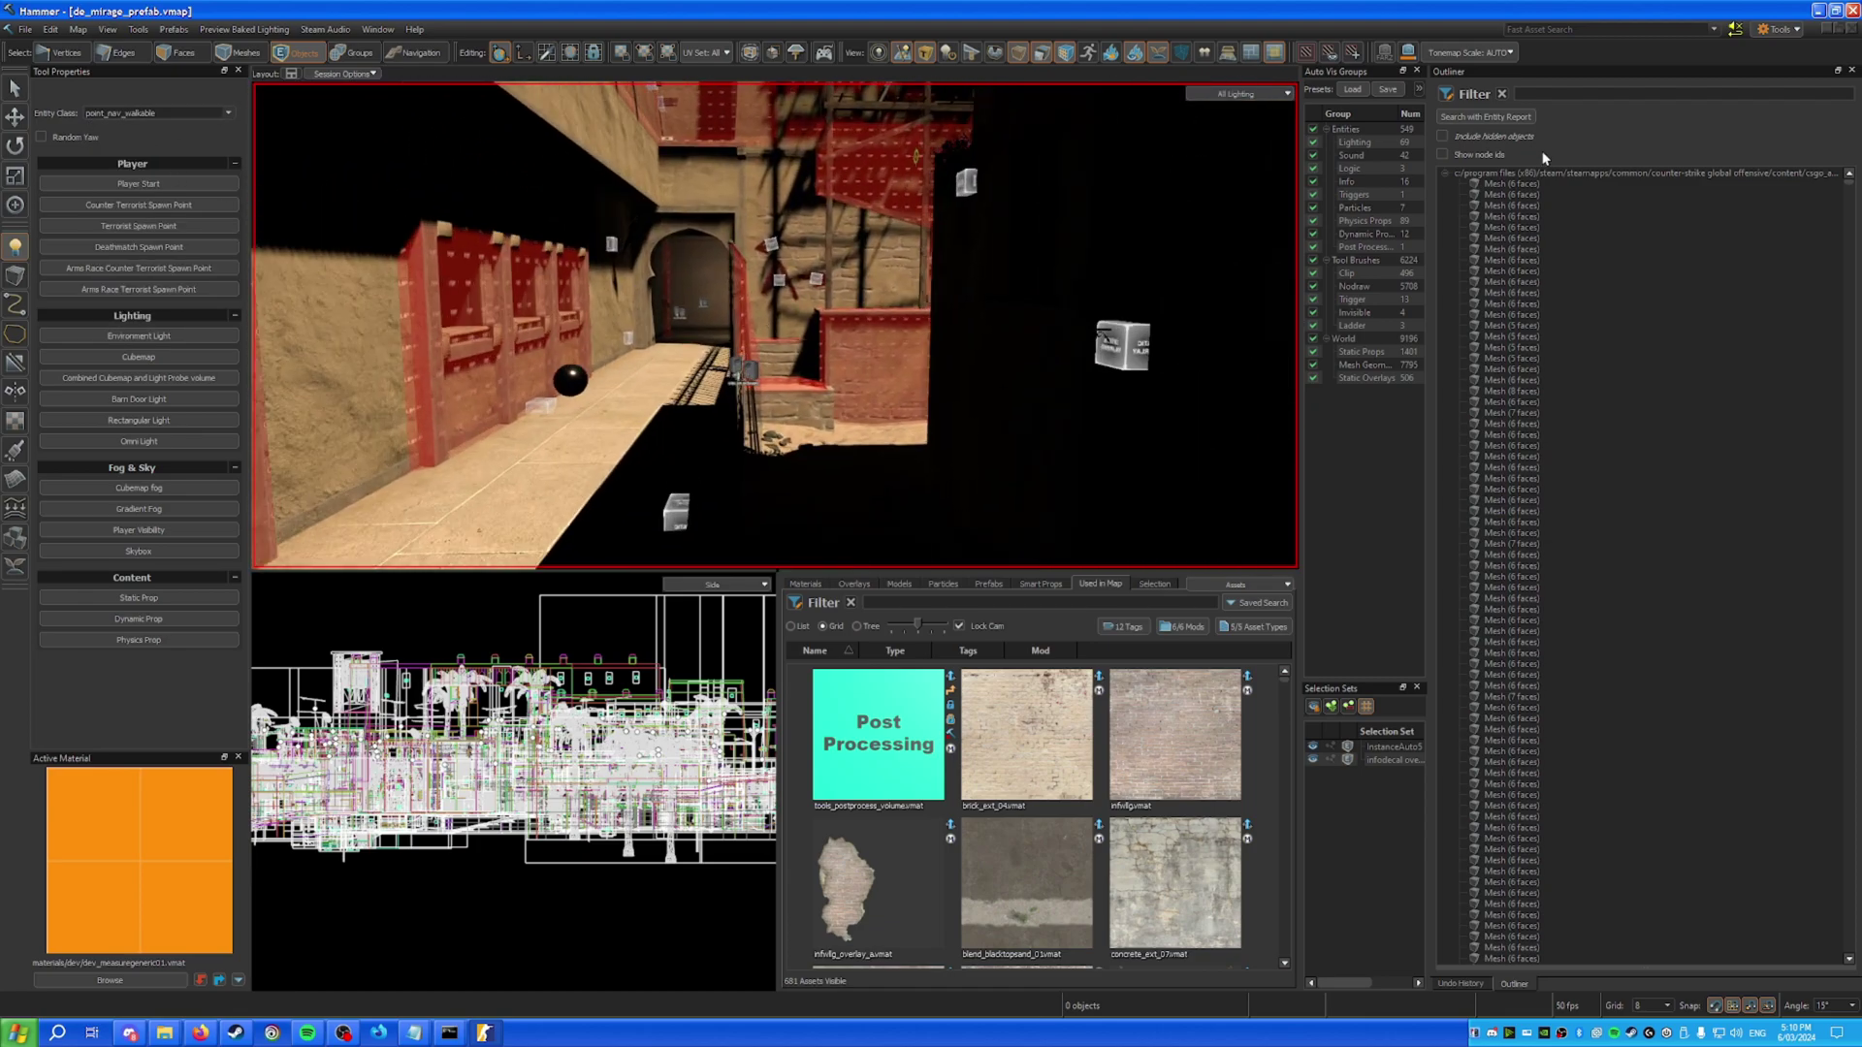
{"action": "left_click", "coordinate": [618, 383]}
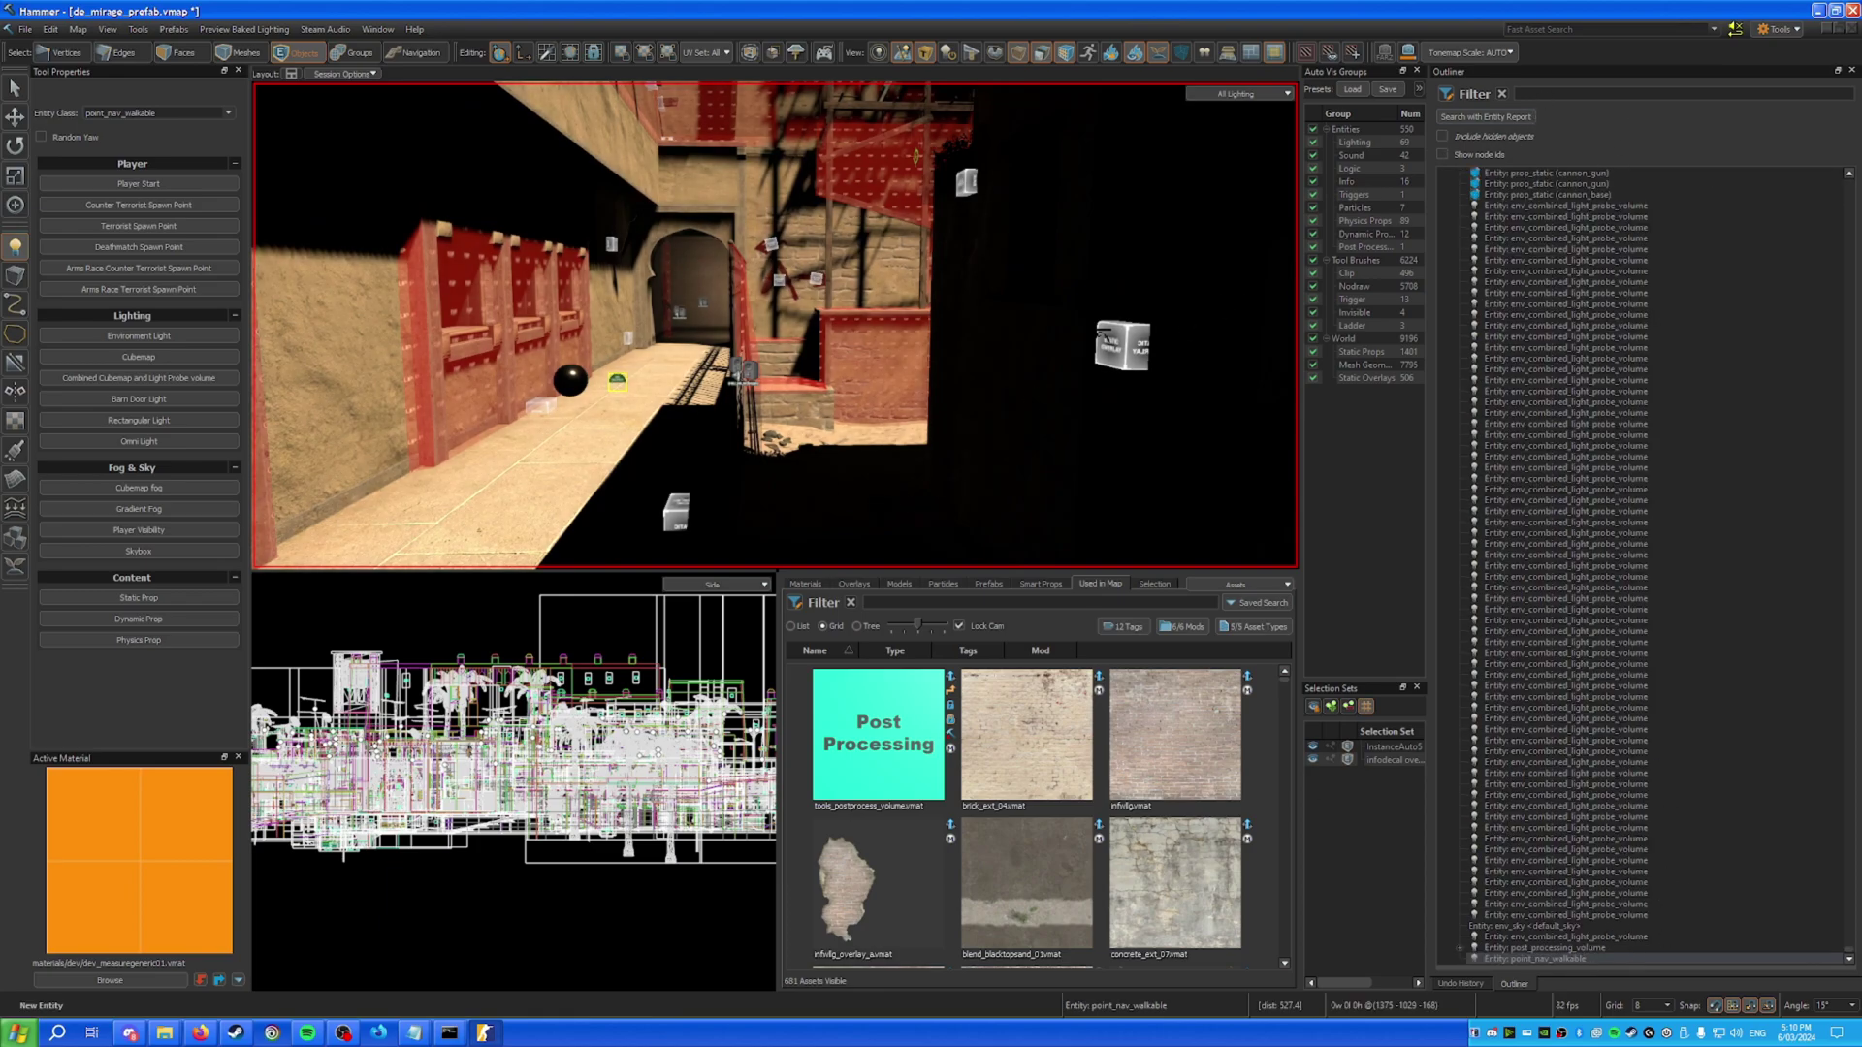
Switch to Firefox and view the CS2-MapPacker repository page on GitHub.
{"action": "key", "text": "alt+Tab"}
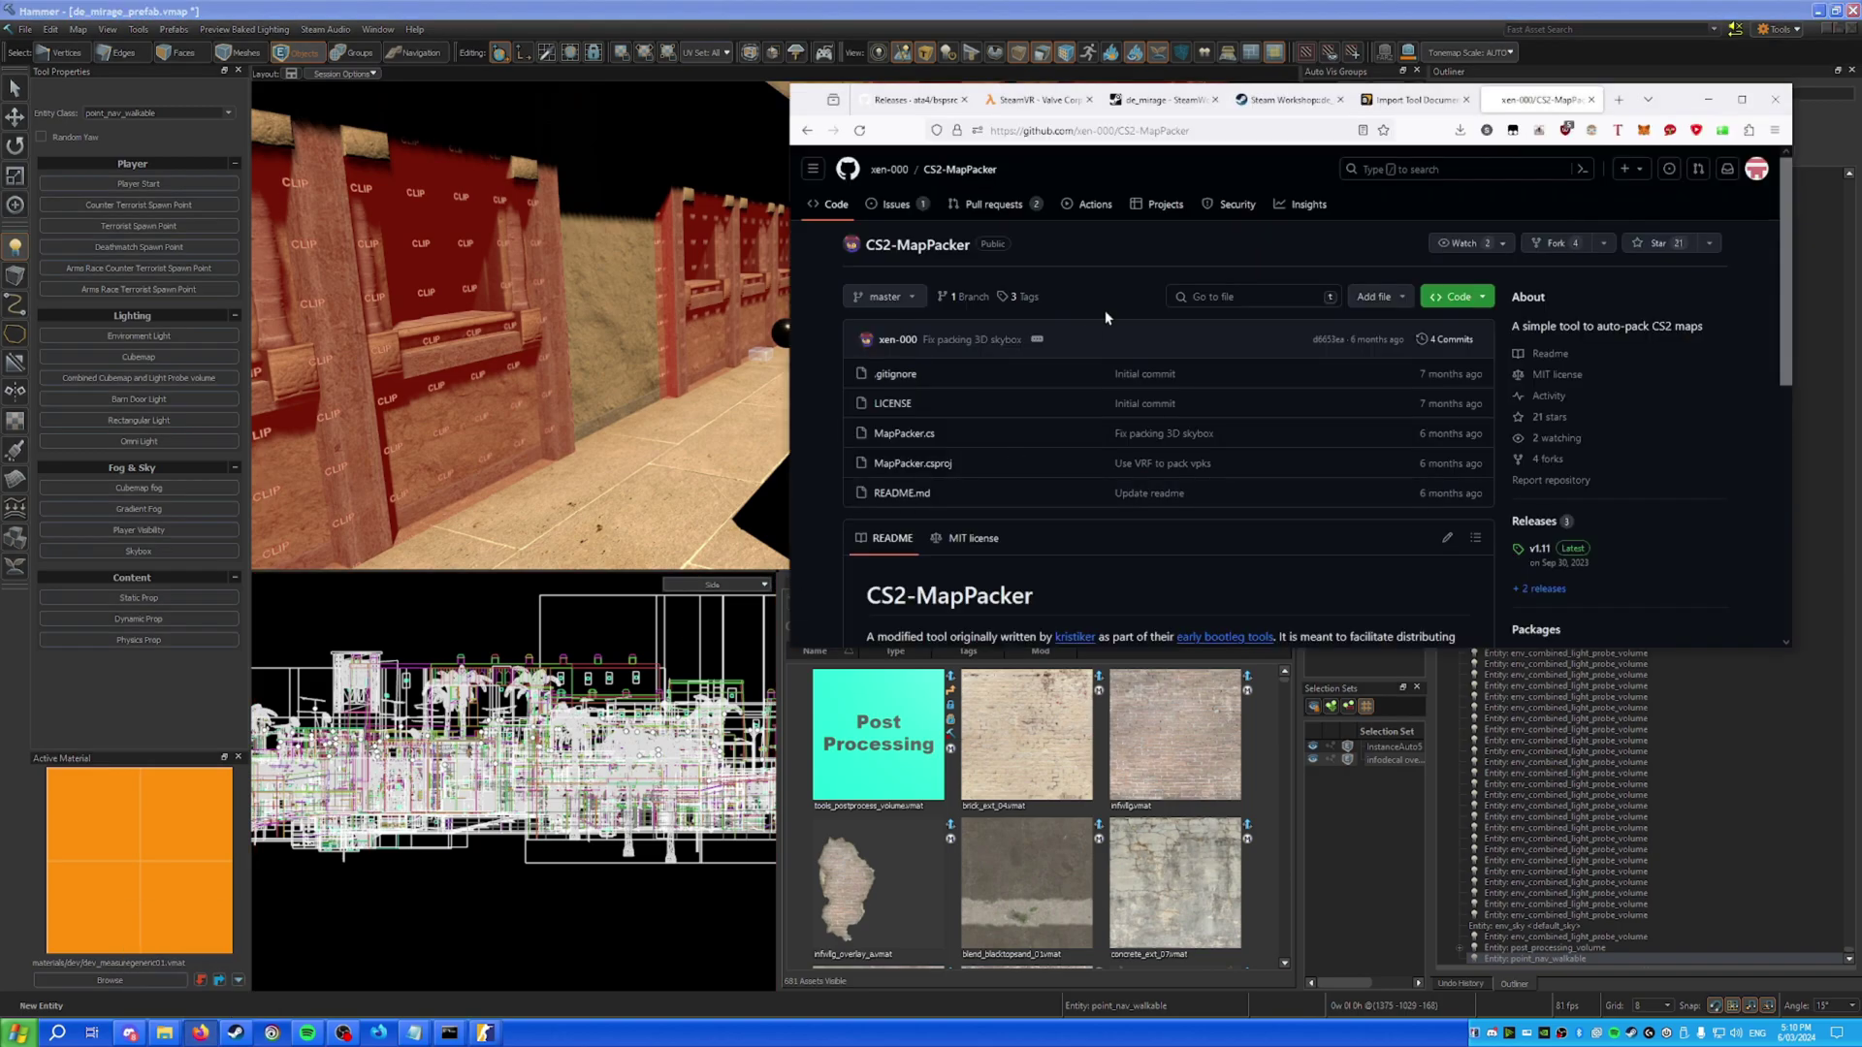
{"action": "key", "text": "ctrl+t"}
{"action": "key", "text": "ctrl+w"}
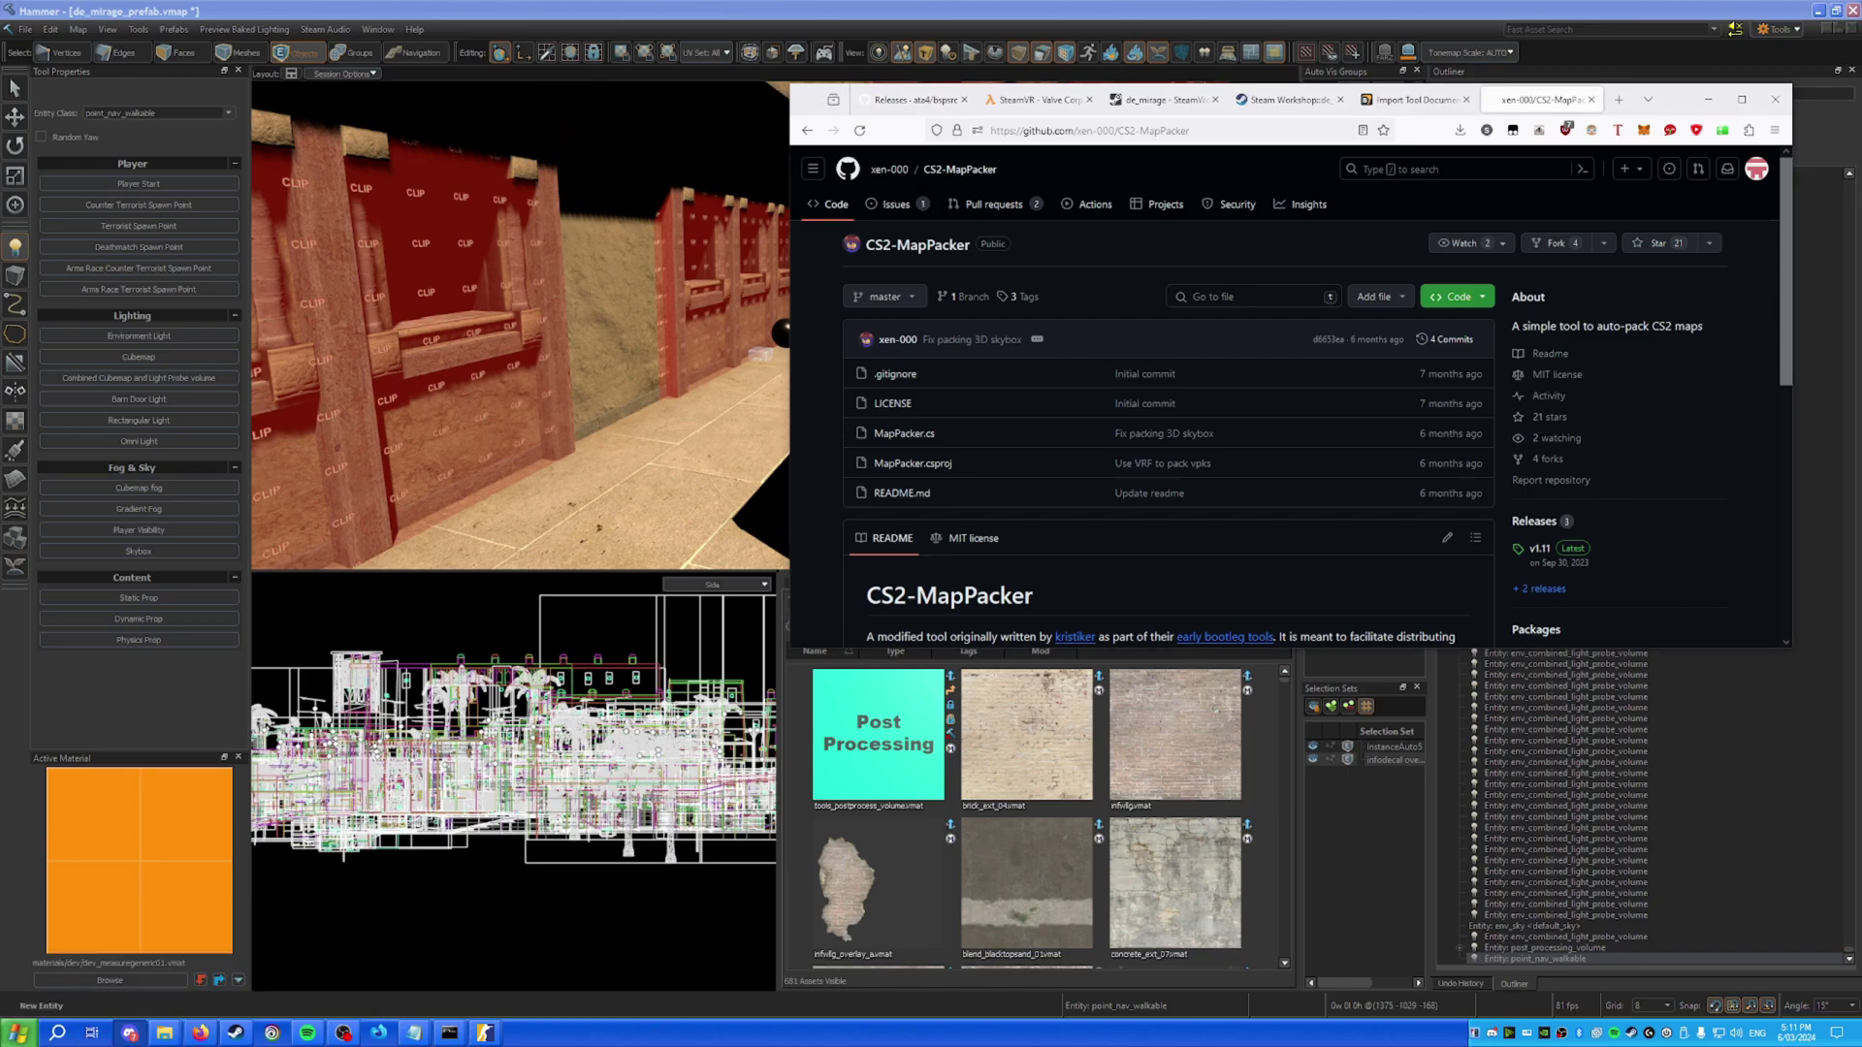
{"action": "left_click", "coordinate": [1225, 637], "text": "ctrl"}
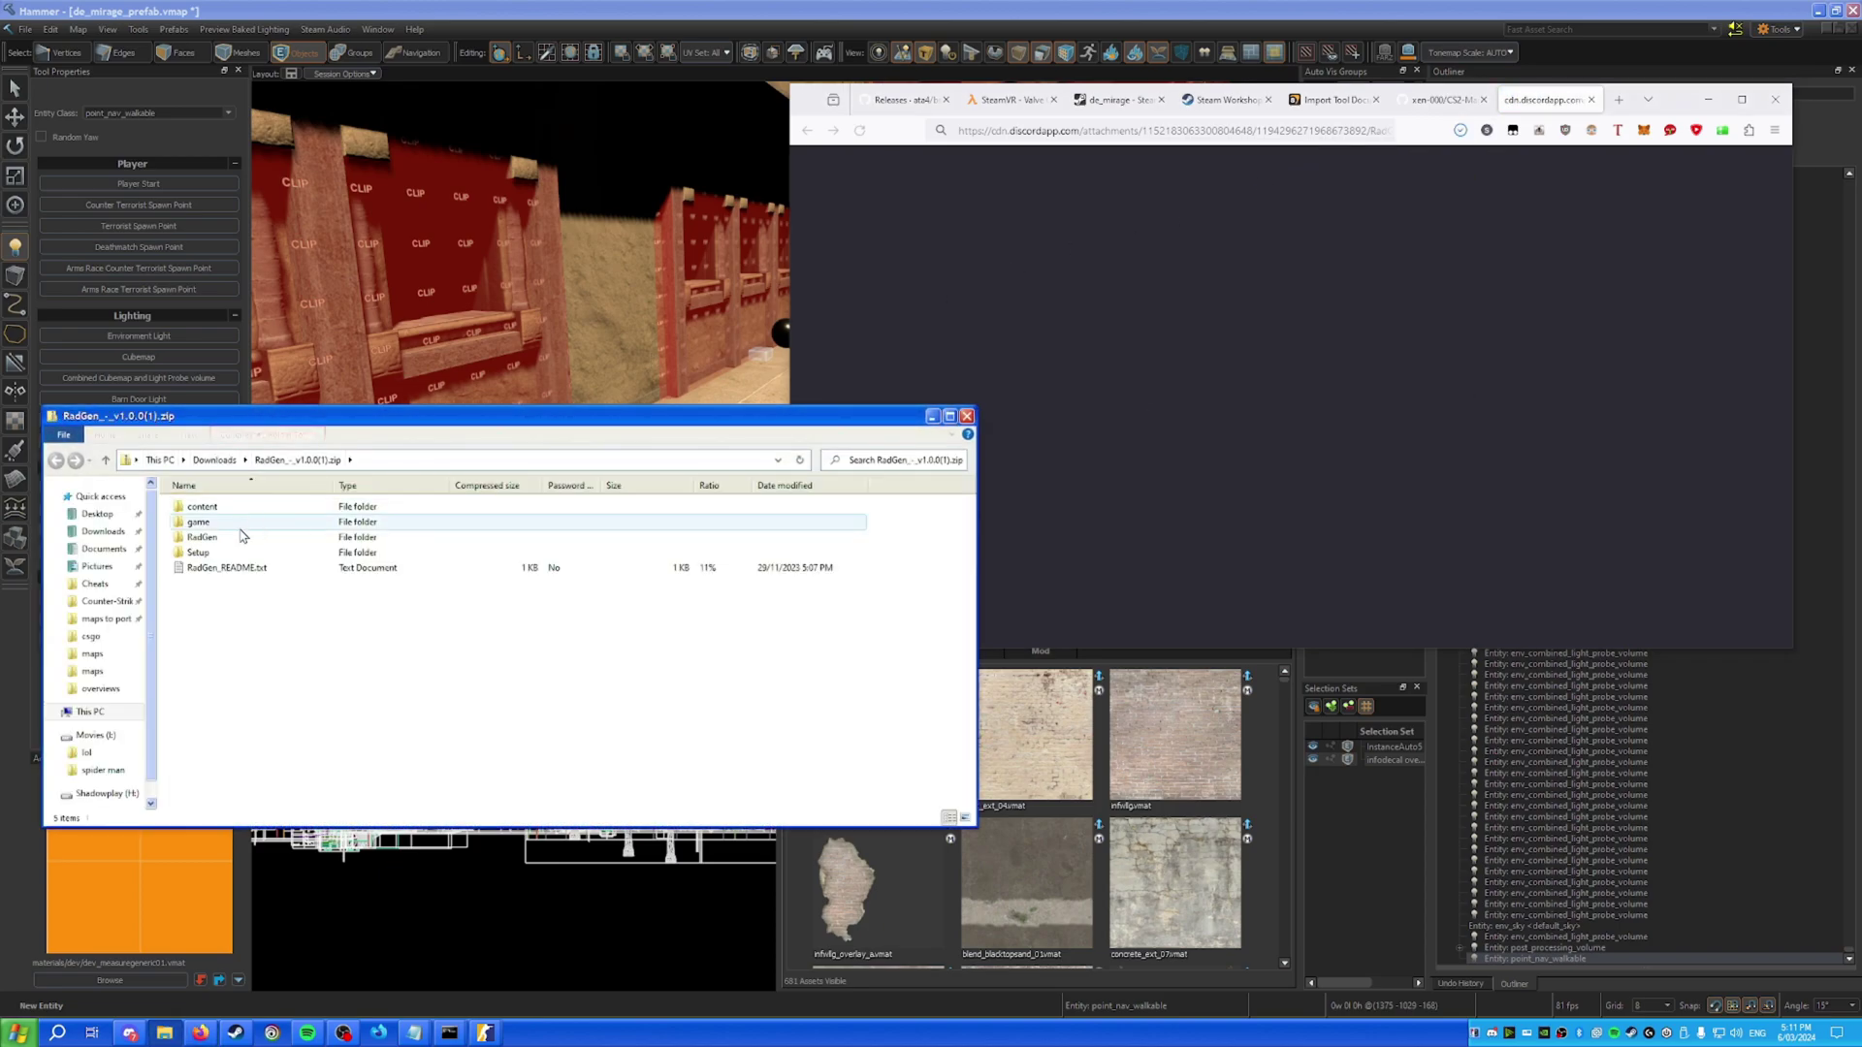
Look through the downloaded RadGen zip, reading RadGen_README.txt and RadGen_Instructions.txt and checking the Setup folder.
{"action": "double_click", "coordinate": [239, 570]}
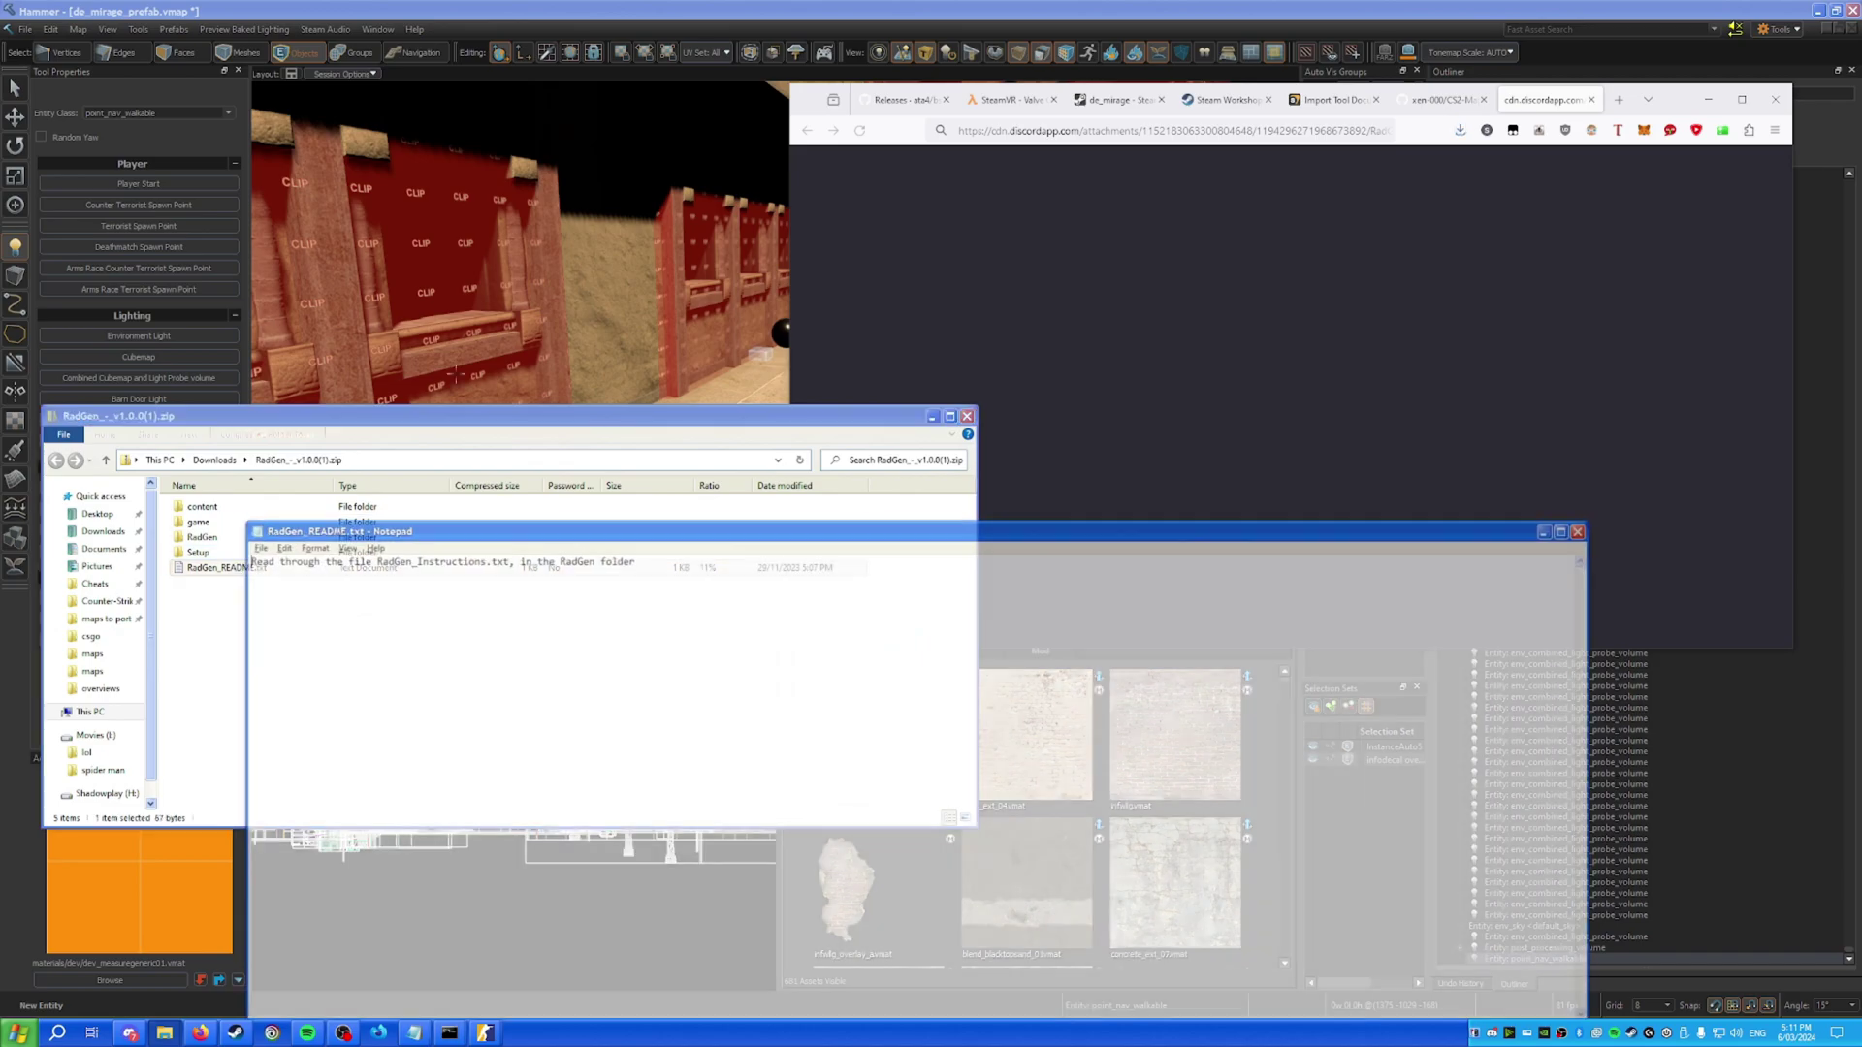
{"action": "left_click", "coordinate": [1588, 527]}
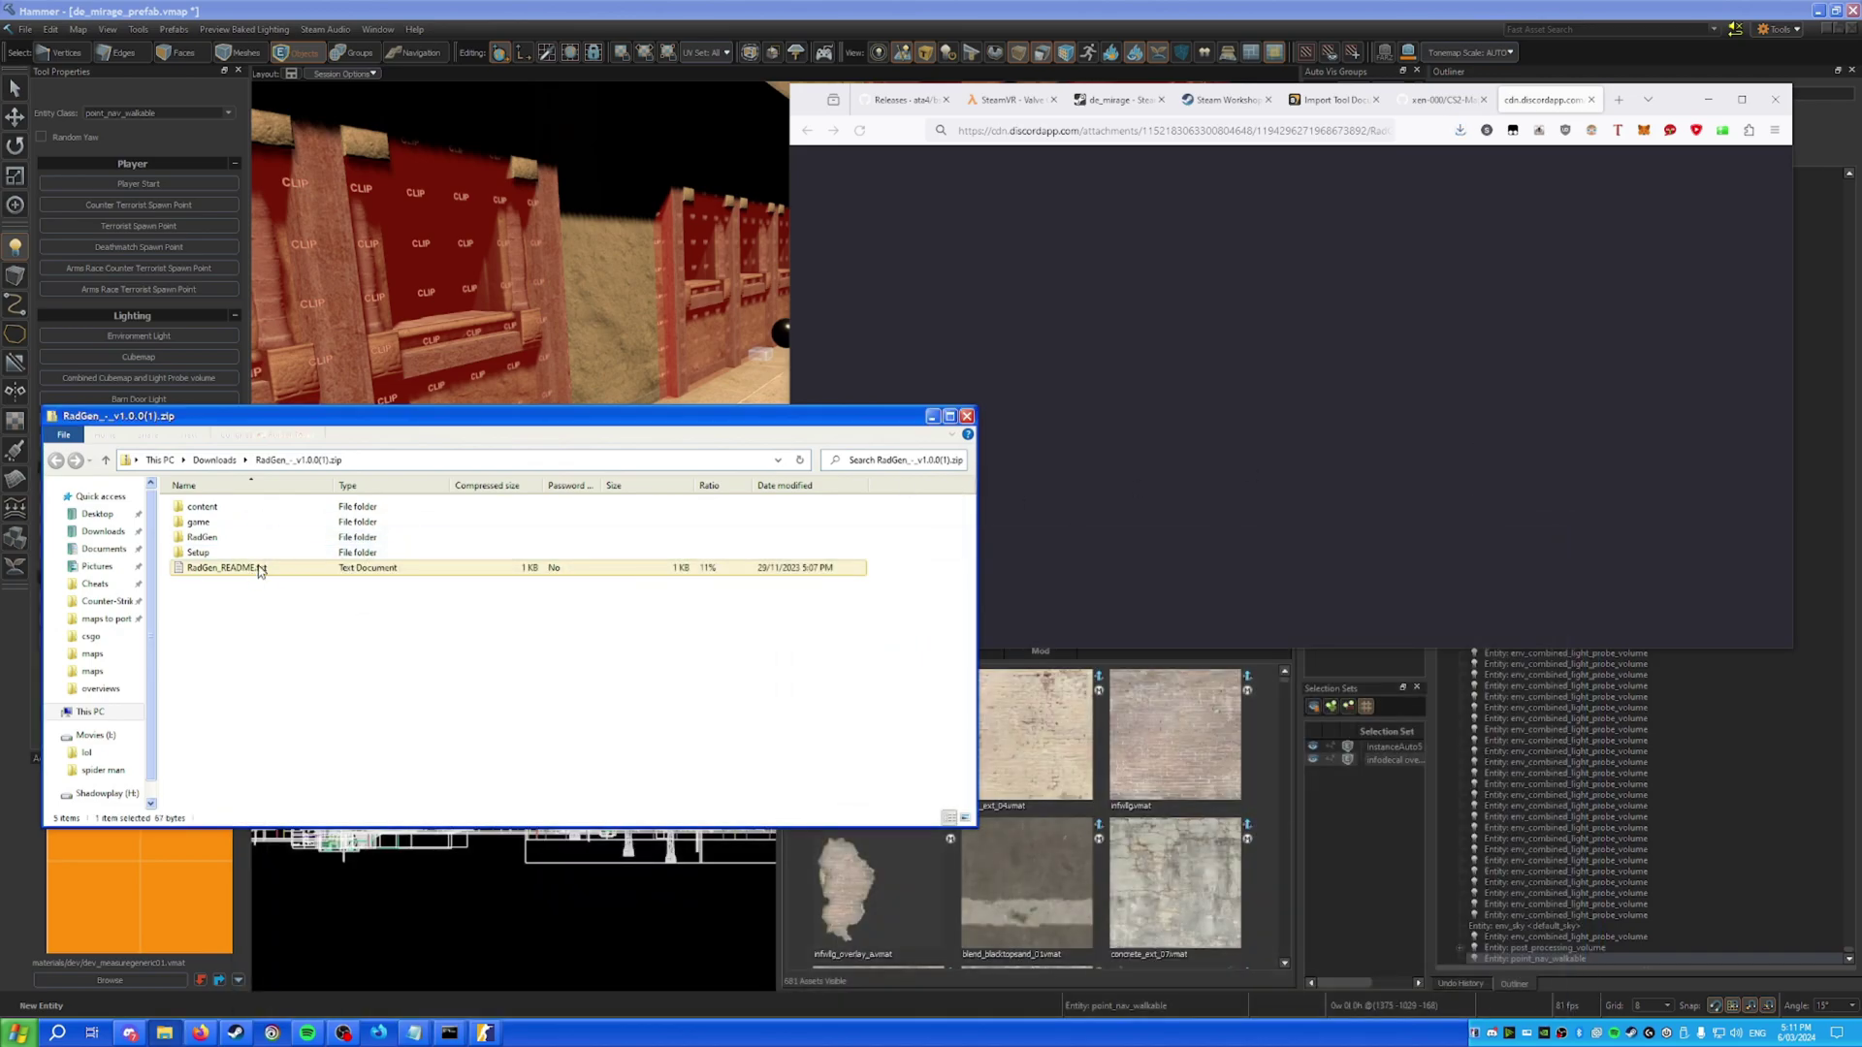
{"action": "double_click", "coordinate": [236, 551]}
{"action": "left_click", "coordinate": [254, 461]}
{"action": "double_click", "coordinate": [225, 539]}
{"action": "double_click", "coordinate": [388, 568]}
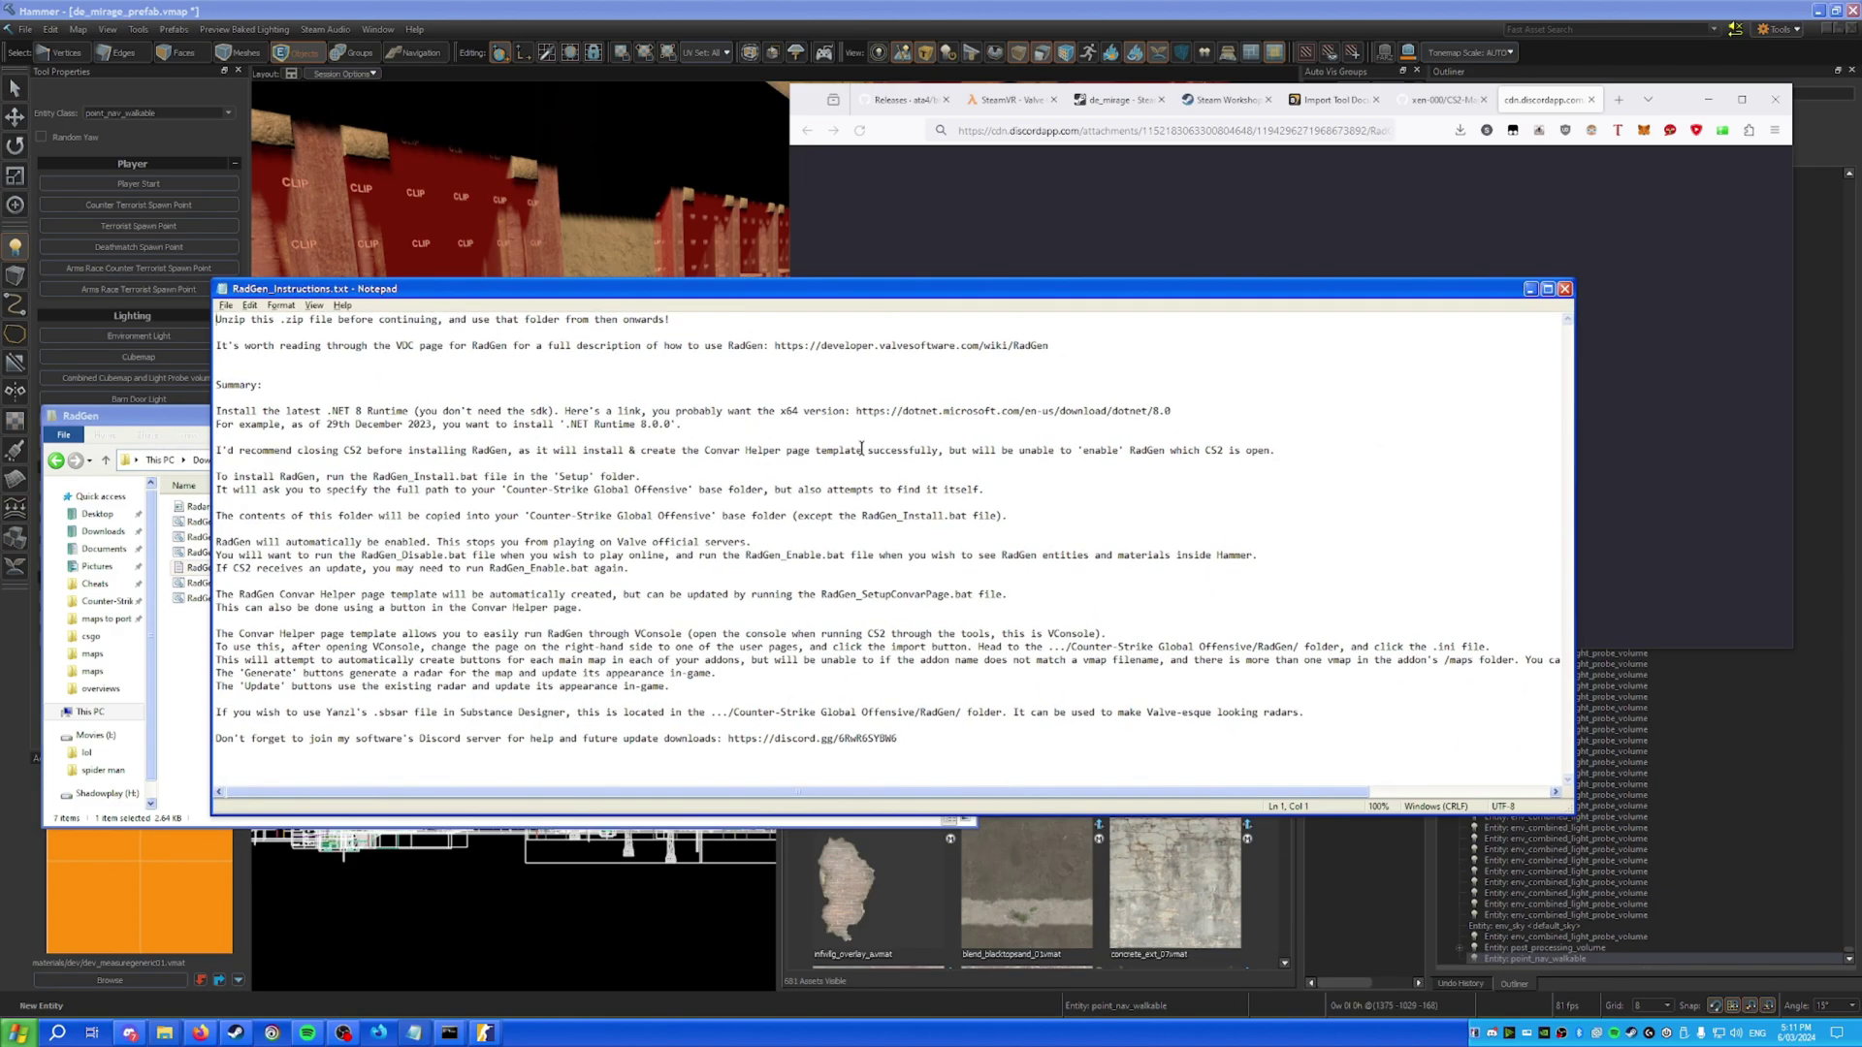
Close the RadGen instructions and browser, switch to the Counter-Strike 2 window and open VConsole to view the RadGen Convar Helper page.
{"action": "left_click", "coordinate": [1564, 289]}
{"action": "left_click", "coordinate": [716, 140]}
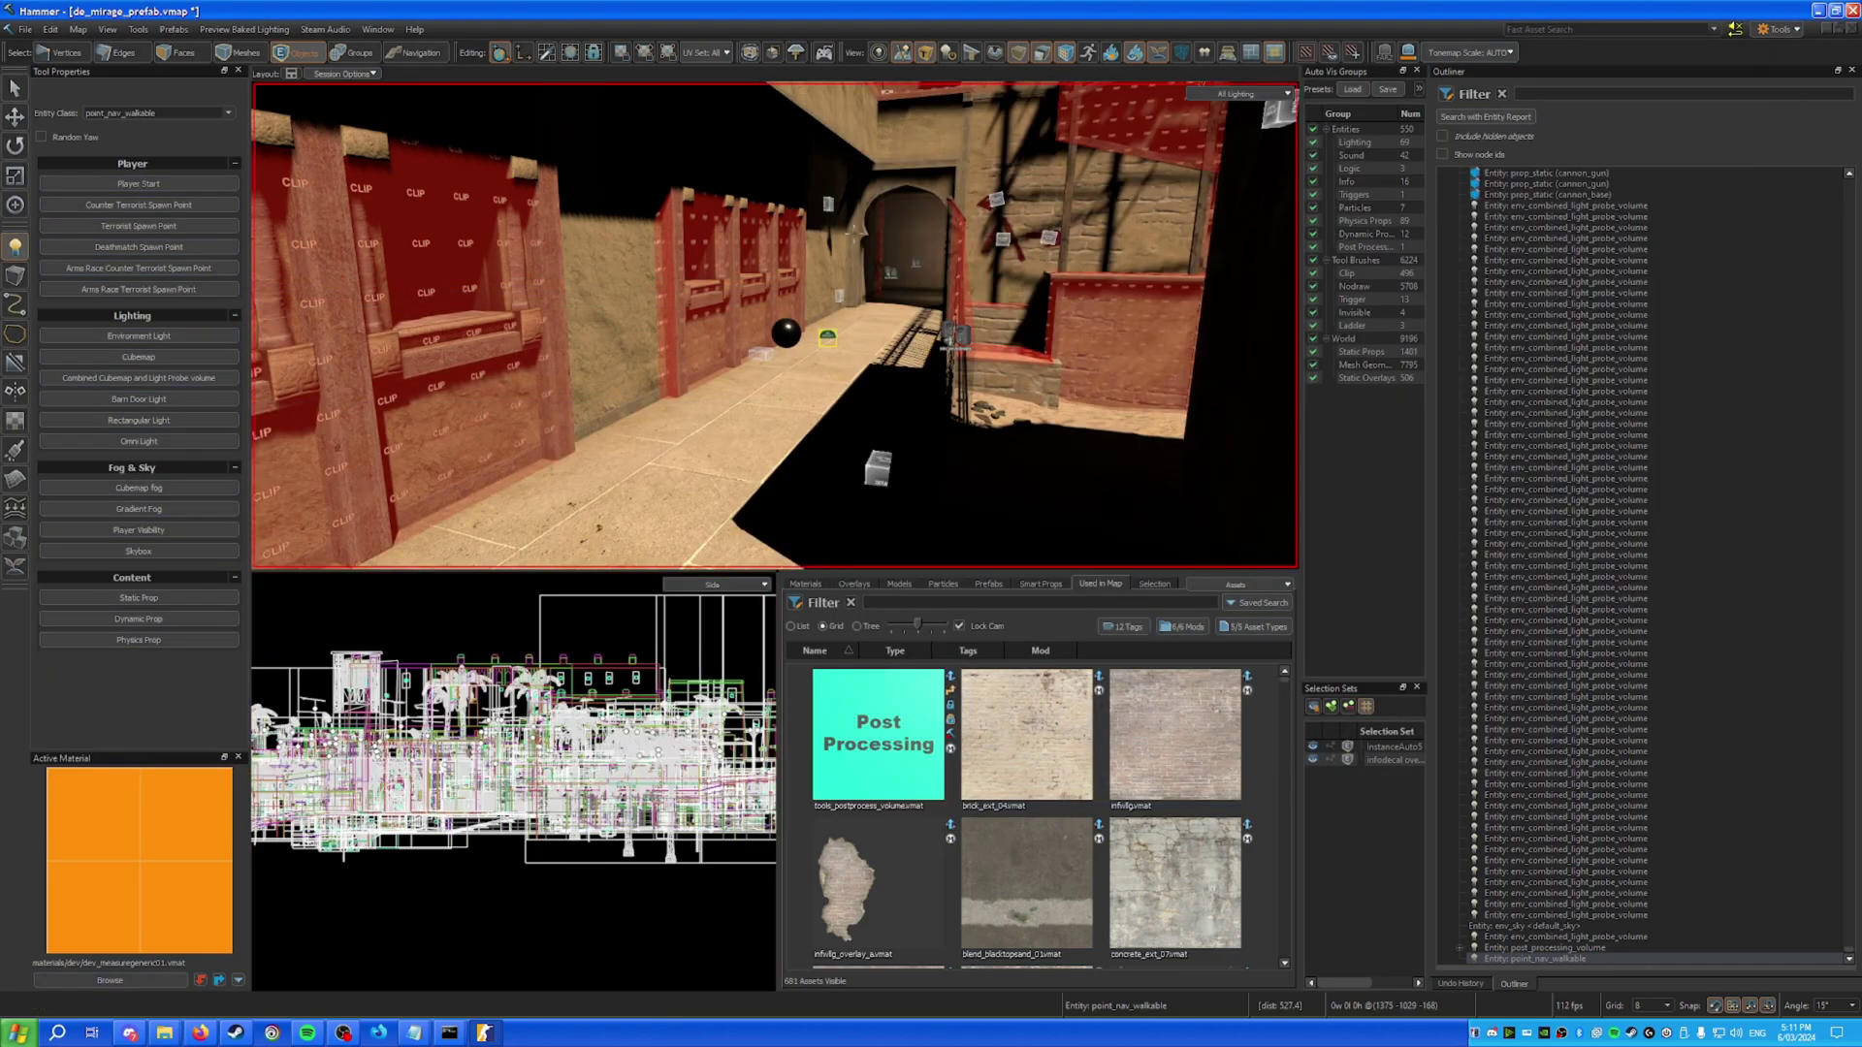
{"action": "mouse_move", "coordinate": [456, 1023]}
{"action": "left_click", "coordinate": [342, 965]}
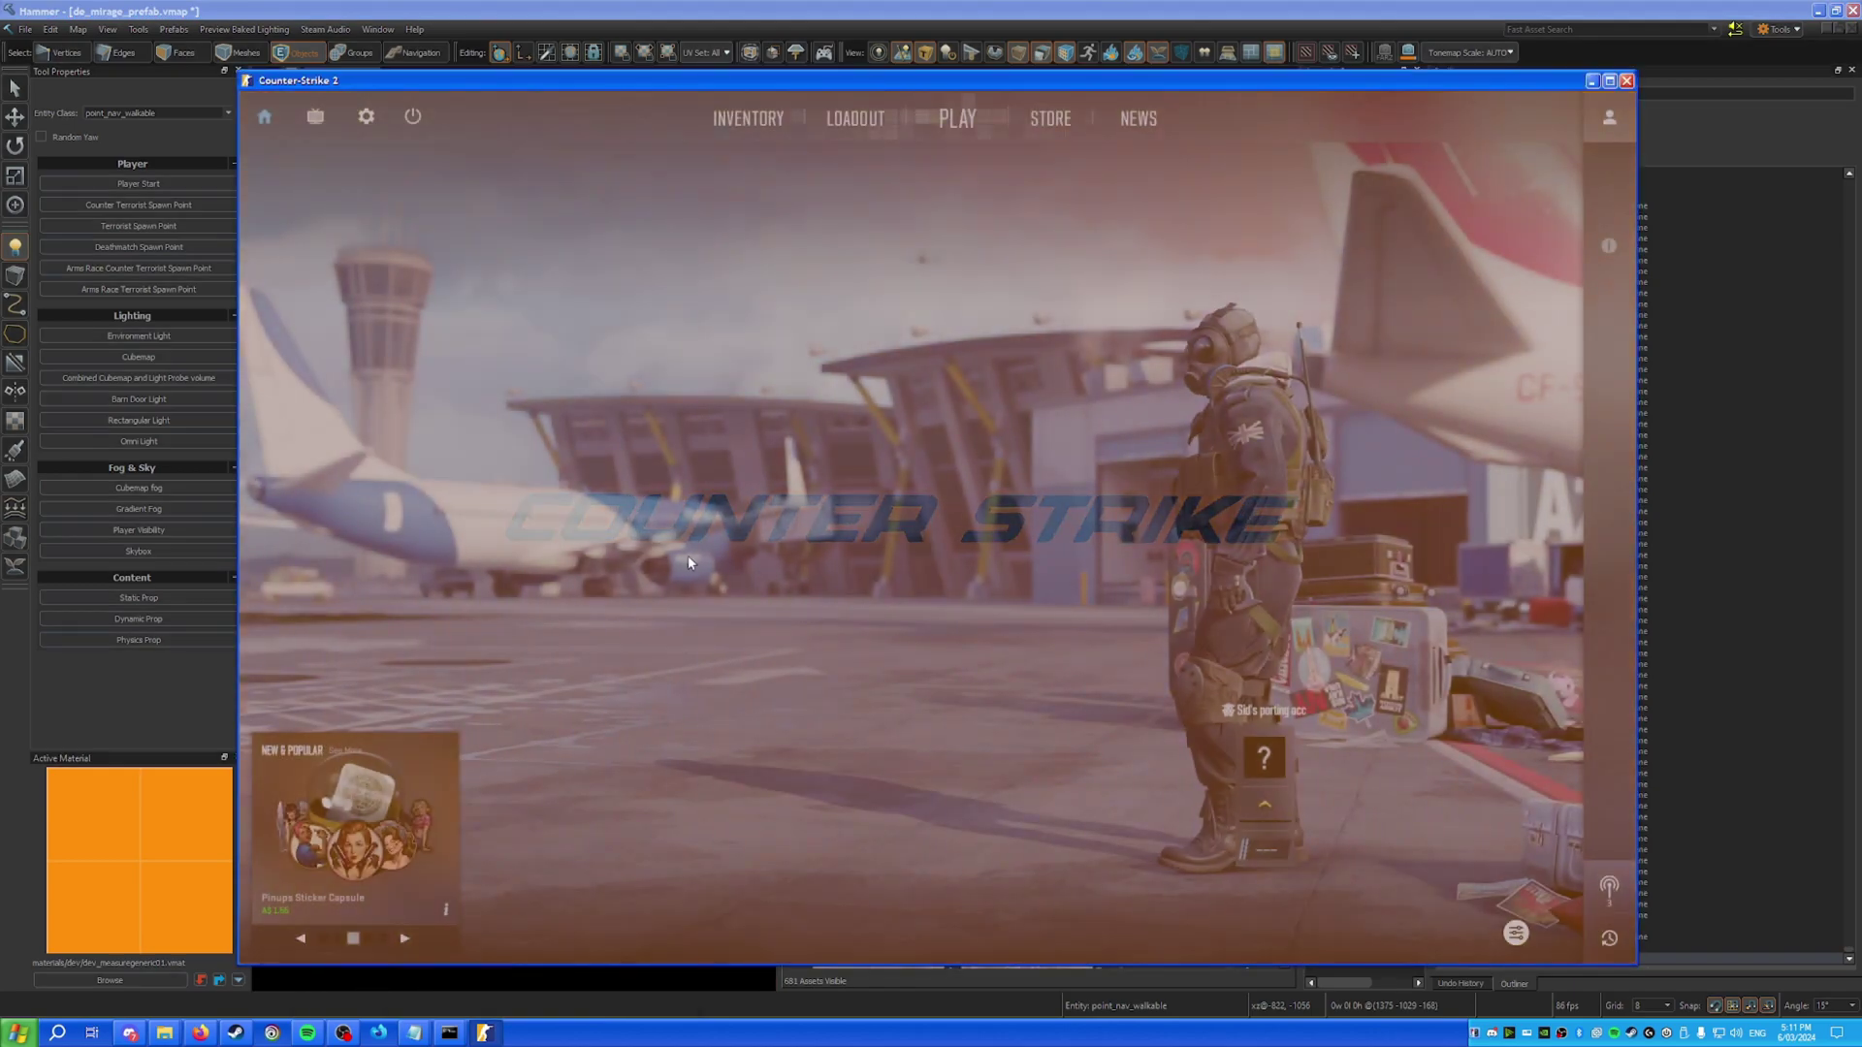
{"action": "key", "text": "grave"}
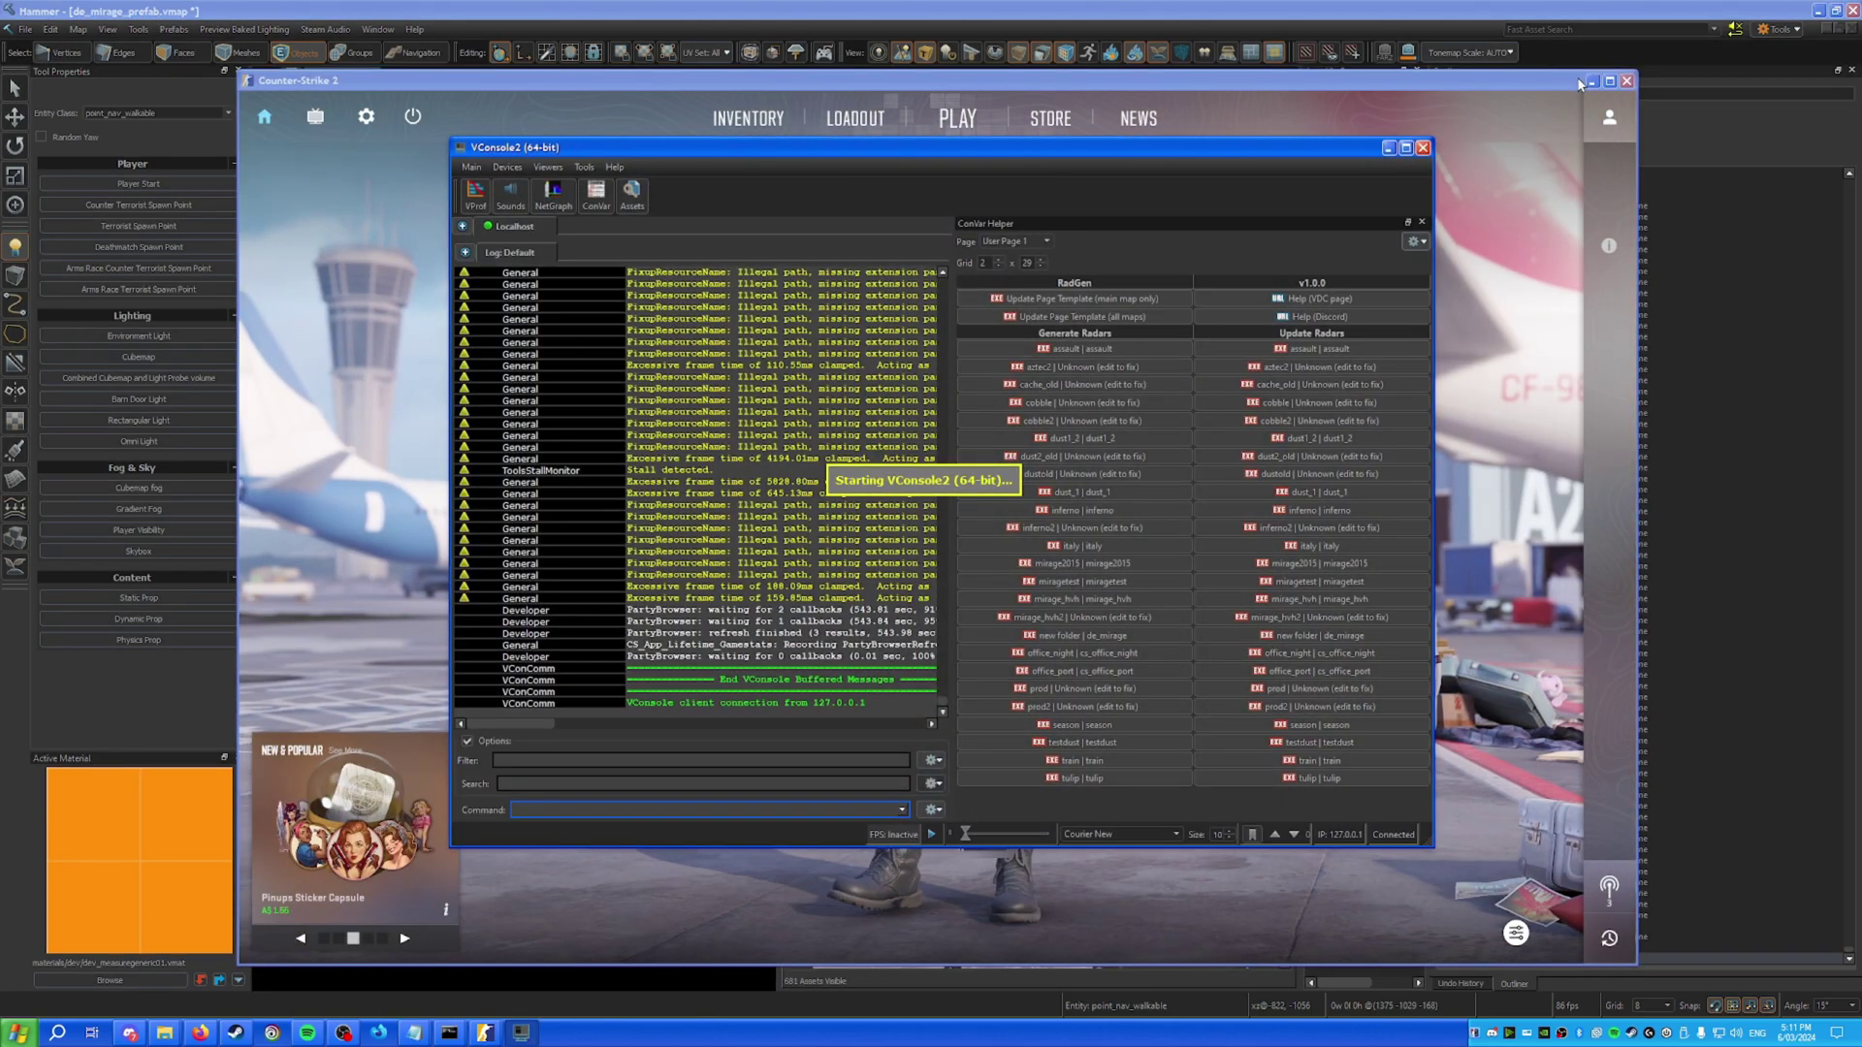
{"action": "left_click", "coordinate": [1592, 81]}
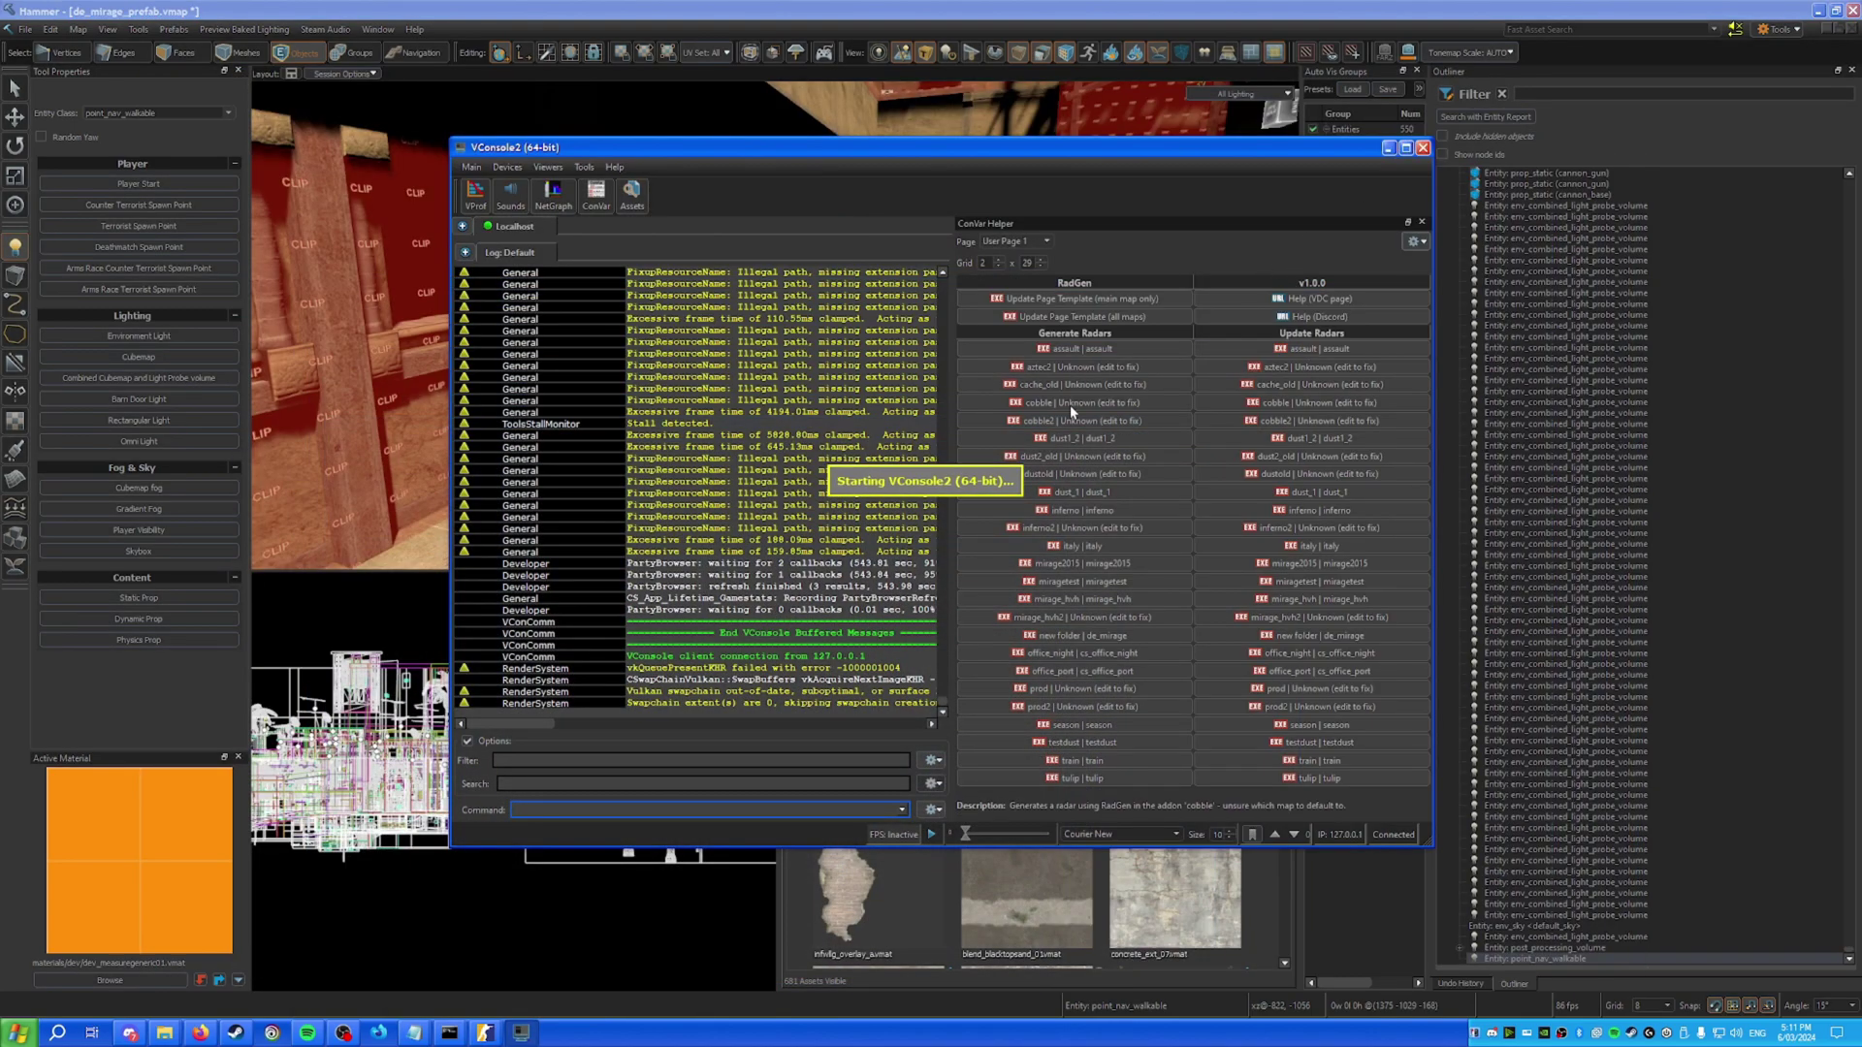
Switch to the maps folder window in File Explorer and browse to mirage > de_mirage > resource > overviews.
{"action": "mouse_move", "coordinate": [177, 1042]}
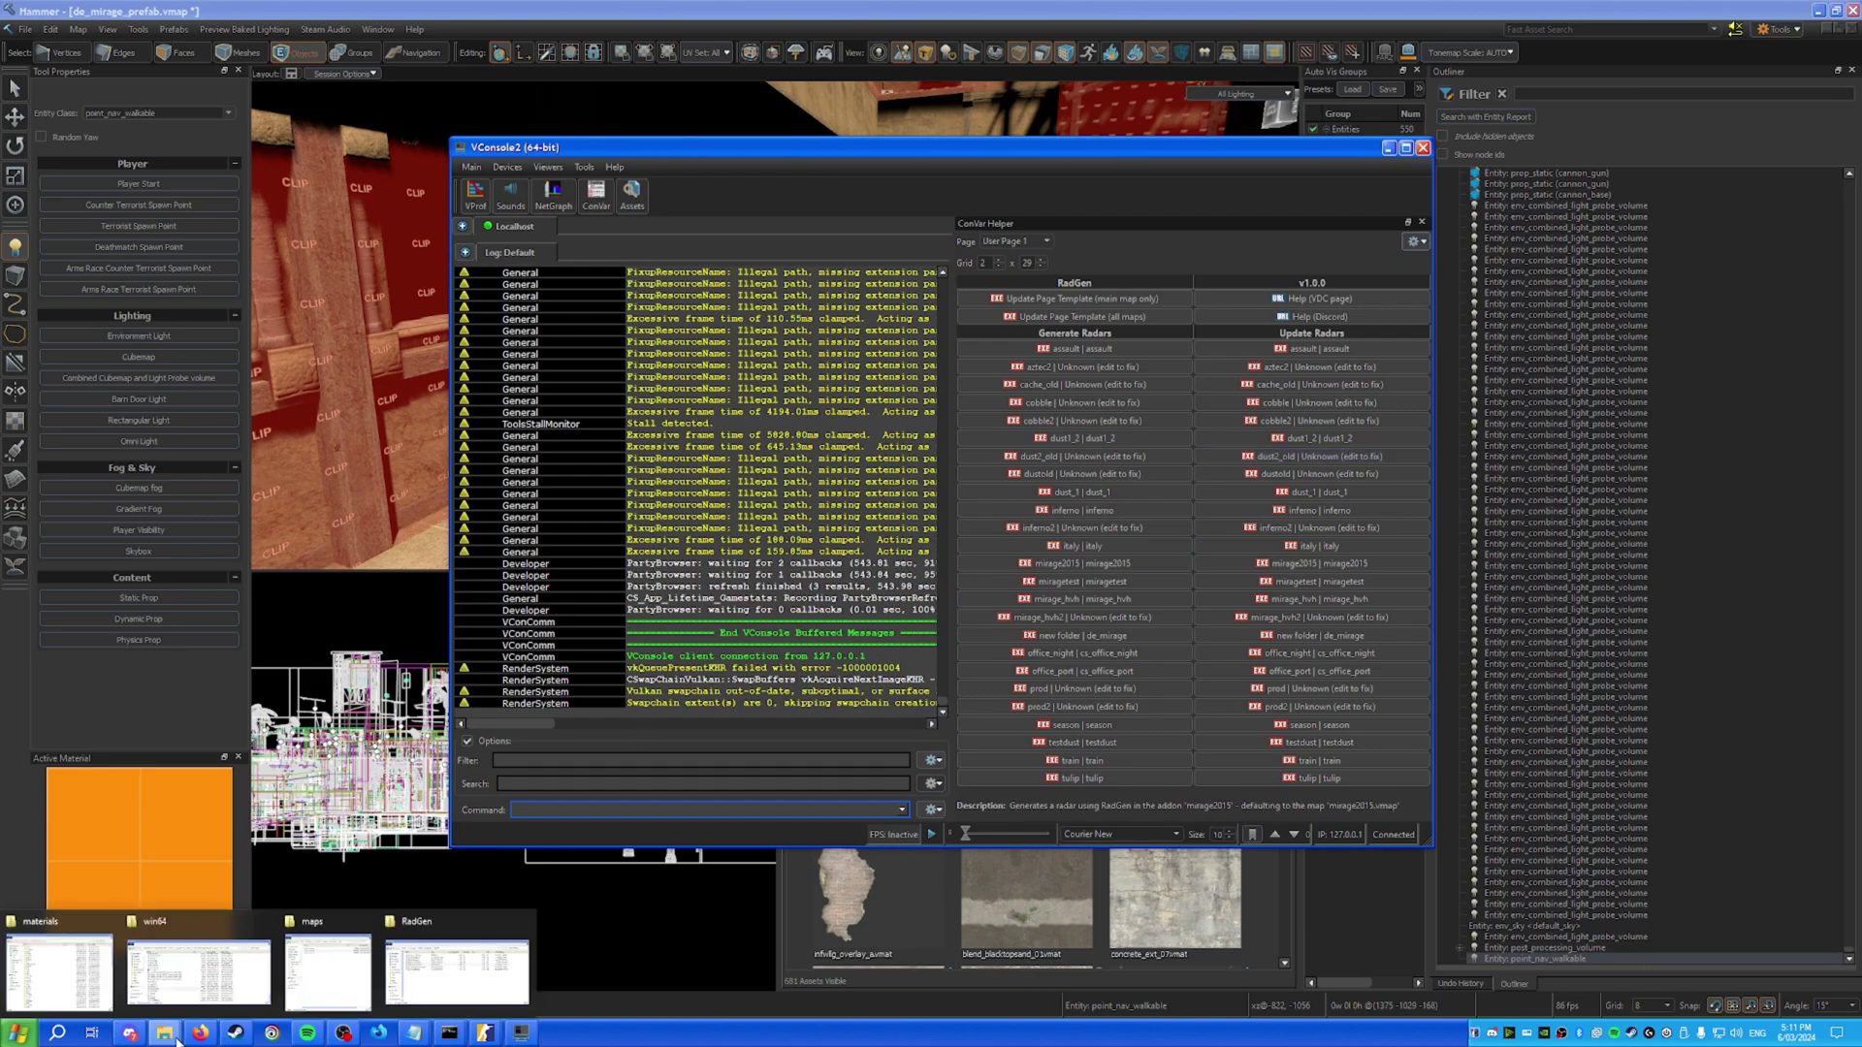
{"action": "left_click", "coordinate": [328, 971]}
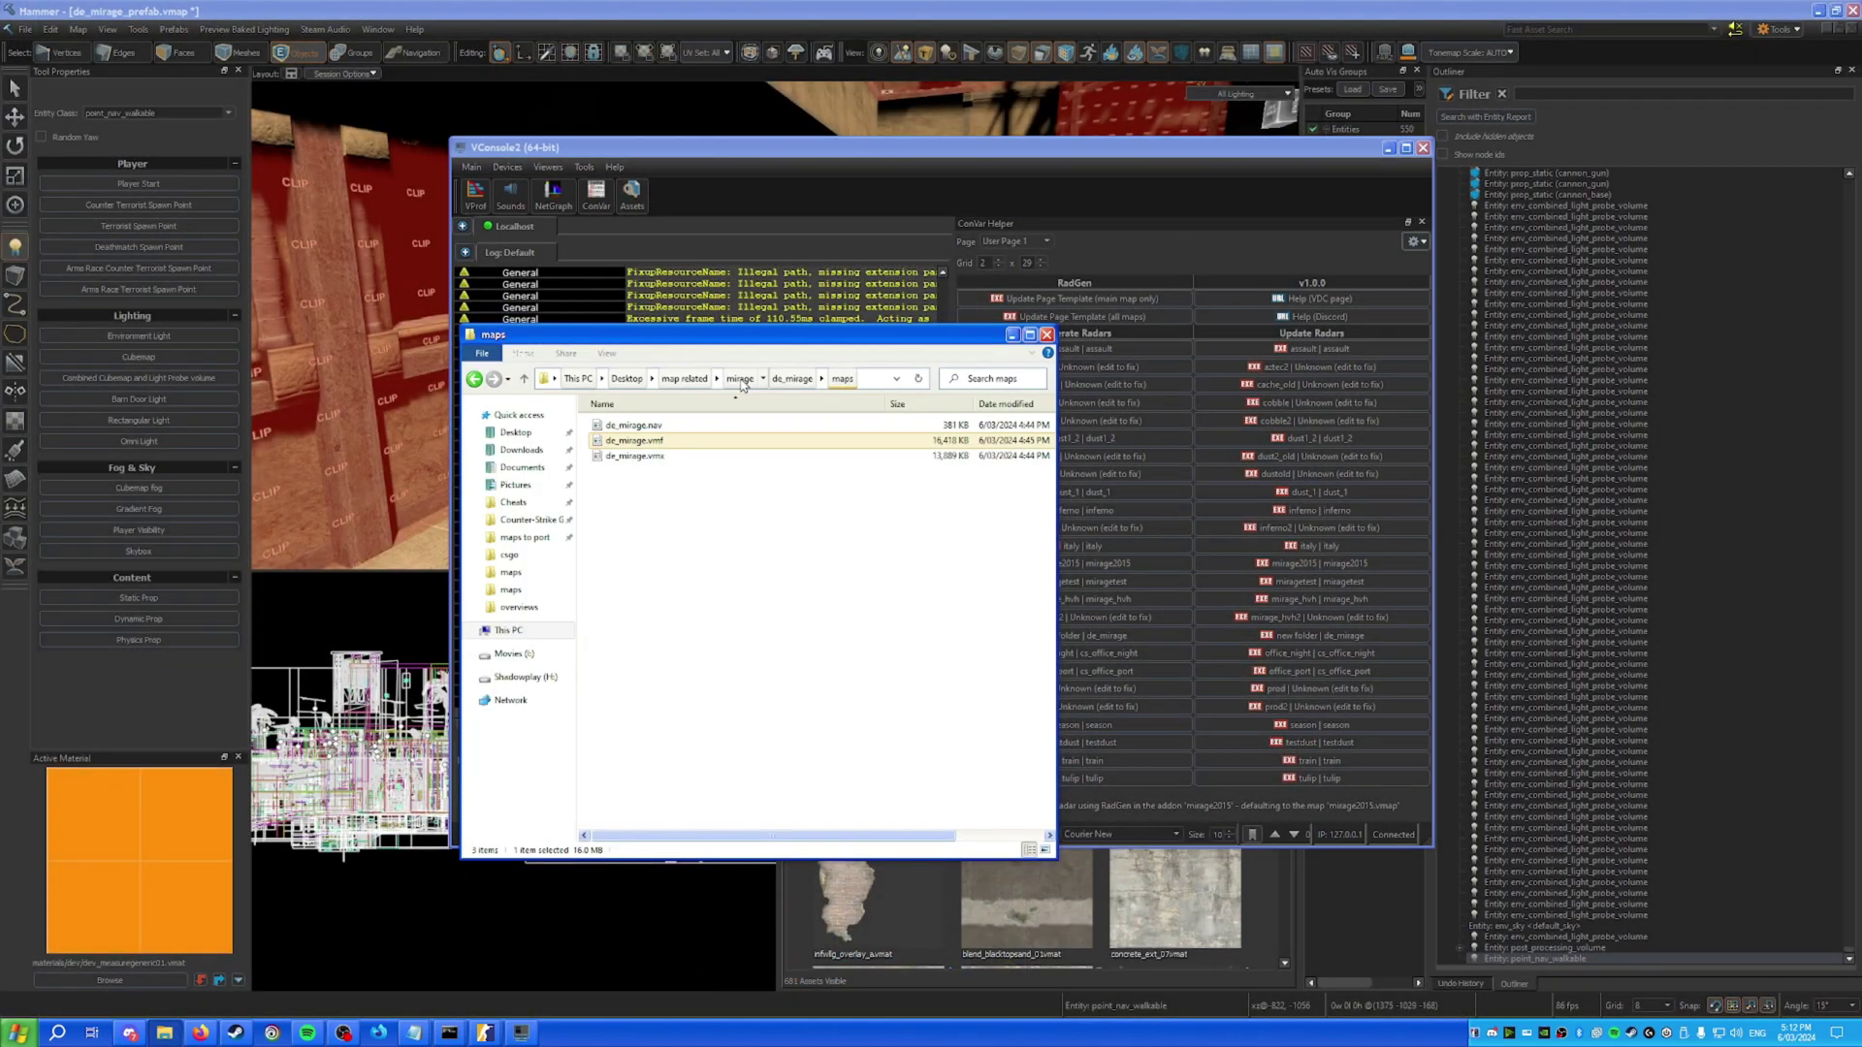
{"action": "left_click", "coordinate": [740, 379]}
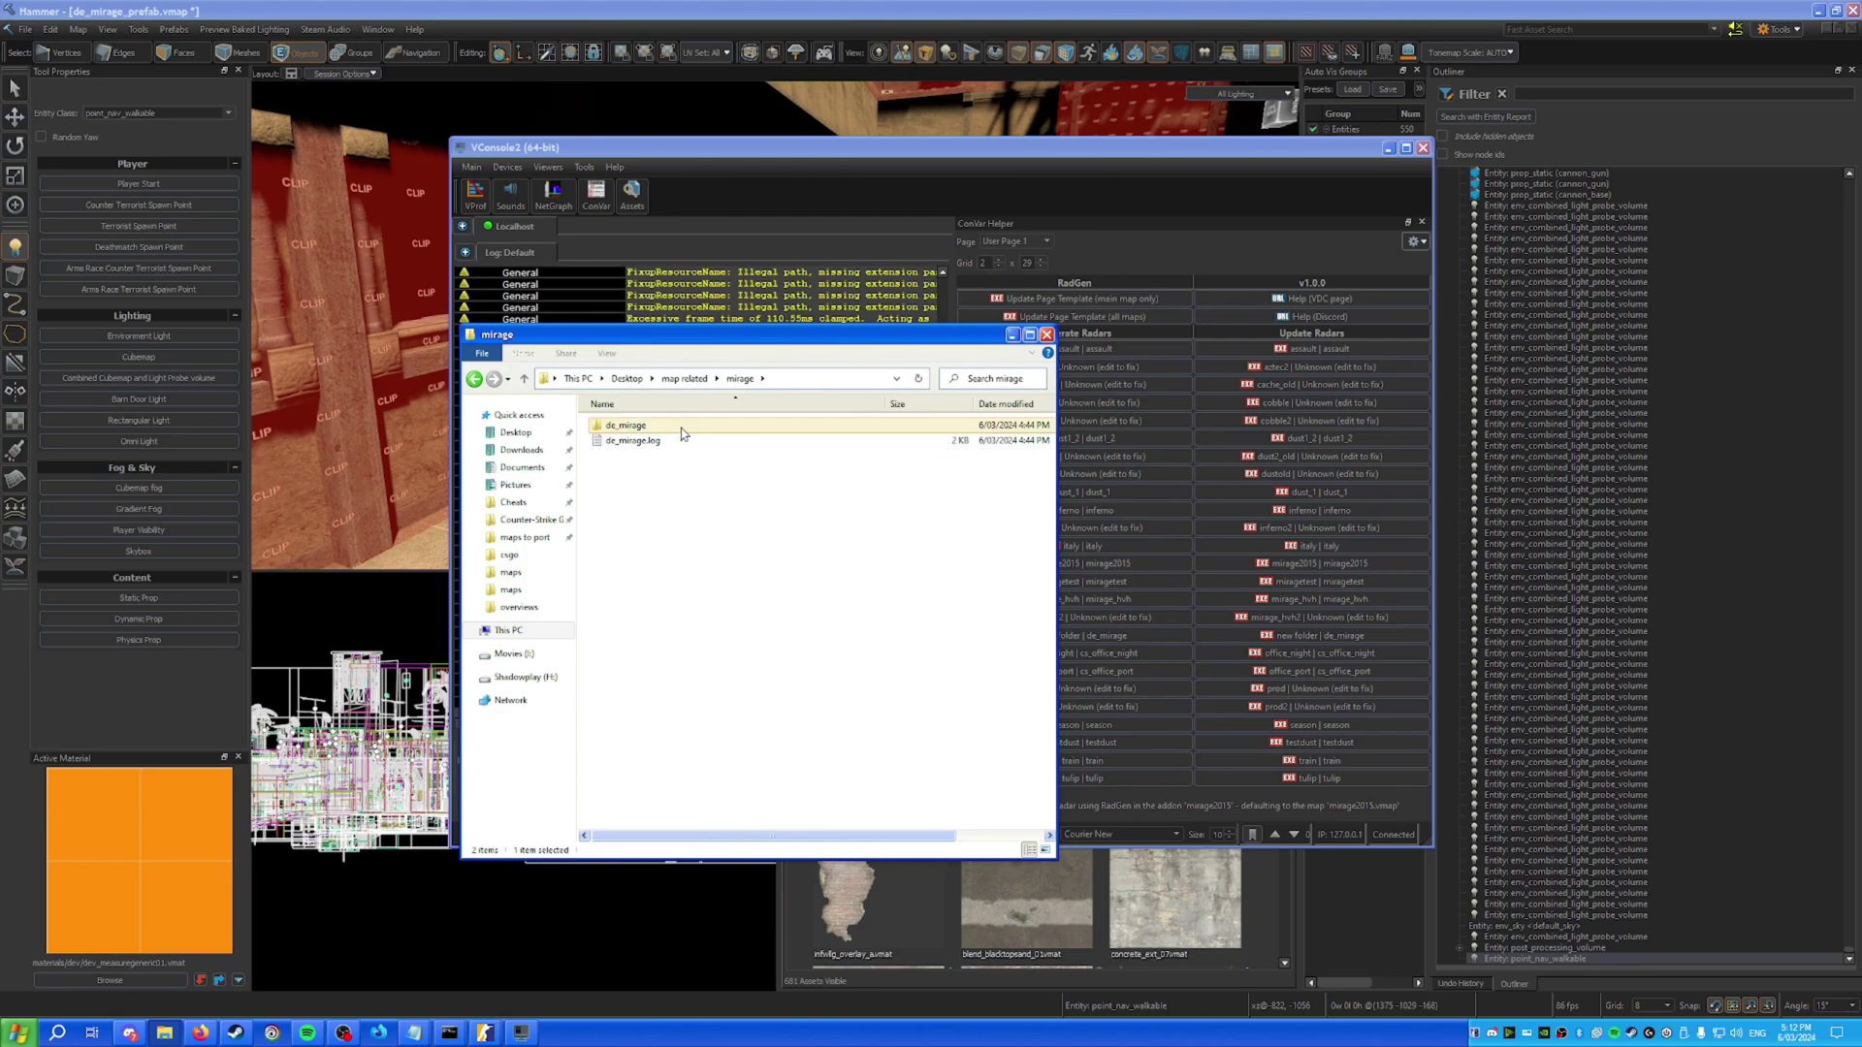
{"action": "double_click", "coordinate": [682, 426]}
{"action": "double_click", "coordinate": [665, 441]}
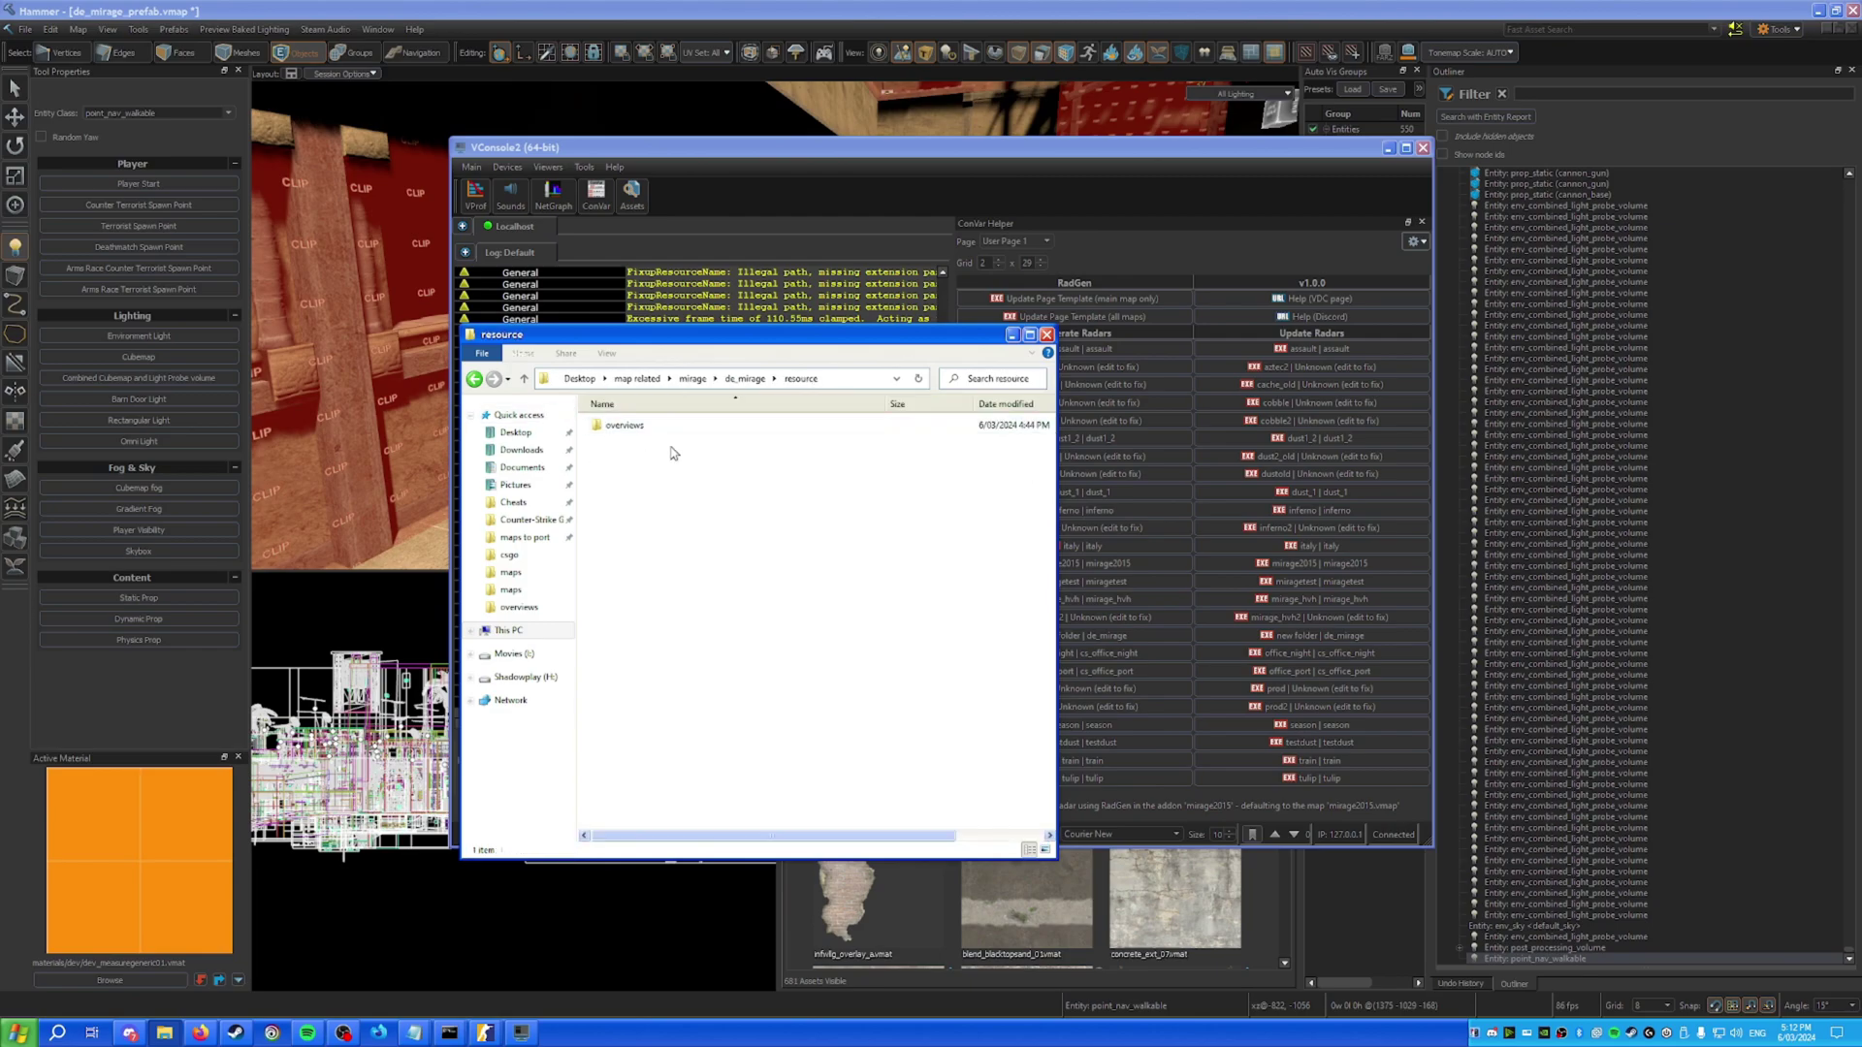
{"action": "double_click", "coordinate": [626, 426]}
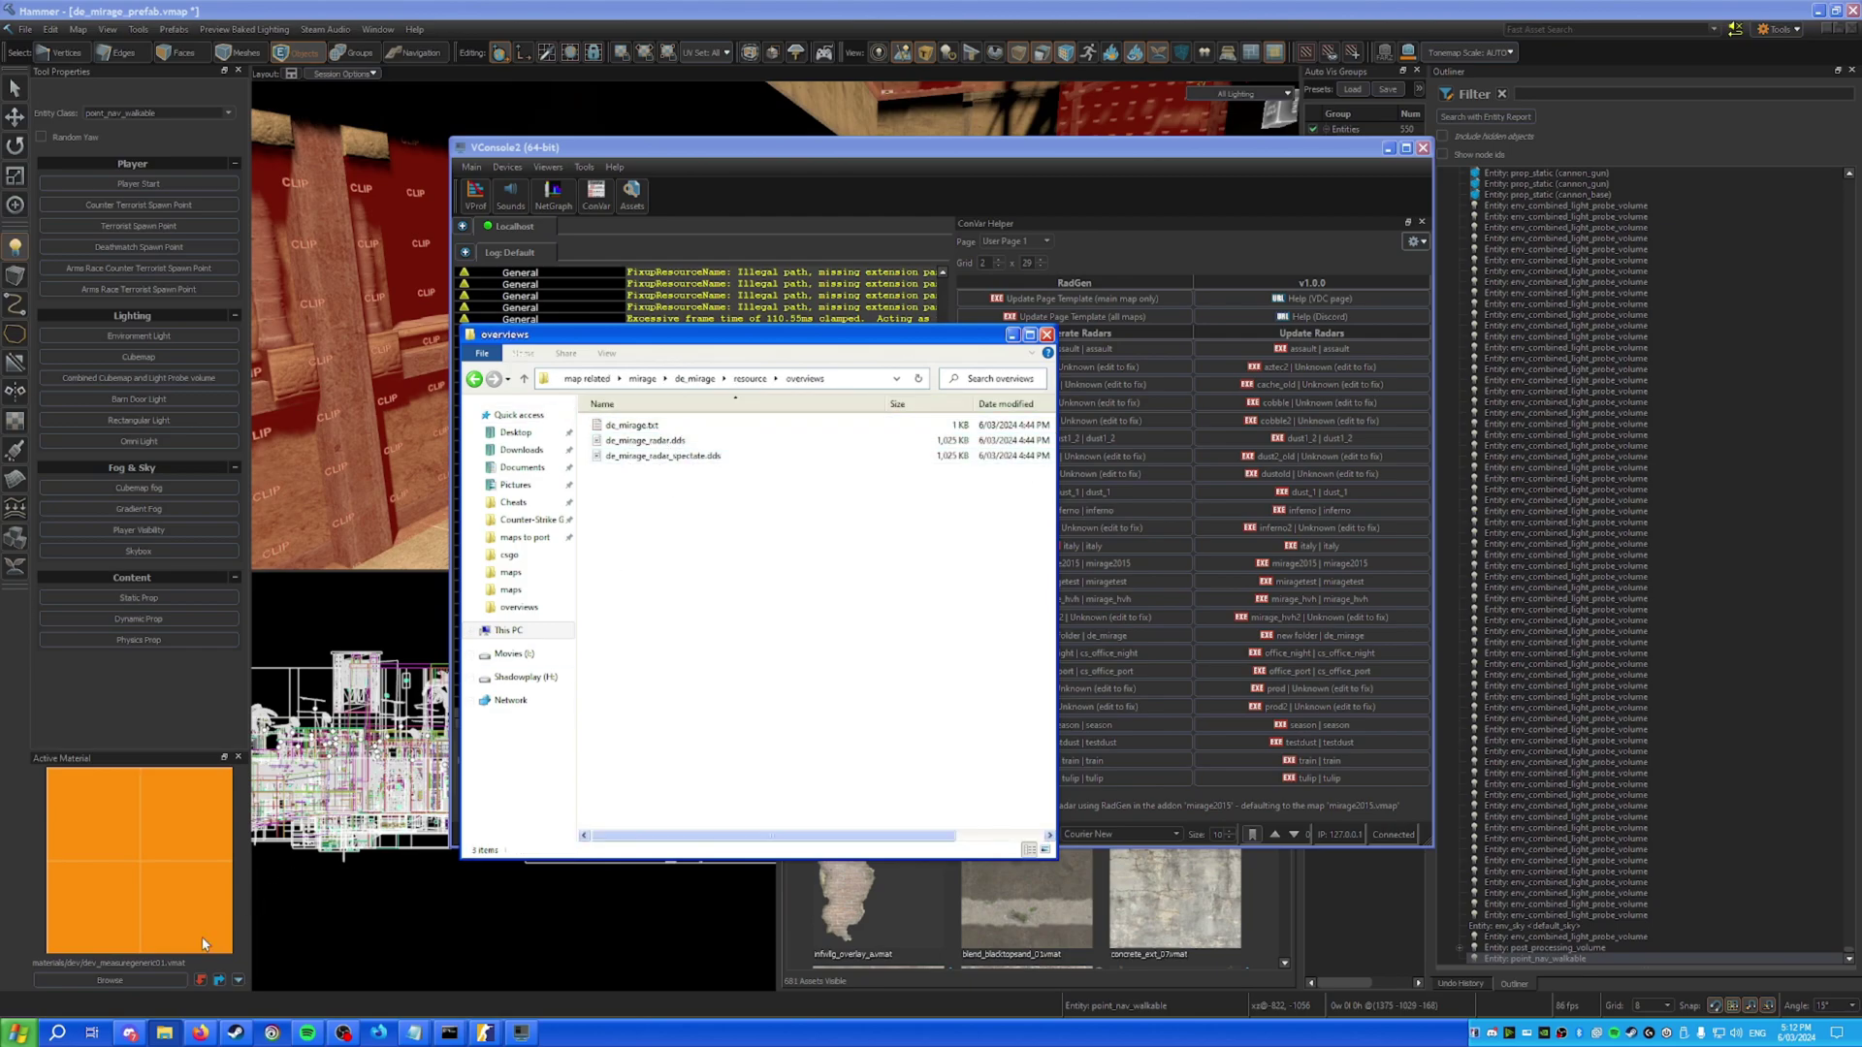
Launch paint.net, open de_mirage_radar.dds from the overviews folder in it, and dismiss the update offer.
{"action": "key", "text": "super"}
{"action": "type", "text": "paint.net"}
{"action": "key", "text": "Return"}
{"action": "left_click", "coordinate": [679, 443]}
{"action": "left_click_drag", "start_coordinate": [534, 442], "coordinate": [388, 427]}
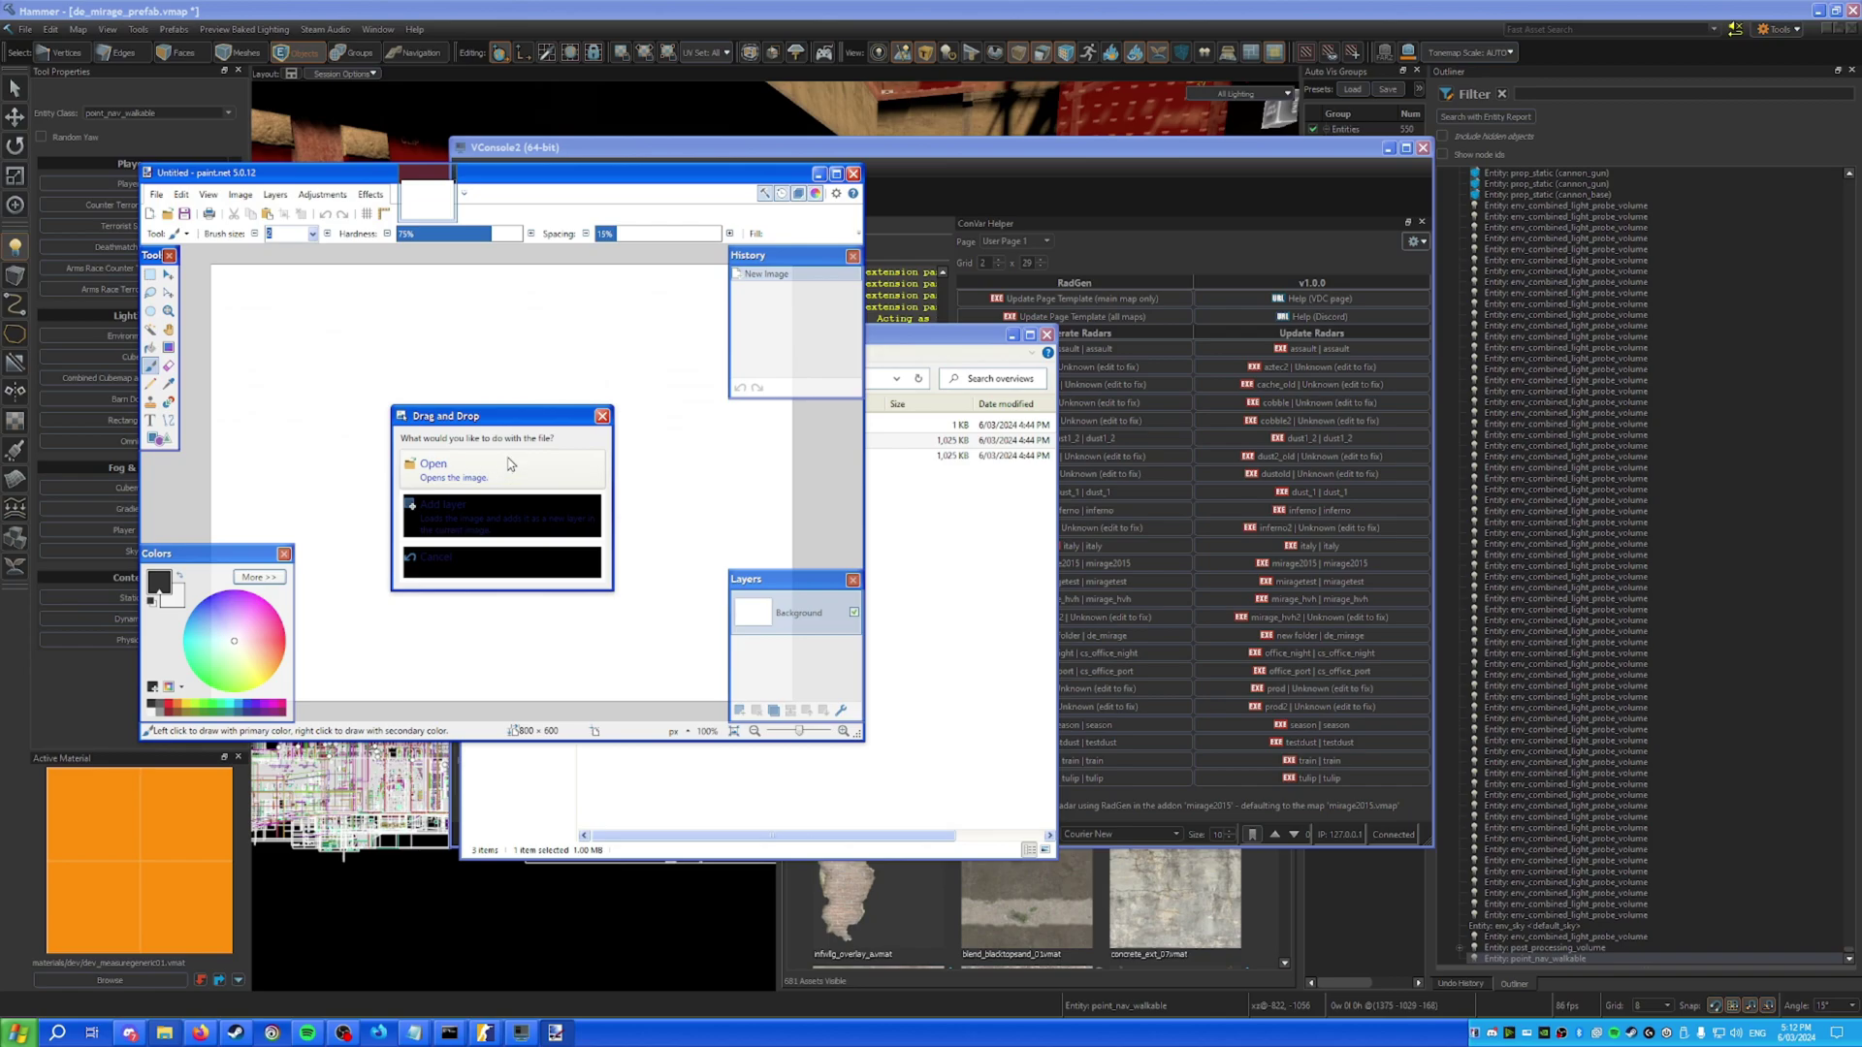
{"action": "left_click", "coordinate": [513, 471]}
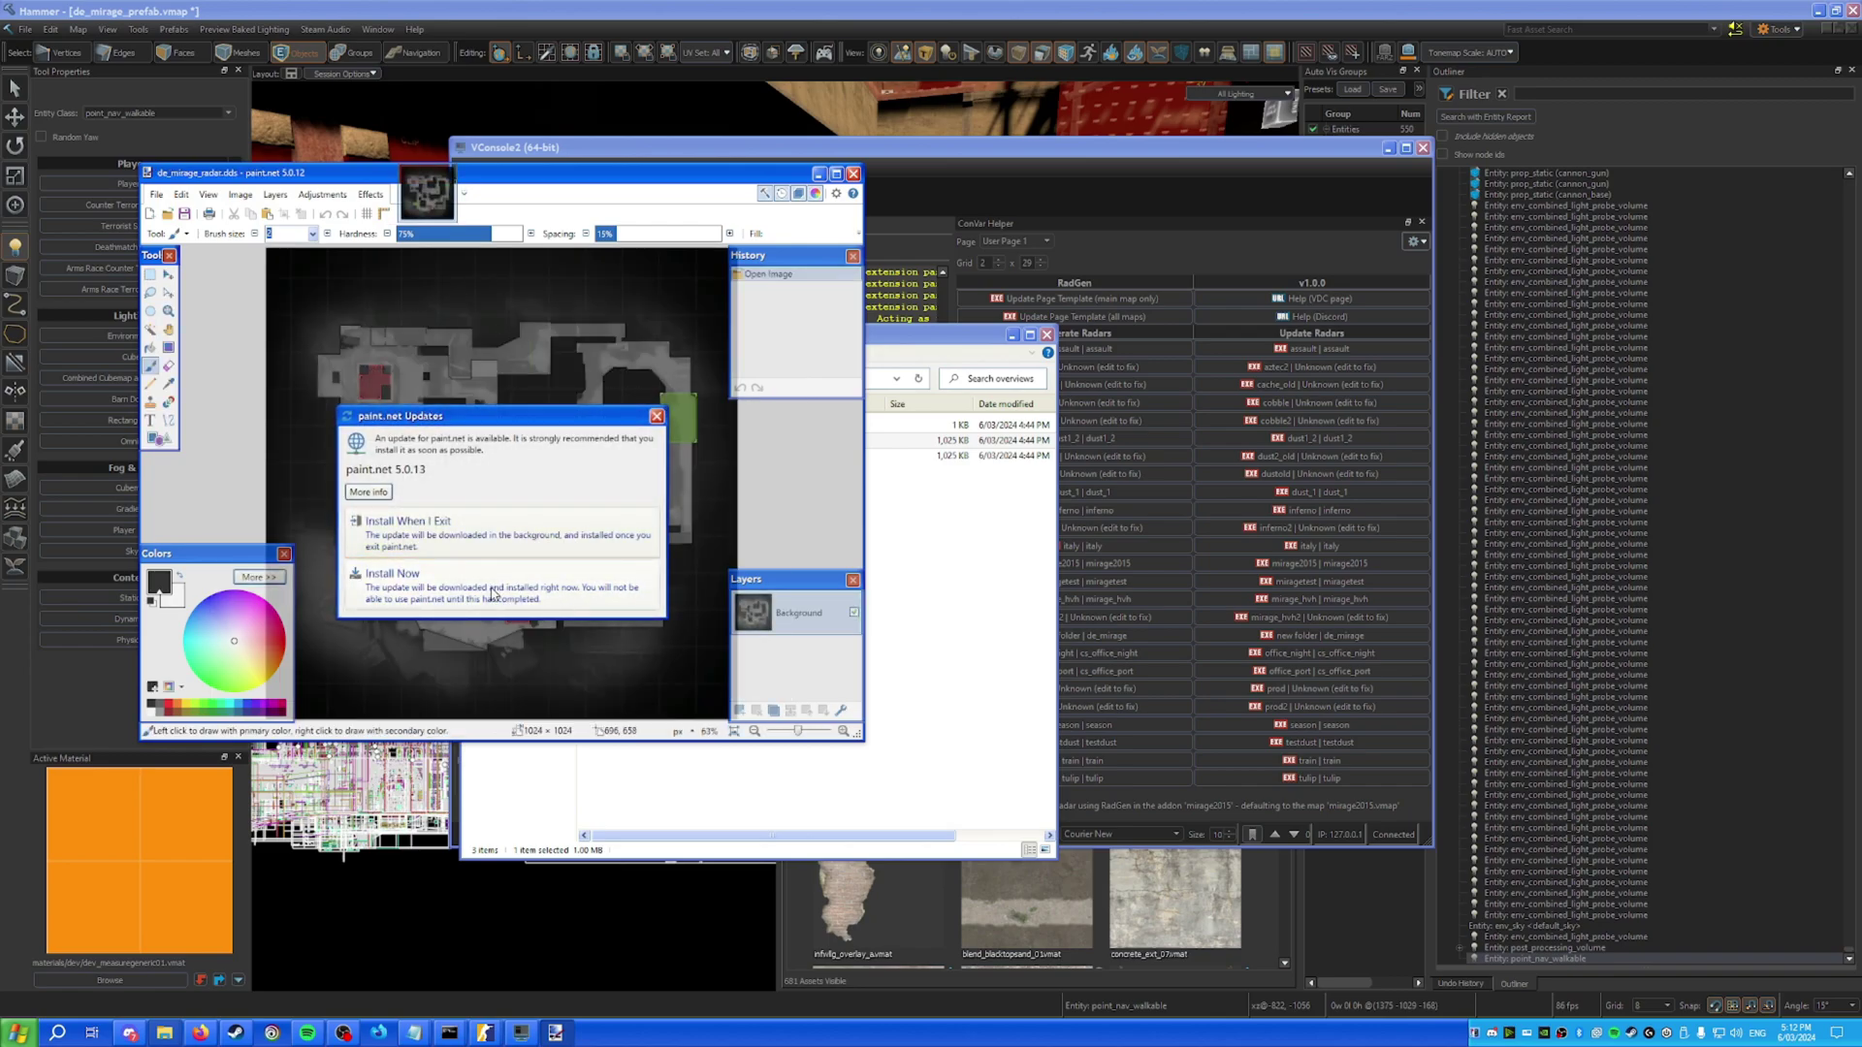
{"action": "left_click", "coordinate": [657, 416]}
Start saving a copy of the radar image and browse to the content/csgo_addons/mirage_2 folder of Counter-Strike Global Offensive.
{"action": "left_click", "coordinate": [156, 194]}
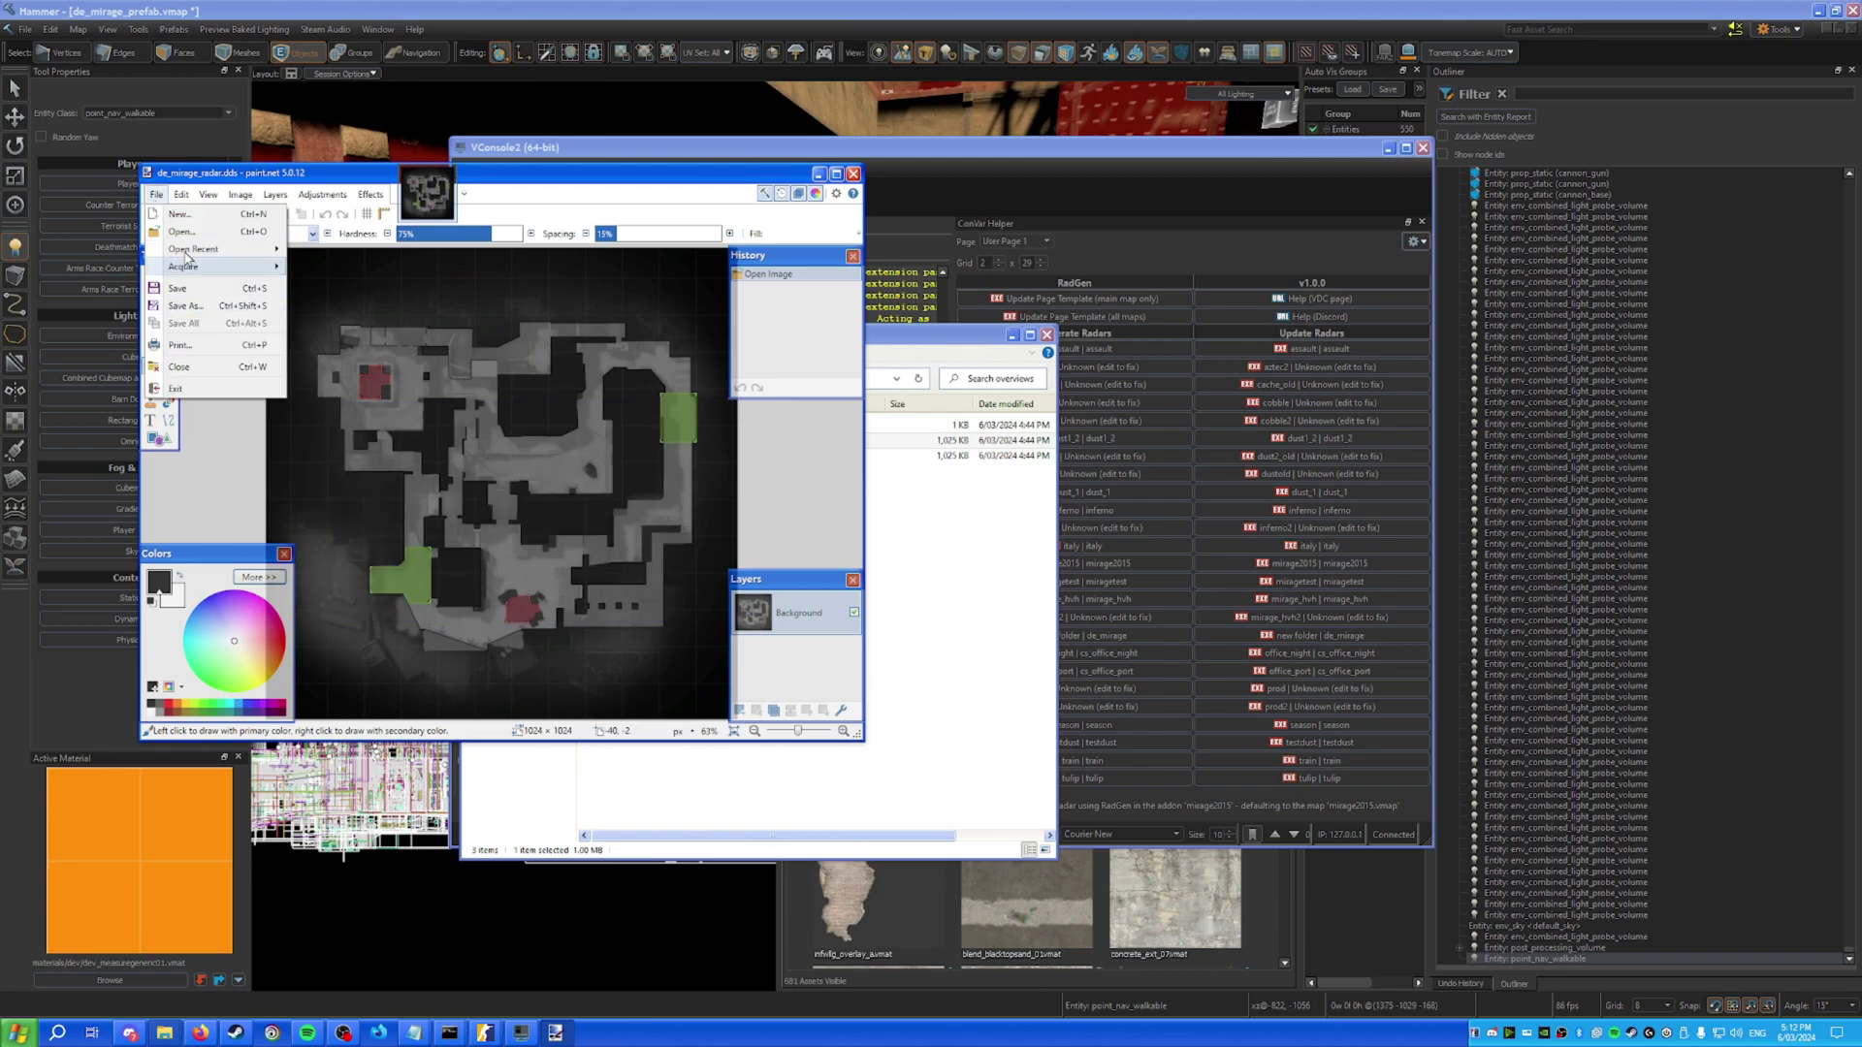
{"action": "left_click", "coordinate": [204, 310]}
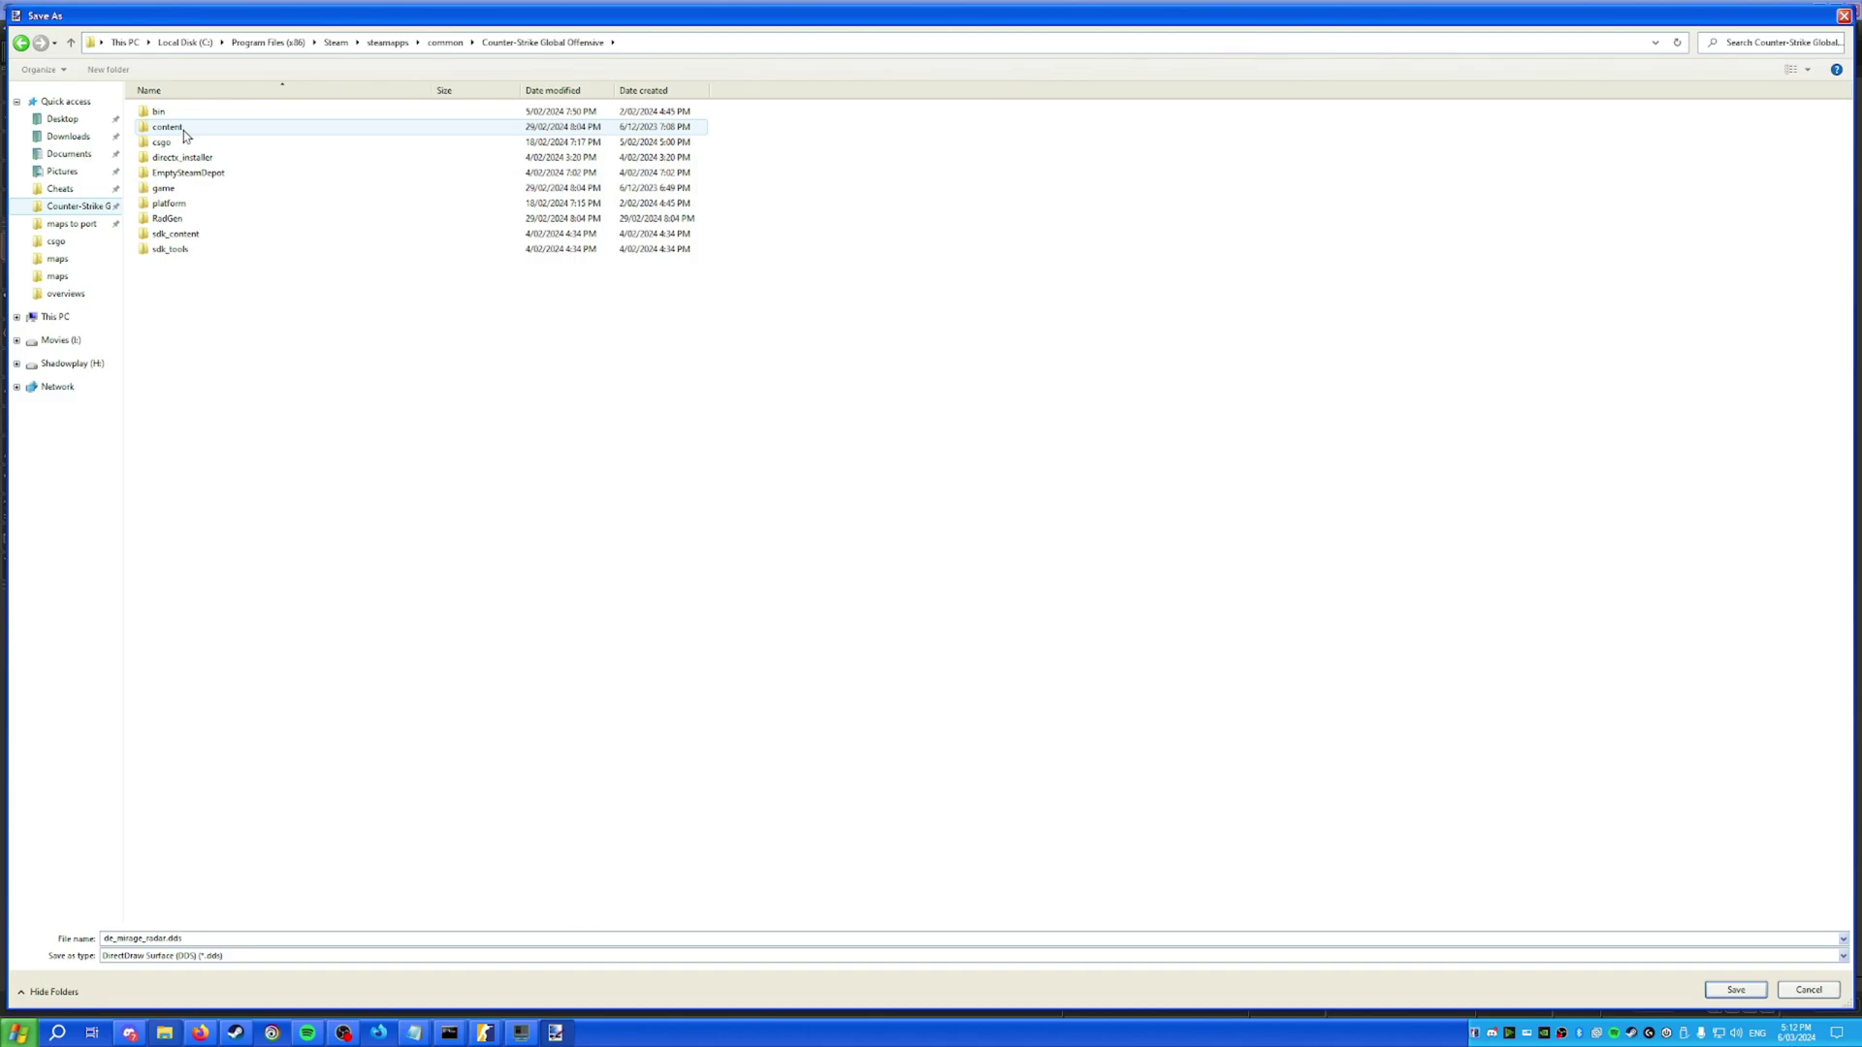
{"action": "double_click", "coordinate": [185, 136]}
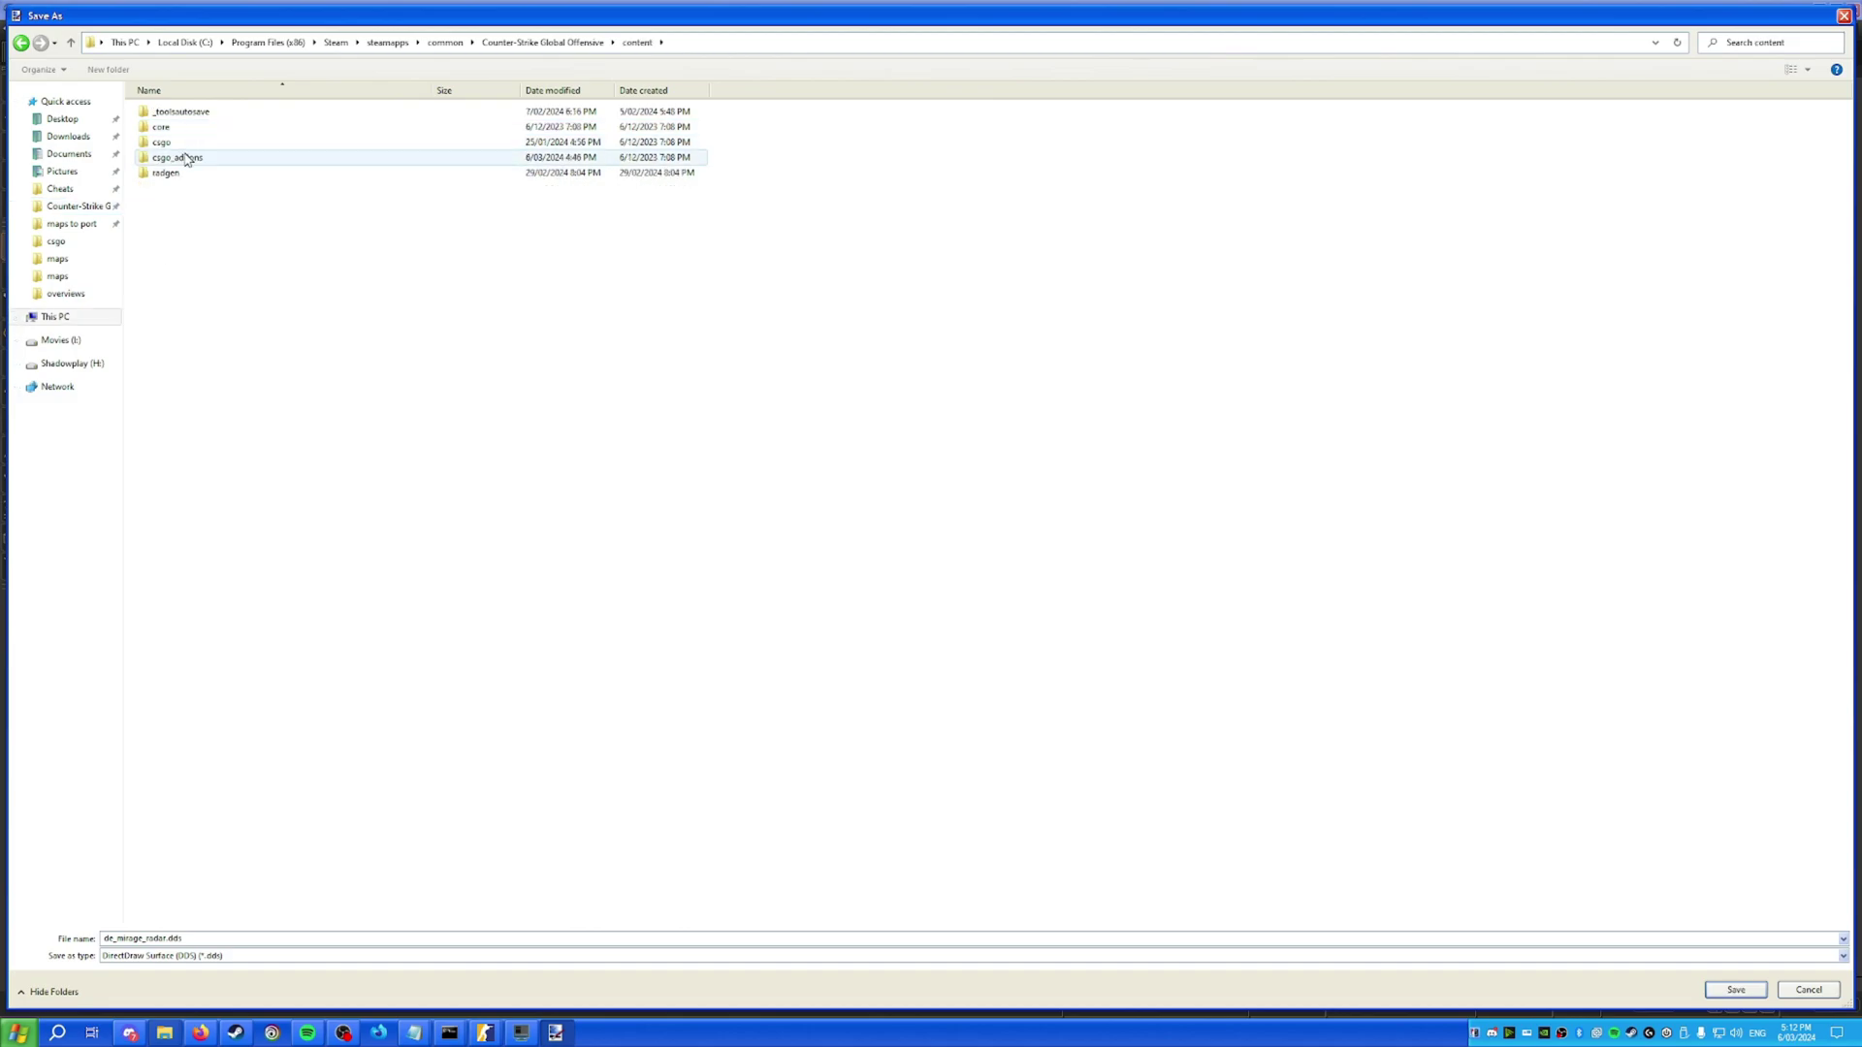
{"action": "double_click", "coordinate": [191, 158]}
{"action": "double_click", "coordinate": [189, 128]}
Create a folder named panorama inside mirage_2 and open it.
{"action": "right_click", "coordinate": [394, 234]}
{"action": "mouse_move", "coordinate": [417, 449]}
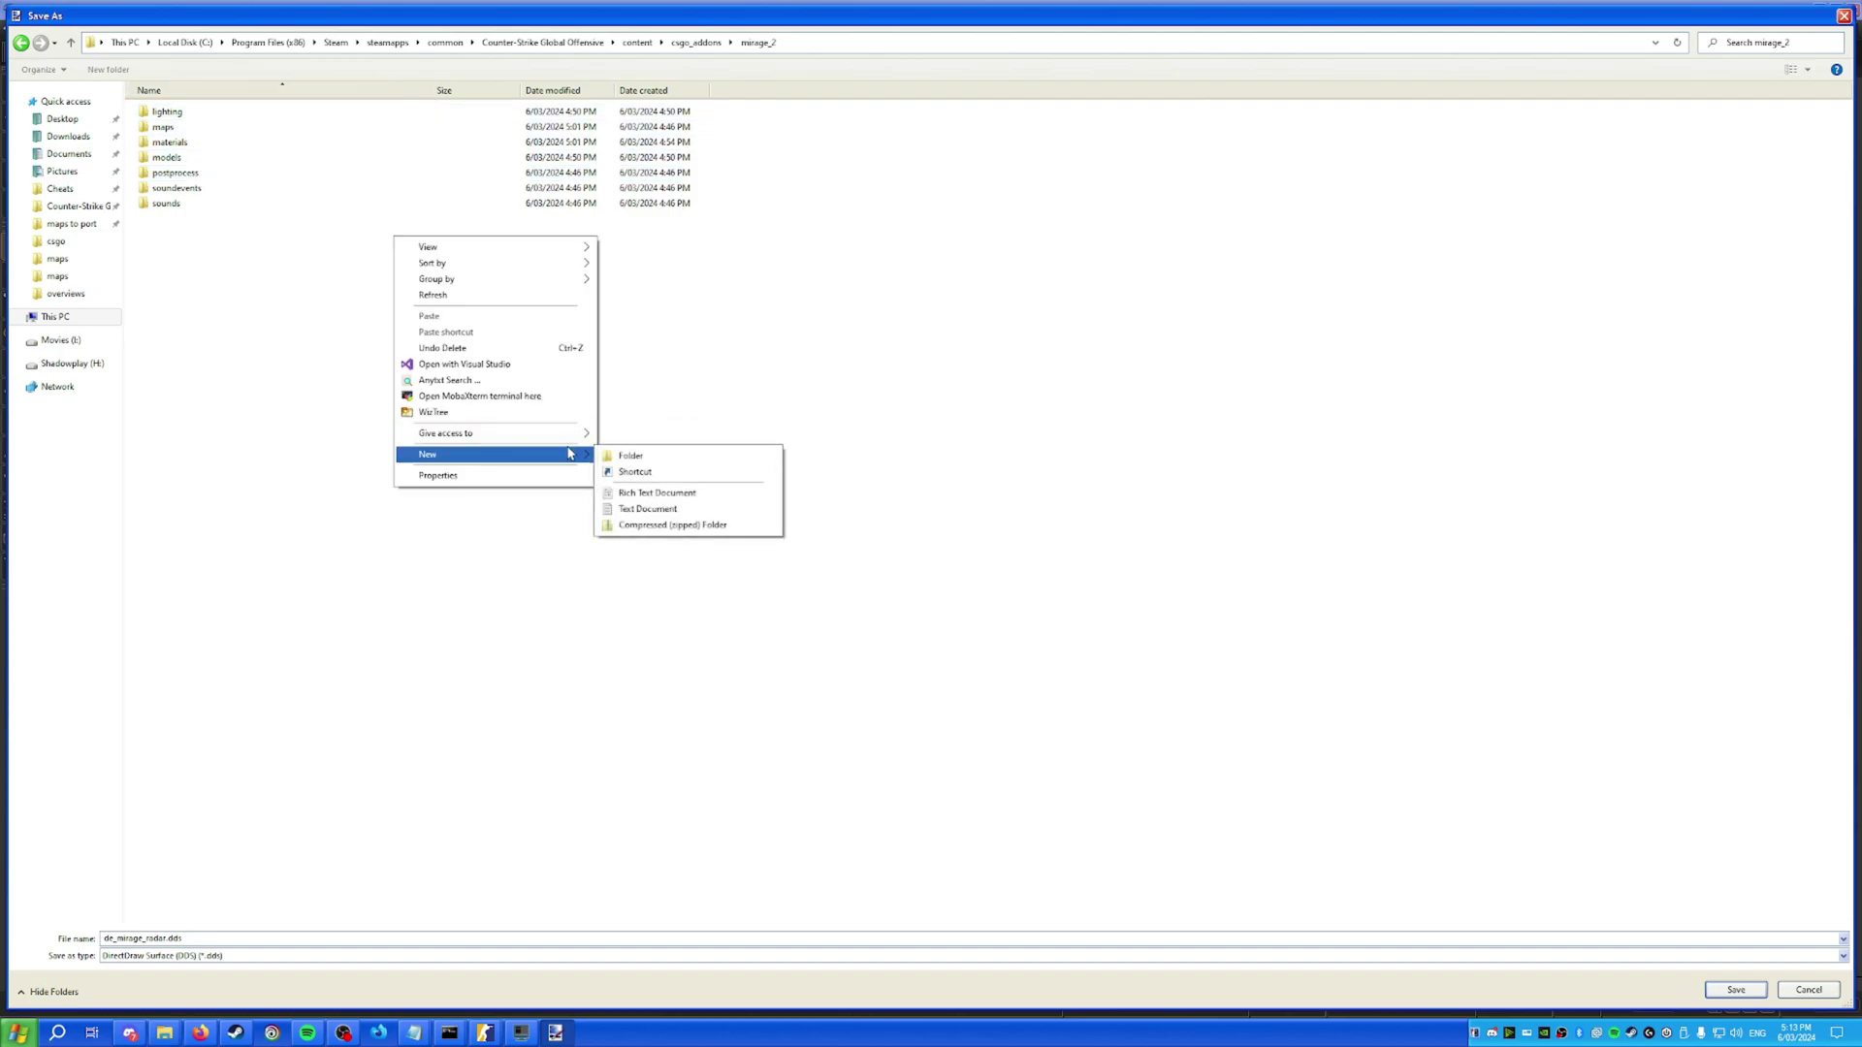
{"action": "left_click", "coordinate": [606, 455]}
{"action": "type", "text": "panorama"}
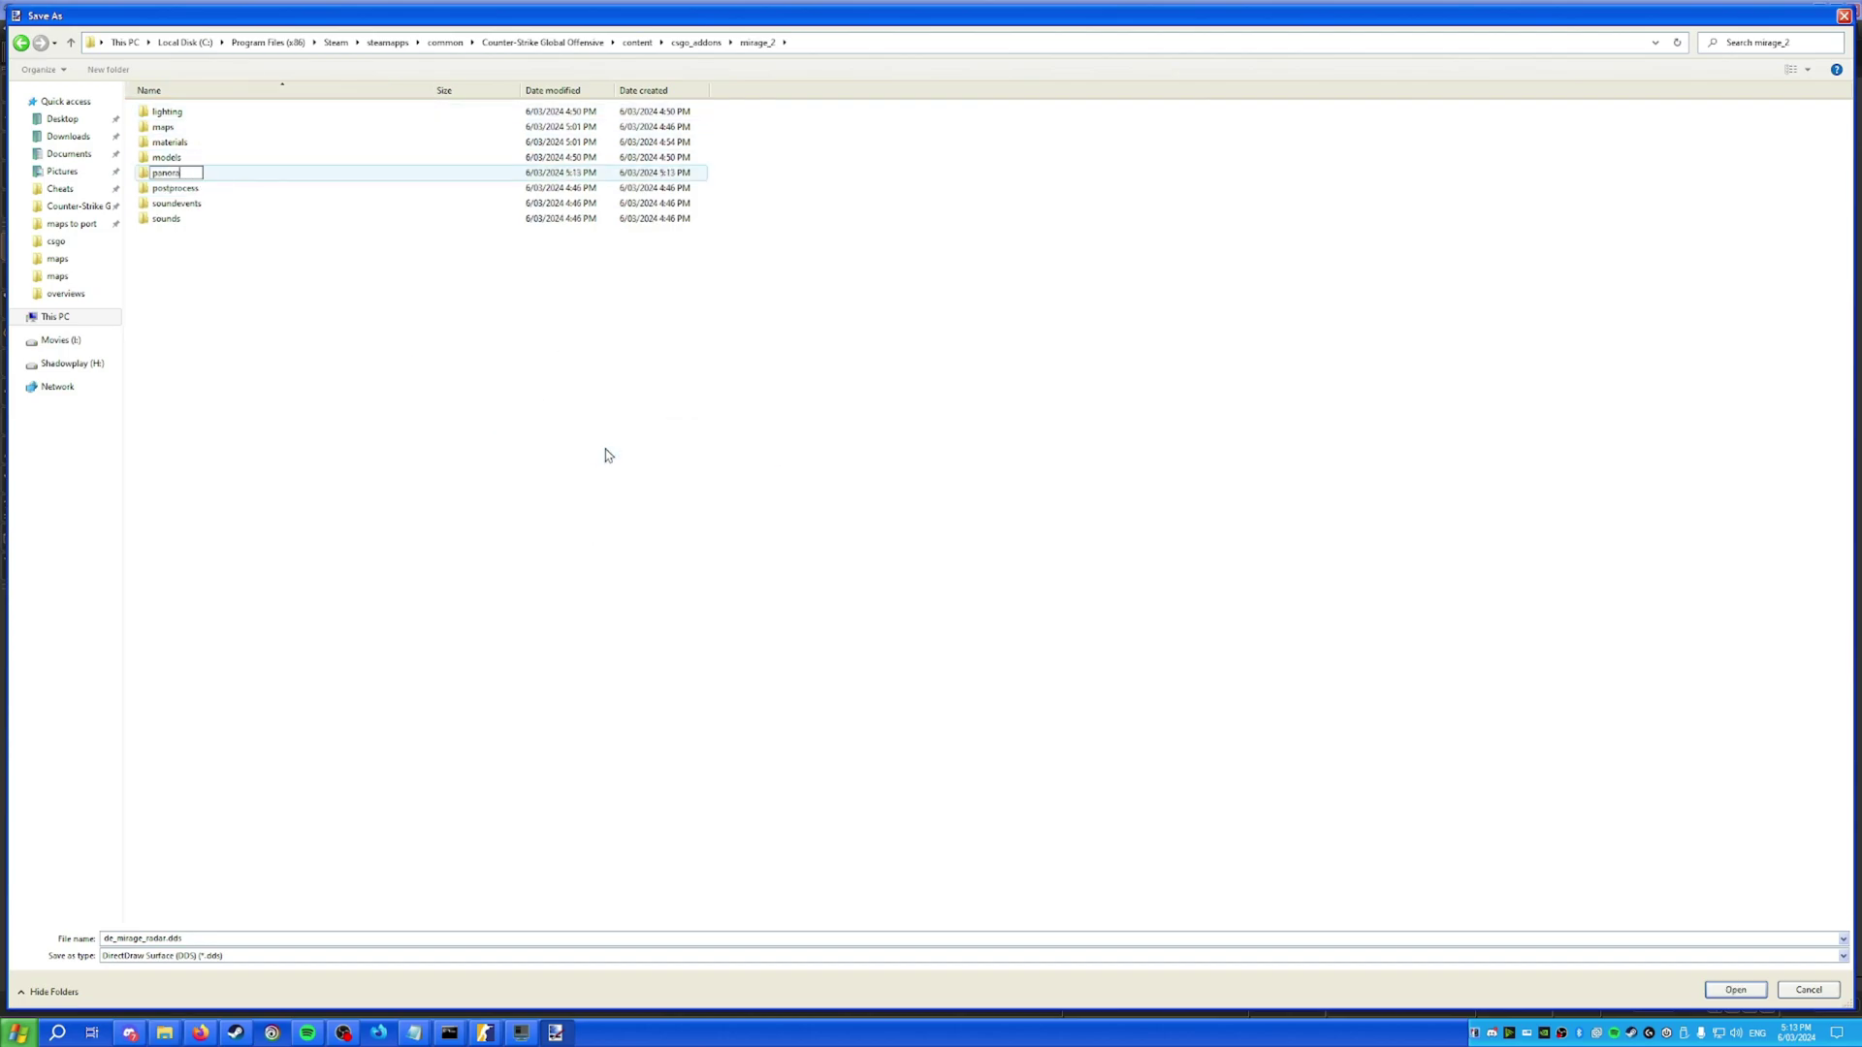
{"action": "key", "text": "Return"}
{"action": "key", "text": "Return"}
Create a folder named images inside panorama and open it.
{"action": "right_click", "coordinate": [659, 482]}
{"action": "mouse_move", "coordinate": [776, 699]}
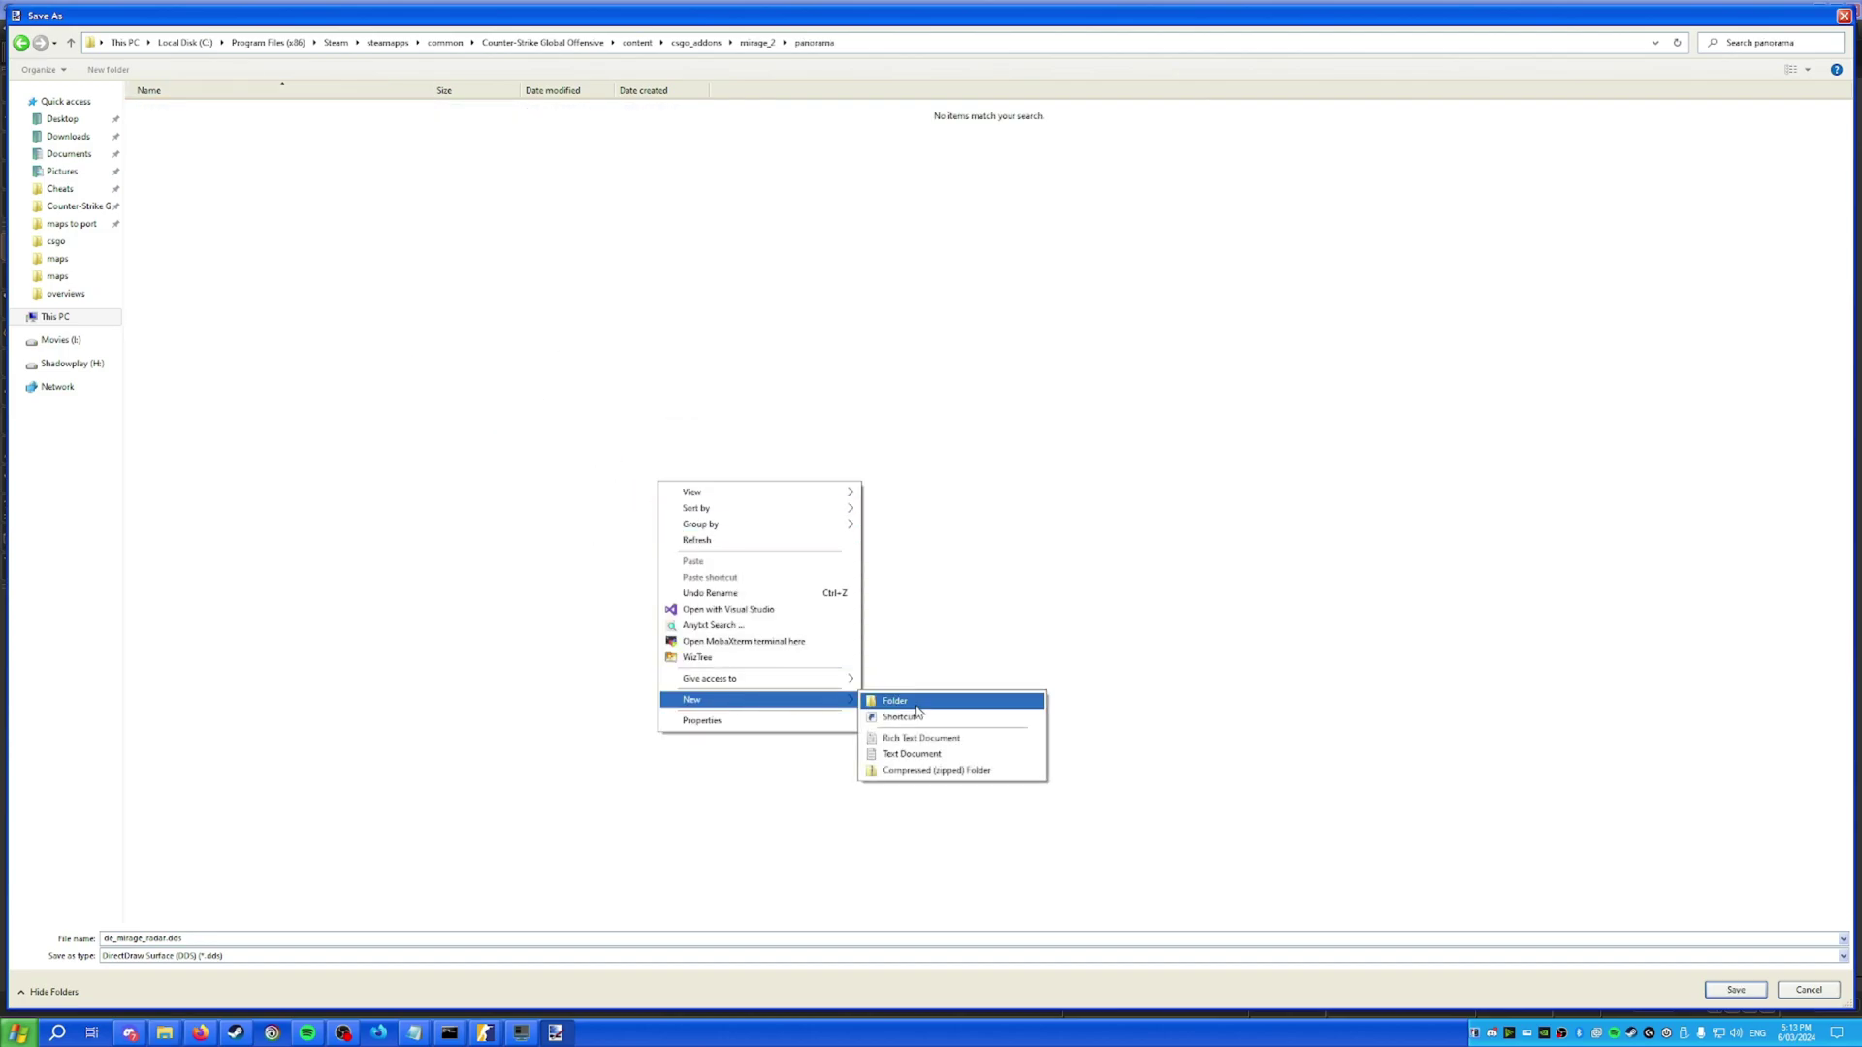
{"action": "left_click", "coordinate": [916, 706]}
{"action": "type", "text": "ima"}
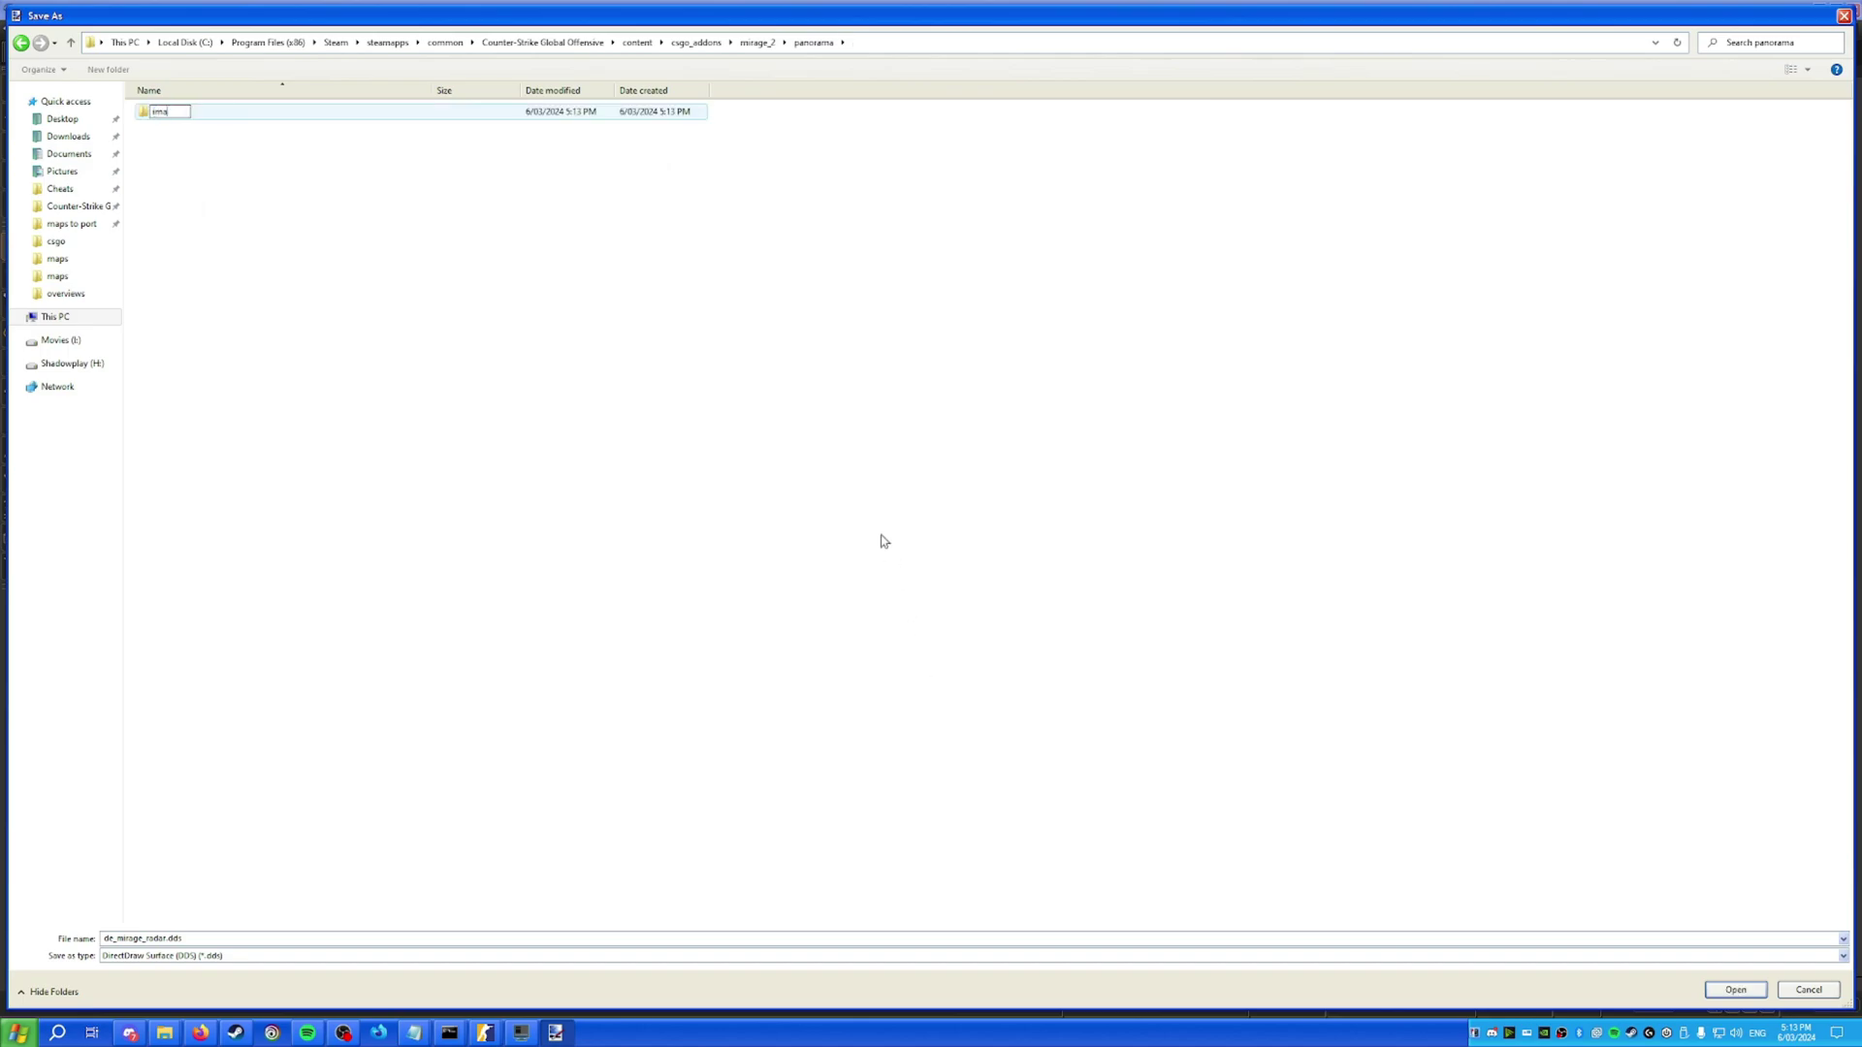
{"action": "key", "text": "Return"}
{"action": "key", "text": "Return"}
Create a folder named overheadmaps inside images and open it as the save location.
{"action": "right_click", "coordinate": [903, 571]}
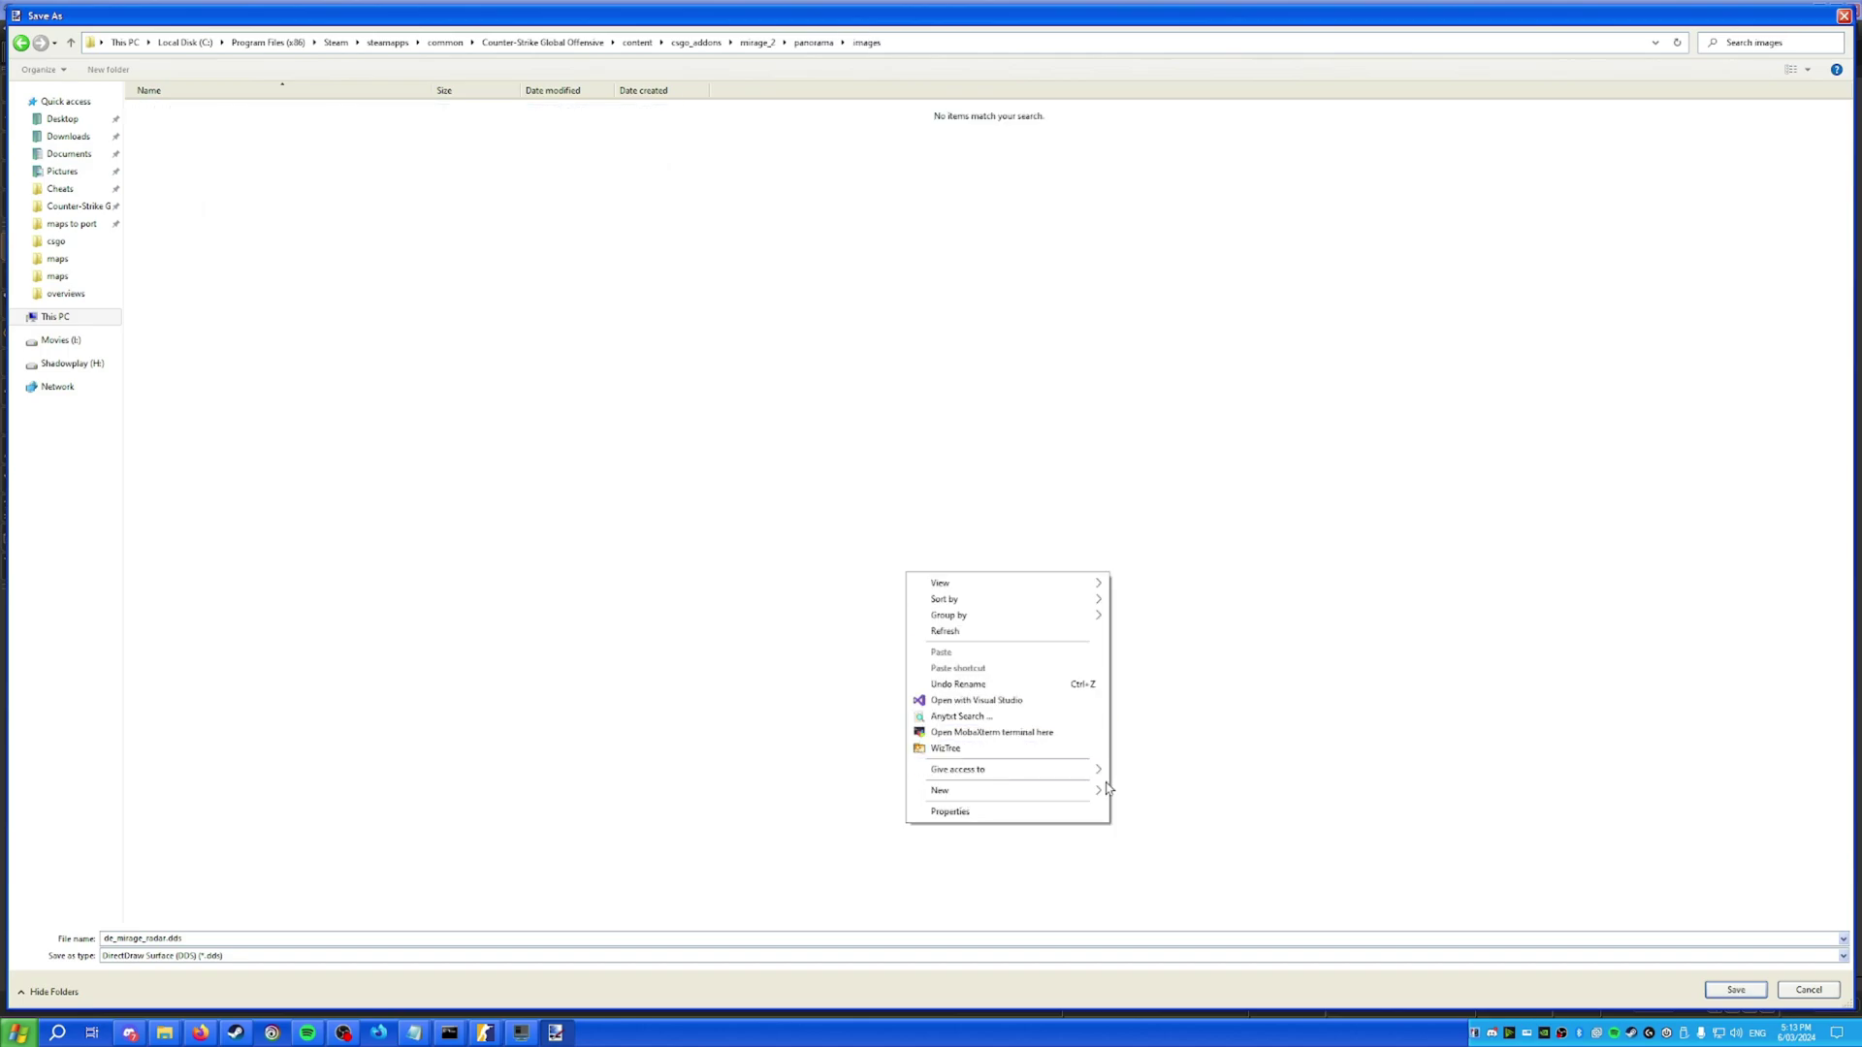
{"action": "left_click", "coordinate": [1140, 791]}
{"action": "type", "text": "overhe"}
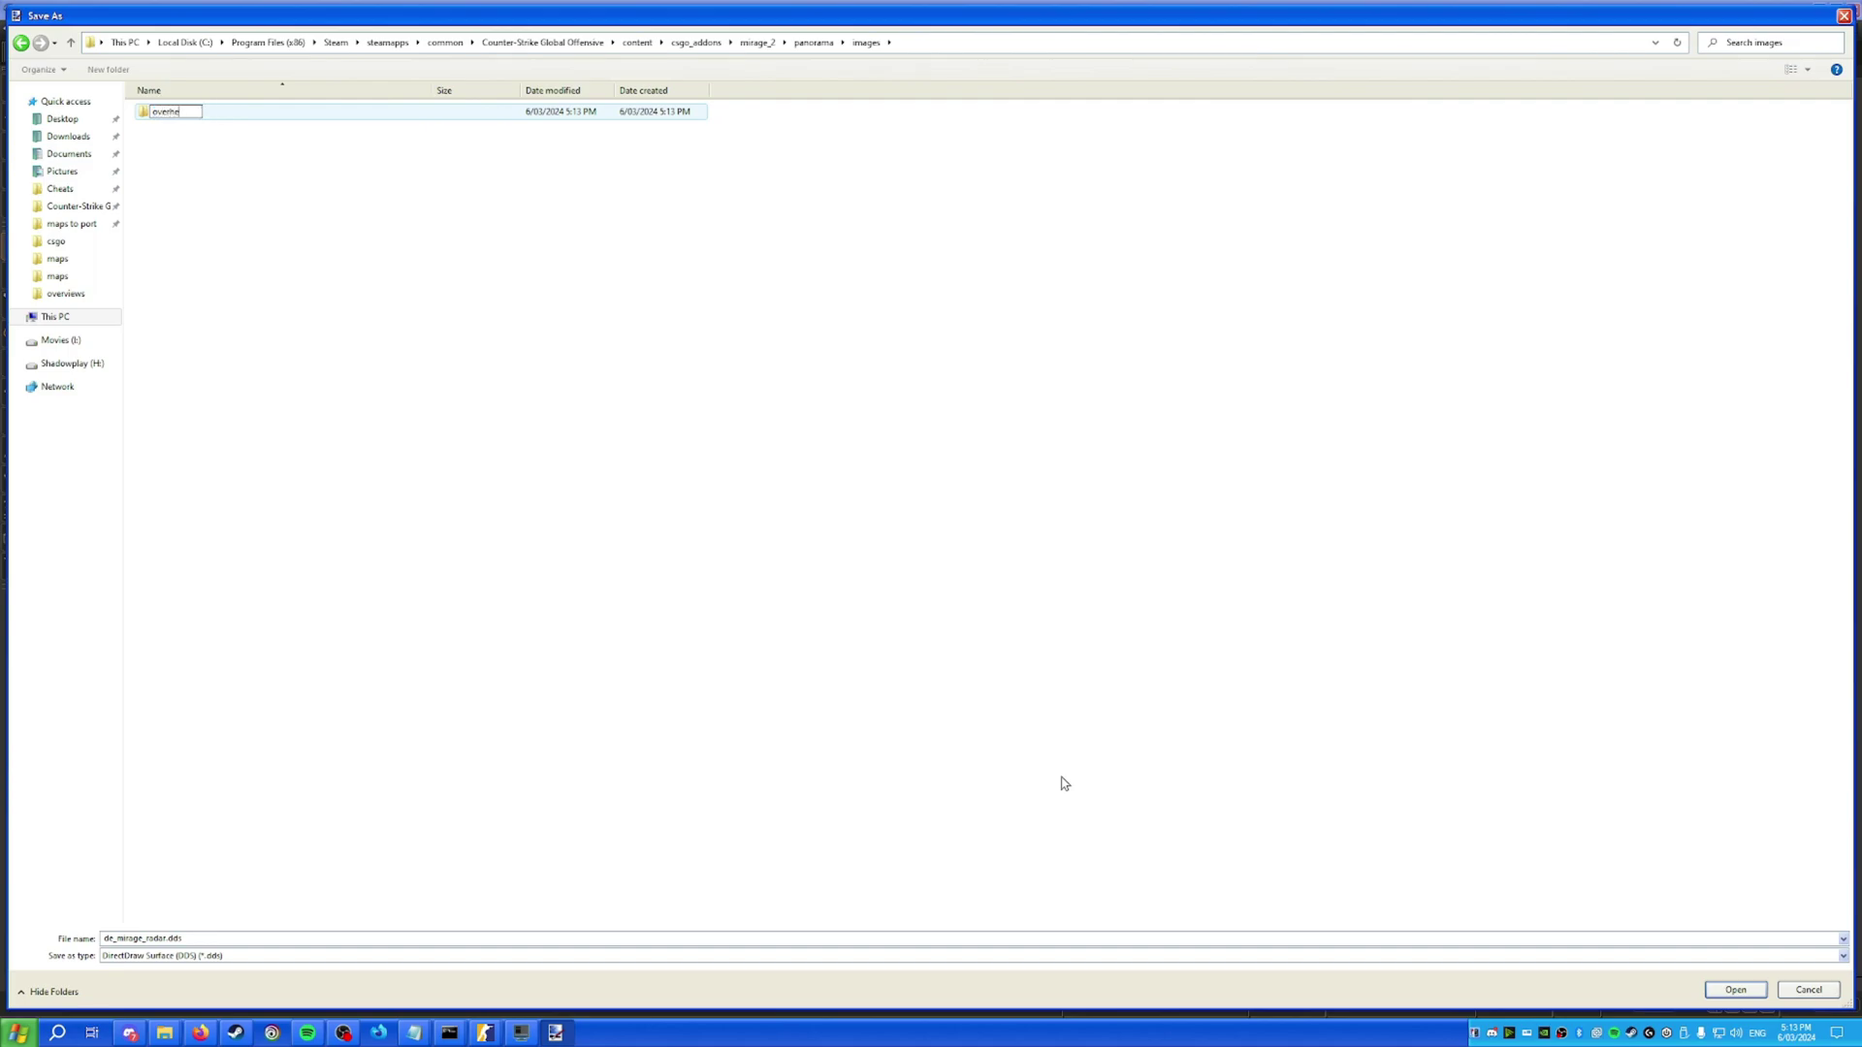
{"action": "type", "text": "admaps"}
{"action": "key", "text": "Return"}
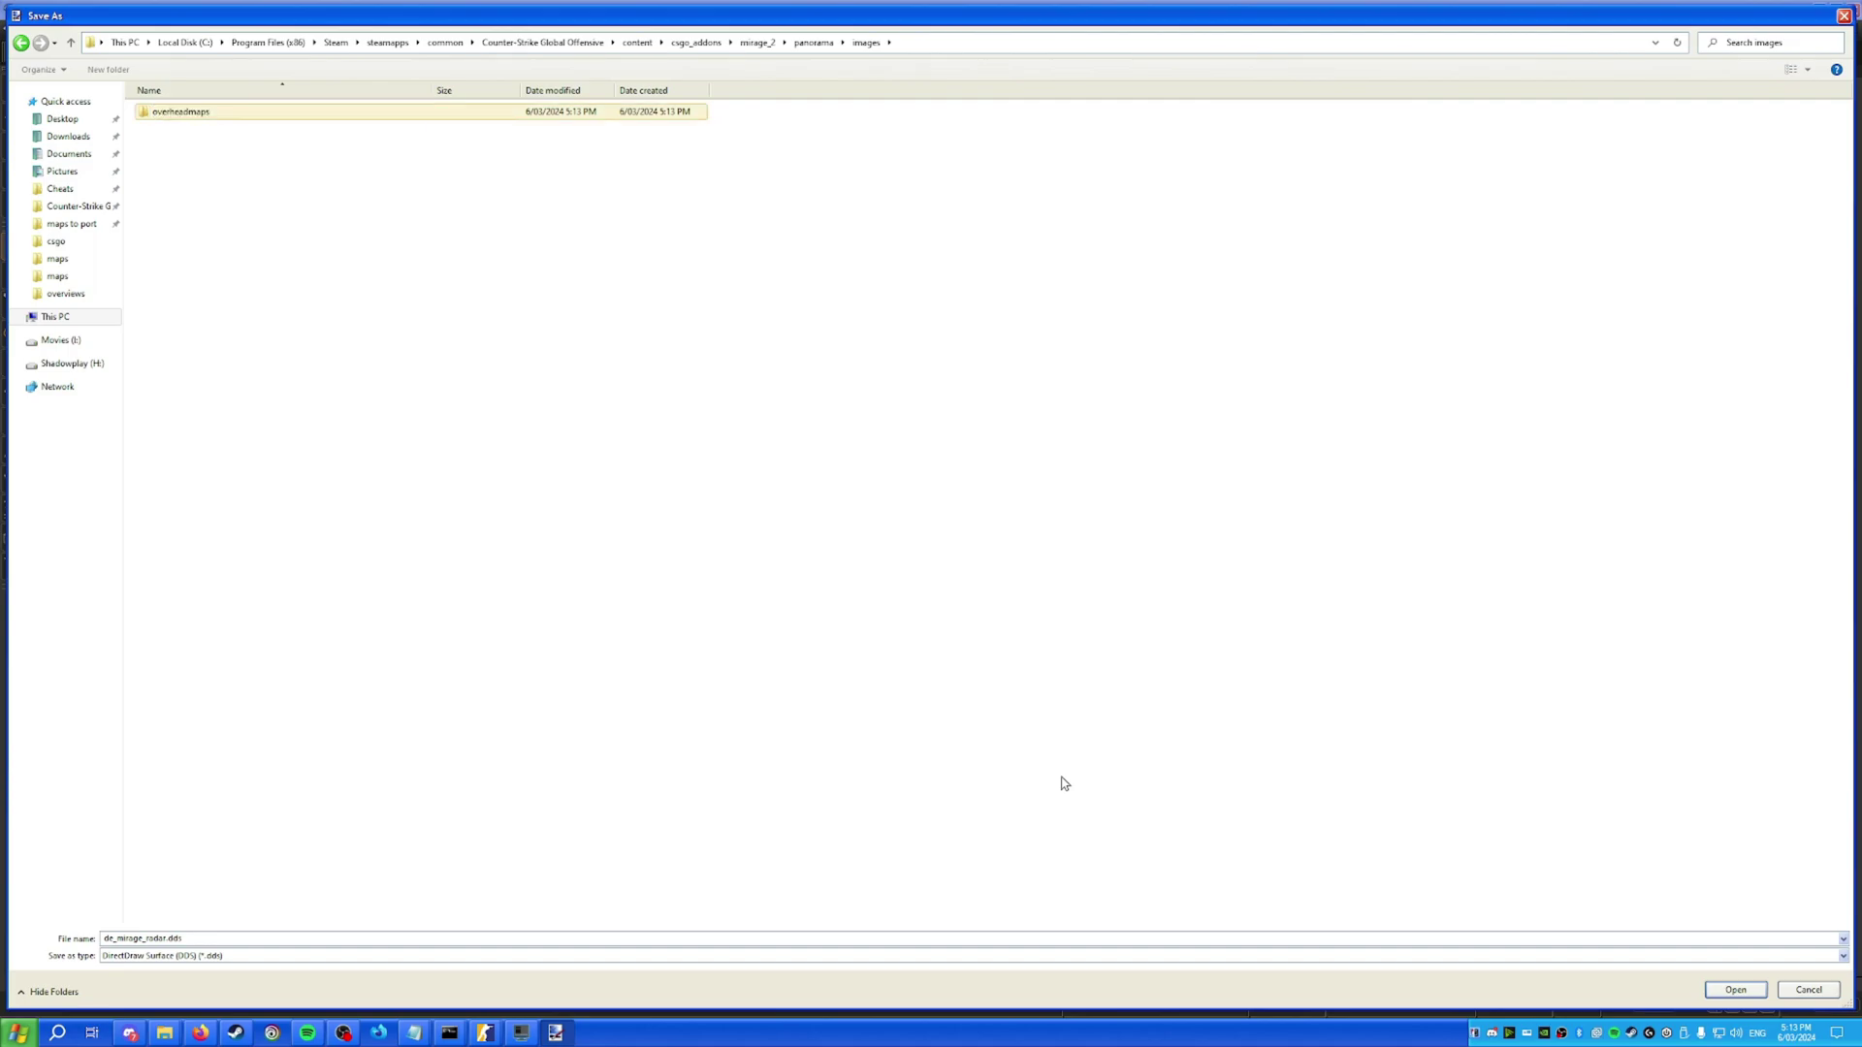
{"action": "key", "text": "Return"}
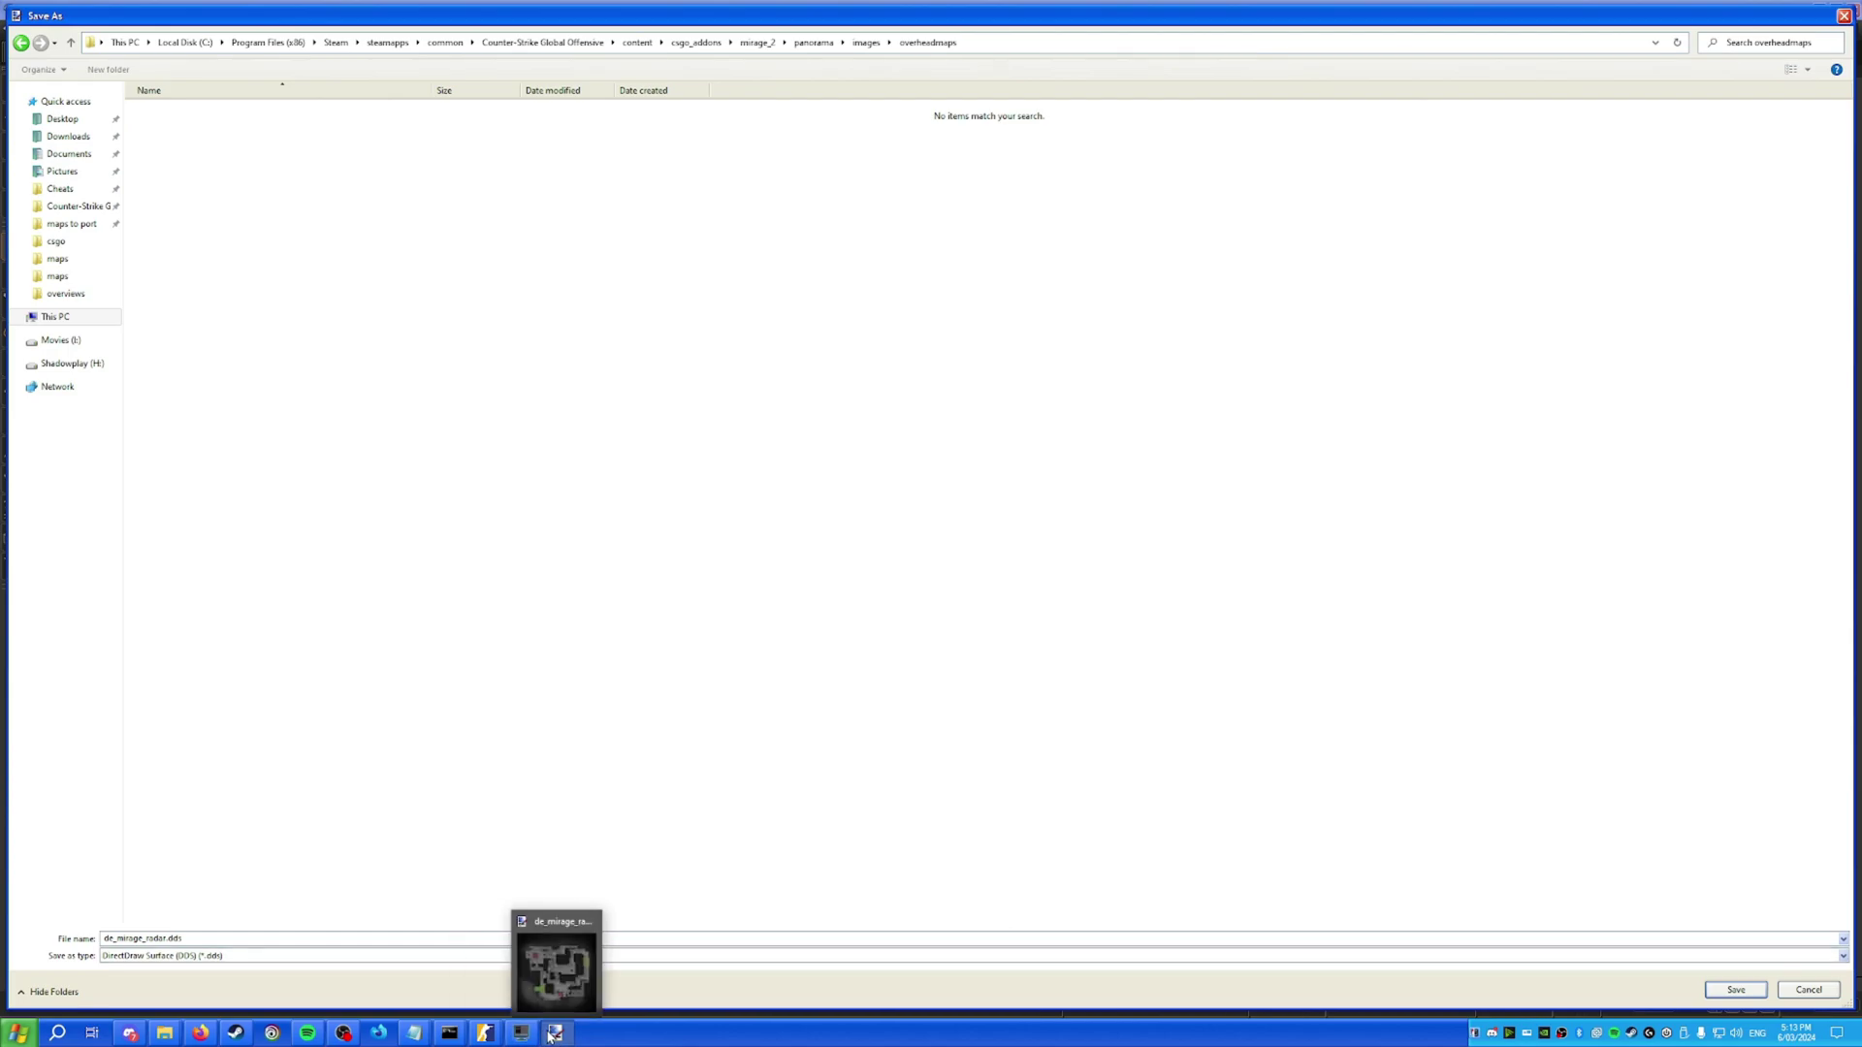
Choose TGA (*.tga) as the file type for the saved radar image.
{"action": "right_click", "coordinate": [477, 363]}
{"action": "left_click", "coordinate": [476, 702]}
{"action": "left_click", "coordinate": [194, 956]}
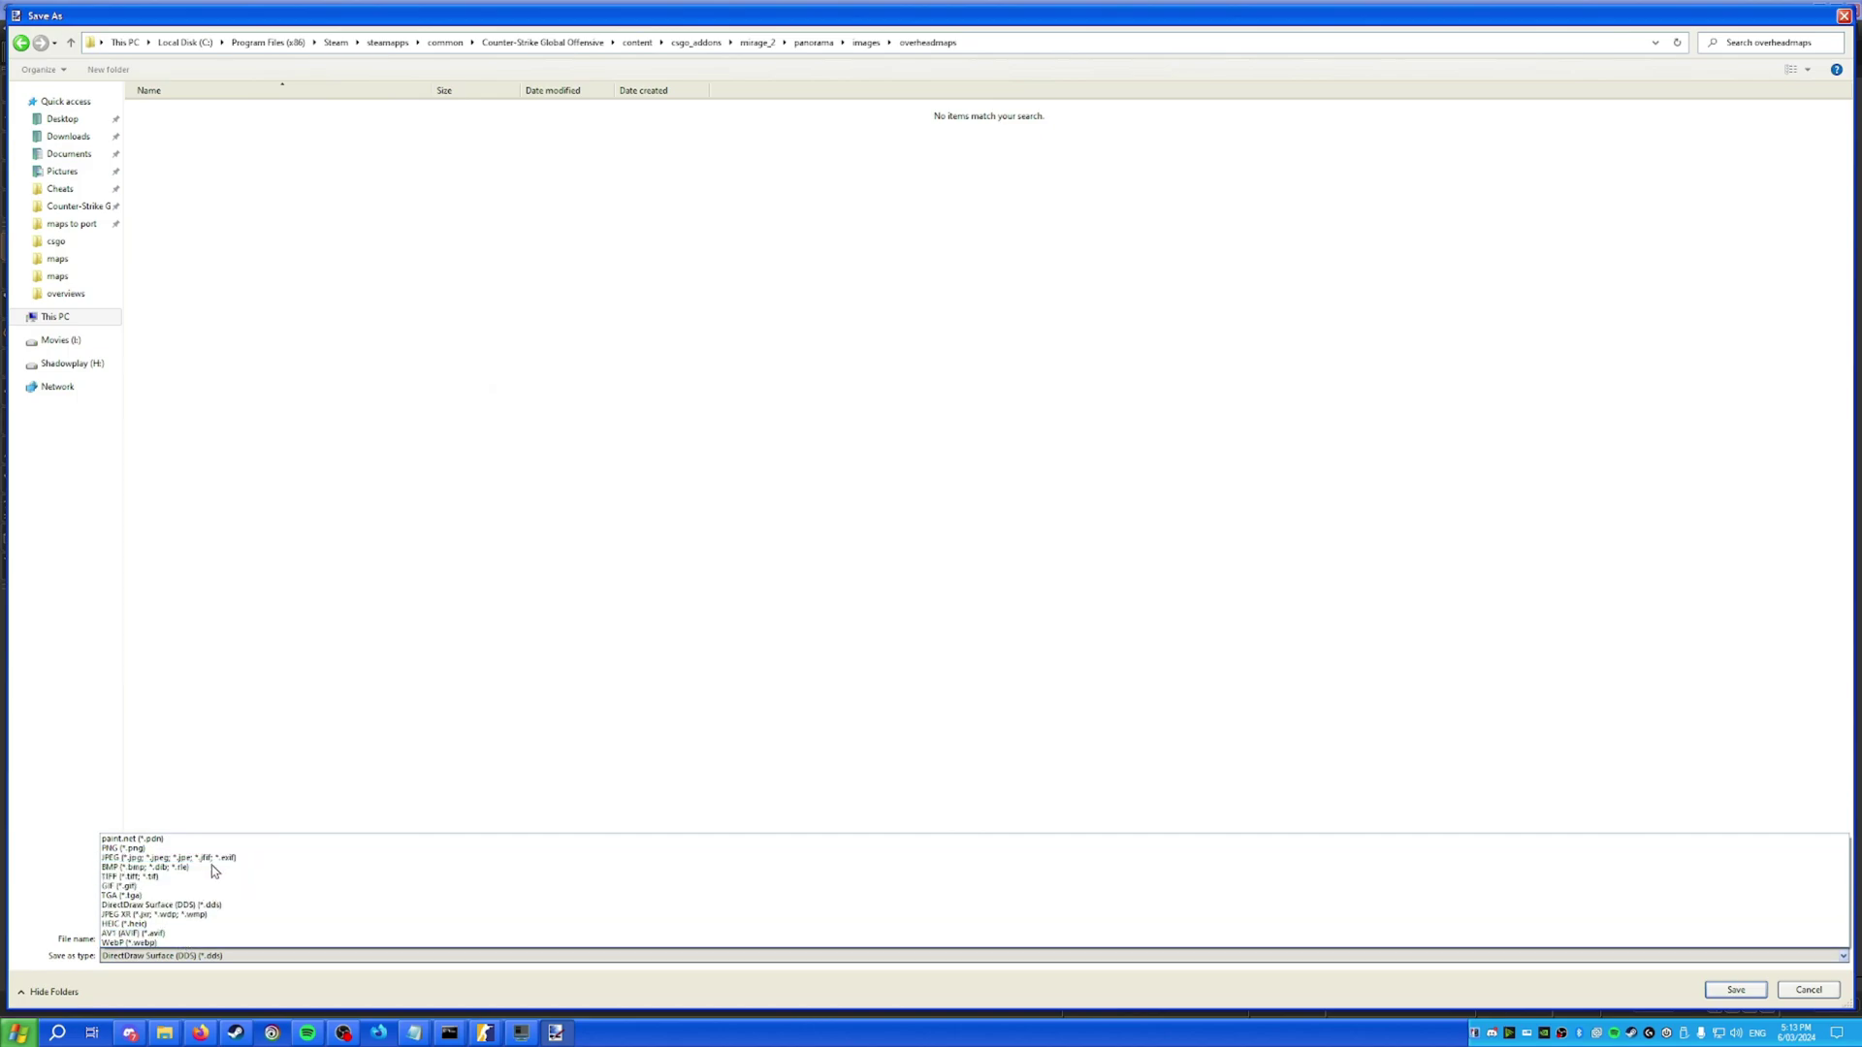
{"action": "left_click", "coordinate": [122, 895]}
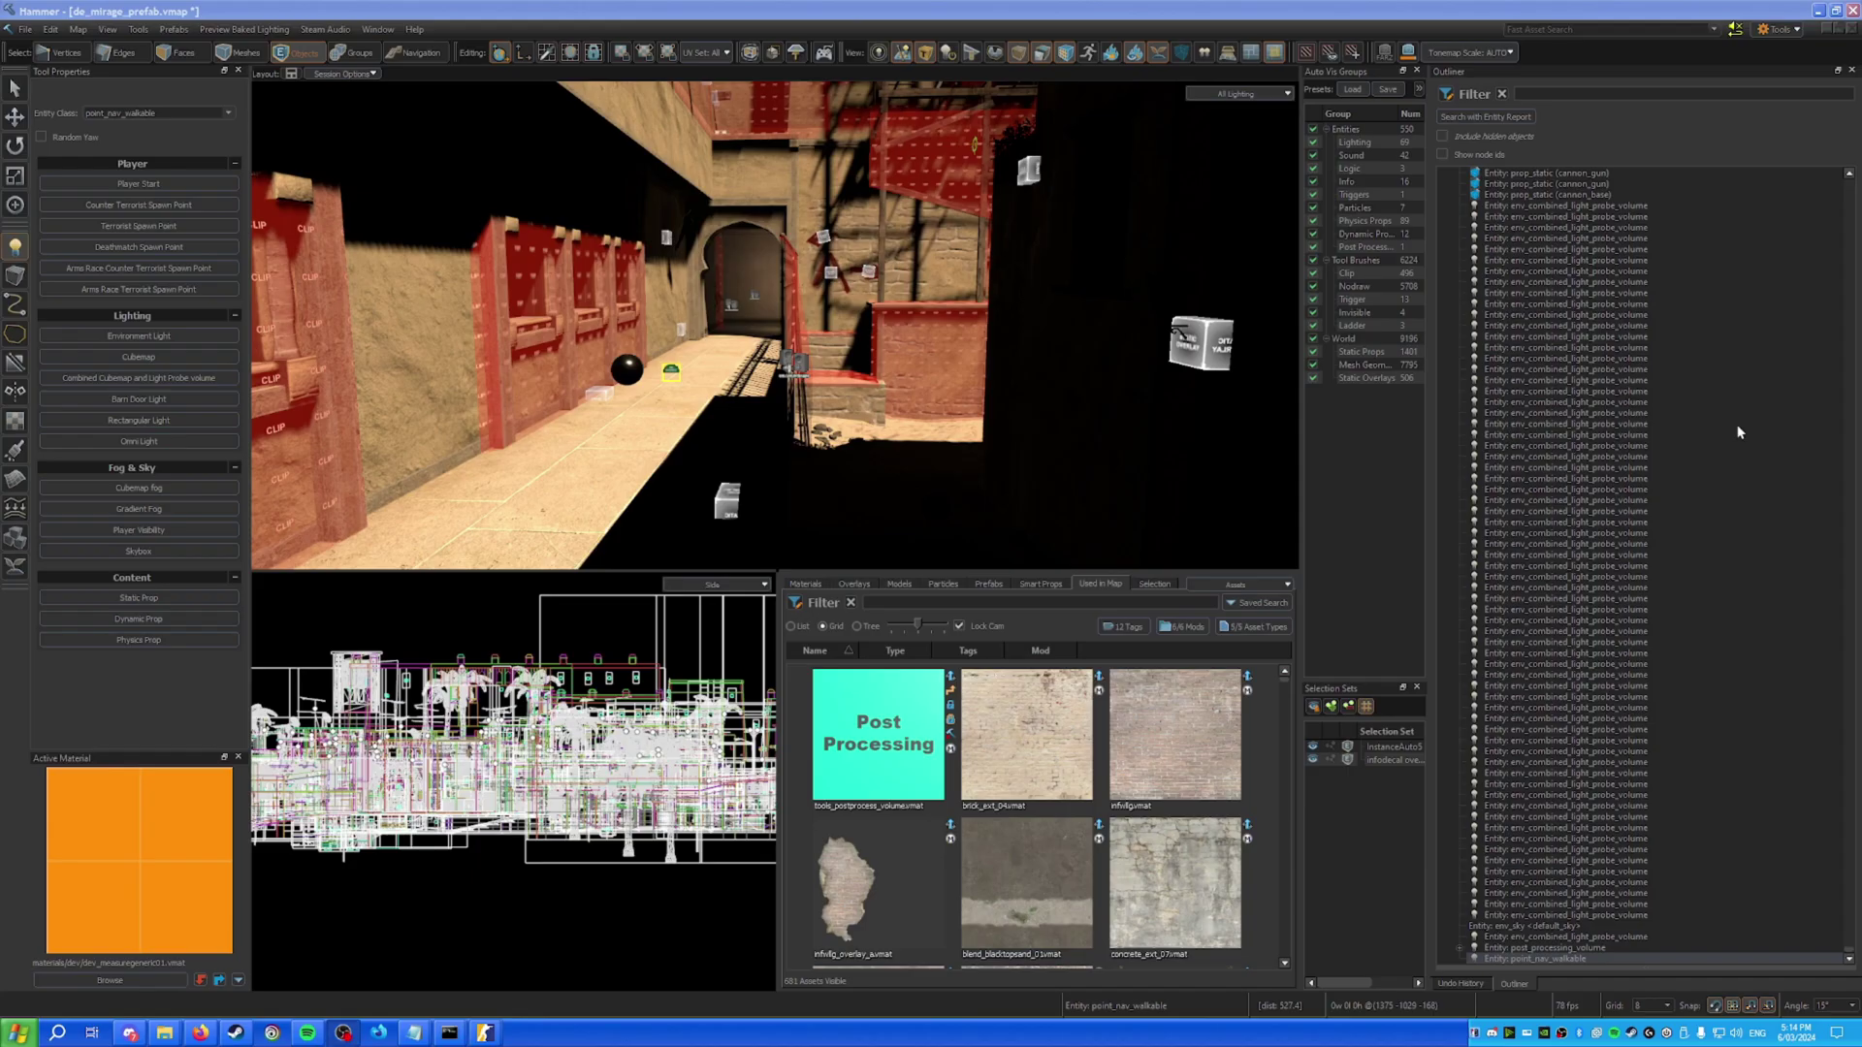
Set the Hammer entity class to radgen_config and place the entity on the walkway floor in front of the point_nav_walkable entity.
{"action": "key", "text": "z"}
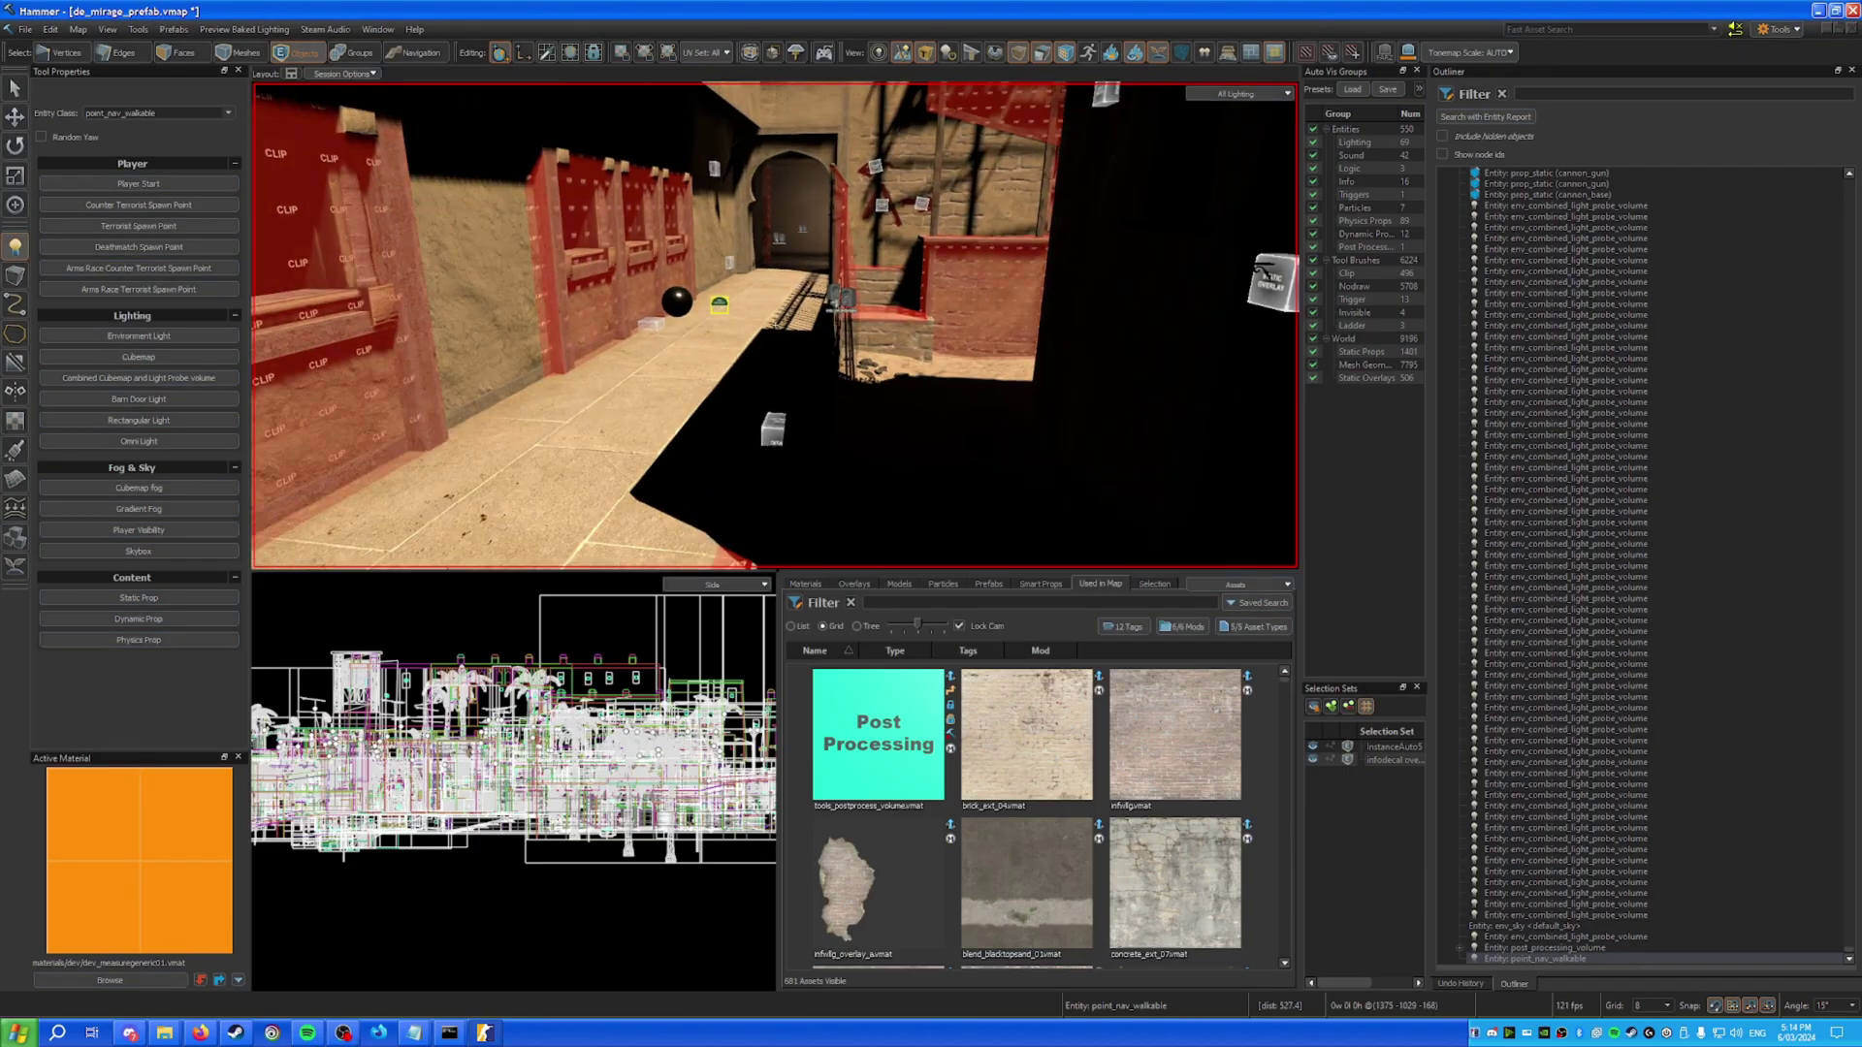
{"action": "key", "text": "s"}
{"action": "key", "text": "z"}
{"action": "left_click", "coordinate": [176, 113]}
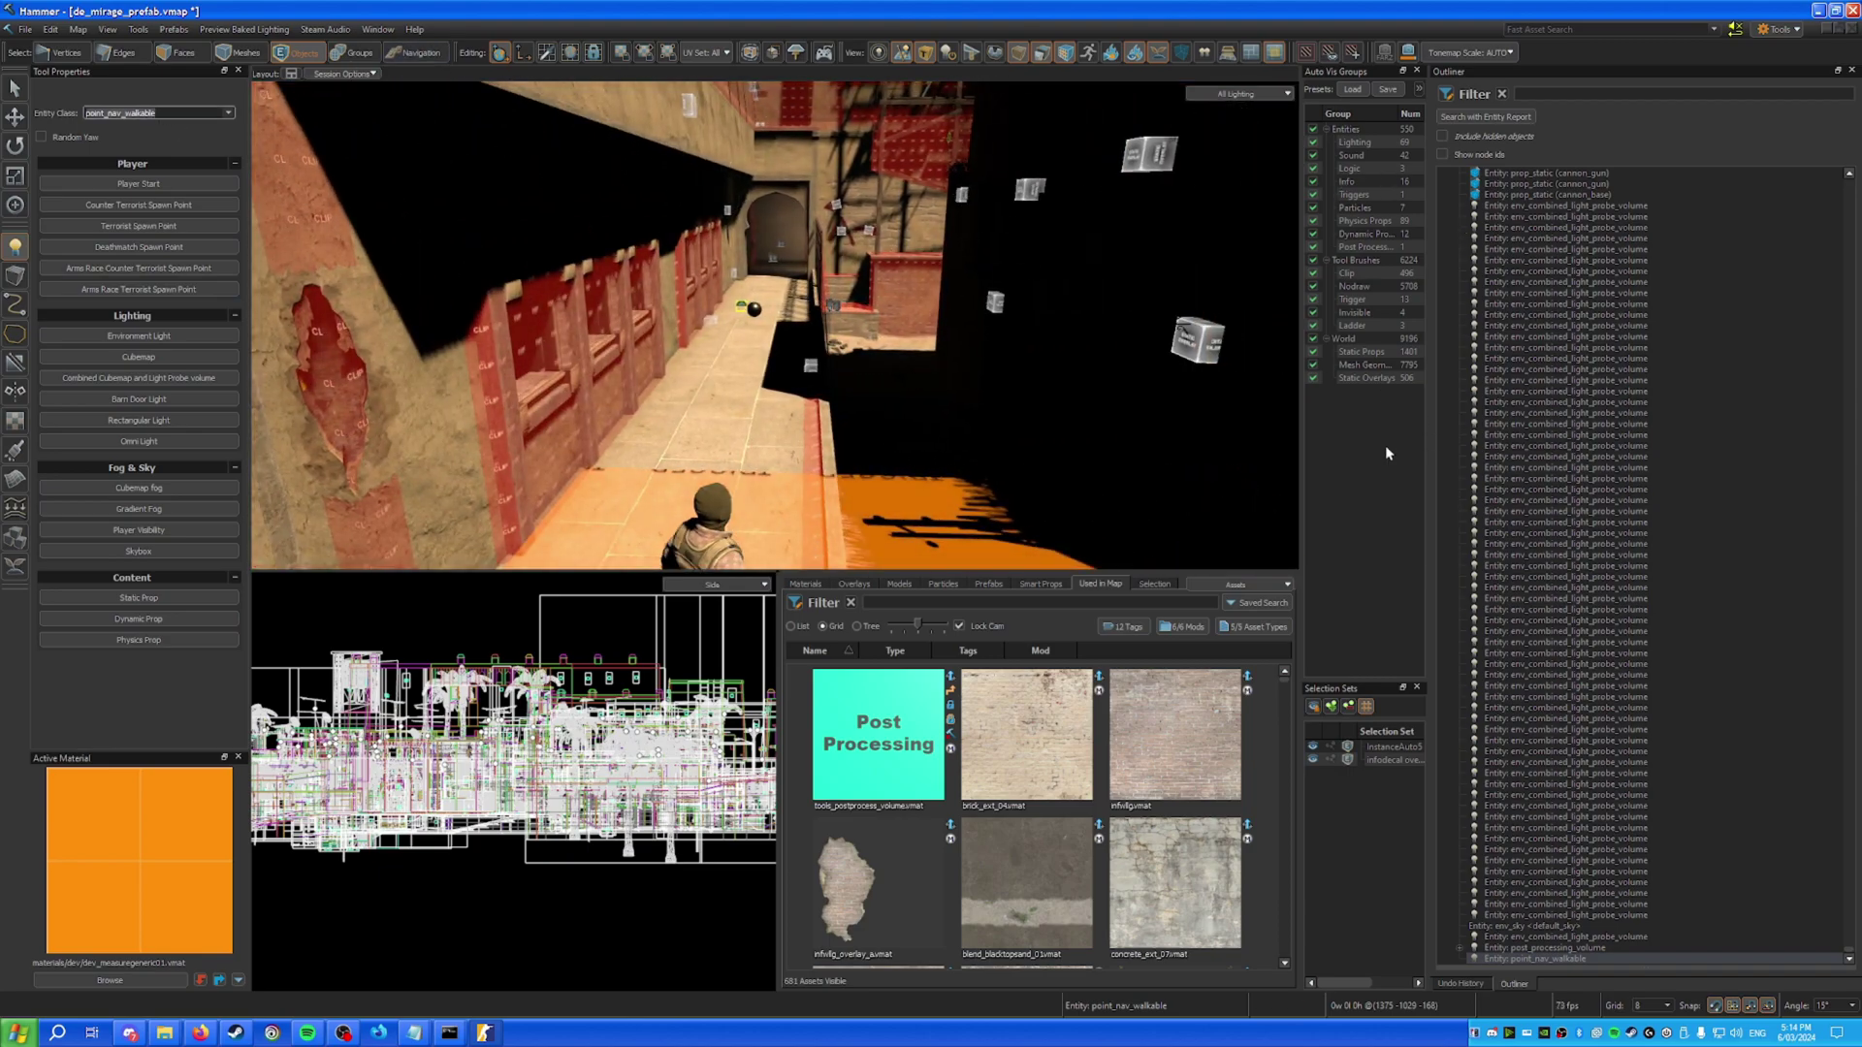
{"action": "type", "text": "radge"}
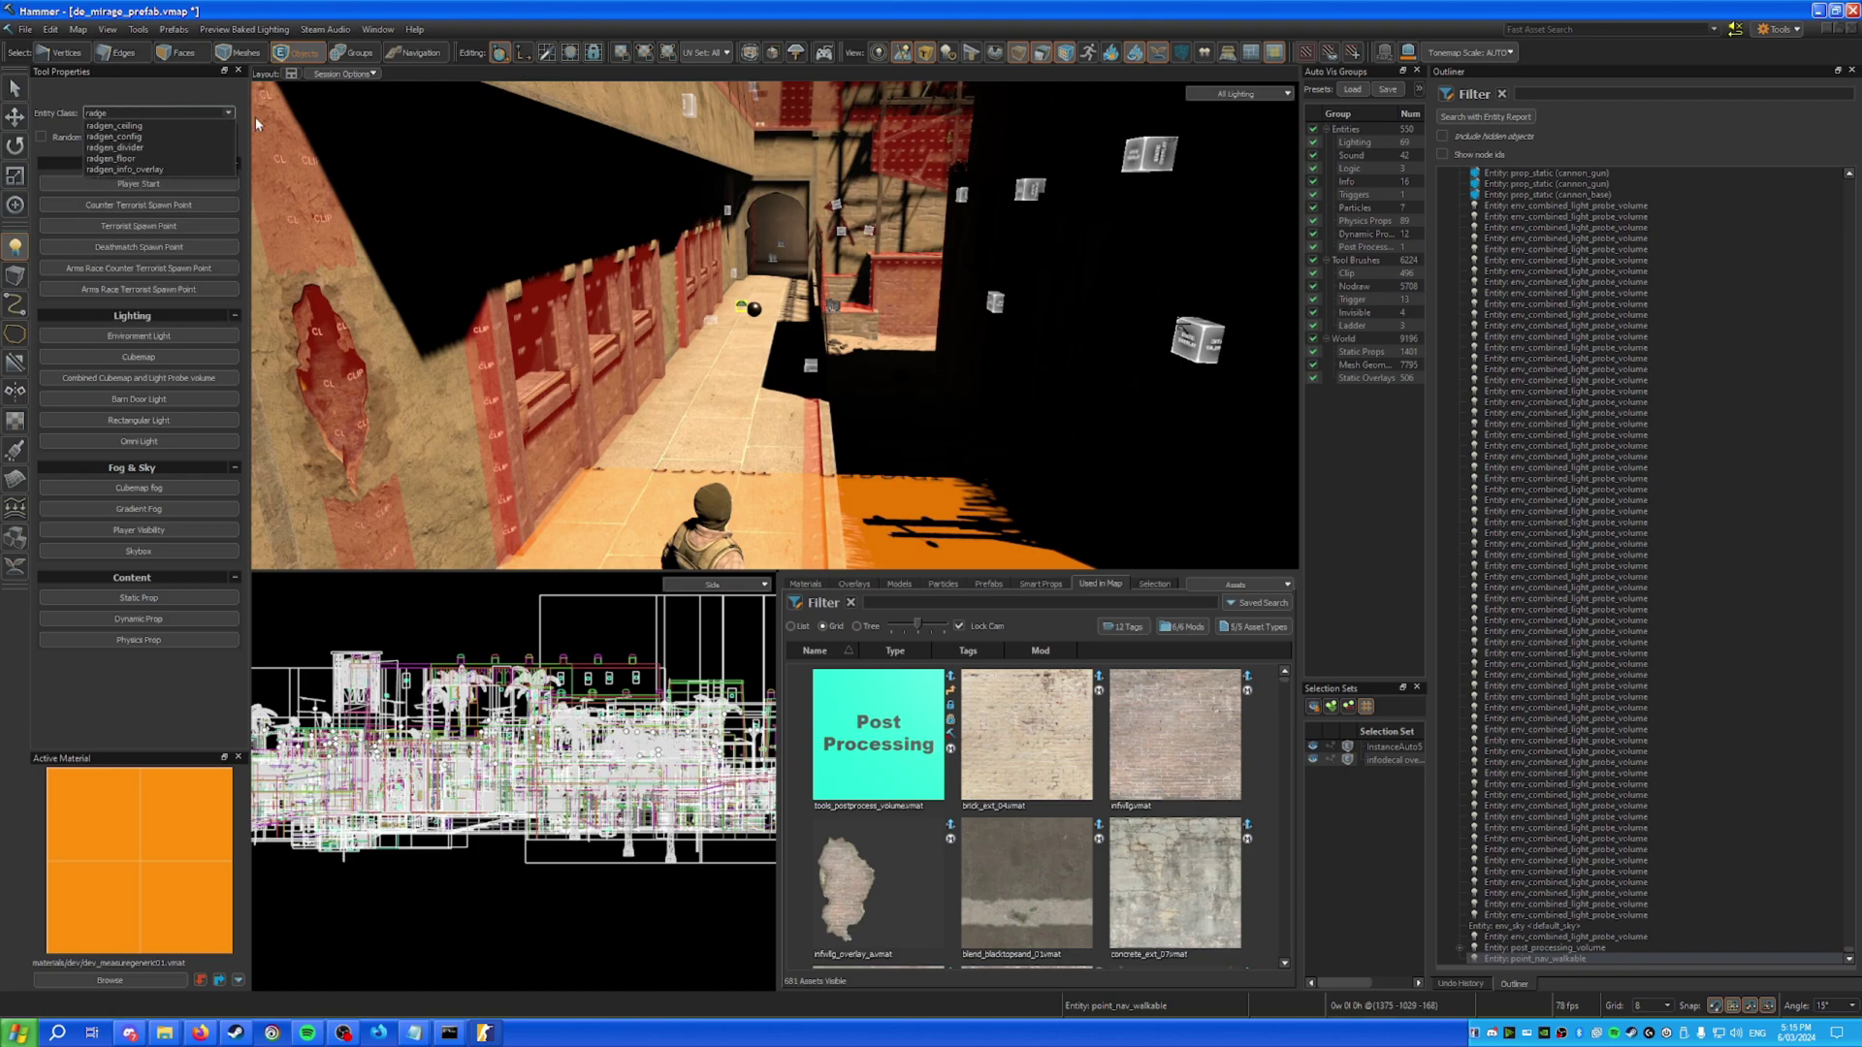
{"action": "left_click", "coordinate": [178, 136]}
{"action": "key", "text": "z"}
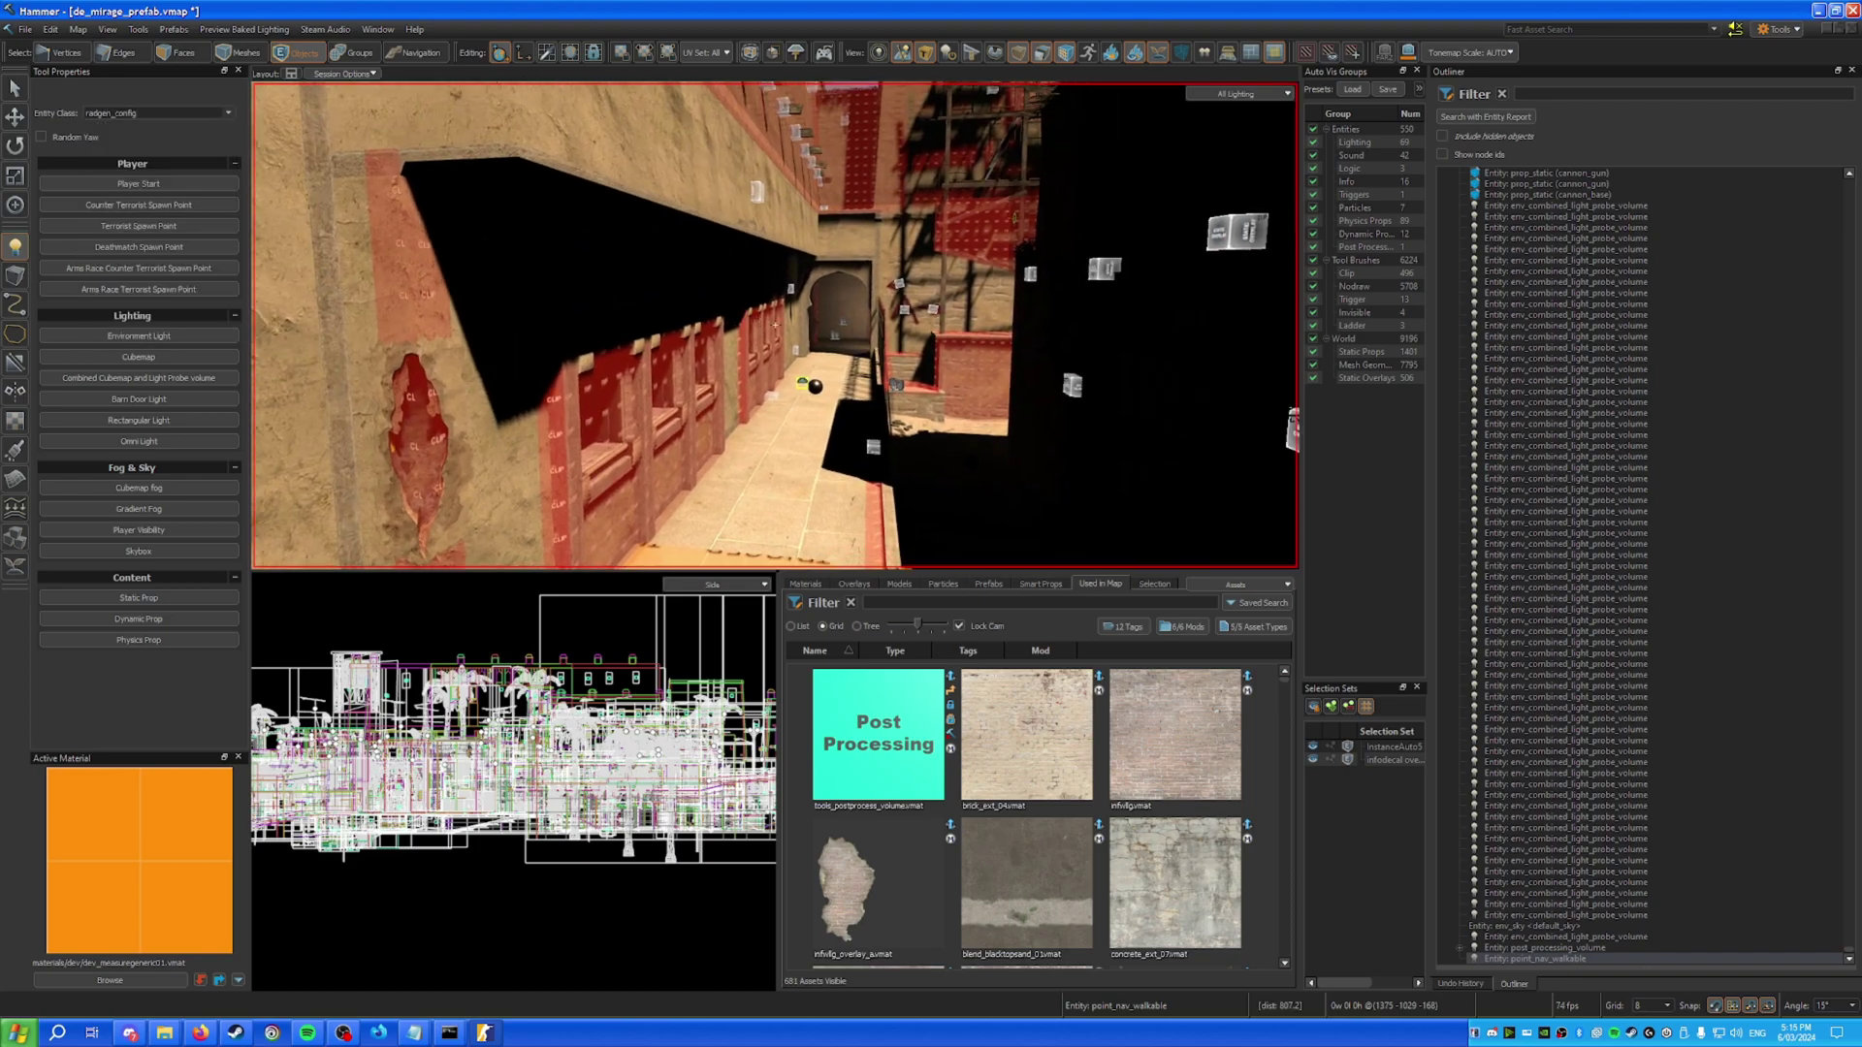
{"action": "left_click", "coordinate": [789, 322]}
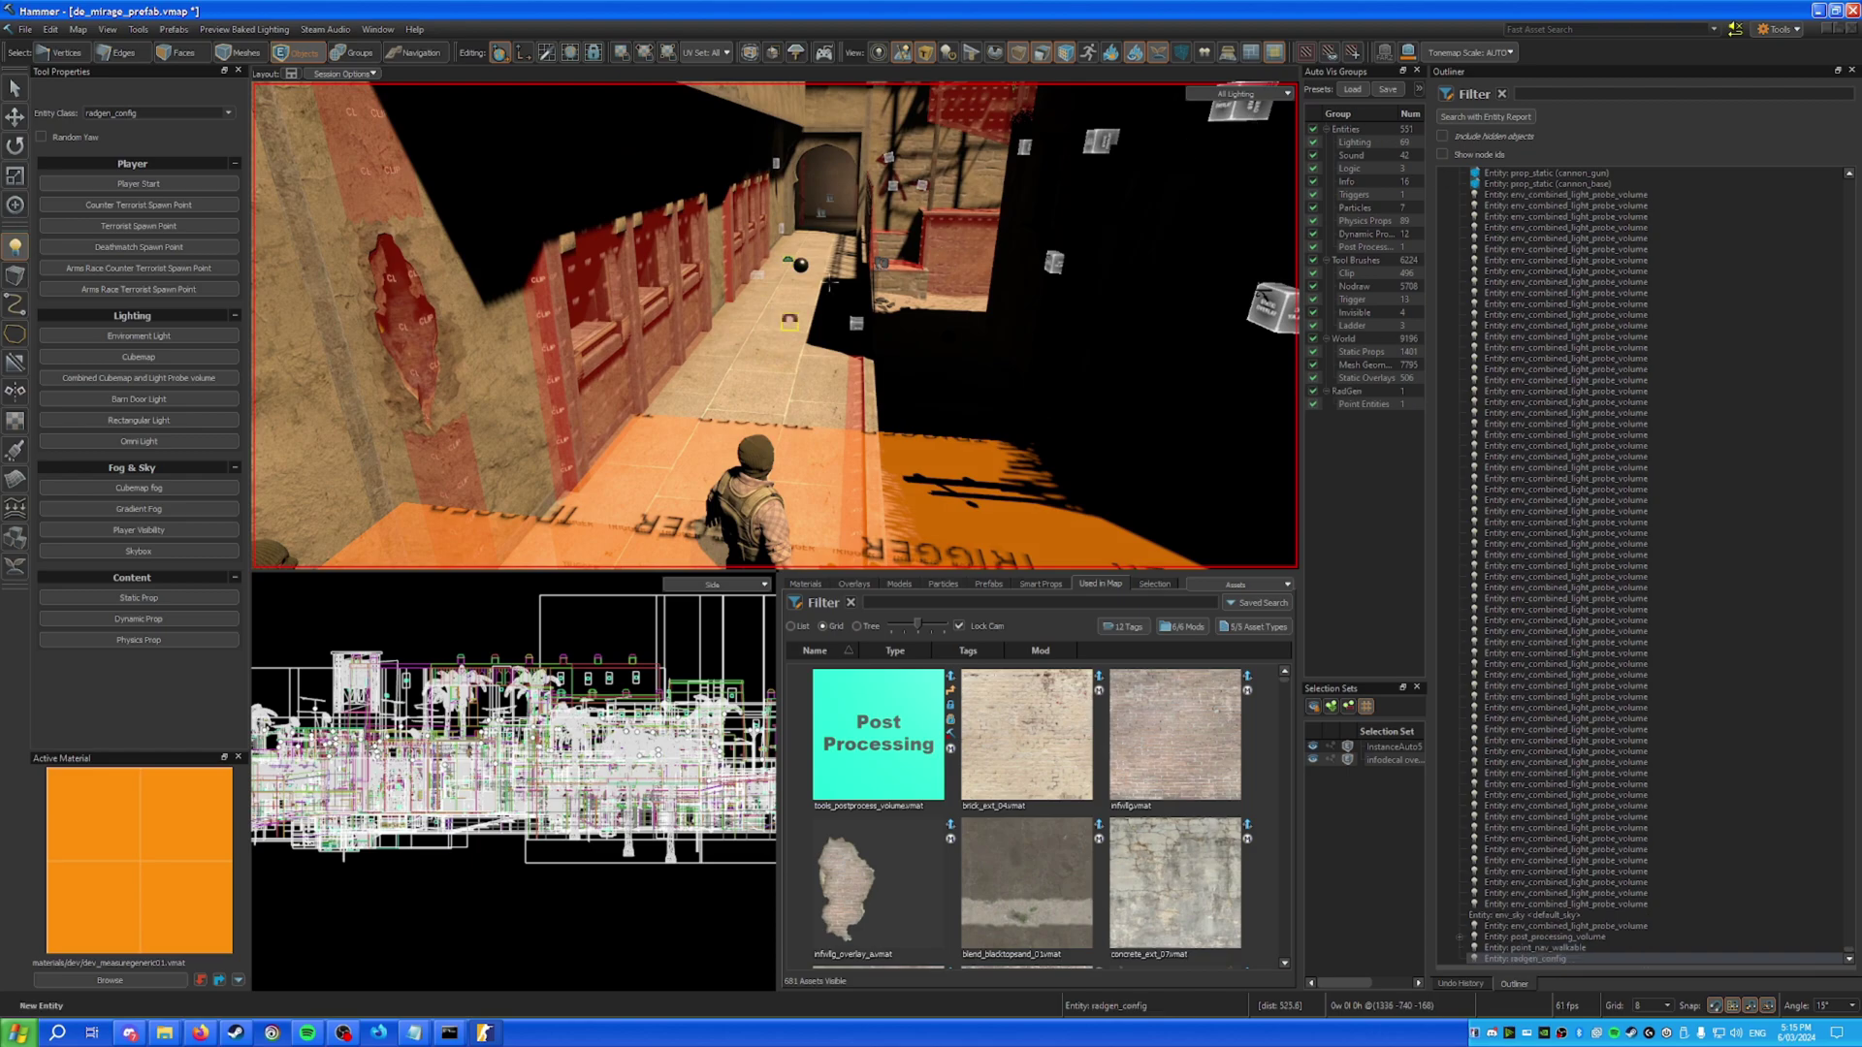
Open the radgen_config entity's properties, look through its Transform, Misc and Colours settings, and close them.
{"action": "left_click", "coordinate": [15, 89]}
{"action": "double_click", "coordinate": [795, 319]}
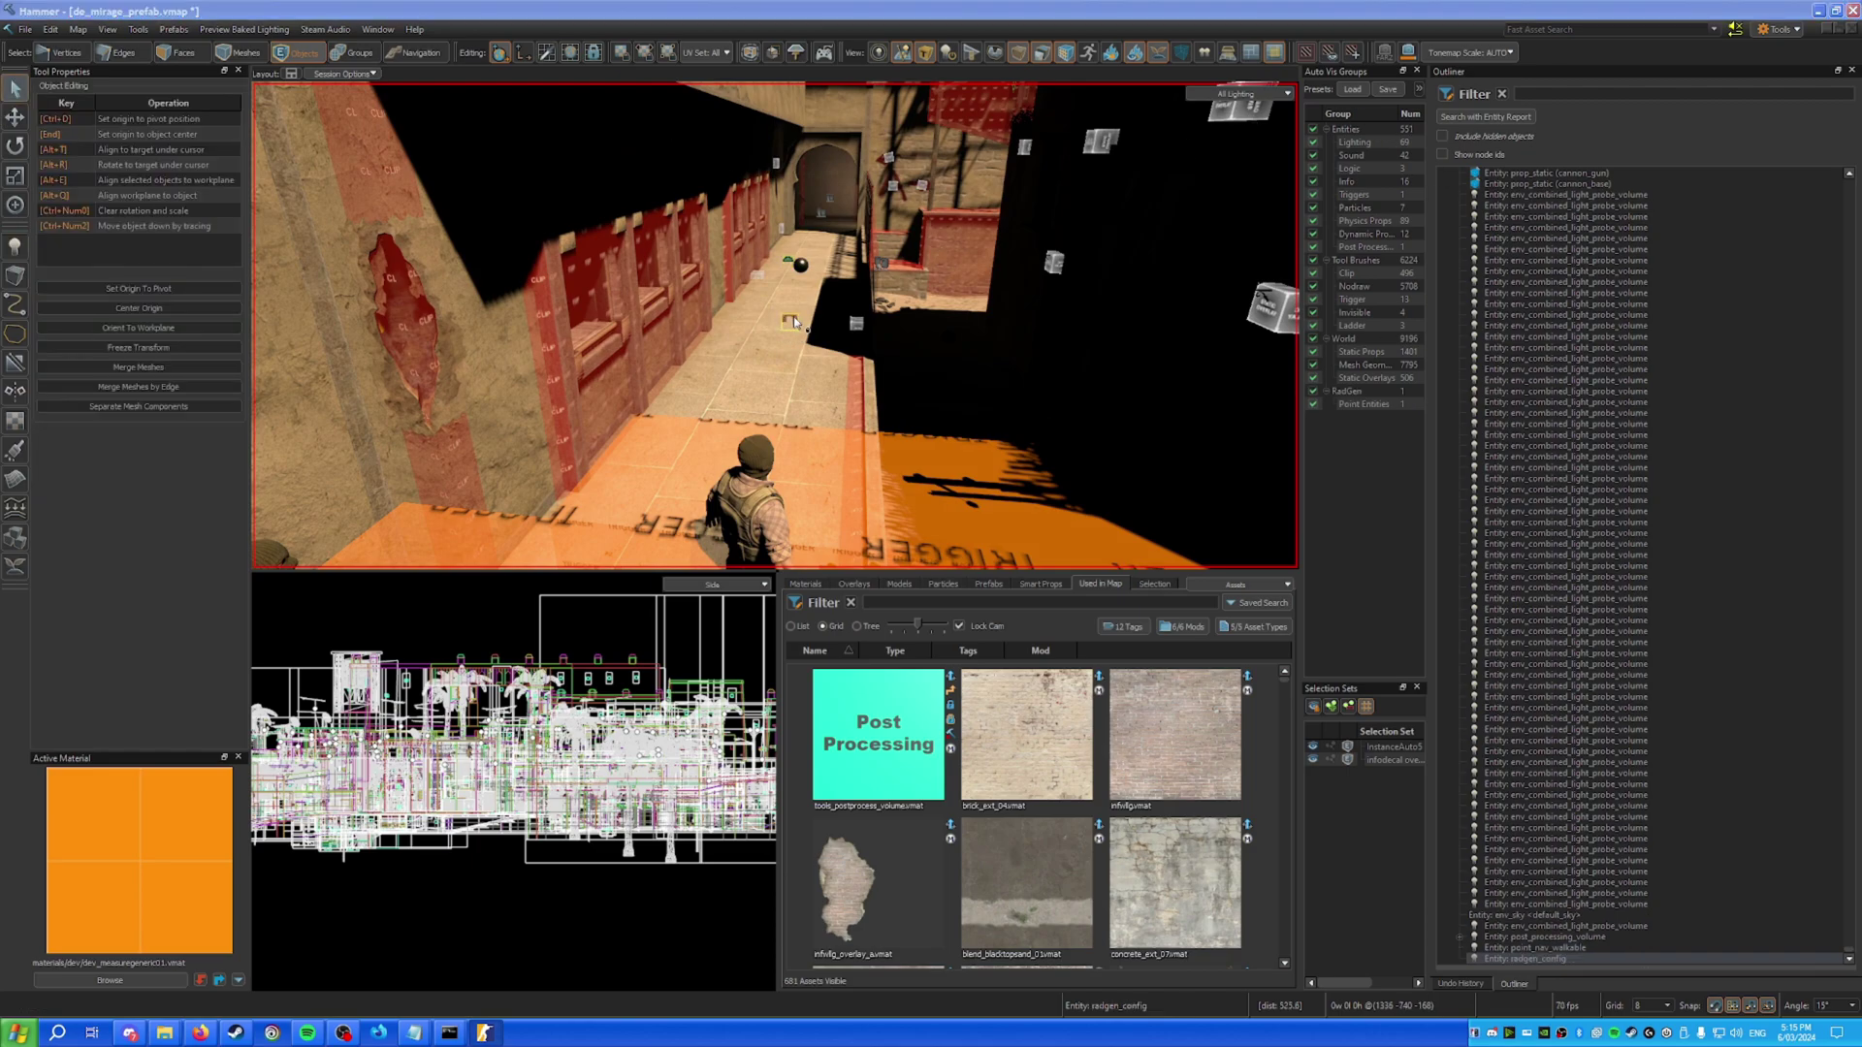
{"action": "scroll", "coordinate": [751, 463], "scroll_direction": "down", "scroll_amount": 3}
{"action": "scroll", "coordinate": [751, 463], "scroll_direction": "up", "scroll_amount": 3}
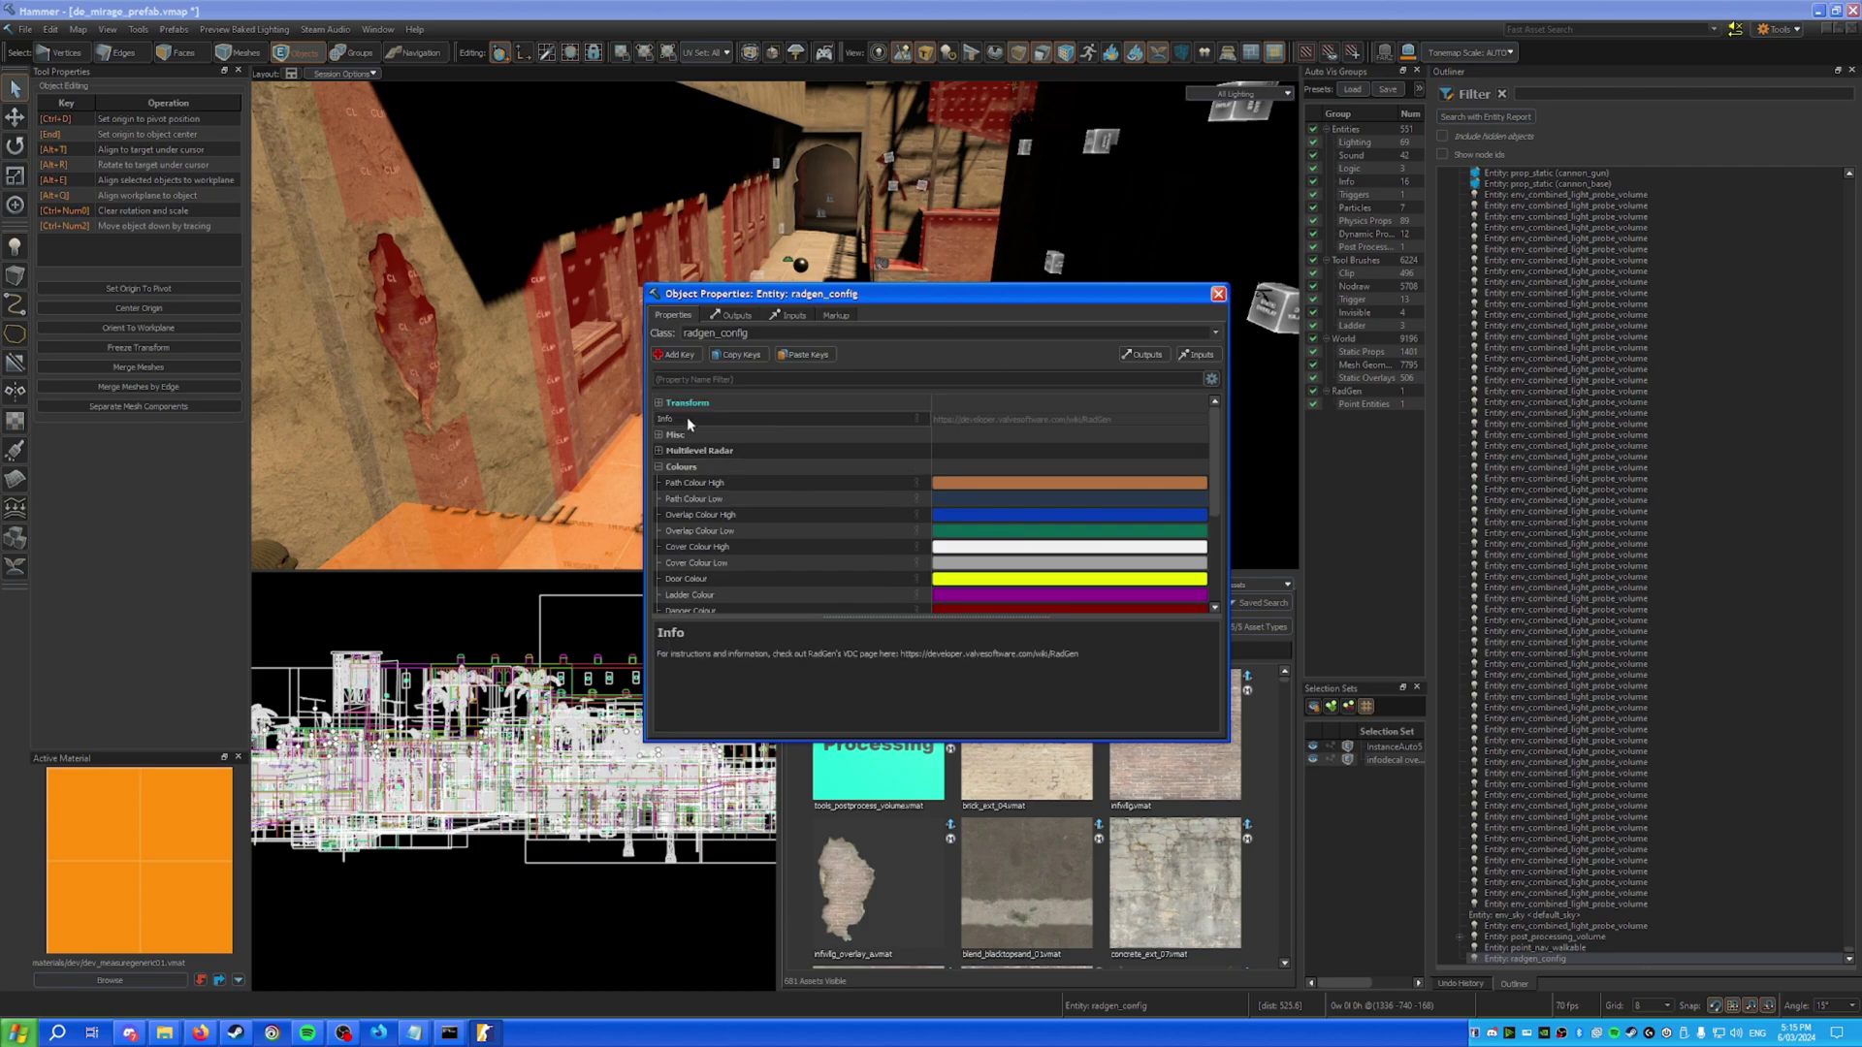
{"action": "left_click", "coordinate": [659, 435]}
{"action": "left_click", "coordinate": [659, 403]}
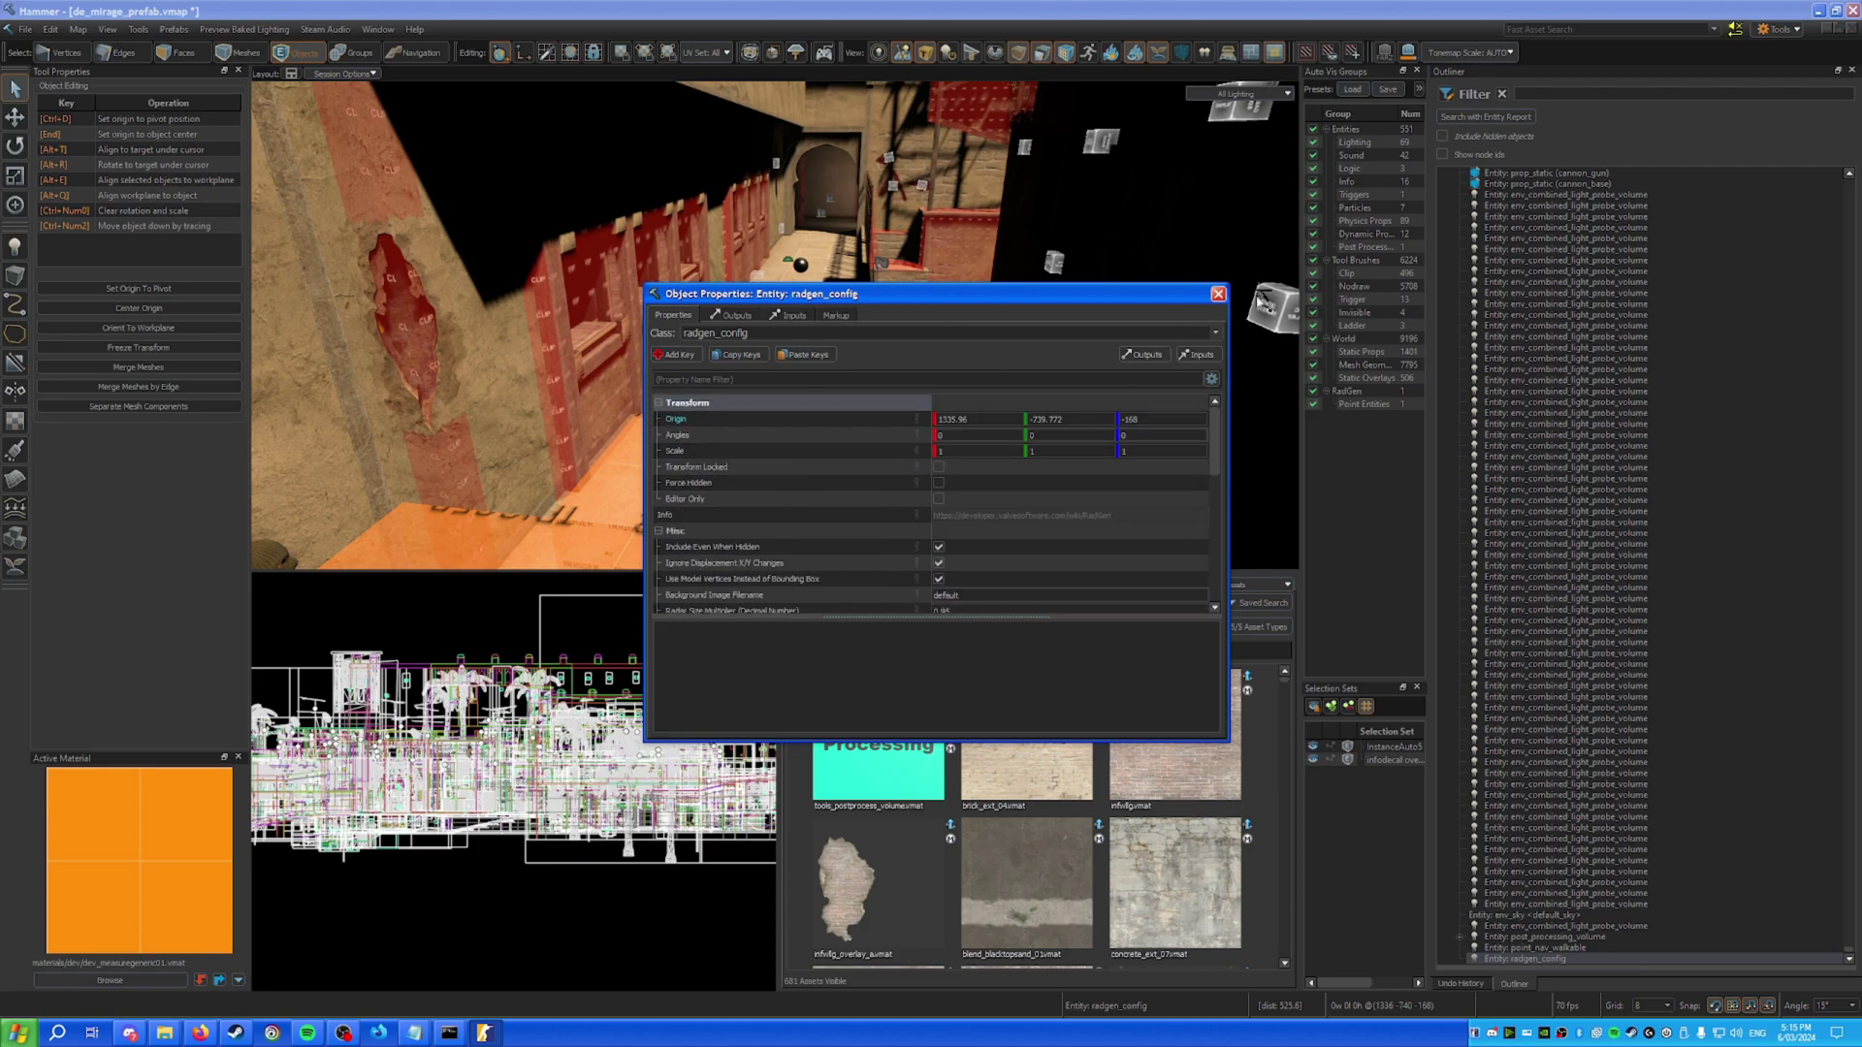
{"action": "left_click", "coordinate": [1218, 295]}
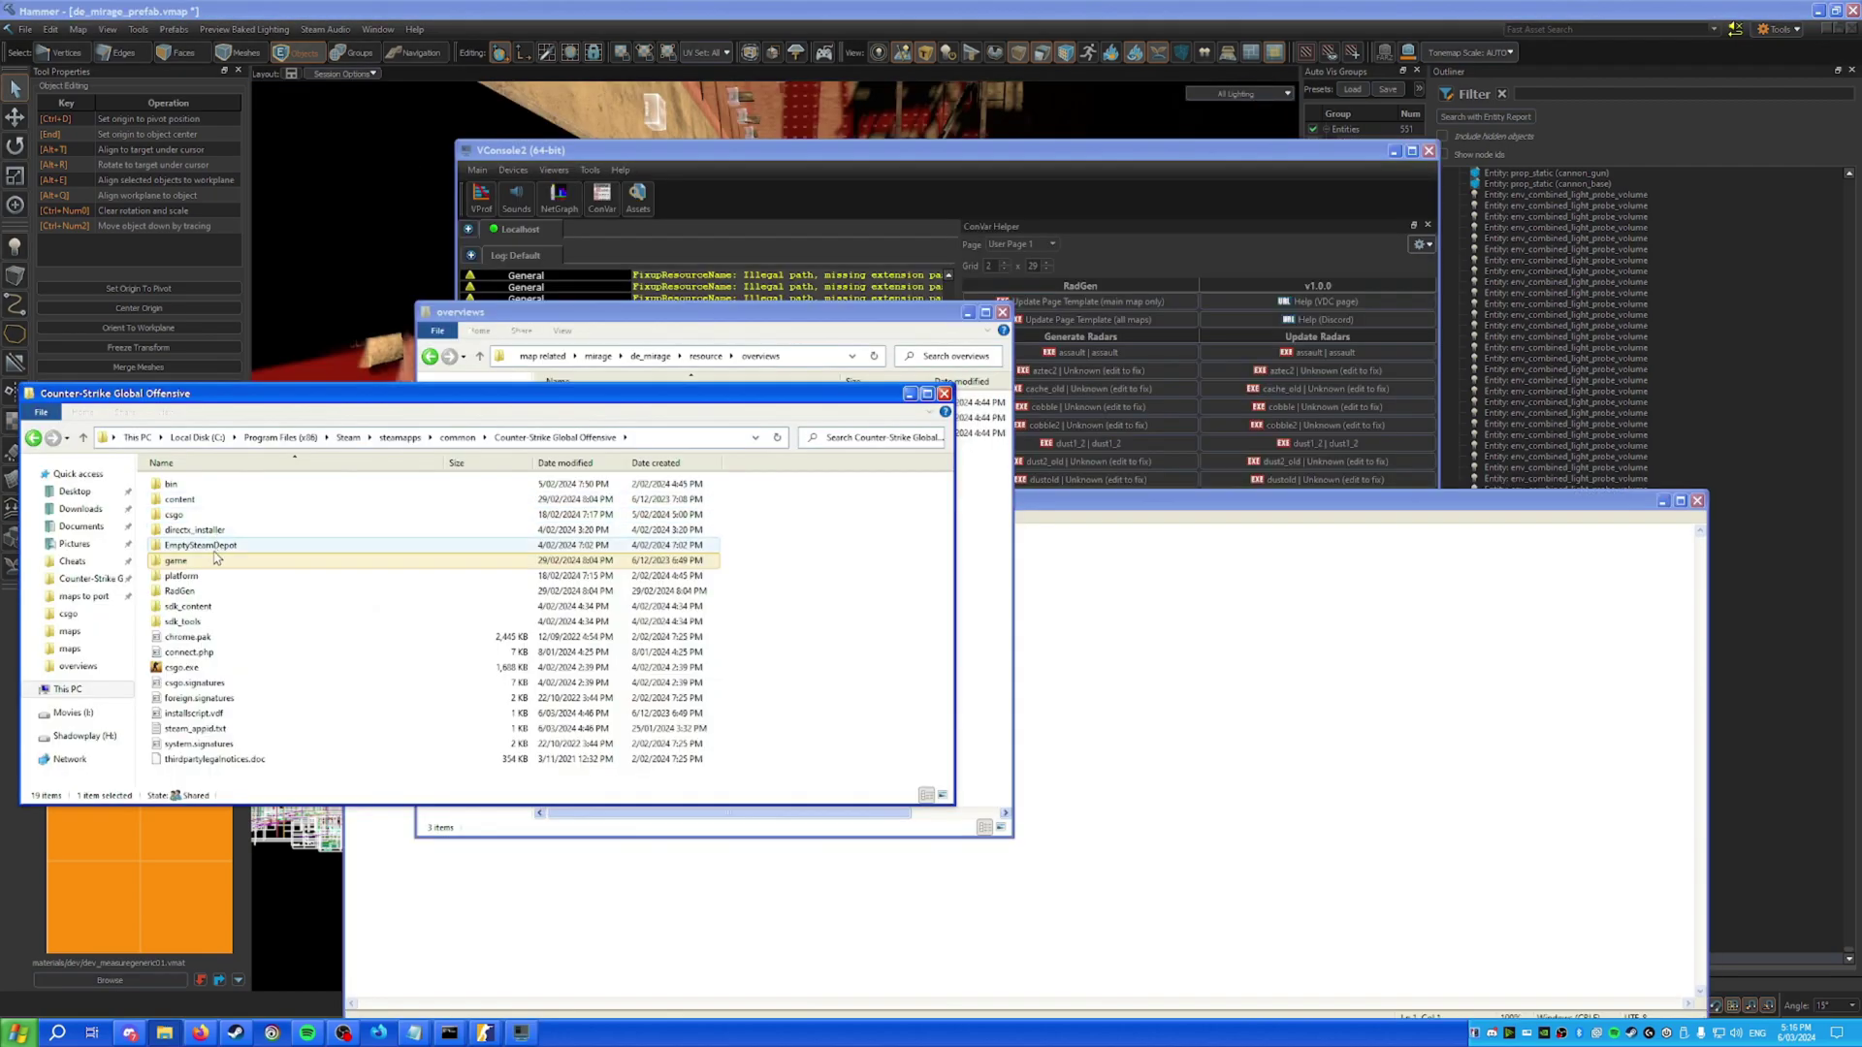
Create a folder named resource in the game's csgo_addons/mirage_2 folder and open it.
{"action": "double_click", "coordinate": [204, 566]}
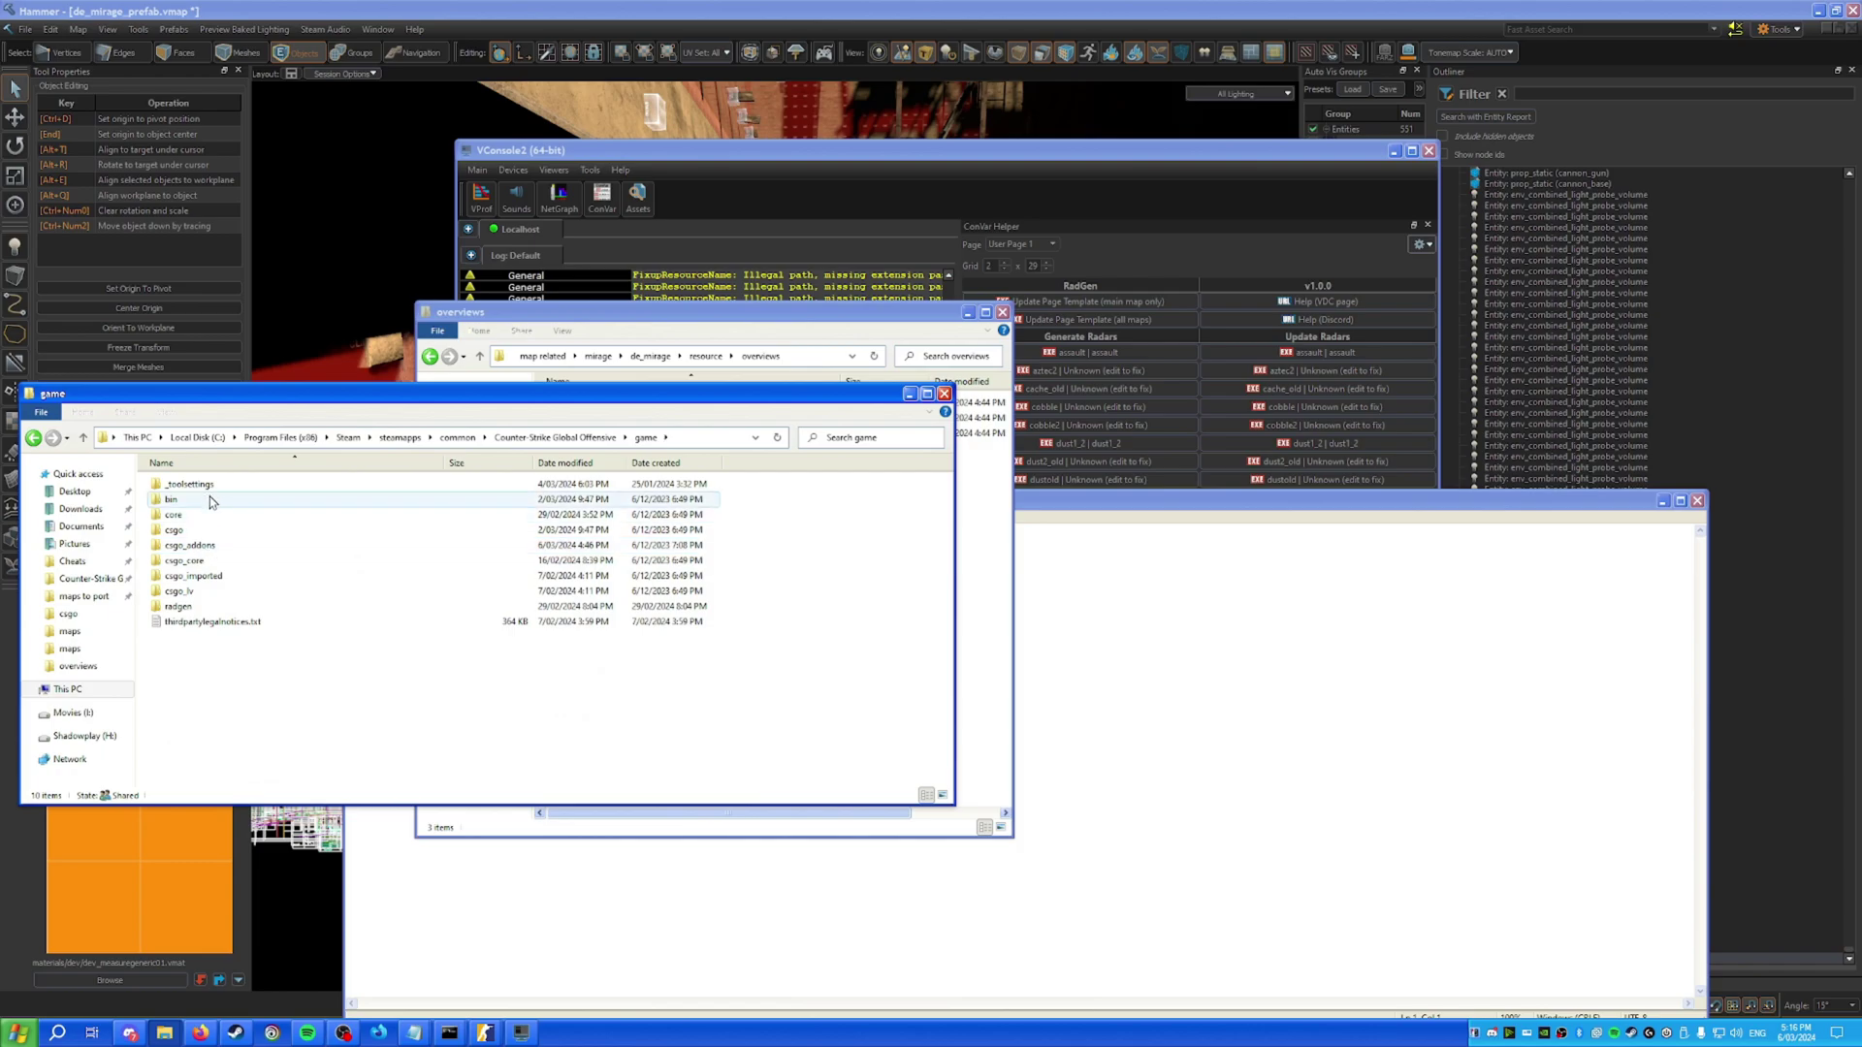
{"action": "double_click", "coordinate": [205, 545]}
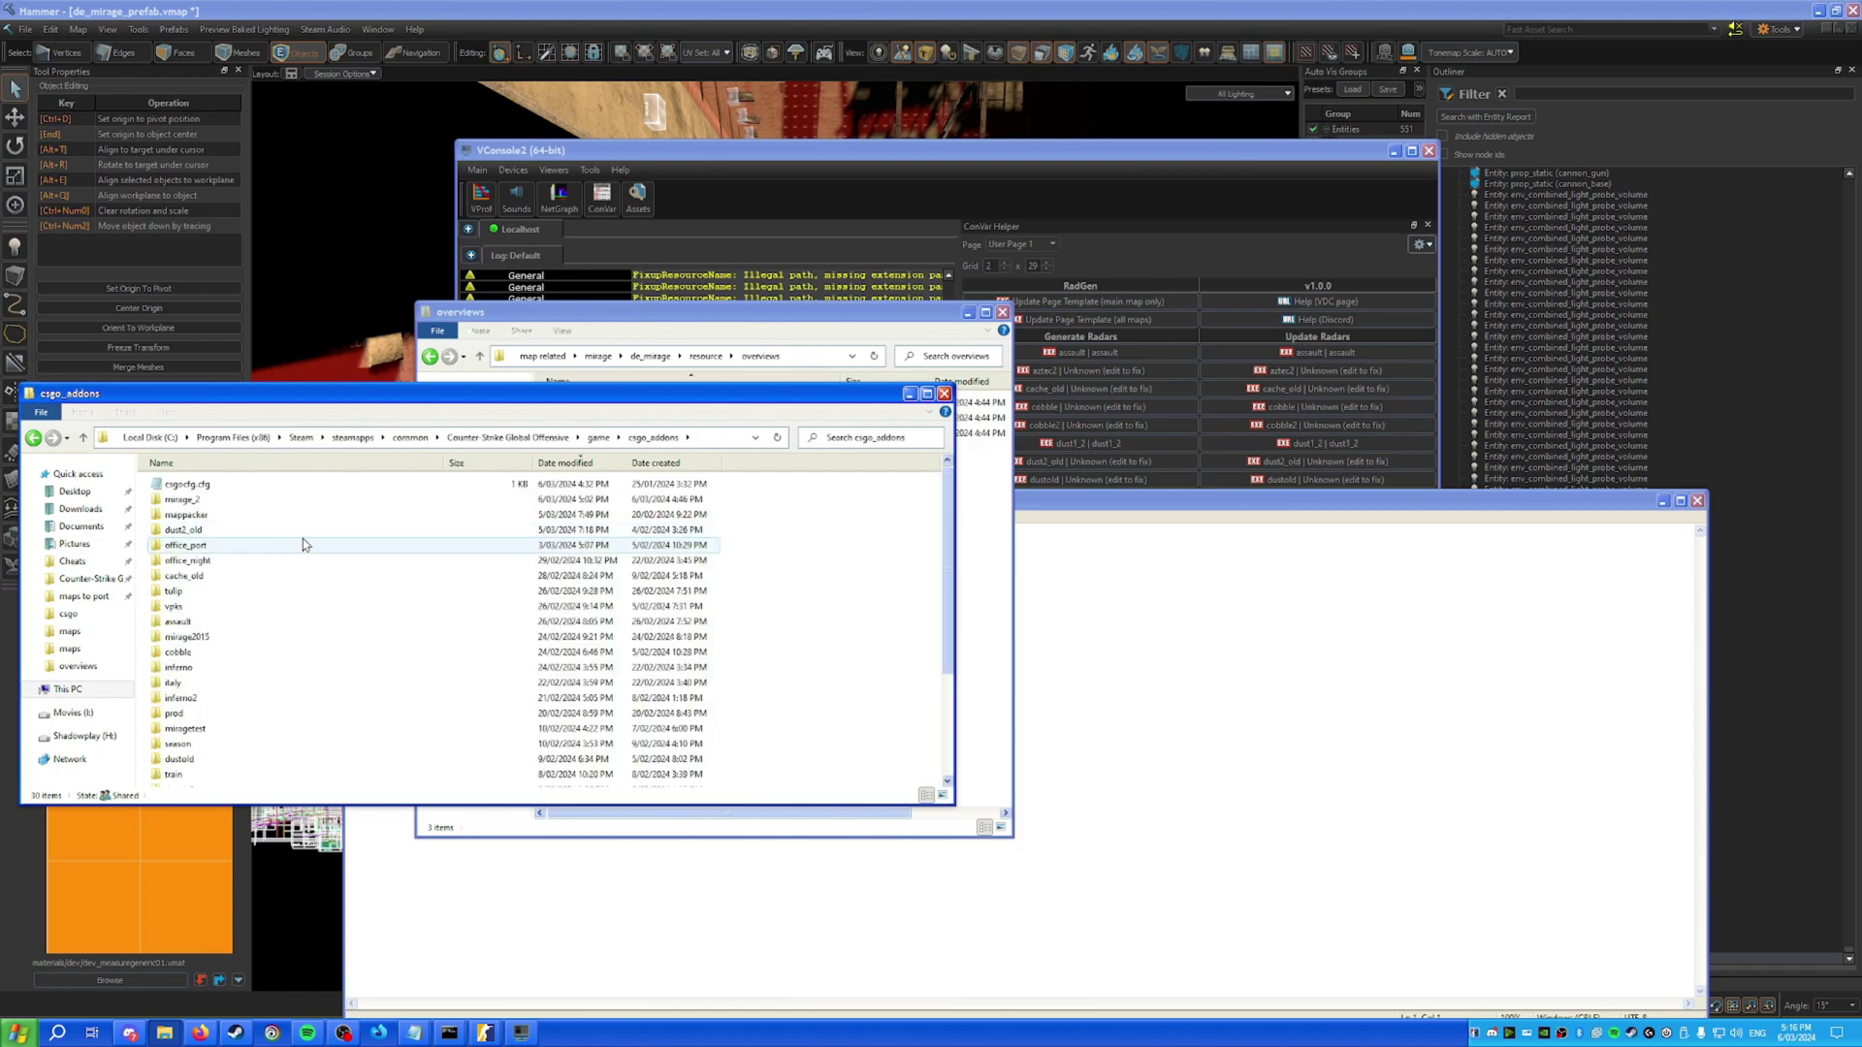
{"action": "double_click", "coordinate": [219, 501]}
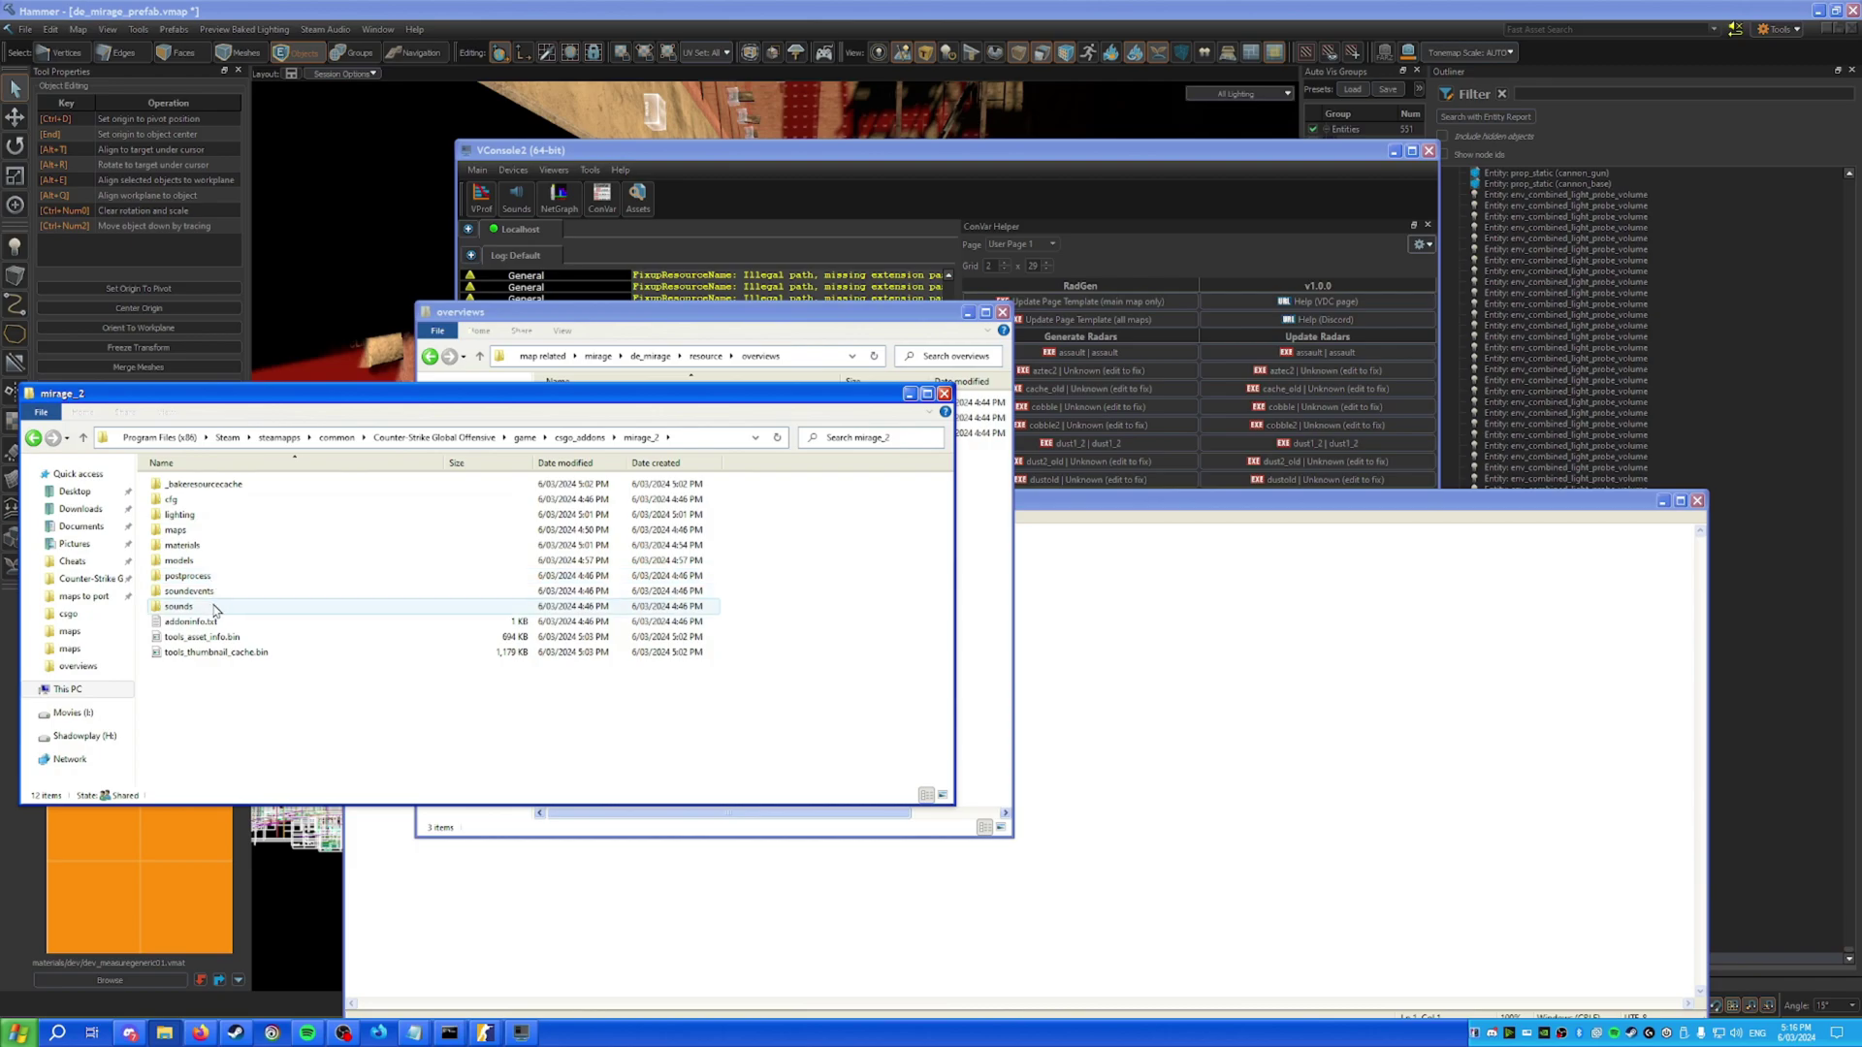
{"action": "right_click", "coordinate": [219, 703]}
{"action": "mouse_move", "coordinate": [351, 942]}
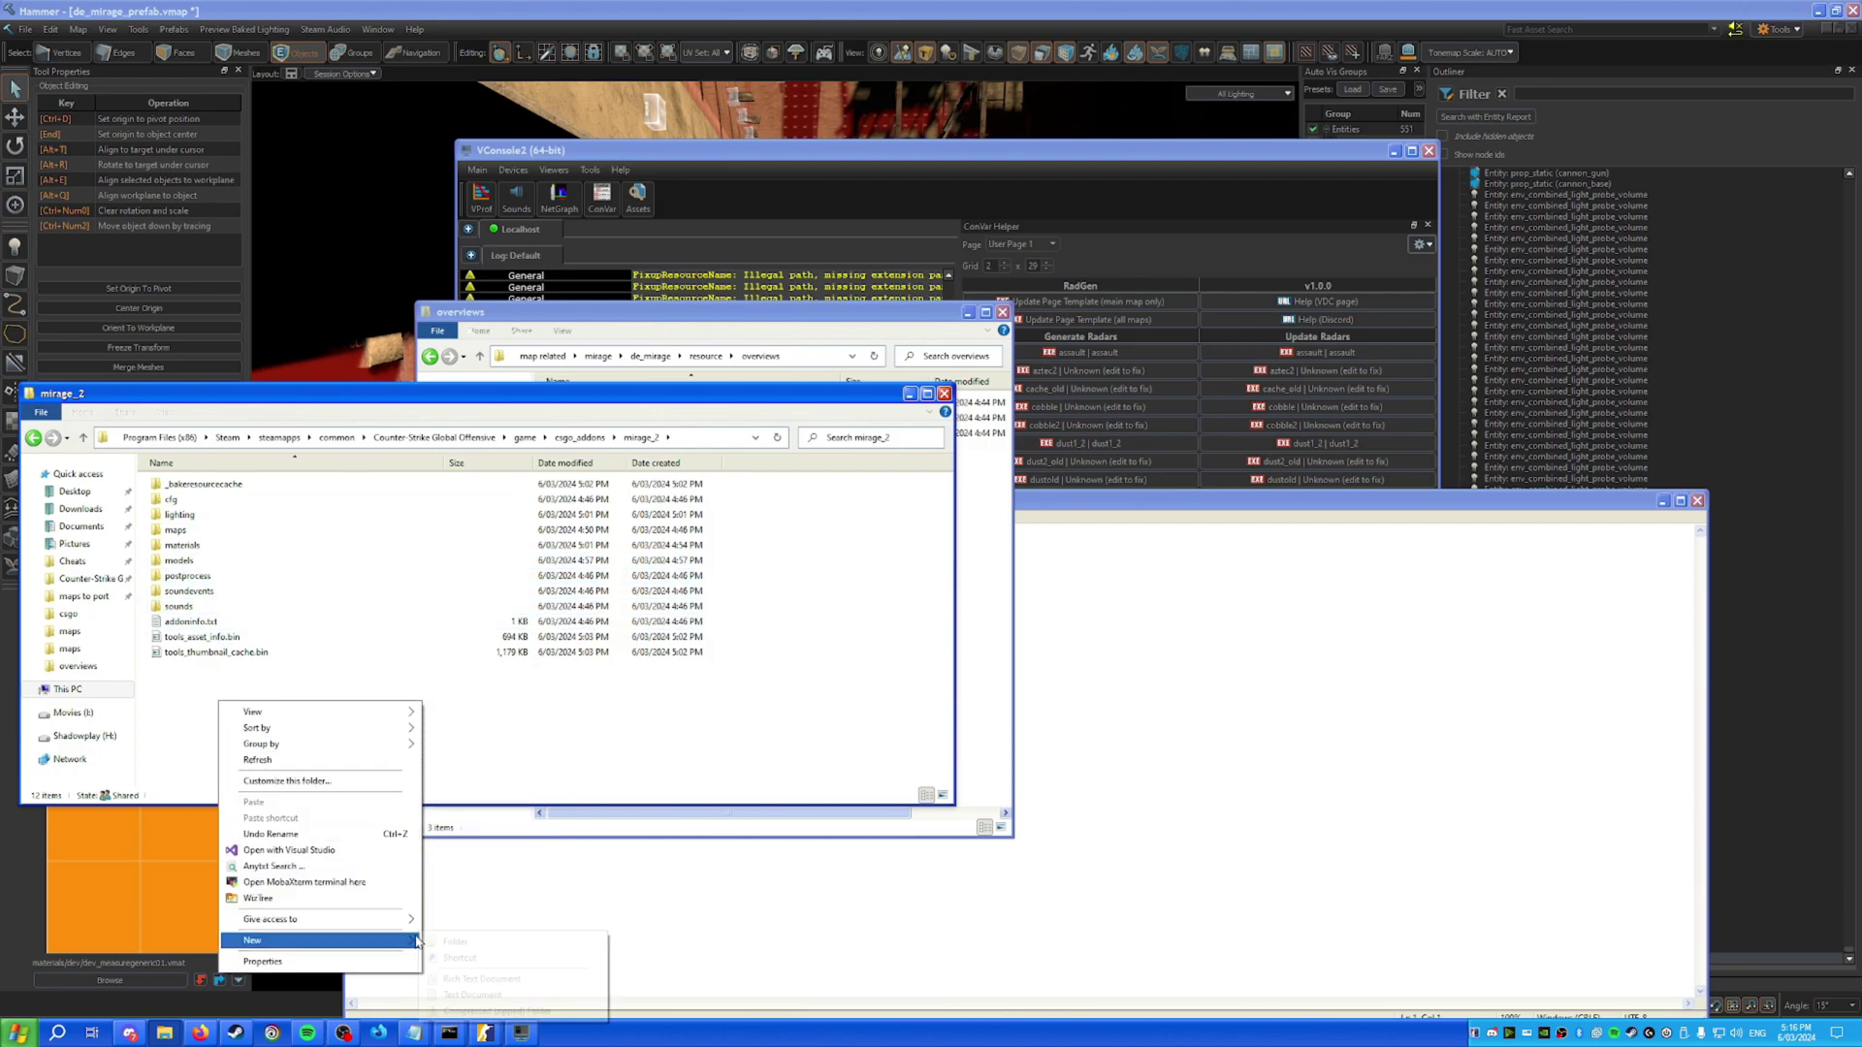
{"action": "left_click", "coordinate": [455, 941]}
{"action": "type", "text": "resou"}
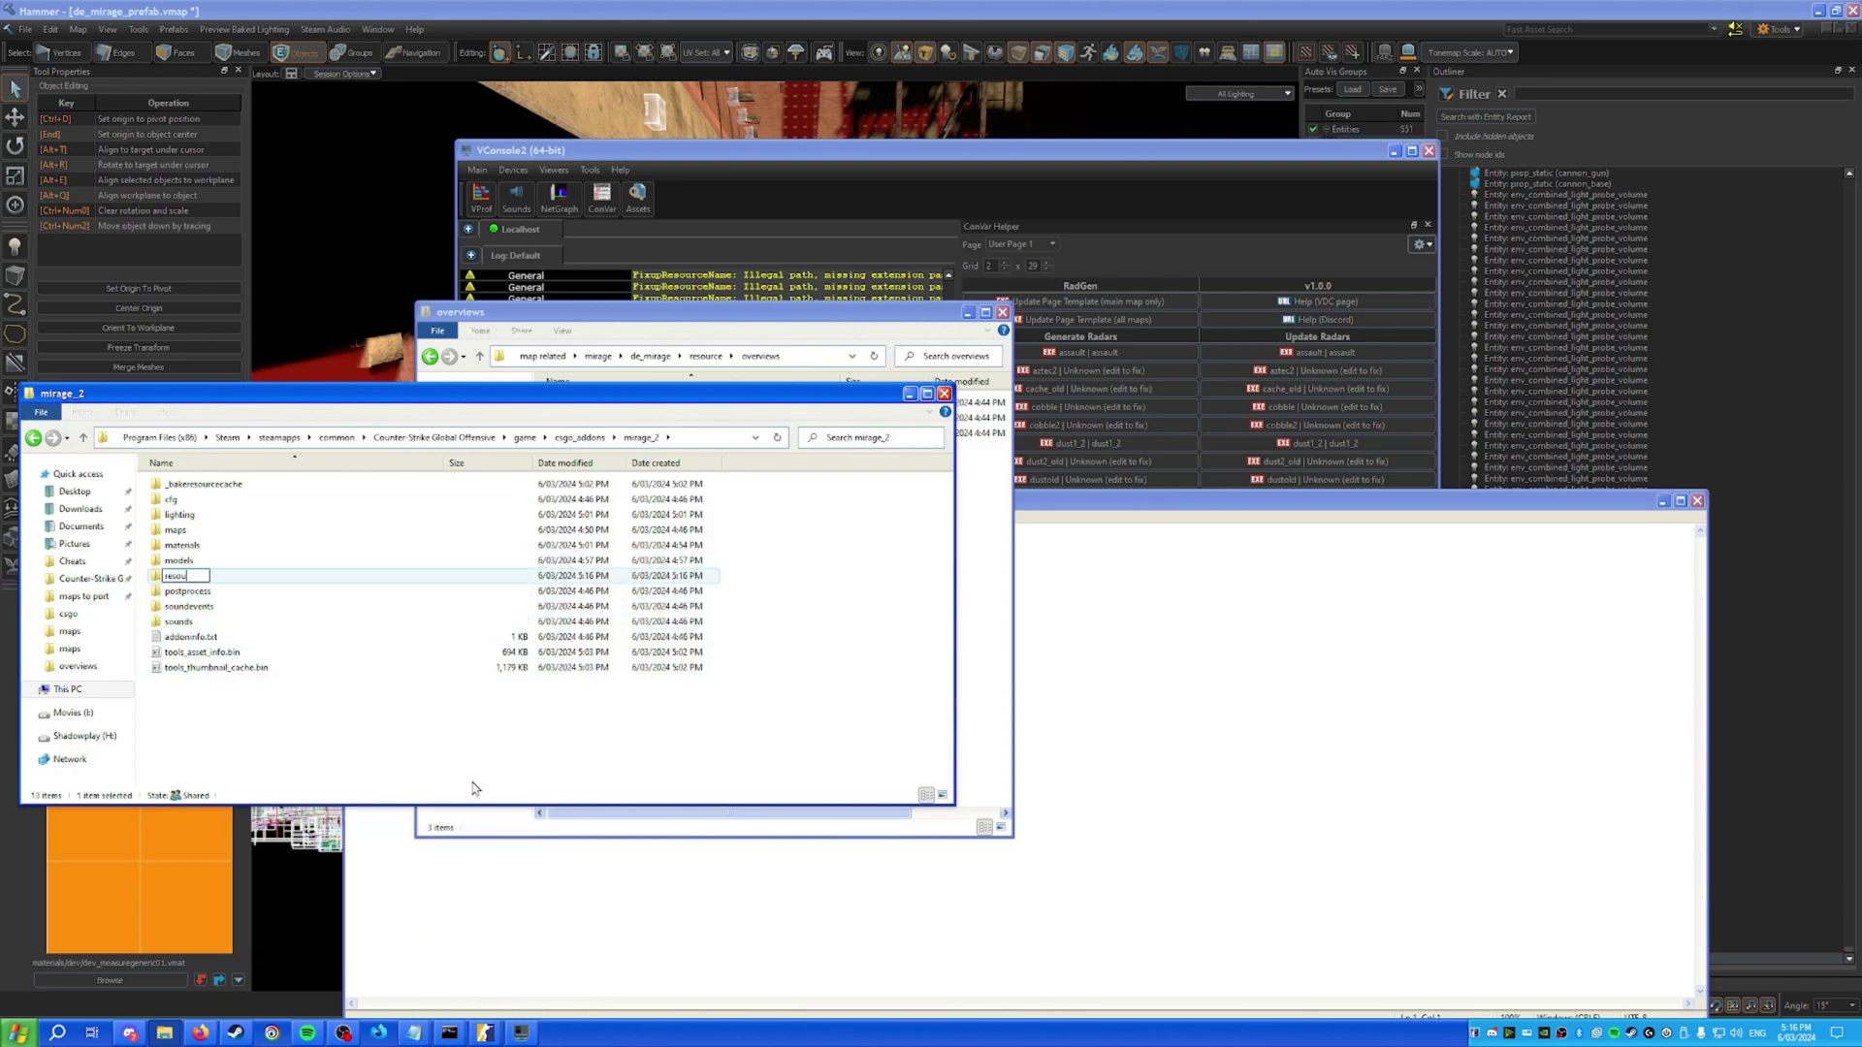
{"action": "type", "text": "rce"}
{"action": "key", "text": "Return"}
{"action": "key", "text": "Return"}
Create a folder named overviews inside resource and open it.
{"action": "right_click", "coordinate": [631, 563]}
{"action": "mouse_move", "coordinate": [732, 793]}
{"action": "left_click", "coordinate": [851, 798]}
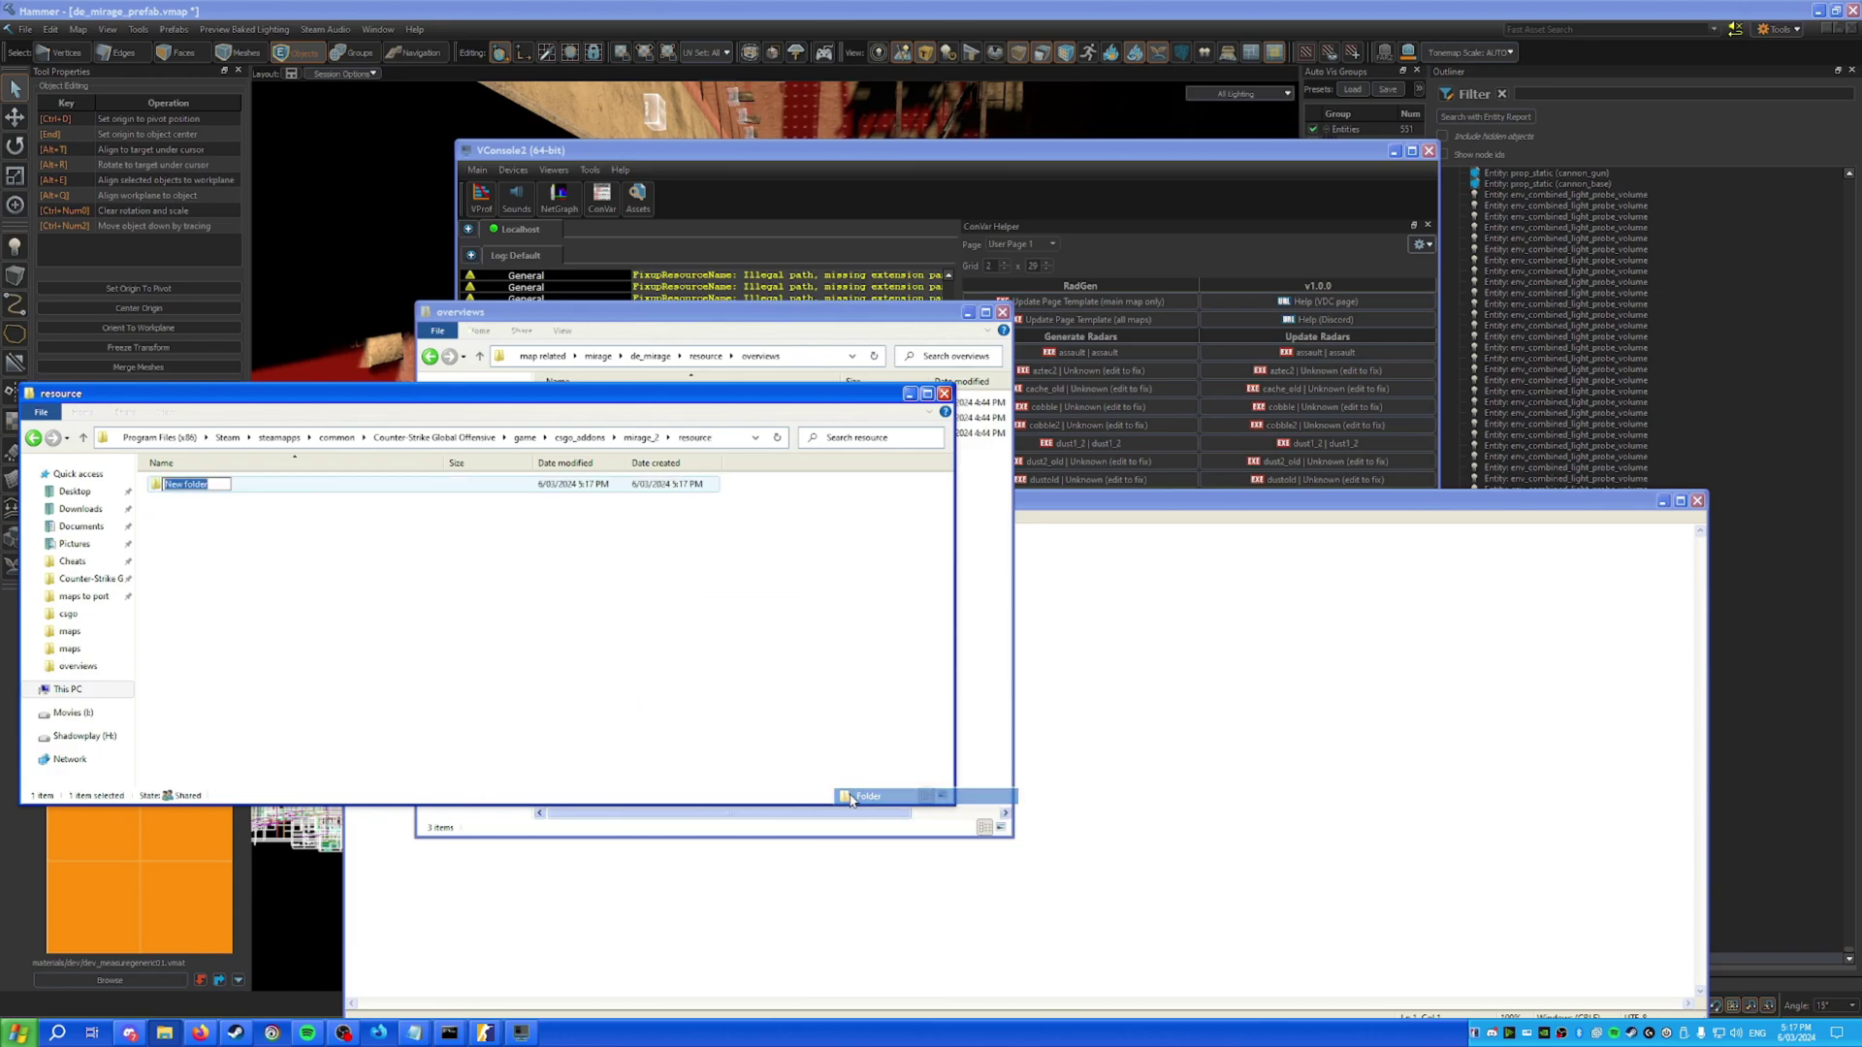
{"action": "type", "text": "overviews"}
{"action": "key", "text": "Return"}
{"action": "key", "text": "Return"}
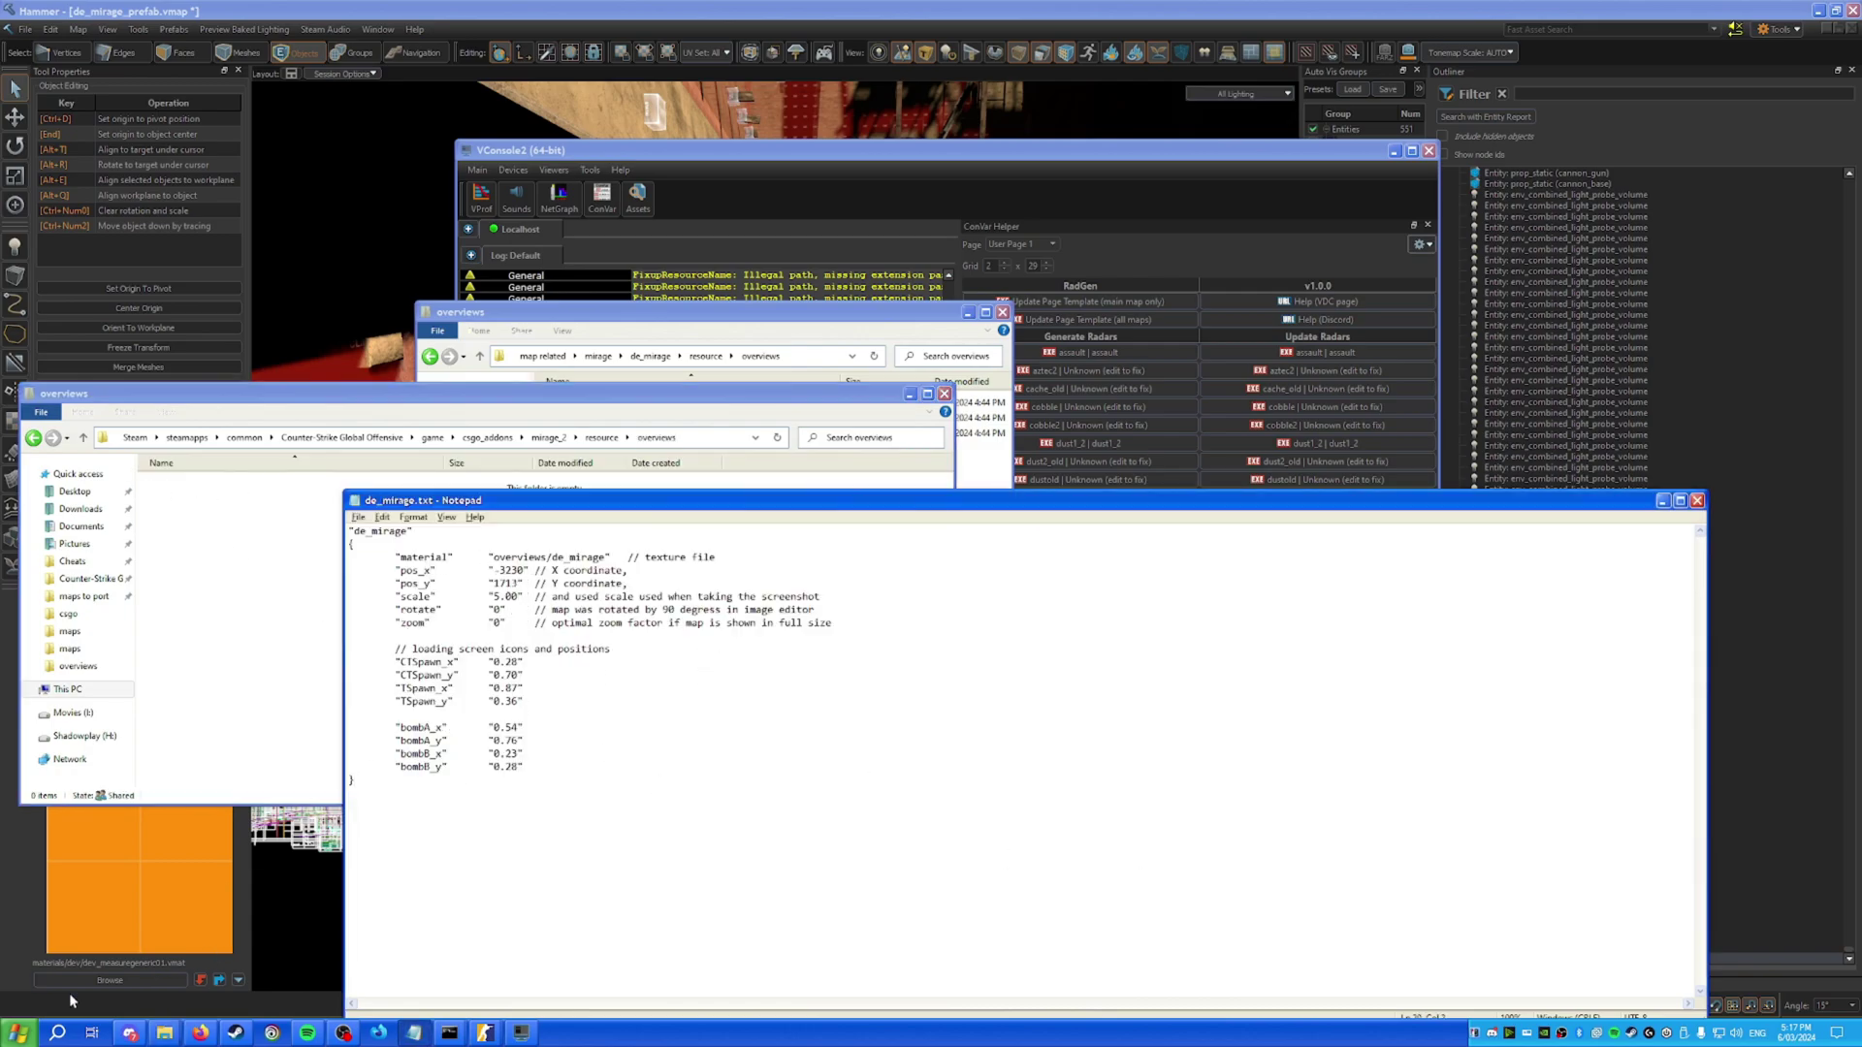
Copy the original de_mirage.txt into the new overviews folder, rename the copy de_mirage_prefab.txt and open it.
{"action": "mouse_move", "coordinate": [165, 1032]}
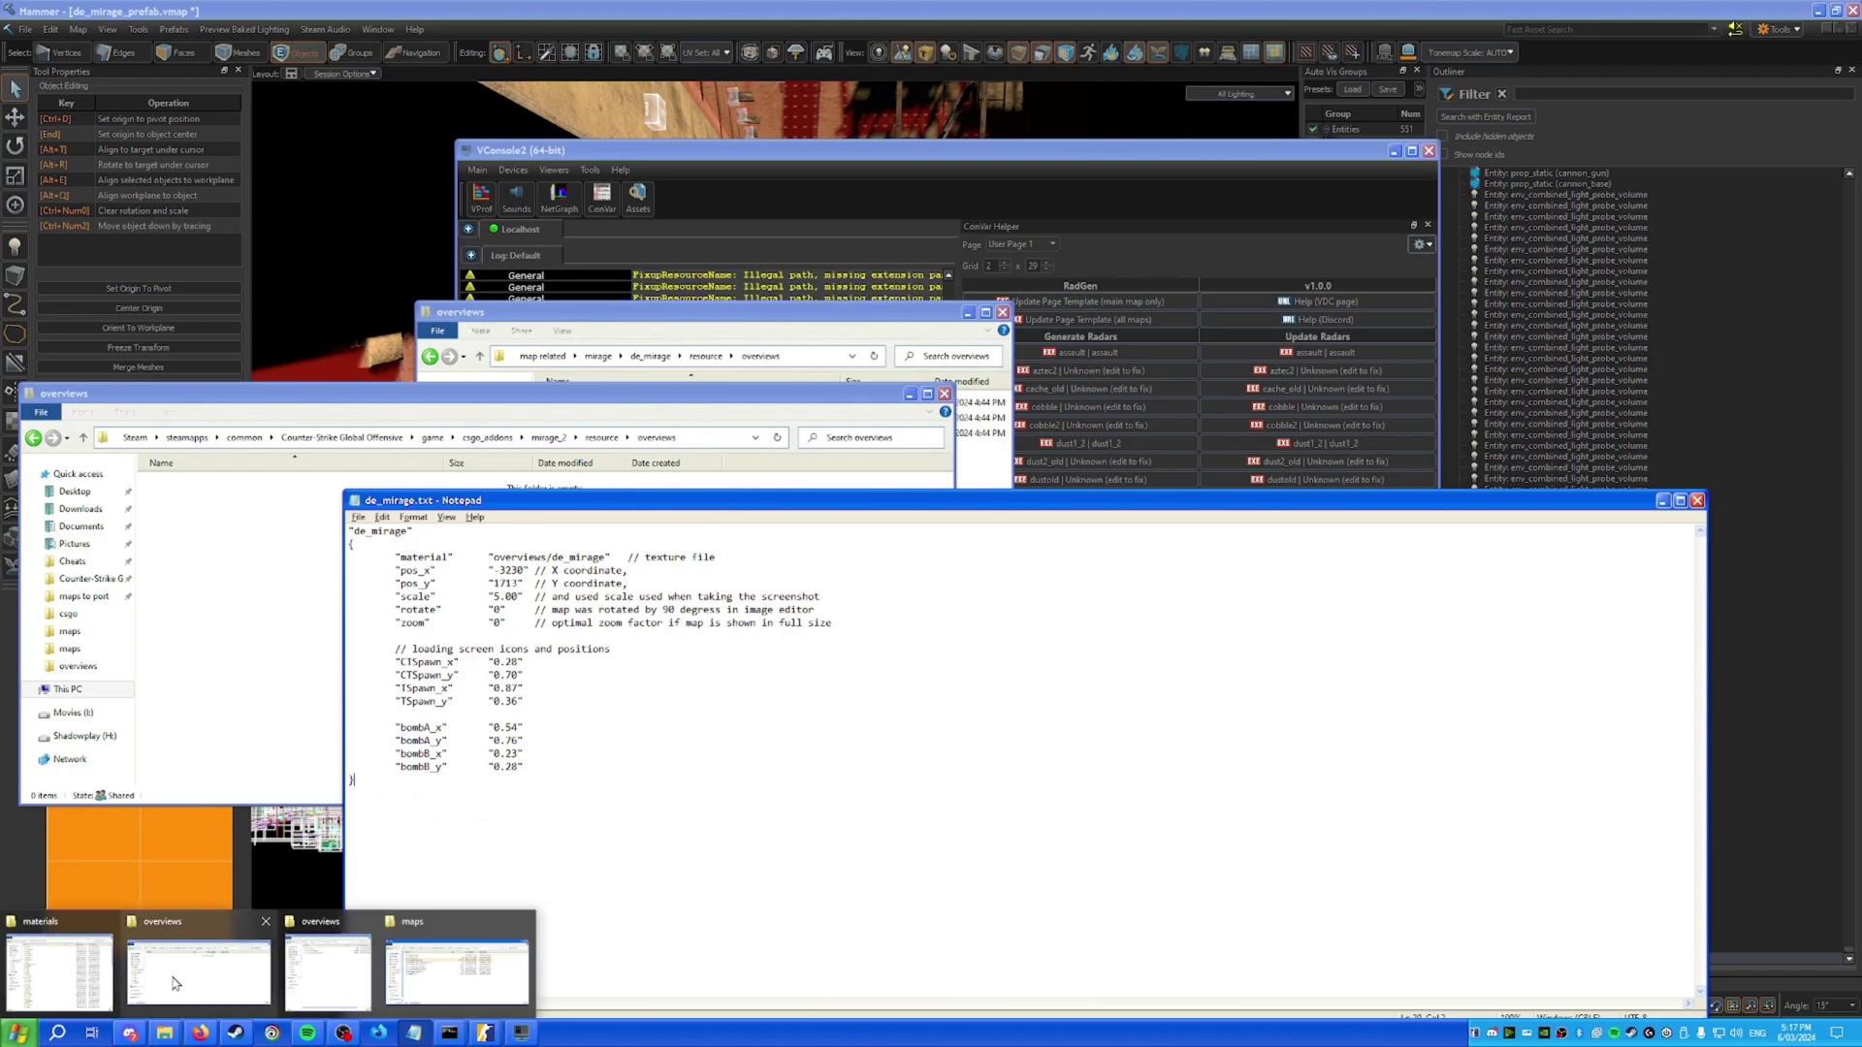
{"action": "mouse_move", "coordinate": [245, 968]}
{"action": "left_click", "coordinate": [244, 968]}
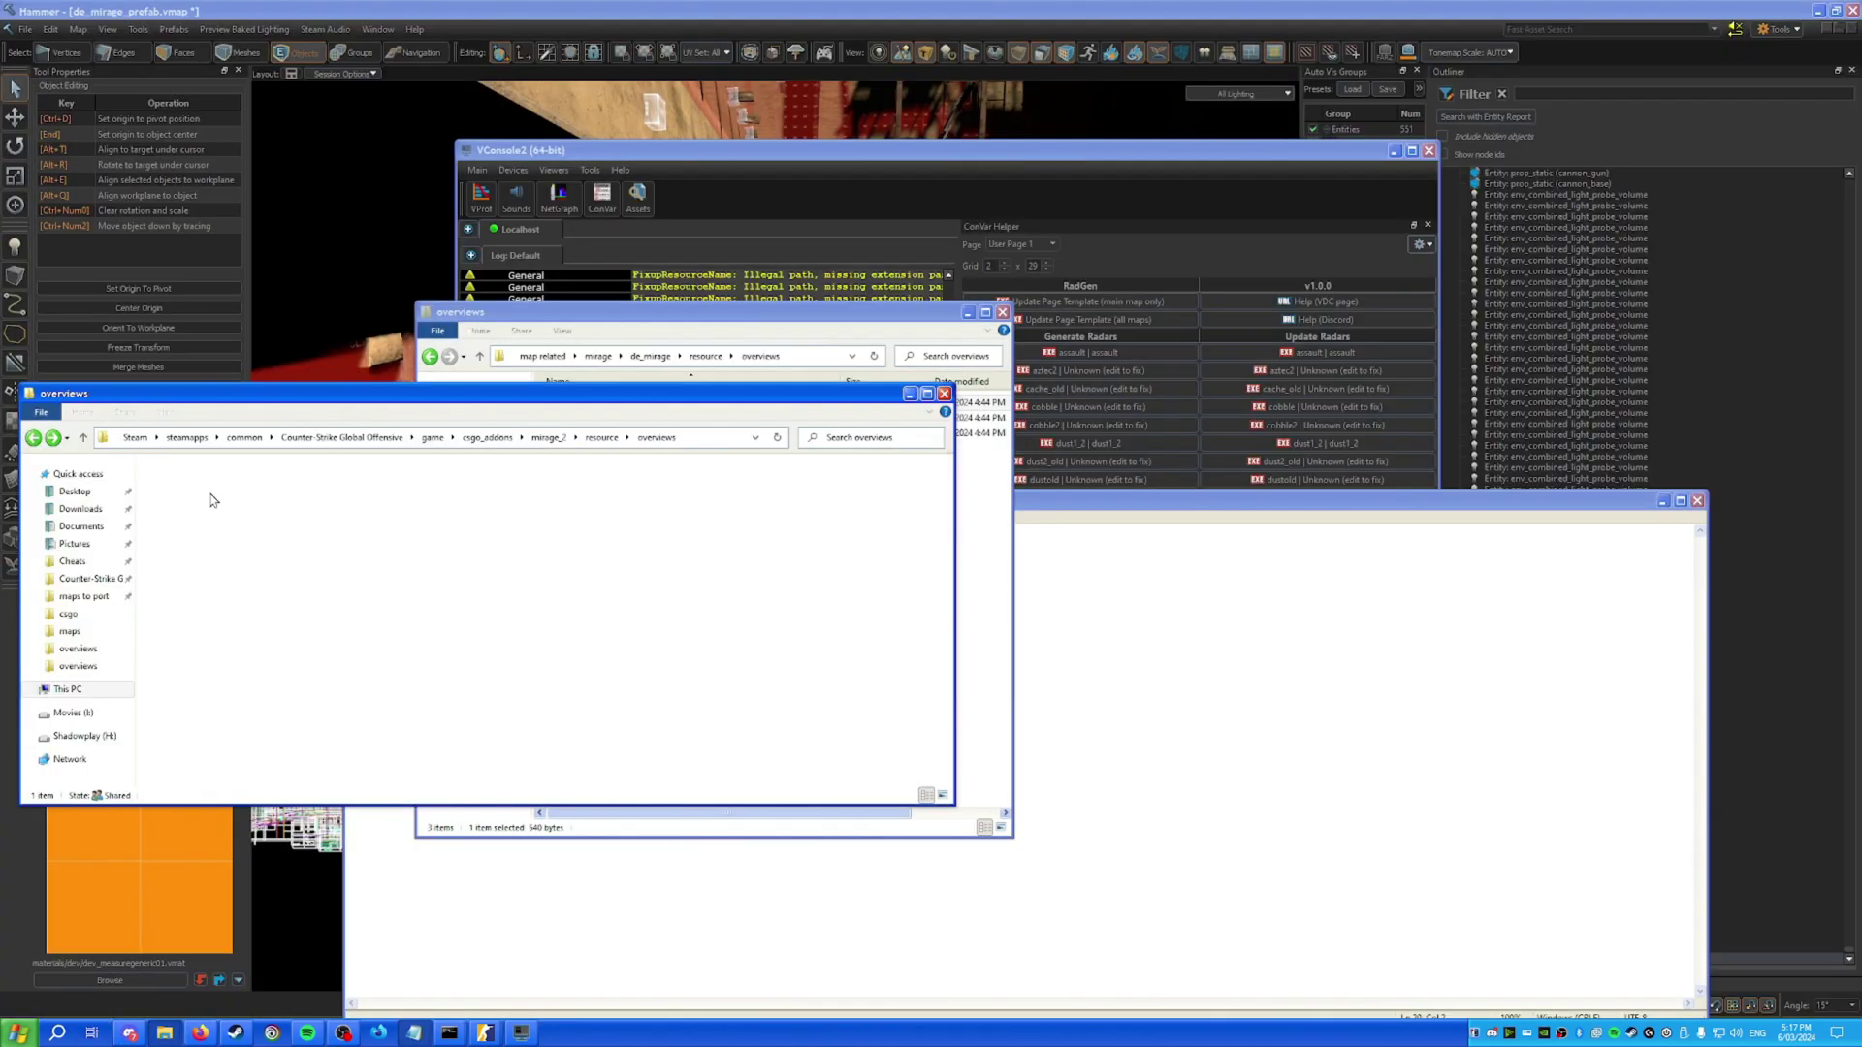
{"action": "key", "text": "ctrl+v"}
{"action": "left_click", "coordinate": [194, 484]}
{"action": "left_click", "coordinate": [206, 484]}
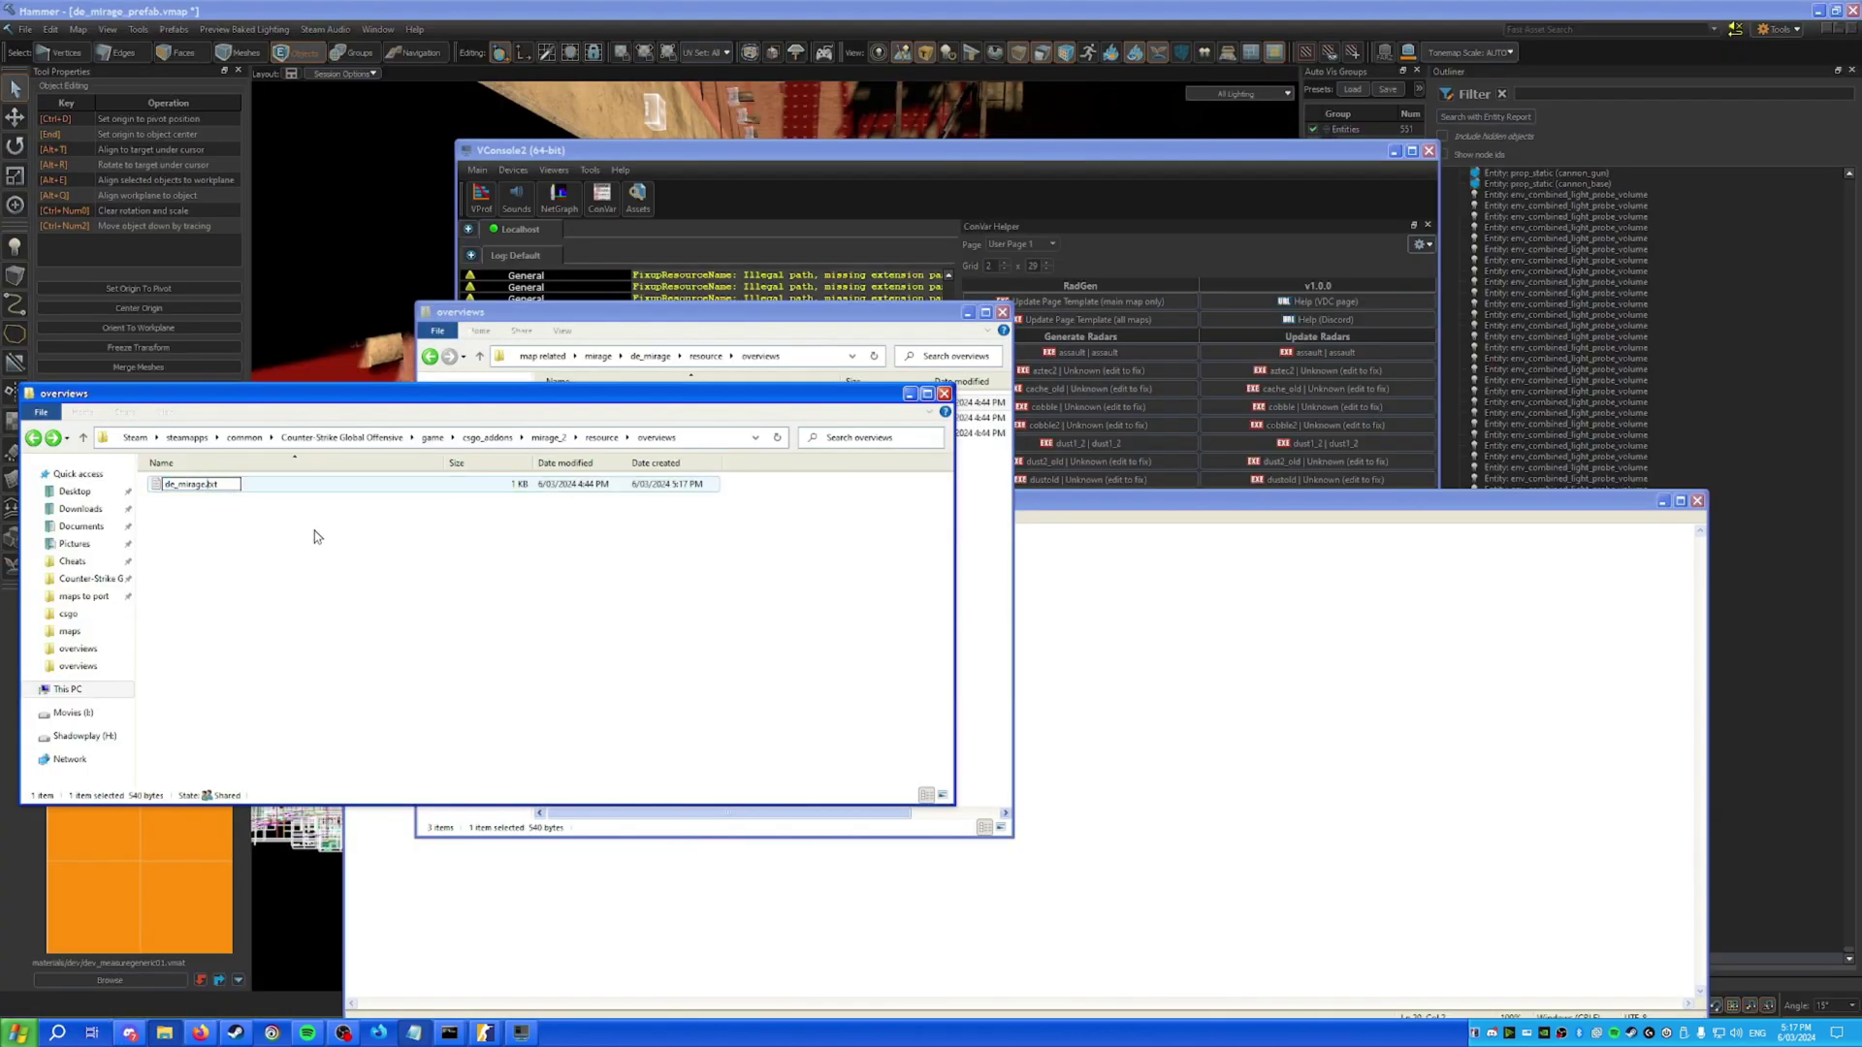
{"action": "type", "text": "_op"}
{"action": "type", "text": "b"}
{"action": "key", "text": "Return"}
{"action": "key", "text": "Return"}
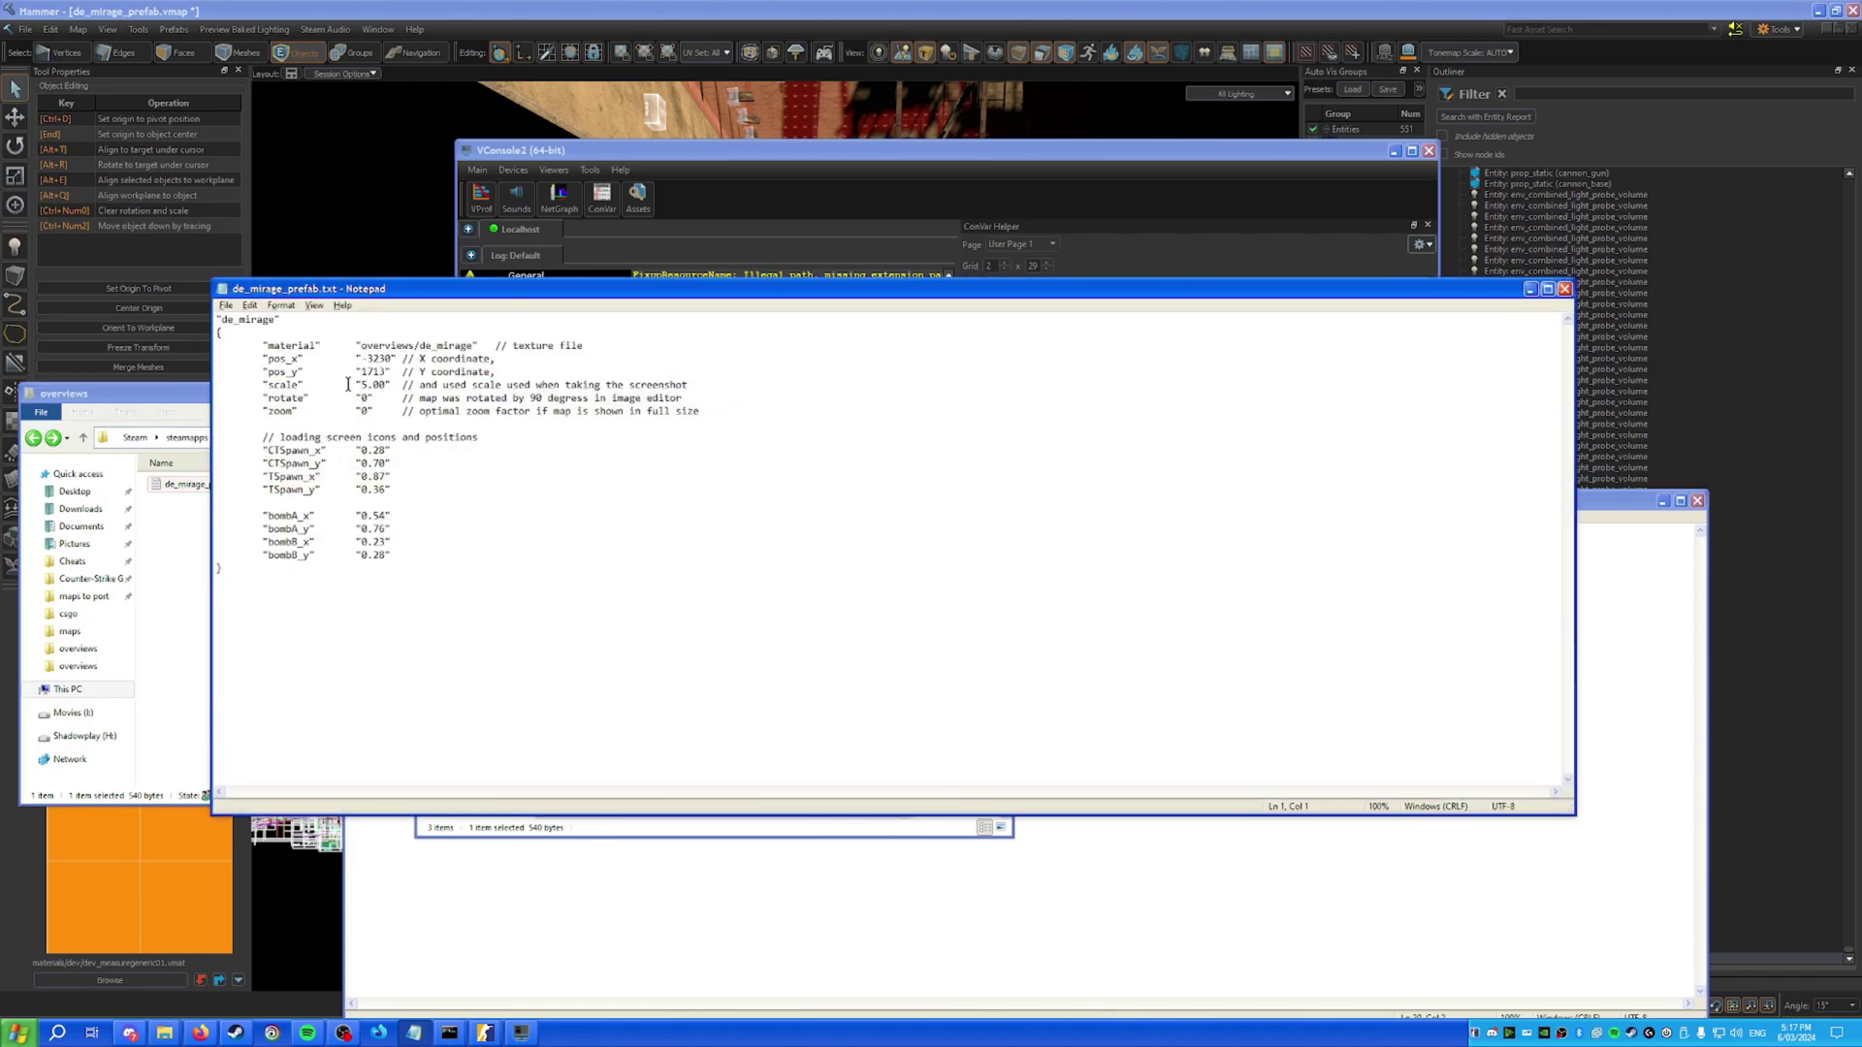
Open de_dust2_port_prefab.txt from the dust2_old addon's resource/overviews folder and arrange it beside de_mirage_prefab.txt for comparison.
{"action": "left_click_drag", "start_coordinate": [262, 345], "coordinate": [865, 346]}
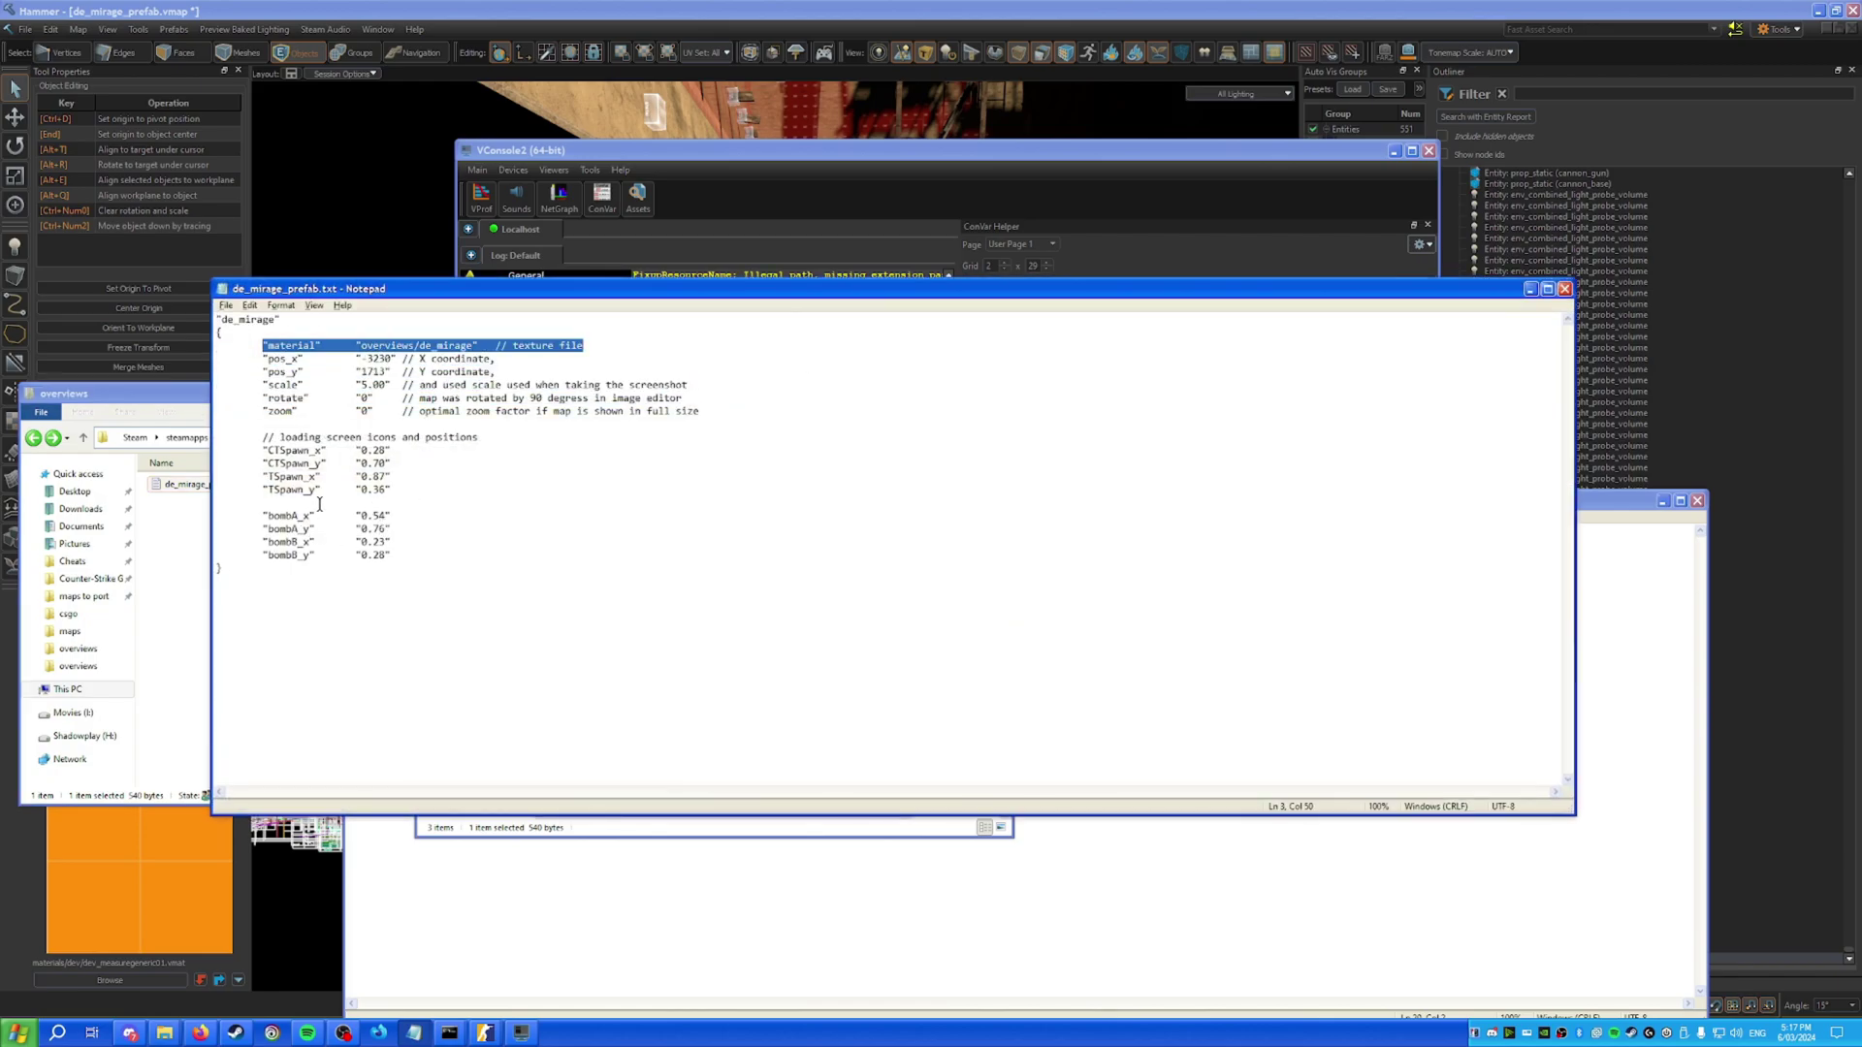
{"action": "left_click_drag", "start_coordinate": [309, 288], "coordinate": [743, 308]}
{"action": "left_click_drag", "start_coordinate": [455, 393], "coordinate": [362, 472]}
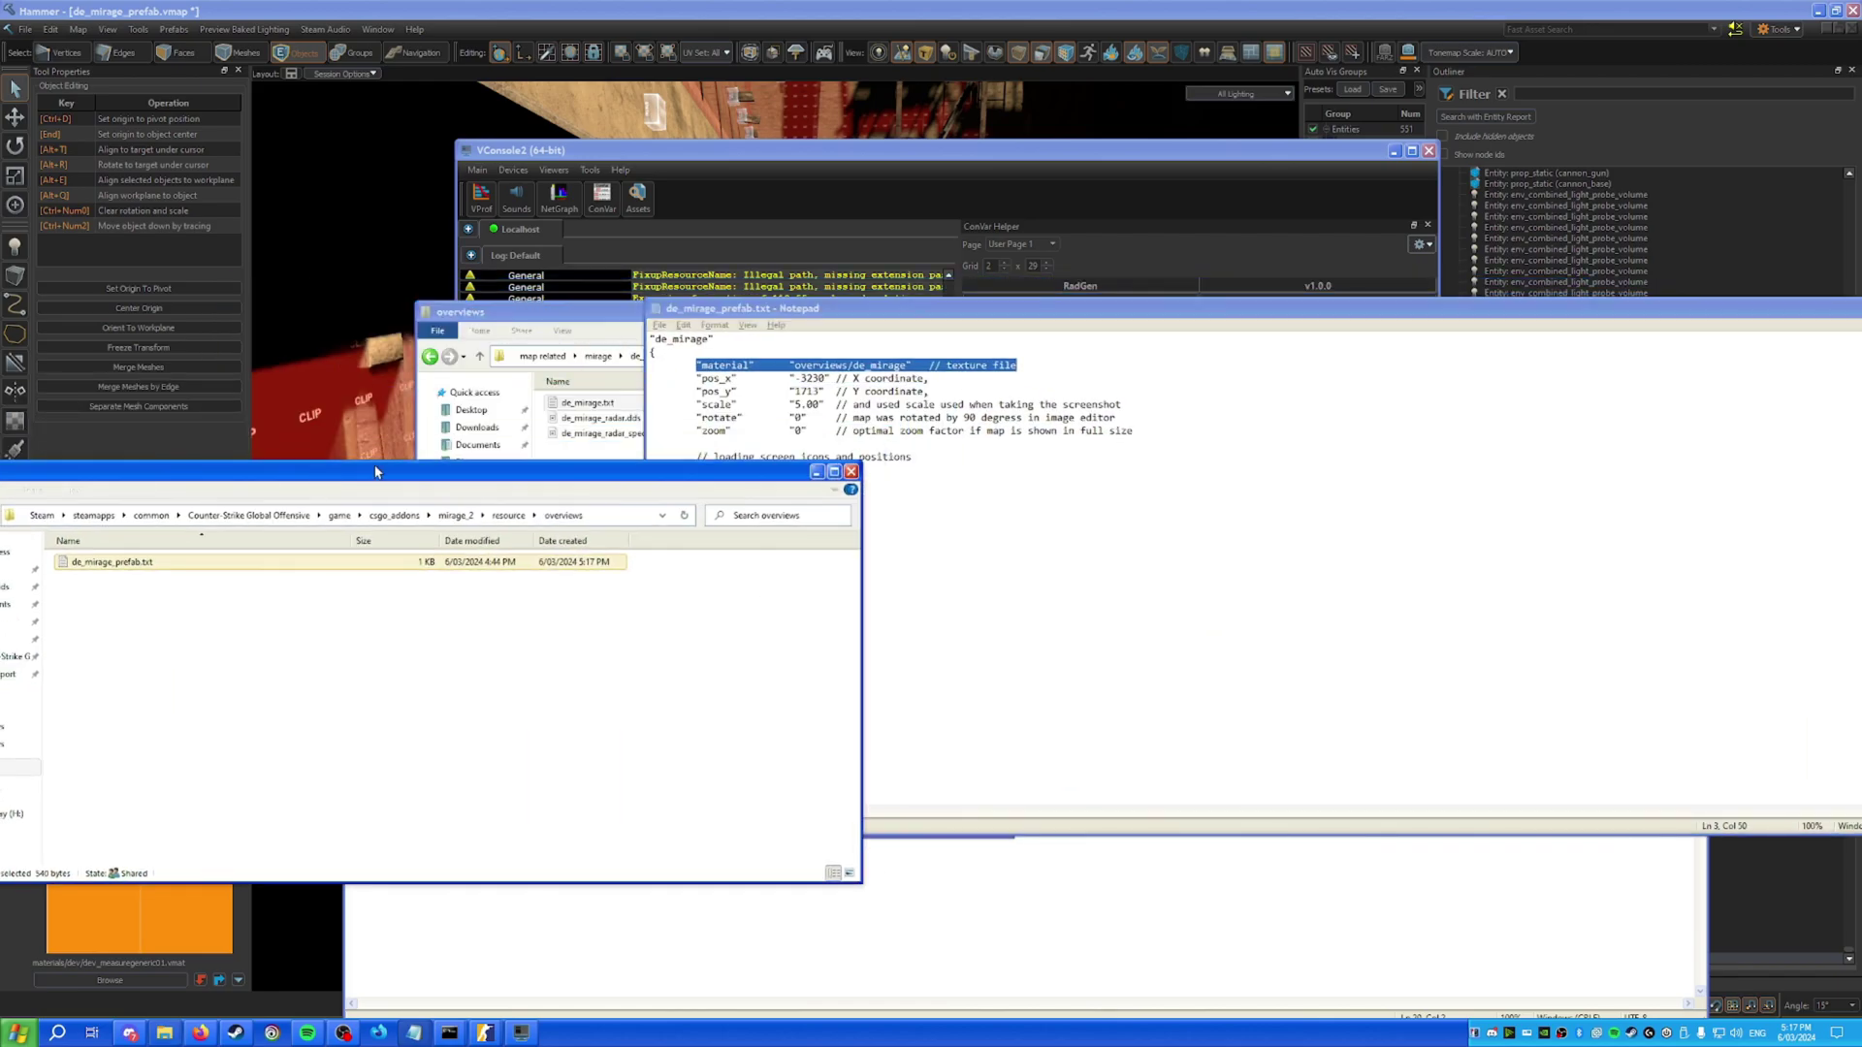
{"action": "left_click", "coordinate": [399, 515]}
{"action": "double_click", "coordinate": [128, 577]}
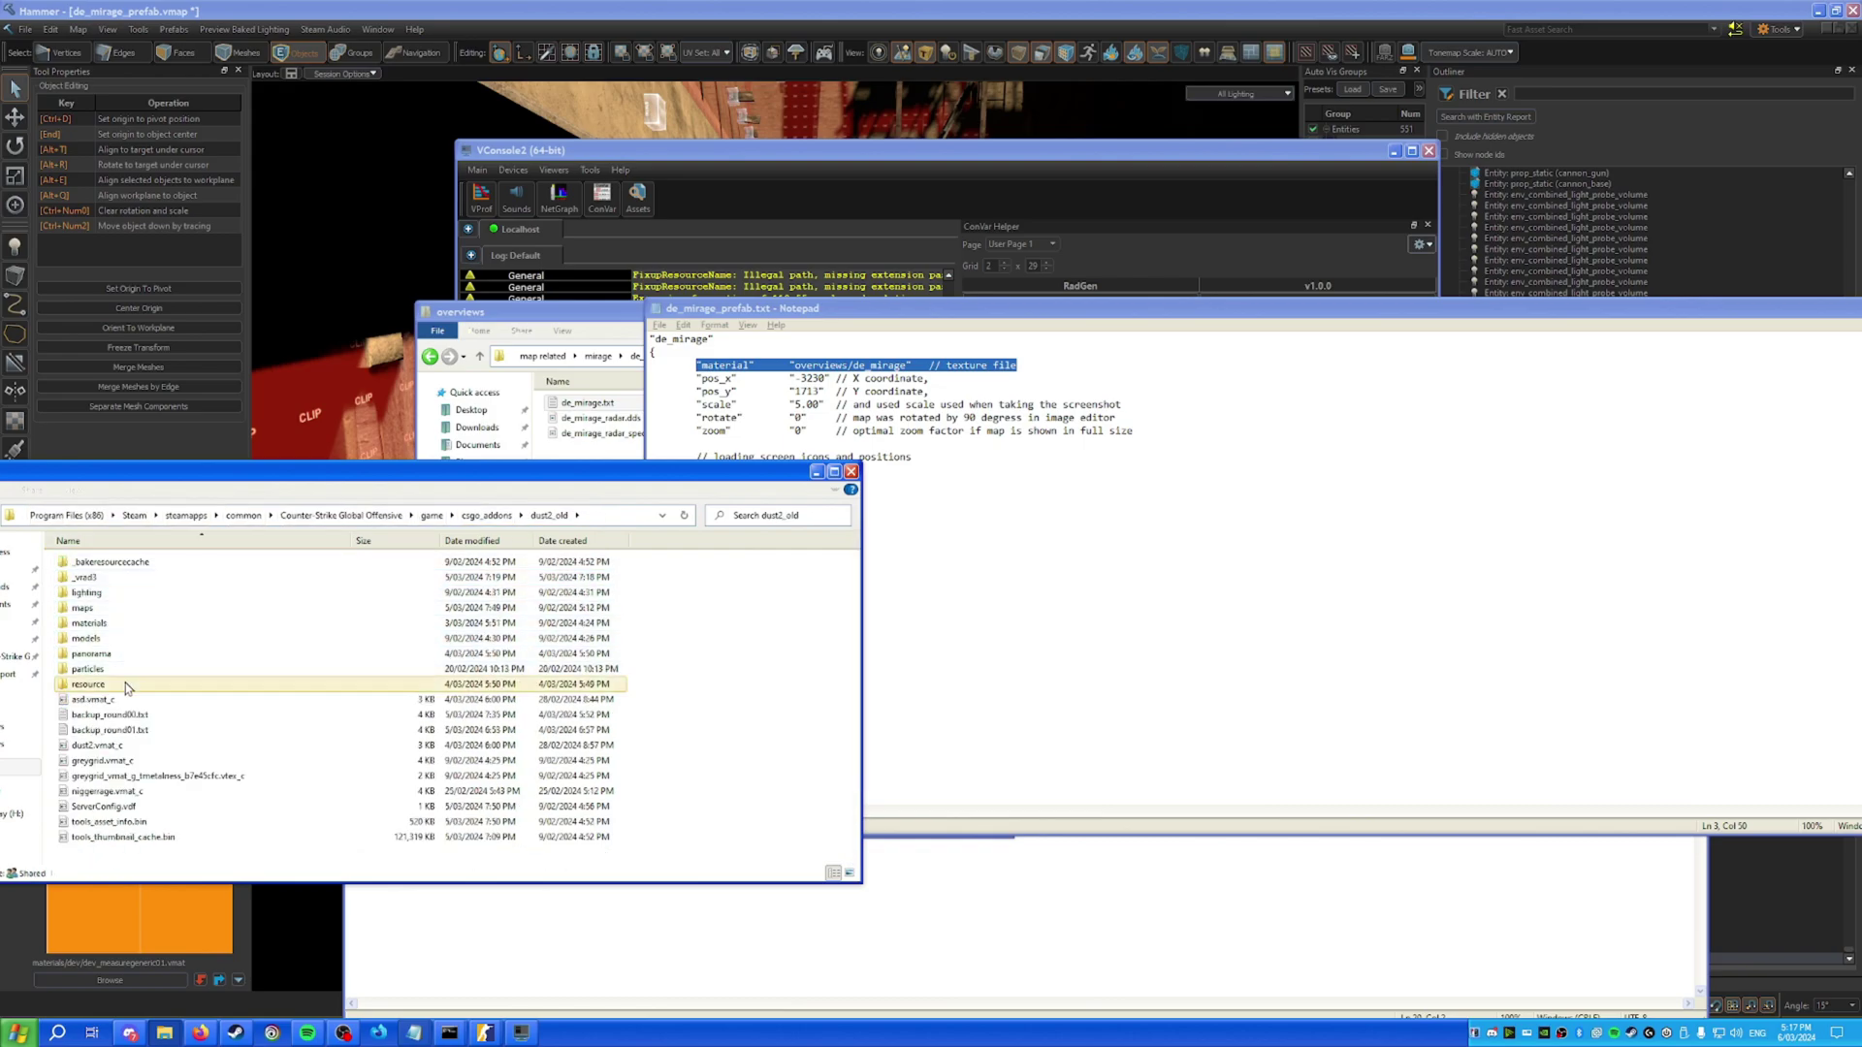
{"action": "double_click", "coordinate": [127, 684]}
{"action": "double_click", "coordinate": [125, 560]}
{"action": "double_click", "coordinate": [118, 561]}
{"action": "left_click_drag", "start_coordinate": [371, 289], "coordinate": [705, 558]}
{"action": "left_click", "coordinate": [817, 472]}
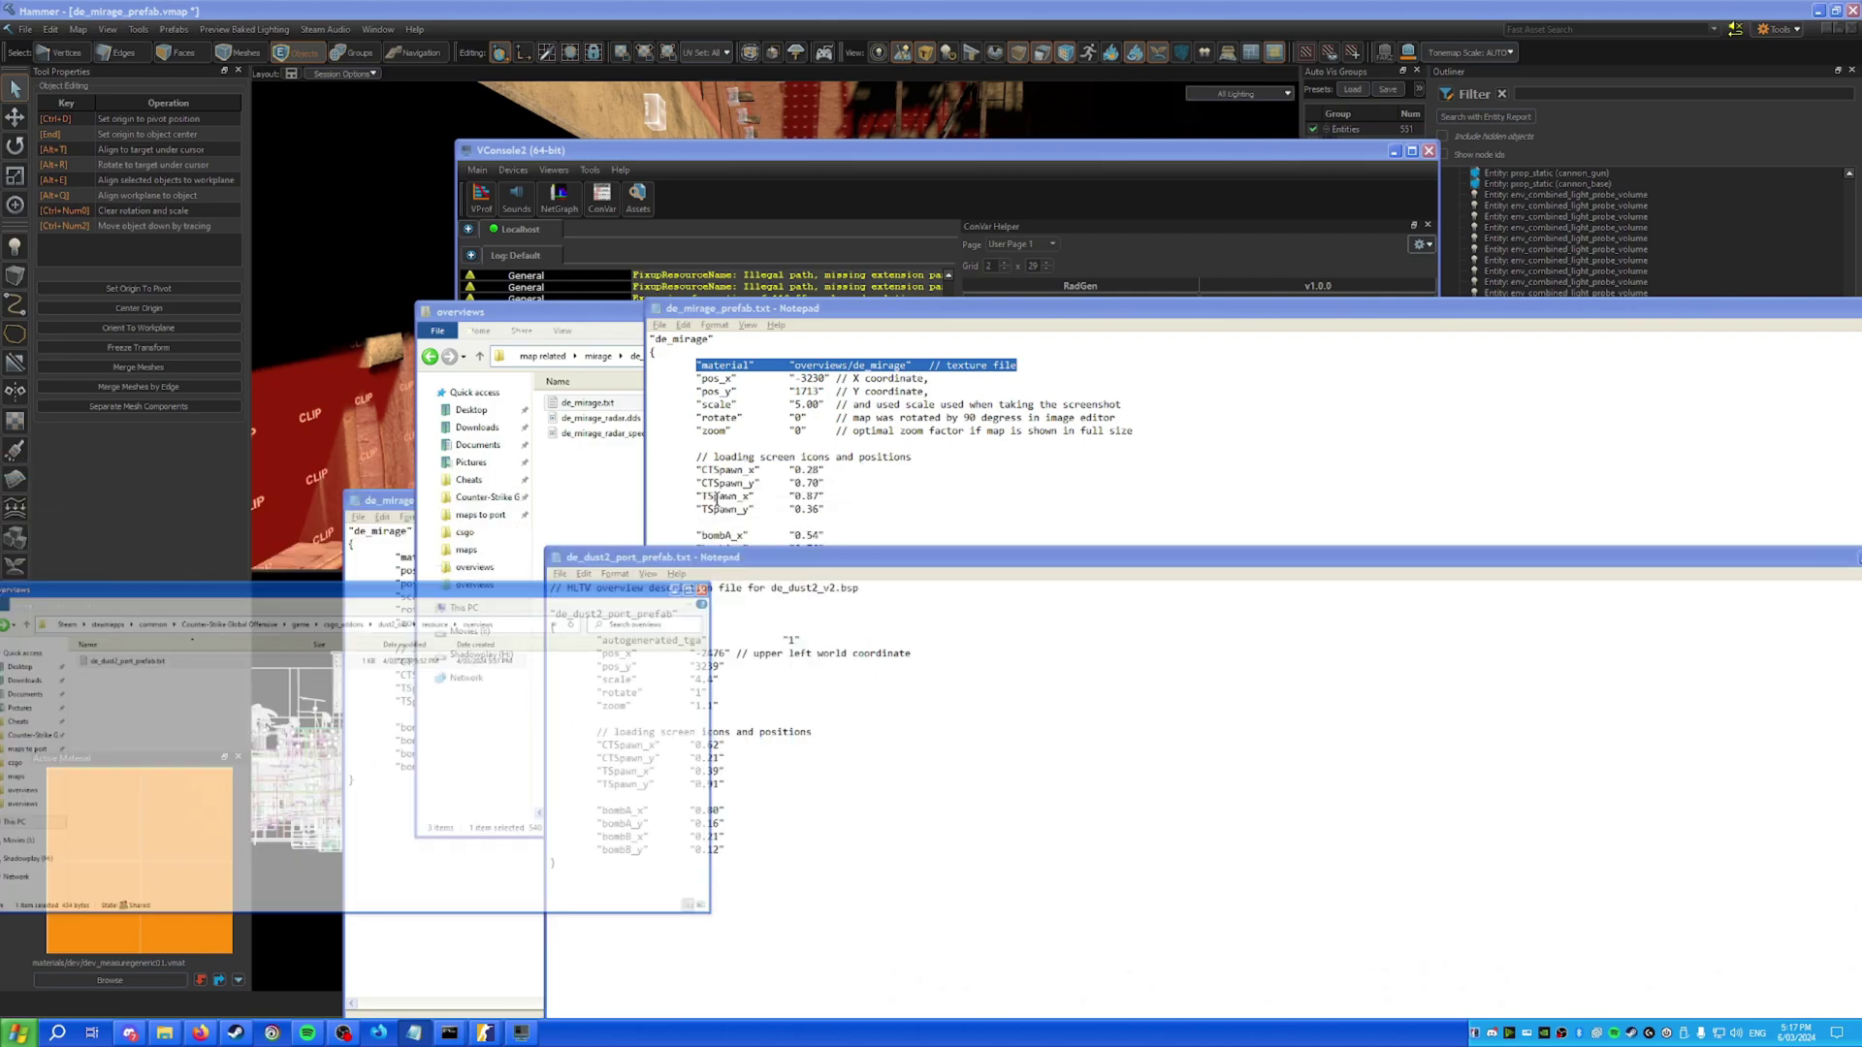
{"action": "left_click_drag", "start_coordinate": [881, 568], "coordinate": [1011, 525]}
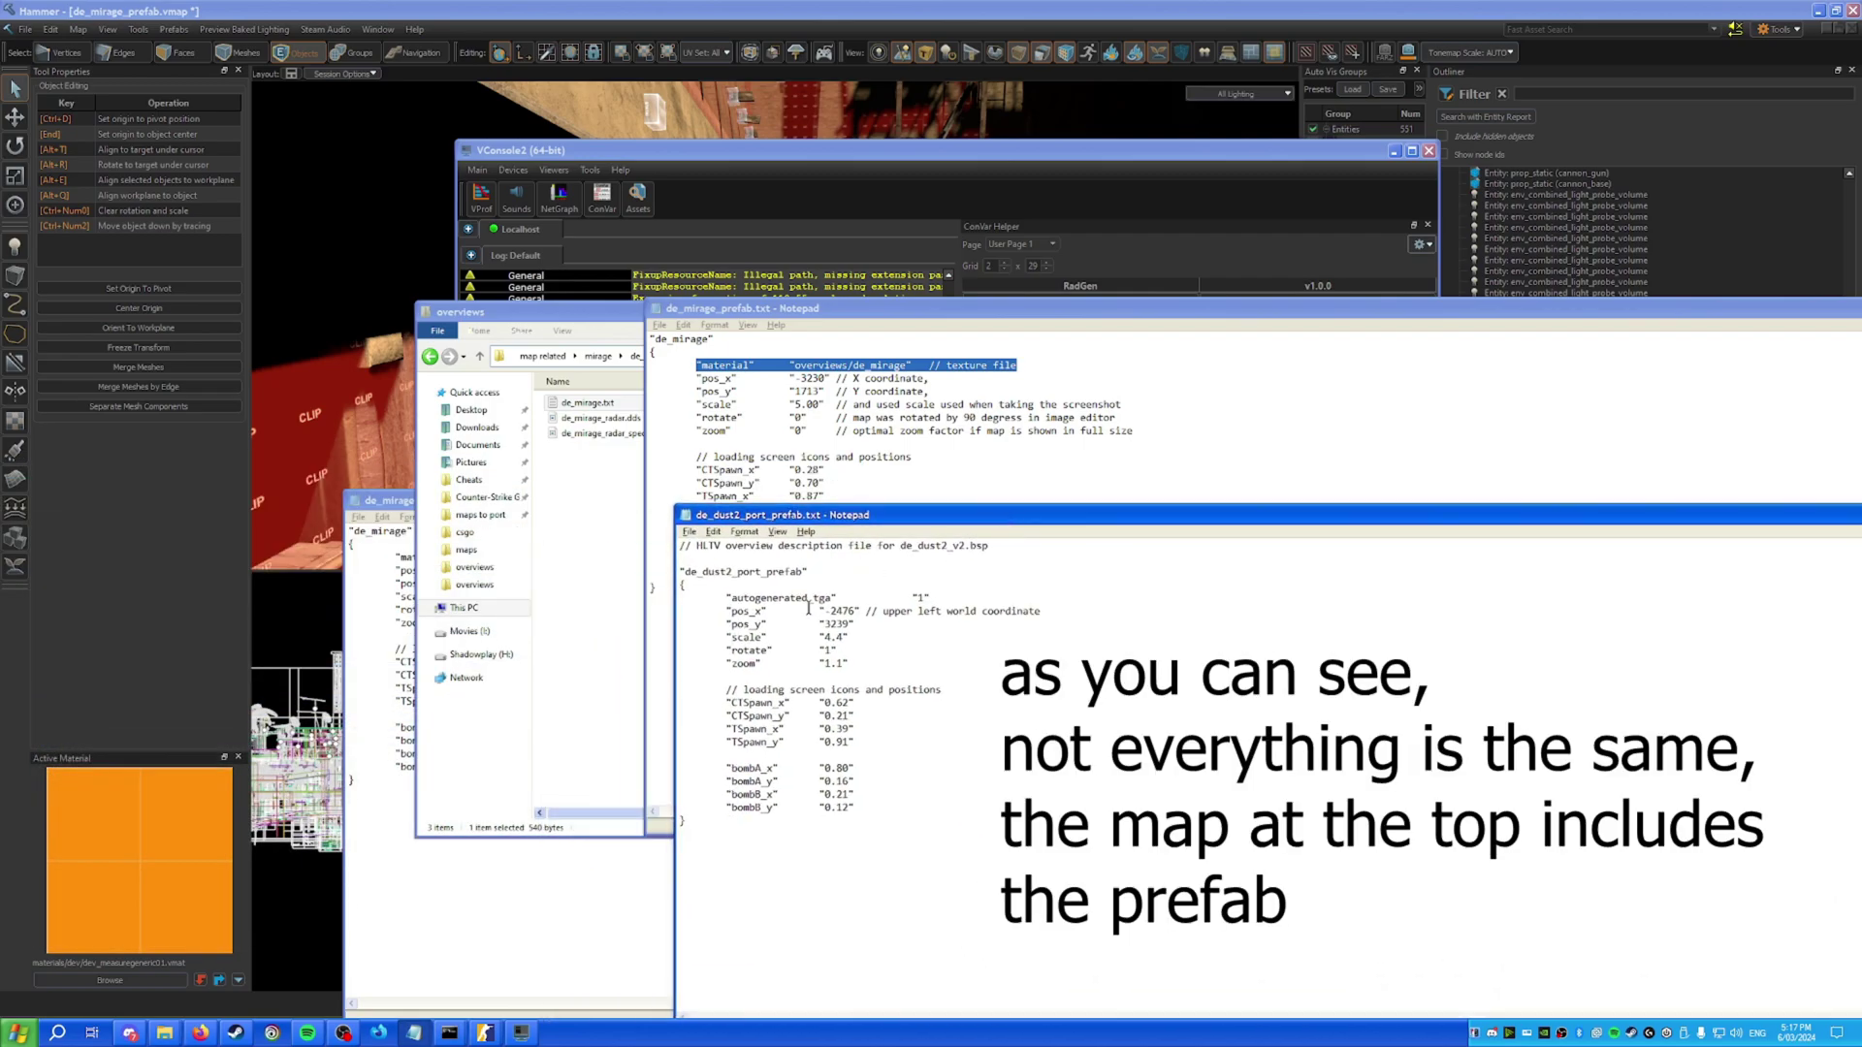
Replace the material line in de_mirage_prefab.txt with the "autogenerated_tga" "1" line from the dust2 file and save.
{"action": "left_click_drag", "start_coordinate": [952, 595], "coordinate": [506, 580]}
{"action": "key", "text": "ctrl+c"}
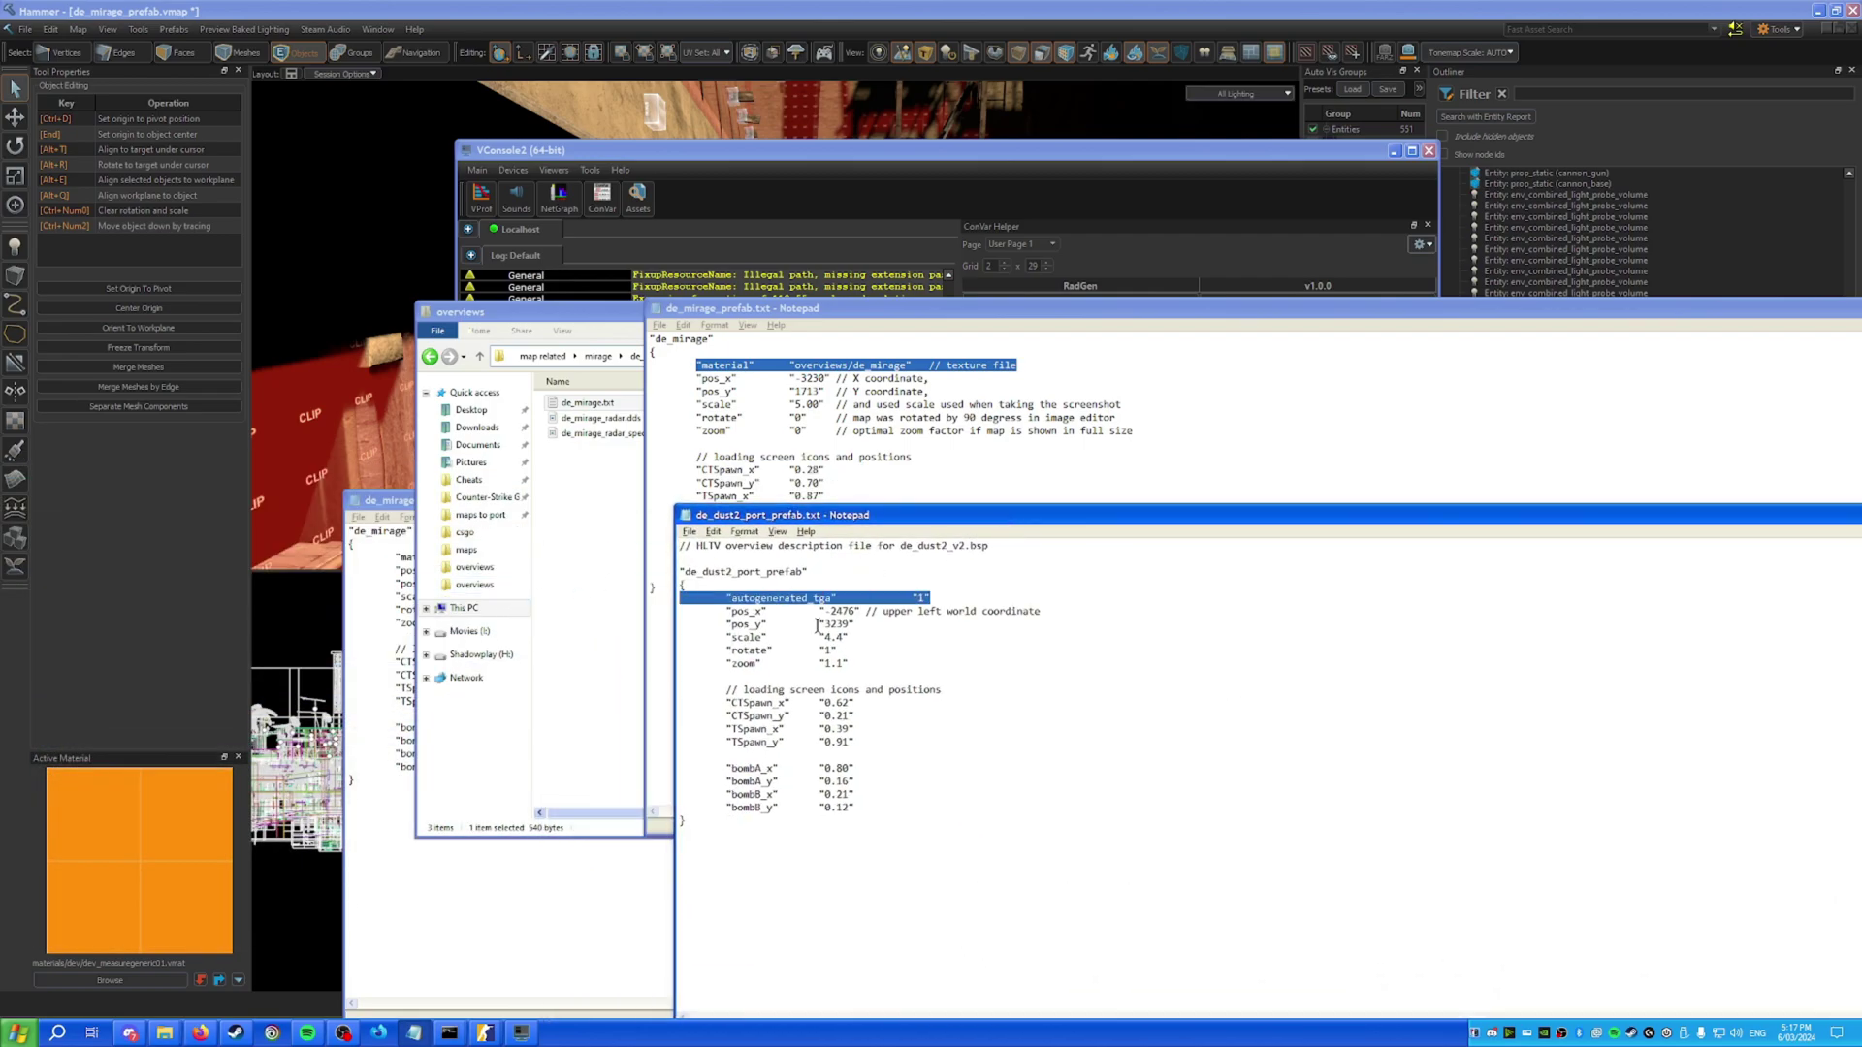
{"action": "left_click", "coordinate": [978, 343]}
{"action": "left_click_drag", "start_coordinate": [1031, 365], "coordinate": [640, 367]}
{"action": "key", "text": "ctrl+v"}
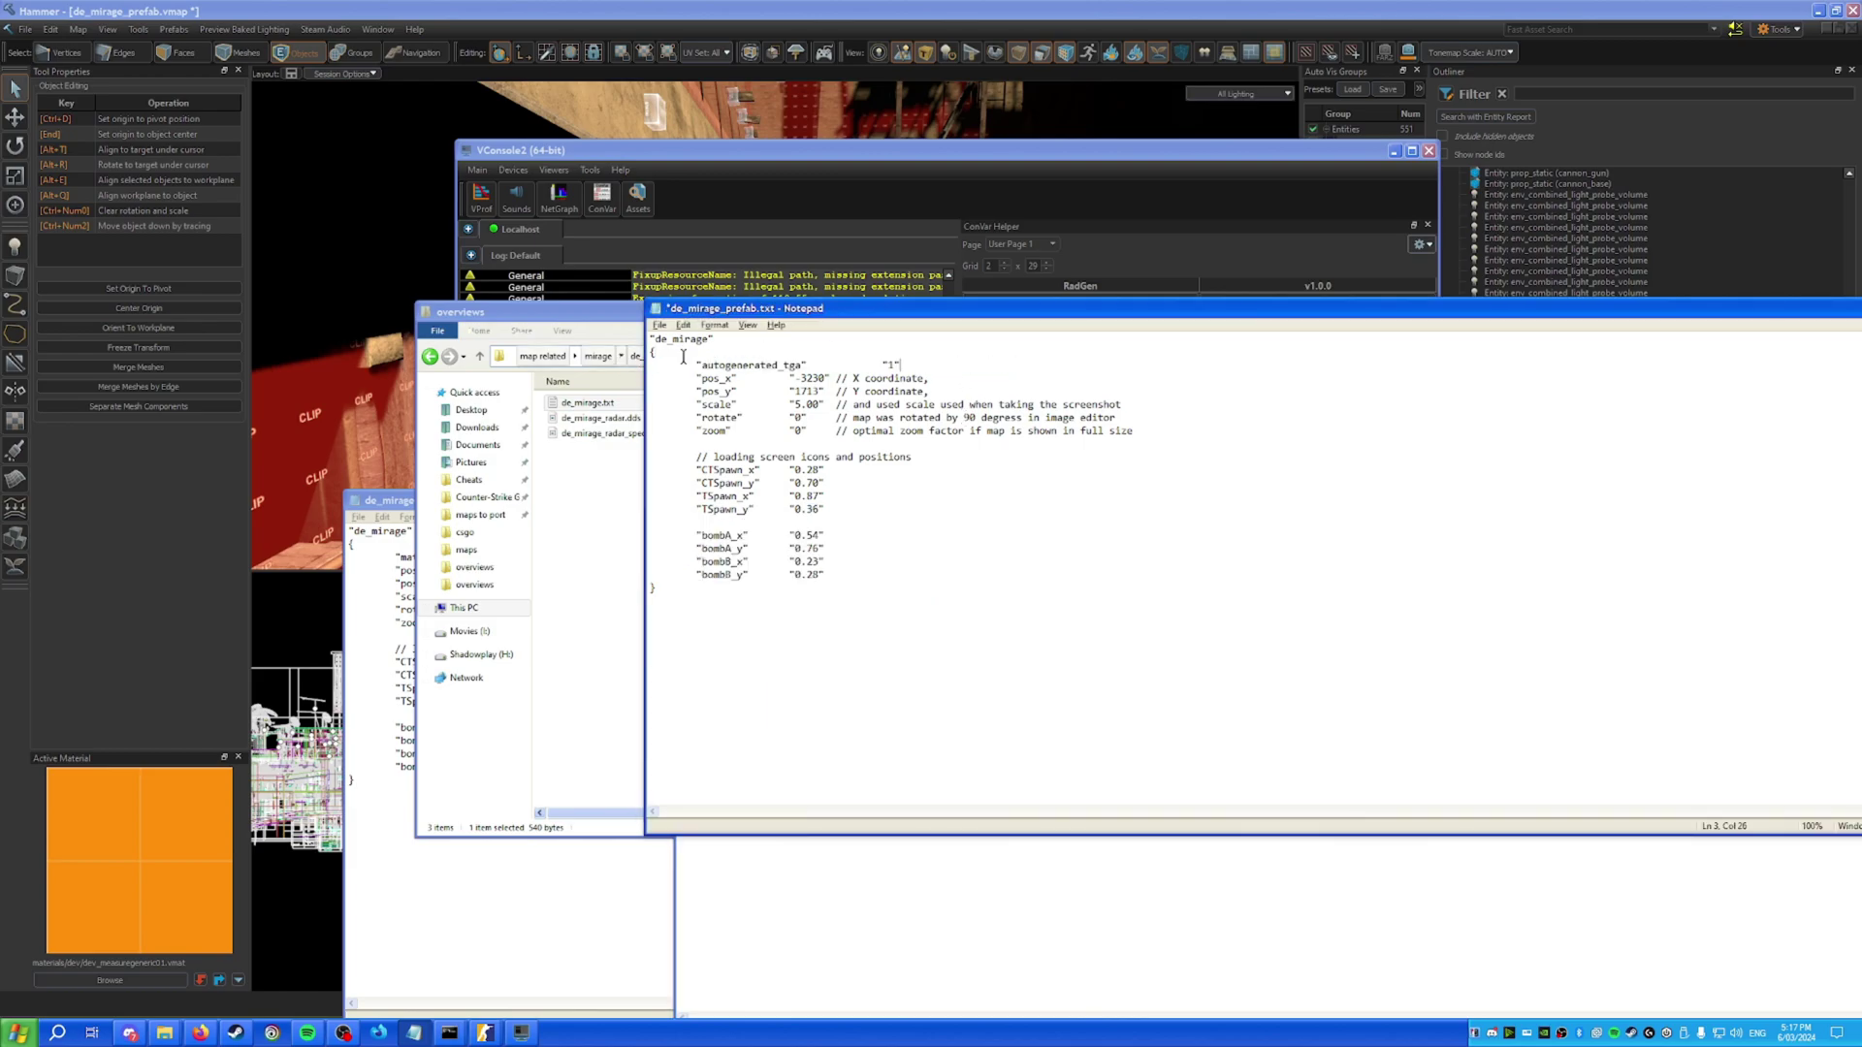
{"action": "key", "text": "ctrl+s"}
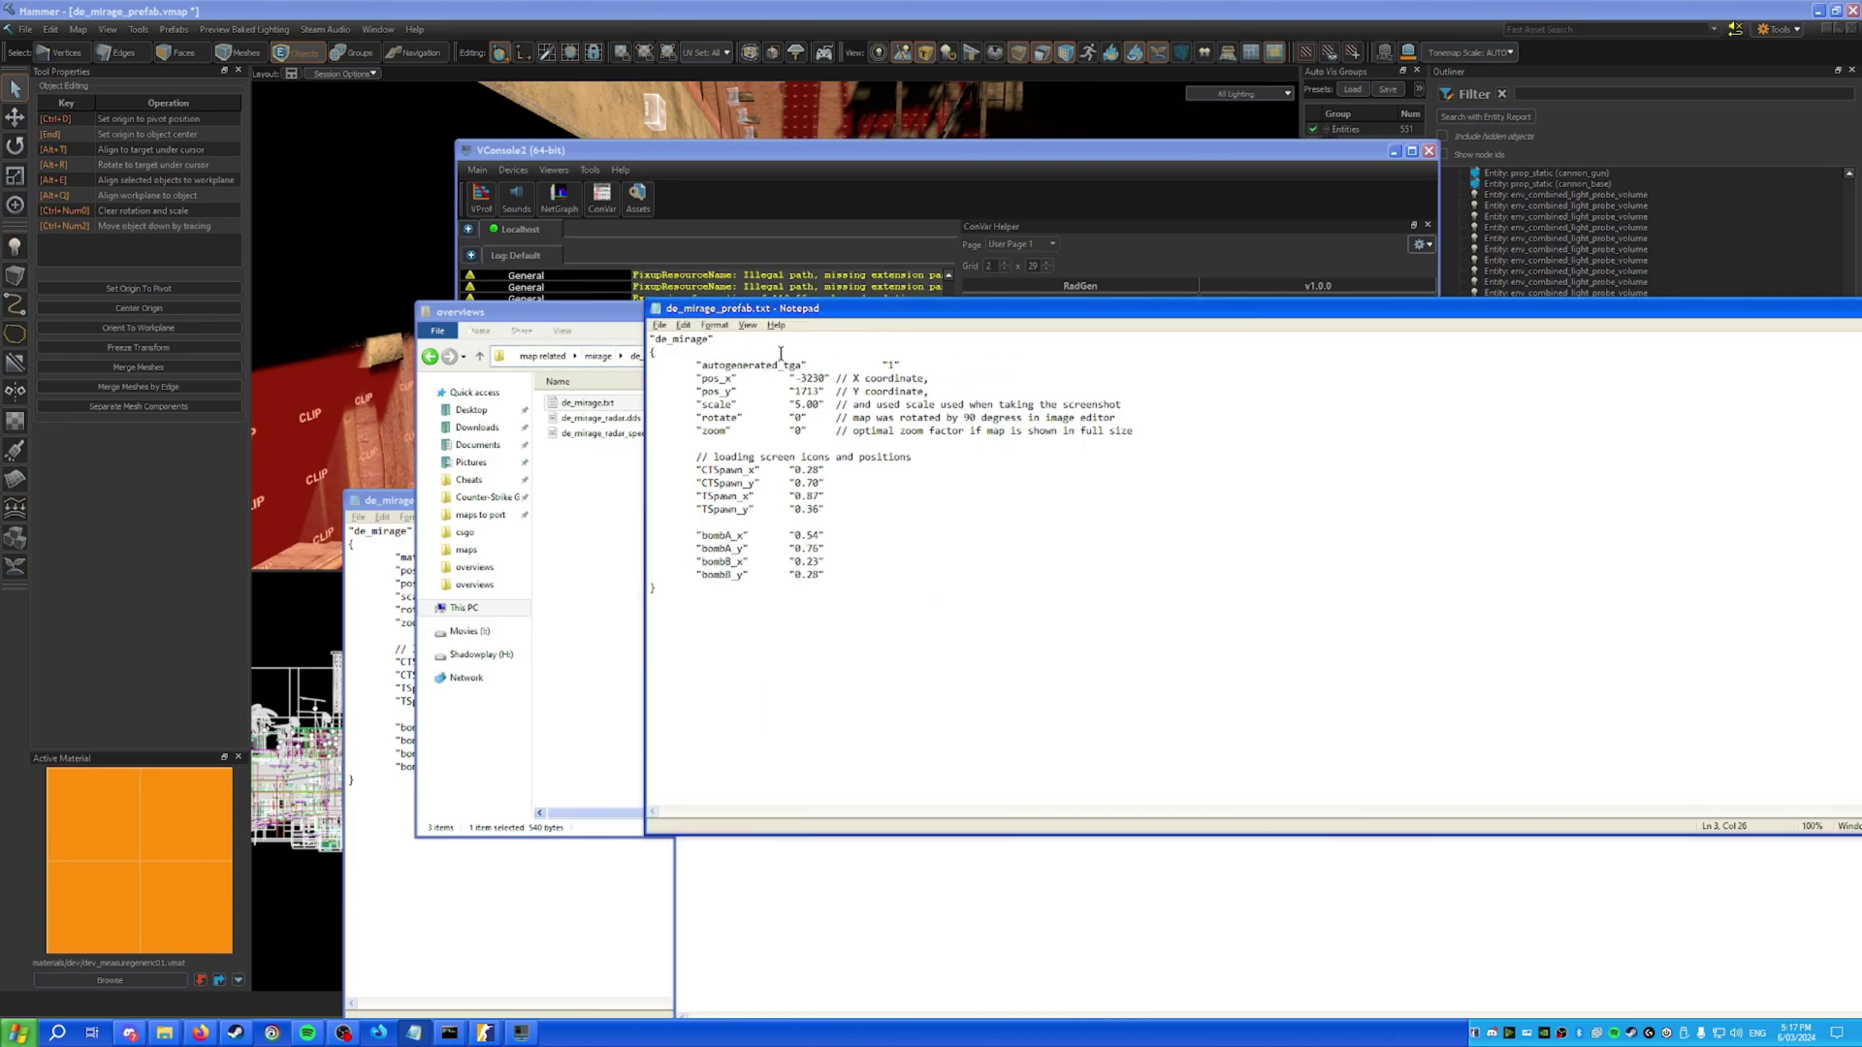
Build de_mirage_prefab.vmap with the Full Compile preset, saving the unsaved map changes.
{"action": "left_click", "coordinate": [628, 454]}
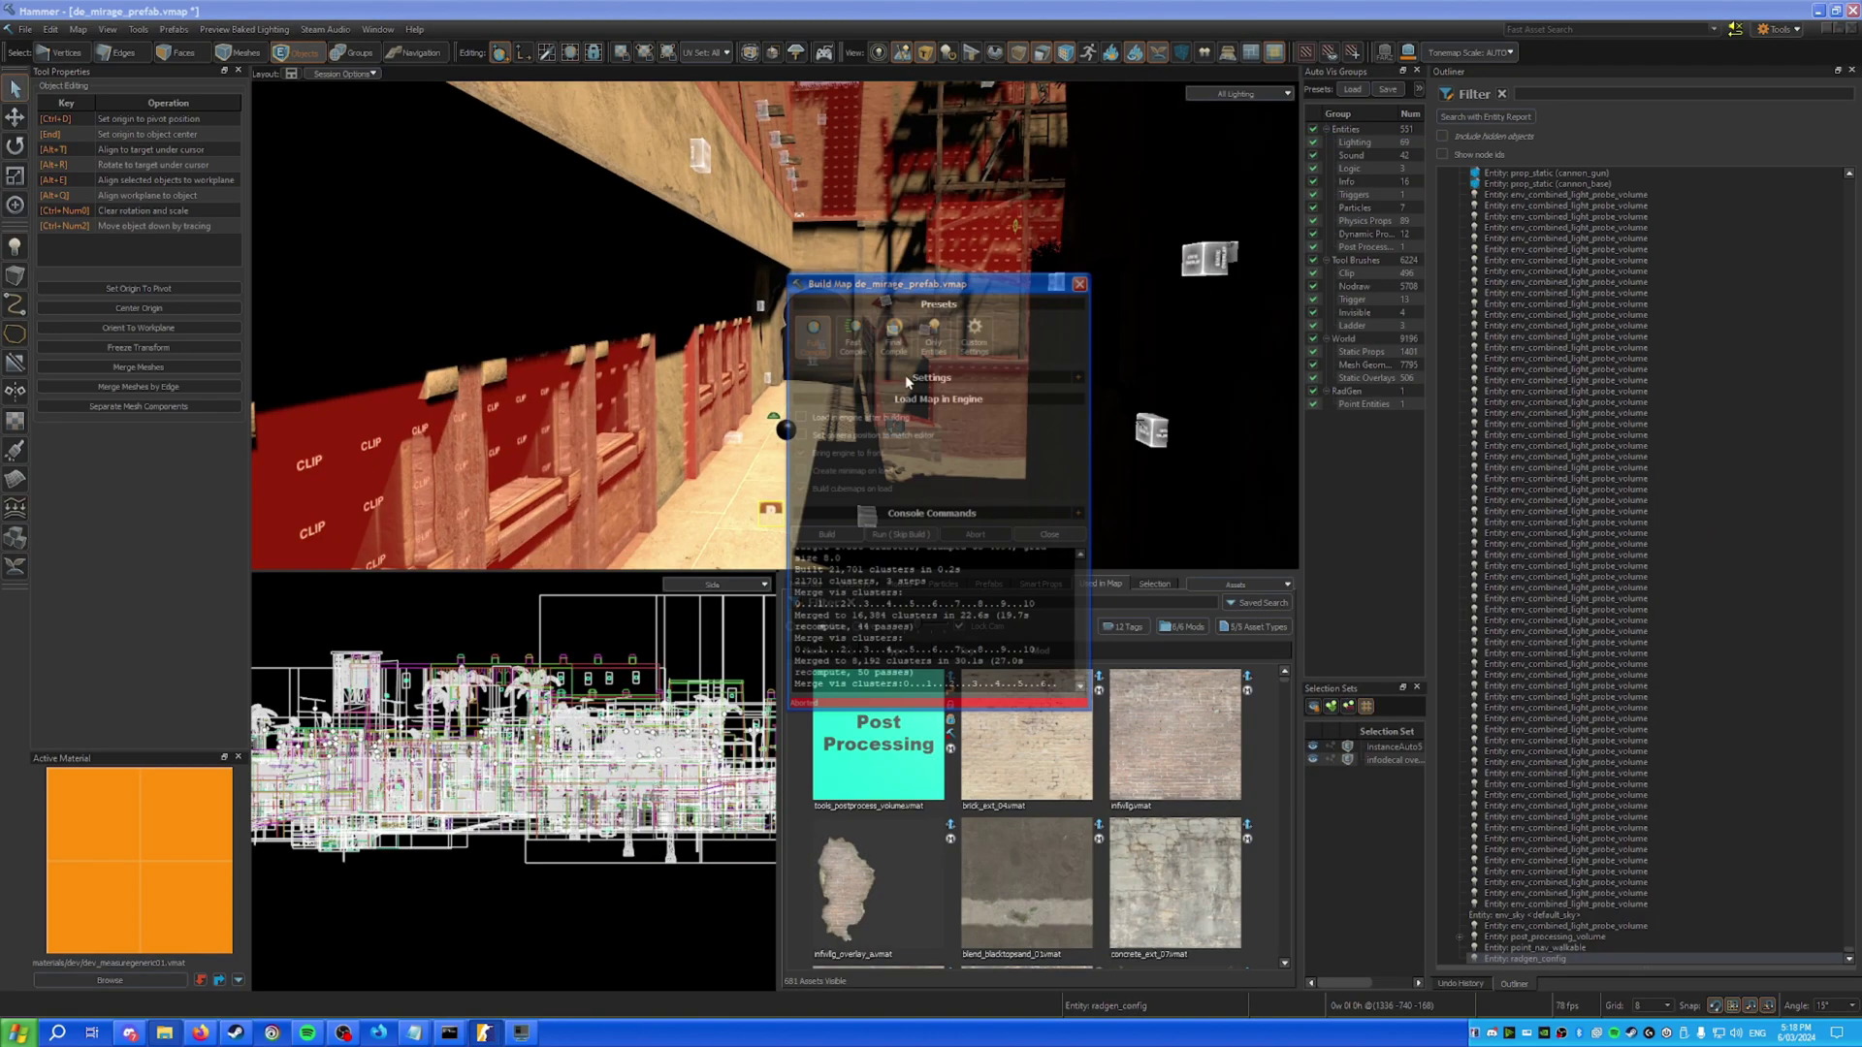
{"action": "left_click", "coordinate": [825, 535]}
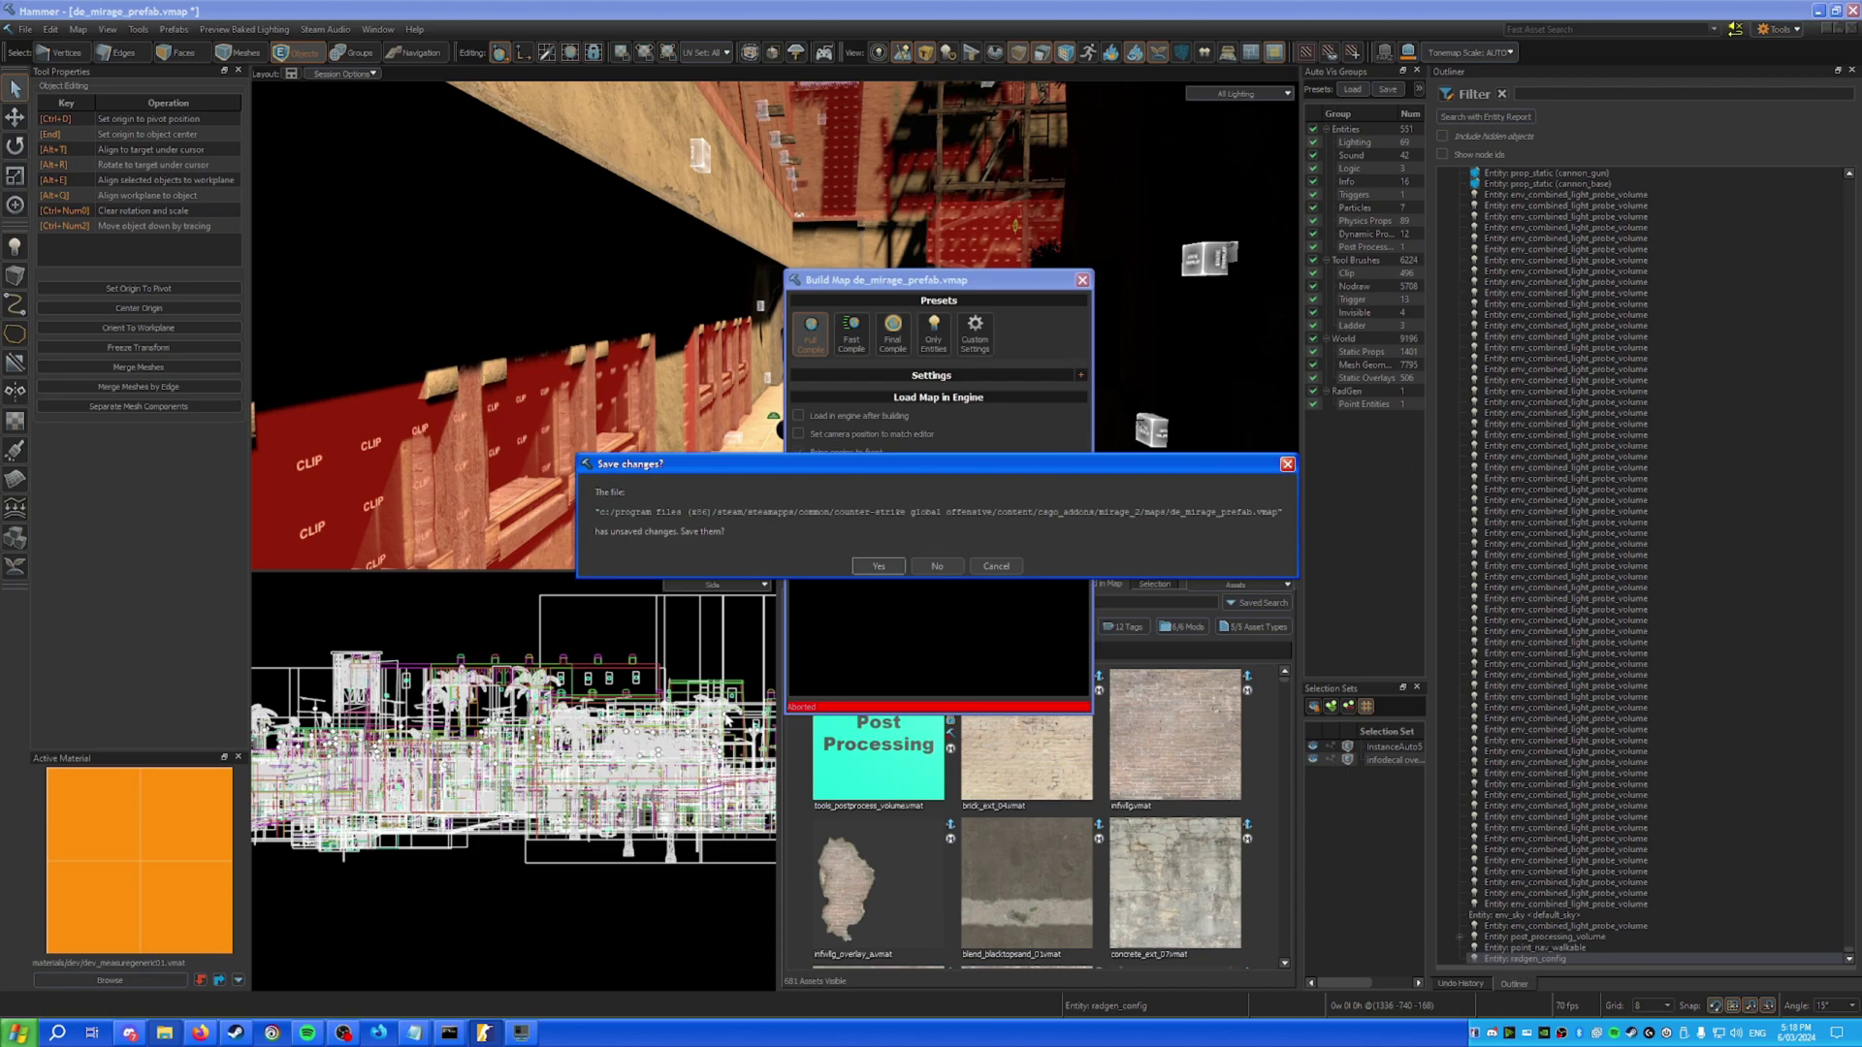
{"action": "left_click", "coordinate": [890, 565]}
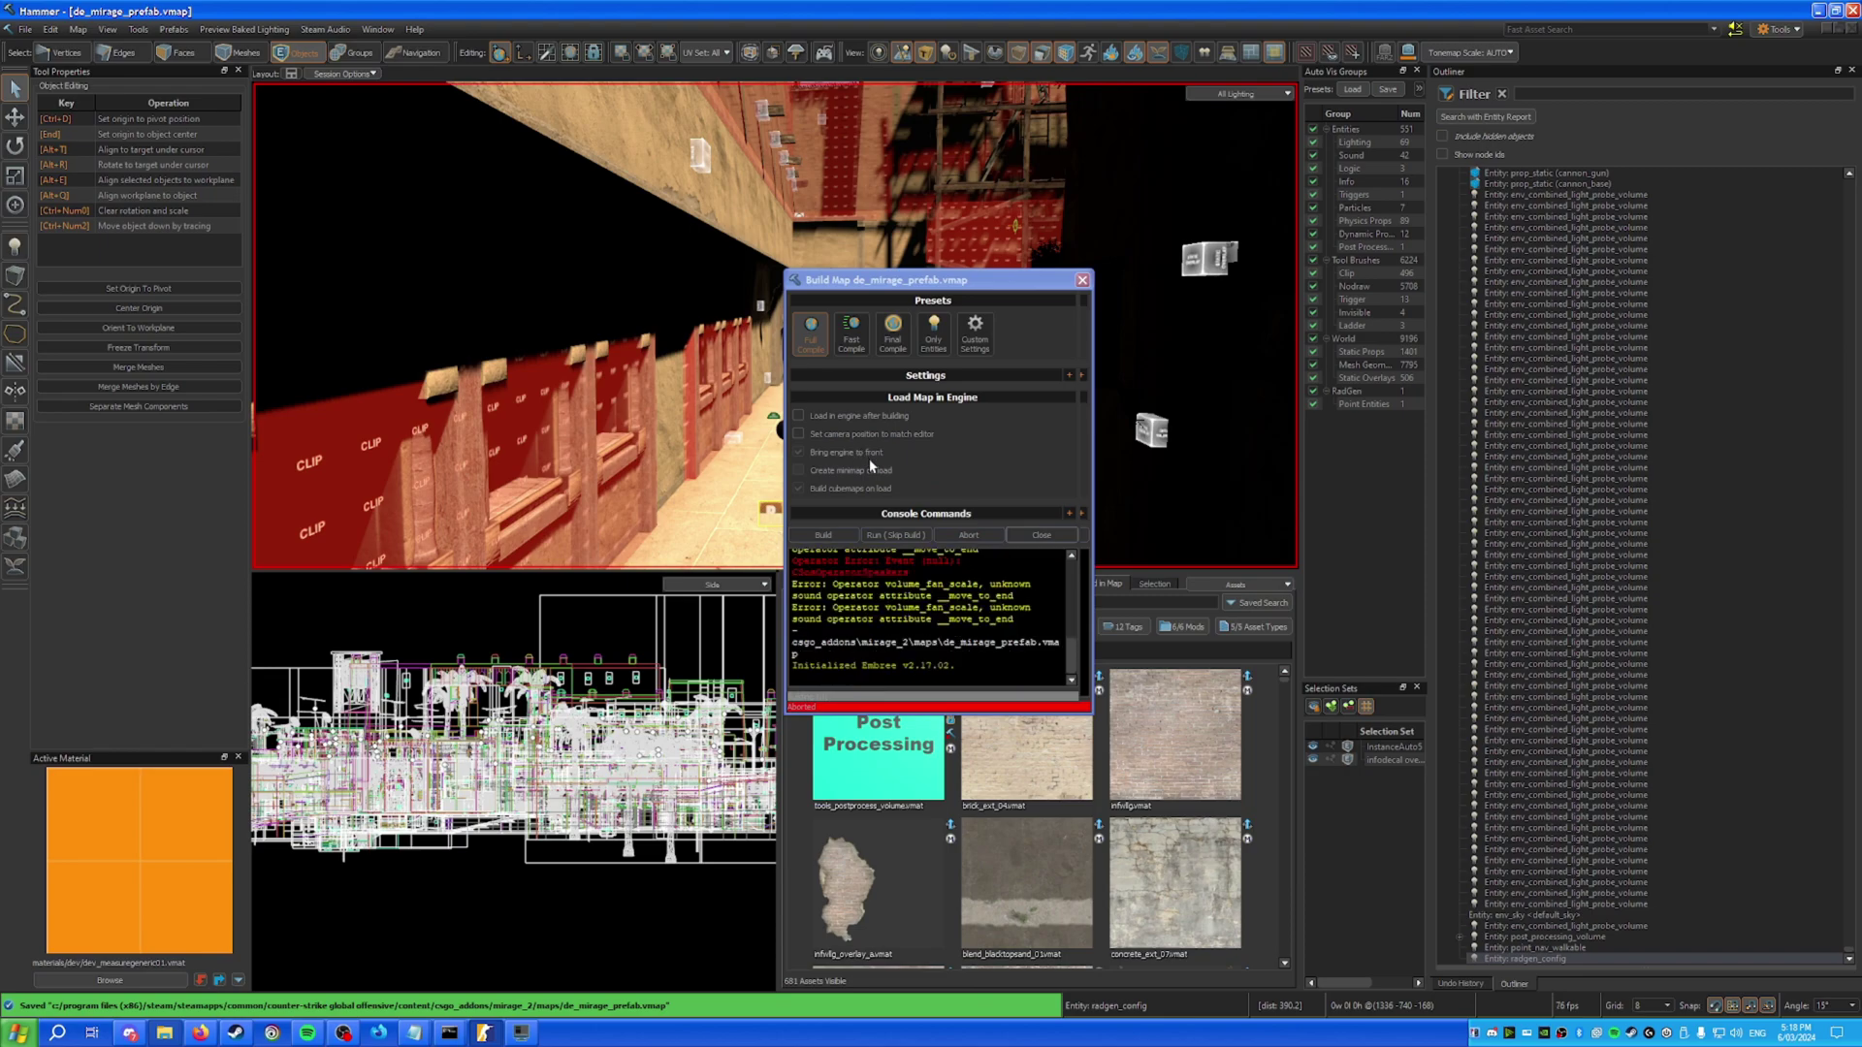
{"action": "left_click_drag", "start_coordinate": [1071, 648], "coordinate": [1076, 563]}
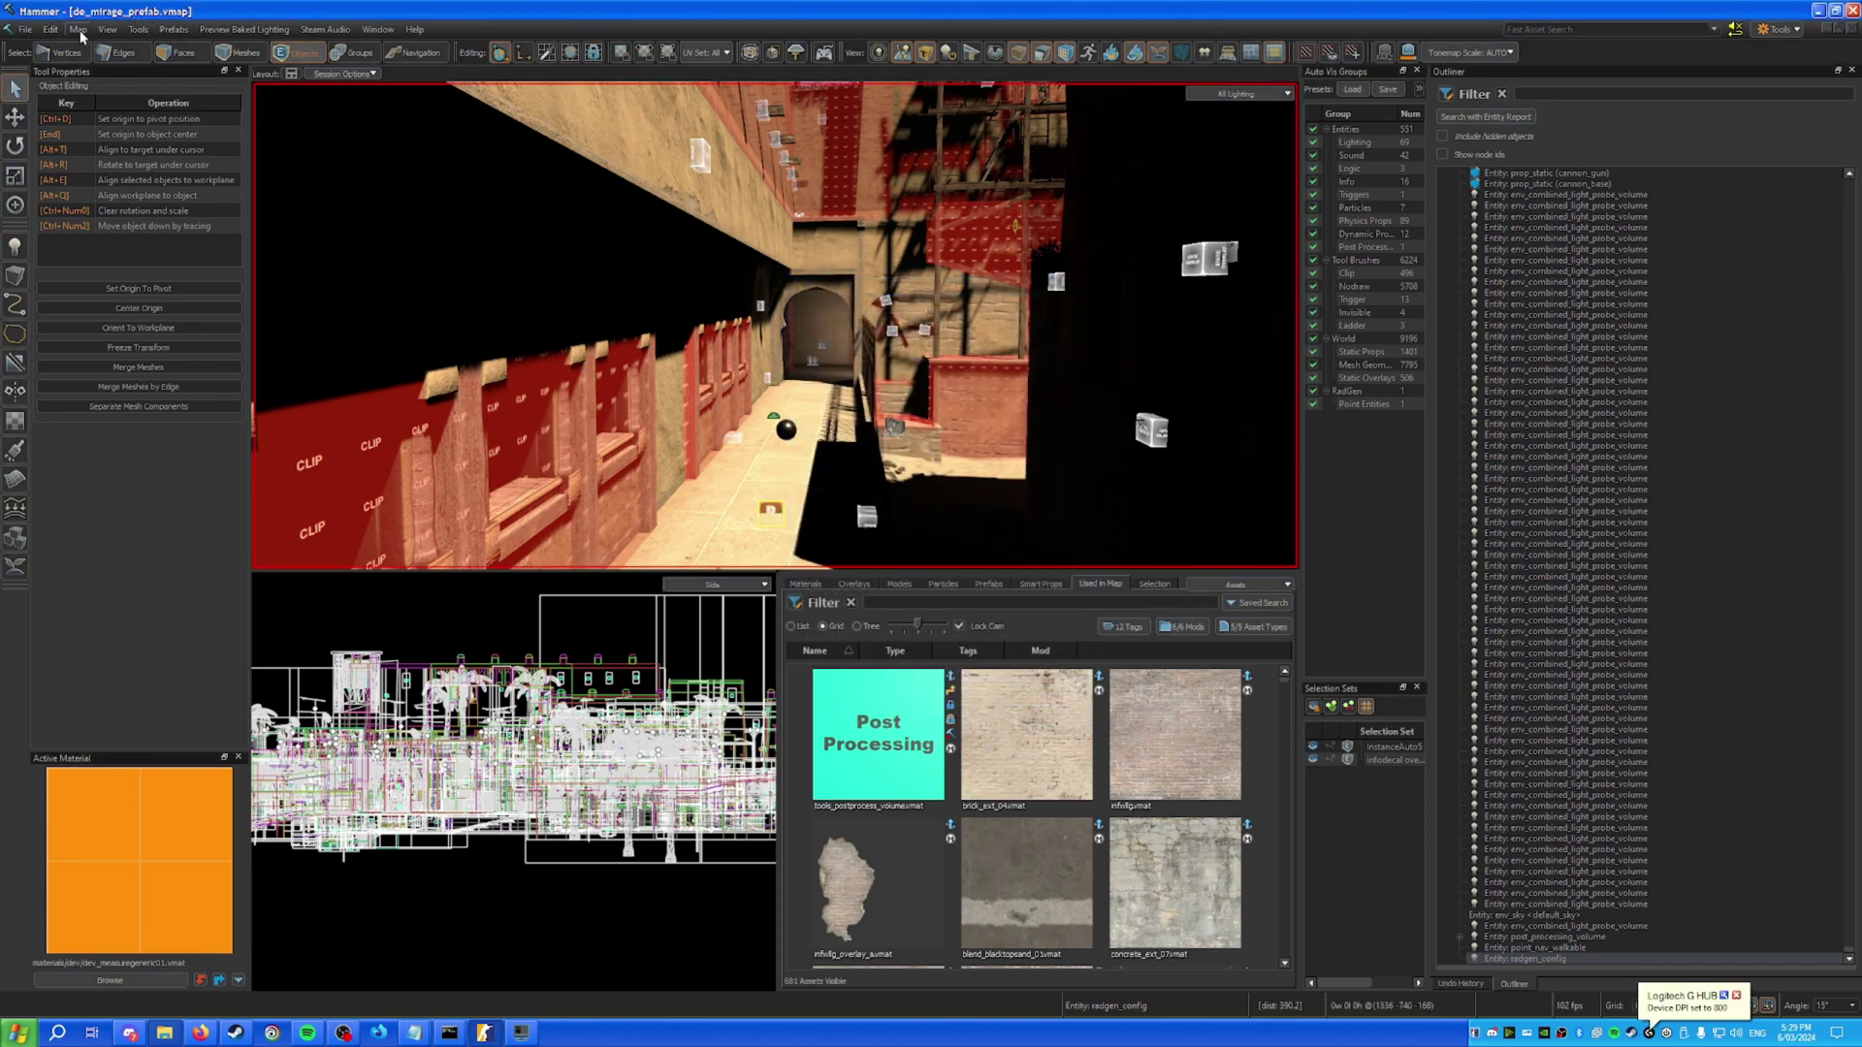
Load the compiled map in the engine and bring up the Counter-Strike 2 window.
{"action": "left_click", "coordinate": [81, 32]}
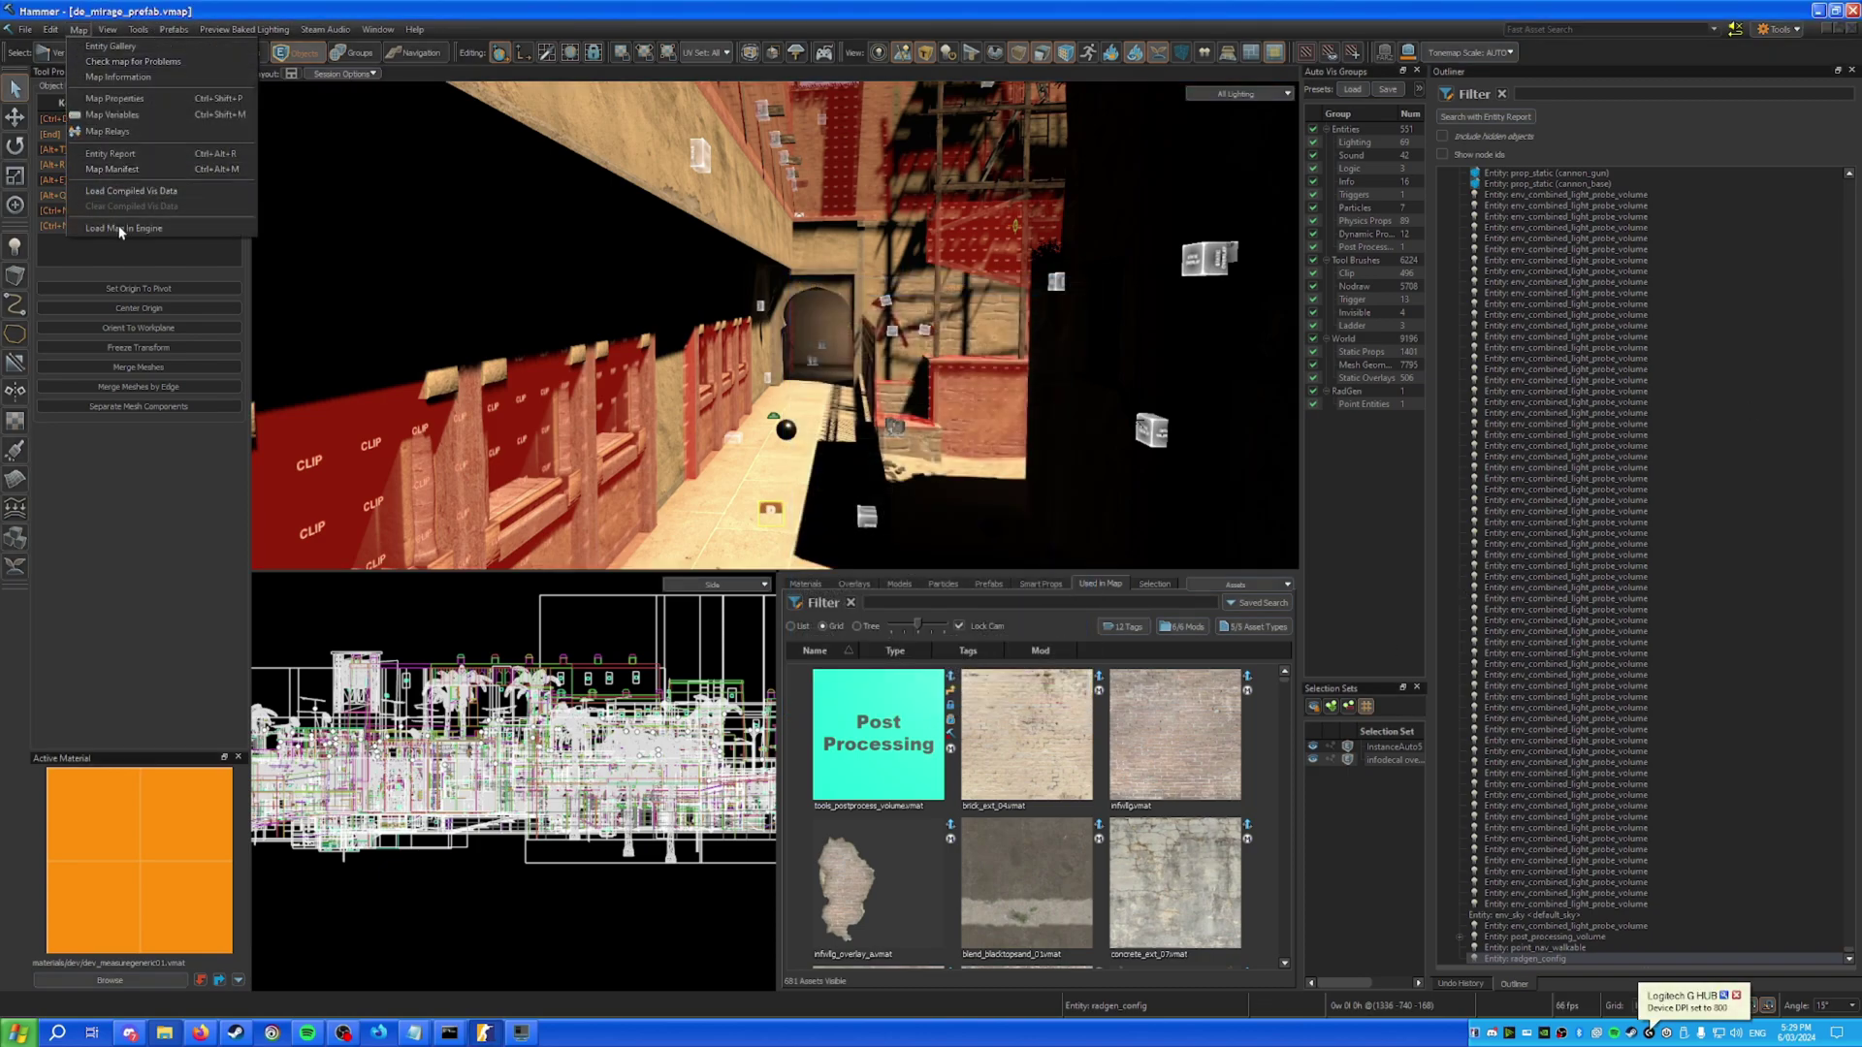
{"action": "left_click", "coordinate": [120, 229]}
{"action": "left_click", "coordinate": [452, 1030]}
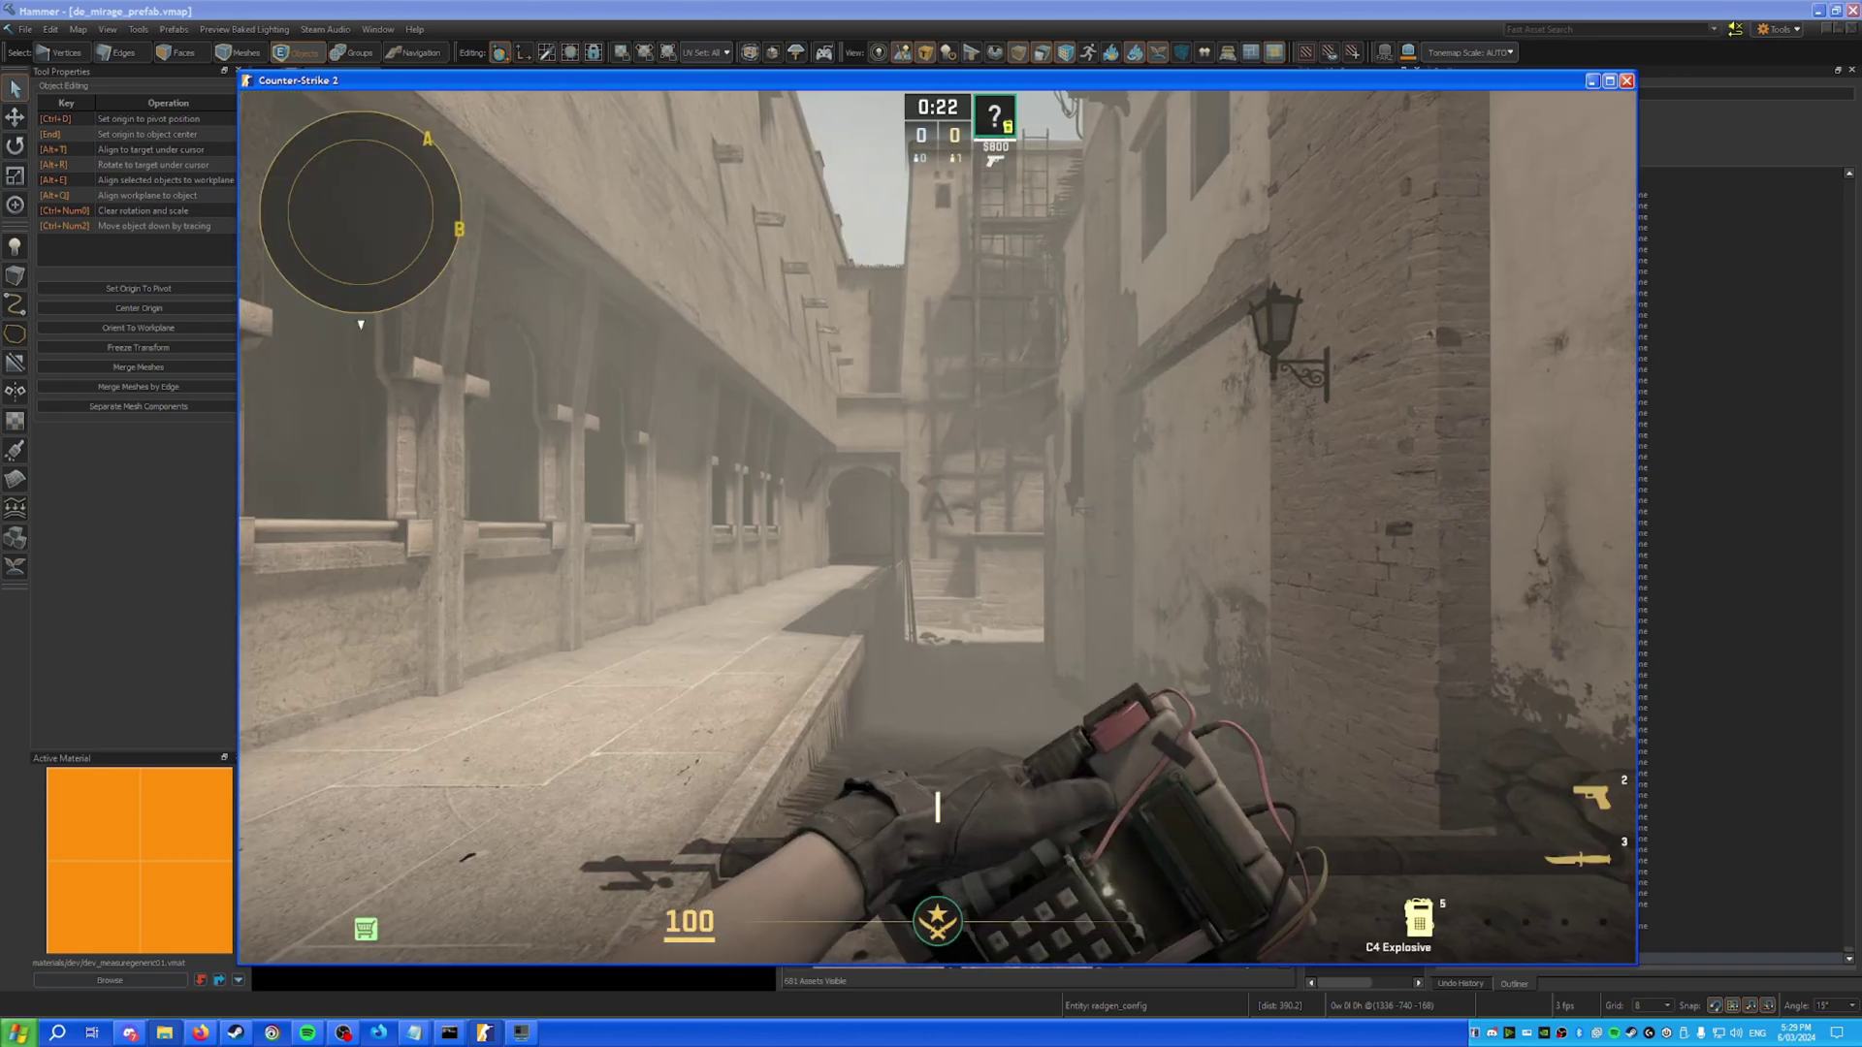
Look around the running map with the pistol and knife out to examine its fog, lighting and radar.
{"action": "key", "text": "2"}
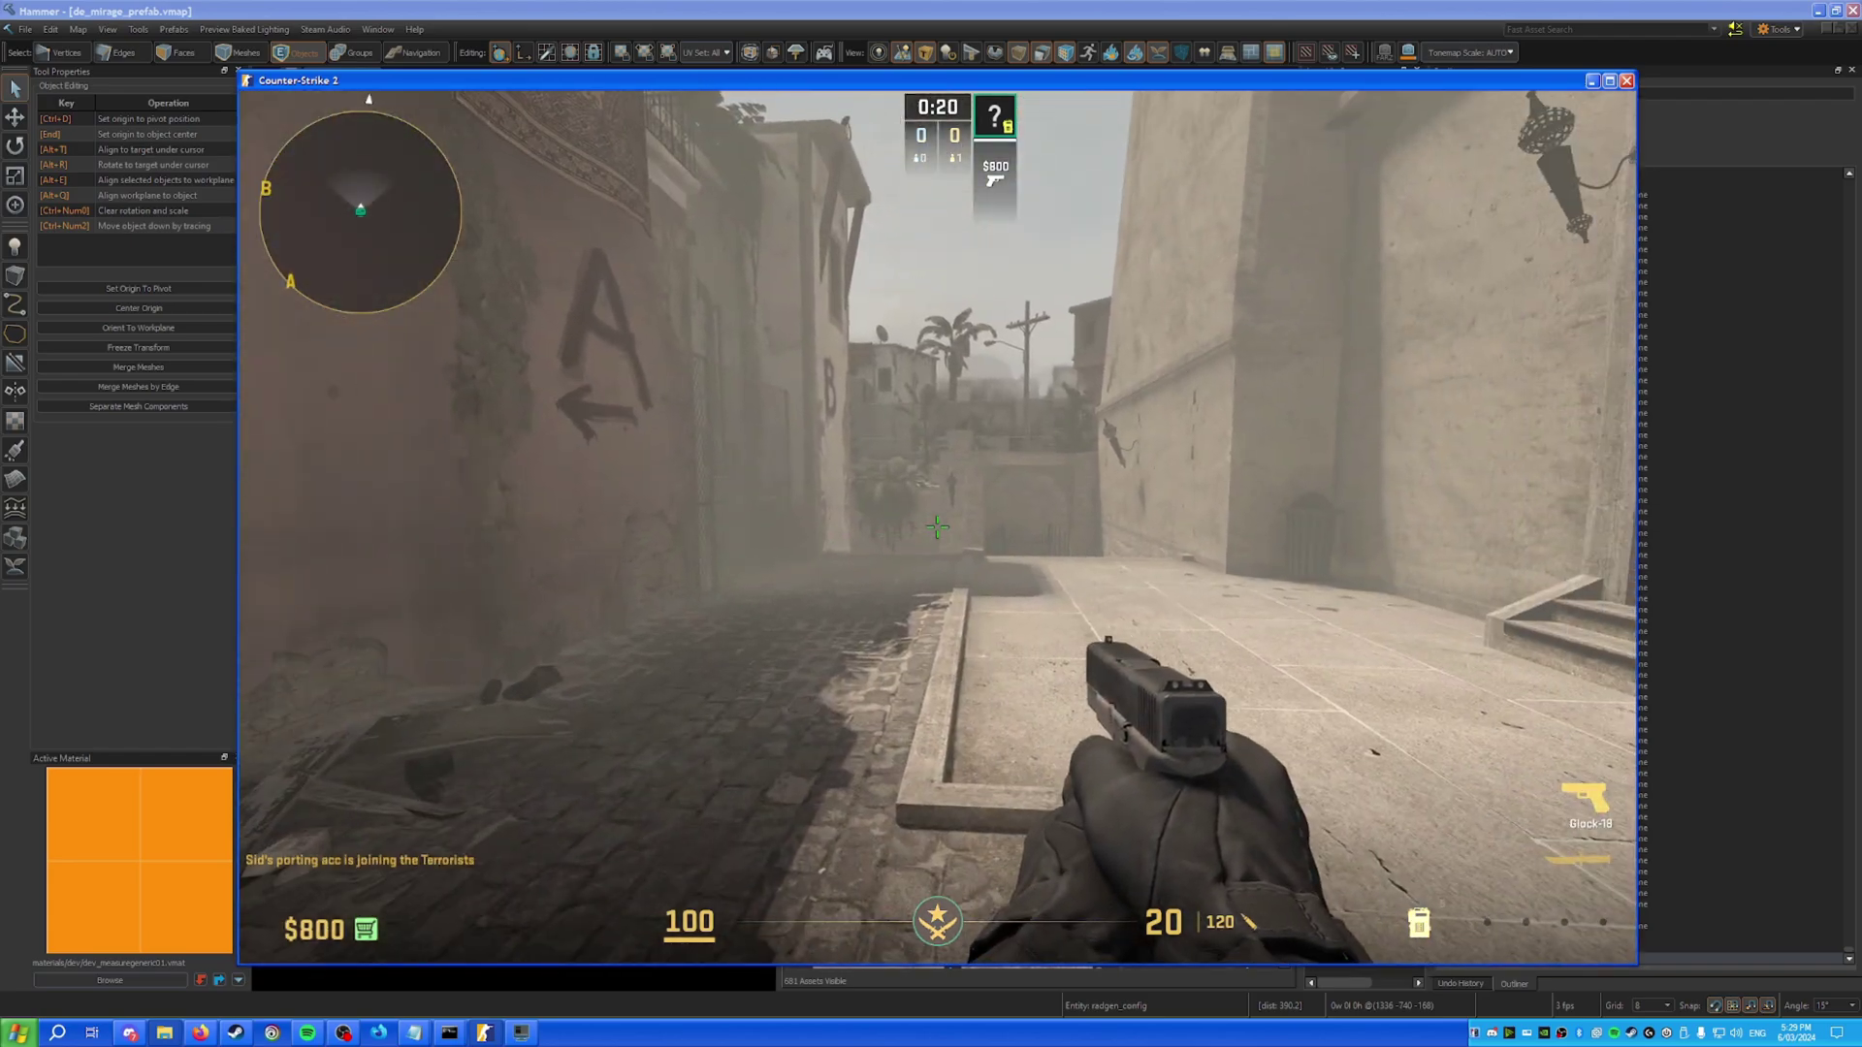
{"action": "key", "text": "3"}
{"action": "key", "text": "2"}
{"action": "key", "text": "3"}
{"action": "key", "text": "2"}
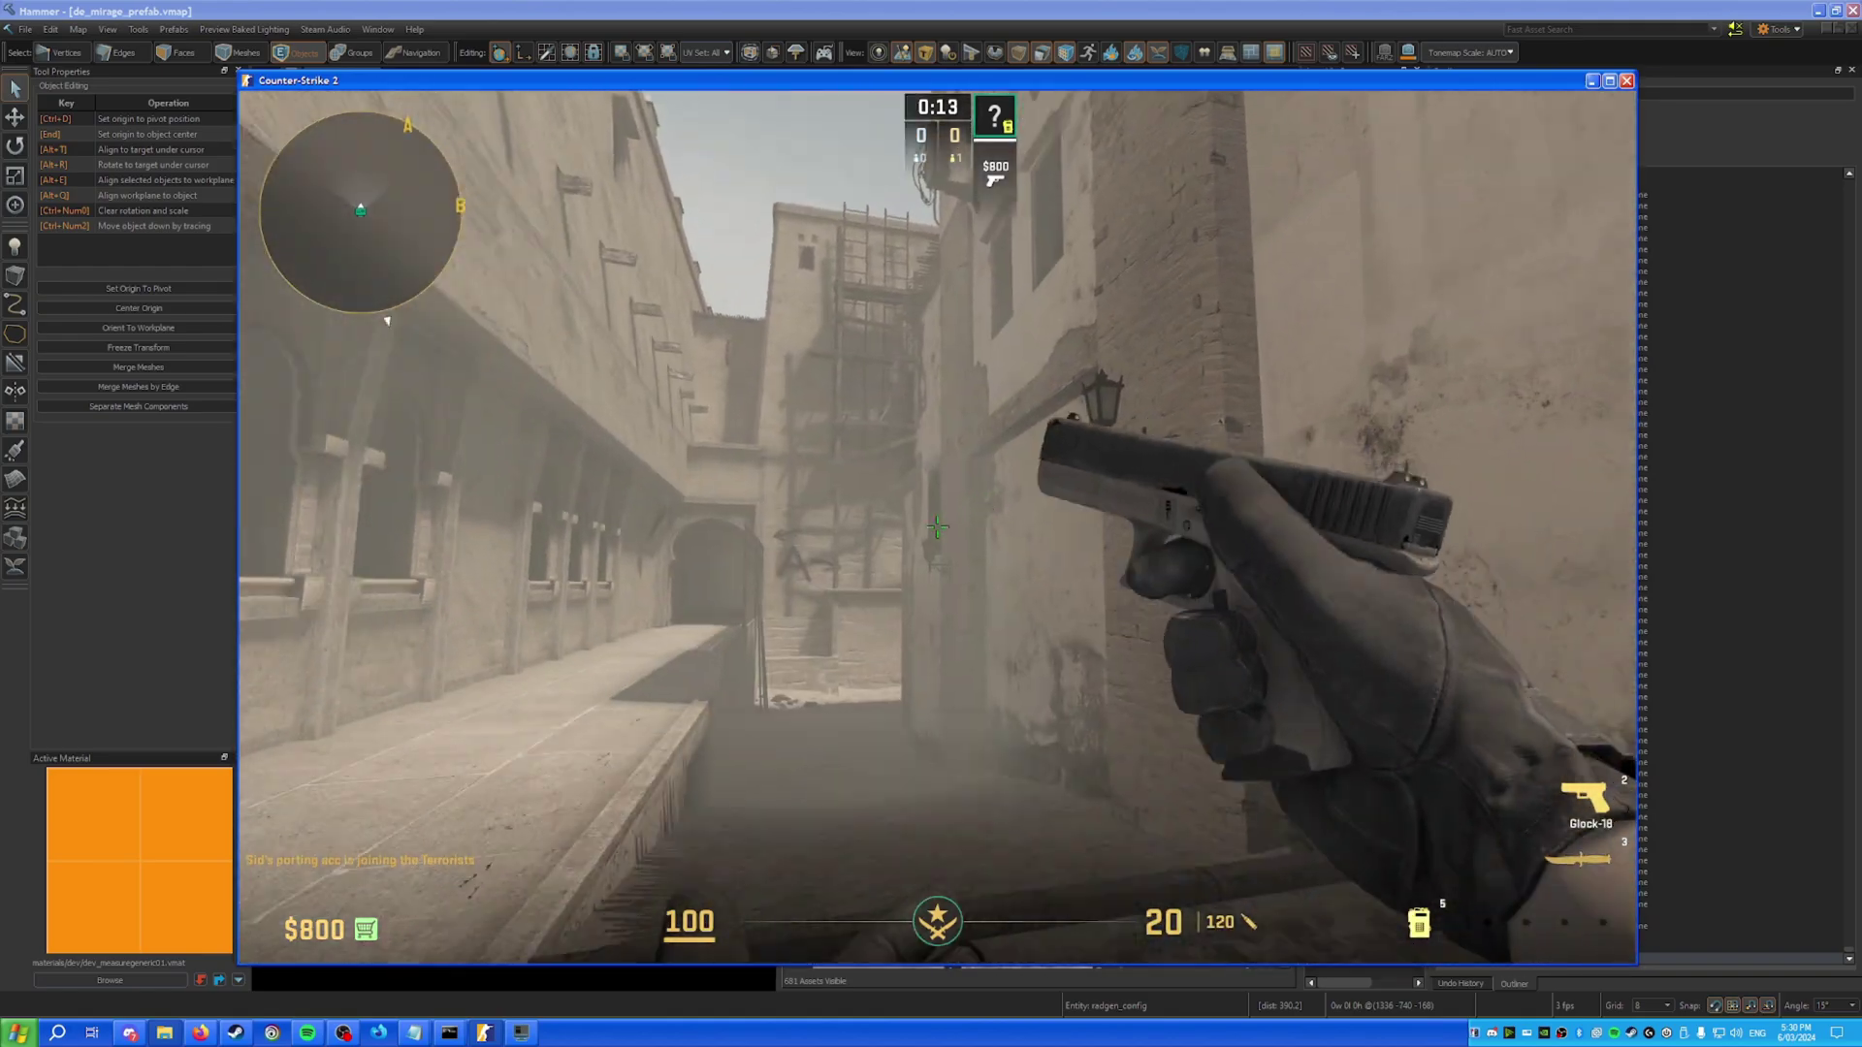
{"action": "right_click", "coordinate": [938, 526]}
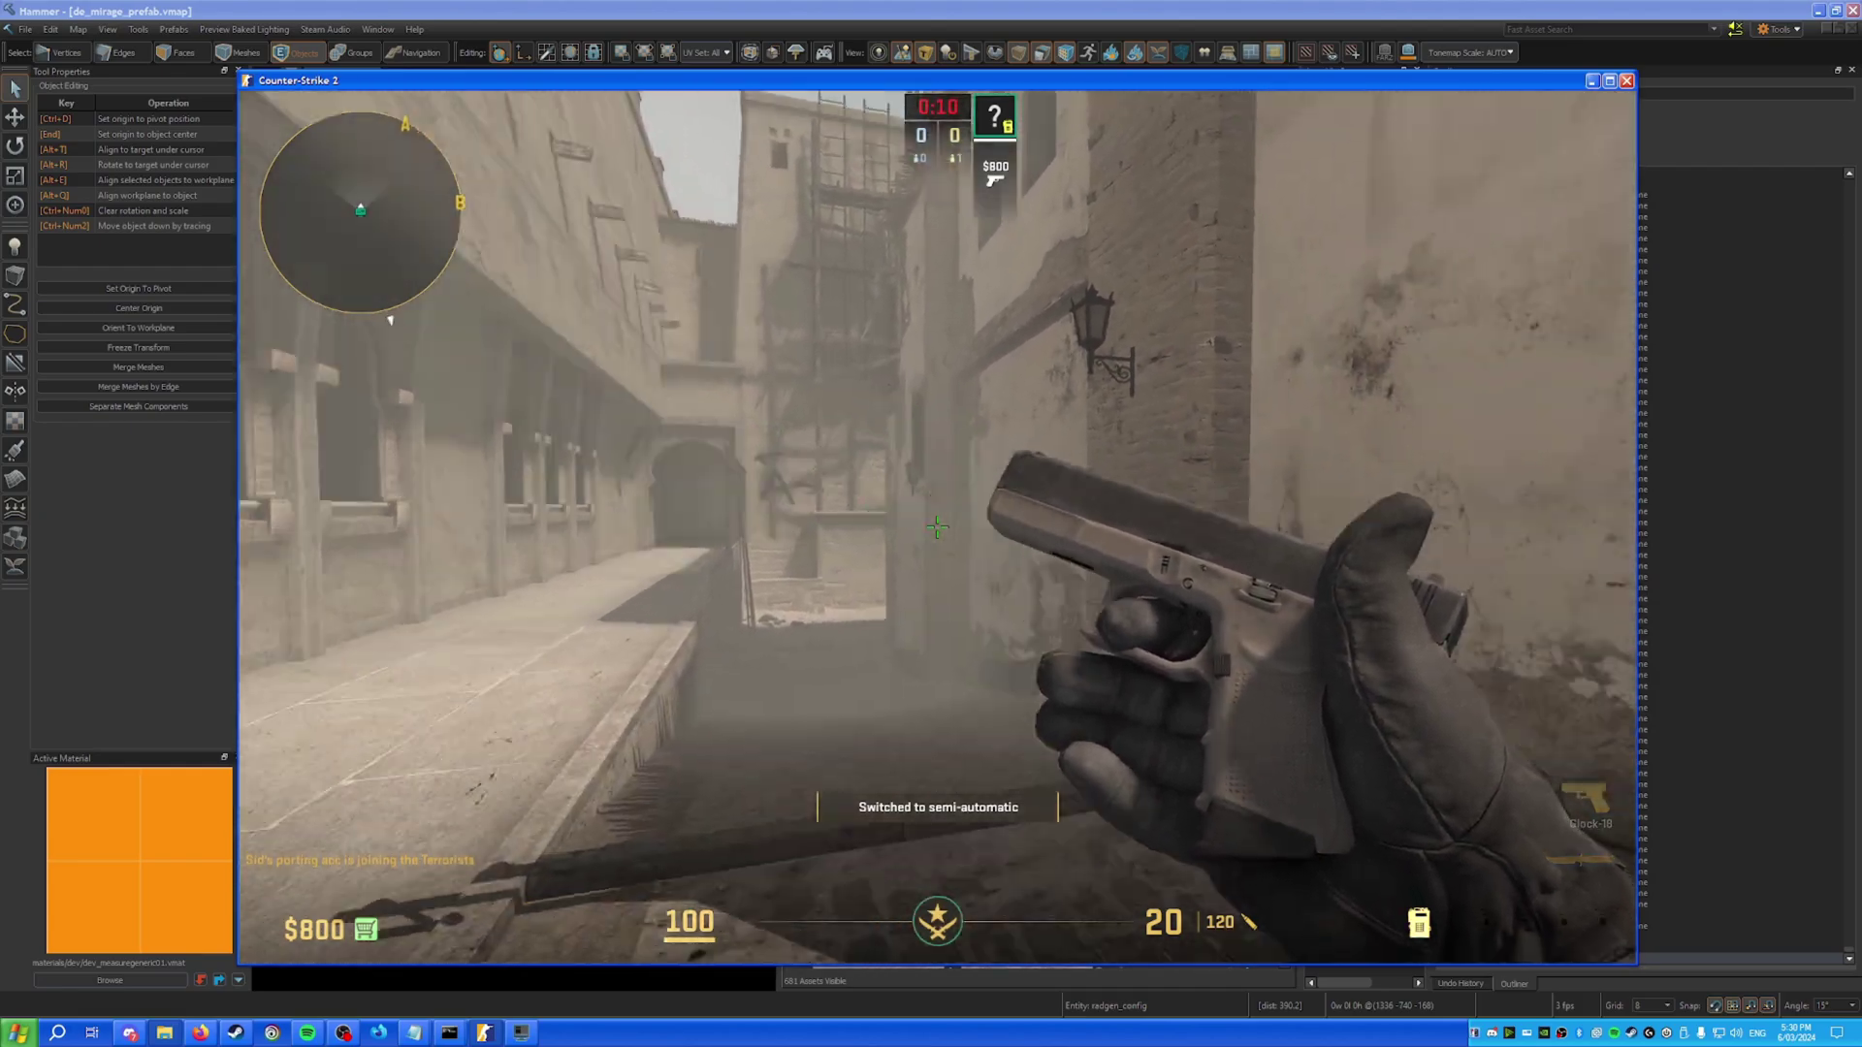
{"action": "key", "text": "3"}
{"action": "key", "text": "2"}
{"action": "key", "text": "3"}
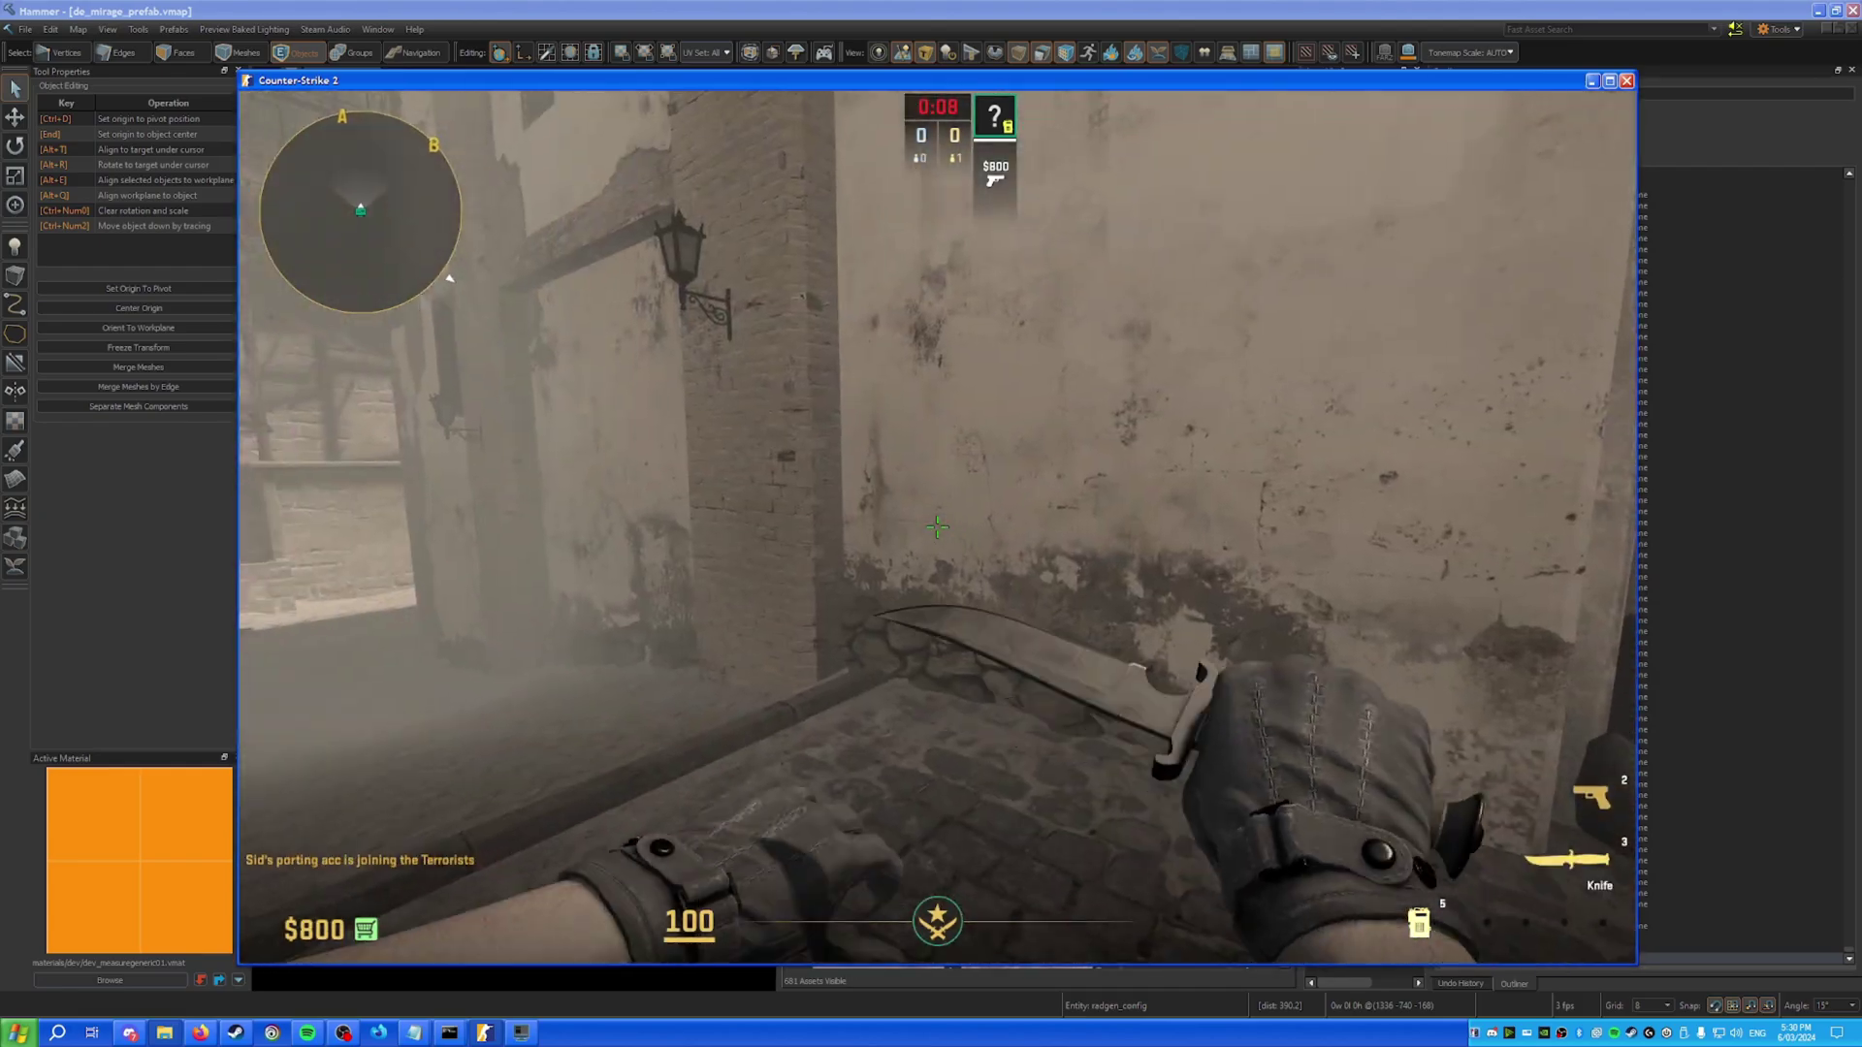
Leave the running map with the disconnect console command and close the Counter-Strike 2 window.
{"action": "key", "text": "grave"}
{"action": "type", "text": "disco"}
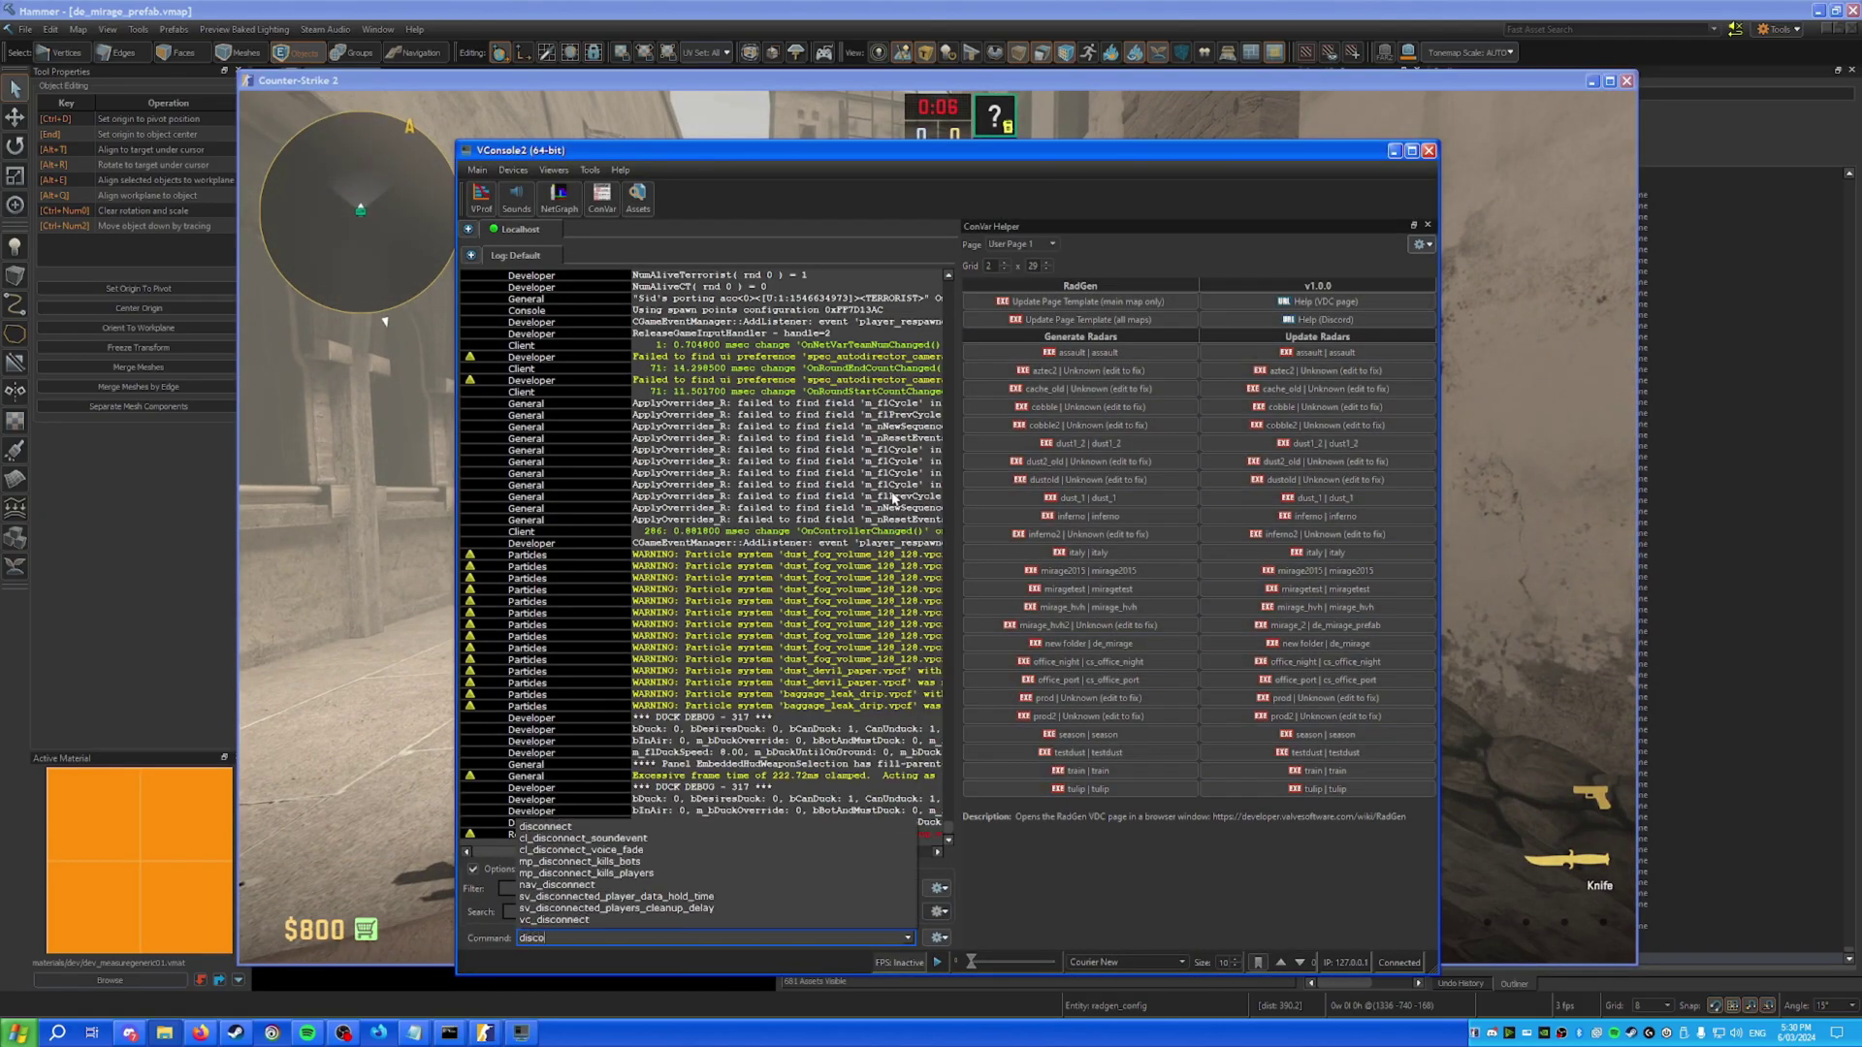
{"action": "type", "text": "nnect"}
{"action": "key", "text": "Return"}
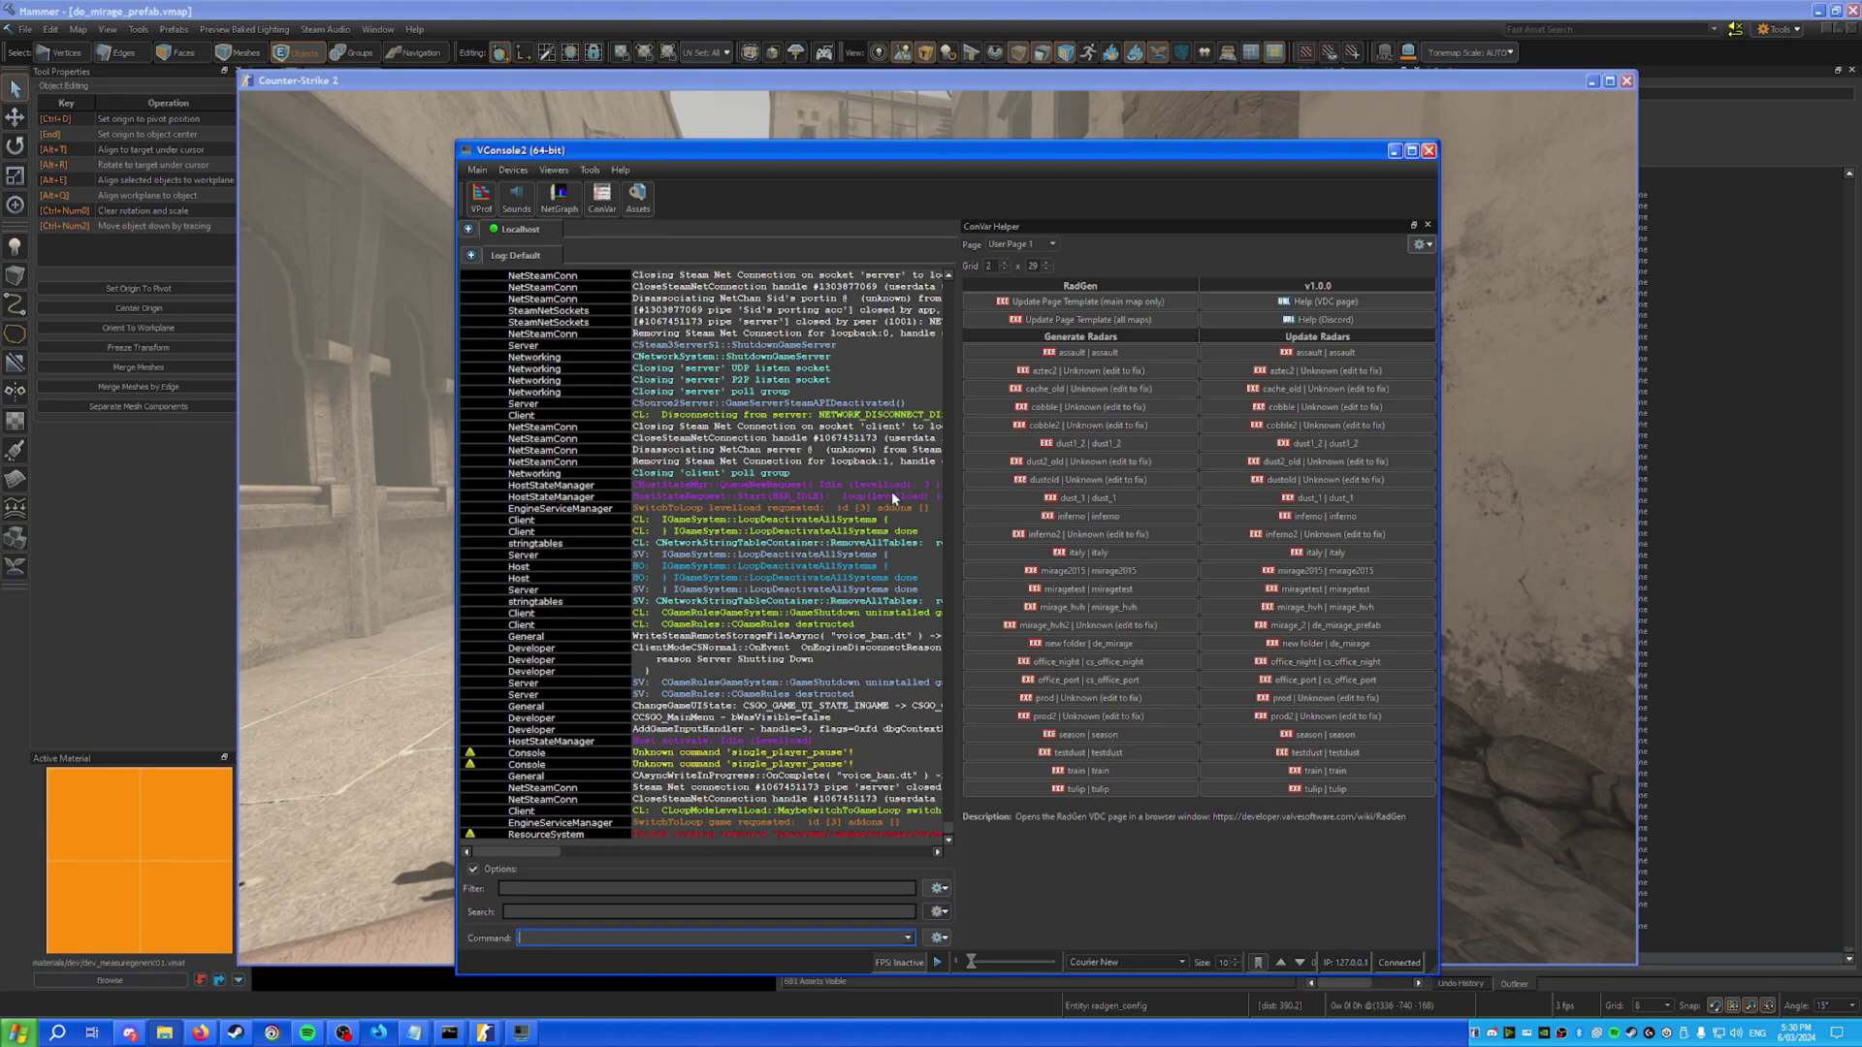
{"action": "left_click", "coordinate": [1627, 81]}
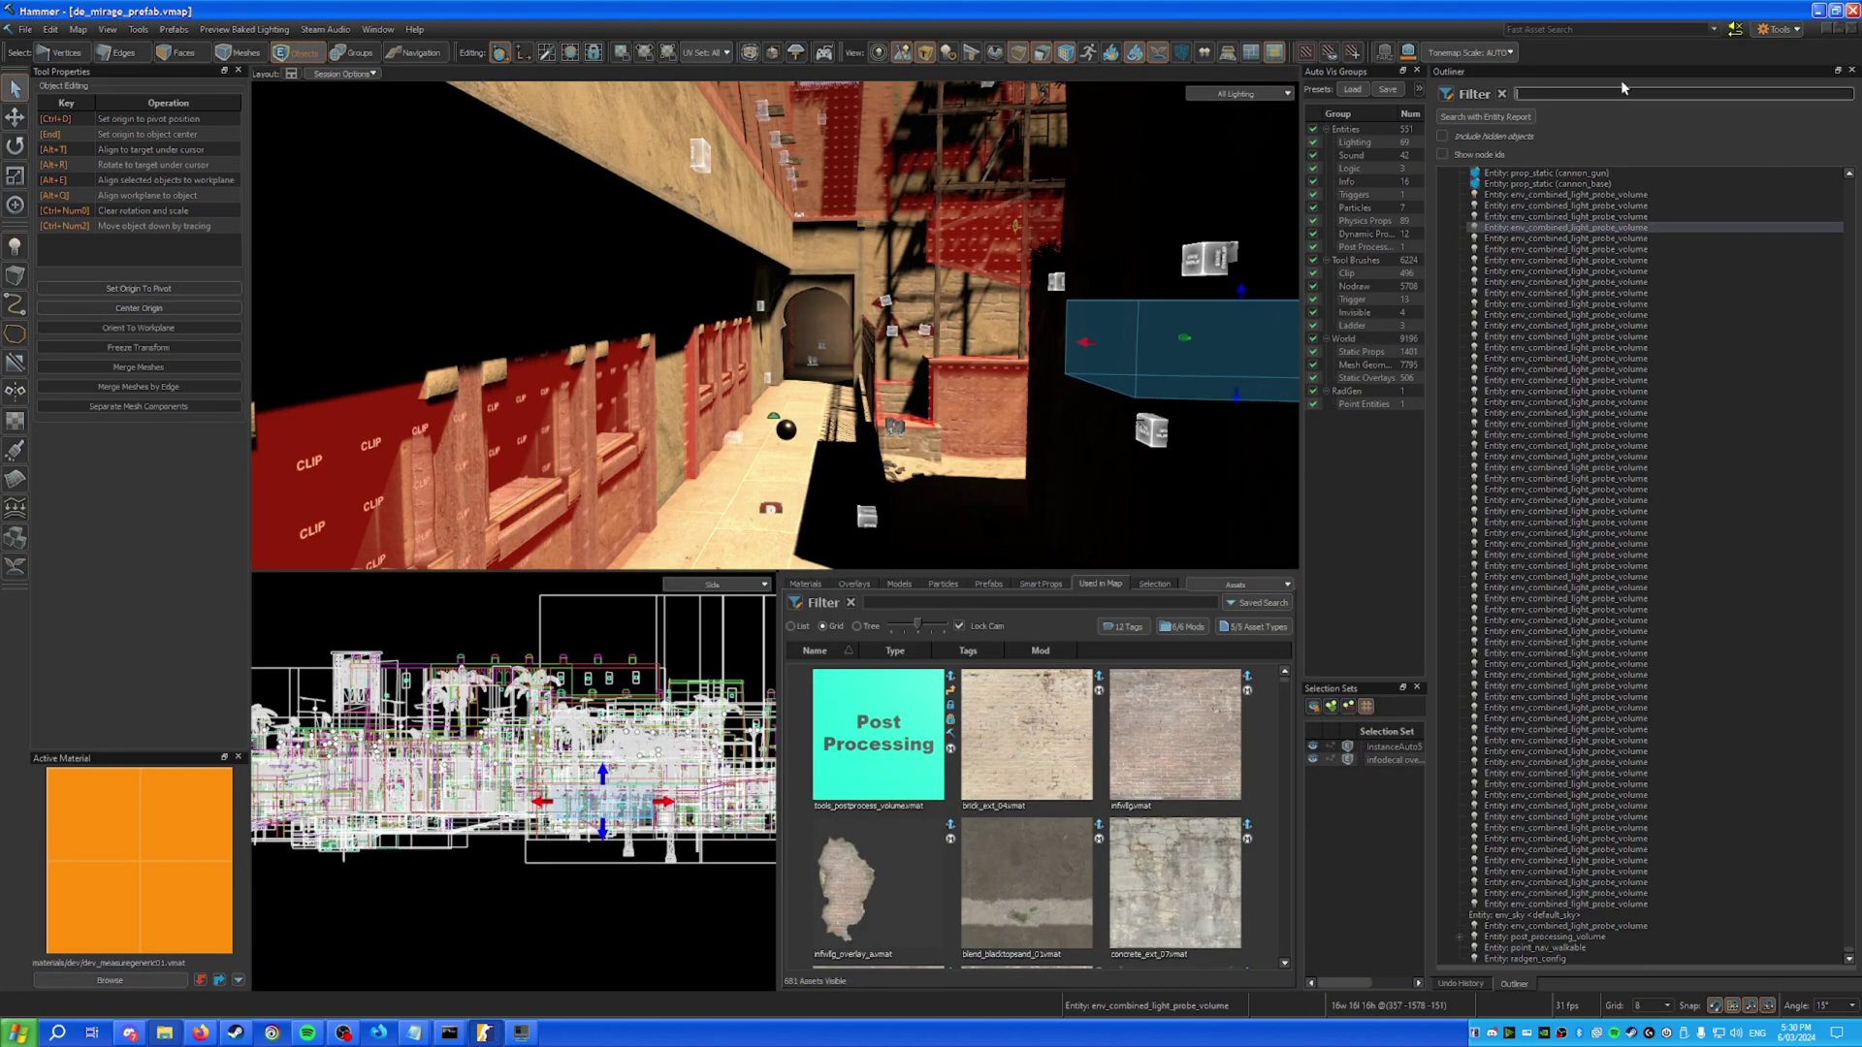
Filter the map's entities by "fog" and select the env_gradient_fog entity.
{"action": "type", "text": "fog"}
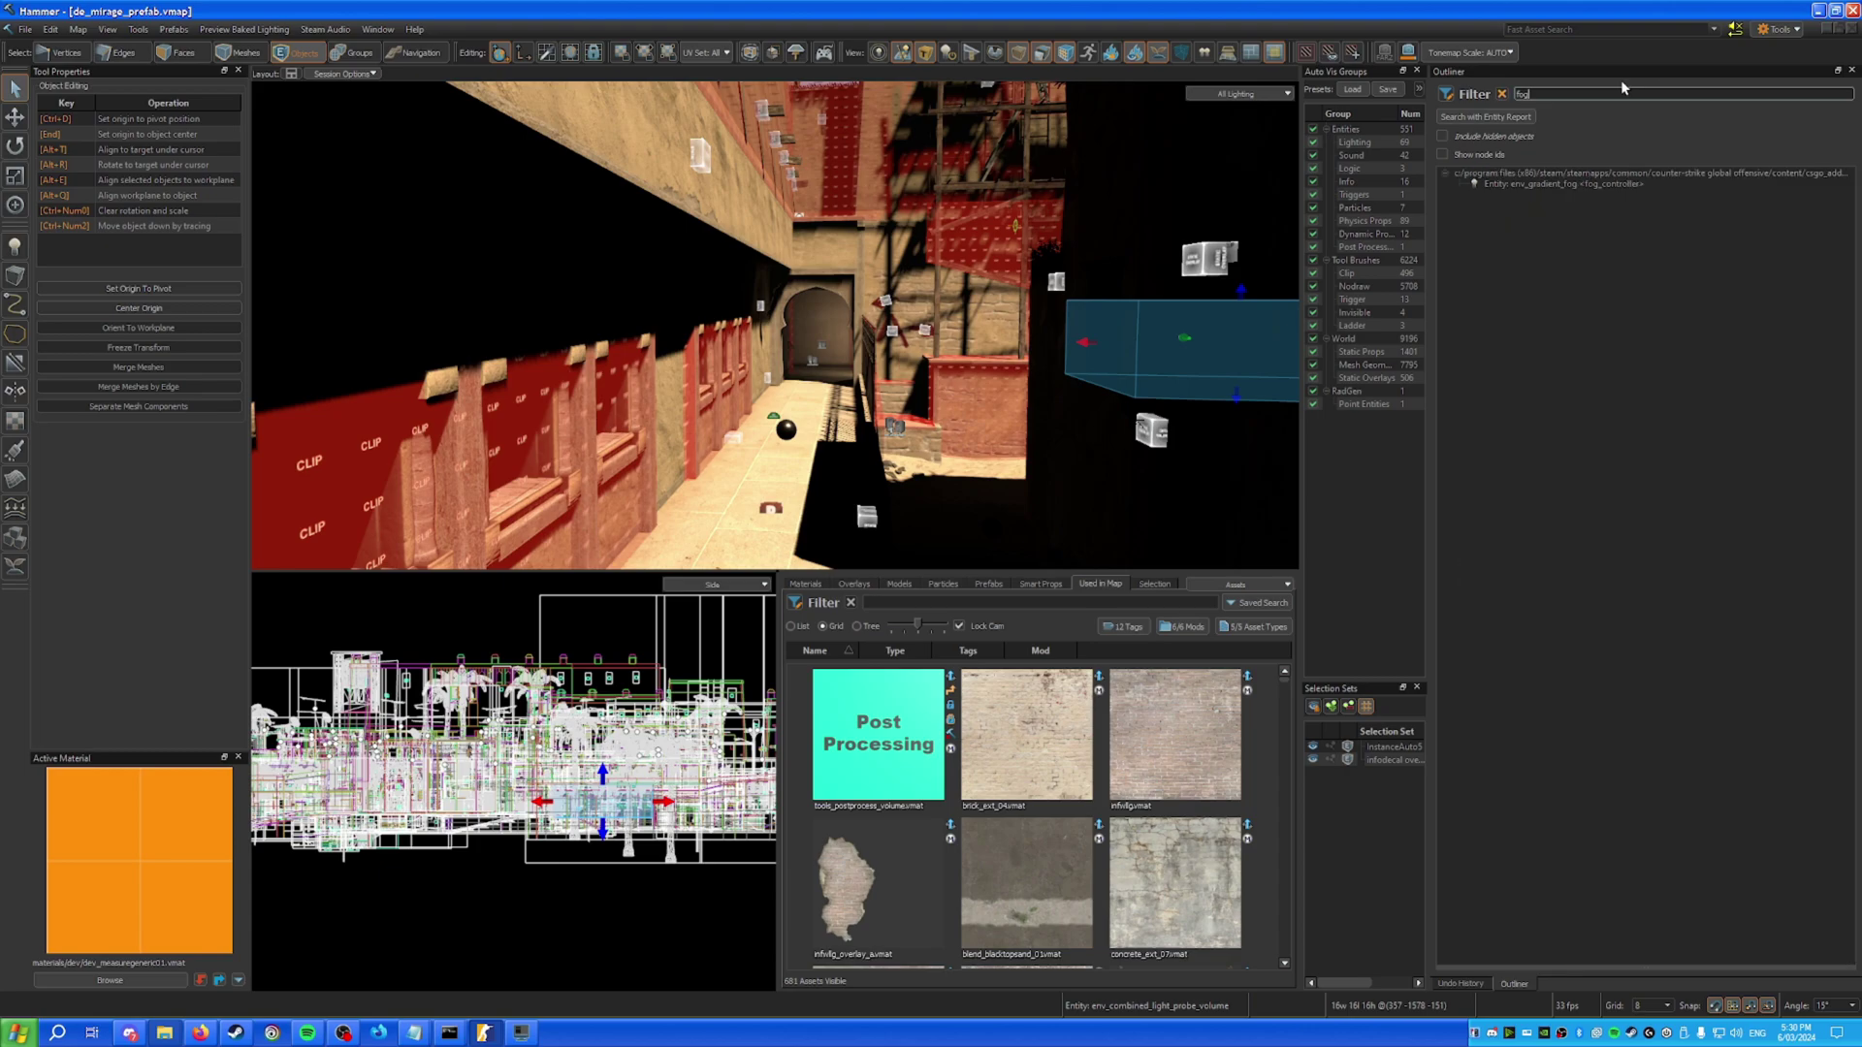
{"action": "left_click", "coordinate": [1593, 185]}
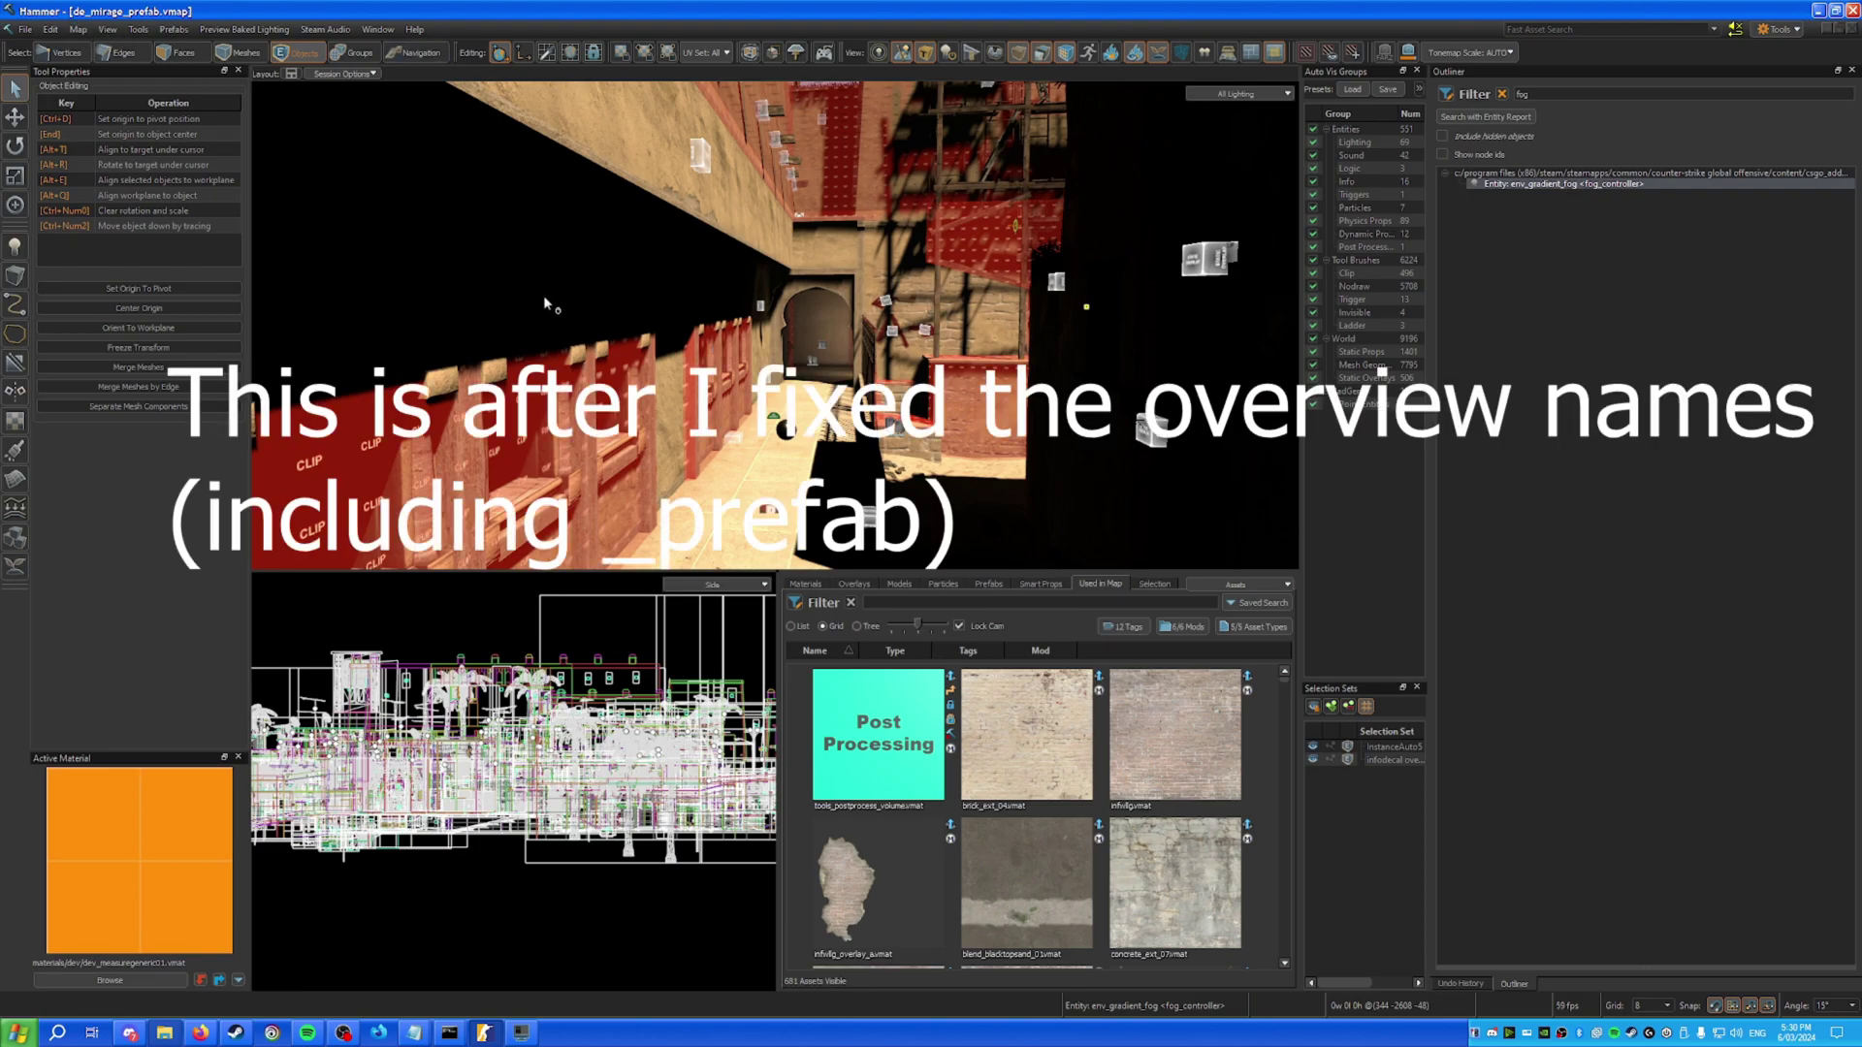
Switch to VConsole2 and run RadGen's radar update for the mirage_2 | de_mirage_prefab entry.
{"action": "left_click", "coordinate": [527, 1030]}
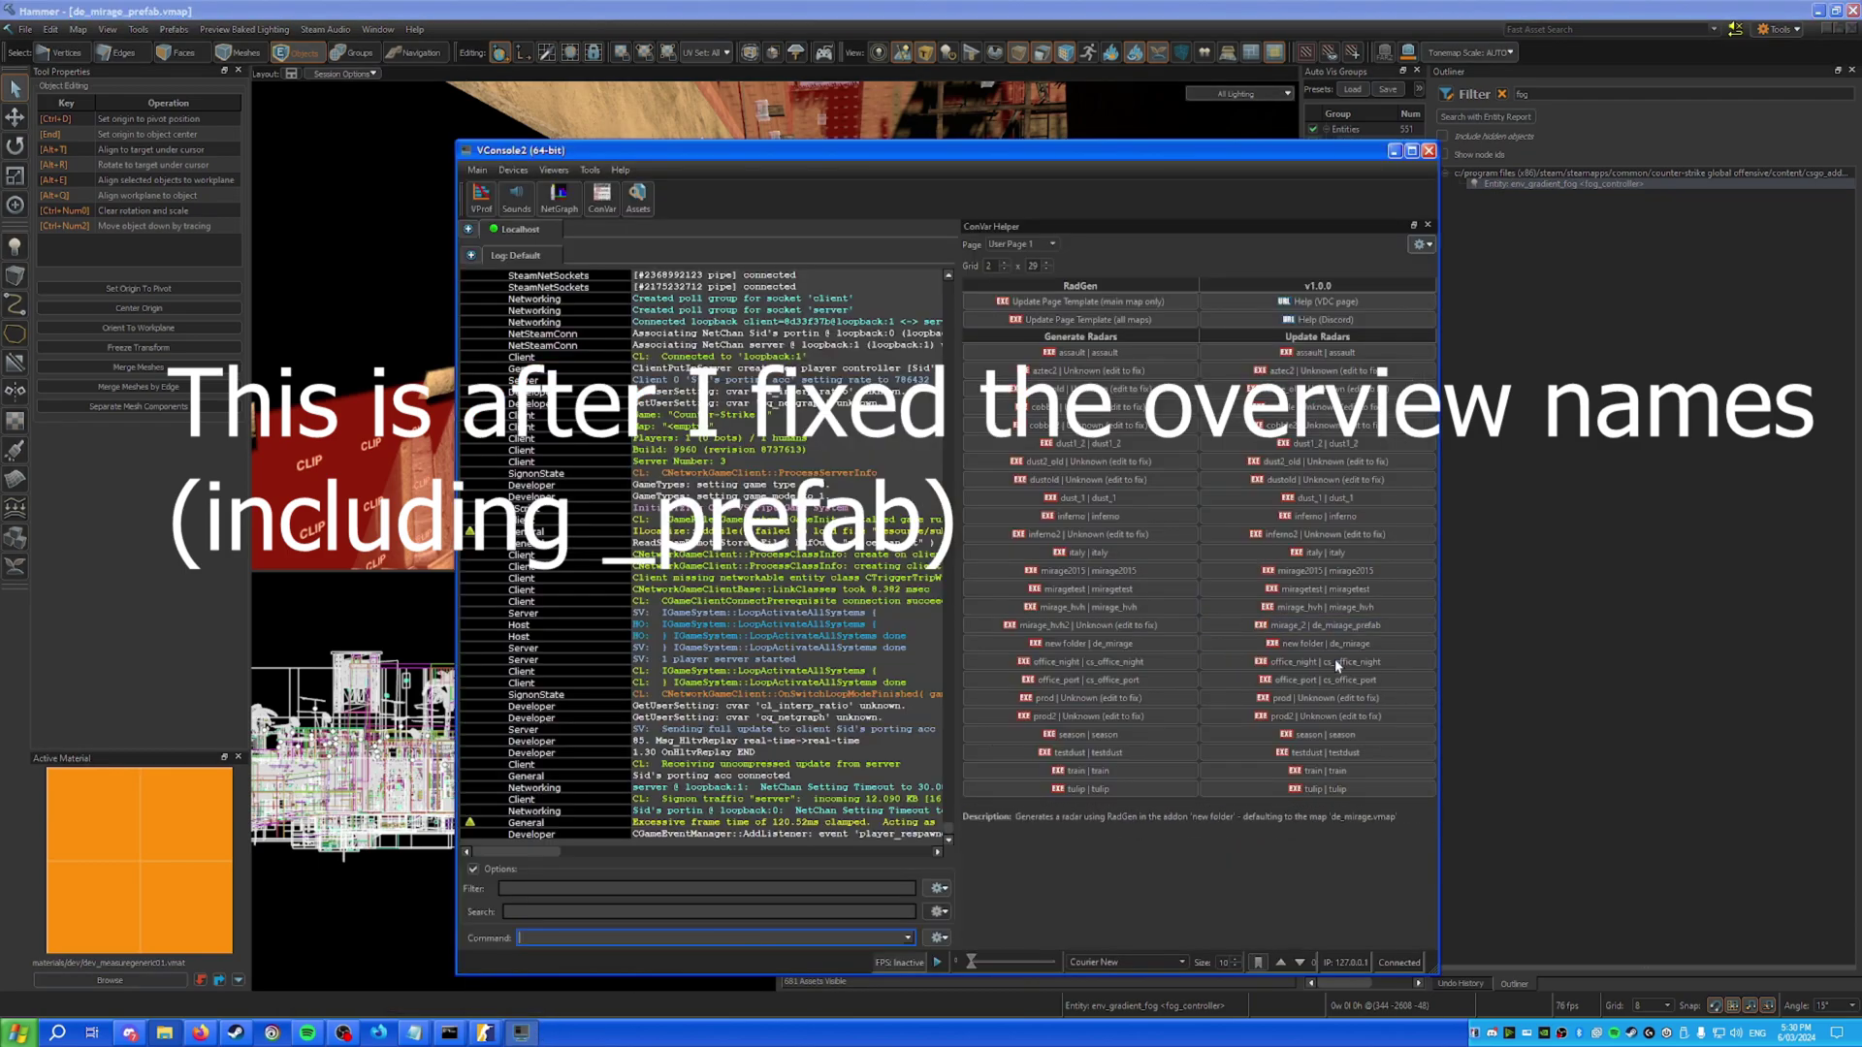
{"action": "left_click", "coordinate": [1353, 624]}
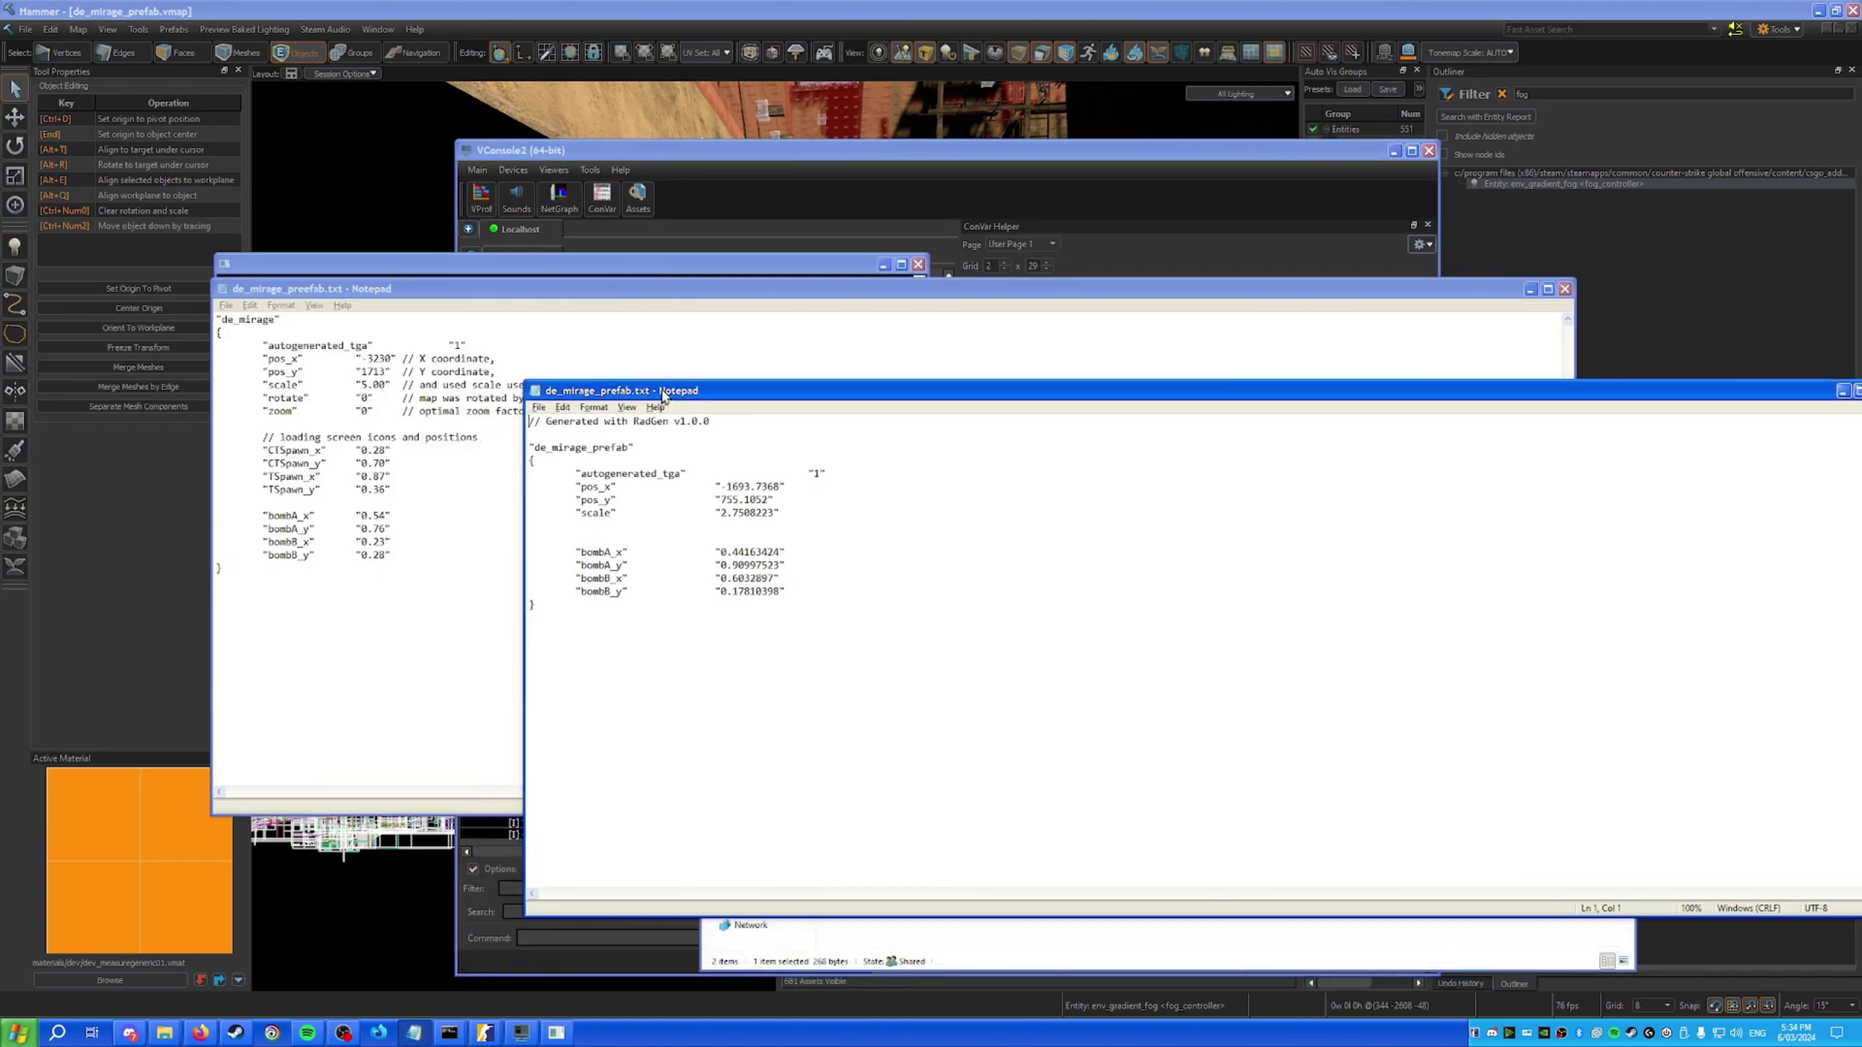
Copy the overview settings, from autogenerated_tga to bombB_y, out of de_mirage_preefab.txt and close that file.
{"action": "left_click_drag", "start_coordinate": [659, 330], "coordinate": [767, 307]}
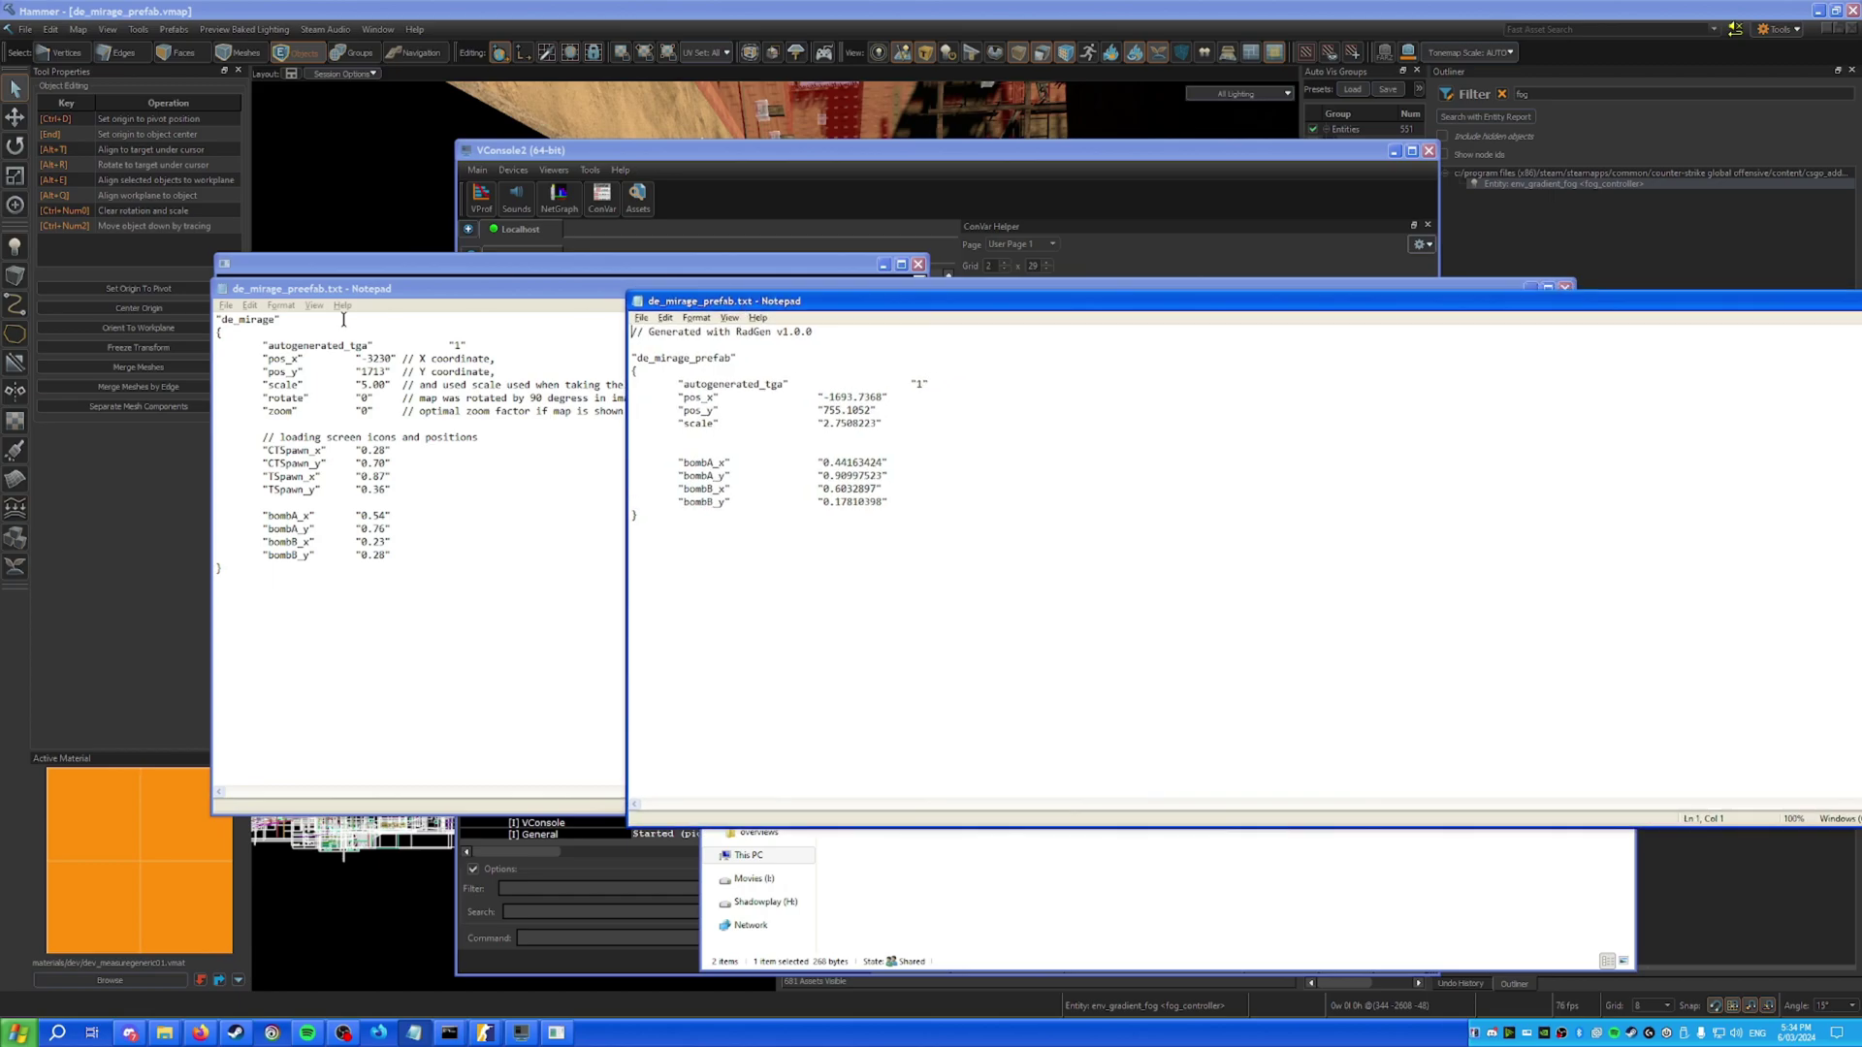
{"action": "left_click", "coordinate": [275, 319]}
{"action": "left_click_drag", "start_coordinate": [406, 297], "coordinate": [373, 382]}
{"action": "left_click_drag", "start_coordinate": [388, 638], "coordinate": [45, 426]}
{"action": "key", "text": "ctrl+c"}
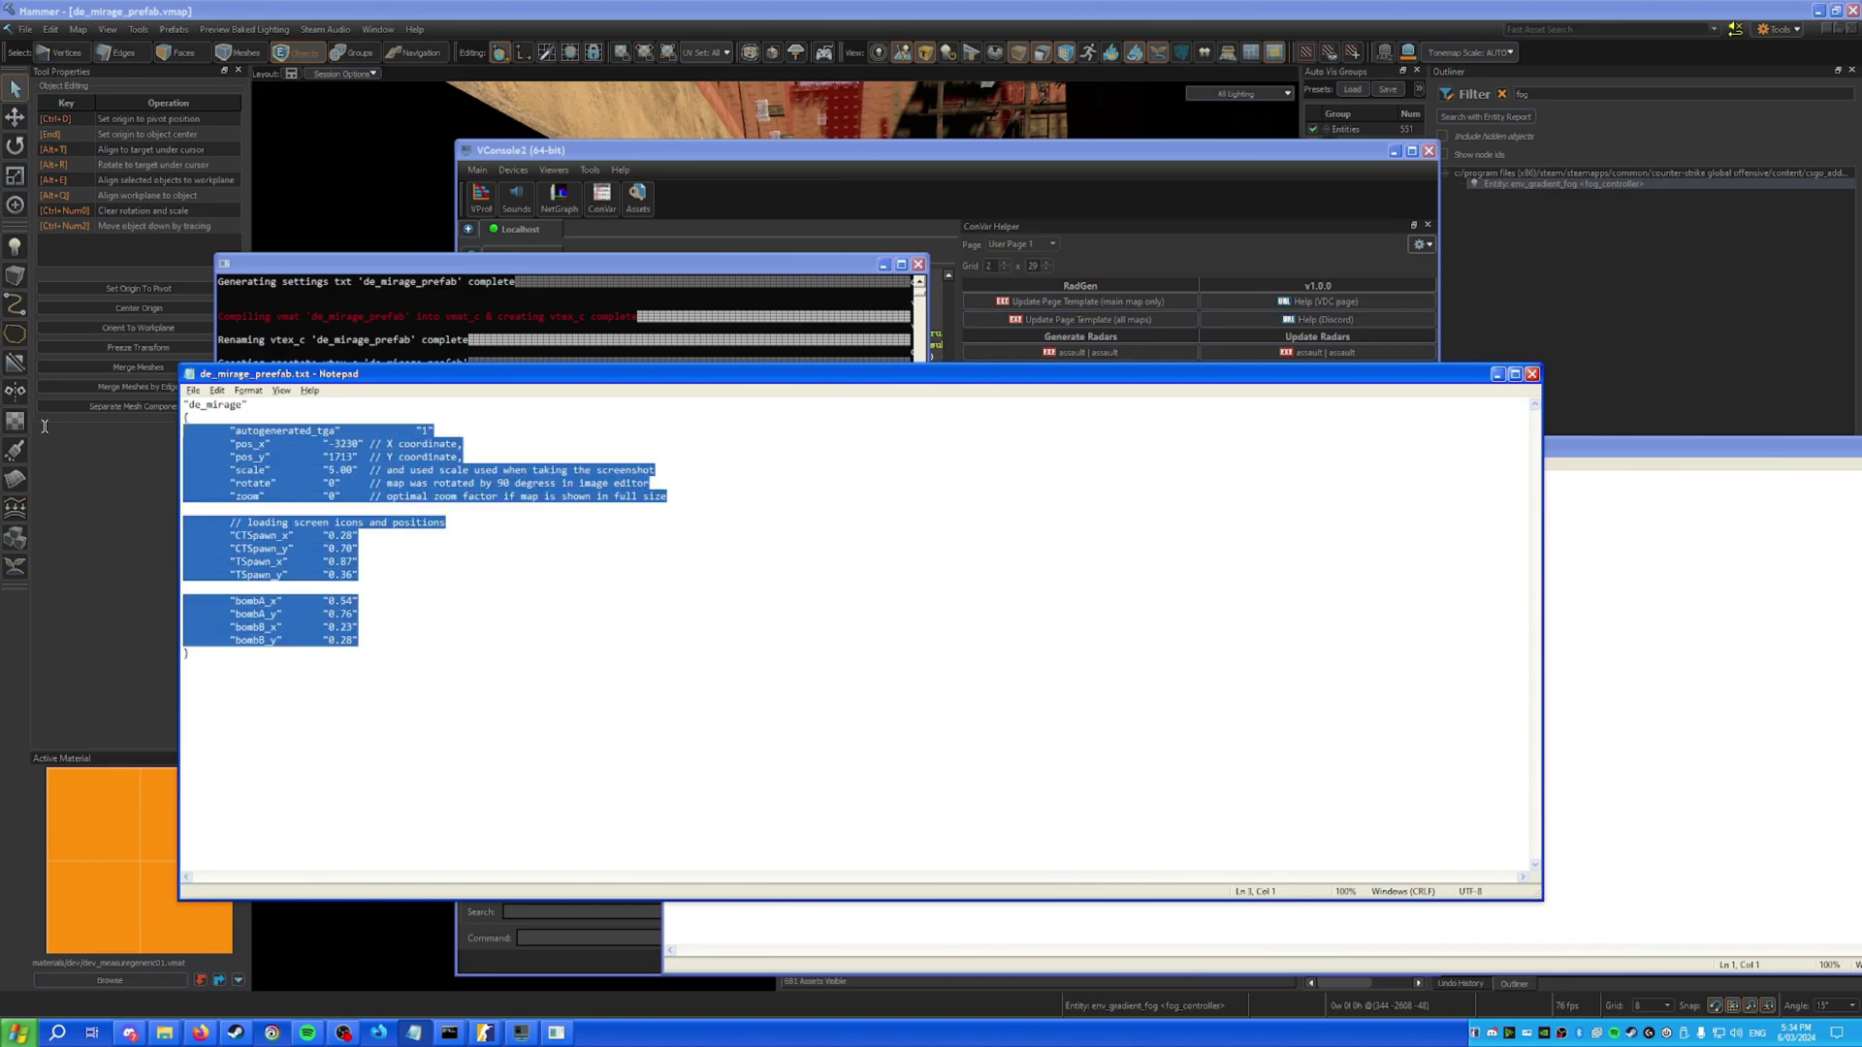
{"action": "left_click", "coordinate": [1532, 374]}
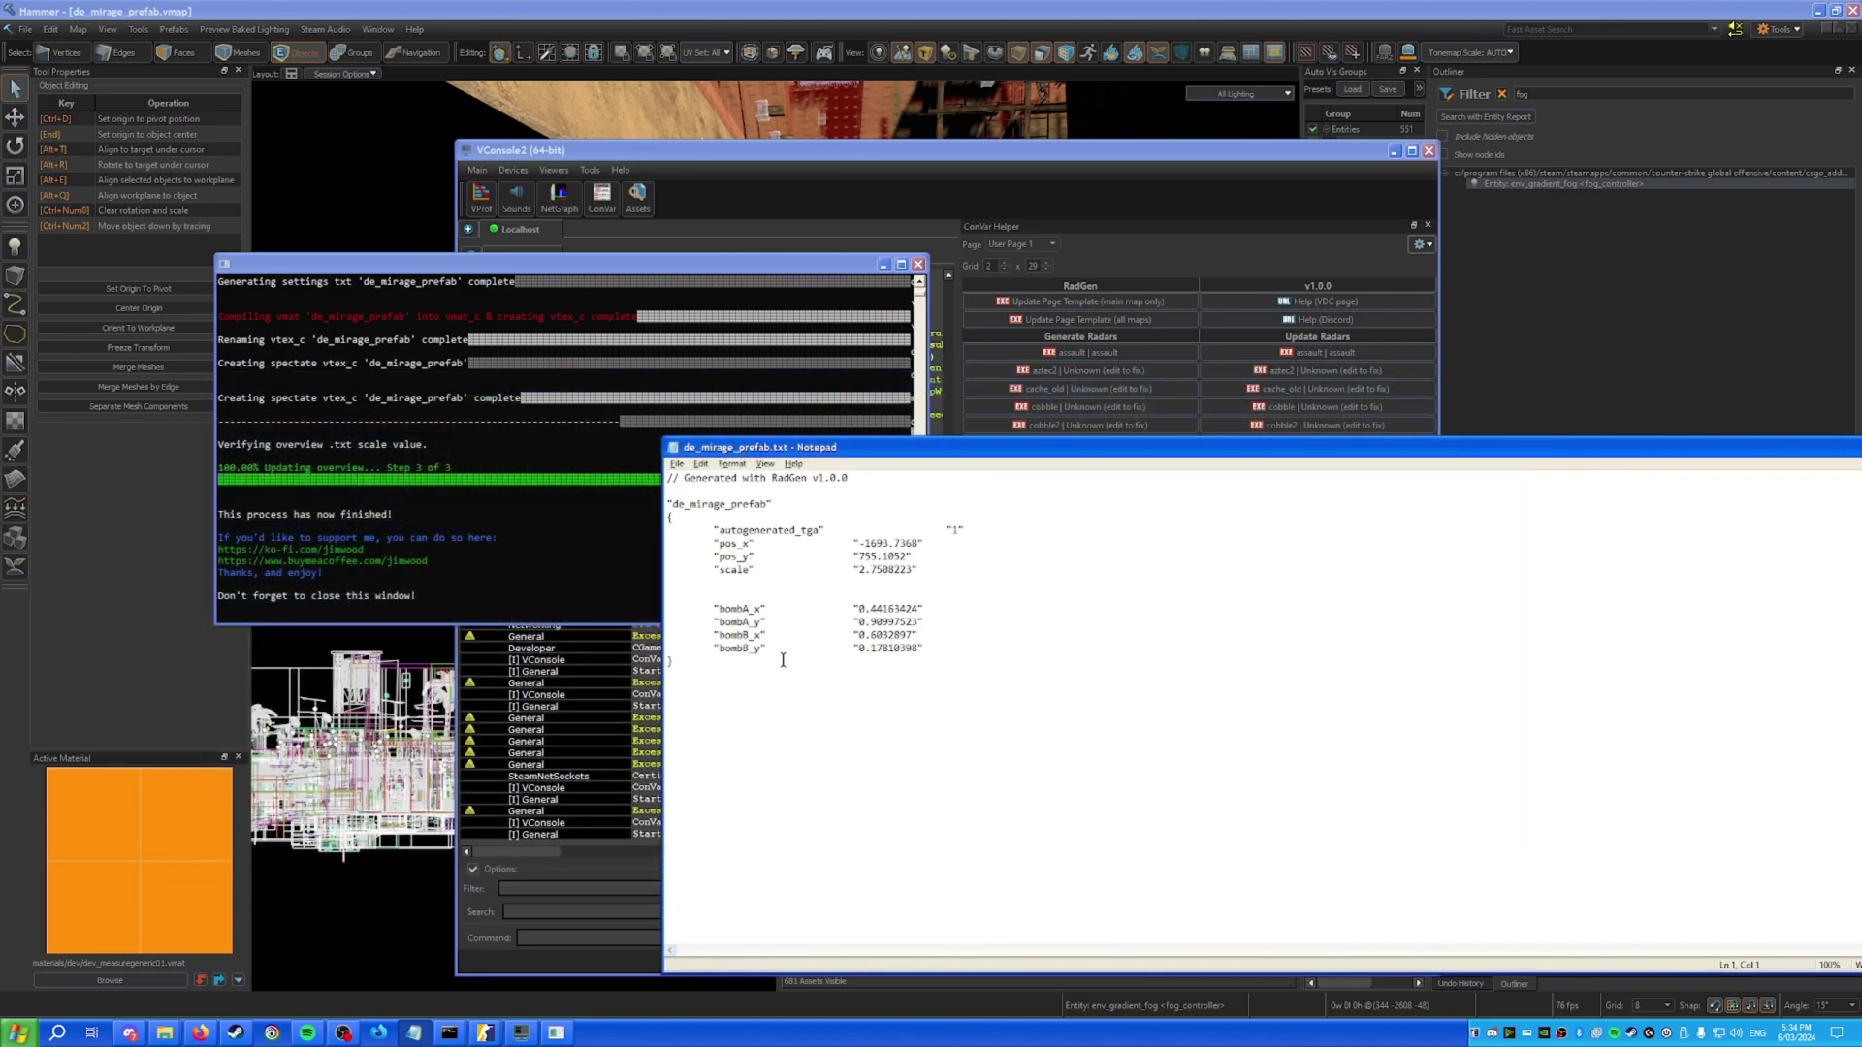
Replace the settings in de_mirage_prefab.txt with the copied ones (pos_x -3230, pos_y 1713, scale 5.00), save it and return to Hammer.
{"action": "left_click_drag", "start_coordinate": [940, 648], "coordinate": [492, 536]}
{"action": "key", "text": "ctrl+v"}
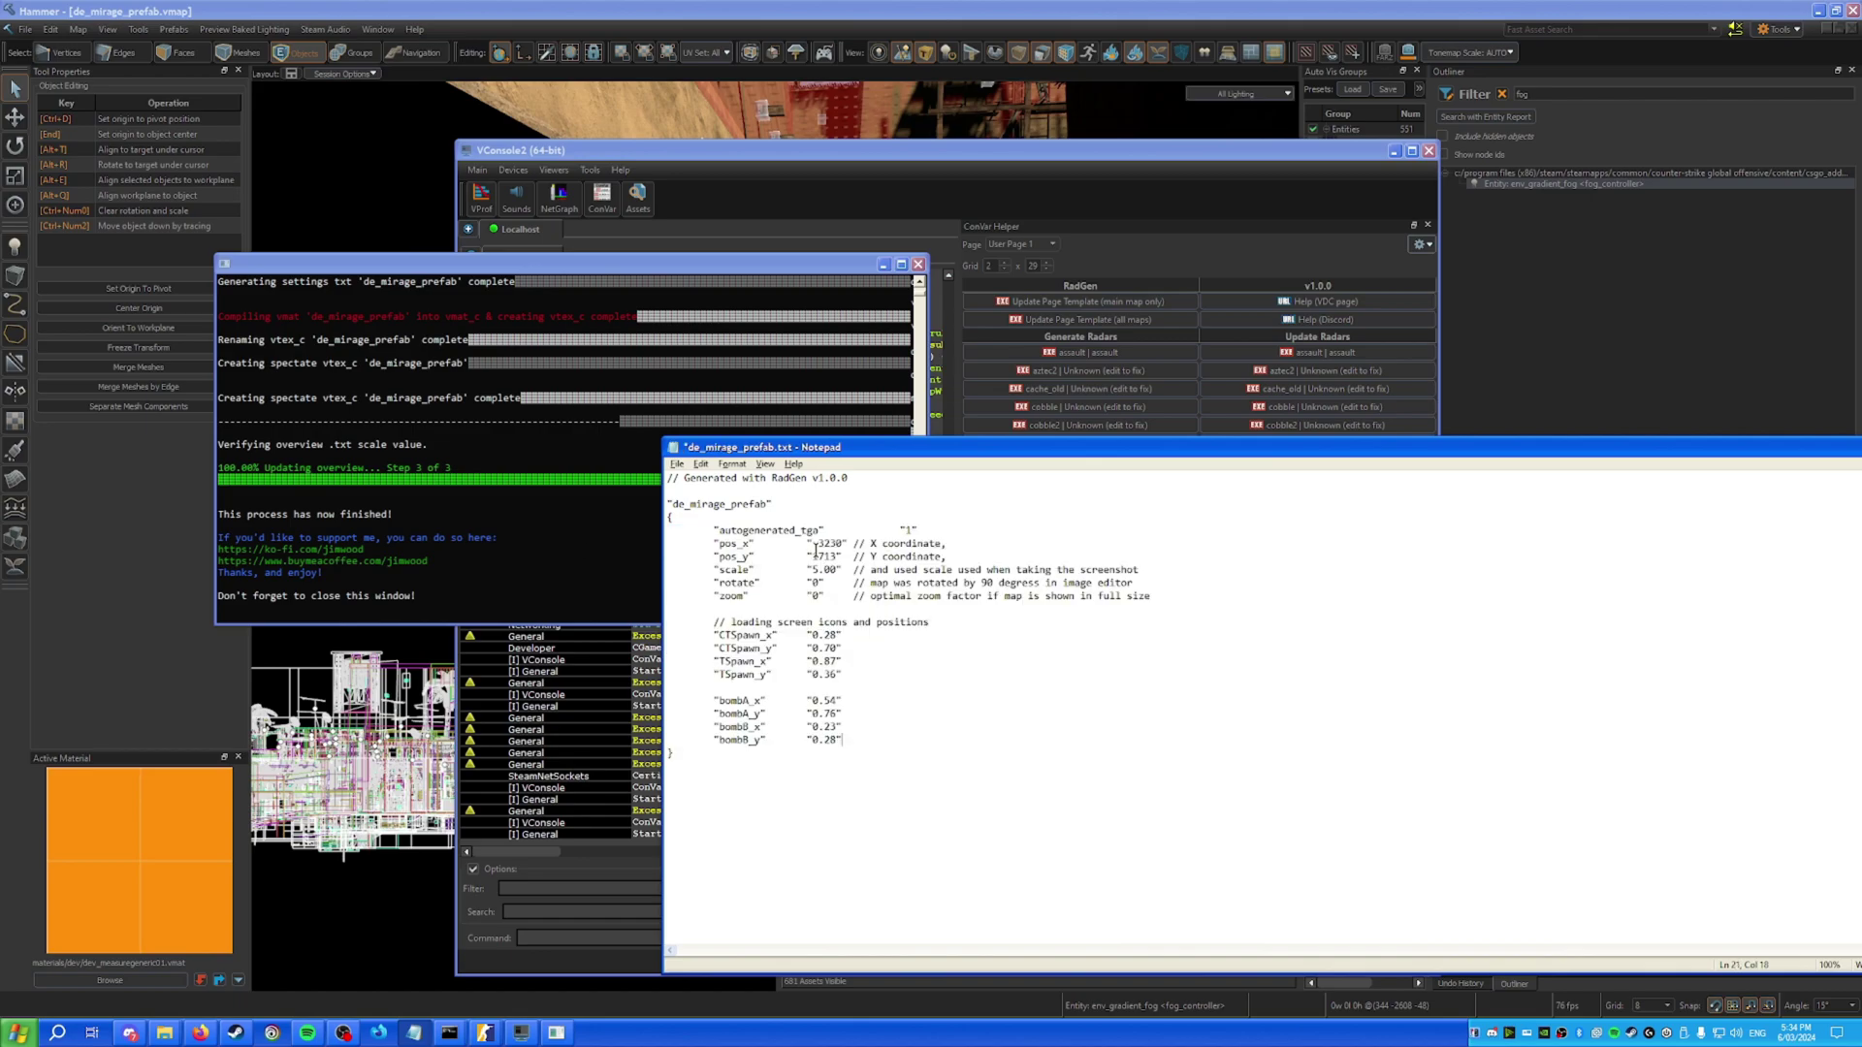
{"action": "key", "text": "ctrl+s"}
{"action": "left_click_drag", "start_coordinate": [743, 555], "coordinate": [853, 543]}
{"action": "left_click", "coordinate": [737, 530]}
{"action": "left_click", "coordinate": [766, 68]}
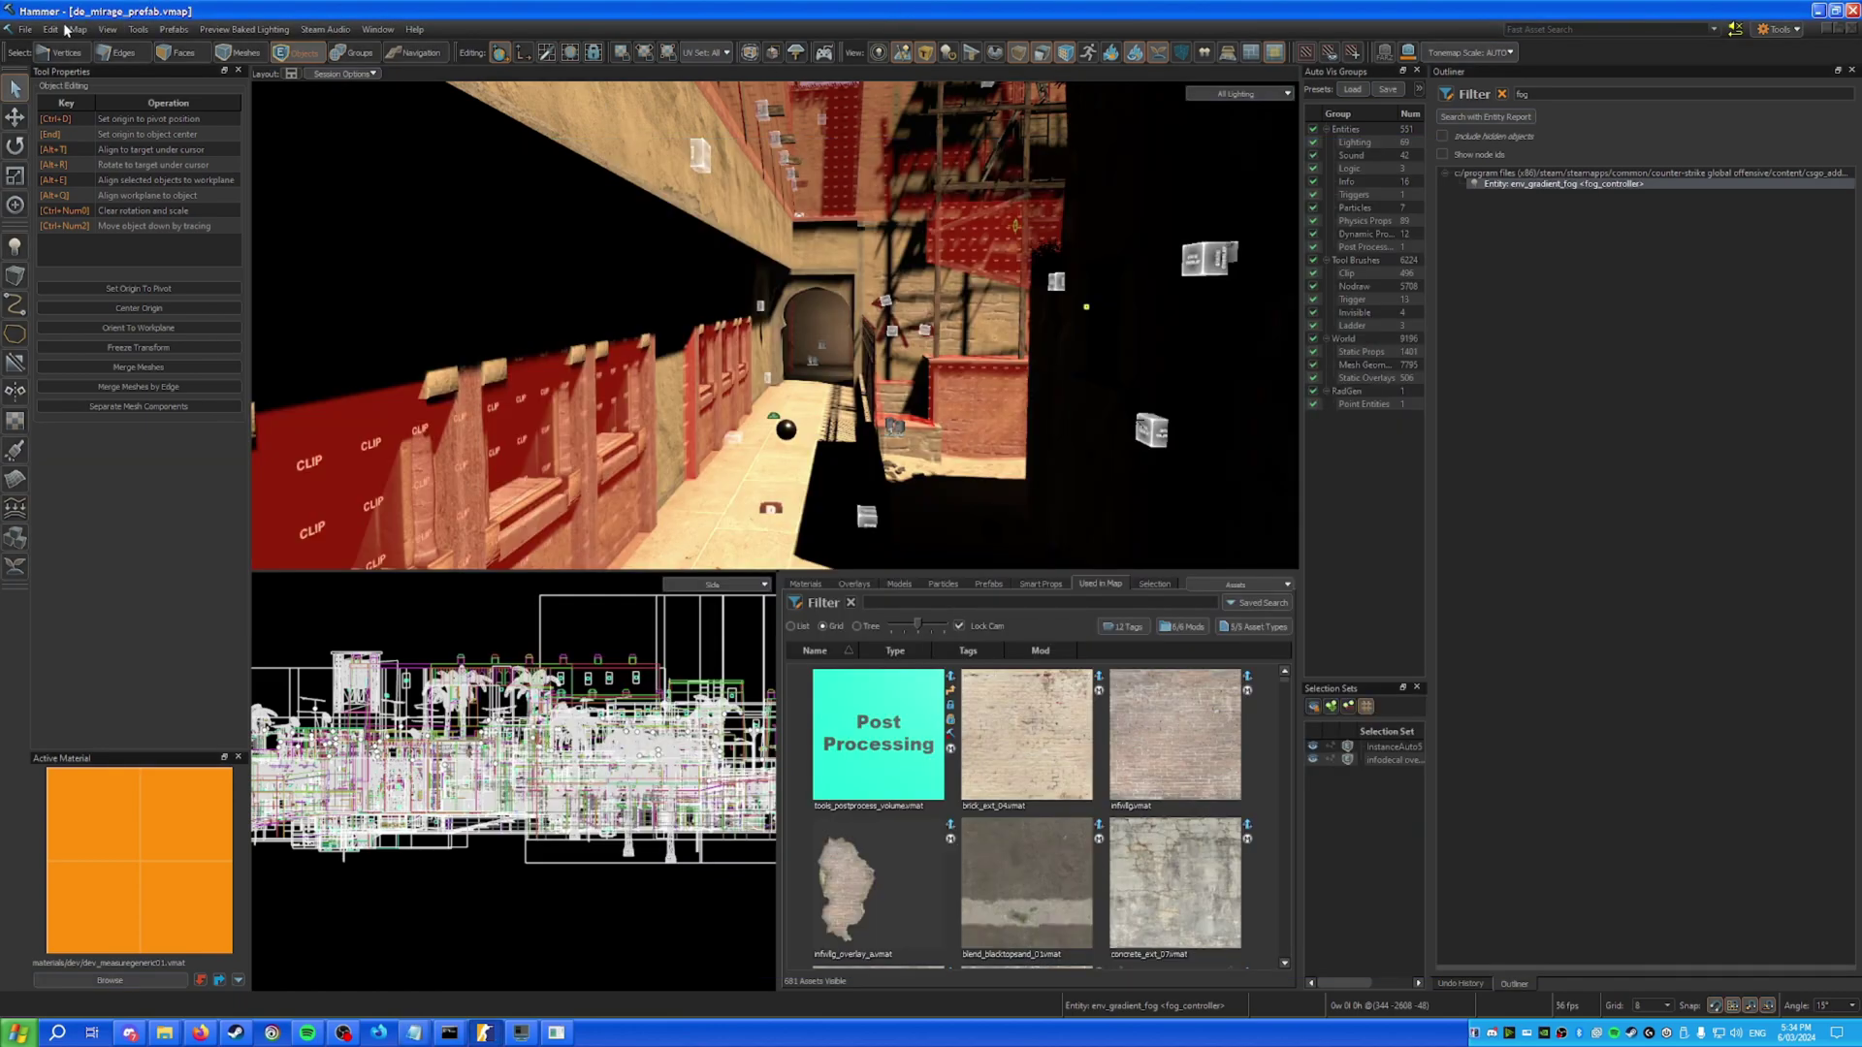
Bring up the Counter-Strike 2 window and look around the running map with pistol and knife to examine its radar.
{"action": "mouse_move", "coordinate": [452, 1020]}
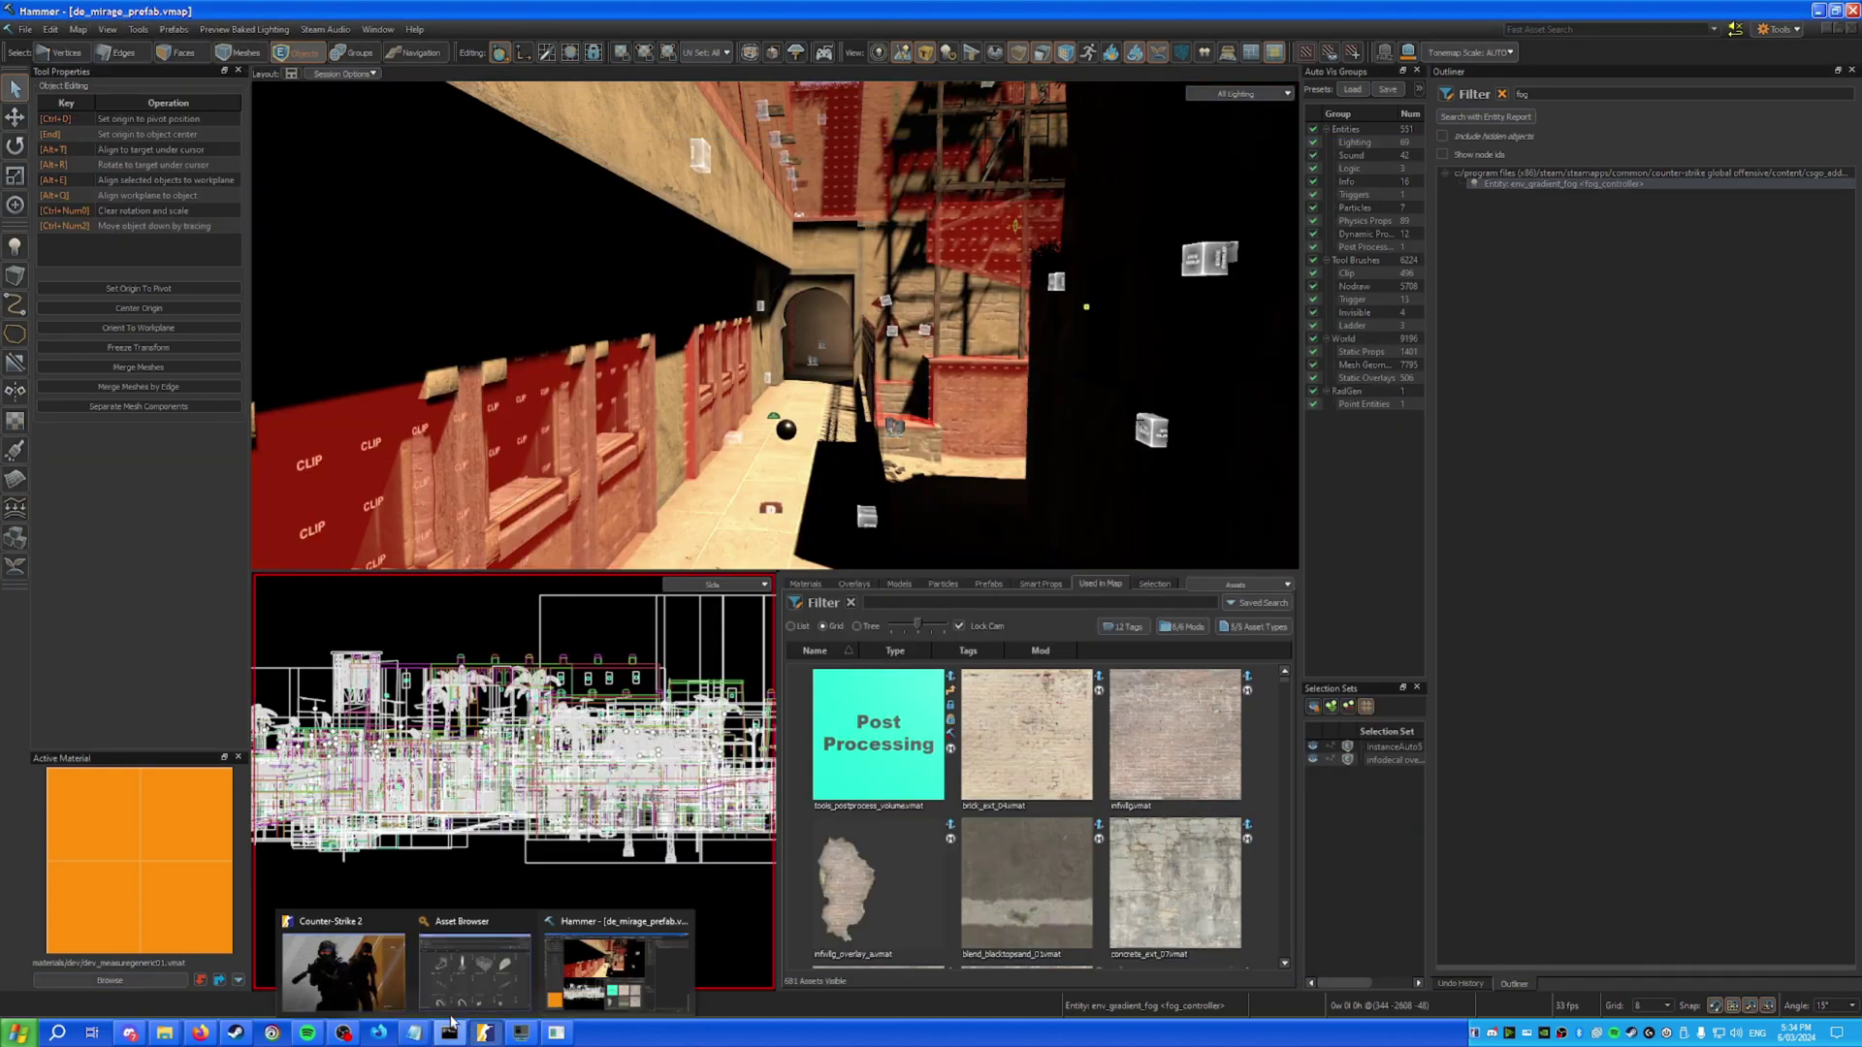
{"action": "left_click", "coordinate": [342, 960]}
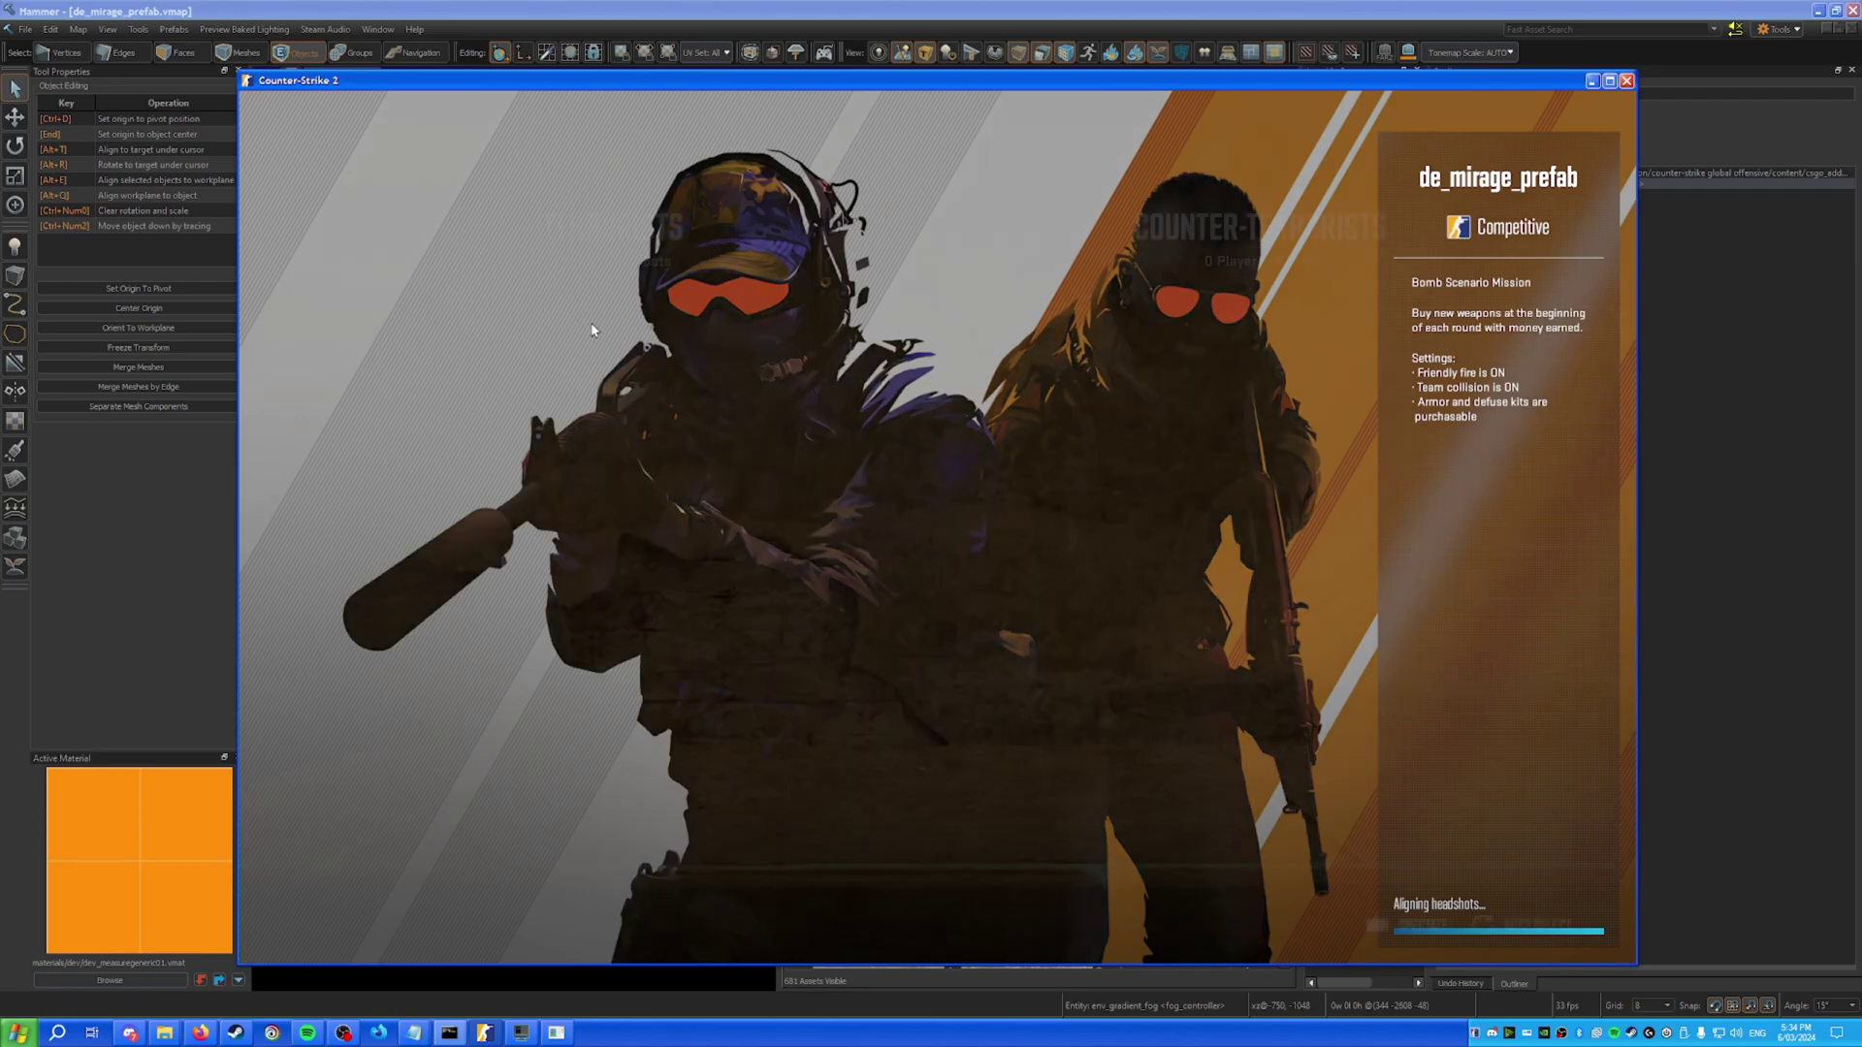
{"action": "key", "text": "2"}
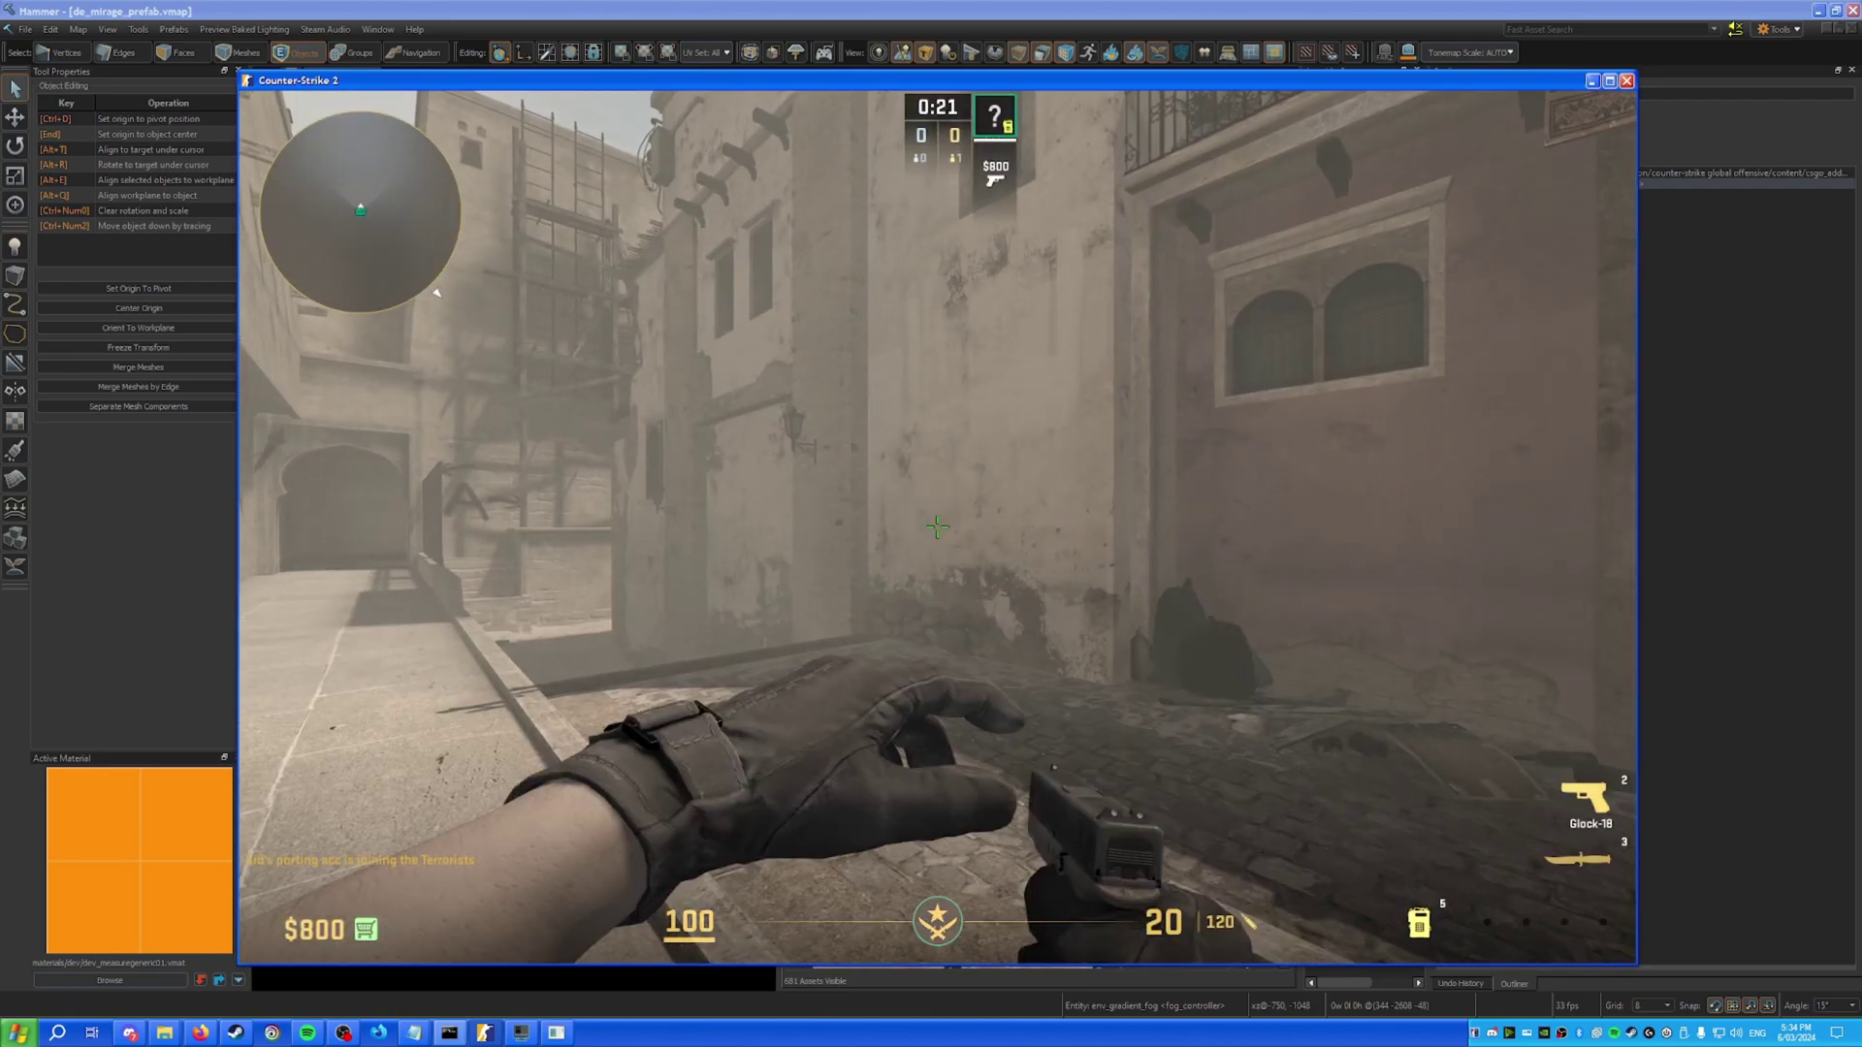
{"action": "key", "text": "3"}
{"action": "key", "text": "3"}
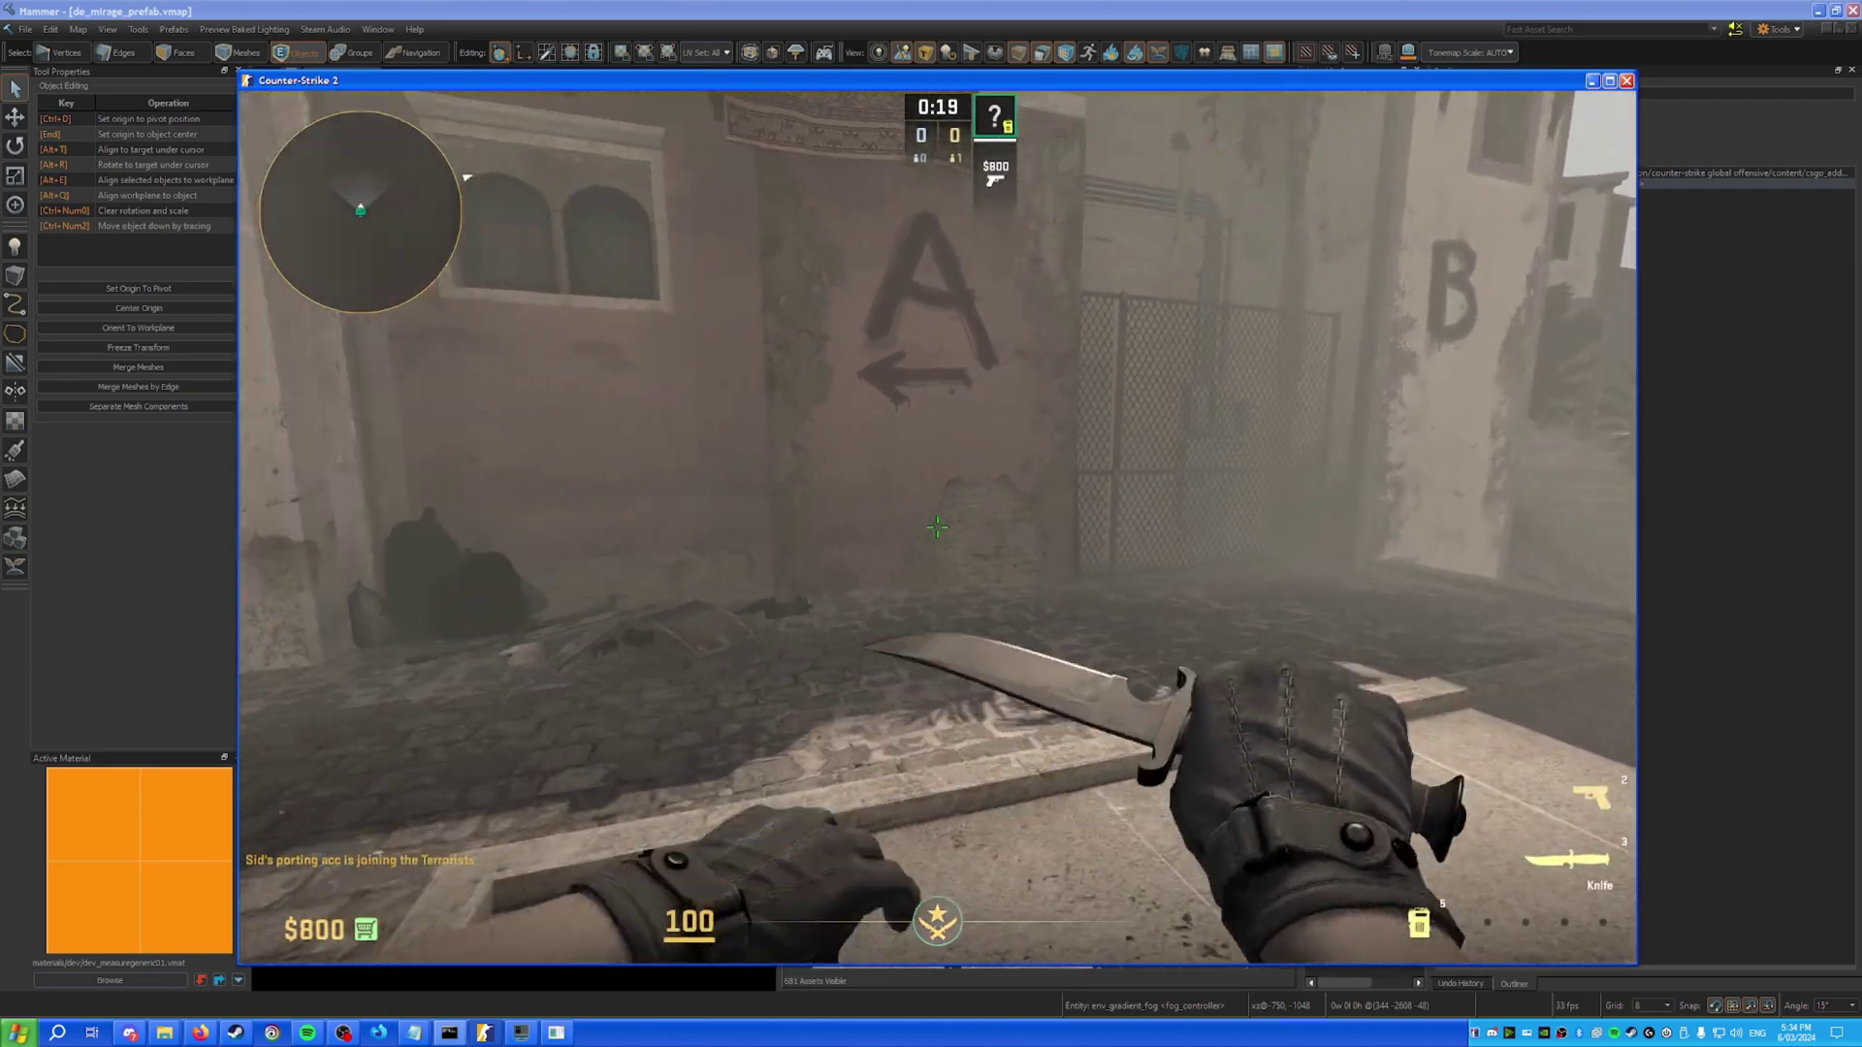
{"action": "key", "text": "2"}
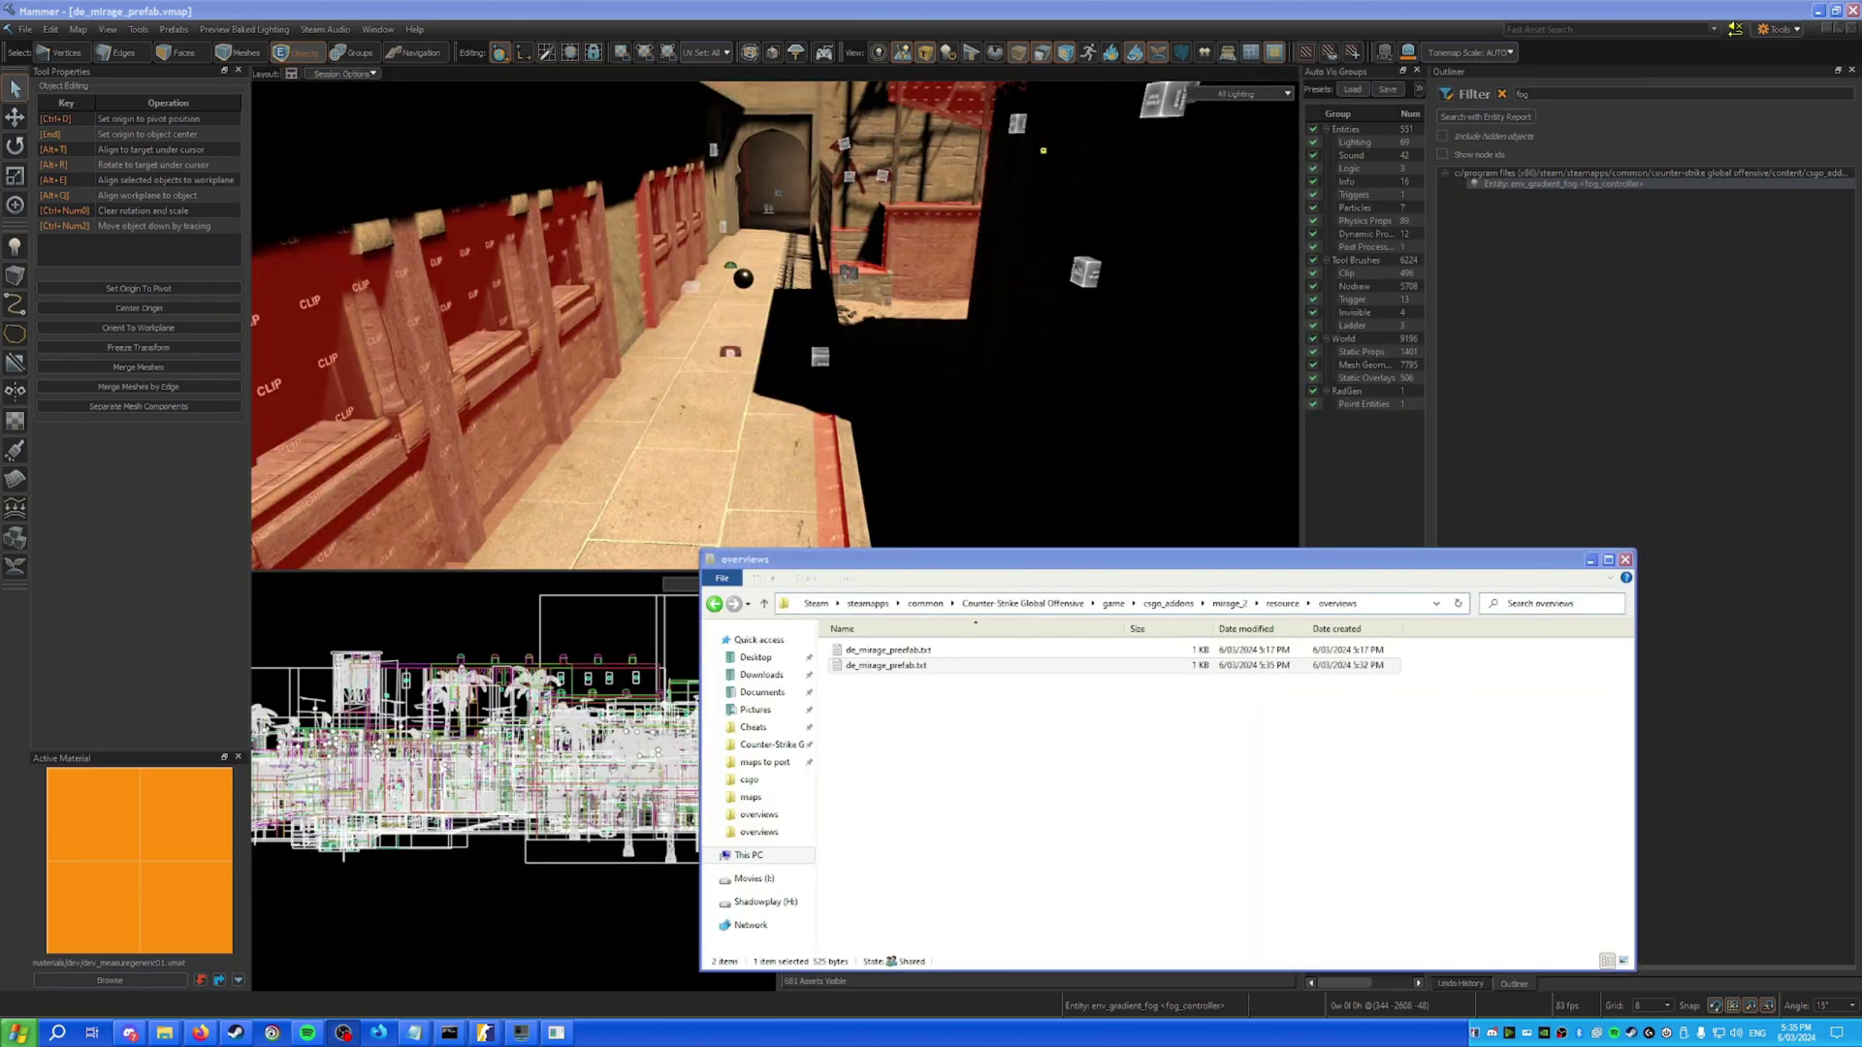
Shut down the workshop tools and close the Counter-Strike 2 window.
{"action": "left_click", "coordinate": [1205, 7]}
{"action": "left_click", "coordinate": [1773, 29]}
{"action": "left_click", "coordinate": [1740, 282]}
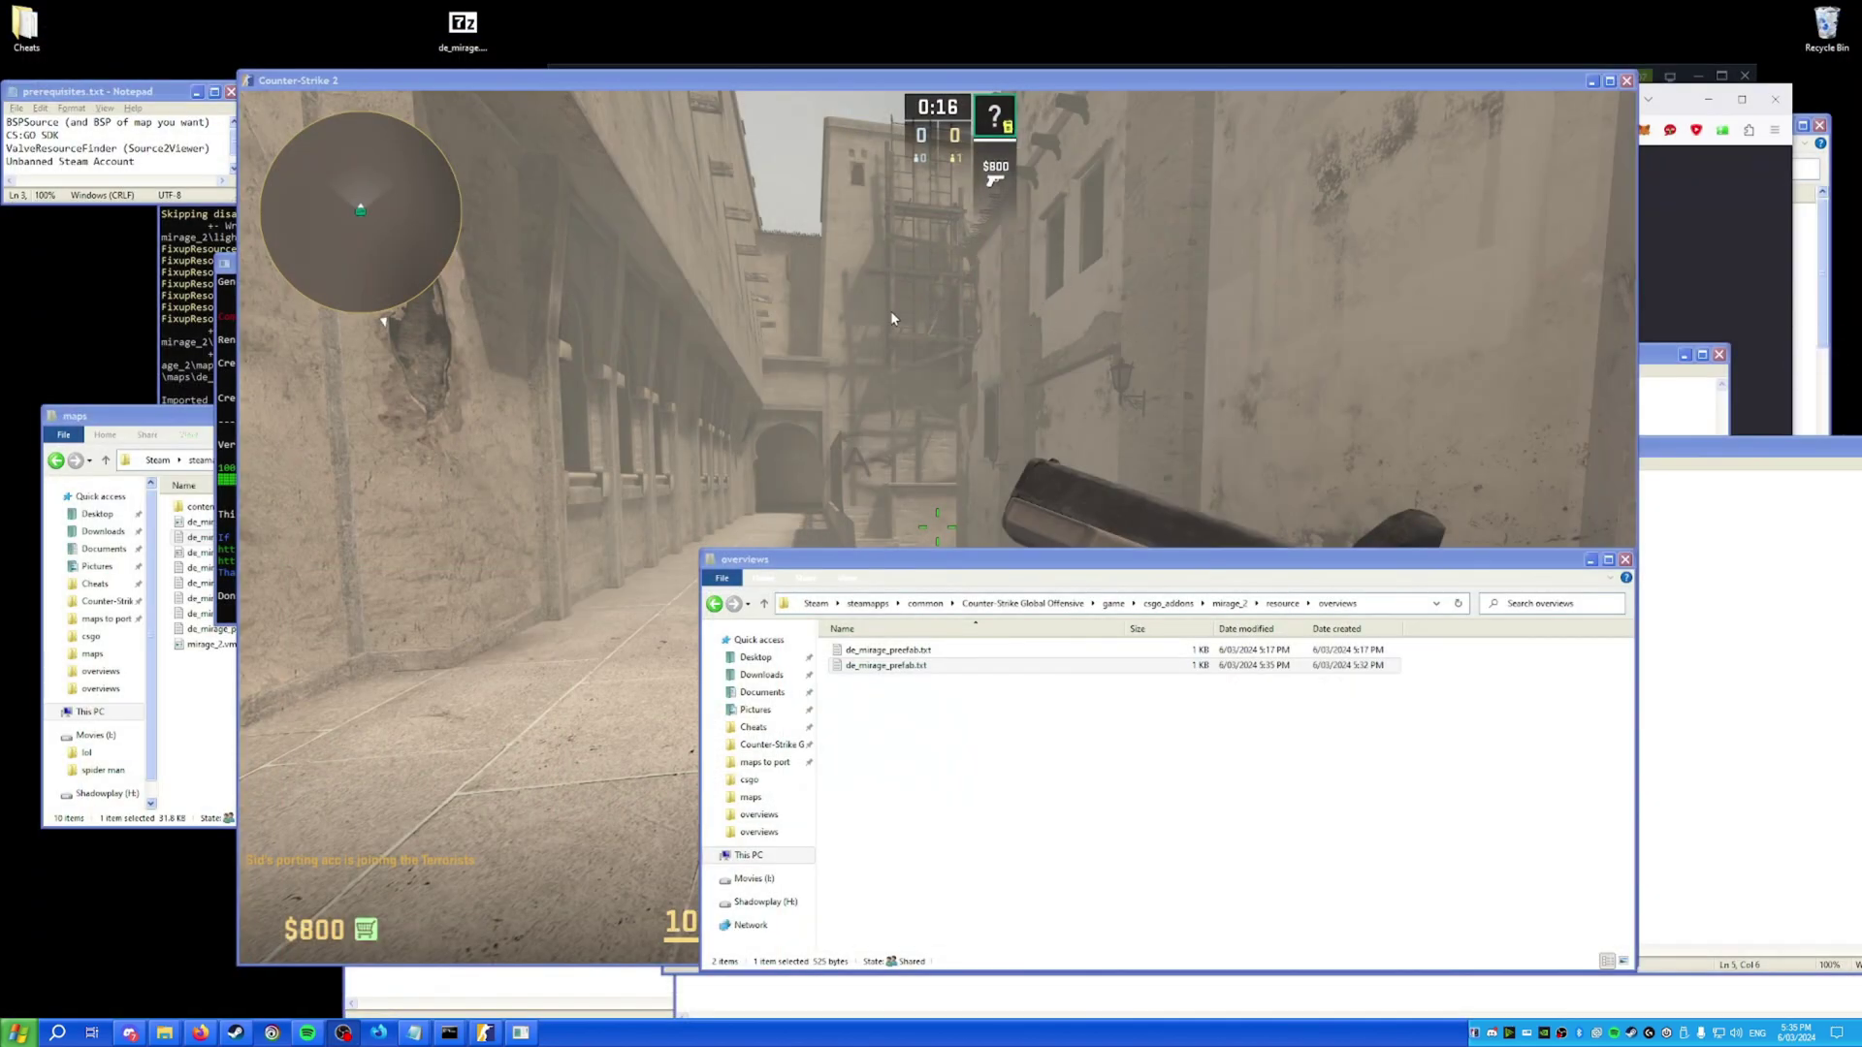
{"action": "left_click", "coordinate": [561, 522]}
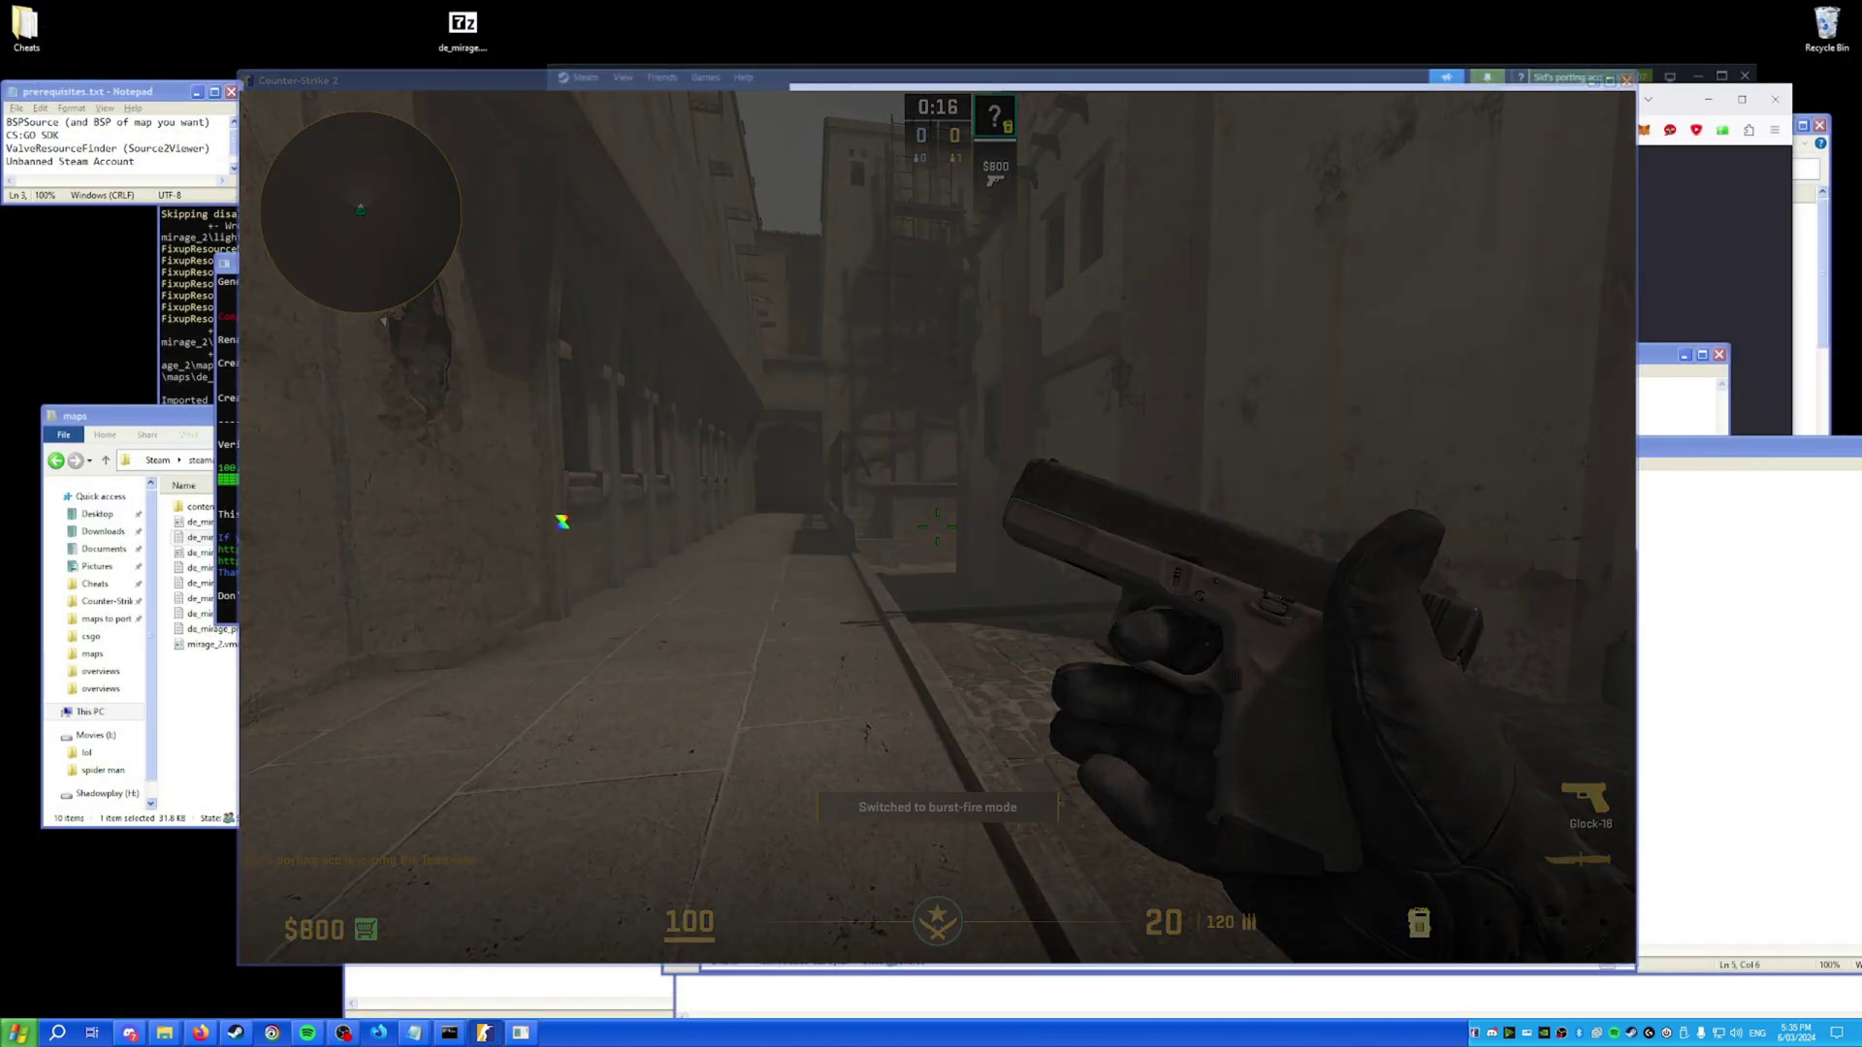
{"action": "key", "text": "alt+F4"}
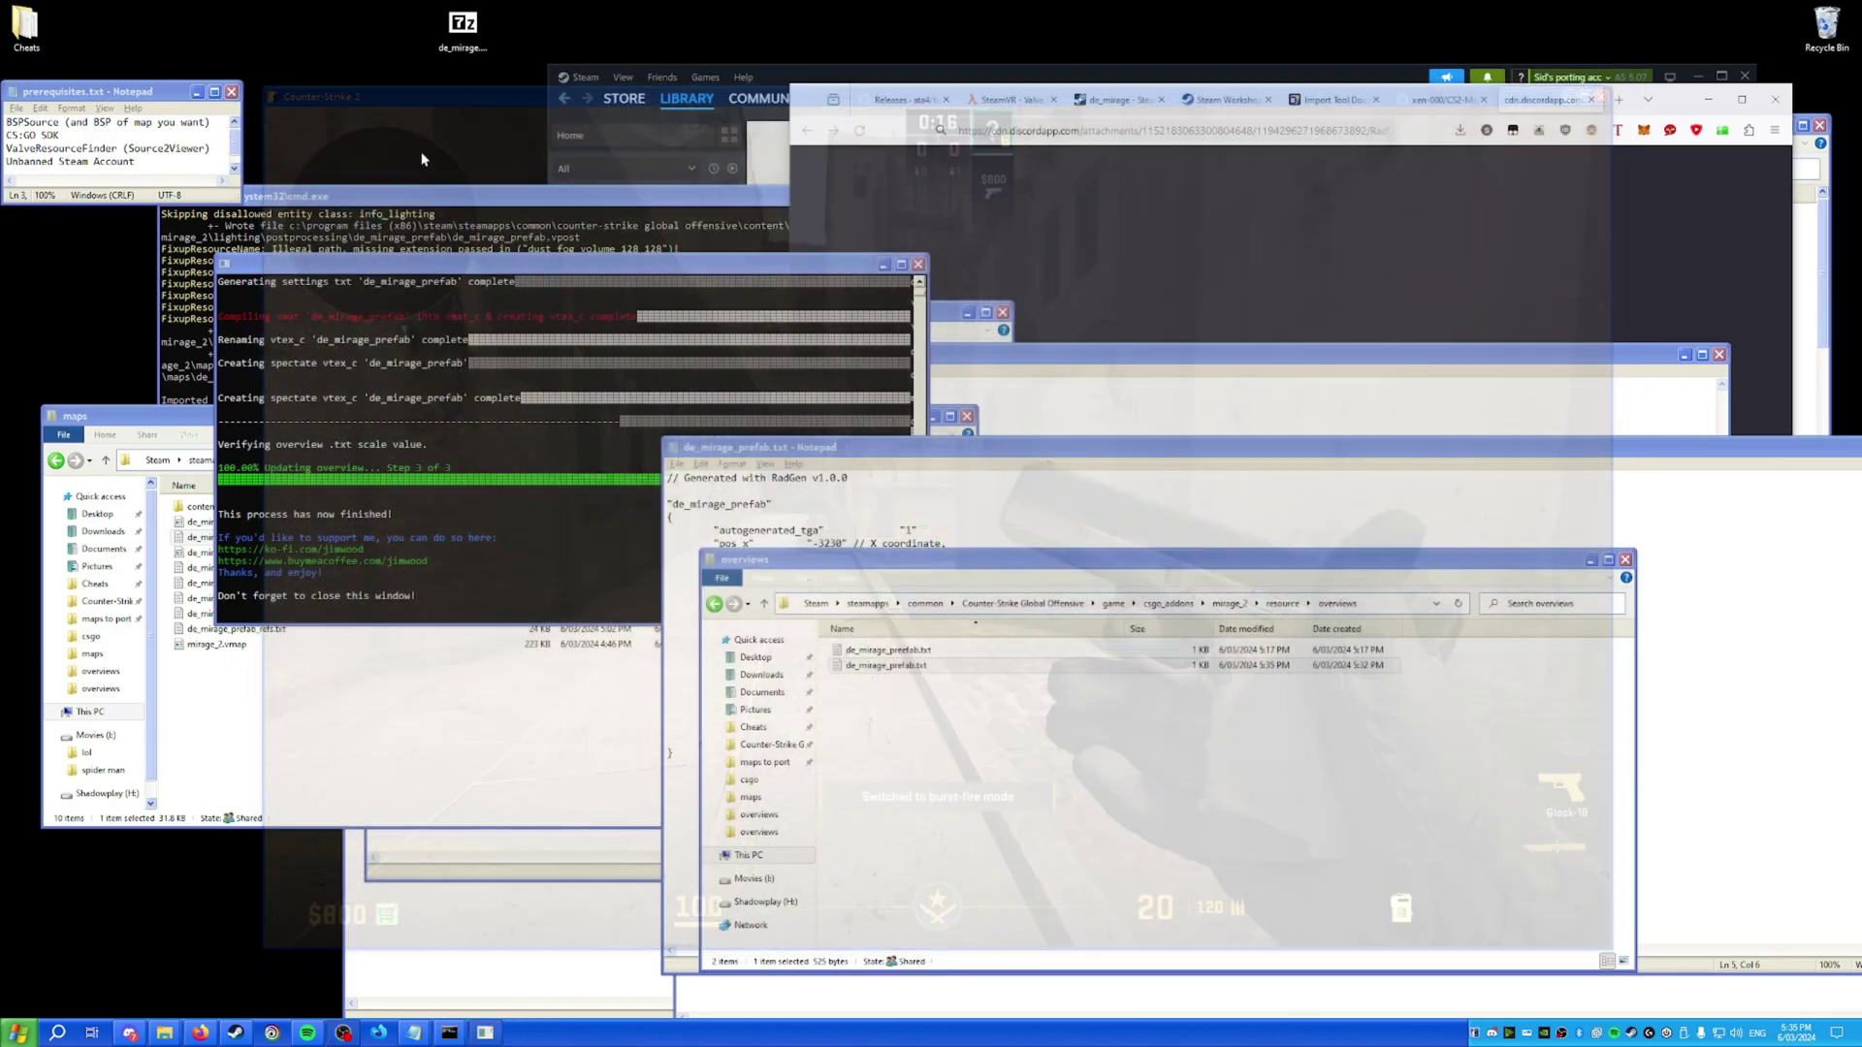
Relaunch Counter-Strike 2 Workshop Tools from the Steam library and open the mirage_2 addon.
{"action": "mouse_move", "coordinate": [236, 1031]}
{"action": "left_click", "coordinate": [248, 999]}
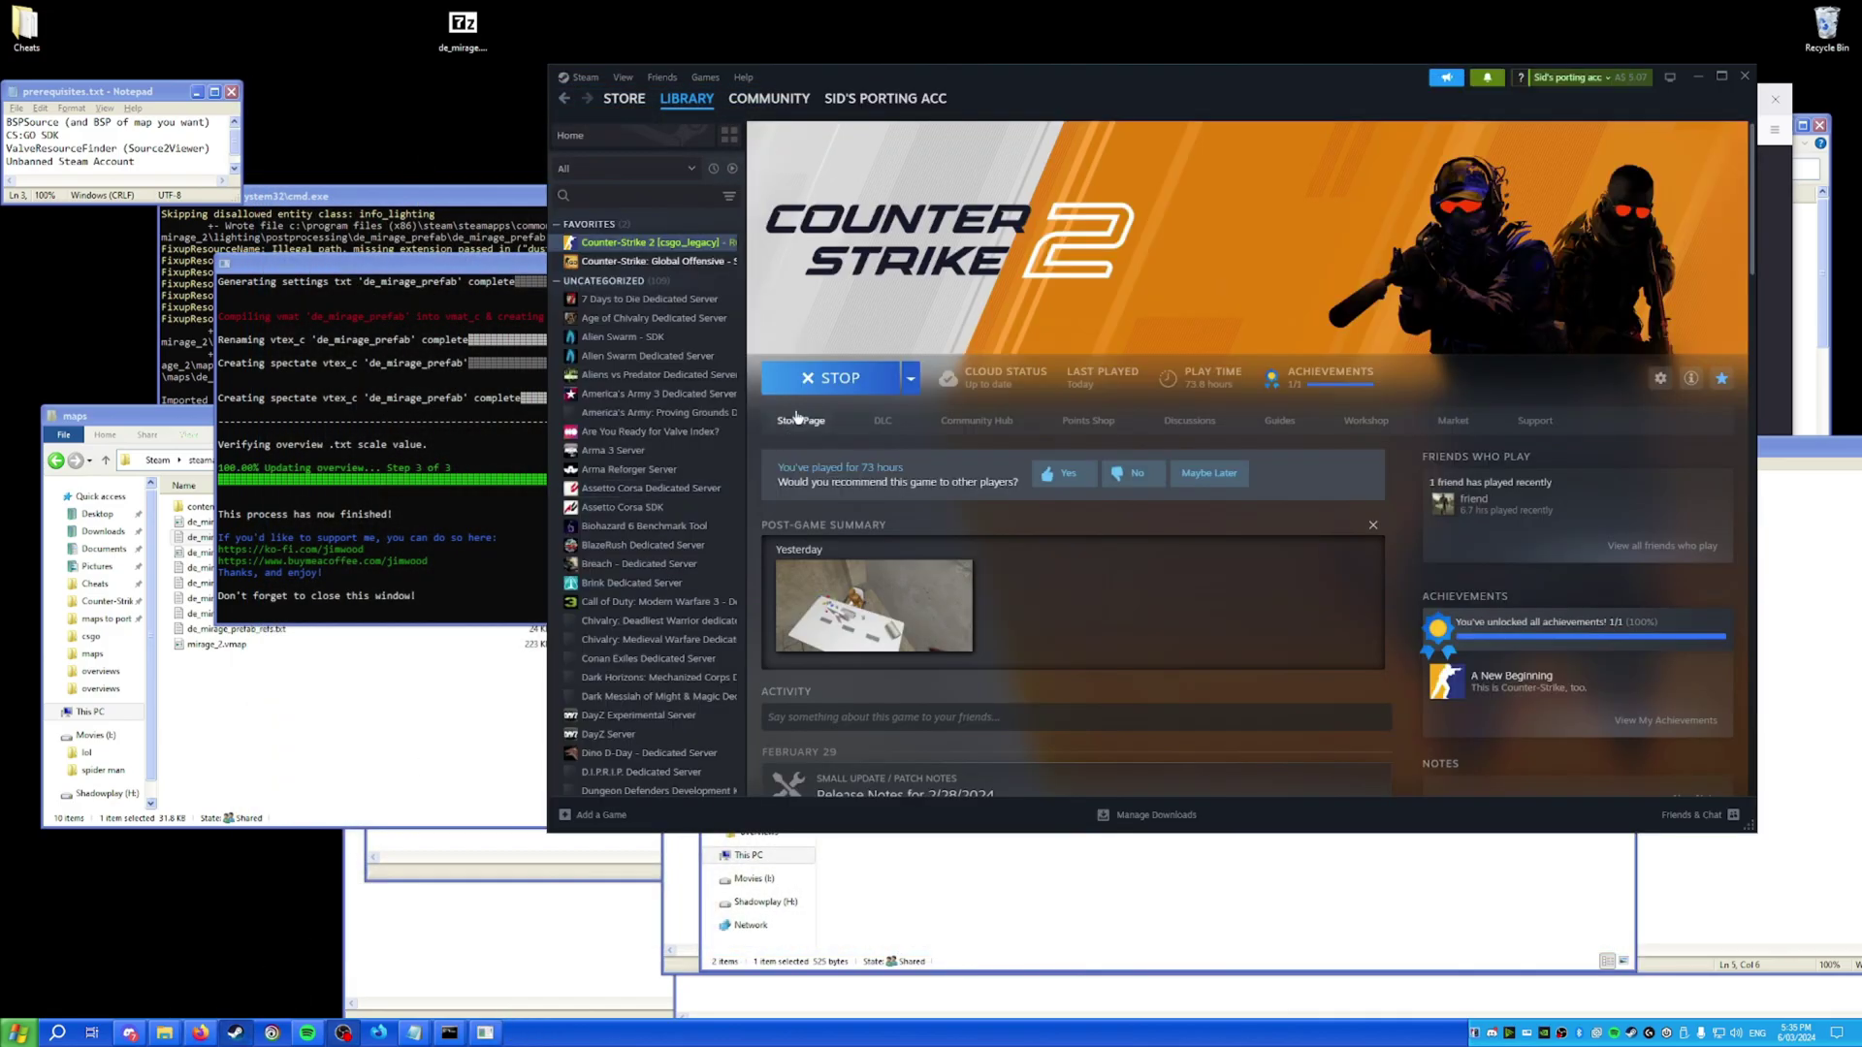
{"action": "left_click", "coordinate": [811, 386]}
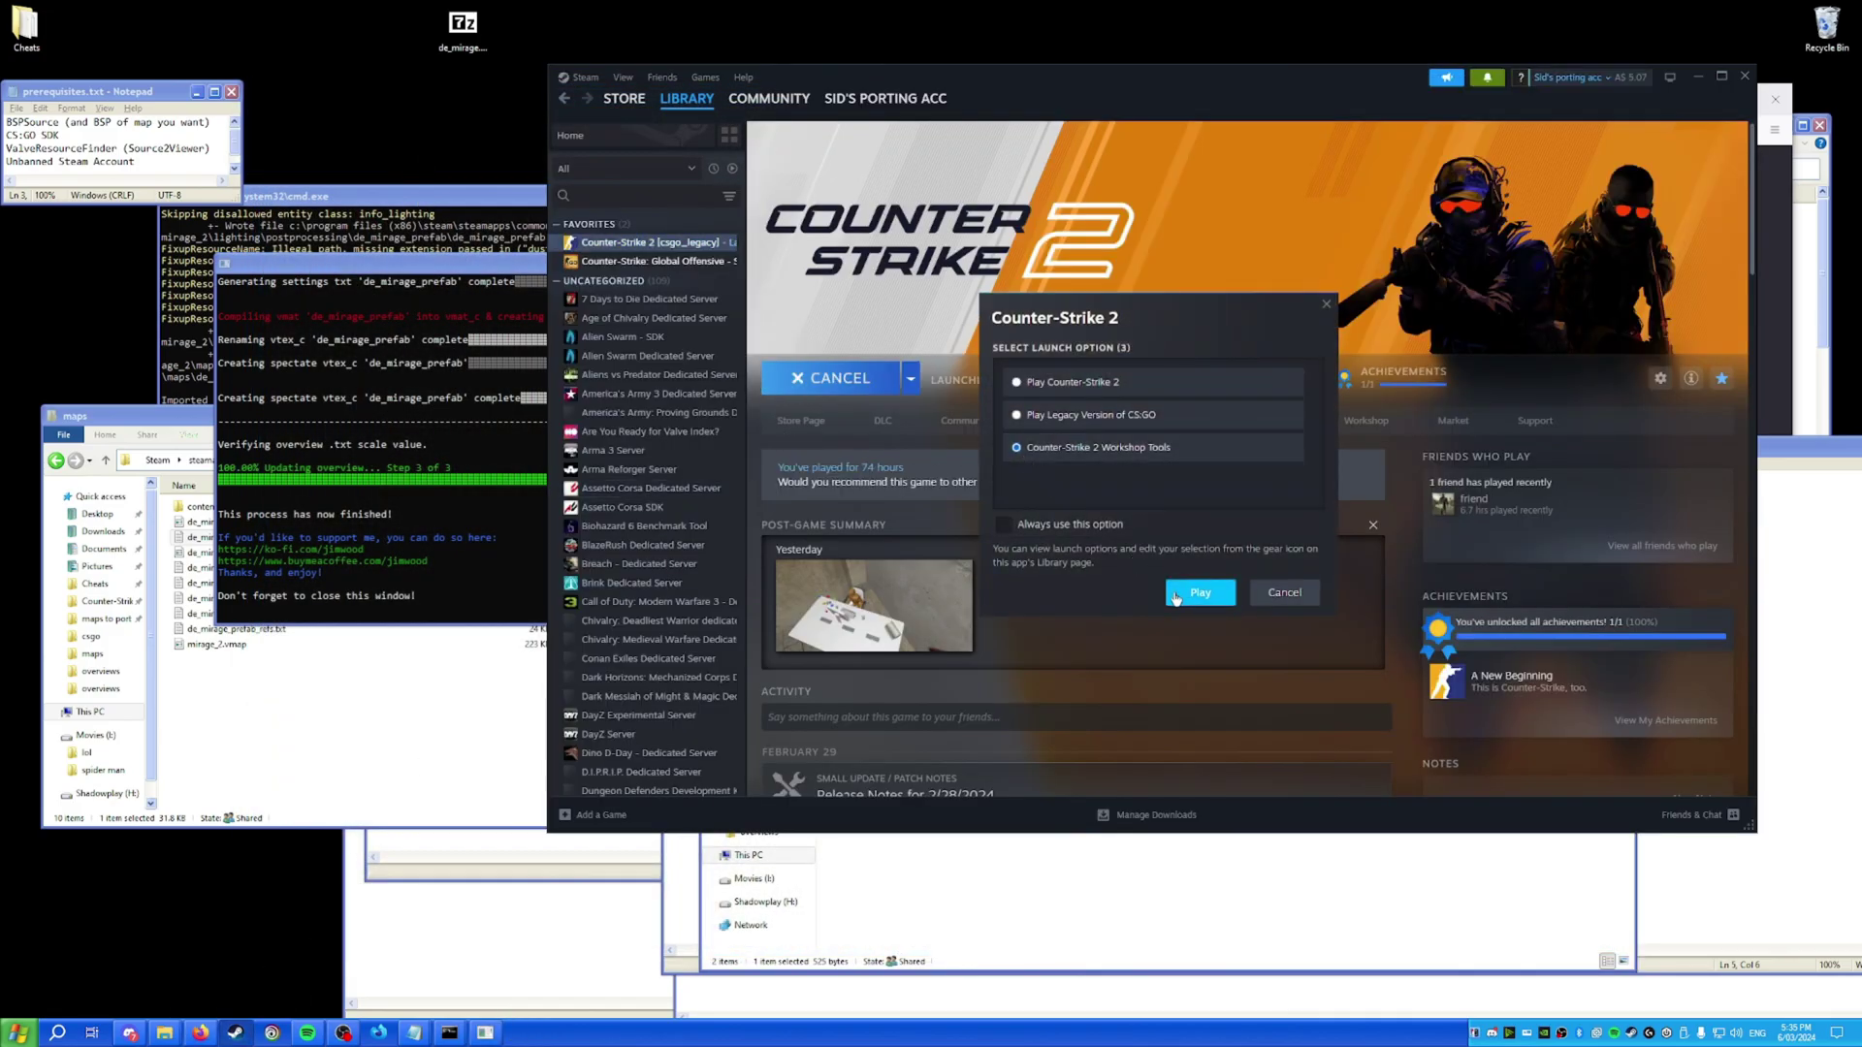
{"action": "left_click", "coordinate": [1176, 594]}
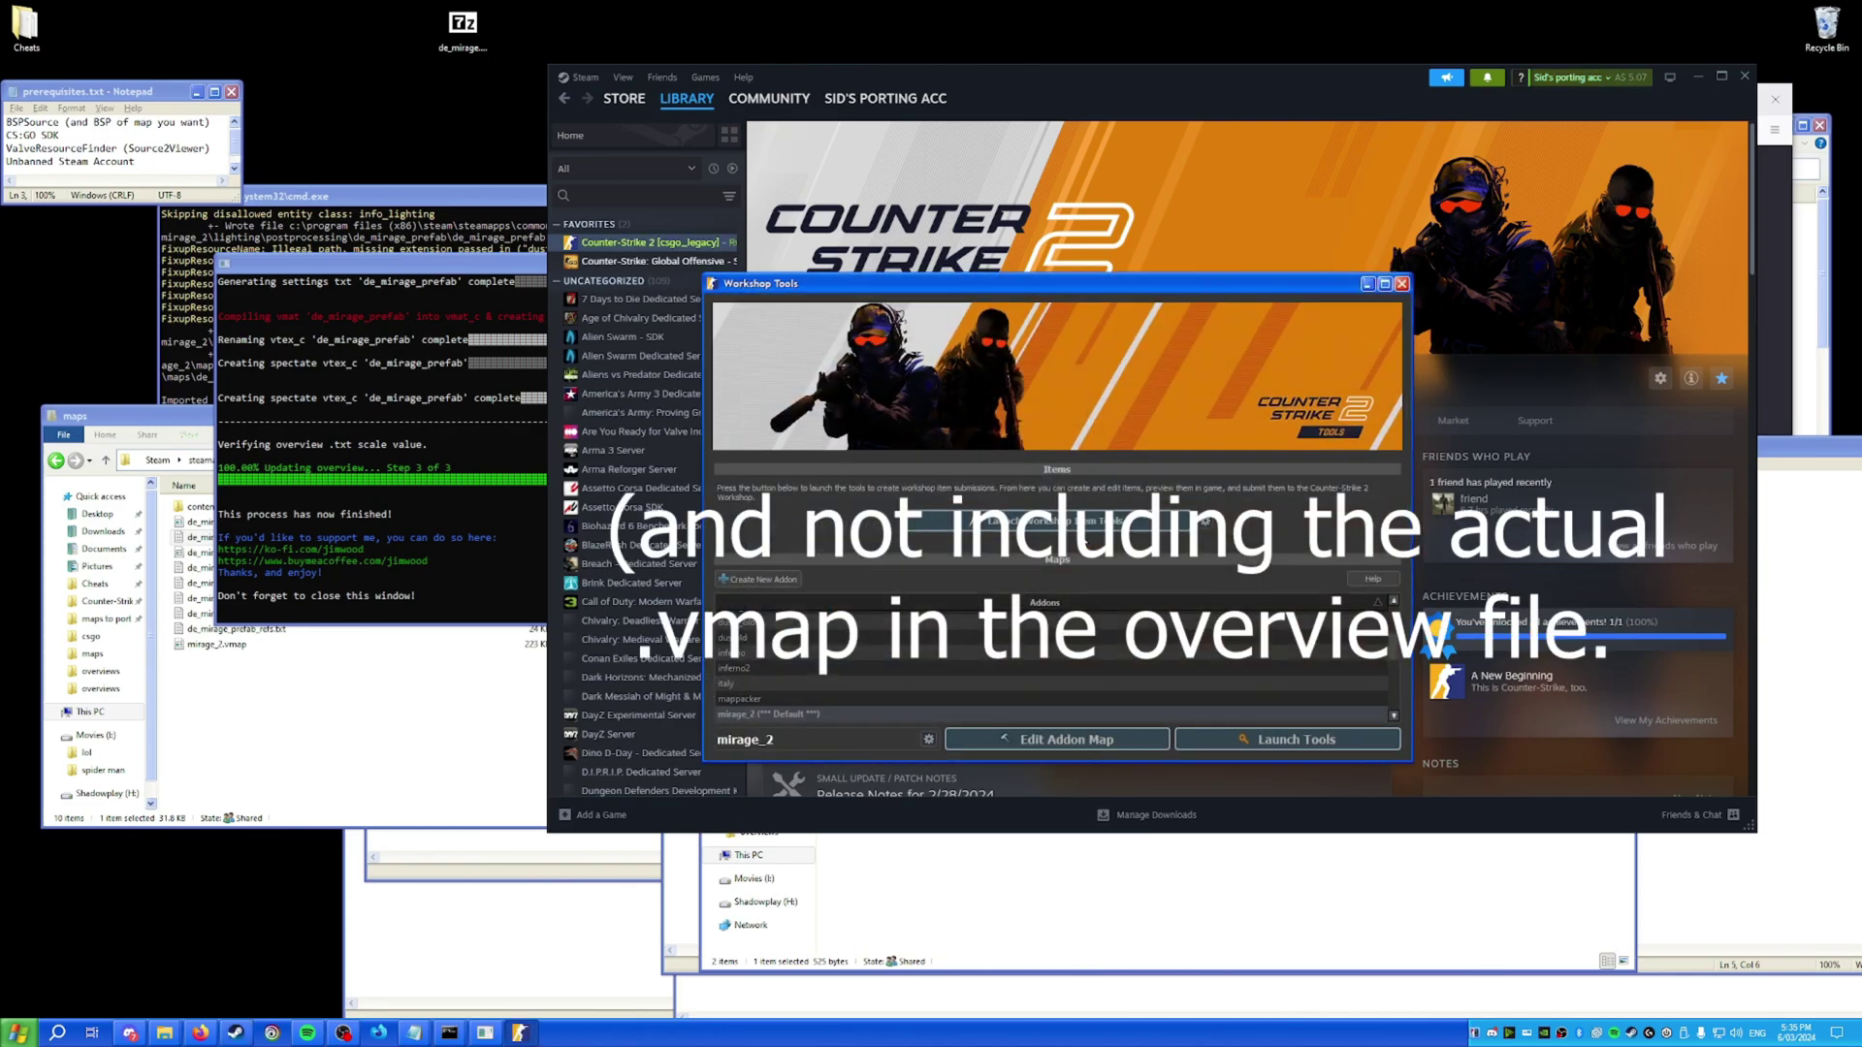
{"action": "double_click", "coordinate": [863, 713]}
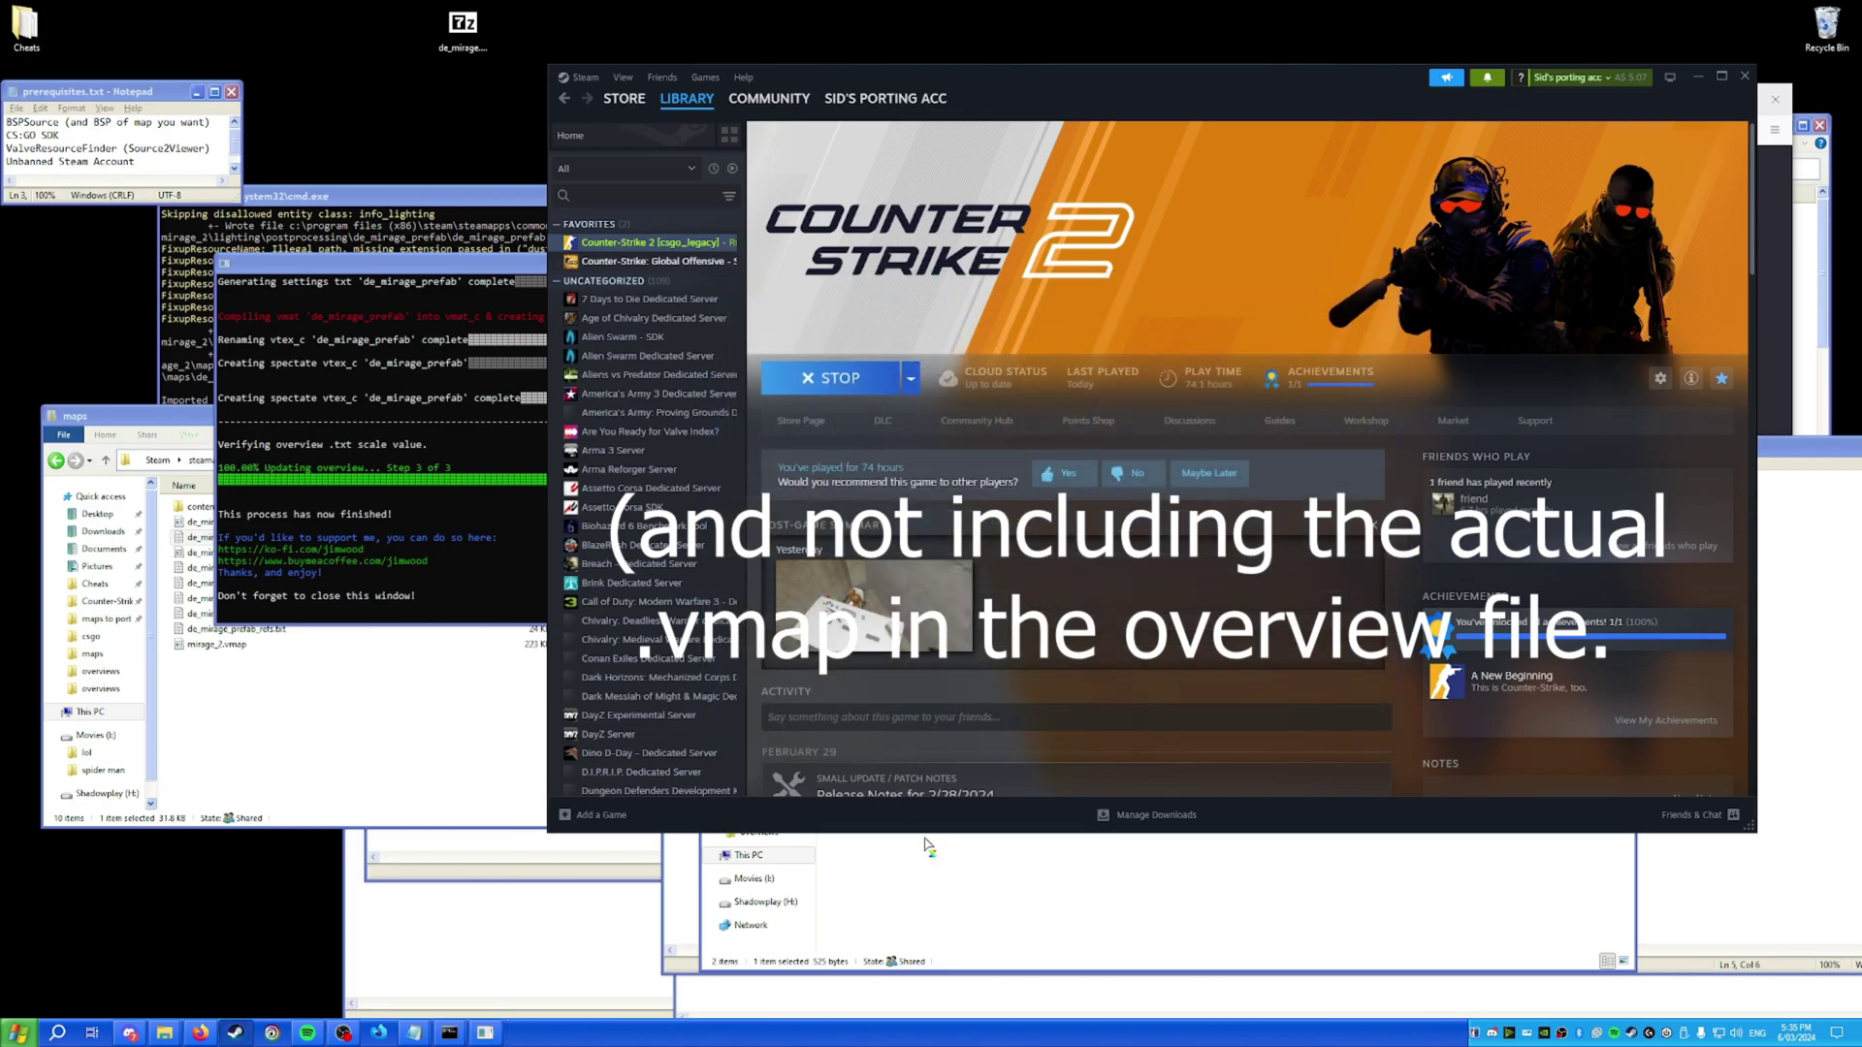
Browse the mirage_2 content folder in File Explorer, going into the panorama folder and its images subfolder.
{"action": "left_click", "coordinate": [918, 853]}
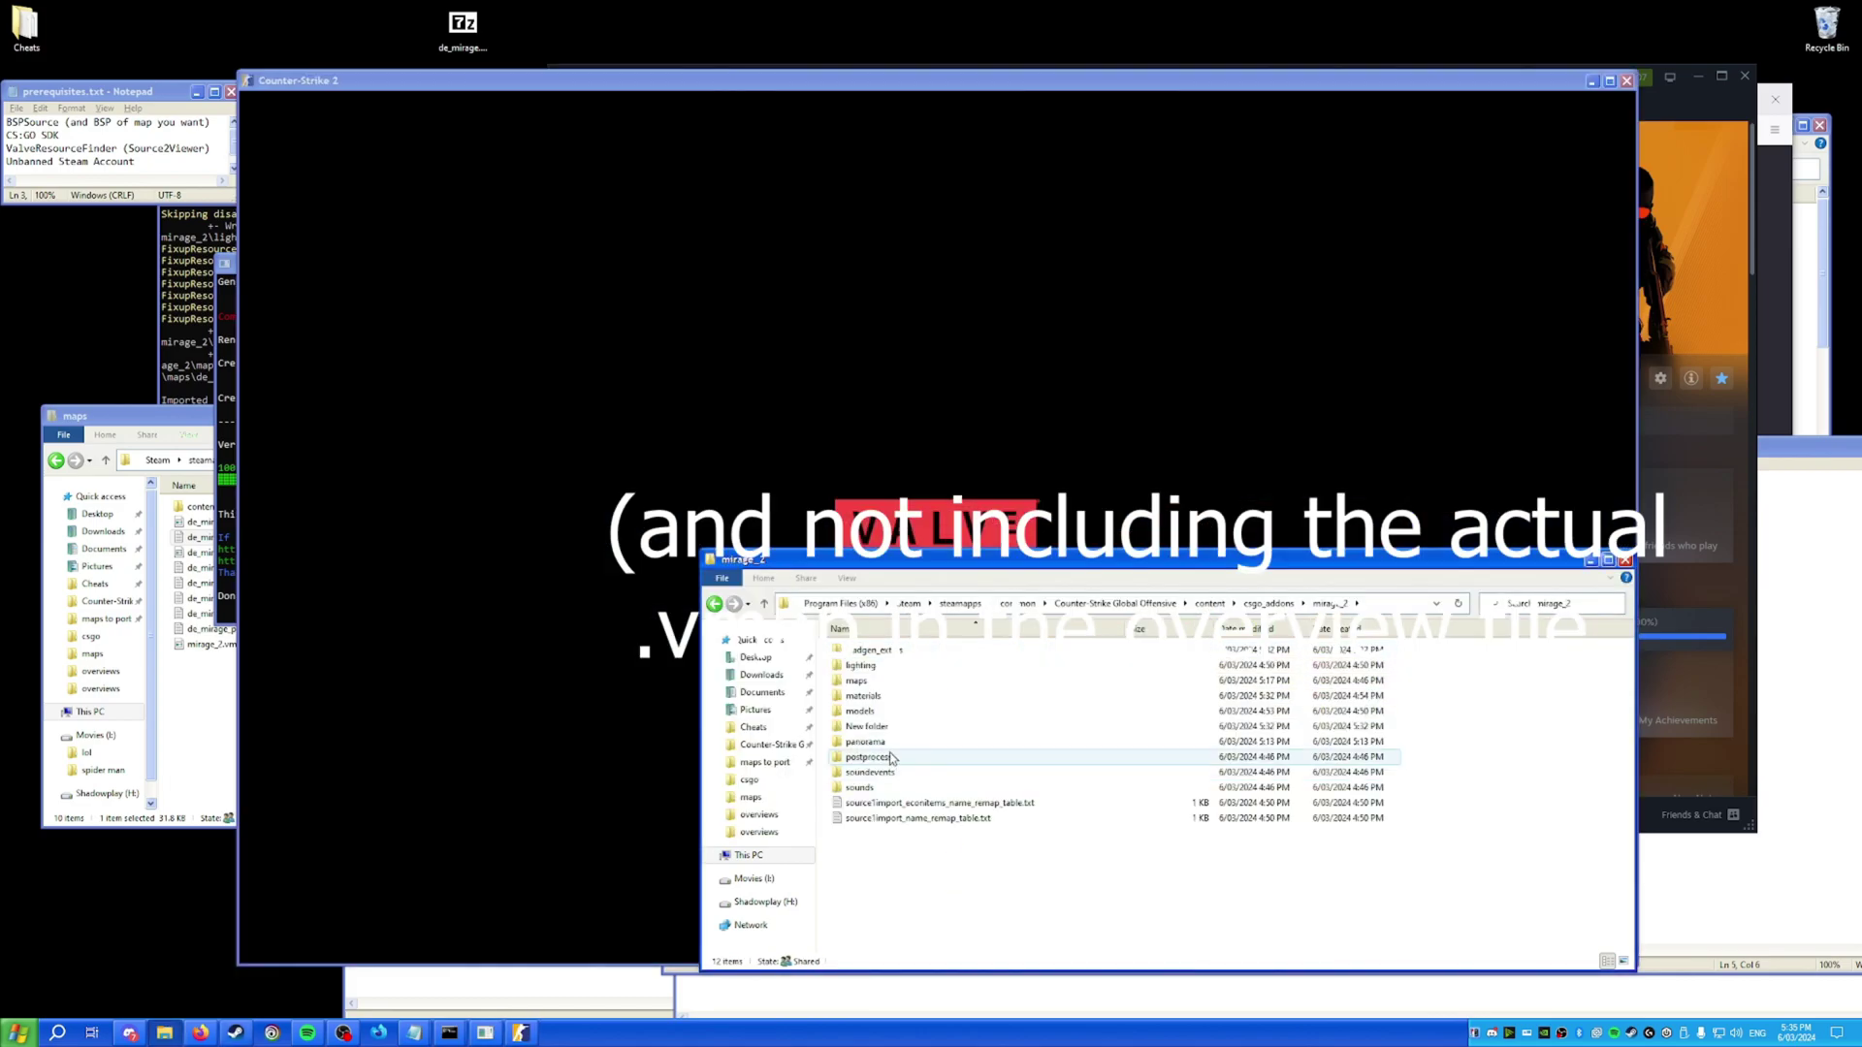
{"action": "double_click", "coordinate": [885, 745]}
{"action": "double_click", "coordinate": [869, 651]}
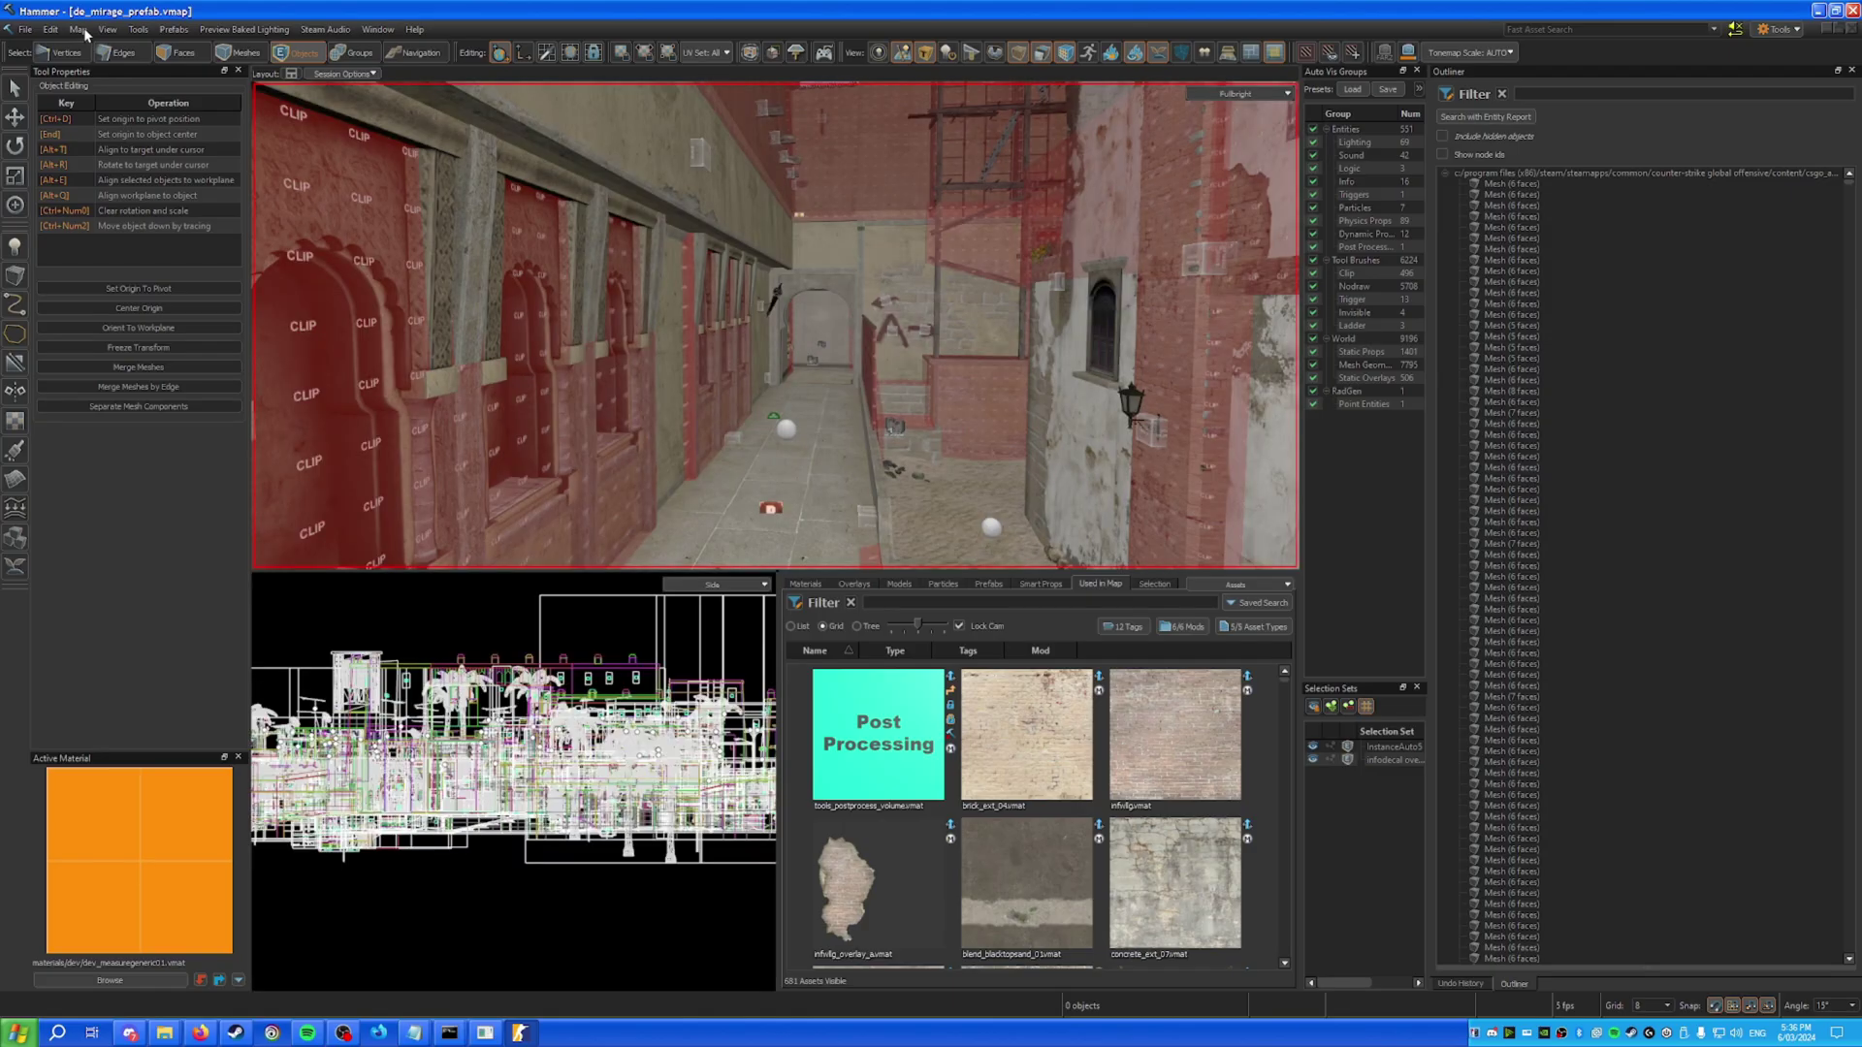
Run de_mirage_prefab from Hammer and examine the in-game radar and the full overview shown with the scoreboard.
{"action": "left_click", "coordinate": [78, 29]}
{"action": "left_click", "coordinate": [127, 228]}
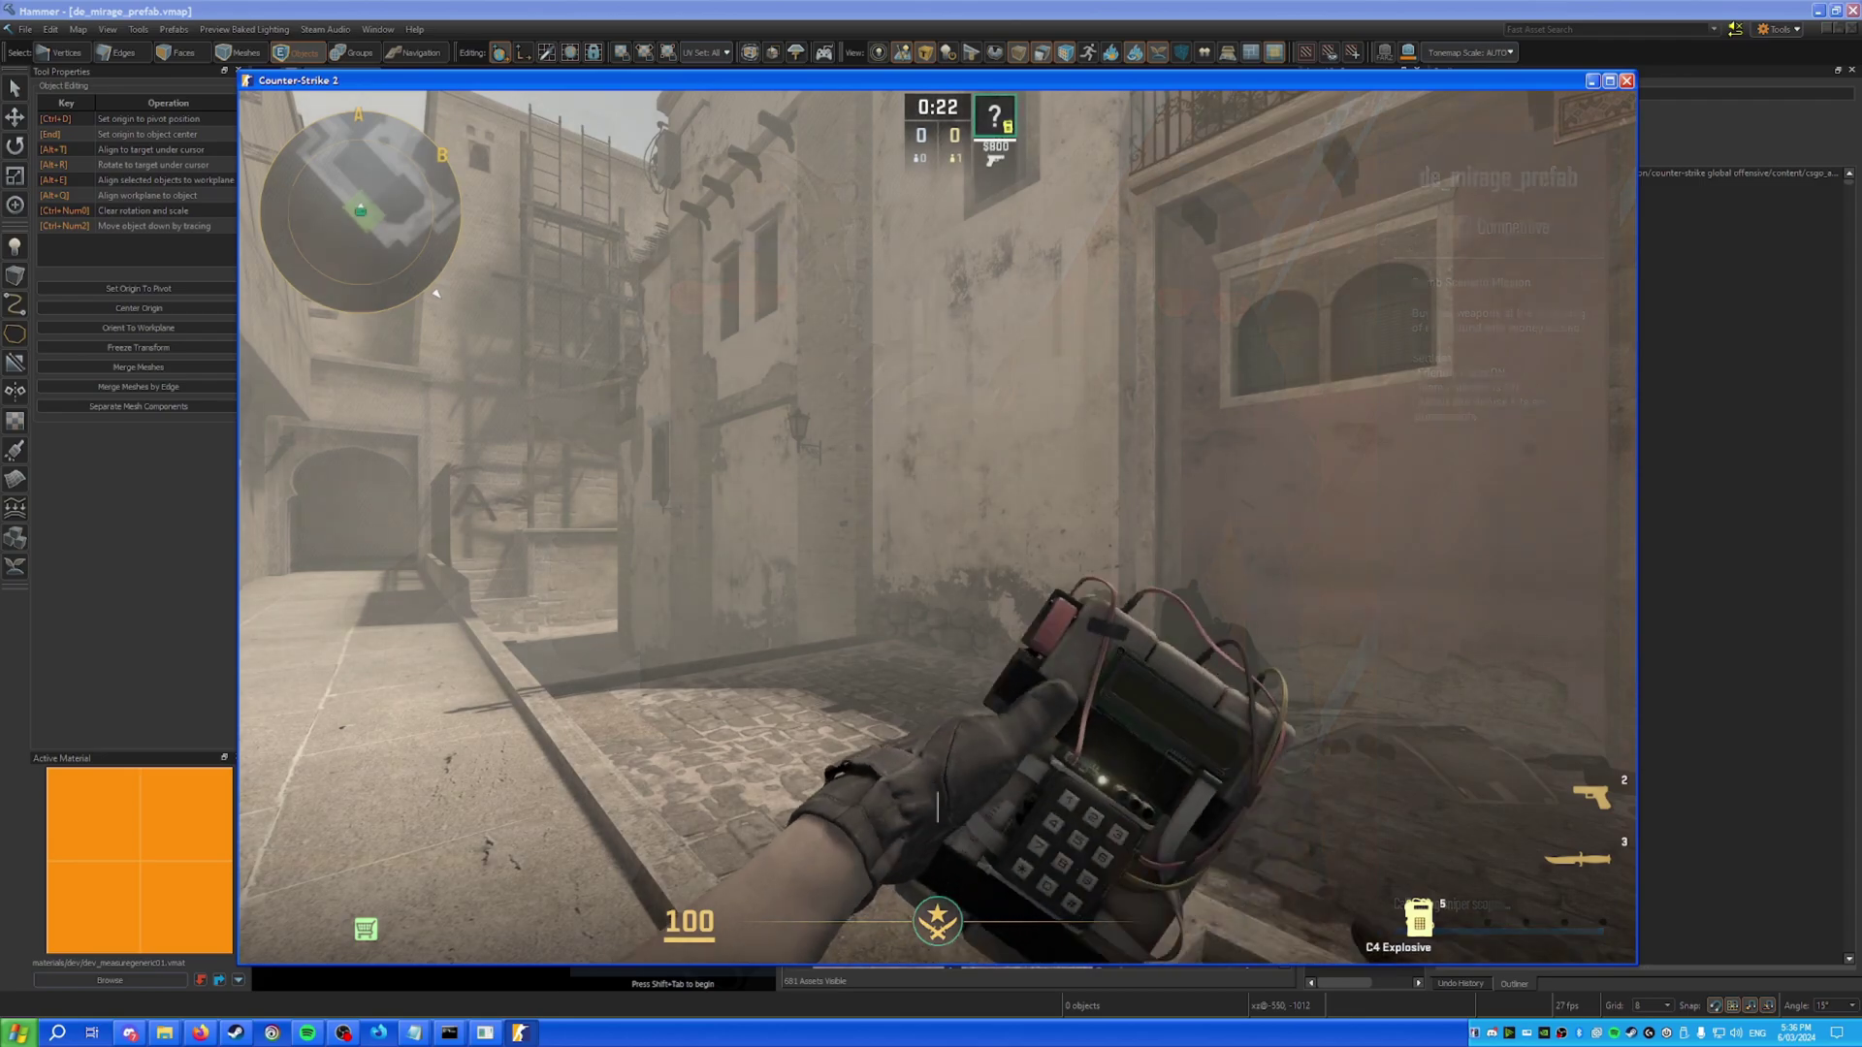
{"action": "key", "text": "2"}
{"action": "key", "text": "3"}
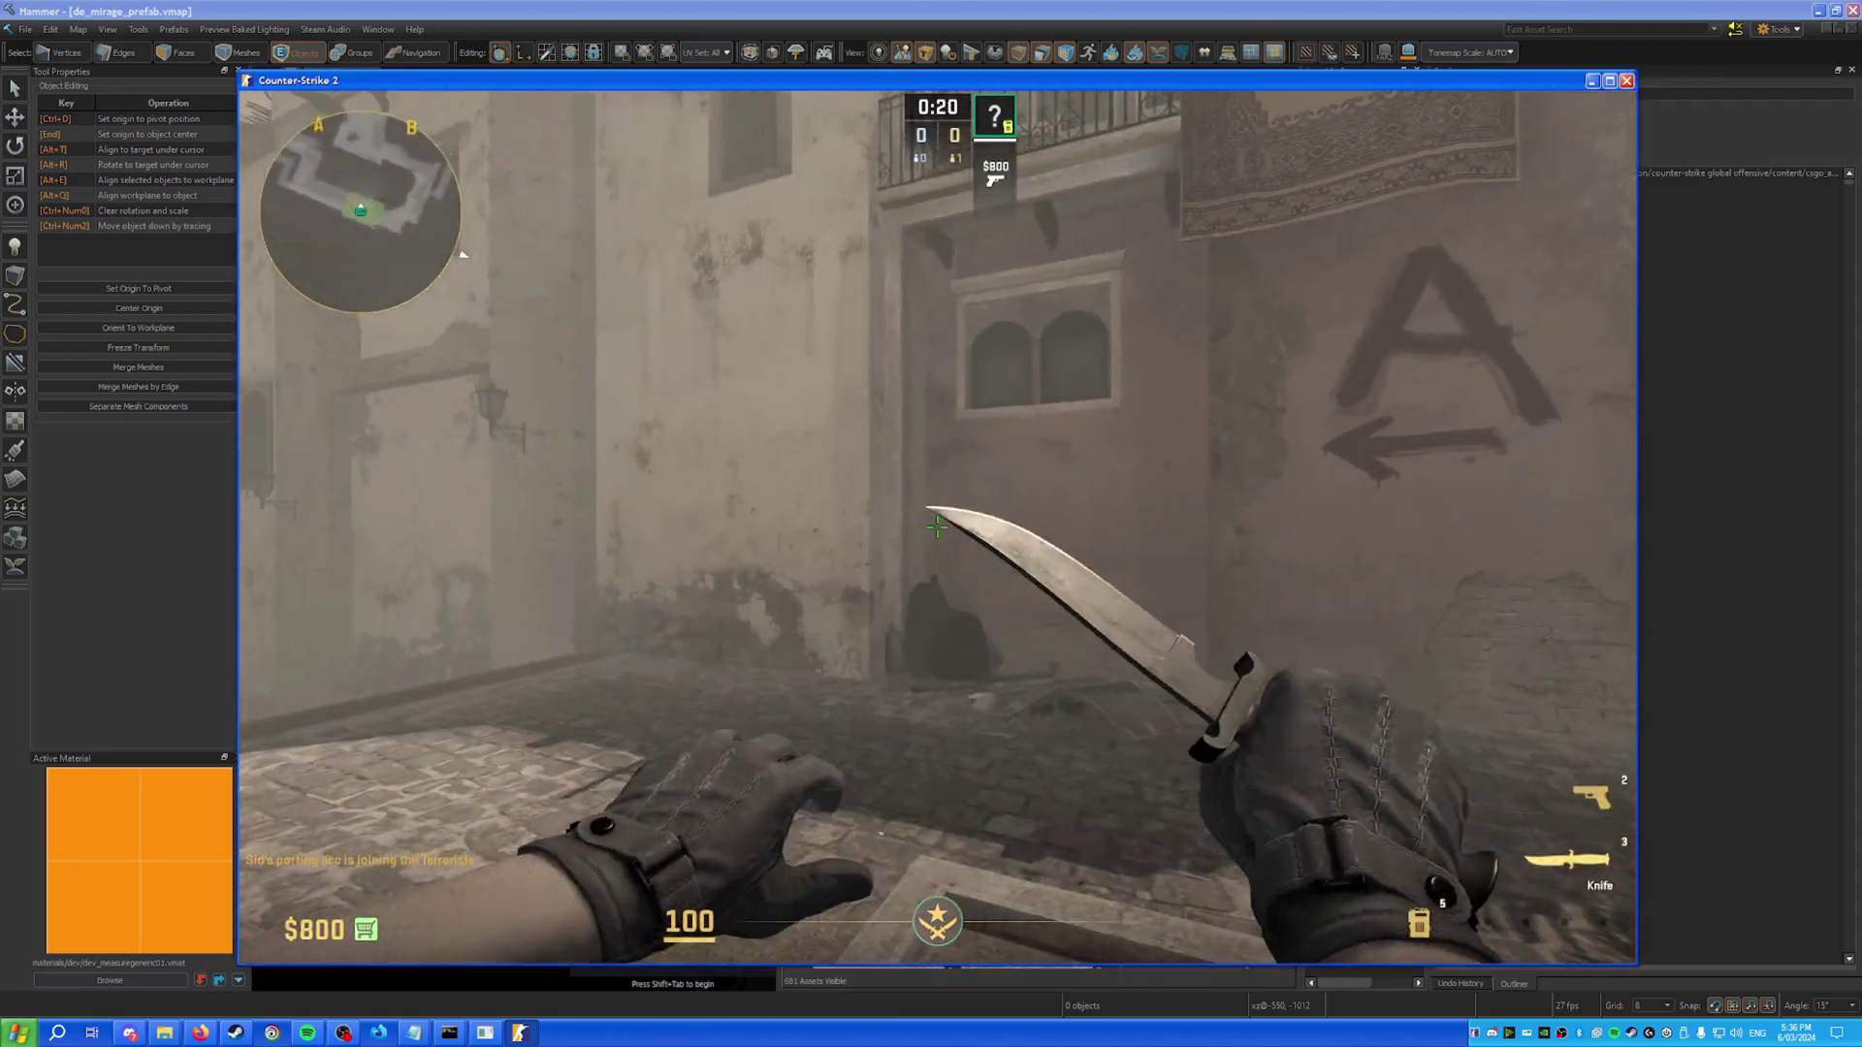
{"action": "key", "text": "Tab"}
{"action": "key", "text": "2"}
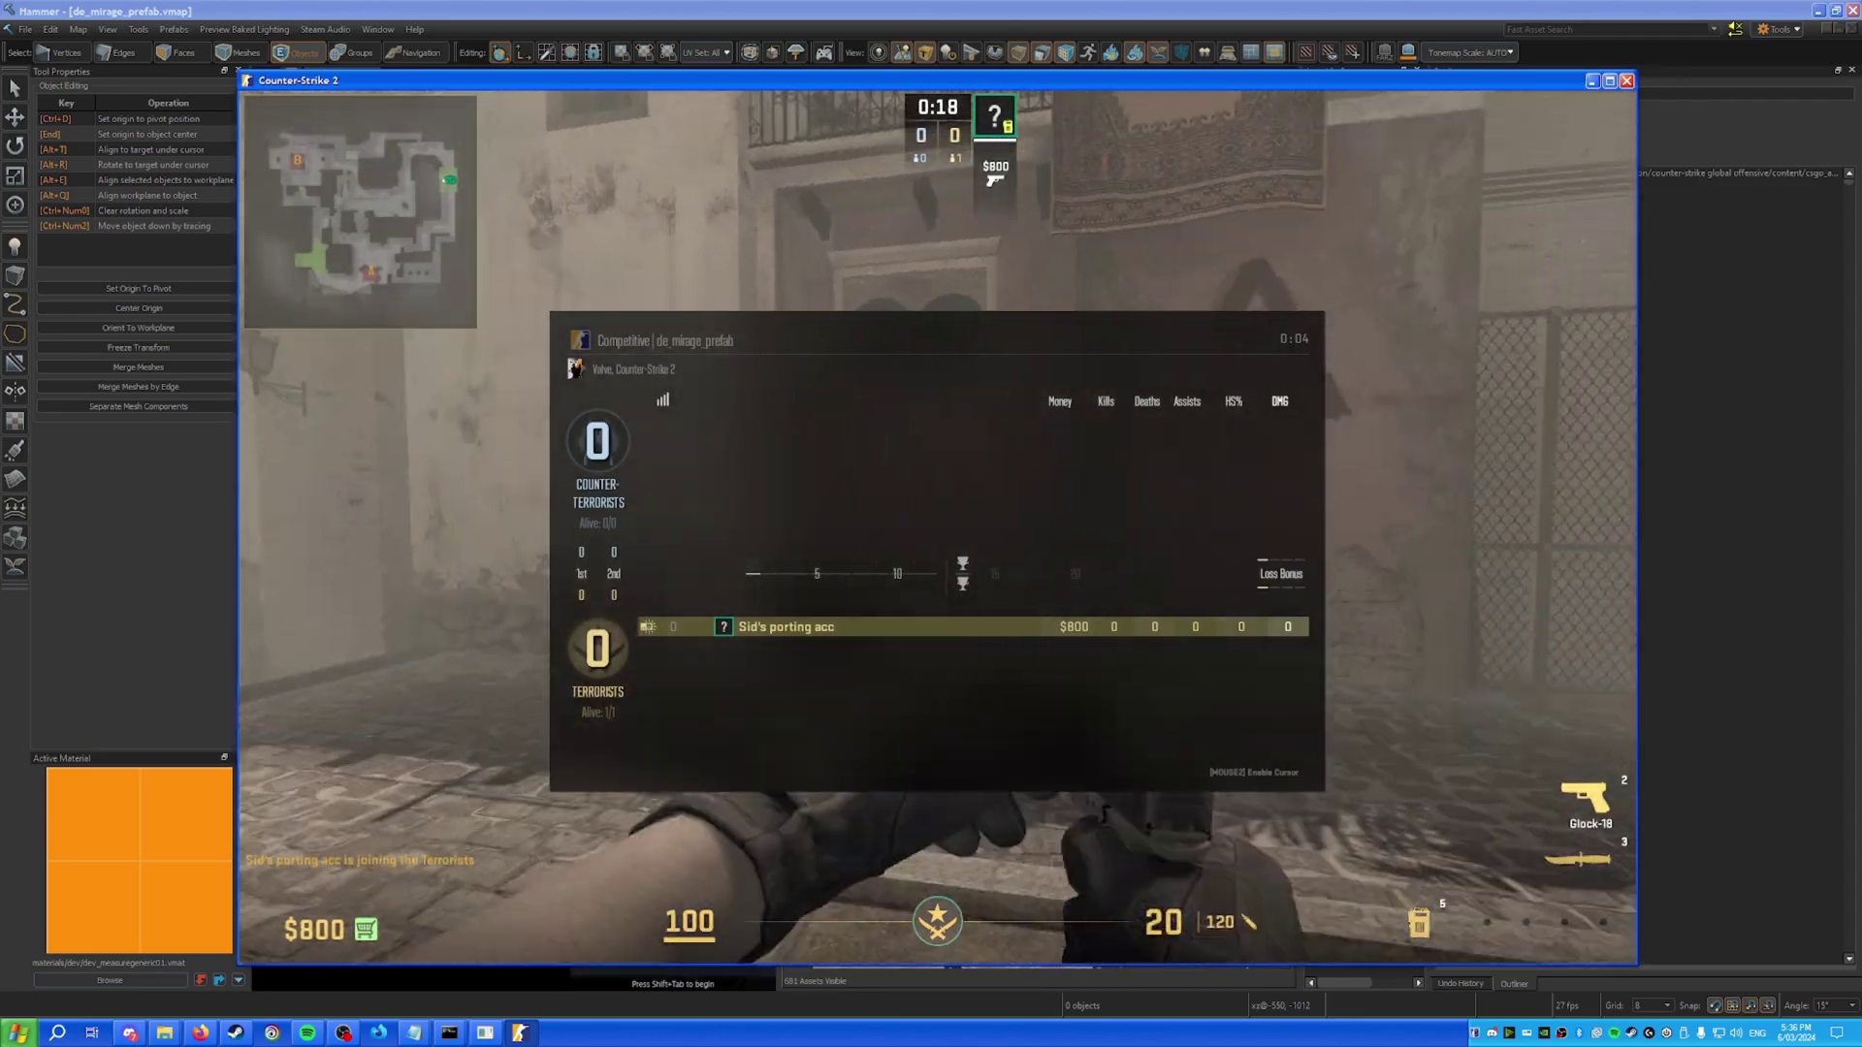
{"action": "key", "text": "3"}
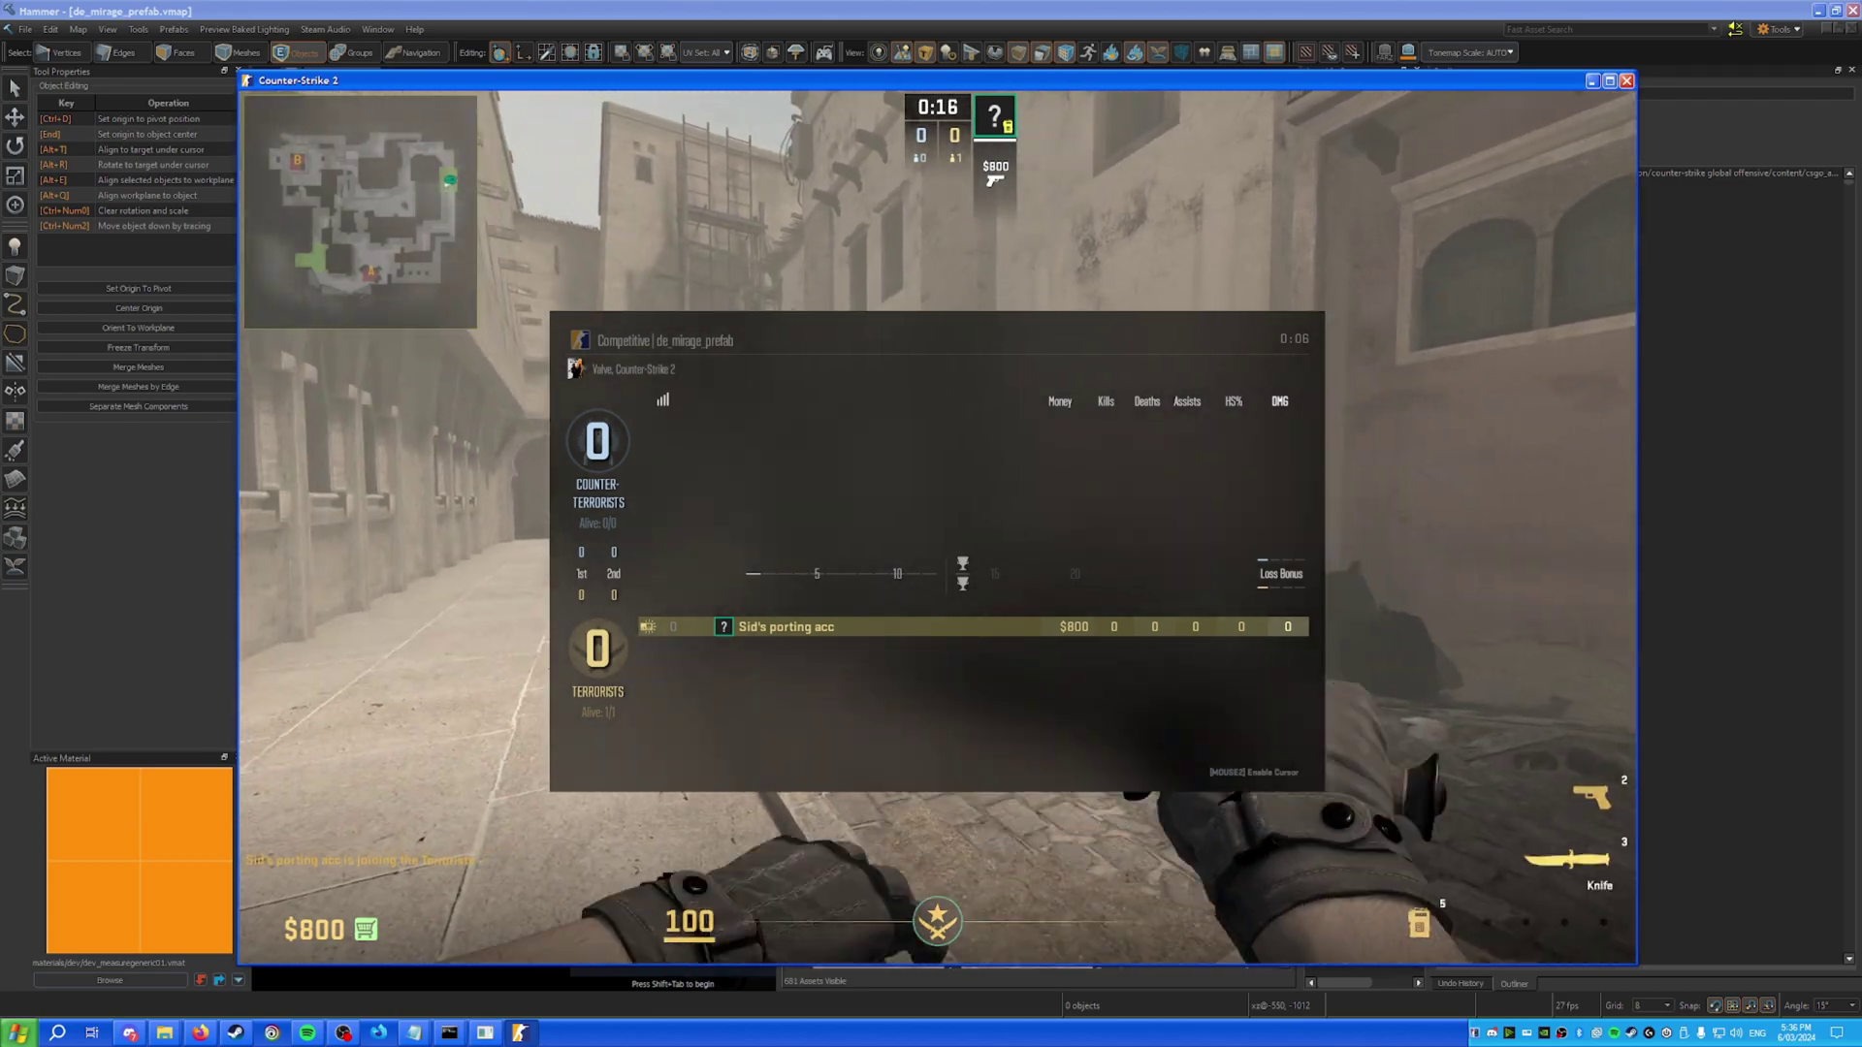
{"action": "right_click", "coordinate": [937, 527]}
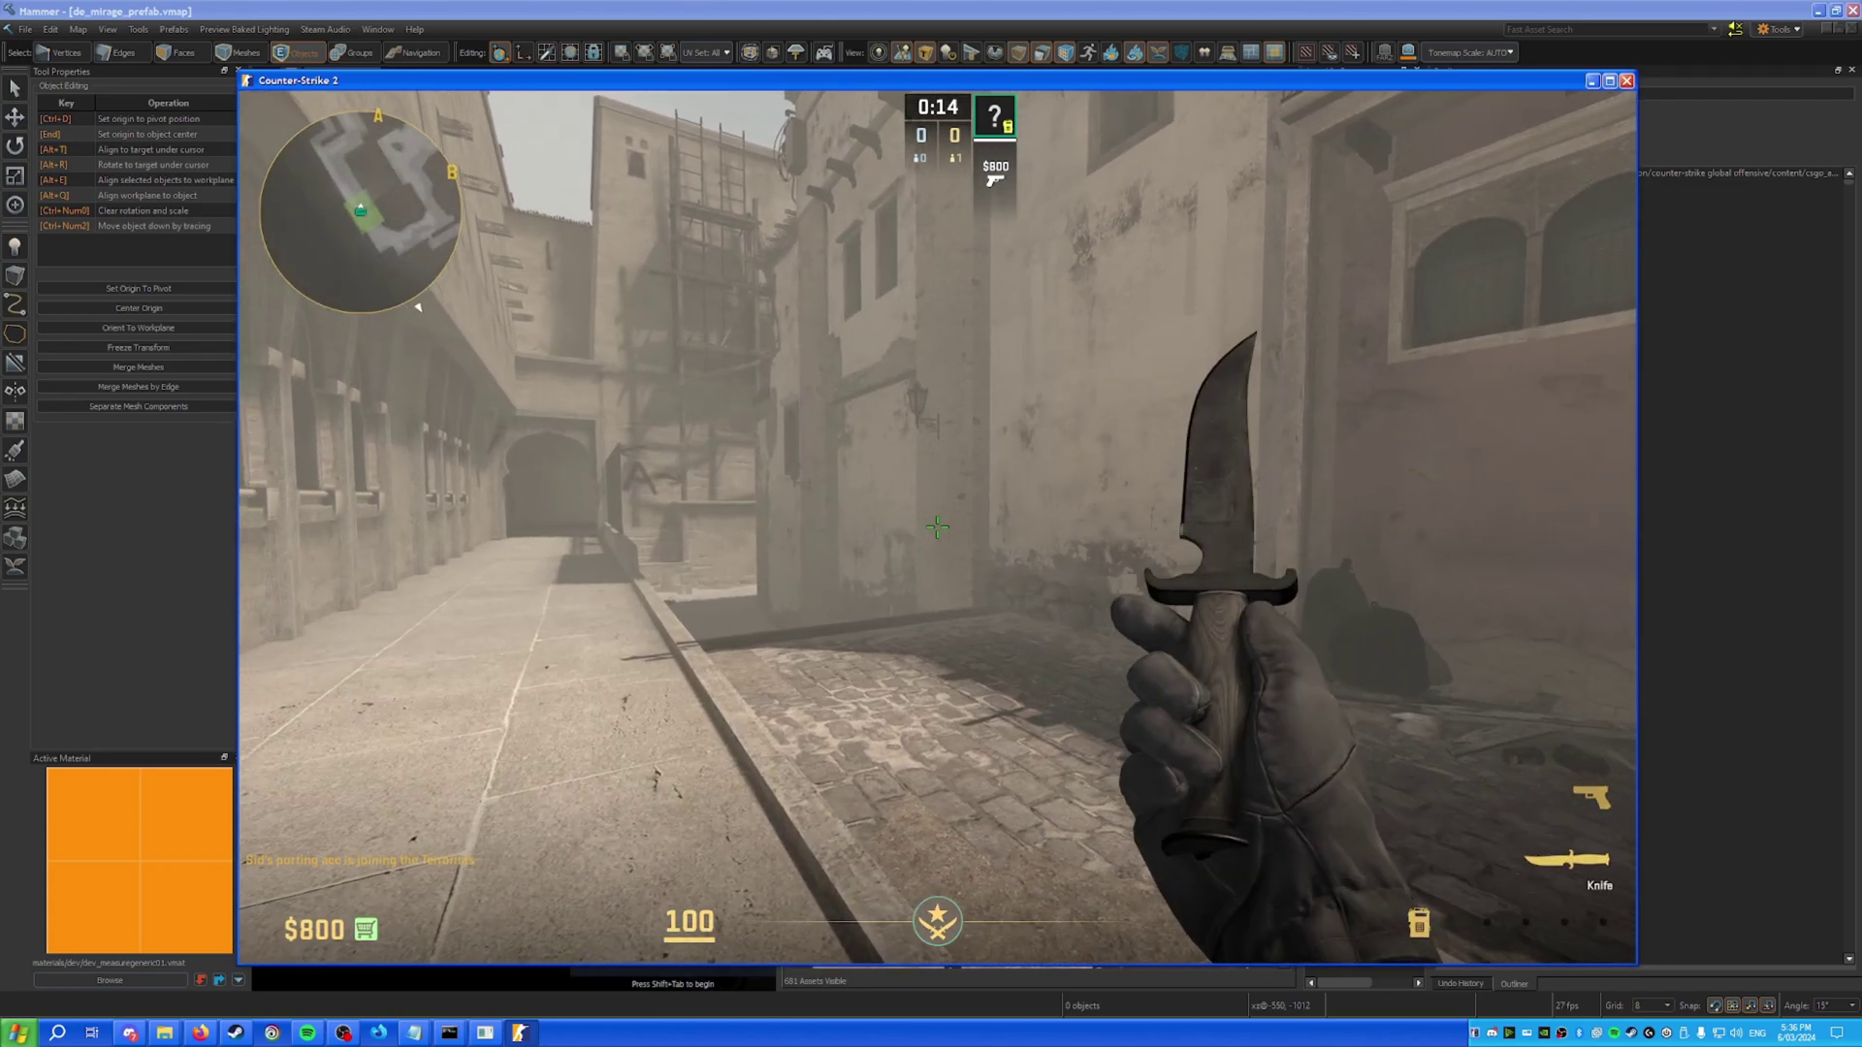
{"action": "key", "text": "Tab"}
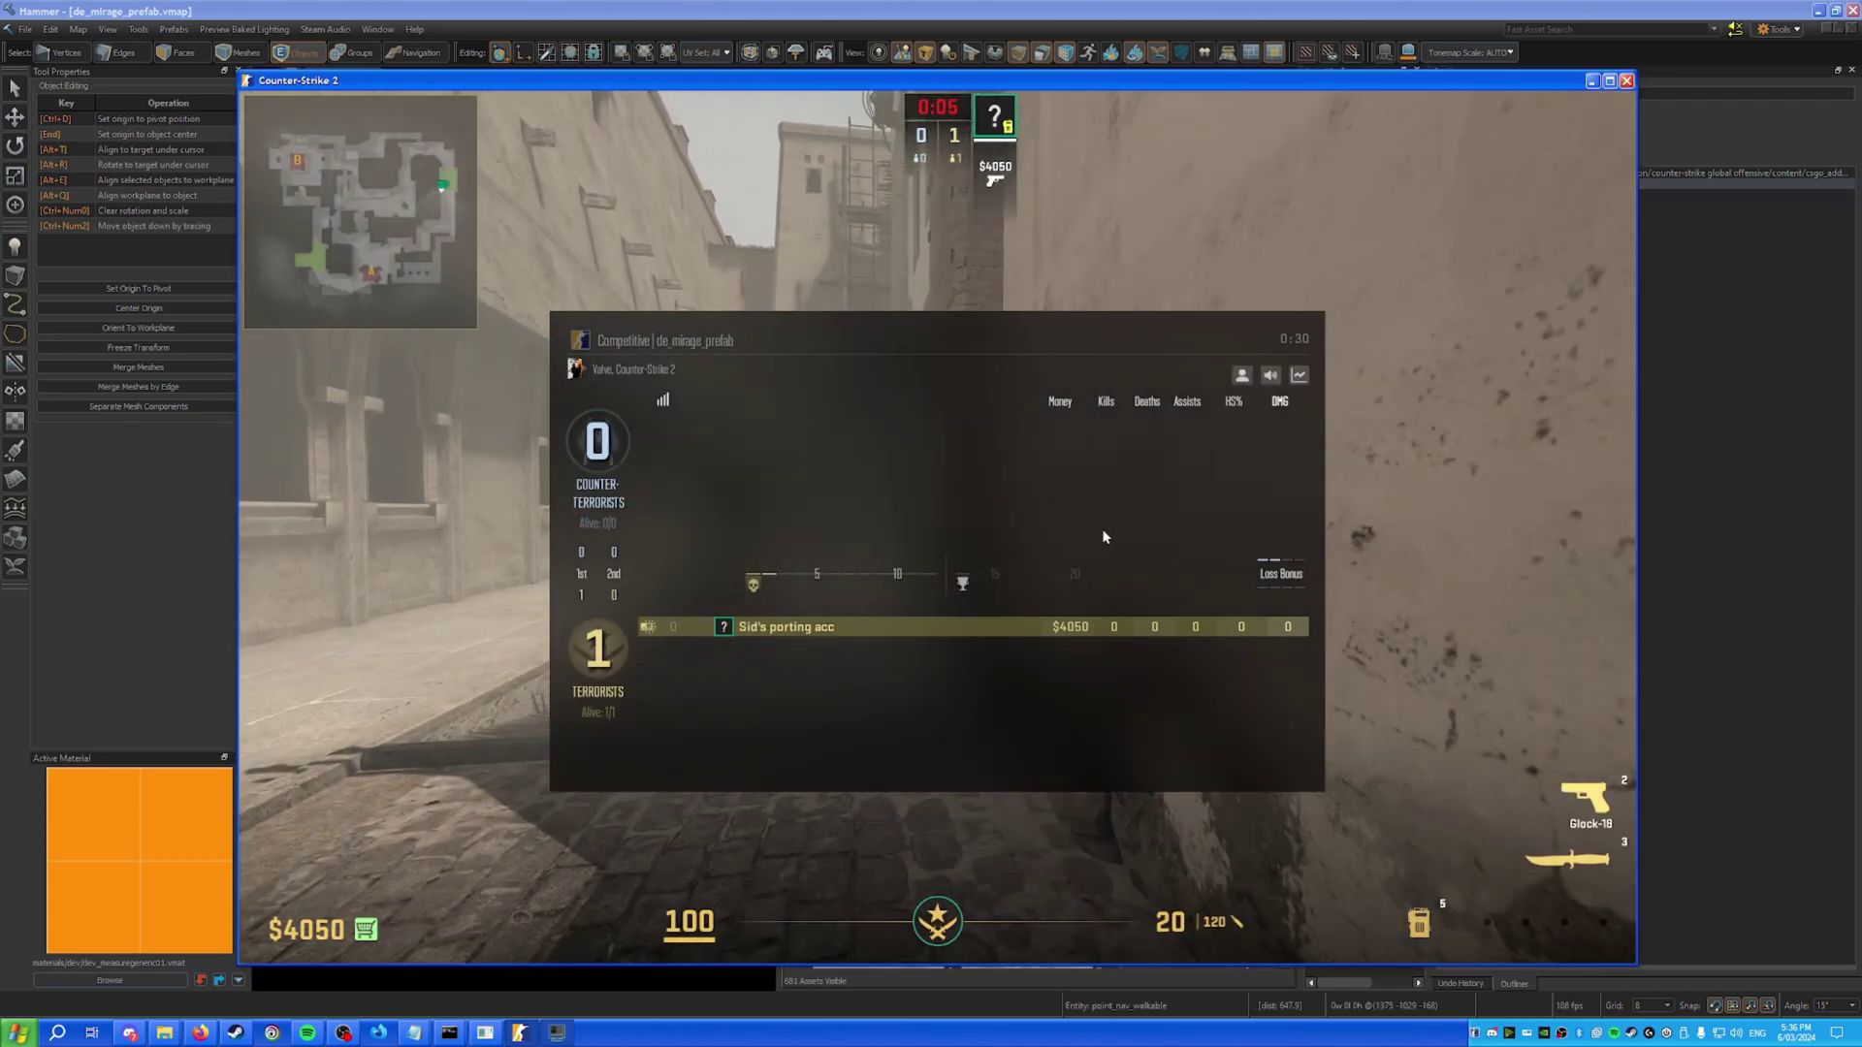
Leave the running map with the disconnect console command and return to Hammer.
{"action": "key", "text": "grave"}
{"action": "type", "text": "disconnect"}
{"action": "key", "text": "Return"}
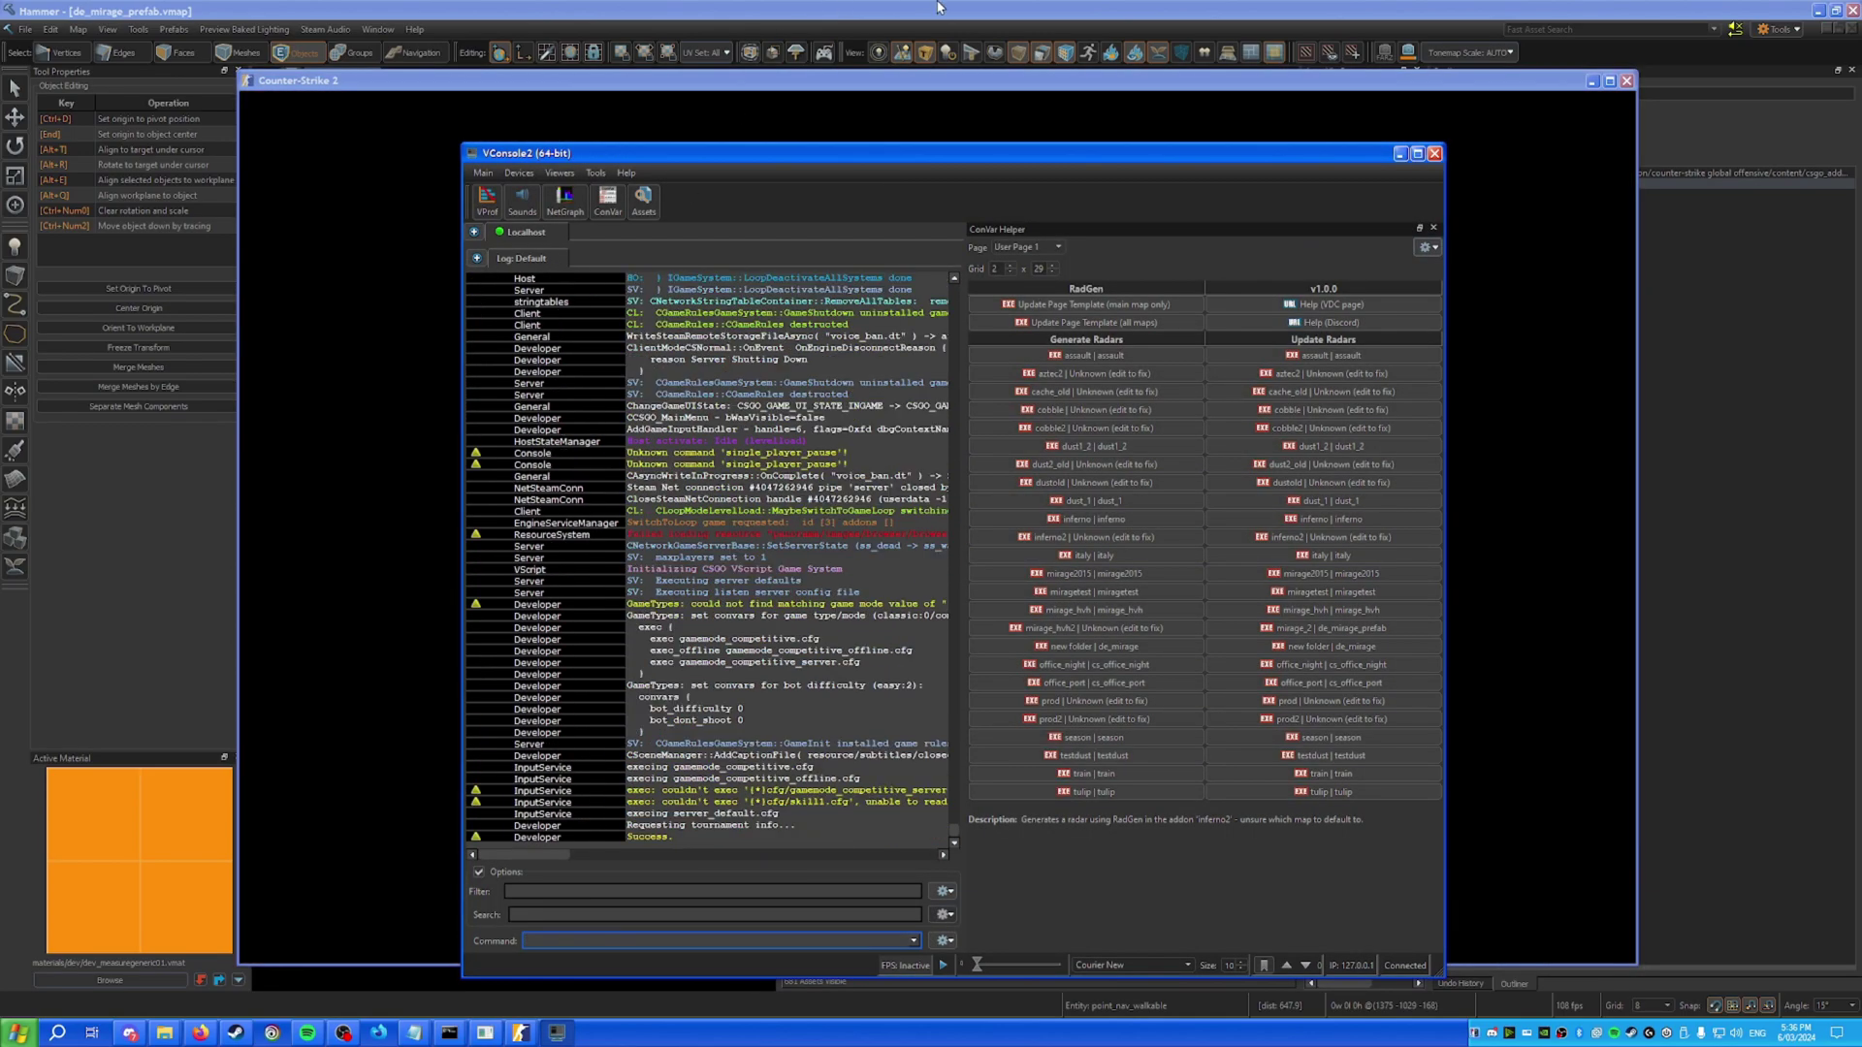
{"action": "left_click", "coordinate": [1771, 32]}
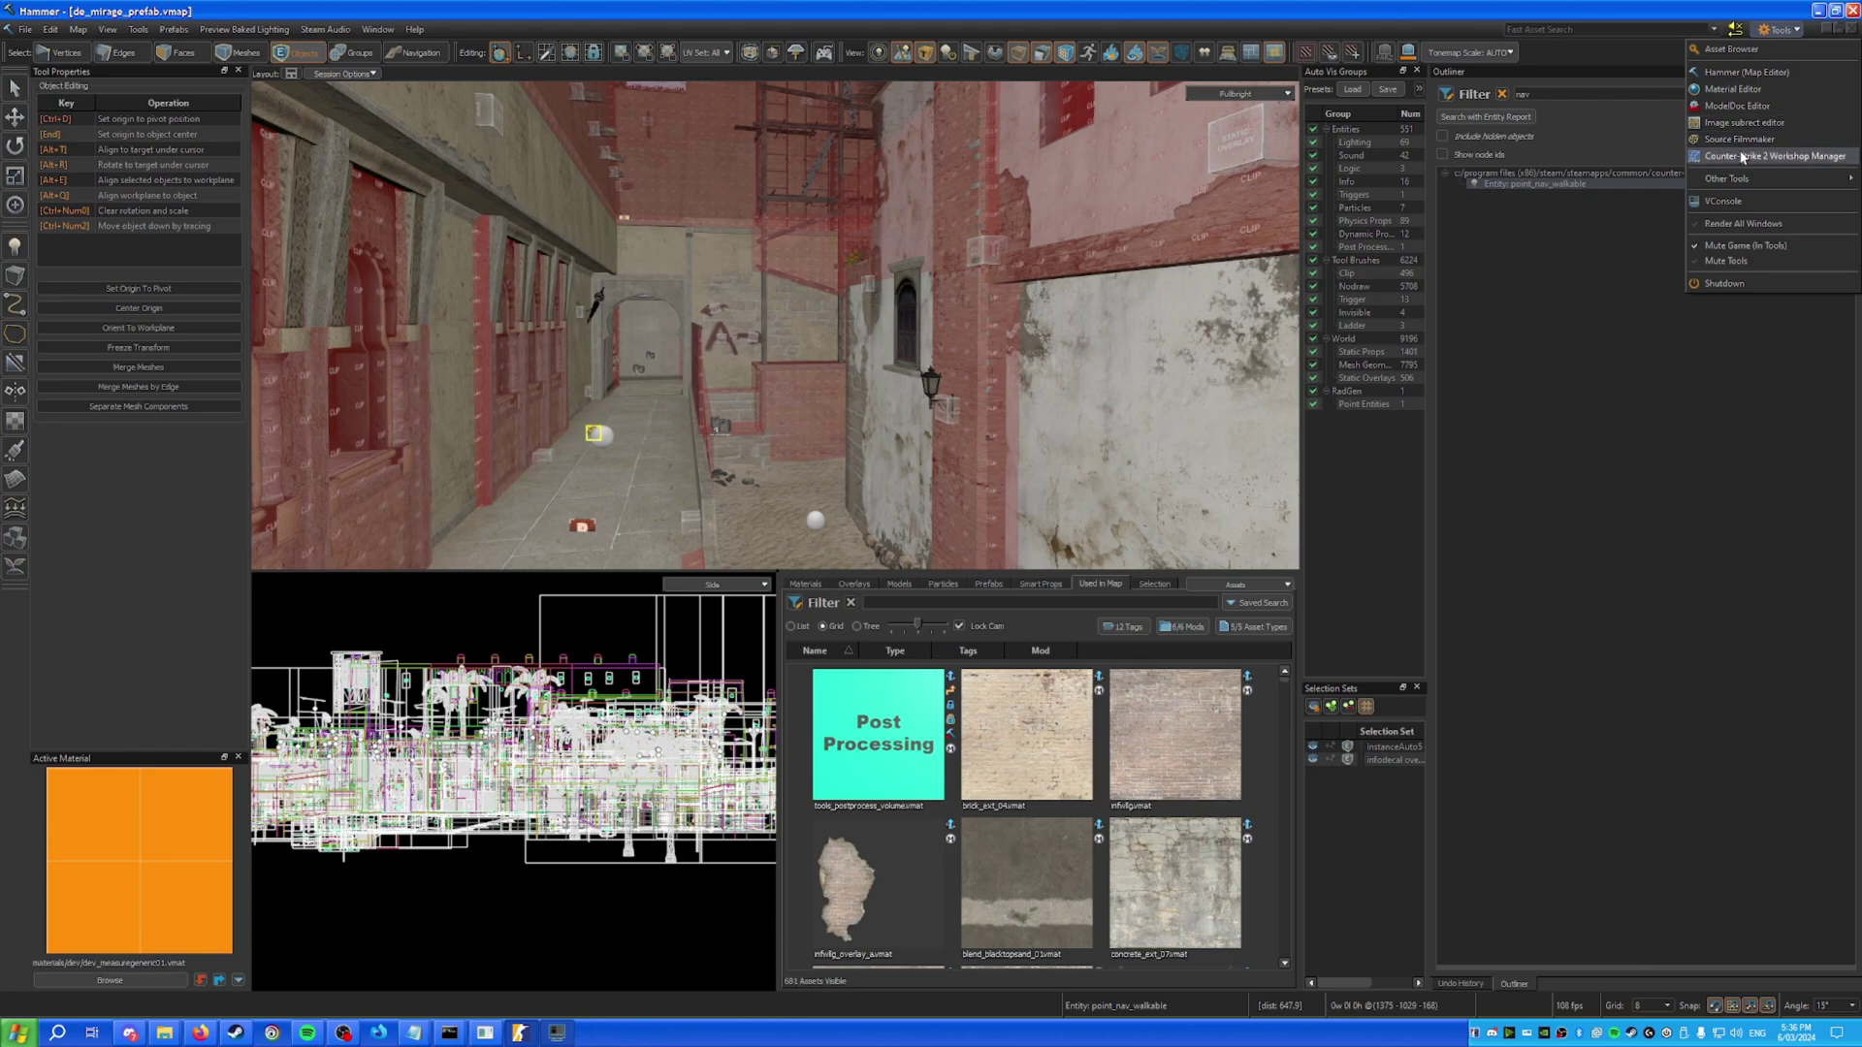
Switch to the browser and view the MapPacker.zip asset on the CS2-MapPacker v1.11 release page.
{"action": "left_click", "coordinate": [201, 1032]}
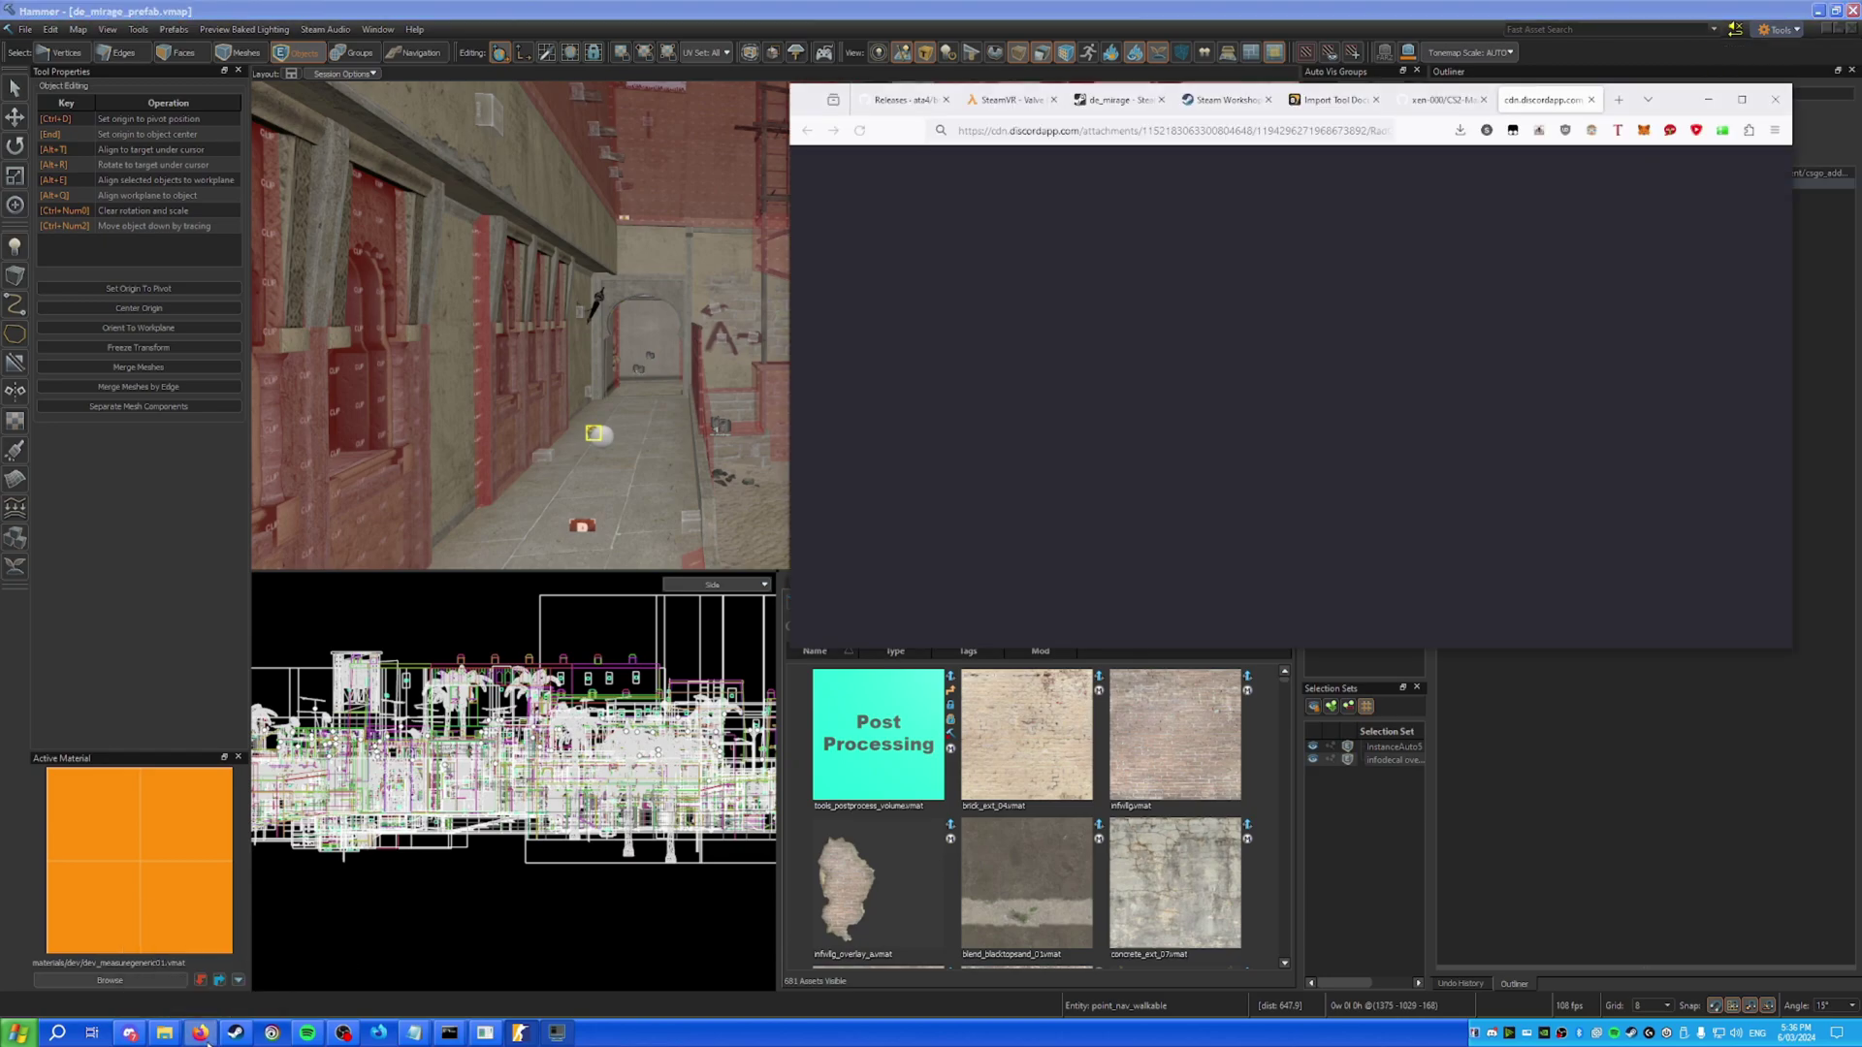
{"action": "left_click", "coordinate": [1455, 103]}
{"action": "scroll", "coordinate": [1196, 380], "scroll_direction": "down", "scroll_amount": 3}
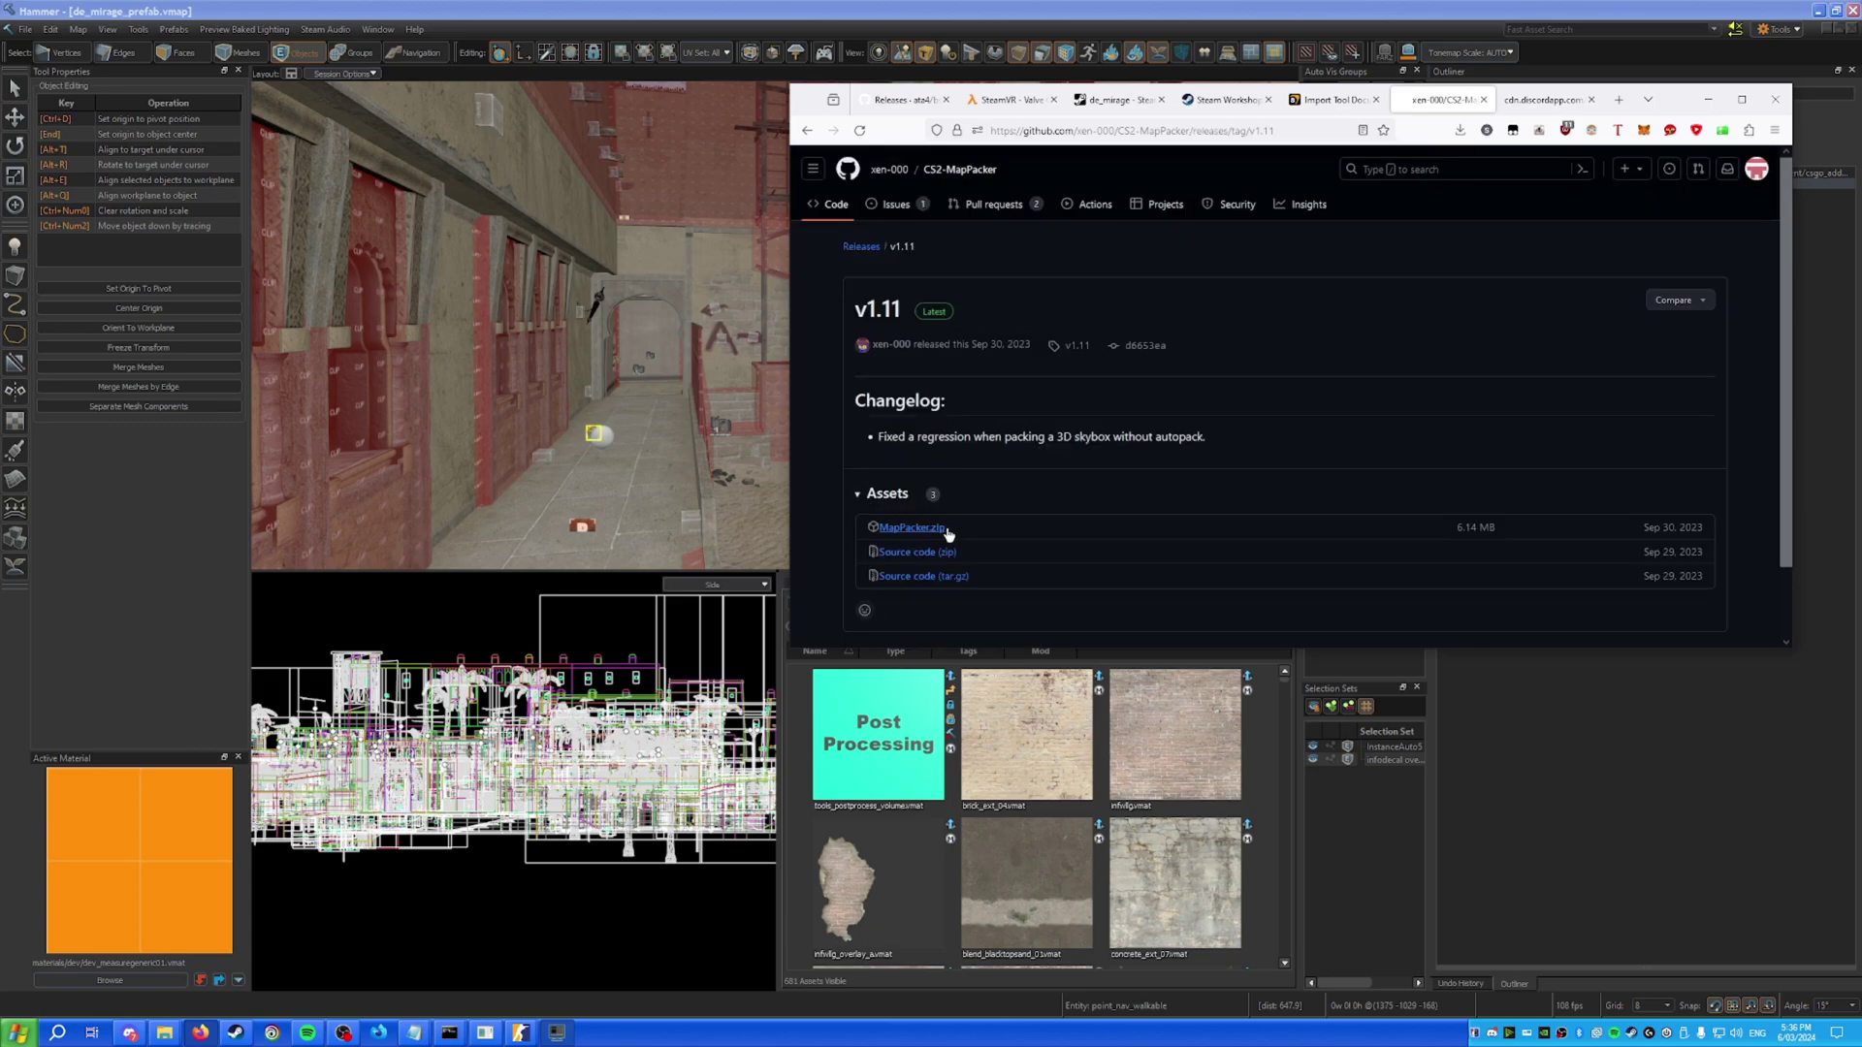
Bring up the materials and overheadmaps folder windows and place overheadmaps clear of the materials window's file list.
{"action": "mouse_move", "coordinate": [165, 1032]}
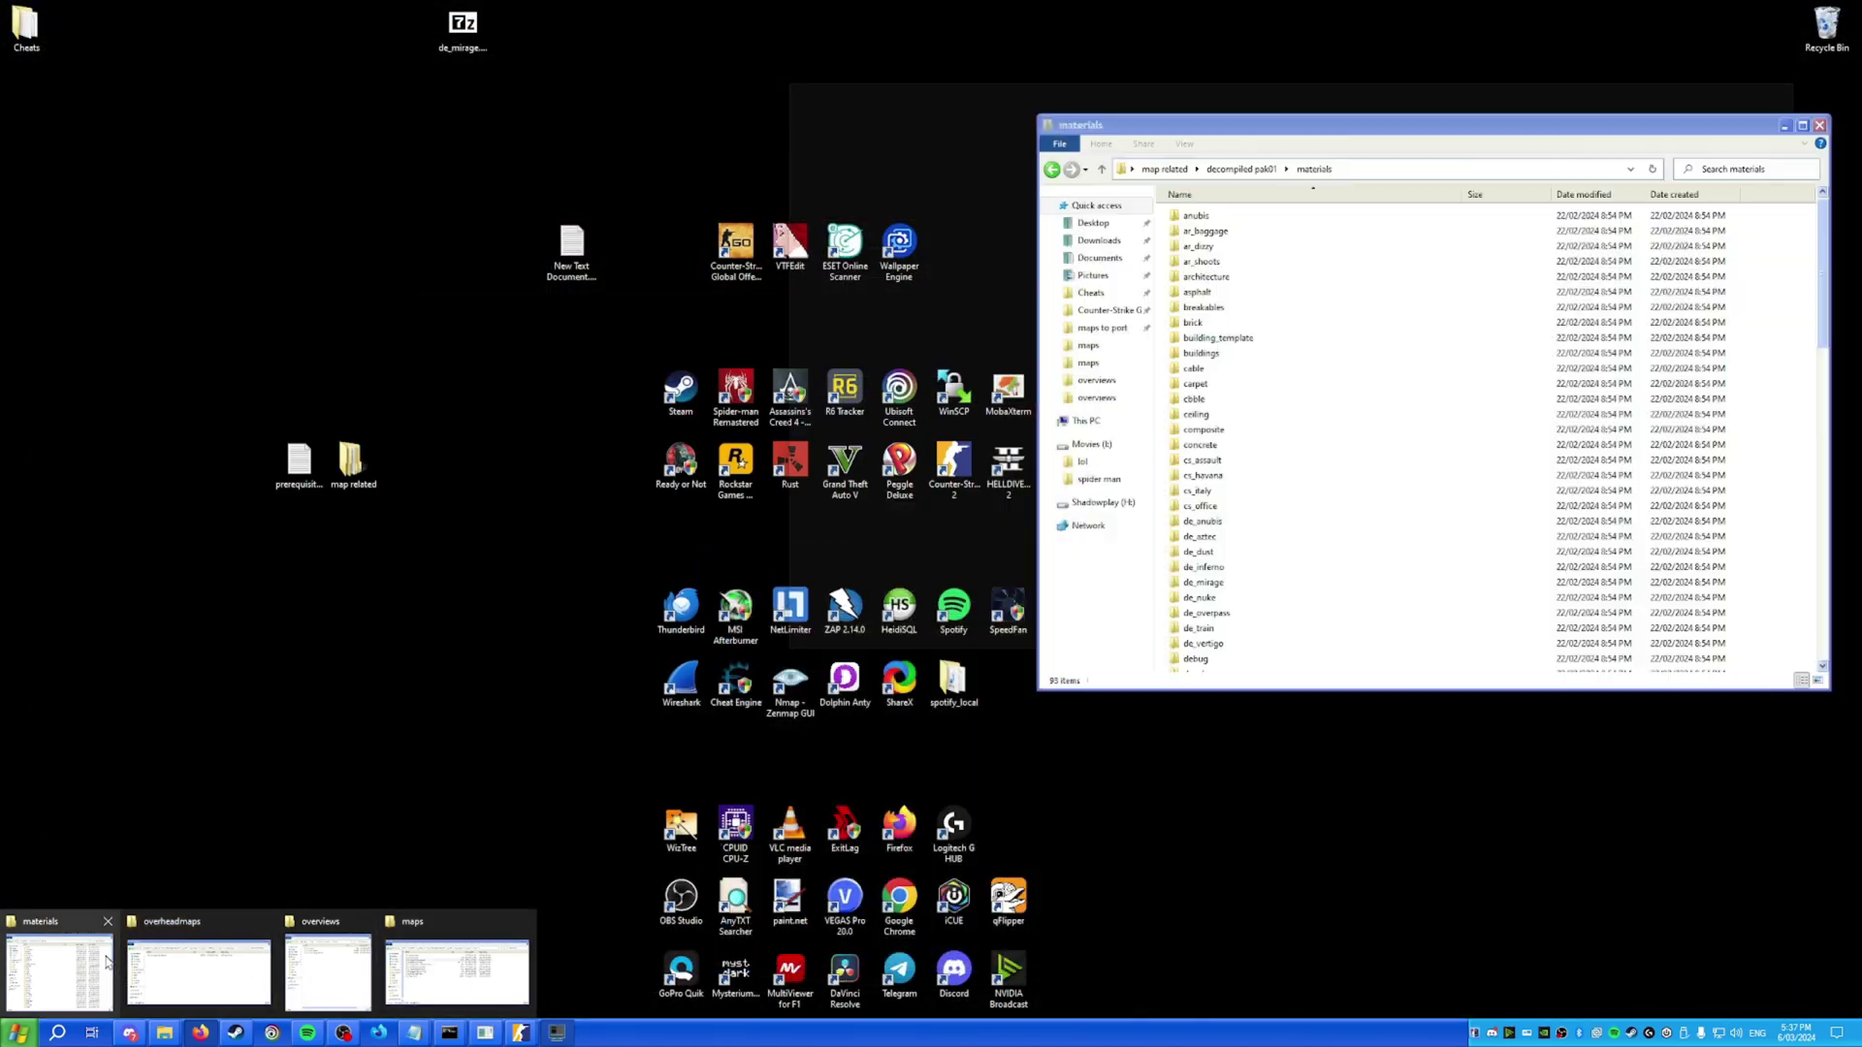
{"action": "left_click", "coordinate": [58, 970]}
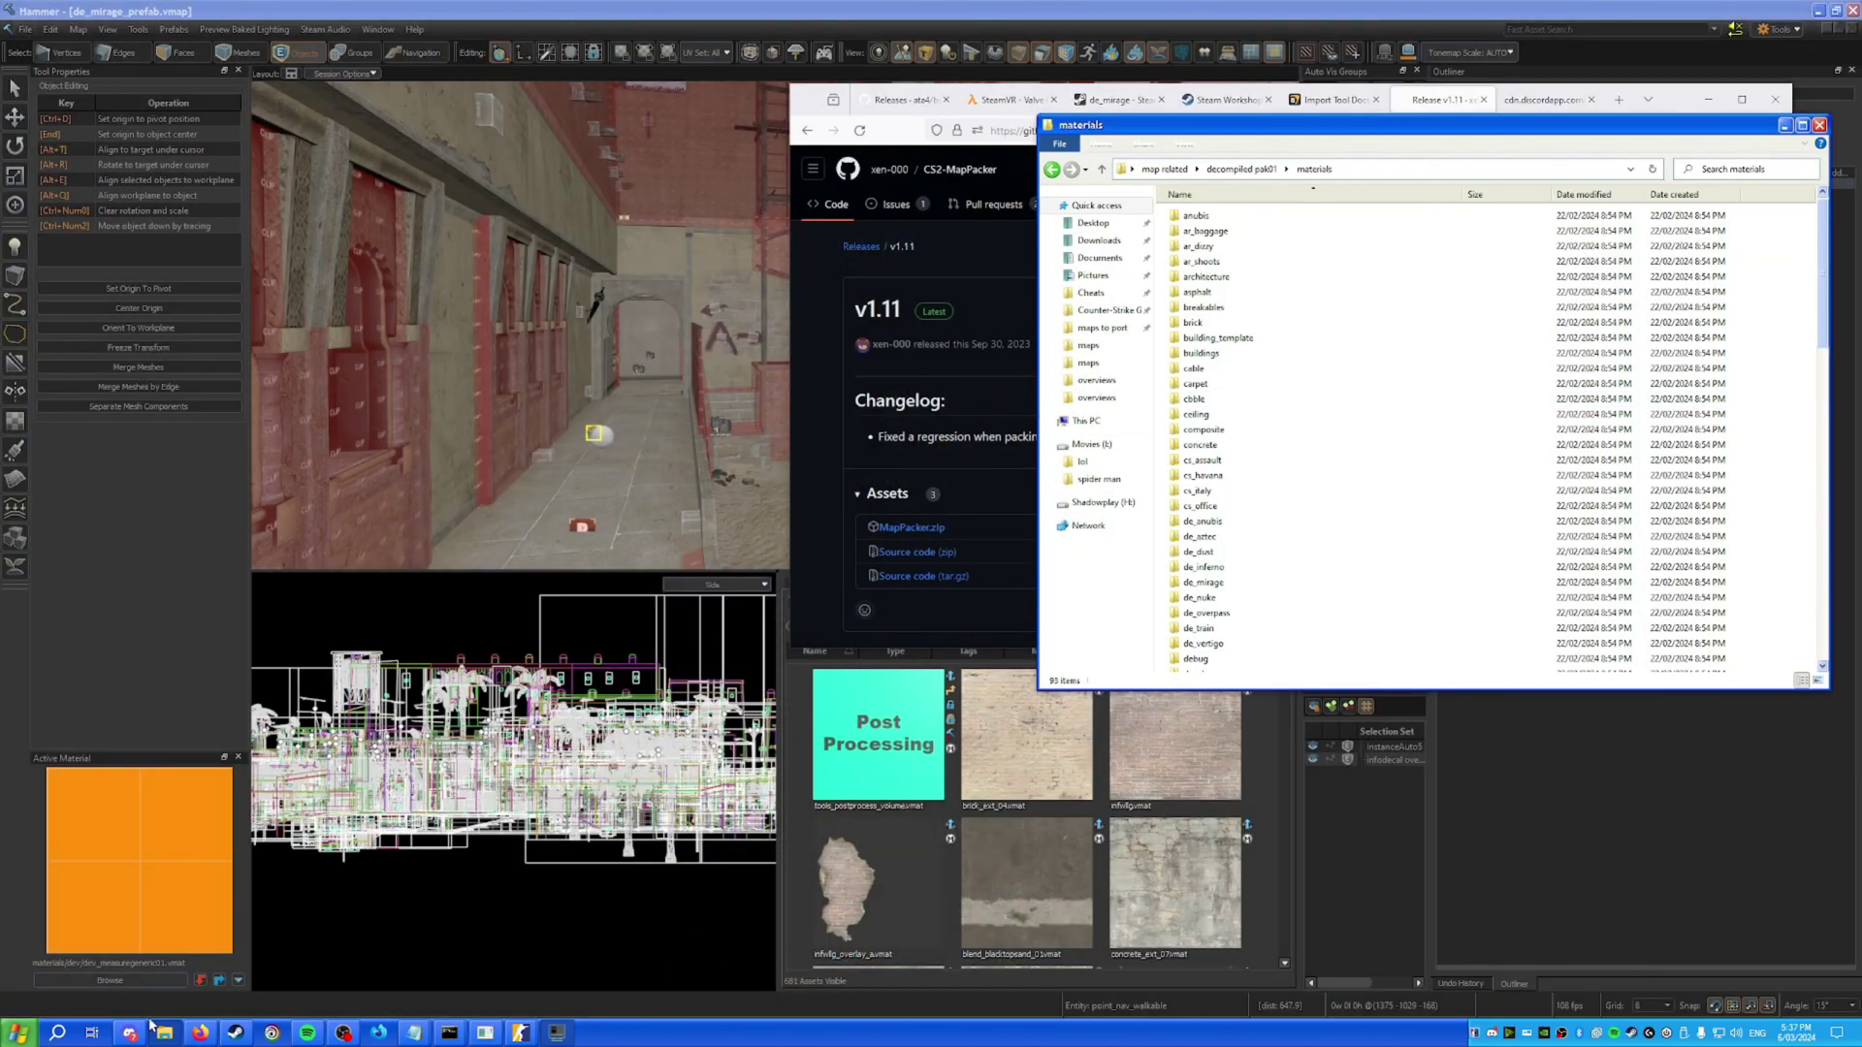
{"action": "mouse_move", "coordinate": [165, 1032]}
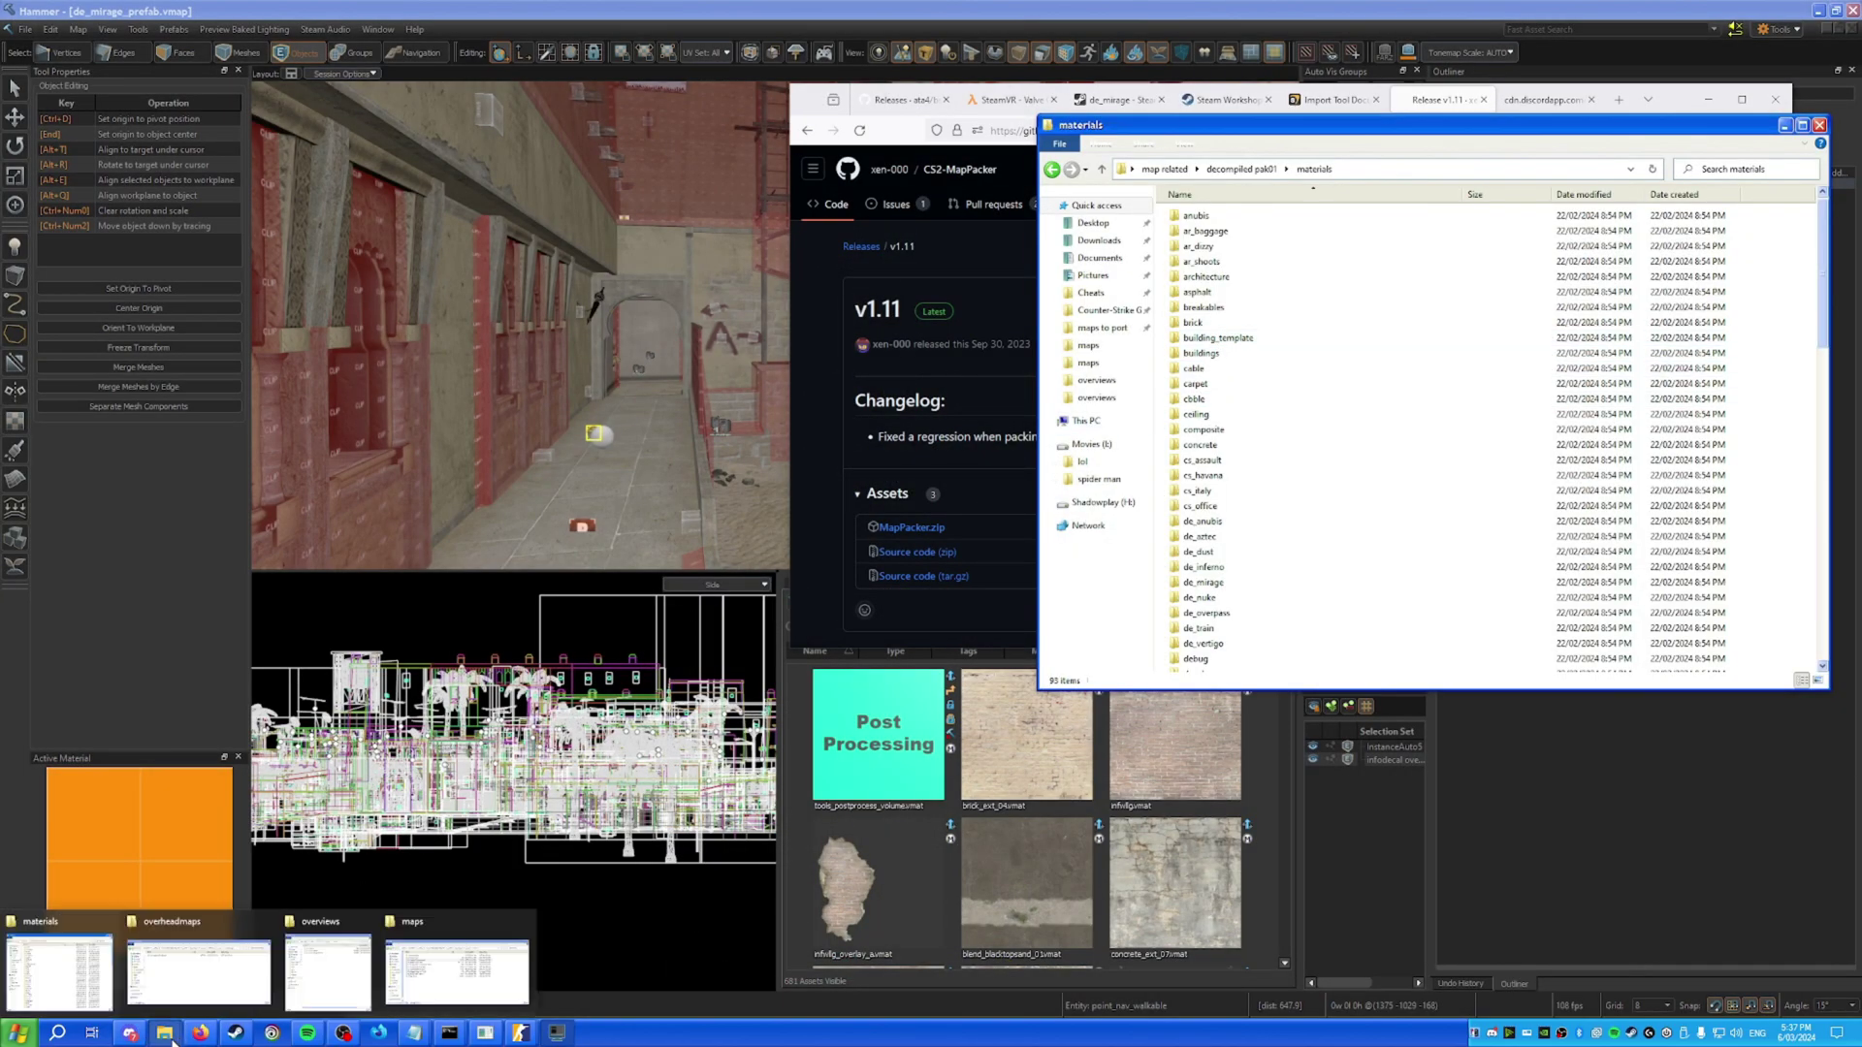
{"action": "left_click", "coordinate": [274, 965]}
{"action": "left_click_drag", "start_coordinate": [911, 582], "coordinate": [432, 490]}
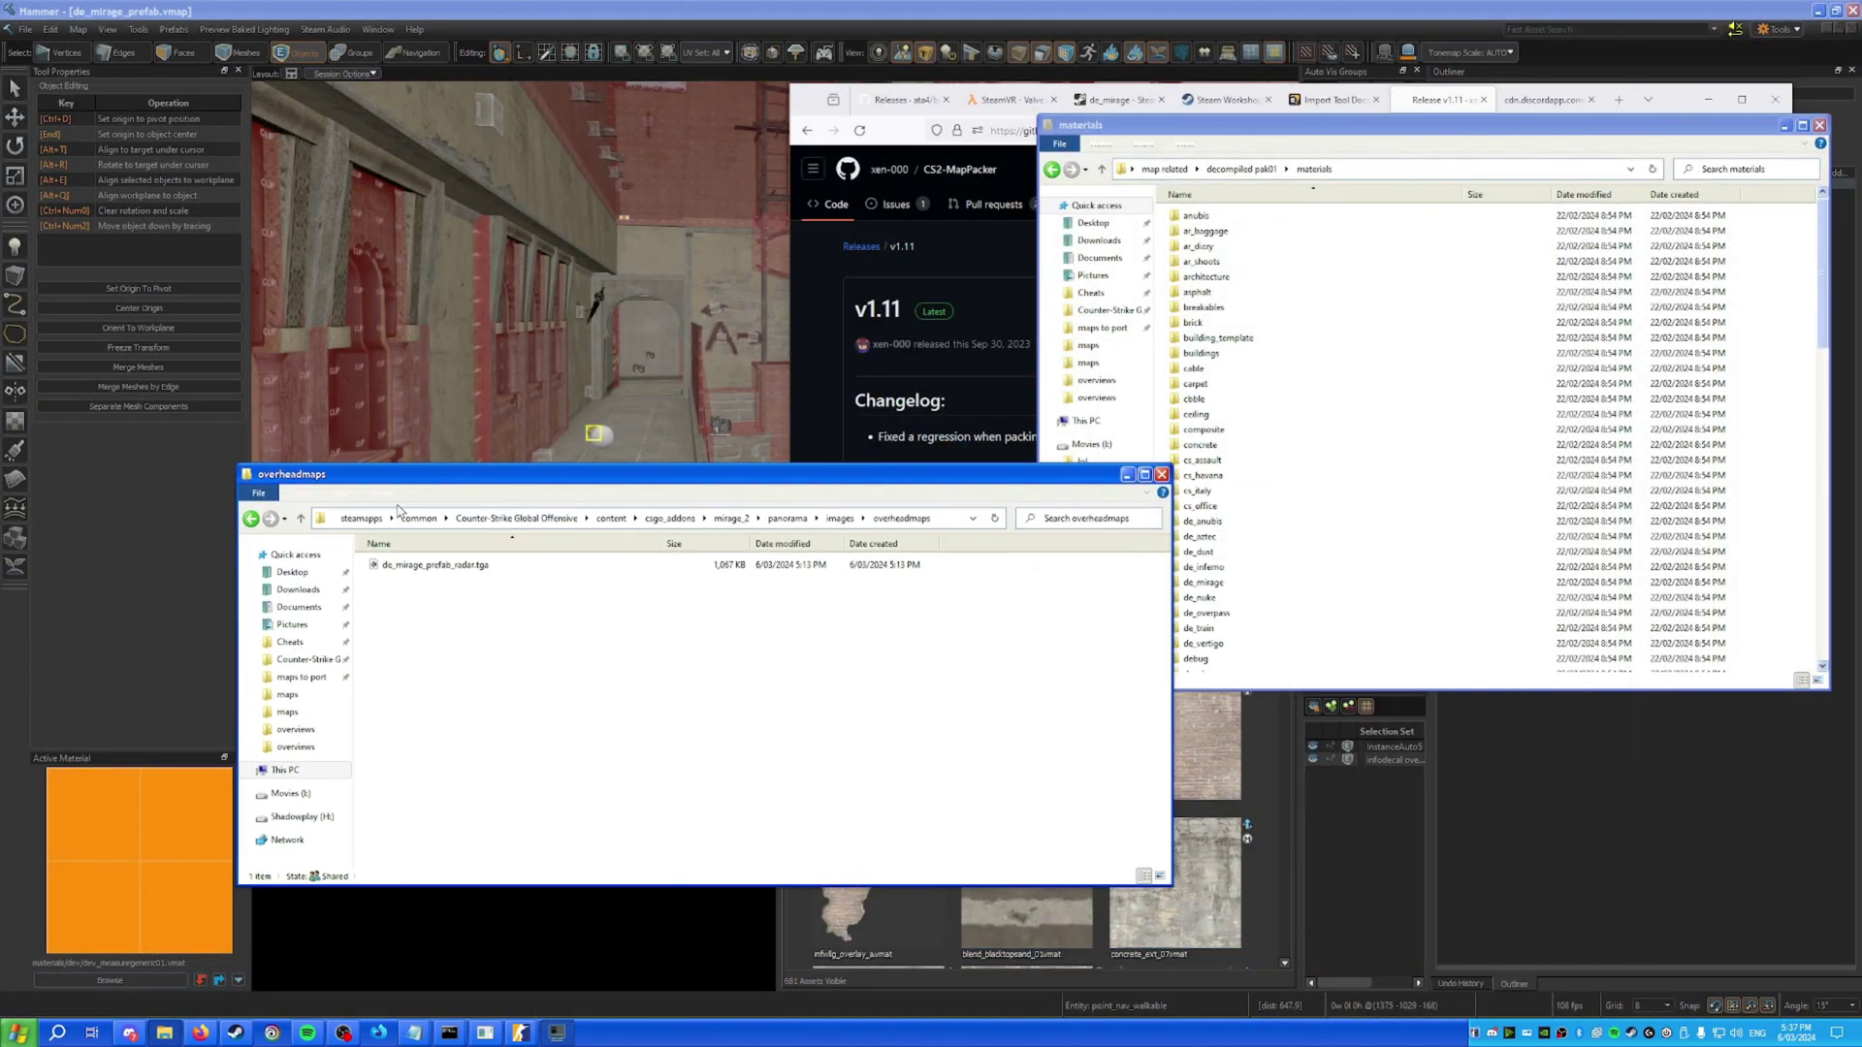
Show MapPacker.exe in the maps to port folder and open the Counter-Strike Global Offensive folder in a second window beside it.
{"action": "left_click", "coordinate": [297, 676]}
{"action": "scroll", "coordinate": [465, 717], "scroll_direction": "down", "scroll_amount": 5}
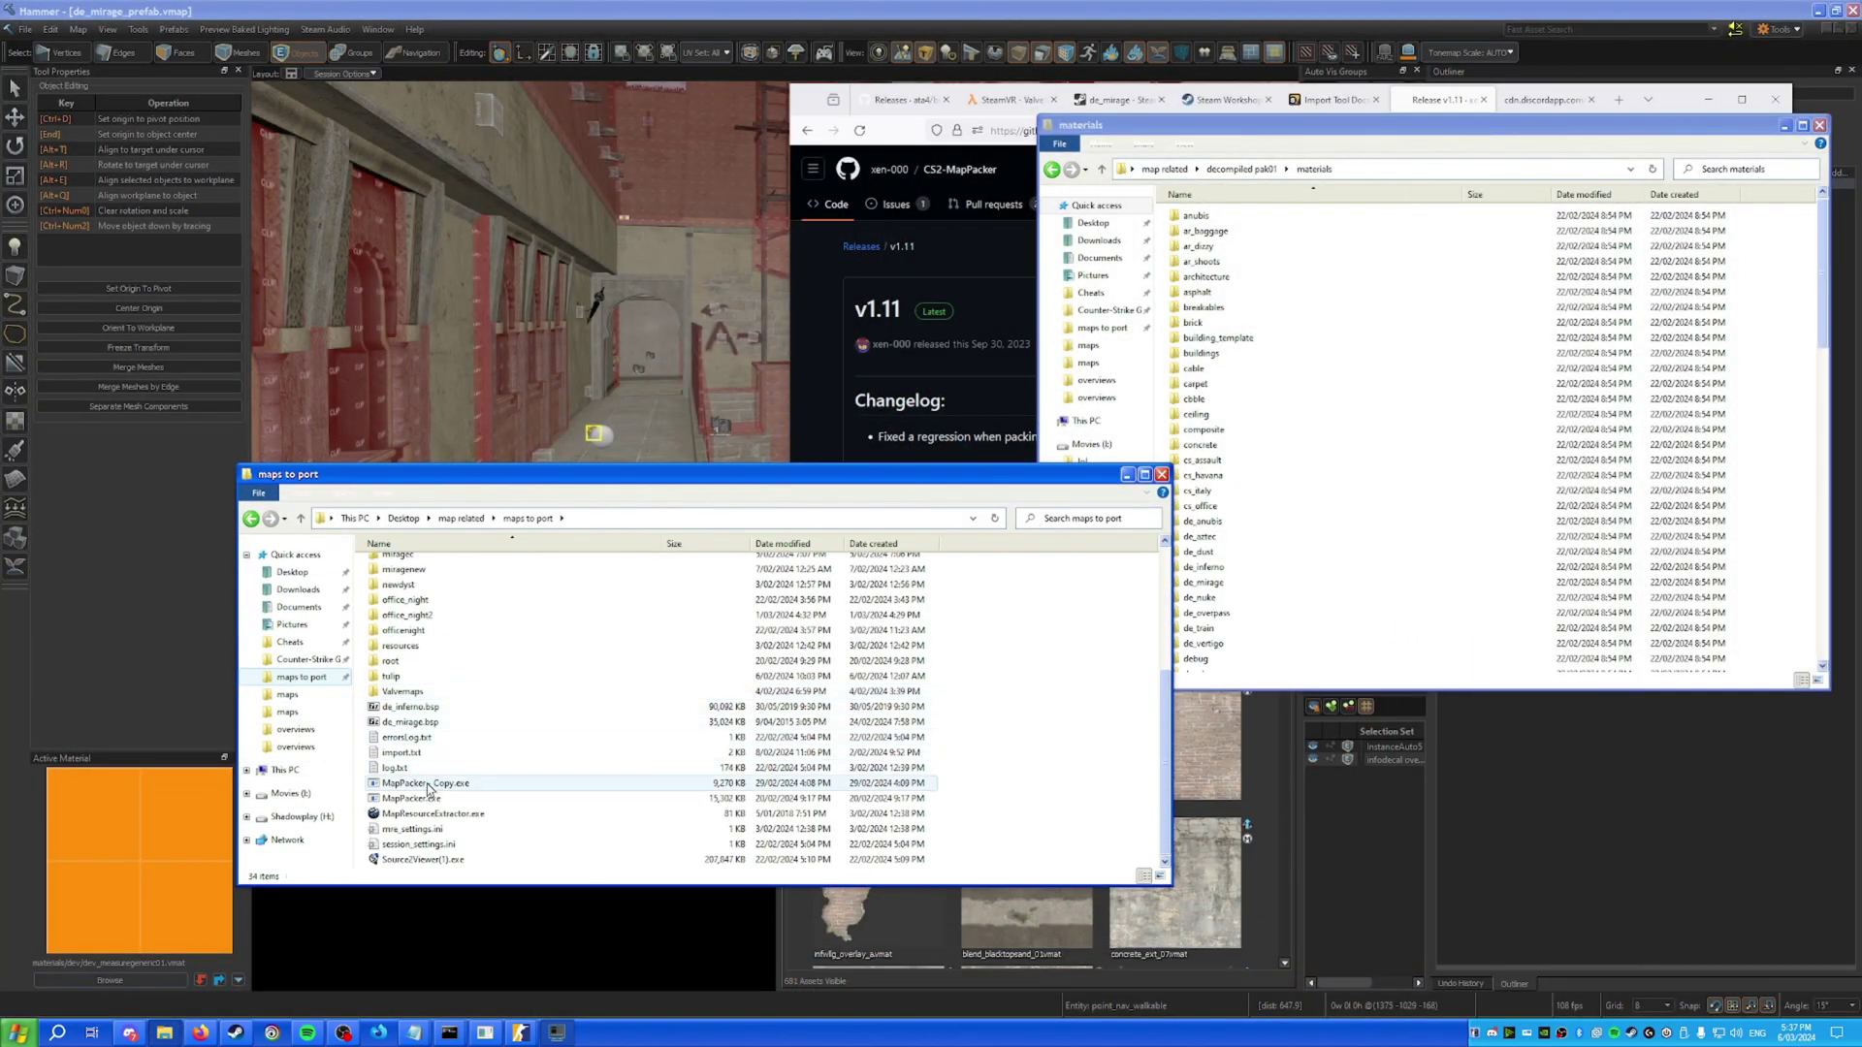
{"action": "mouse_move", "coordinate": [155, 1042]}
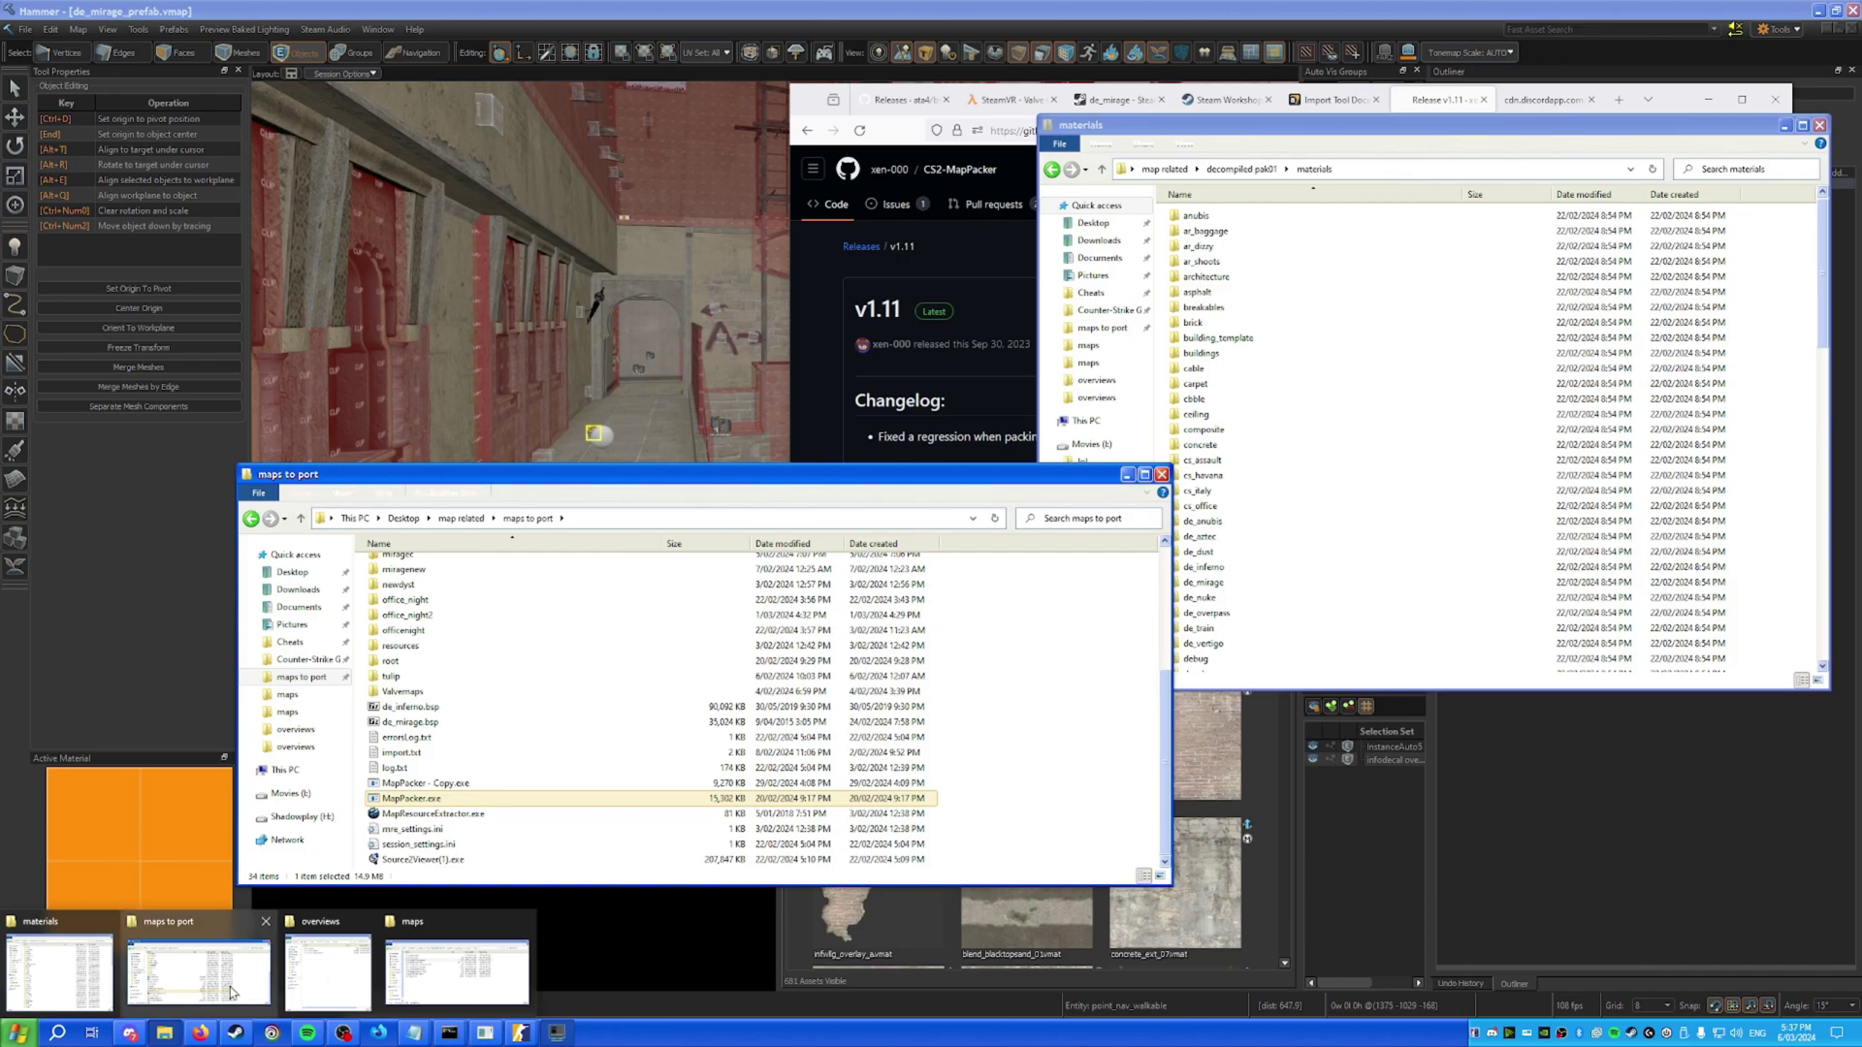
{"action": "left_click", "coordinate": [456, 964]}
{"action": "left_click_drag", "start_coordinate": [660, 323], "coordinate": [1445, 316]}
{"action": "left_click", "coordinate": [1309, 485]}
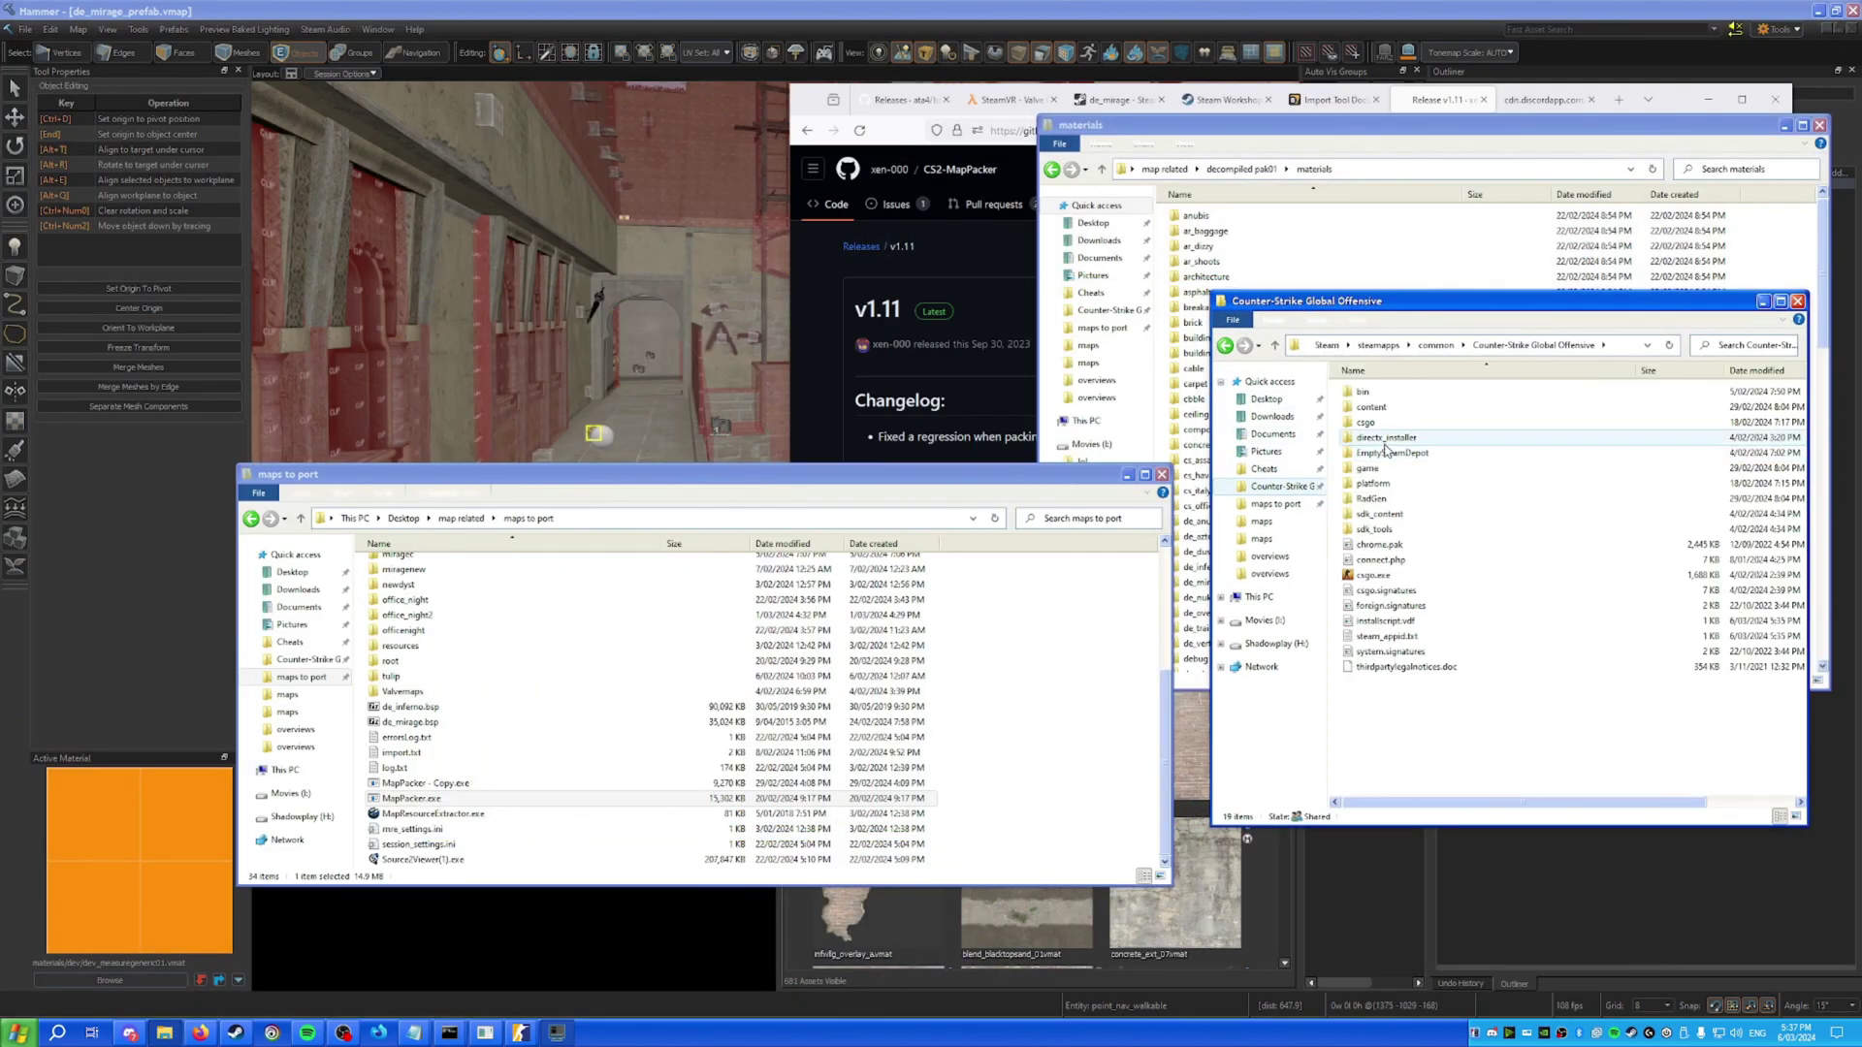
Browse to the compiled map files in game/csgo_addons/mirage_2/maps.
{"action": "double_click", "coordinate": [1377, 475]}
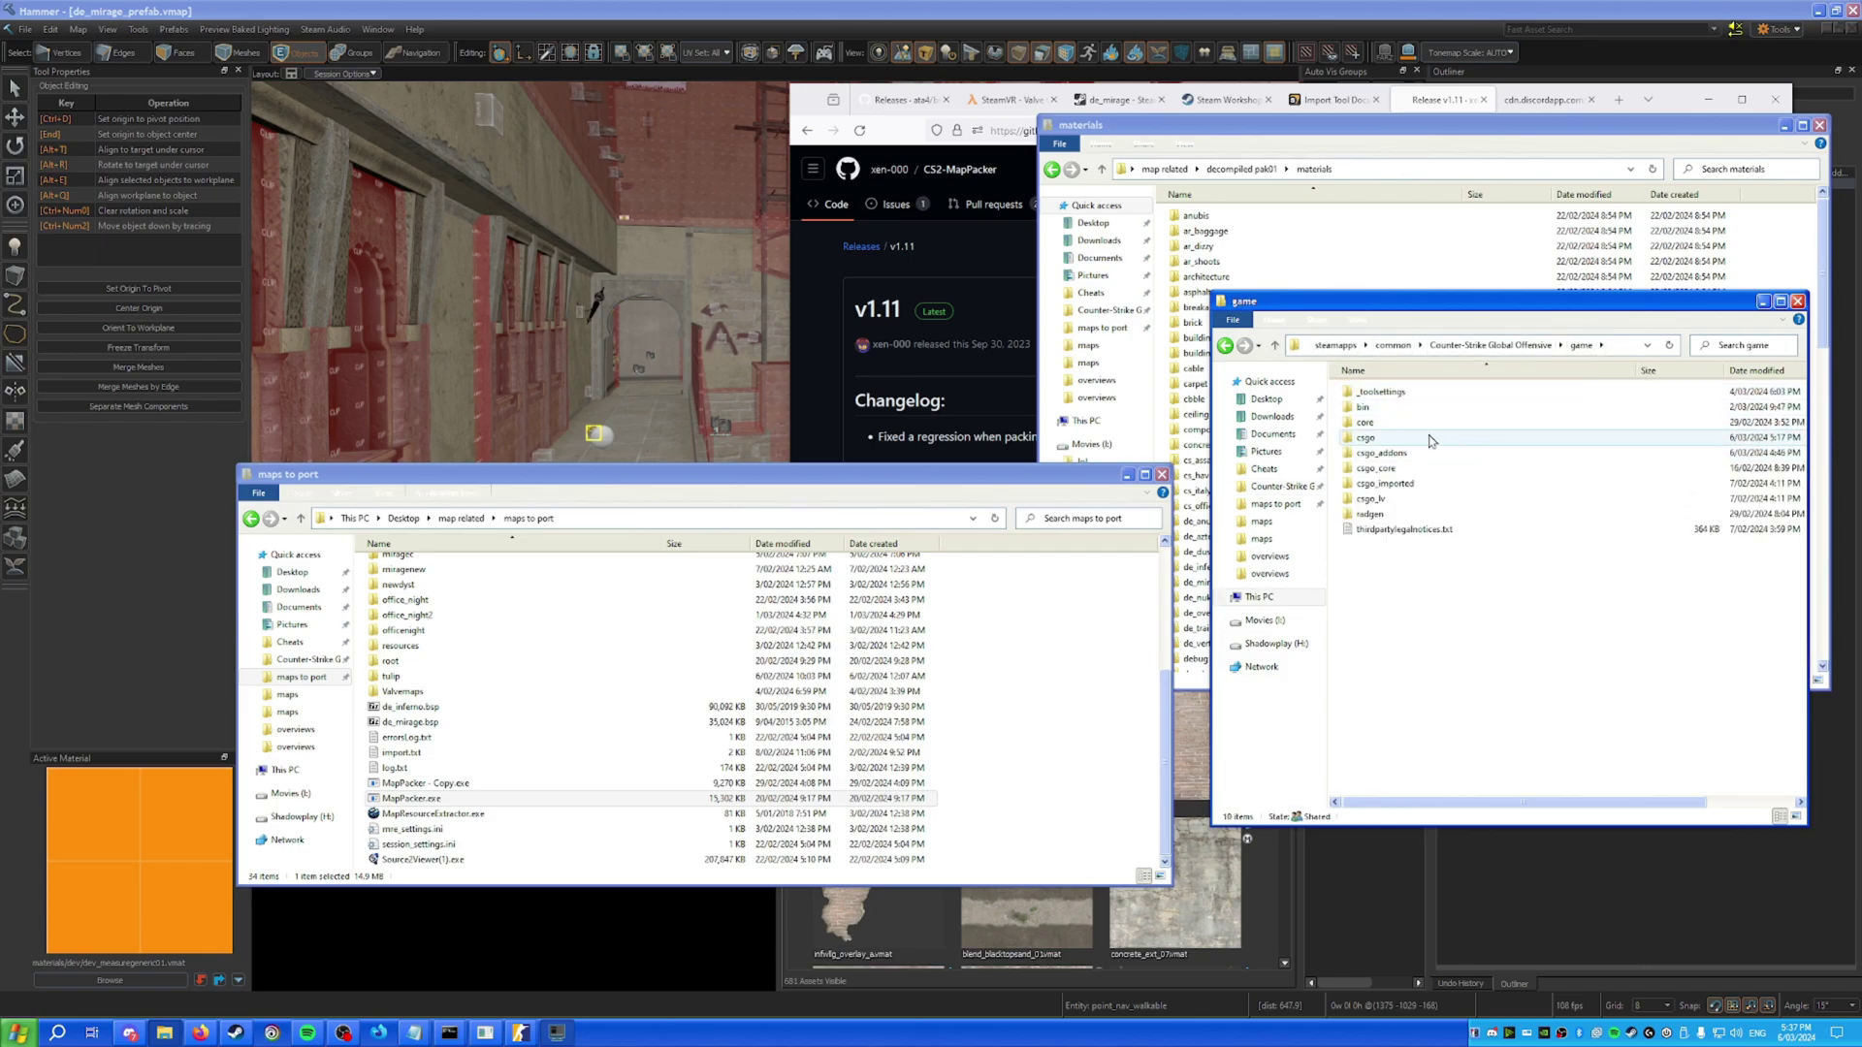
{"action": "double_click", "coordinate": [1424, 452]}
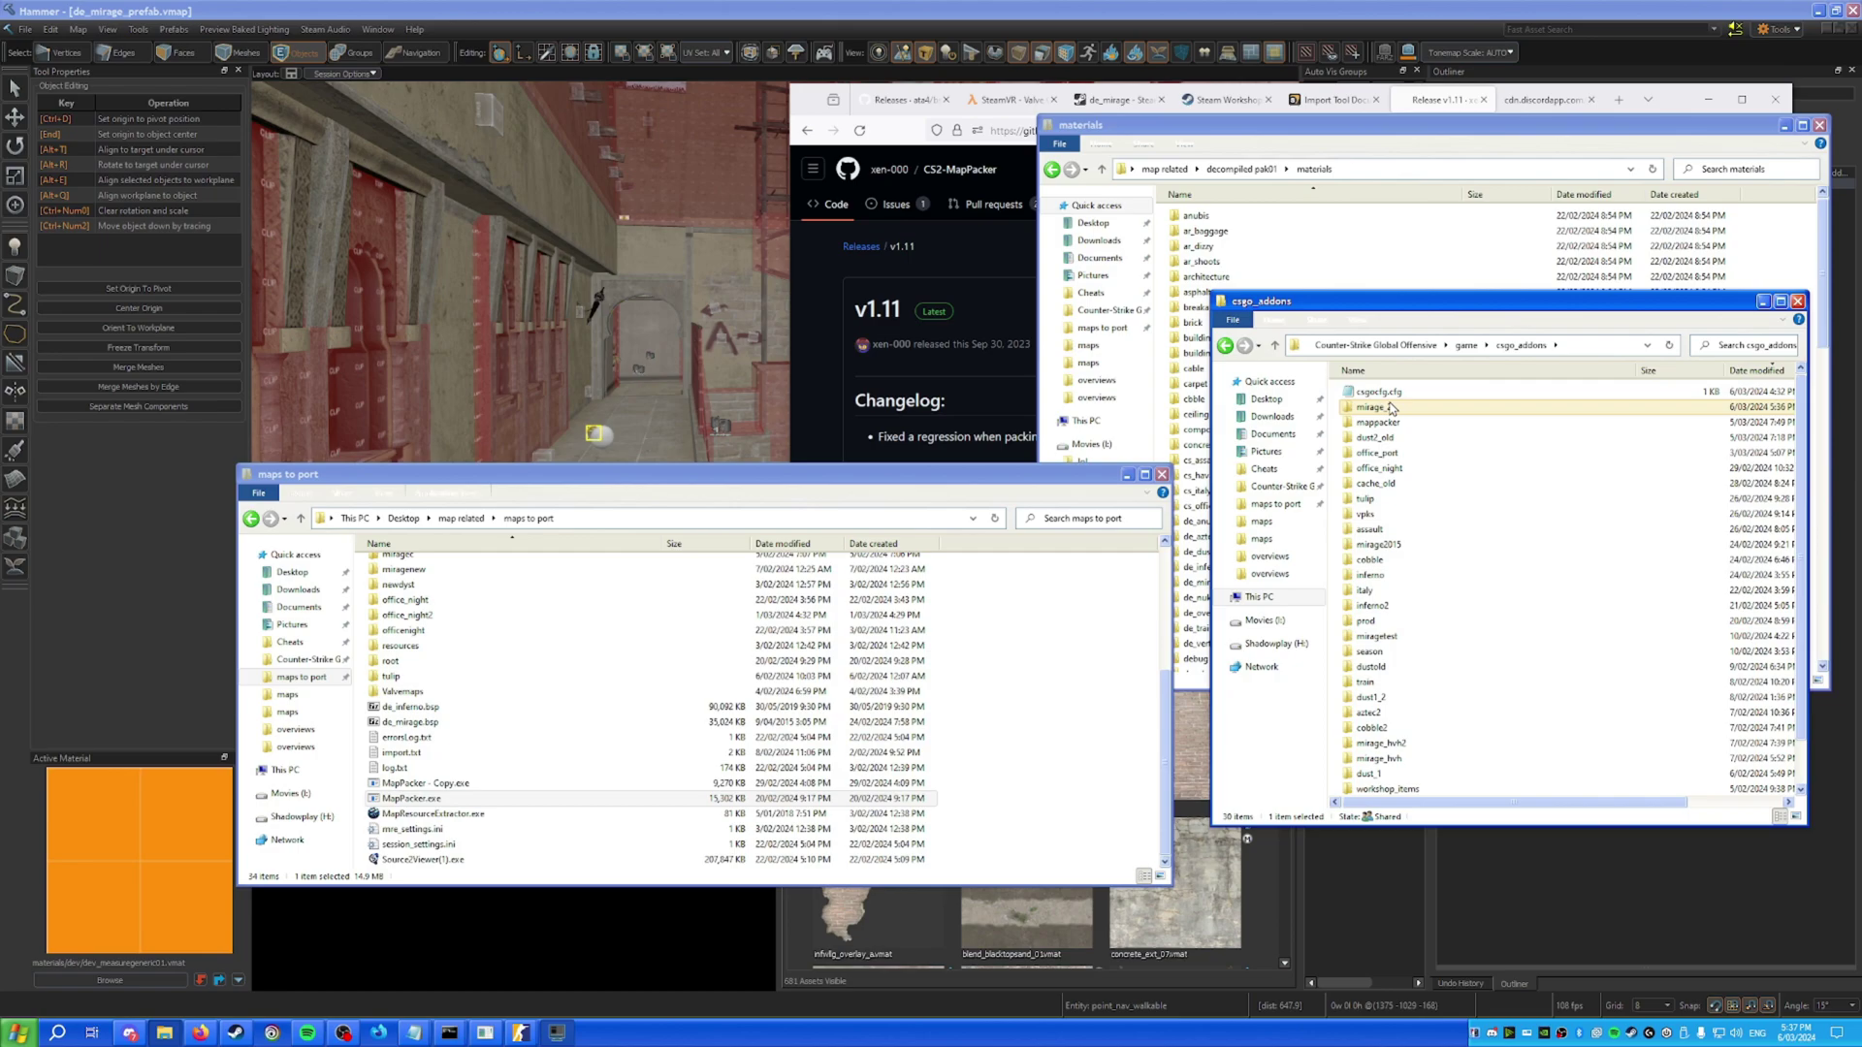
{"action": "double_click", "coordinate": [1391, 407]}
{"action": "double_click", "coordinate": [1397, 427]}
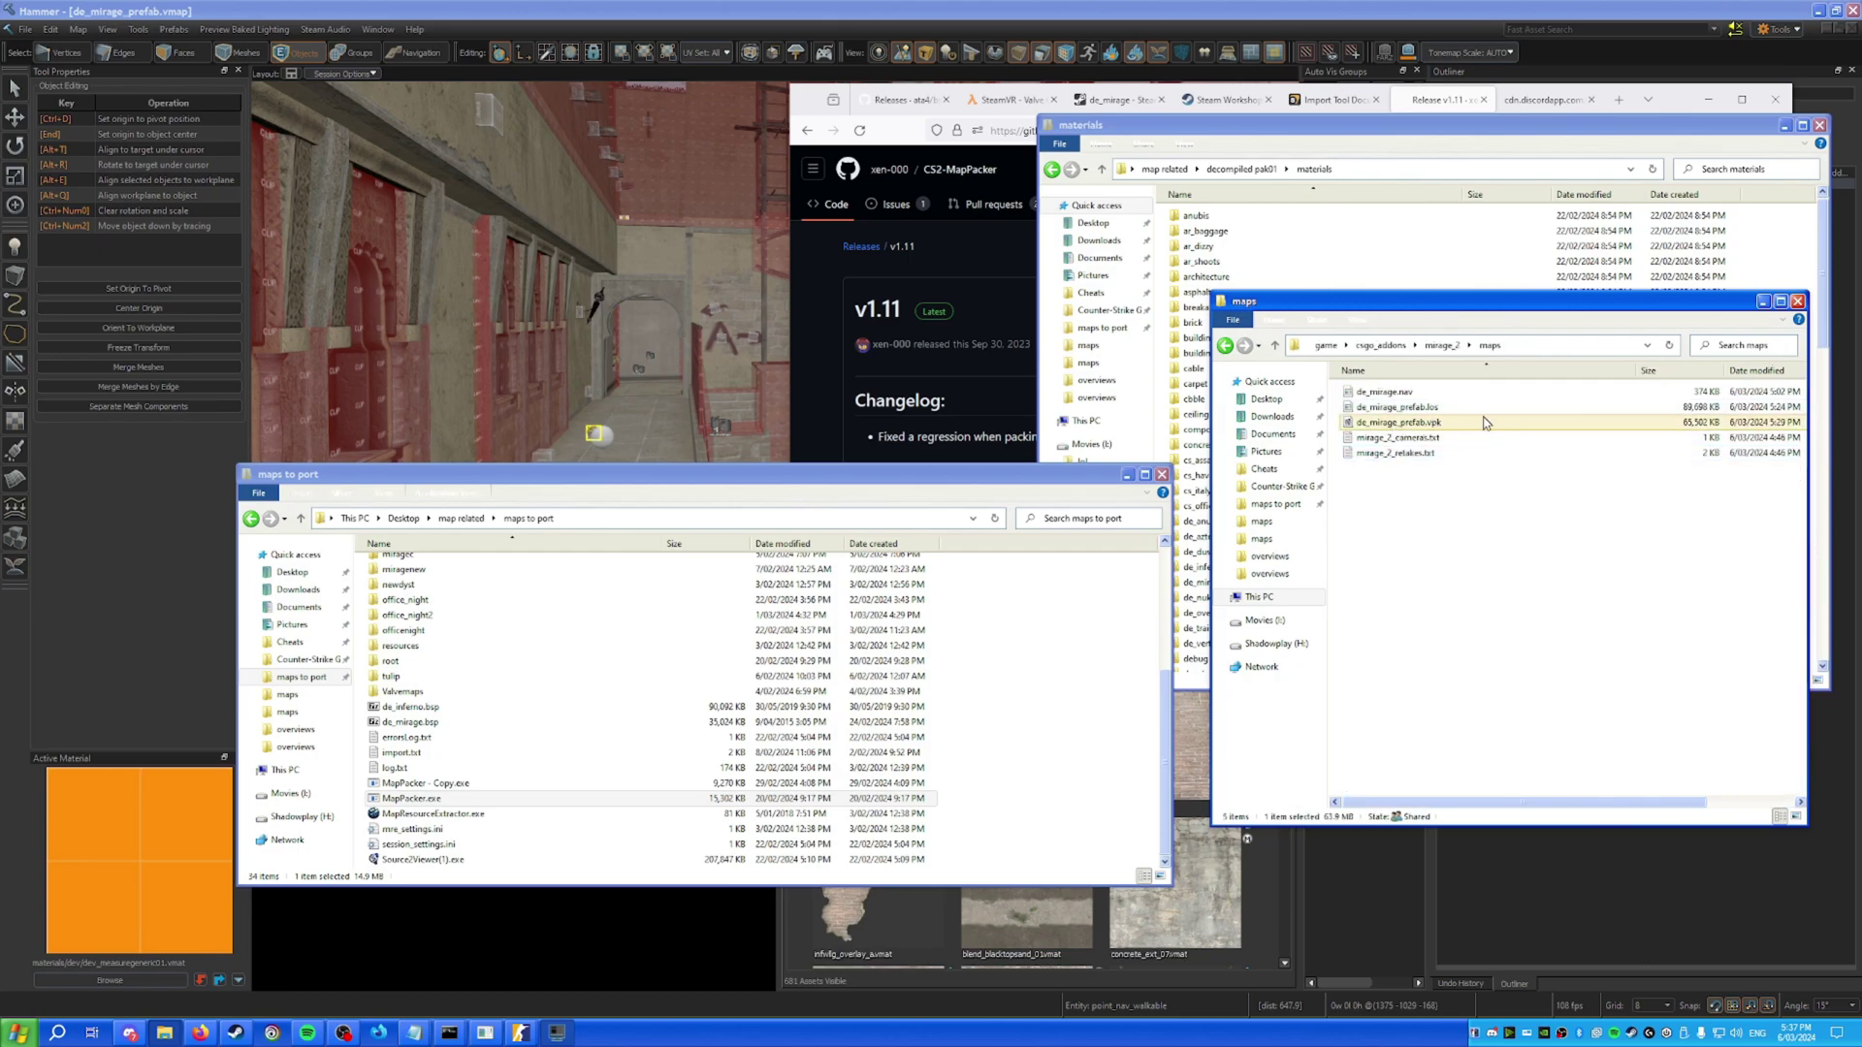
Run MapPacker.exe on de_mirage_prefab.vpk, accept auto-packing of the map, and close the console when packing is done.
{"action": "left_click_drag", "start_coordinate": [1656, 426], "coordinate": [446, 802]}
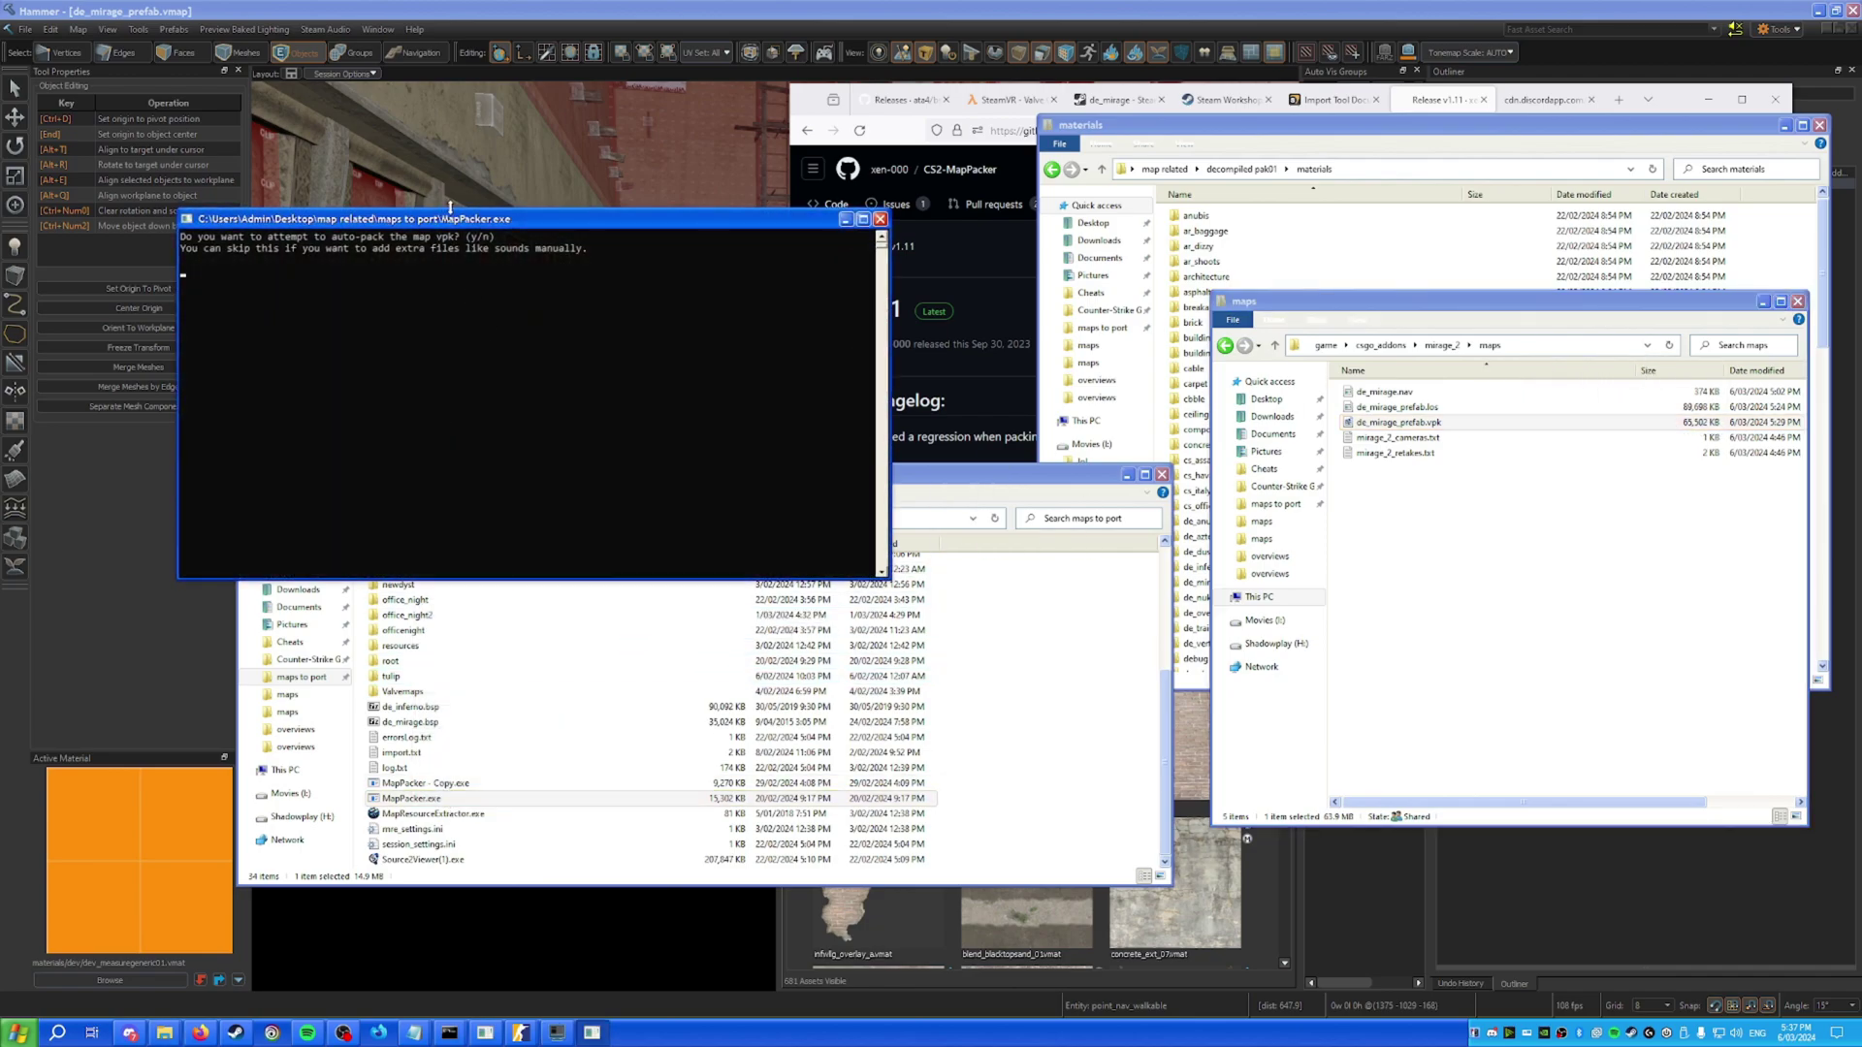
{"action": "type", "text": "y"}
{"action": "key", "text": "Return"}
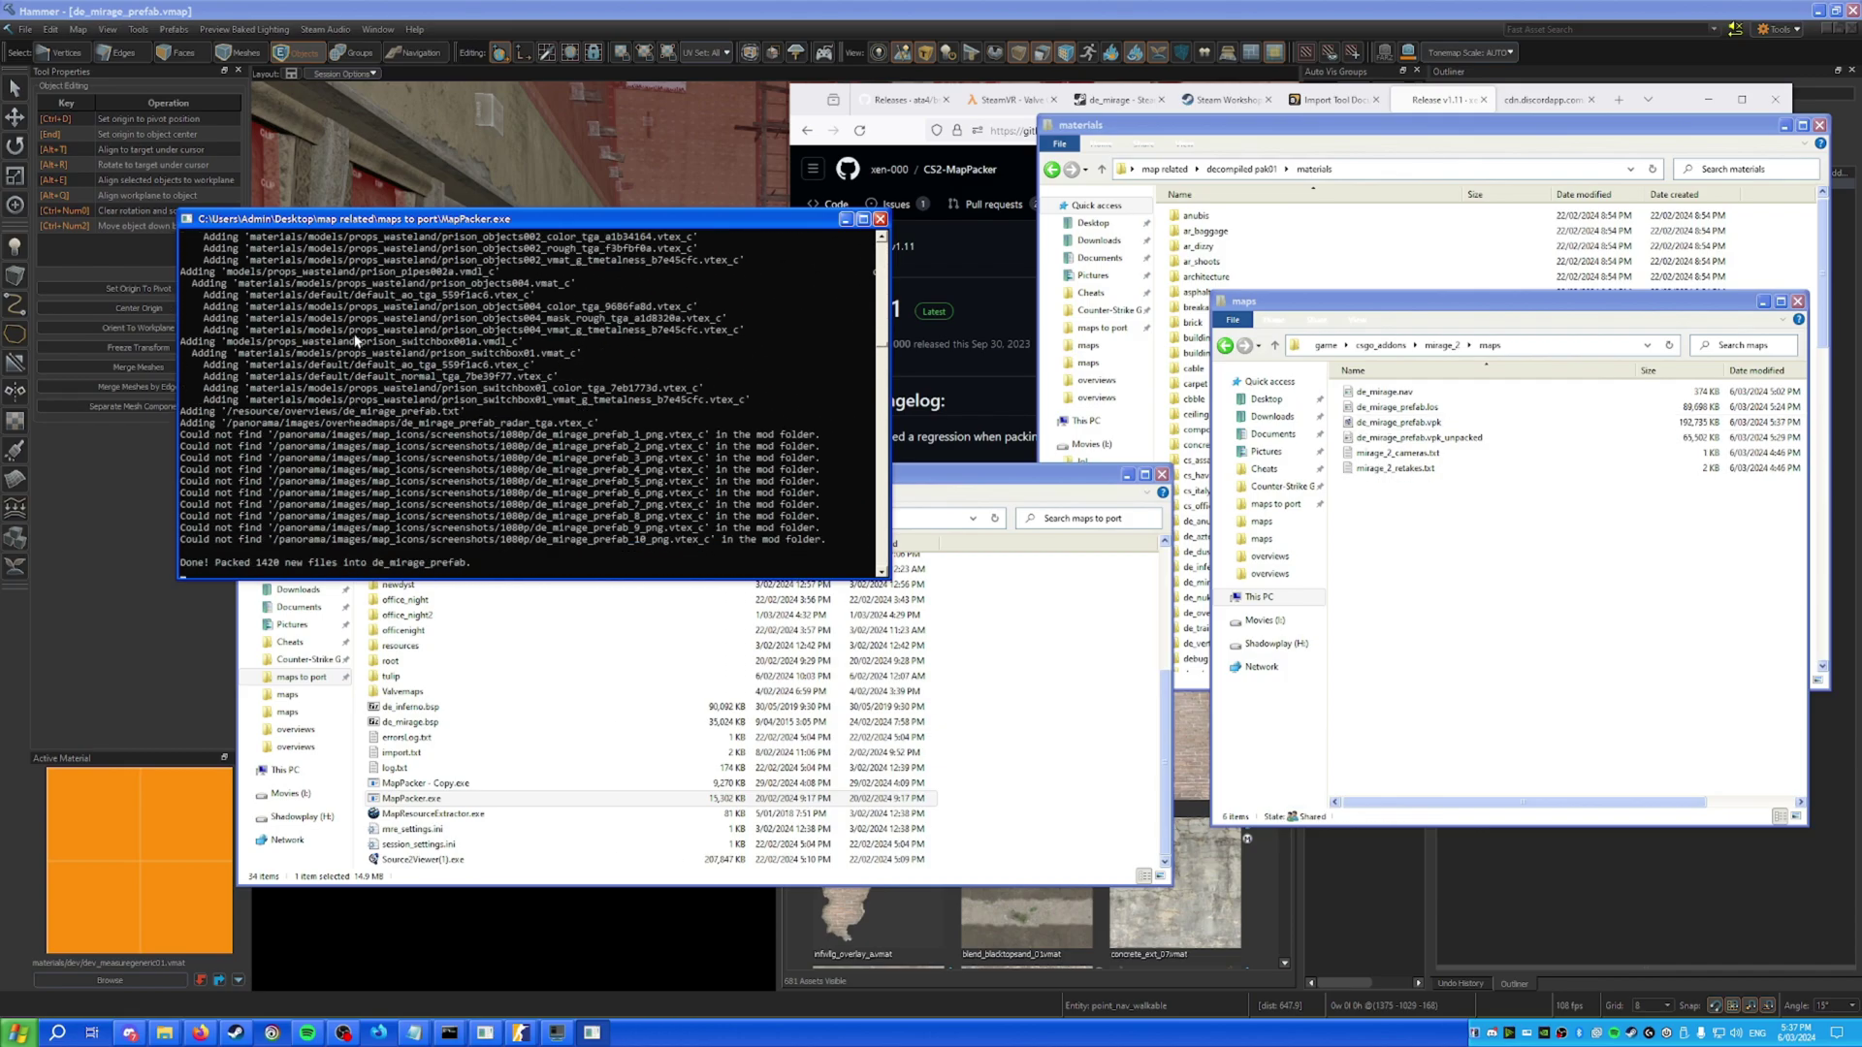
{"action": "left_click", "coordinate": [880, 219]}
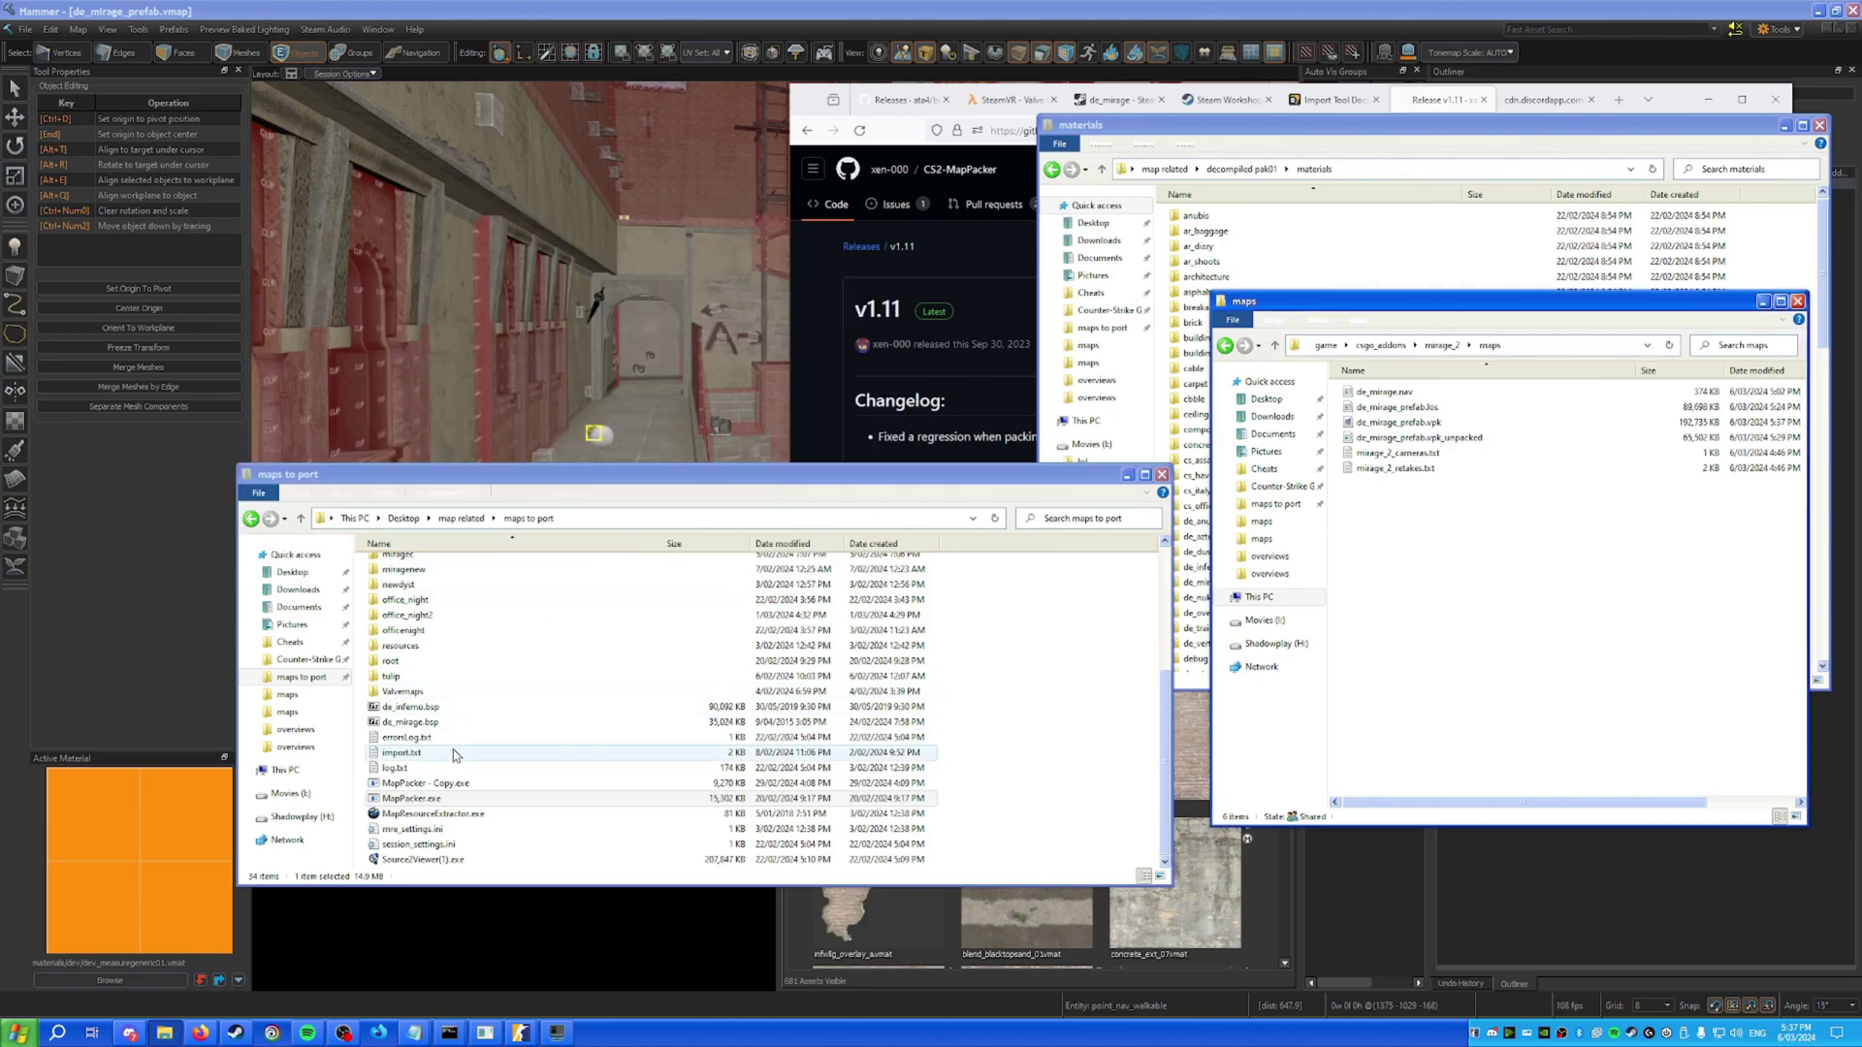
Delete the de_mirage_prefab.vpk_unpacked backup file from the mirage_2 maps folder.
{"action": "left_click_drag", "start_coordinate": [427, 798], "coordinate": [1432, 424]}
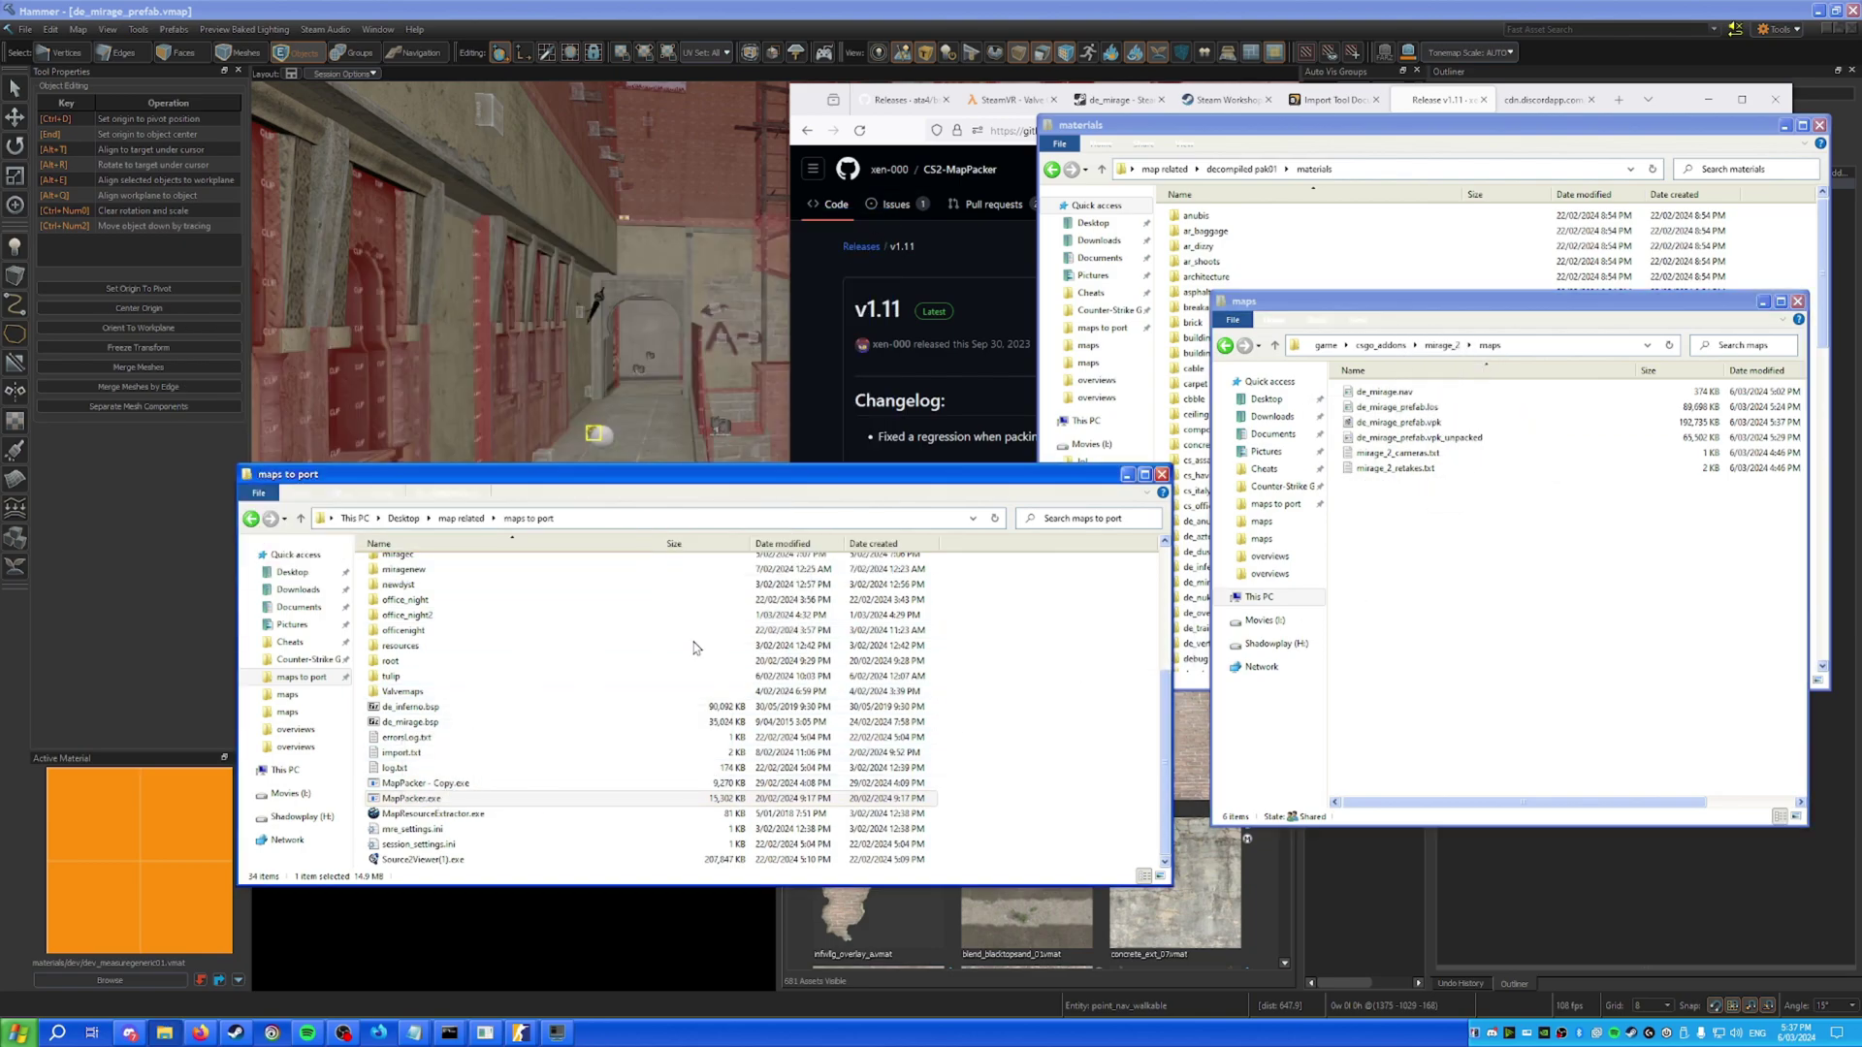
{"action": "left_click", "coordinate": [1462, 440]}
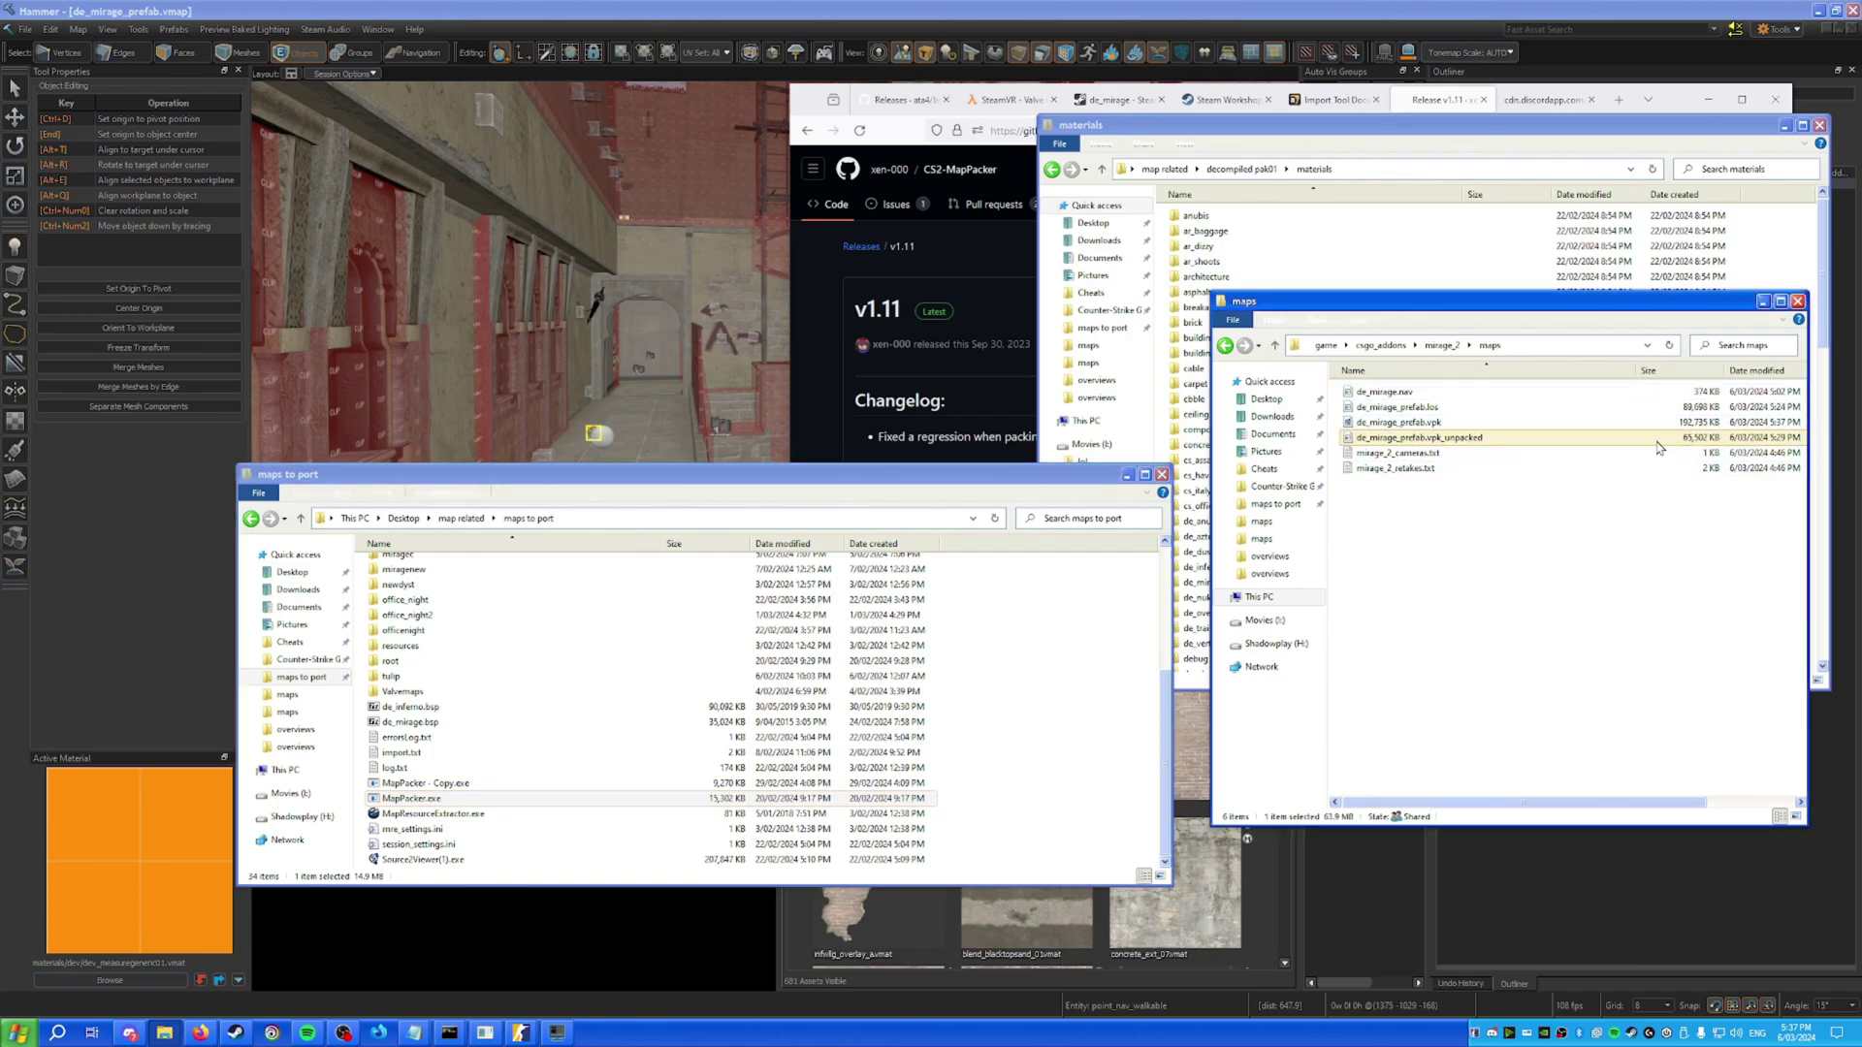
{"action": "key", "text": "Delete"}
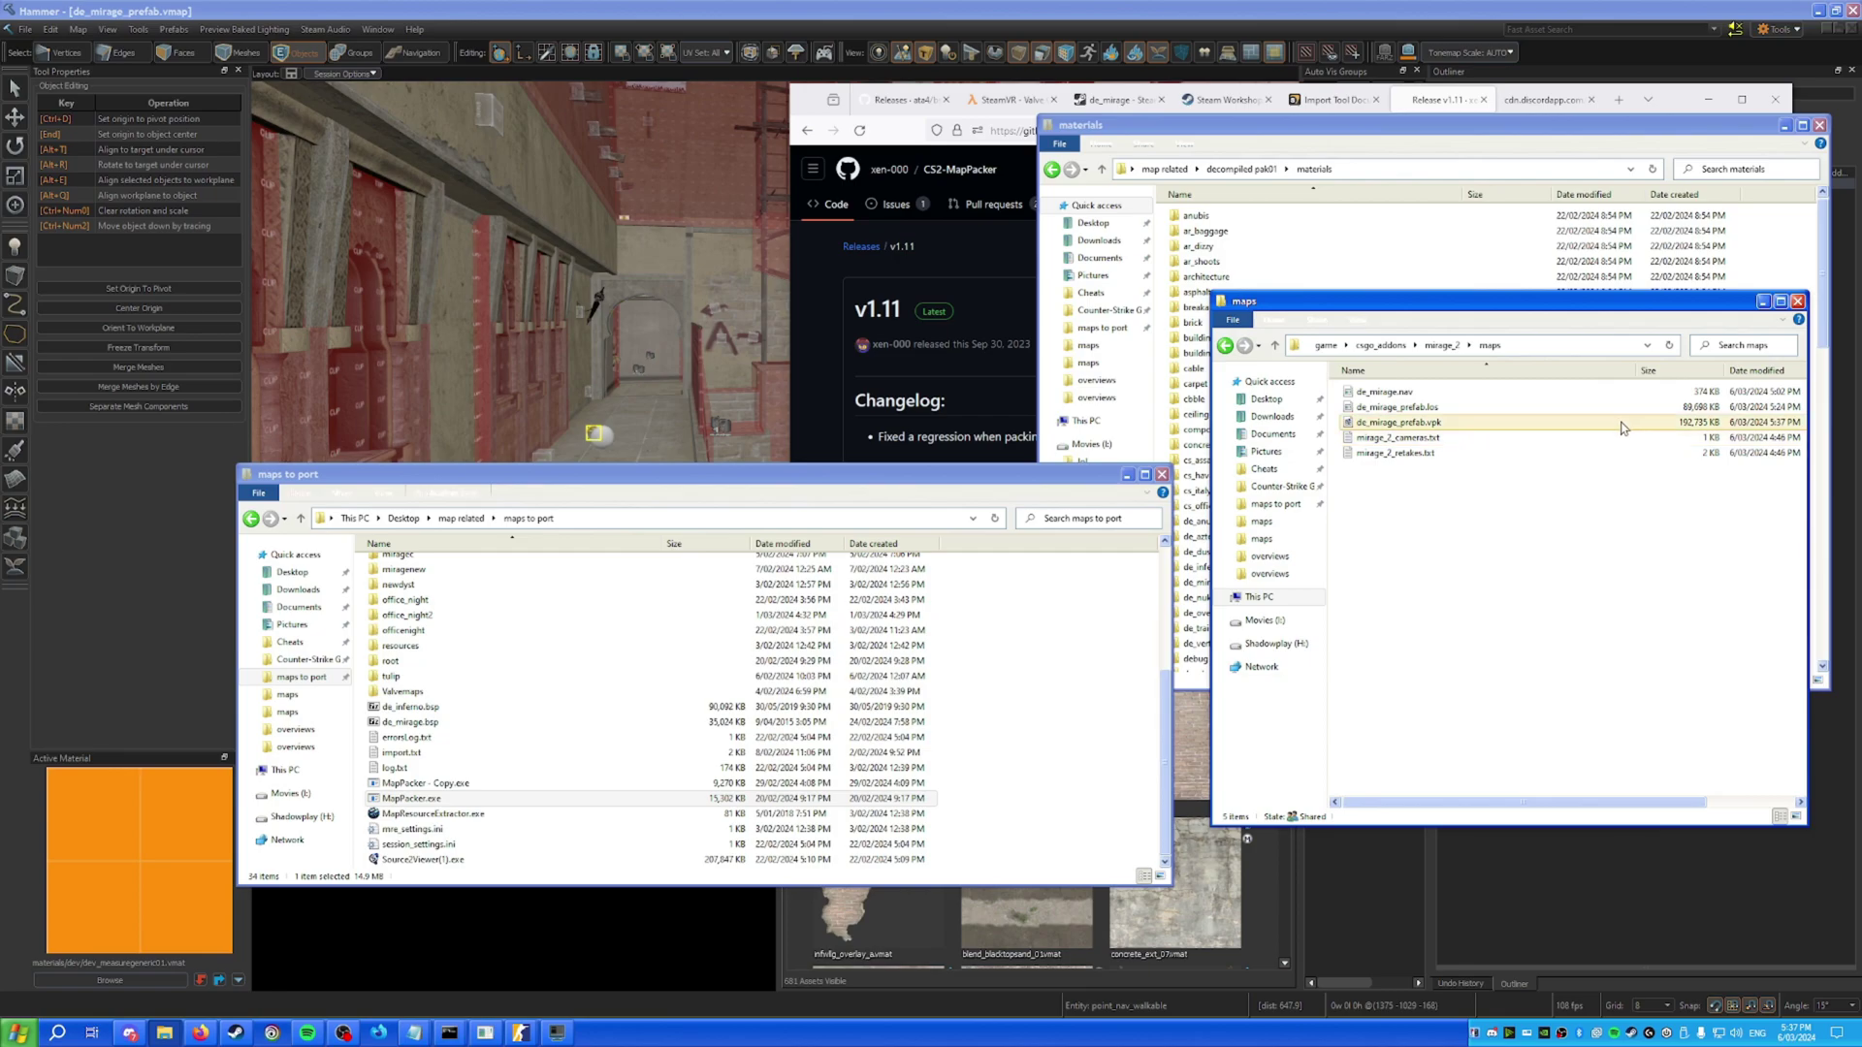
Run MapPacker.exe on de_mirage_prefab.vpk again, declining auto-packing so the found assets are isolated into the mappacker folder.
{"action": "left_click_drag", "start_coordinate": [855, 563], "coordinate": [417, 798]}
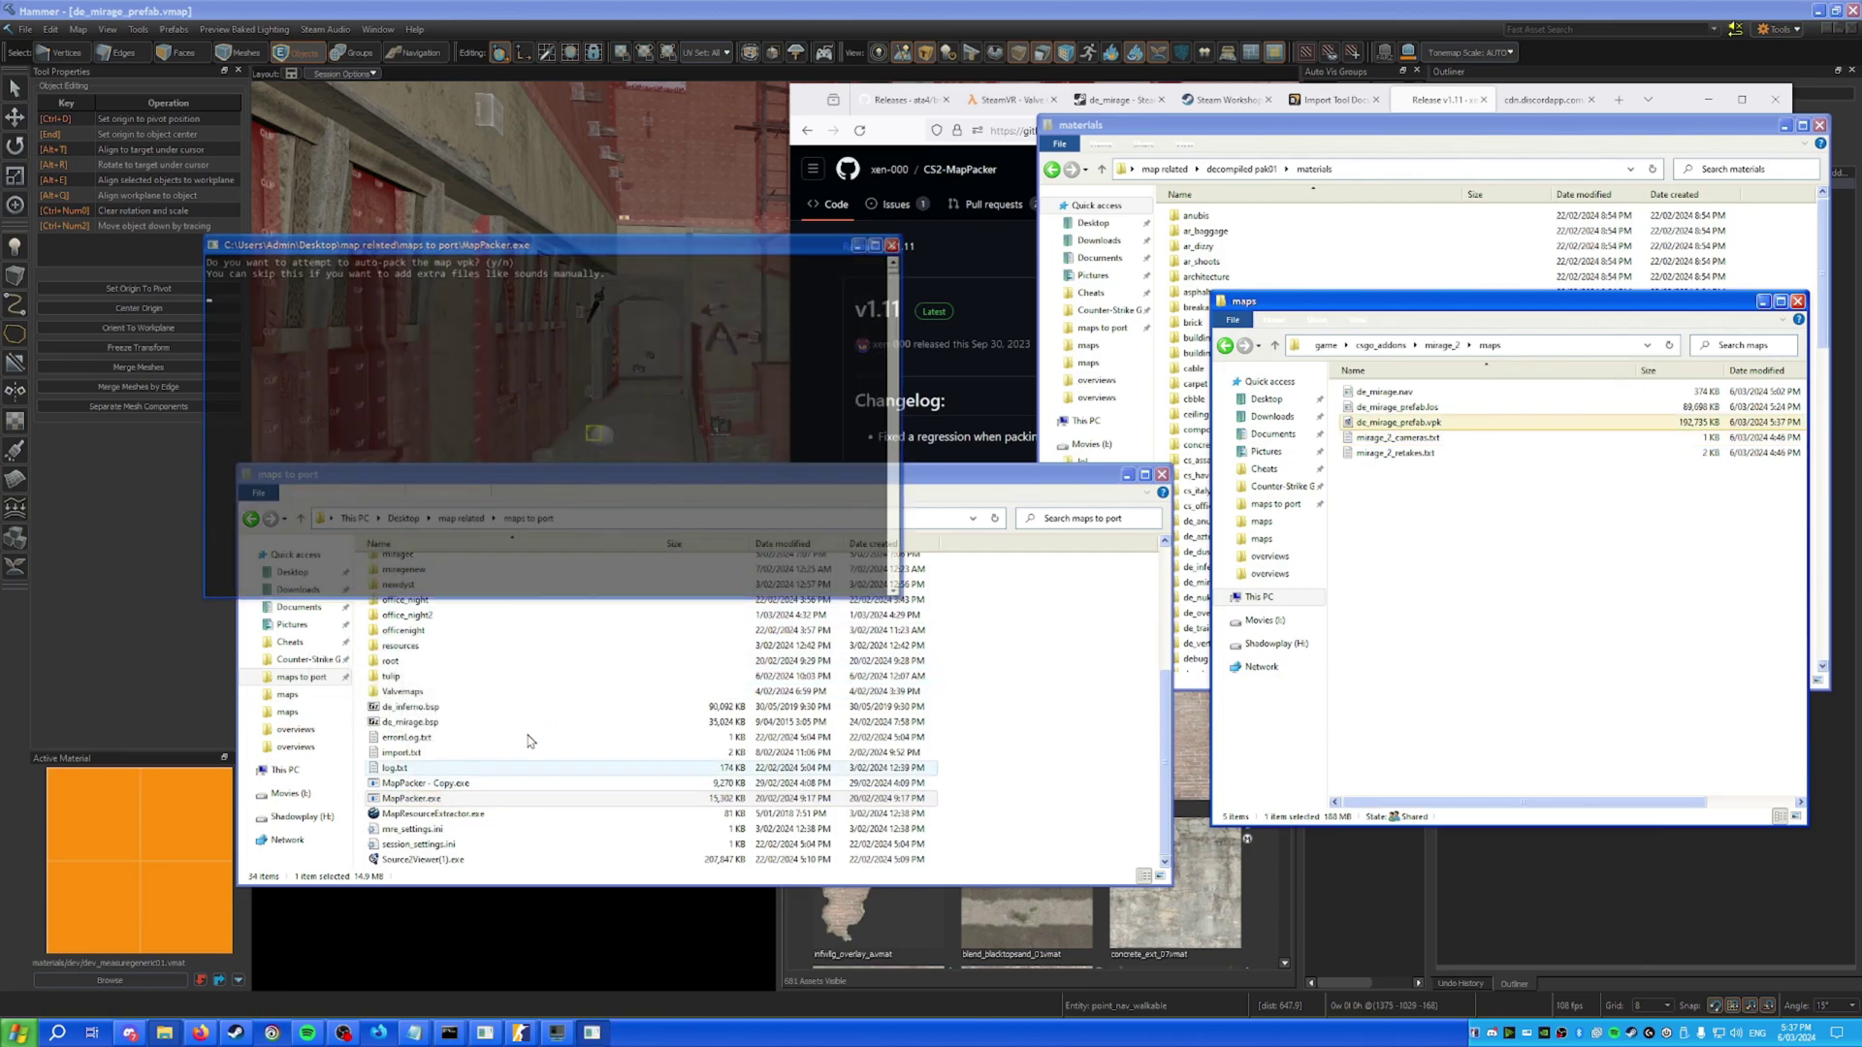
{"action": "key", "text": "y"}
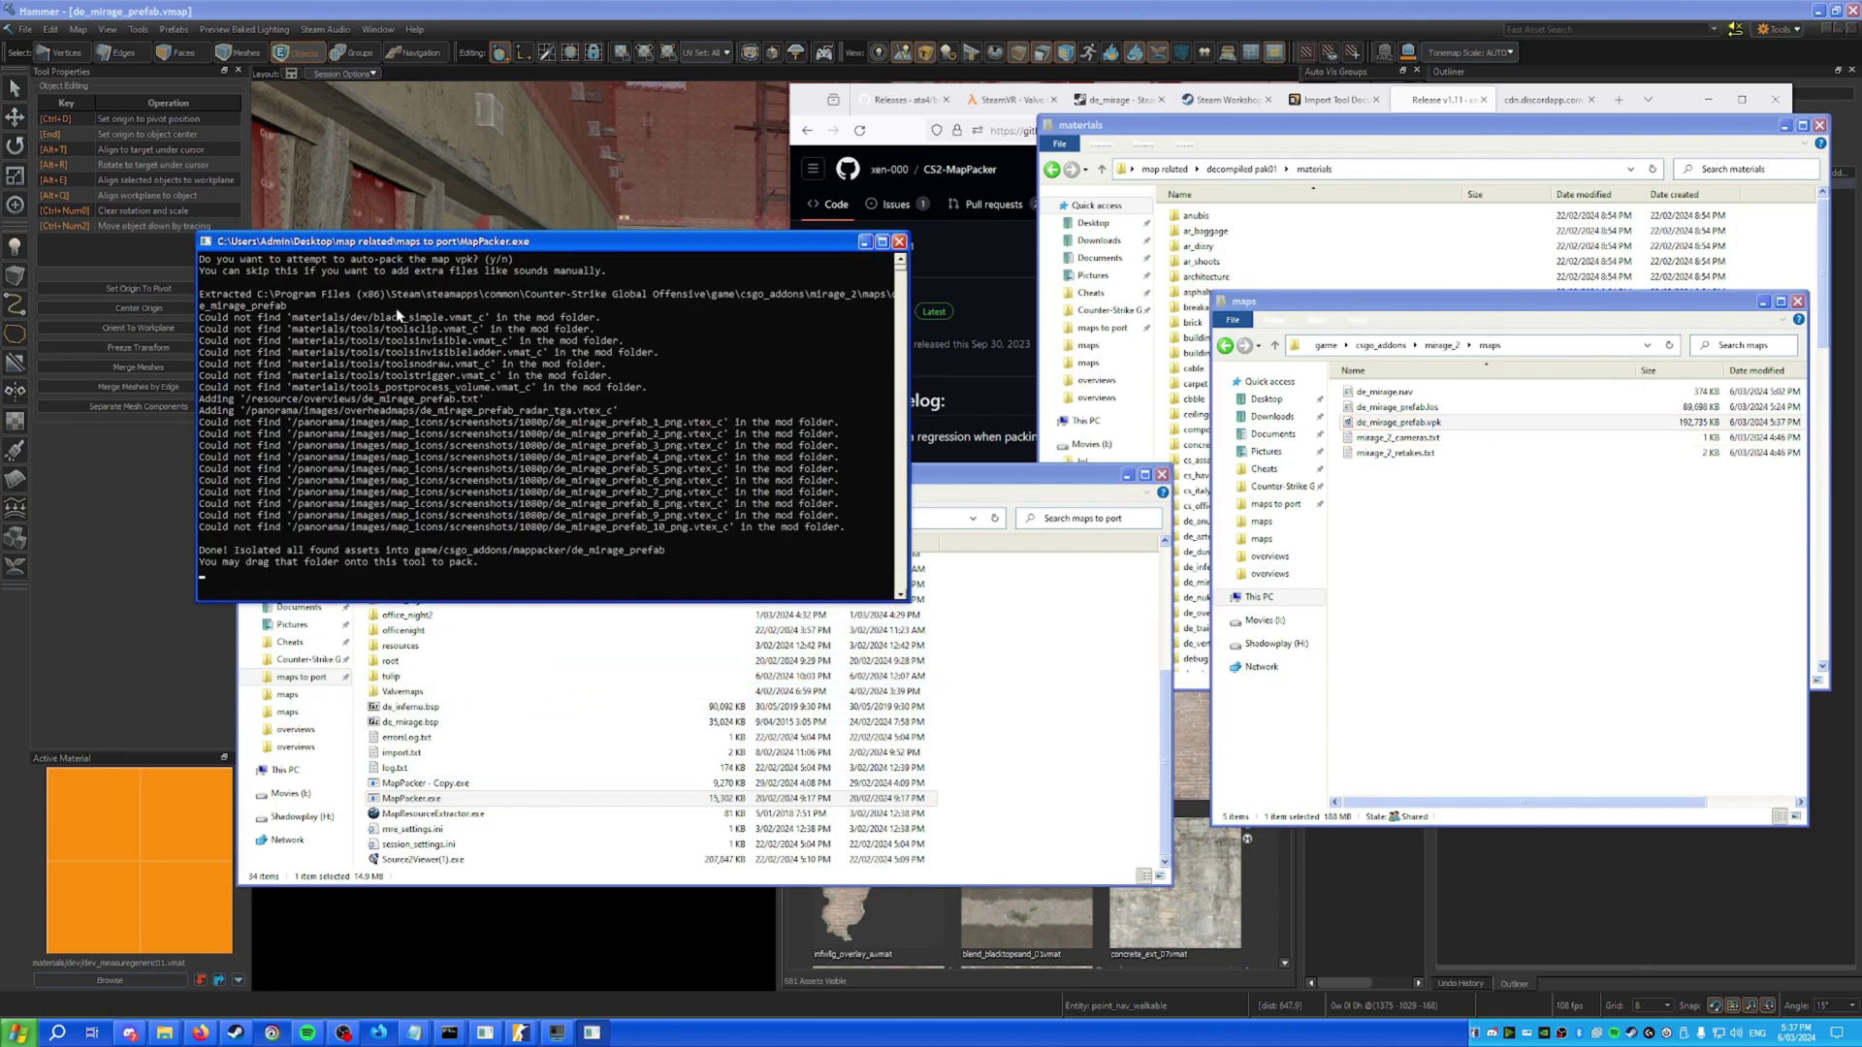